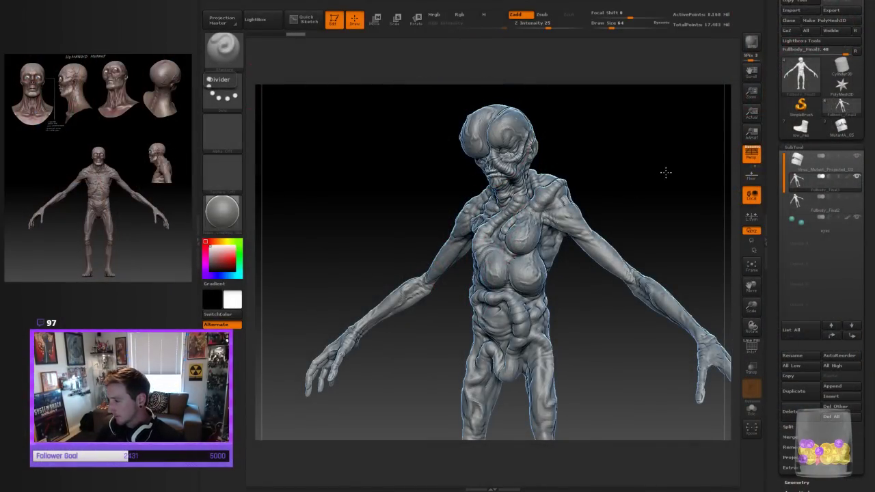
Examine the virus mutant sculpt from the front and back, including close views of its head and growth-covered torso
{"action": "mouse_move", "coordinate": [581, 313]}
{"action": "left_mouse_down"}
{"action": "mouse_move", "coordinate": [597, 314]}
{"action": "mouse_move", "coordinate": [608, 347]}
{"action": "left_mouse_up"}
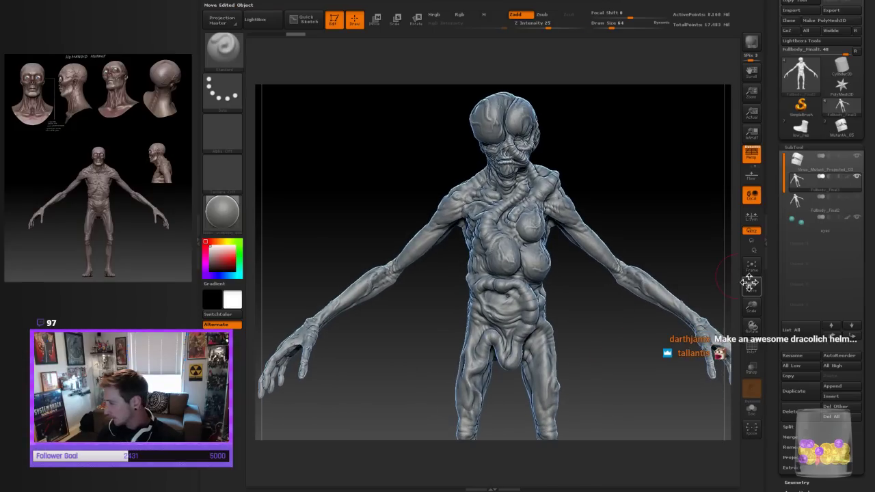
{"action": "left_click_drag", "start_coordinate": [752, 305], "coordinate": [736, 323]}
{"action": "mouse_move", "coordinate": [631, 383]}
{"action": "left_mouse_down"}
{"action": "mouse_move", "coordinate": [583, 352]}
{"action": "mouse_move", "coordinate": [556, 362]}
{"action": "left_mouse_up"}
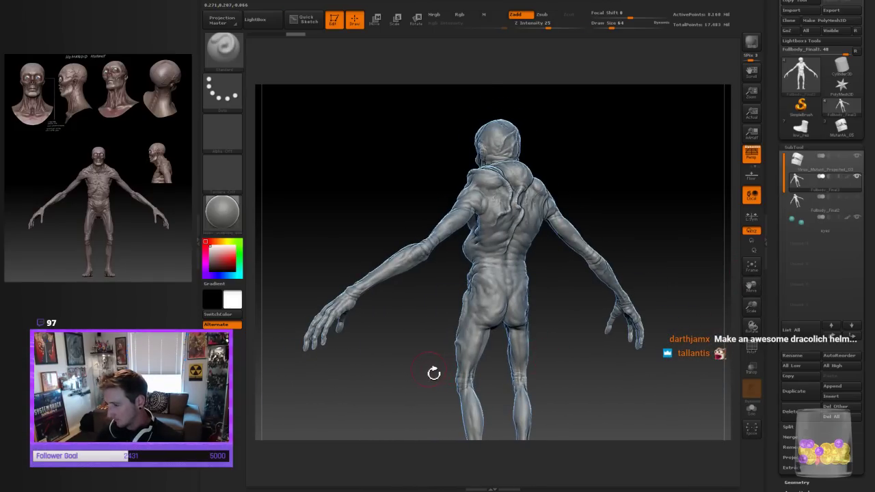
{"action": "mouse_move", "coordinate": [433, 372]}
{"action": "left_mouse_down"}
{"action": "mouse_move", "coordinate": [412, 363]}
{"action": "mouse_move", "coordinate": [491, 368]}
{"action": "left_mouse_up"}
{"action": "left_click_drag", "start_coordinate": [753, 308], "coordinate": [755, 350]}
{"action": "mouse_move", "coordinate": [677, 176]}
{"action": "left_mouse_down", "text": "alt"}
{"action": "mouse_move", "coordinate": [668, 333]}
{"action": "mouse_move", "coordinate": [650, 413]}
{"action": "left_mouse_up", "text": "alt"}
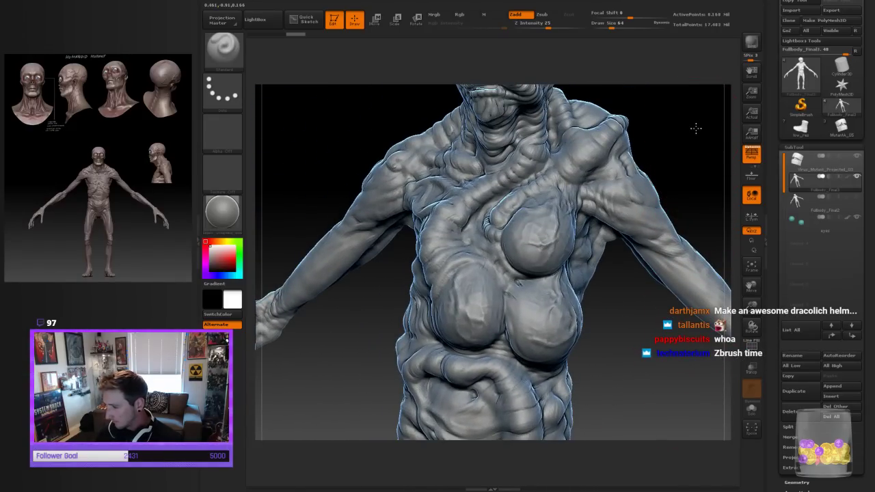
{"action": "mouse_move", "coordinate": [695, 130]}
{"action": "left_mouse_down"}
{"action": "mouse_move", "coordinate": [709, 146]}
{"action": "mouse_move", "coordinate": [693, 139]}
{"action": "mouse_move", "coordinate": [704, 133]}
{"action": "mouse_move", "coordinate": [678, 129]}
{"action": "mouse_move", "coordinate": [693, 279]}
{"action": "mouse_move", "coordinate": [624, 191]}
{"action": "mouse_move", "coordinate": [639, 170]}
{"action": "mouse_move", "coordinate": [644, 185]}
{"action": "mouse_move", "coordinate": [658, 166]}
{"action": "mouse_move", "coordinate": [661, 181]}
{"action": "mouse_move", "coordinate": [588, 186]}
{"action": "mouse_move", "coordinate": [649, 196]}
{"action": "mouse_move", "coordinate": [621, 188]}
{"action": "mouse_move", "coordinate": [613, 201]}
{"action": "mouse_move", "coordinate": [635, 201]}
{"action": "mouse_move", "coordinate": [627, 186]}
{"action": "mouse_move", "coordinate": [679, 197]}
{"action": "left_mouse_up"}
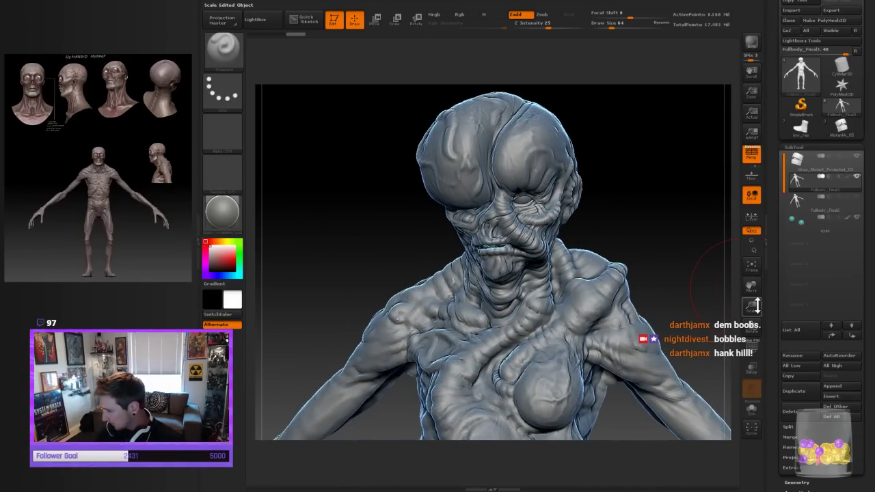
{"action": "left_click_drag", "start_coordinate": [752, 307], "coordinate": [751, 295]}
{"action": "left_click_drag", "start_coordinate": [618, 351], "coordinate": [611, 177], "text": "alt"}
{"action": "mouse_move", "coordinate": [642, 235]}
{"action": "left_mouse_down", "text": "alt"}
{"action": "mouse_move", "coordinate": [624, 165]}
{"action": "mouse_move", "coordinate": [631, 199]}
{"action": "mouse_move", "coordinate": [725, 254]}
{"action": "left_mouse_up", "text": "alt"}
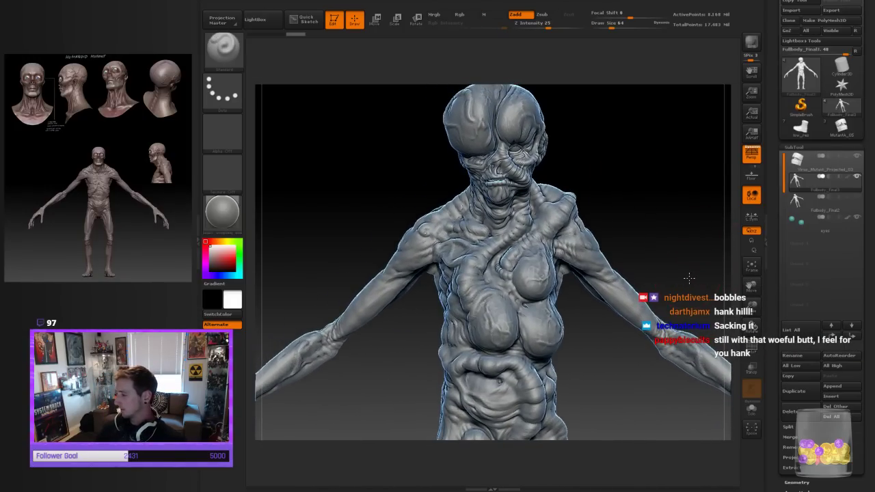
{"action": "left_click_drag", "start_coordinate": [688, 276], "coordinate": [681, 280]}
{"action": "left_click_drag", "start_coordinate": [751, 309], "coordinate": [750, 300]}
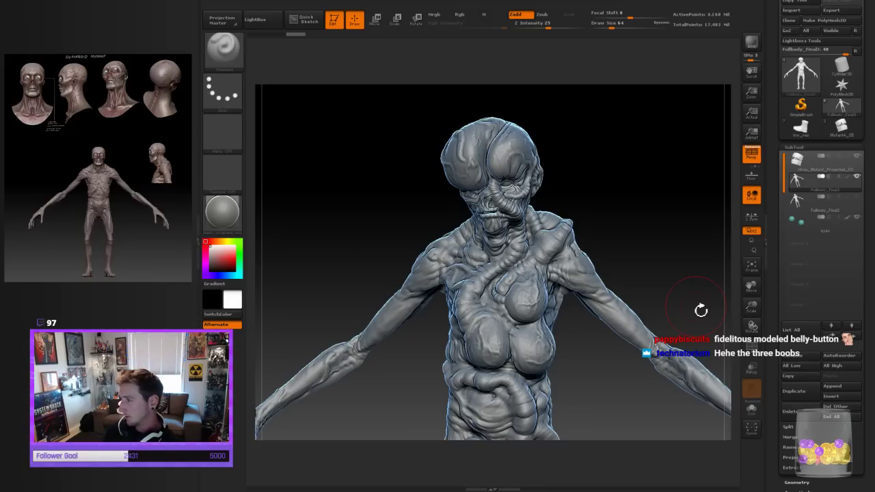
Switch to the MutantA_05 model and examine its head, chest and full body
{"action": "left_click", "coordinate": [856, 136]}
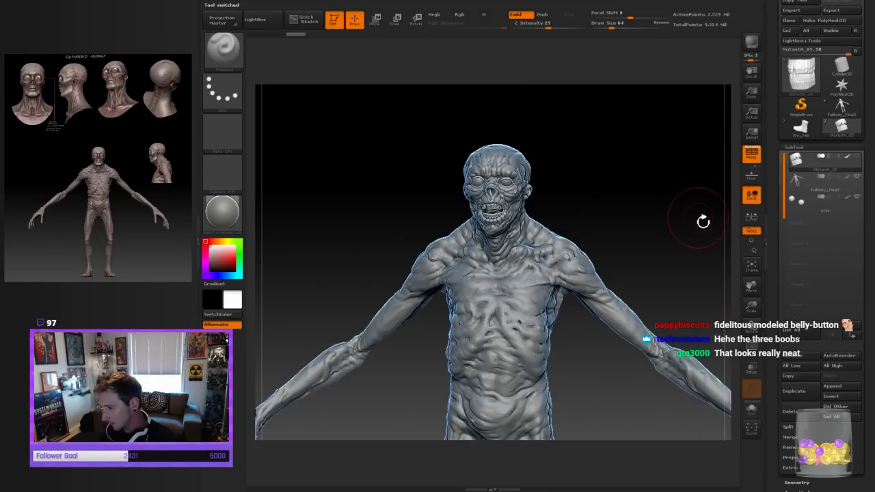
{"action": "left_click_drag", "start_coordinate": [699, 219], "coordinate": [755, 328]}
{"action": "left_click_drag", "start_coordinate": [642, 289], "coordinate": [642, 410], "text": "alt"}
{"action": "left_click_drag", "start_coordinate": [654, 255], "coordinate": [658, 242]}
{"action": "left_click_drag", "start_coordinate": [755, 304], "coordinate": [652, 230]}
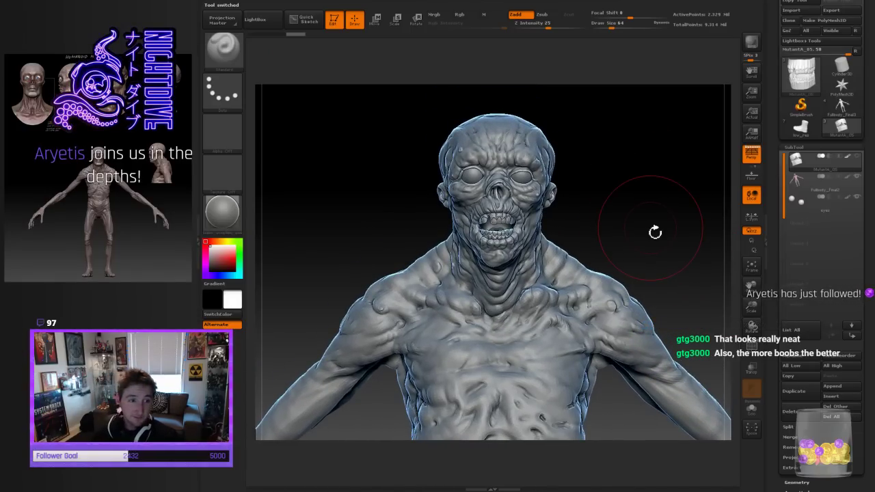
{"action": "left_click_drag", "start_coordinate": [622, 226], "coordinate": [631, 210]}
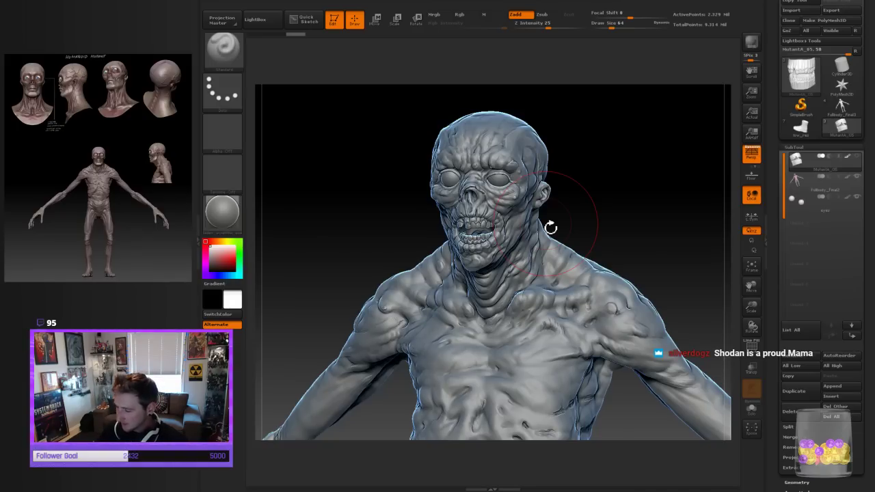
{"action": "left_click_drag", "start_coordinate": [751, 305], "coordinate": [748, 287]}
{"action": "left_click_drag", "start_coordinate": [644, 341], "coordinate": [601, 134], "text": "alt"}
{"action": "left_click_drag", "start_coordinate": [644, 271], "coordinate": [620, 107], "text": "alt"}
{"action": "left_click_drag", "start_coordinate": [643, 216], "coordinate": [655, 232]}
{"action": "left_click_drag", "start_coordinate": [617, 373], "coordinate": [618, 380]}
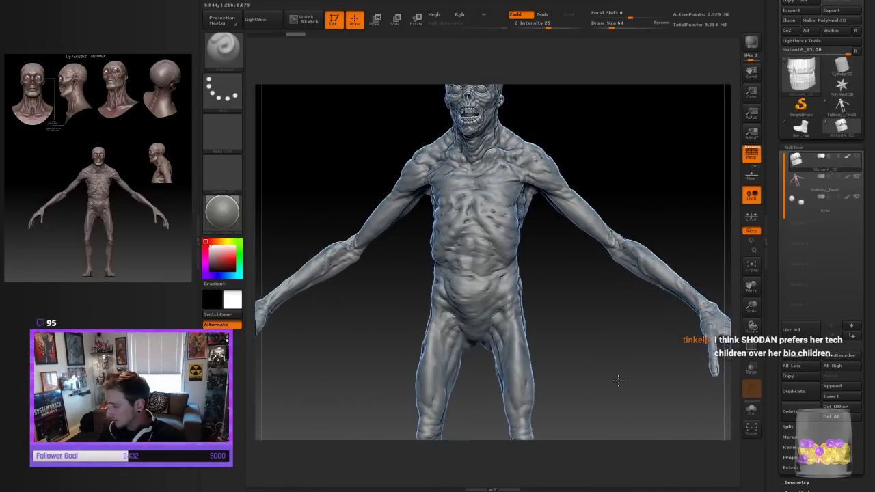
{"action": "left_click_drag", "start_coordinate": [757, 308], "coordinate": [748, 298]}
{"action": "left_click_drag", "start_coordinate": [666, 285], "coordinate": [655, 194], "text": "alt"}
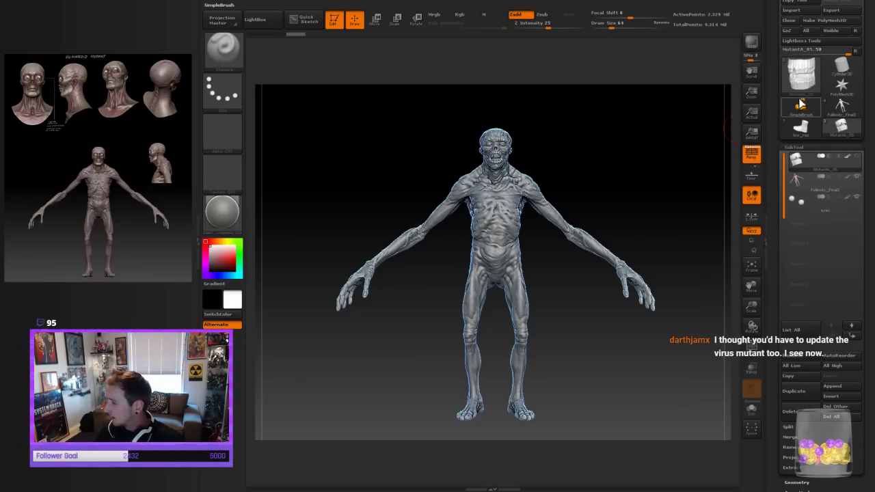
Compare the full bodies of the virus mutant and MutantA_05 by alternating between the two models
{"action": "left_click", "coordinate": [853, 111]}
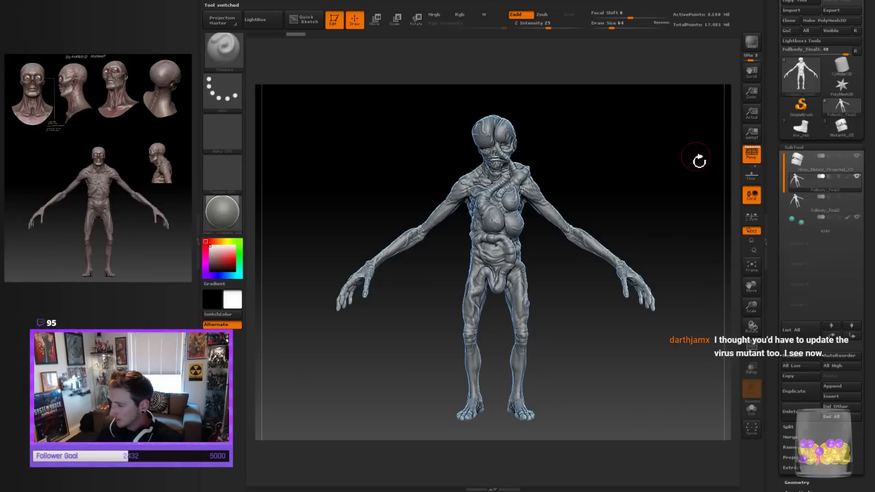
{"action": "left_click_drag", "start_coordinate": [699, 160], "coordinate": [646, 222]}
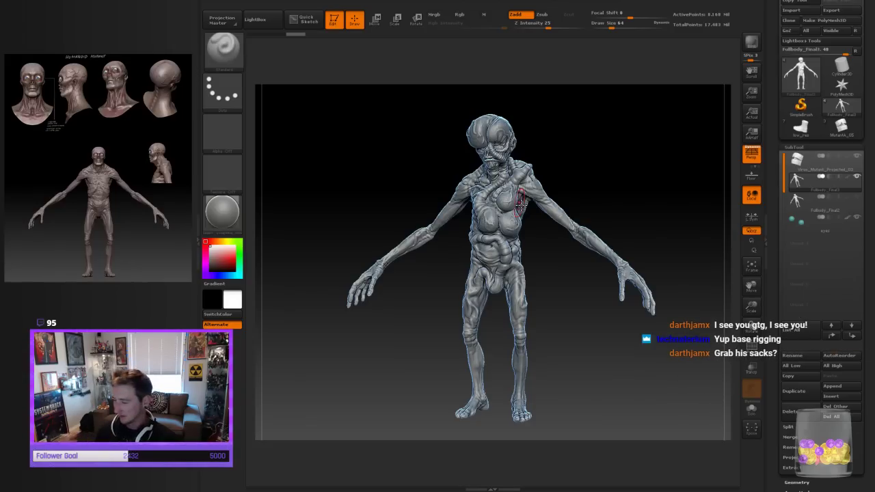
{"action": "left_click_drag", "start_coordinate": [602, 161], "coordinate": [610, 172], "text": "shift"}
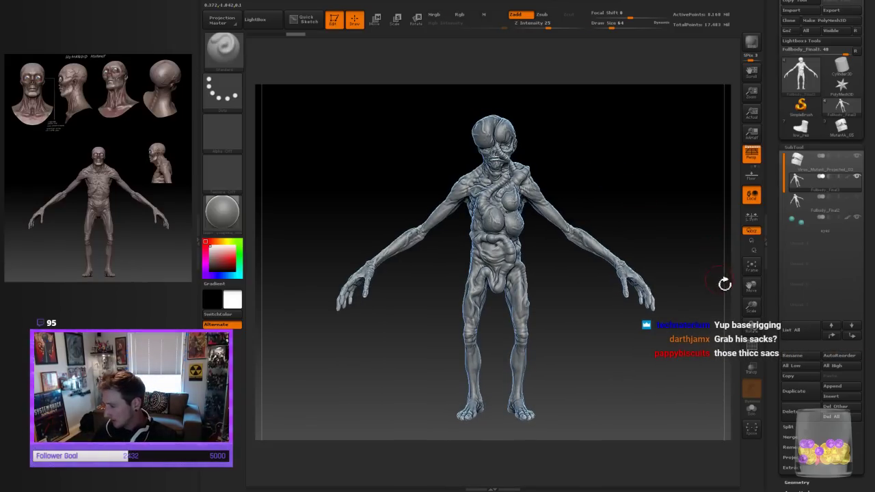
{"action": "left_click_drag", "start_coordinate": [745, 307], "coordinate": [747, 294]}
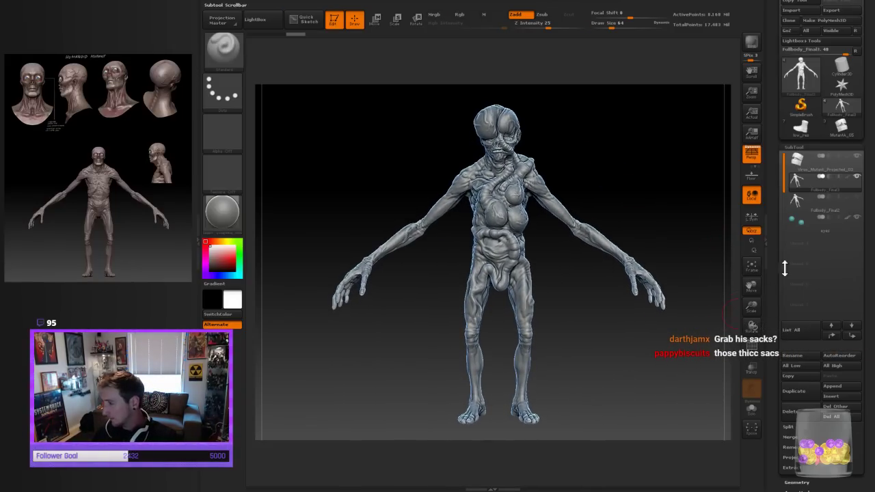
{"action": "left_click", "coordinate": [853, 134]}
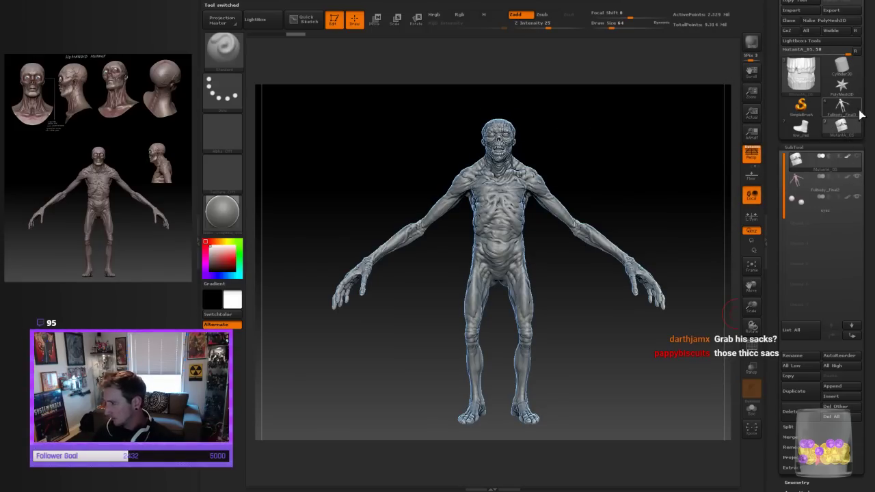
{"action": "mouse_move", "coordinate": [858, 108]}
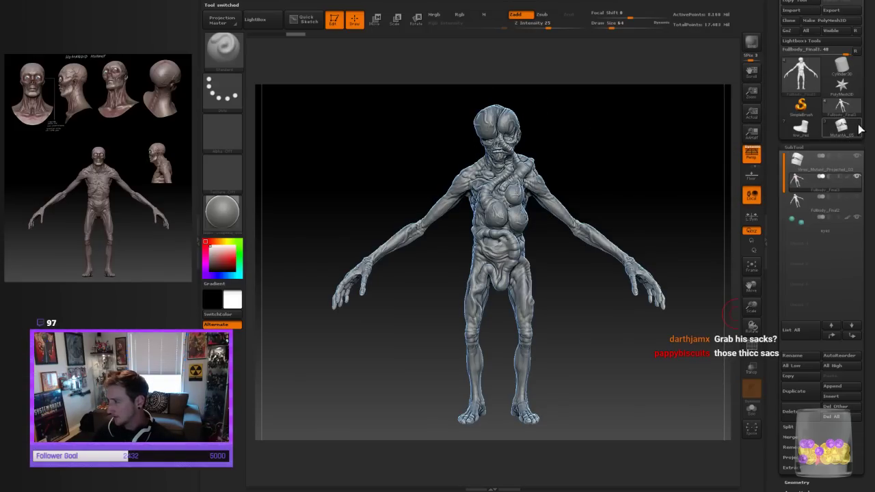
{"action": "mouse_move", "coordinate": [859, 128]}
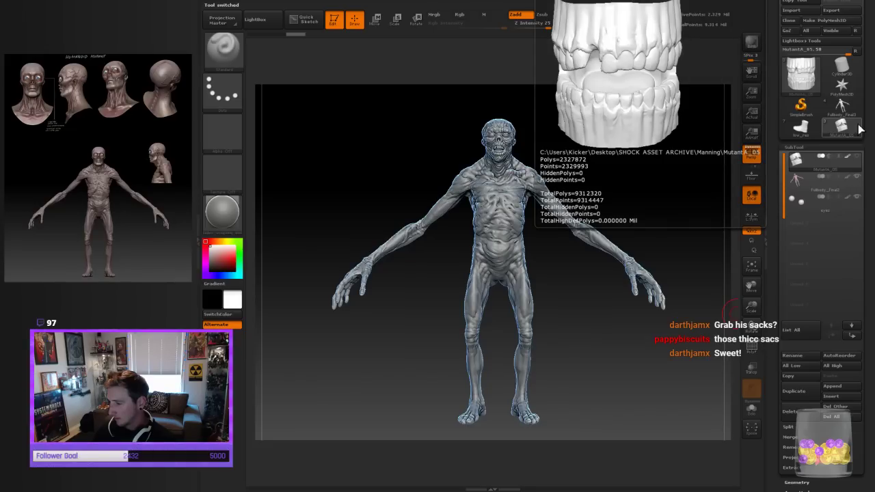
{"action": "left_click", "coordinate": [857, 112]}
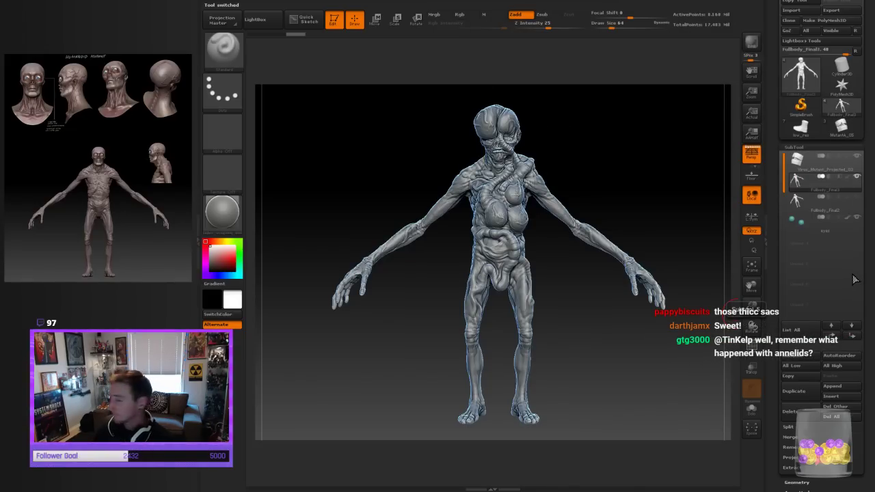
{"action": "mouse_move", "coordinate": [851, 112]}
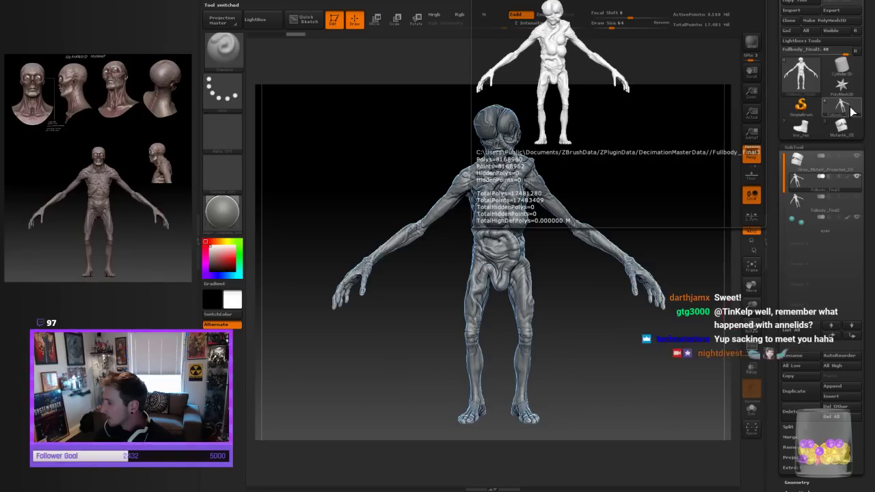
{"action": "left_click", "coordinate": [856, 127]}
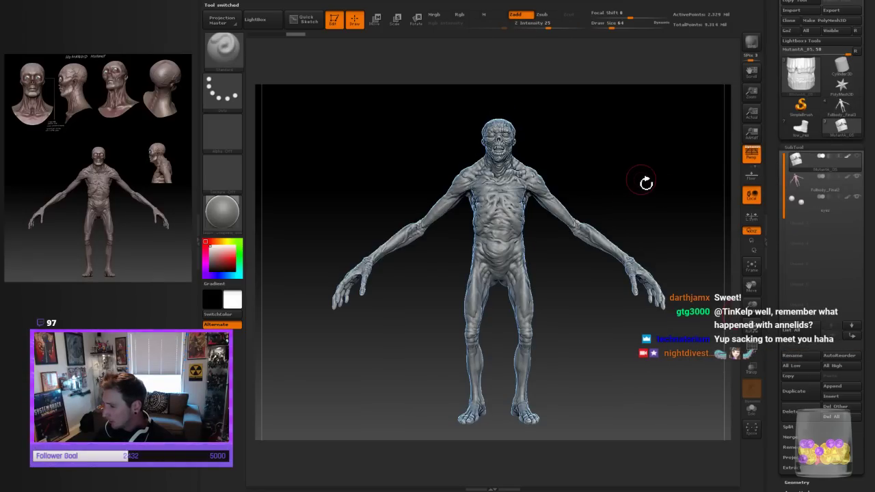
{"action": "left_click_drag", "start_coordinate": [644, 182], "coordinate": [623, 198]}
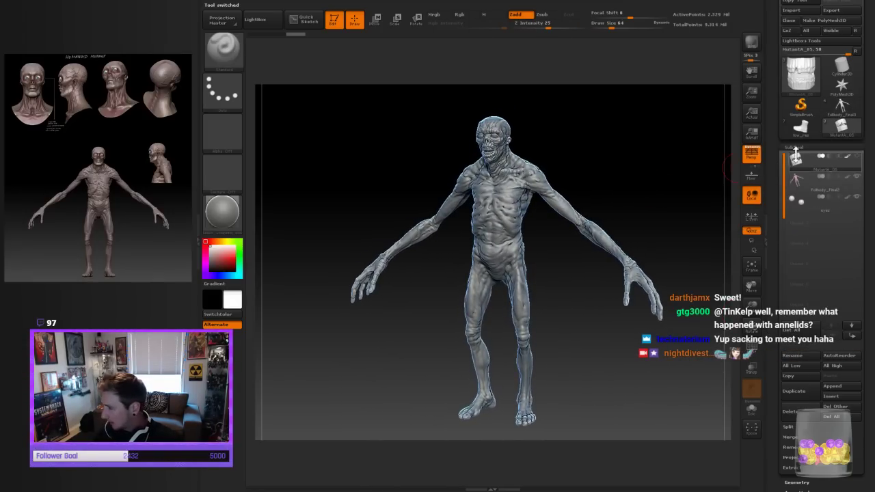
Switch to the SimpleBrush tool, clear the canvas and set up a QuickSketch drawing plane
{"action": "left_click", "coordinate": [787, 110]}
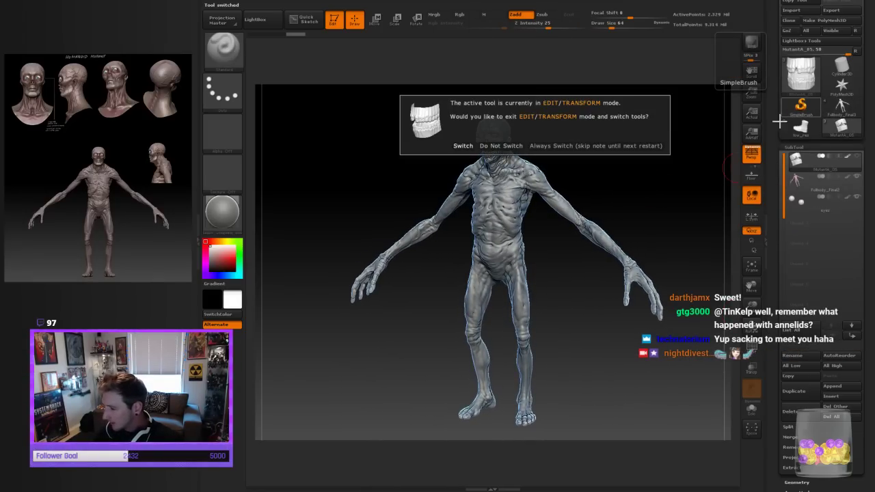
{"action": "left_click", "coordinate": [462, 145]}
{"action": "key", "text": "ctrl+n"}
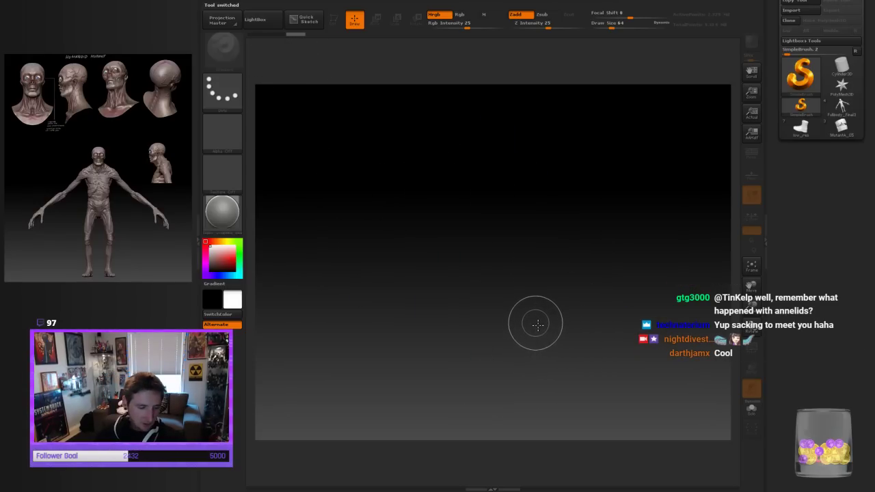
{"action": "left_click", "coordinate": [309, 21]}
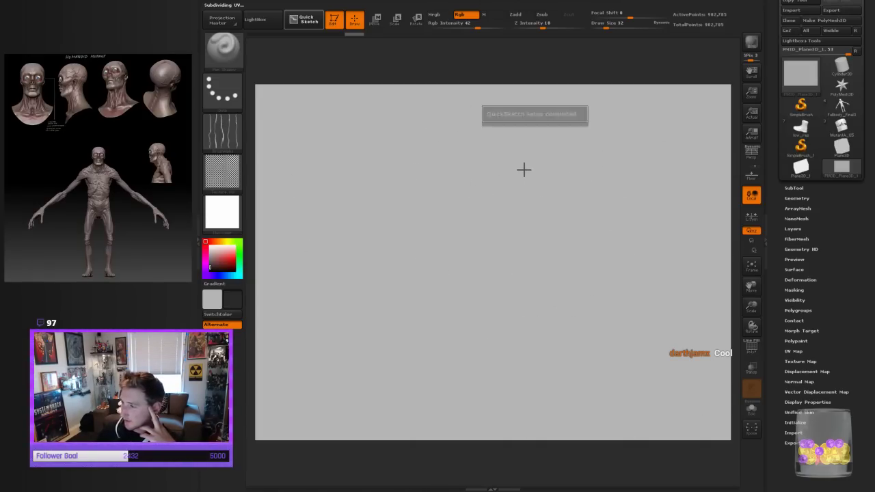
{"action": "left_click", "coordinate": [227, 214]}
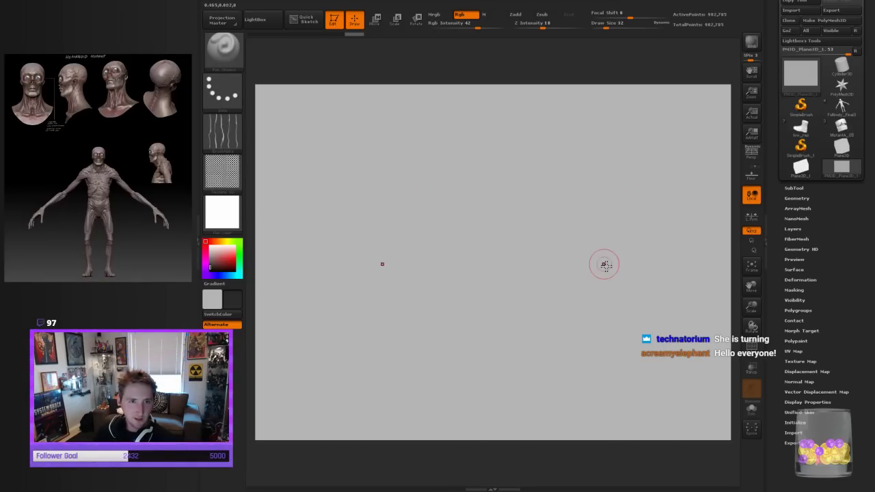
Sketch mirrored wing-like loops with long curved strokes sweeping up and outward on both halves of the canvas
{"action": "mouse_move", "coordinate": [533, 288]}
{"action": "left_mouse_down"}
{"action": "mouse_move", "coordinate": [555, 223]}
{"action": "mouse_move", "coordinate": [560, 257]}
{"action": "left_mouse_up"}
{"action": "mouse_move", "coordinate": [578, 225]}
{"action": "left_mouse_down"}
{"action": "mouse_move", "coordinate": [529, 351]}
{"action": "mouse_move", "coordinate": [619, 220]}
{"action": "mouse_move", "coordinate": [577, 361]}
{"action": "left_mouse_up"}
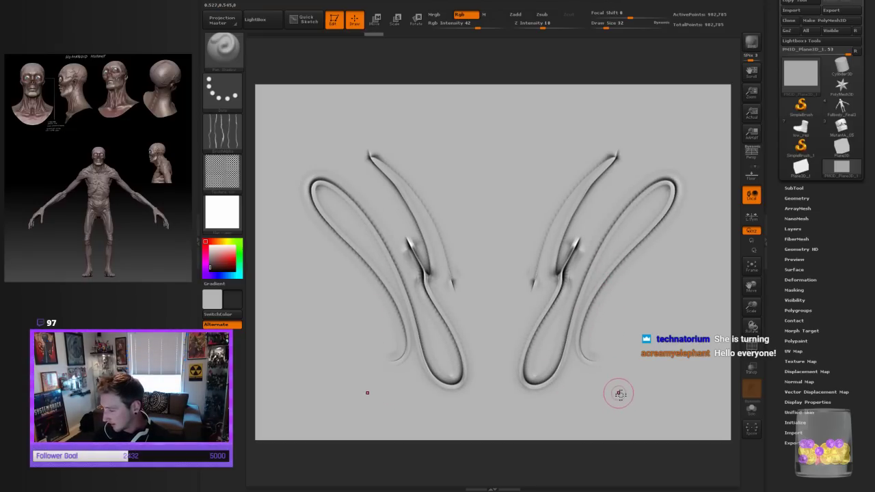
{"action": "left_click_drag", "start_coordinate": [530, 283], "coordinate": [548, 152]}
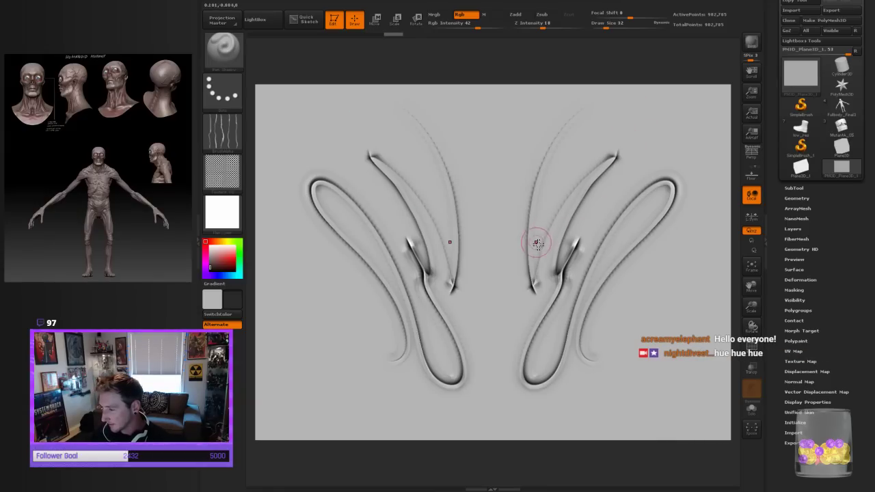
{"action": "left_click_drag", "start_coordinate": [532, 263], "coordinate": [575, 113]}
{"action": "left_click_drag", "start_coordinate": [533, 260], "coordinate": [701, 119]}
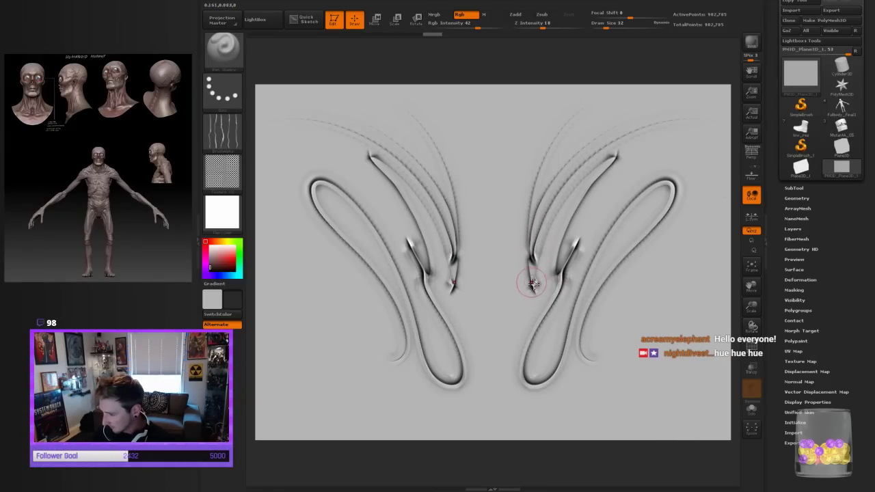
{"action": "left_click_drag", "start_coordinate": [531, 293], "coordinate": [571, 233]}
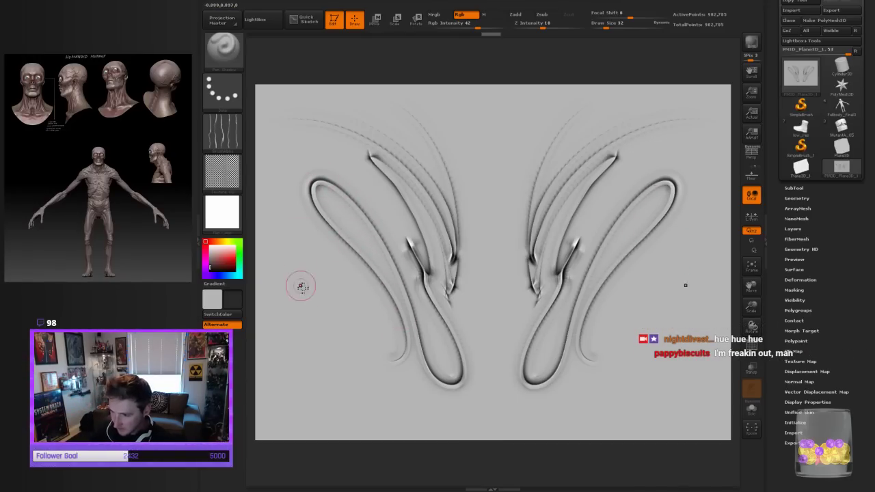
{"action": "left_click", "coordinate": [227, 141]}
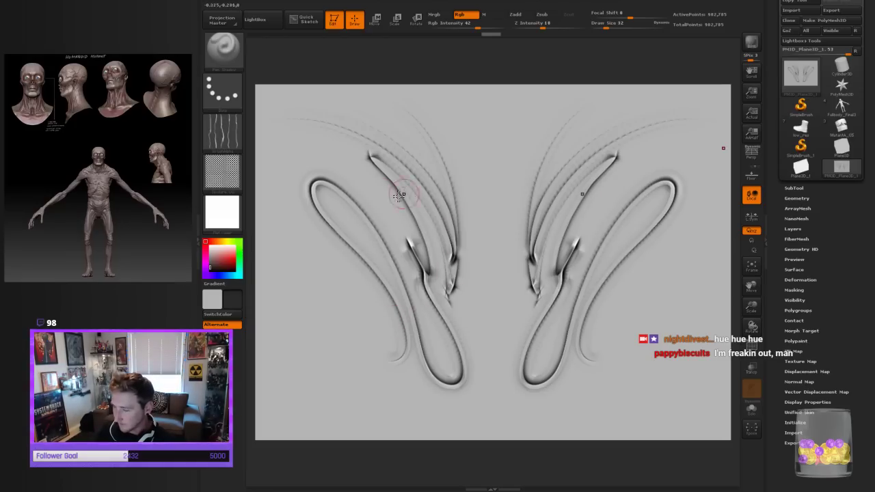
{"action": "left_click", "coordinate": [226, 96]}
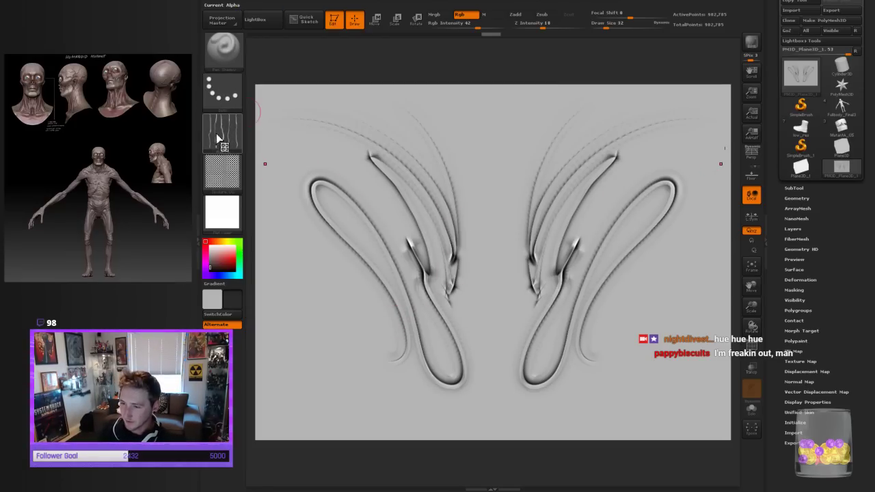
{"action": "mouse_move", "coordinate": [227, 179]}
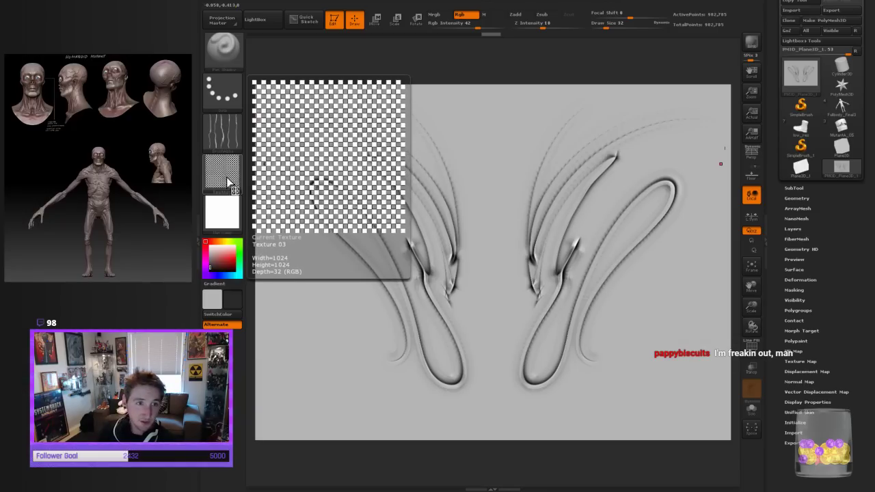
Sketch small mirrored marks down the centre of the canvas between the two wing shapes
{"action": "left_click_drag", "start_coordinate": [498, 270], "coordinate": [529, 218]}
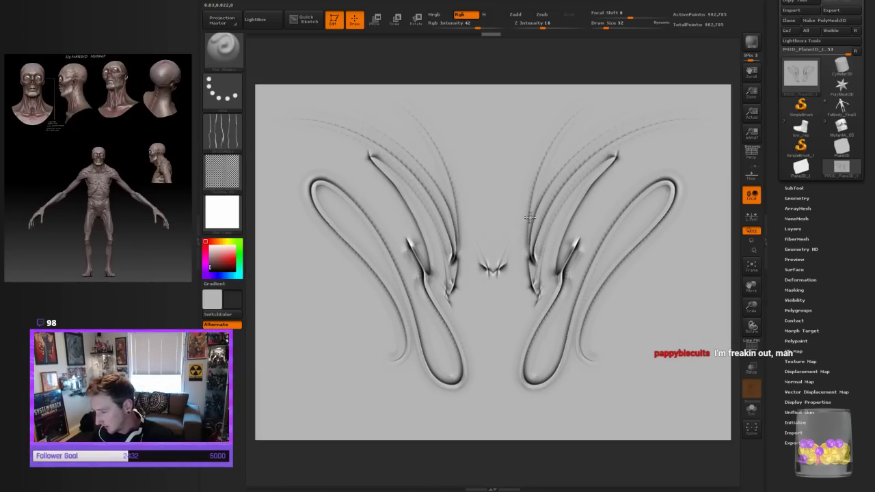
{"action": "left_click_drag", "start_coordinate": [498, 270], "coordinate": [524, 249]}
{"action": "mouse_move", "coordinate": [498, 286]}
{"action": "left_mouse_down"}
{"action": "mouse_move", "coordinate": [509, 278]}
{"action": "mouse_move", "coordinate": [508, 290]}
{"action": "left_mouse_up"}
{"action": "left_click_drag", "start_coordinate": [501, 336], "coordinate": [511, 331]}
Add mirrored zigzag curls at the lower ends of the wings and pointed arches between their upper halves
{"action": "mouse_move", "coordinate": [590, 361]}
{"action": "left_mouse_down"}
{"action": "mouse_move", "coordinate": [602, 322]}
{"action": "mouse_move", "coordinate": [643, 266]}
{"action": "mouse_move", "coordinate": [612, 335]}
{"action": "left_mouse_up"}
{"action": "left_click_drag", "start_coordinate": [591, 366], "coordinate": [622, 357]}
{"action": "left_click_drag", "start_coordinate": [583, 394], "coordinate": [625, 376]}
{"action": "mouse_move", "coordinate": [592, 405]}
{"action": "left_mouse_down"}
{"action": "mouse_move", "coordinate": [625, 377]}
{"action": "mouse_move", "coordinate": [635, 148]}
{"action": "mouse_move", "coordinate": [501, 226]}
{"action": "mouse_move", "coordinate": [507, 127]}
{"action": "left_mouse_up"}
{"action": "mouse_move", "coordinate": [454, 202]}
{"action": "left_mouse_down"}
{"action": "mouse_move", "coordinate": [467, 170]}
{"action": "mouse_move", "coordinate": [508, 127]}
{"action": "left_mouse_up"}
{"action": "left_click_drag", "start_coordinate": [456, 166], "coordinate": [493, 108]}
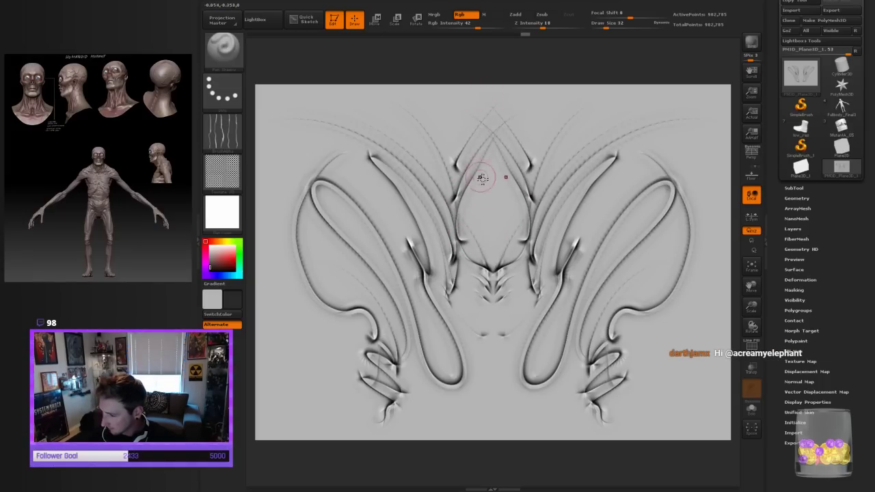
Sketch mirrored strokes inside the central arch, across the middle and down to the lower centre between the wings
{"action": "mouse_move", "coordinate": [484, 249]}
{"action": "left_mouse_down"}
{"action": "mouse_move", "coordinate": [479, 230]}
{"action": "mouse_move", "coordinate": [493, 157]}
{"action": "left_mouse_up"}
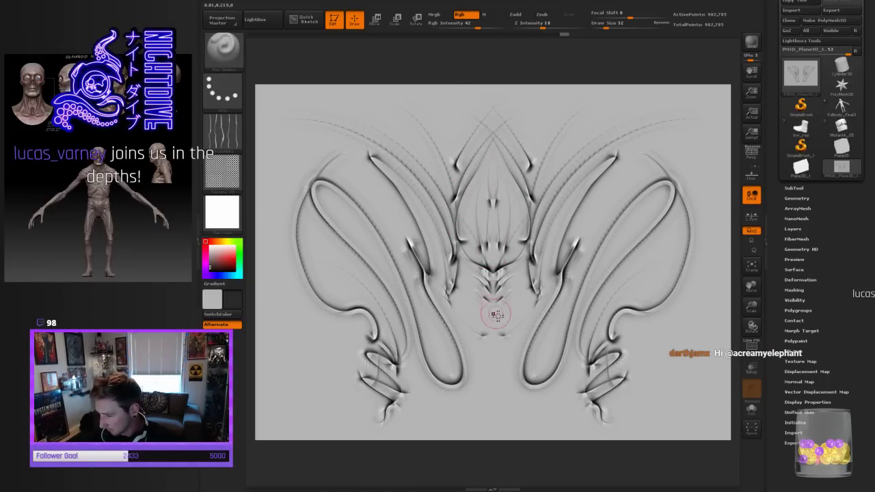
{"action": "left_click_drag", "start_coordinate": [494, 295], "coordinate": [537, 267]}
{"action": "mouse_move", "coordinate": [494, 311]}
{"action": "left_mouse_down"}
{"action": "mouse_move", "coordinate": [506, 315]}
{"action": "mouse_move", "coordinate": [527, 410]}
{"action": "mouse_move", "coordinate": [578, 357]}
{"action": "left_mouse_up"}
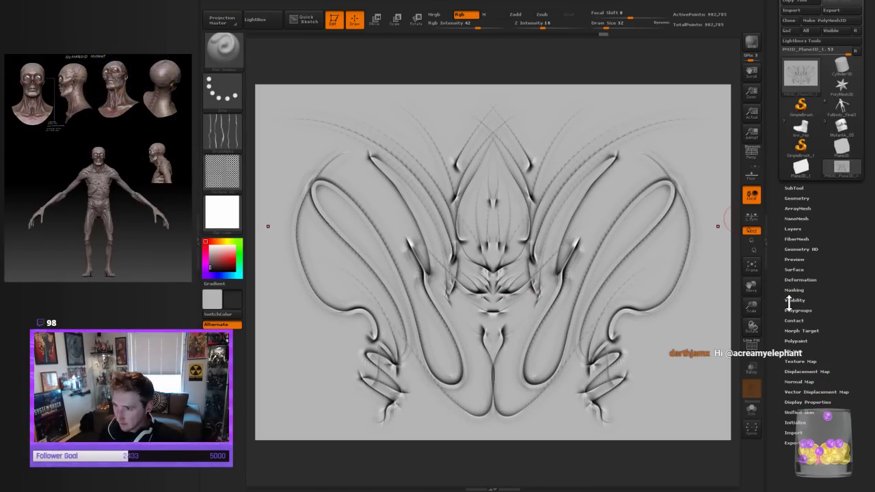
Rewind the undo history to the blank plane, then switch to the Standard brush with Rgb on and draw size 10
{"action": "mouse_move", "coordinate": [602, 32]}
{"action": "left_mouse_down"}
{"action": "mouse_move", "coordinate": [500, 47]}
{"action": "mouse_move", "coordinate": [246, 38]}
{"action": "mouse_move", "coordinate": [396, 34]}
{"action": "mouse_move", "coordinate": [264, 34]}
{"action": "mouse_move", "coordinate": [302, 28]}
{"action": "left_mouse_up"}
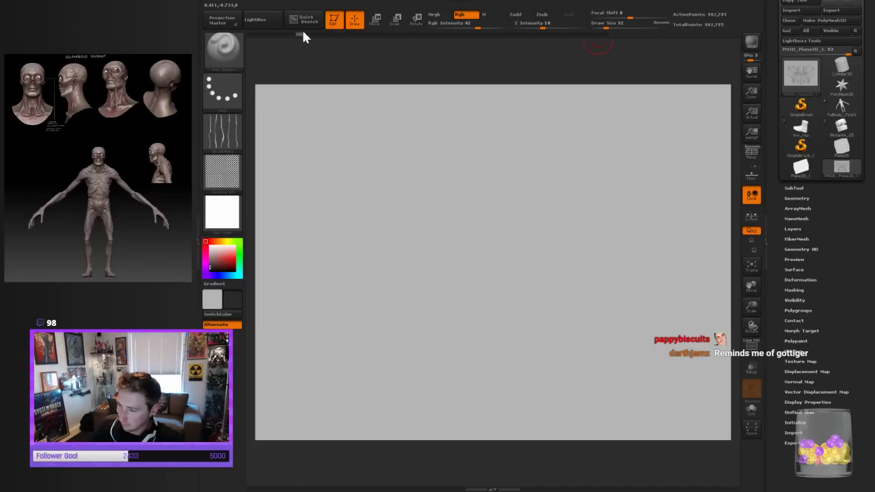
{"action": "left_click", "coordinate": [232, 55]}
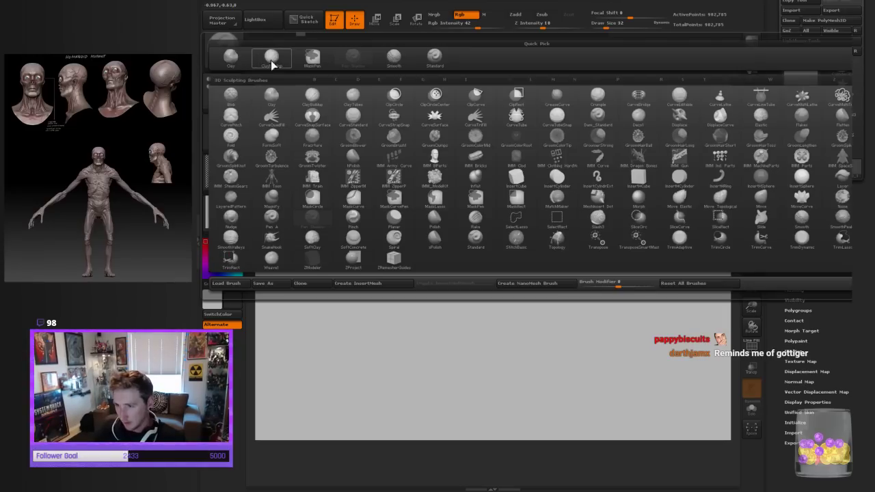
{"action": "left_click", "coordinate": [437, 58]}
{"action": "left_click", "coordinate": [228, 60]}
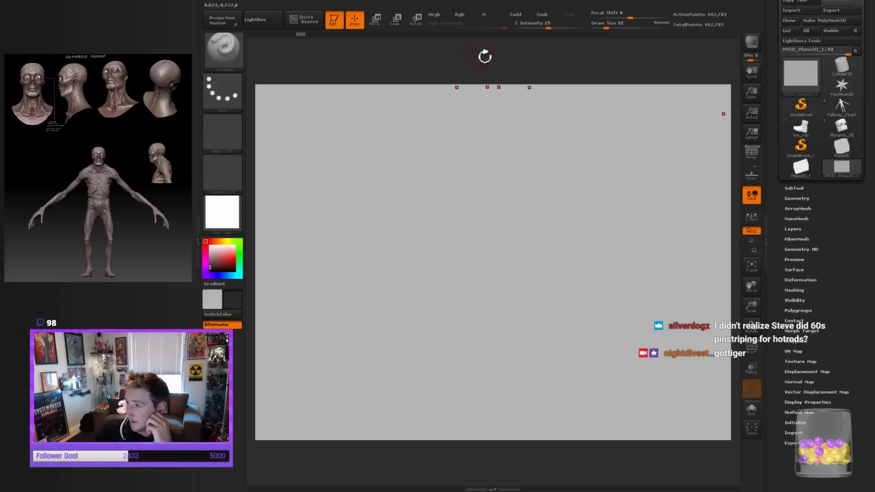
{"action": "left_click", "coordinate": [465, 16]}
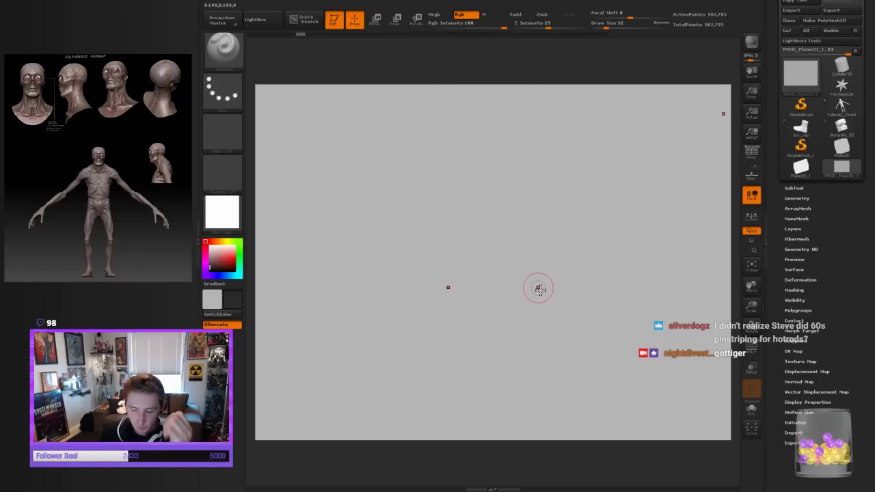
{"action": "key", "text": "bracketleft"}
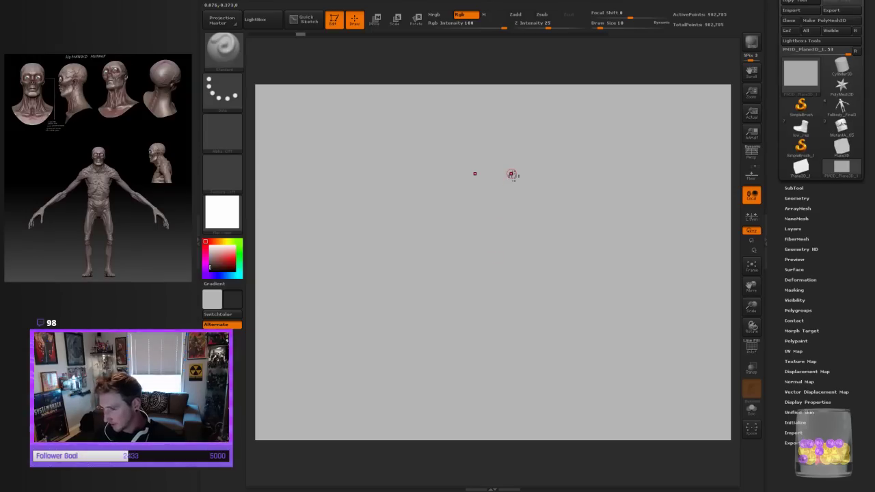
Sketch mirrored slanted eyes with curved cheek lines sweeping beneath them
{"action": "mouse_move", "coordinate": [391, 187]}
{"action": "left_mouse_down"}
{"action": "mouse_move", "coordinate": [547, 209]}
{"action": "mouse_move", "coordinate": [586, 195]}
{"action": "left_mouse_up"}
{"action": "left_click", "coordinate": [599, 208]}
{"action": "left_click_drag", "start_coordinate": [521, 203], "coordinate": [514, 220]}
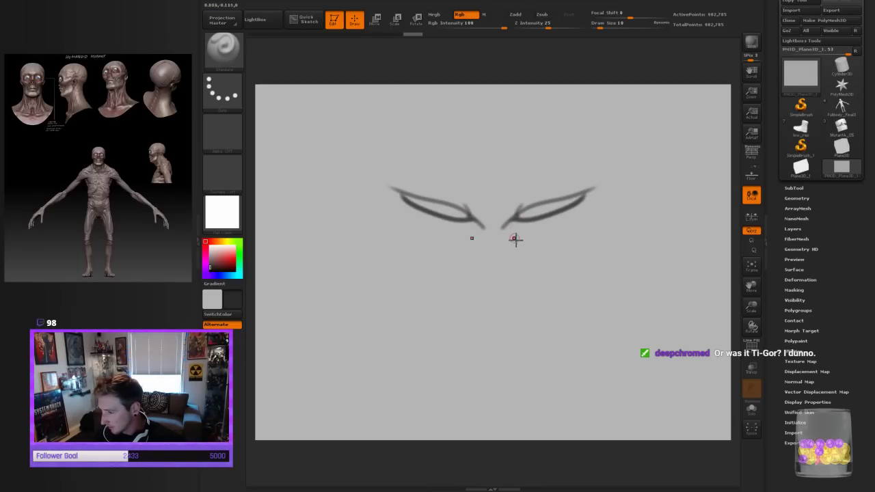
{"action": "mouse_move", "coordinate": [594, 203]}
{"action": "left_mouse_down"}
{"action": "mouse_move", "coordinate": [529, 259]}
{"action": "mouse_move", "coordinate": [532, 301]}
{"action": "left_mouse_up"}
{"action": "left_click_drag", "start_coordinate": [547, 232], "coordinate": [538, 273]}
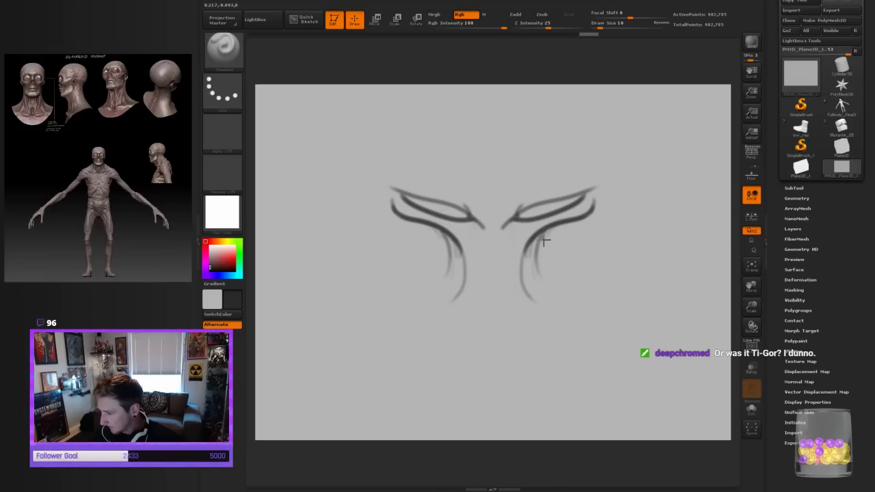
{"action": "left_click_drag", "start_coordinate": [545, 240], "coordinate": [579, 239]}
Sketch branching forehead lines from the centre and, at draw size 7, sweeping brows over the eyes
{"action": "mouse_move", "coordinate": [501, 207]}
{"action": "left_mouse_down"}
{"action": "mouse_move", "coordinate": [492, 185]}
{"action": "mouse_move", "coordinate": [533, 135]}
{"action": "left_mouse_up"}
{"action": "mouse_move", "coordinate": [501, 192]}
{"action": "left_mouse_down"}
{"action": "mouse_move", "coordinate": [535, 175]}
{"action": "mouse_move", "coordinate": [543, 118]}
{"action": "left_mouse_up"}
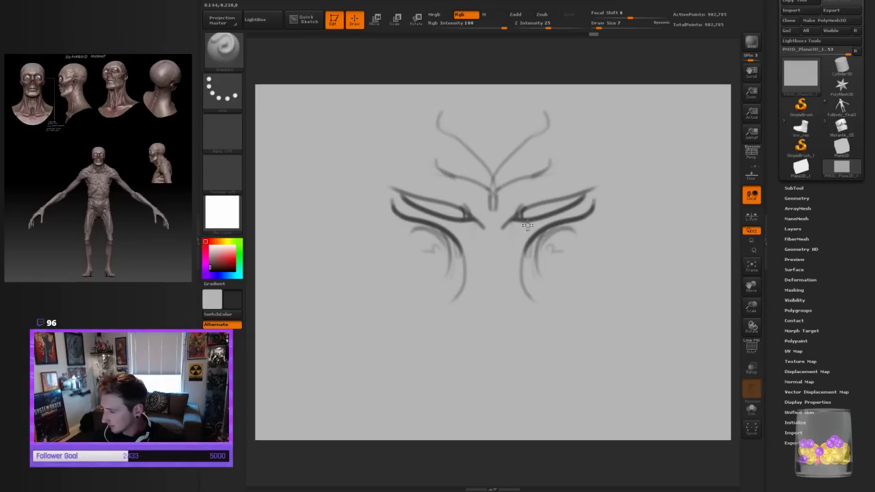
{"action": "key", "text": "bracketleft"}
{"action": "mouse_move", "coordinate": [525, 221]}
{"action": "left_mouse_down"}
{"action": "mouse_move", "coordinate": [571, 205]}
{"action": "mouse_move", "coordinate": [517, 211]}
{"action": "mouse_move", "coordinate": [595, 166]}
{"action": "mouse_move", "coordinate": [603, 142]}
{"action": "left_mouse_up"}
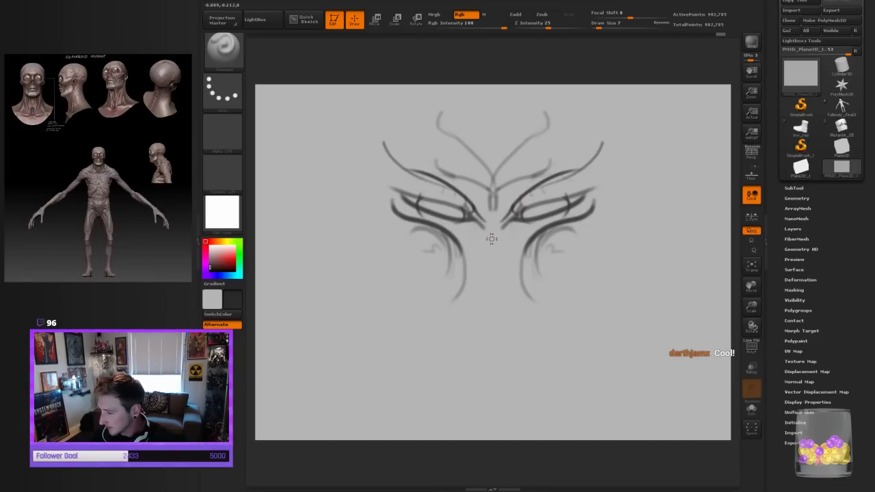
Sketch a long nose, a jaw tapering to a pointed chin and curved strands along the outer cheeks
{"action": "mouse_move", "coordinate": [479, 273]}
{"action": "left_mouse_down"}
{"action": "mouse_move", "coordinate": [481, 229]}
{"action": "mouse_move", "coordinate": [487, 350]}
{"action": "left_mouse_up"}
{"action": "mouse_move", "coordinate": [463, 263]}
{"action": "left_mouse_down"}
{"action": "mouse_move", "coordinate": [464, 362]}
{"action": "mouse_move", "coordinate": [497, 410]}
{"action": "mouse_move", "coordinate": [507, 360]}
{"action": "left_mouse_up"}
{"action": "mouse_move", "coordinate": [504, 392]}
{"action": "left_mouse_down"}
{"action": "mouse_move", "coordinate": [522, 334]}
{"action": "mouse_move", "coordinate": [534, 336]}
{"action": "mouse_move", "coordinate": [526, 288]}
{"action": "mouse_move", "coordinate": [605, 205]}
{"action": "left_mouse_up"}
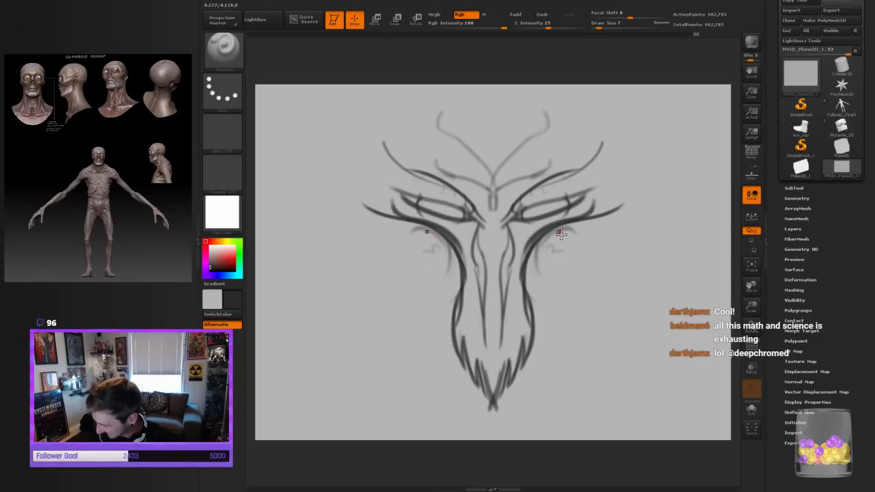
{"action": "mouse_move", "coordinate": [564, 229]}
{"action": "left_mouse_down"}
{"action": "mouse_move", "coordinate": [554, 317]}
{"action": "mouse_move", "coordinate": [541, 273]}
{"action": "left_mouse_up"}
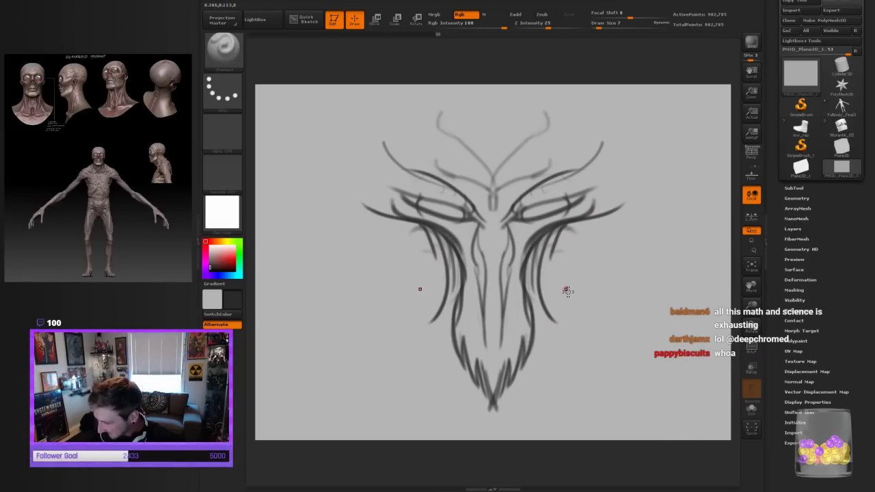
Darken the forehead crest, add spikes above the brows and draw large double-lined horns curling down both sides
{"action": "mouse_move", "coordinate": [496, 195]}
{"action": "left_mouse_down"}
{"action": "mouse_move", "coordinate": [559, 146]}
{"action": "mouse_move", "coordinate": [563, 130]}
{"action": "left_mouse_up"}
{"action": "left_click_drag", "start_coordinate": [497, 179], "coordinate": [557, 109]}
{"action": "left_click_drag", "start_coordinate": [565, 147], "coordinate": [629, 106]}
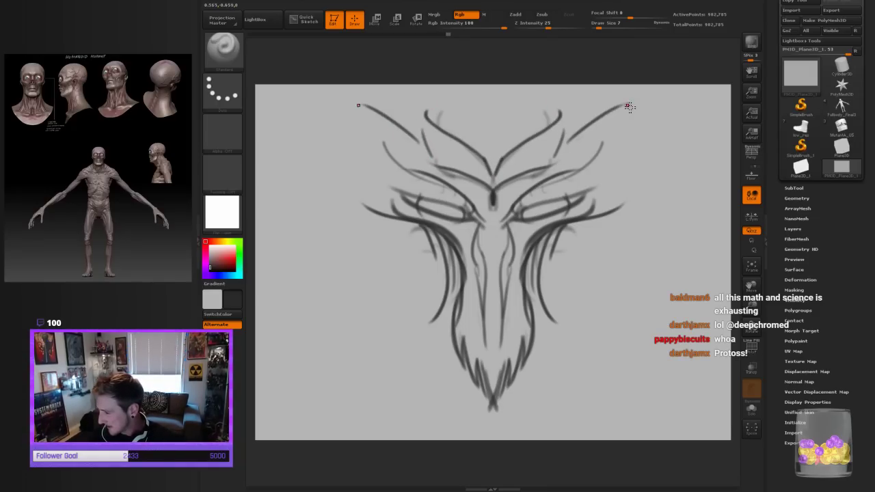
{"action": "left_click_drag", "start_coordinate": [552, 135], "coordinate": [562, 109]}
{"action": "mouse_move", "coordinate": [566, 109]}
{"action": "left_mouse_down"}
{"action": "mouse_move", "coordinate": [592, 149]}
{"action": "mouse_move", "coordinate": [601, 143]}
{"action": "left_mouse_up"}
{"action": "mouse_move", "coordinate": [572, 129]}
{"action": "left_mouse_down"}
{"action": "mouse_move", "coordinate": [589, 113]}
{"action": "mouse_move", "coordinate": [674, 114]}
{"action": "mouse_move", "coordinate": [645, 408]}
{"action": "mouse_move", "coordinate": [682, 342]}
{"action": "mouse_move", "coordinate": [652, 397]}
{"action": "left_mouse_up"}
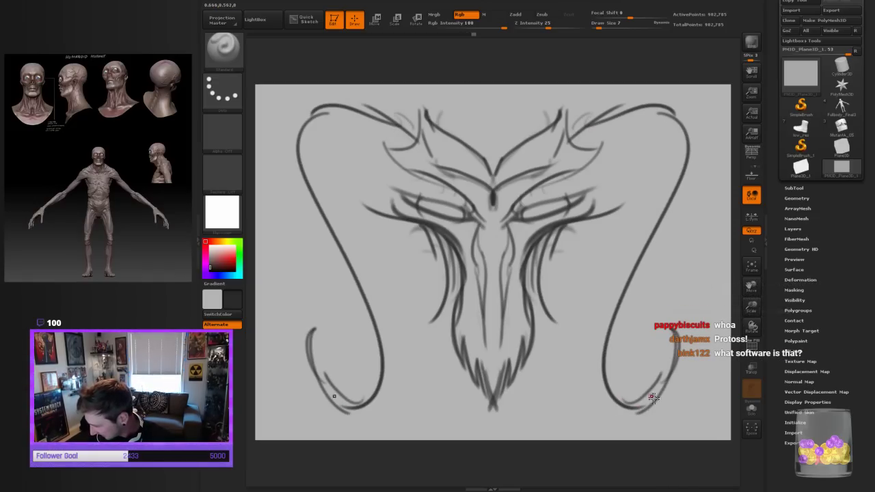
{"action": "mouse_move", "coordinate": [595, 199]}
{"action": "left_mouse_down"}
{"action": "mouse_move", "coordinate": [625, 162]}
{"action": "mouse_move", "coordinate": [642, 190]}
{"action": "mouse_move", "coordinate": [574, 357]}
{"action": "mouse_move", "coordinate": [652, 408]}
{"action": "left_mouse_up"}
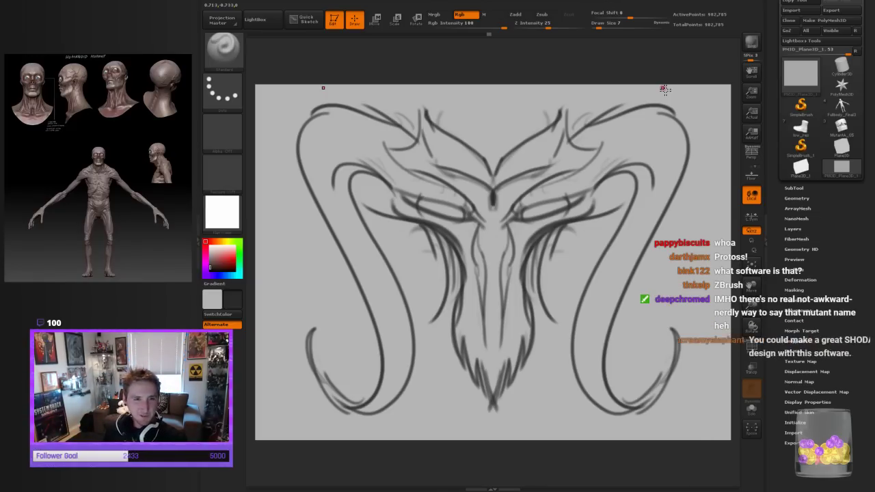
Reduce the brush size and sketch fine mirrored fangs around the chin and detail lines along the nose
{"action": "key", "text": "["}
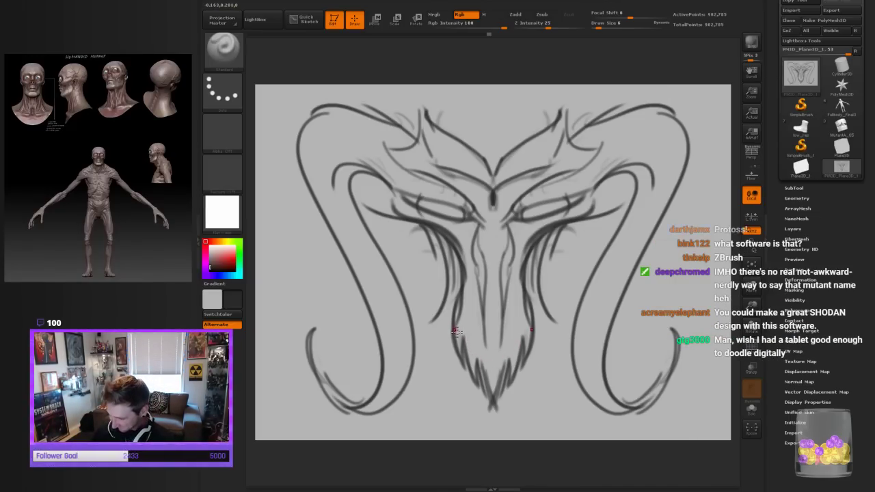
{"action": "mouse_move", "coordinate": [456, 316]}
{"action": "left_mouse_down"}
{"action": "mouse_move", "coordinate": [465, 354]}
{"action": "mouse_move", "coordinate": [478, 365]}
{"action": "left_mouse_up"}
{"action": "mouse_move", "coordinate": [474, 331]}
{"action": "left_mouse_down"}
{"action": "mouse_move", "coordinate": [481, 370]}
{"action": "mouse_move", "coordinate": [493, 377]}
{"action": "left_mouse_up"}
{"action": "mouse_move", "coordinate": [482, 335]}
{"action": "left_mouse_down"}
{"action": "mouse_move", "coordinate": [479, 230]}
{"action": "mouse_move", "coordinate": [619, 168]}
{"action": "mouse_move", "coordinate": [585, 209]}
{"action": "mouse_move", "coordinate": [523, 255]}
{"action": "mouse_move", "coordinate": [497, 305]}
{"action": "left_mouse_up"}
{"action": "left_click_drag", "start_coordinate": [514, 264], "coordinate": [507, 282]}
{"action": "left_click_drag", "start_coordinate": [500, 343], "coordinate": [505, 298]}
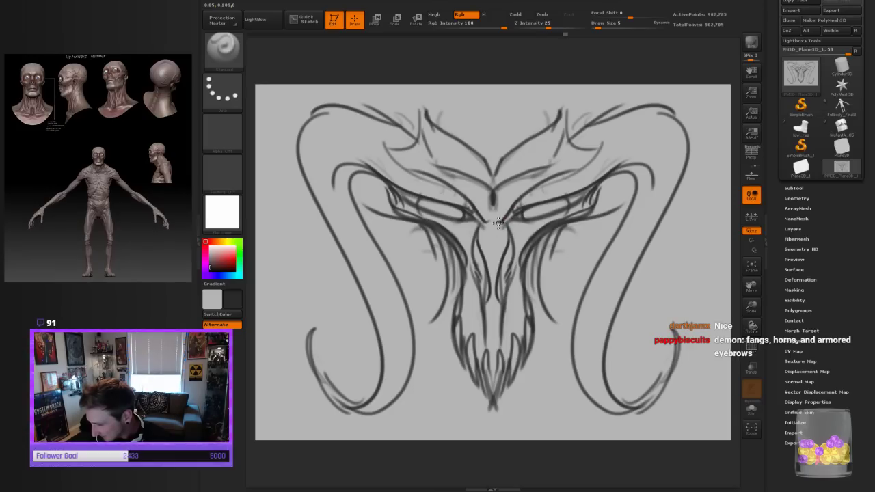
Darken the centre of the brow crest and refine the inner lines of the eyes
{"action": "left_click_drag", "start_coordinate": [498, 194], "coordinate": [529, 175]}
{"action": "mouse_move", "coordinate": [499, 194]}
{"action": "left_mouse_down"}
{"action": "mouse_move", "coordinate": [516, 185]}
{"action": "mouse_move", "coordinate": [530, 141]}
{"action": "mouse_move", "coordinate": [553, 126]}
{"action": "left_mouse_up"}
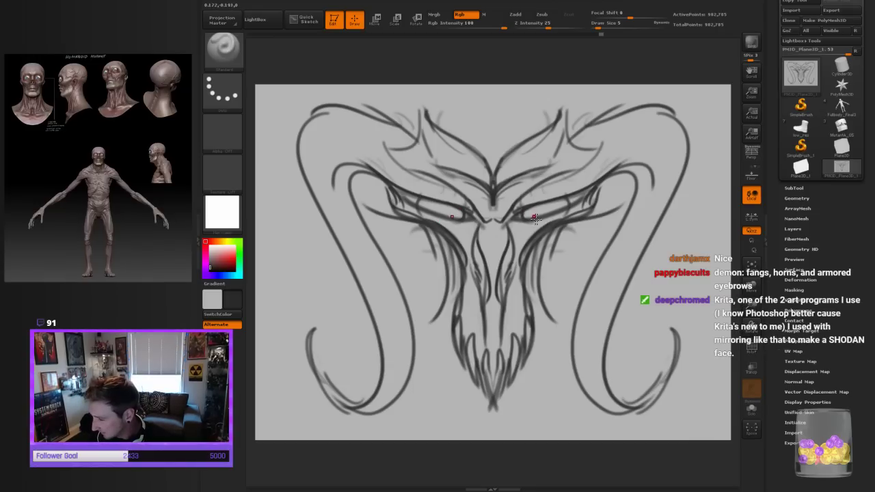
{"action": "mouse_move", "coordinate": [522, 222]}
{"action": "left_mouse_down"}
{"action": "mouse_move", "coordinate": [593, 193]}
{"action": "mouse_move", "coordinate": [535, 221]}
{"action": "left_mouse_up"}
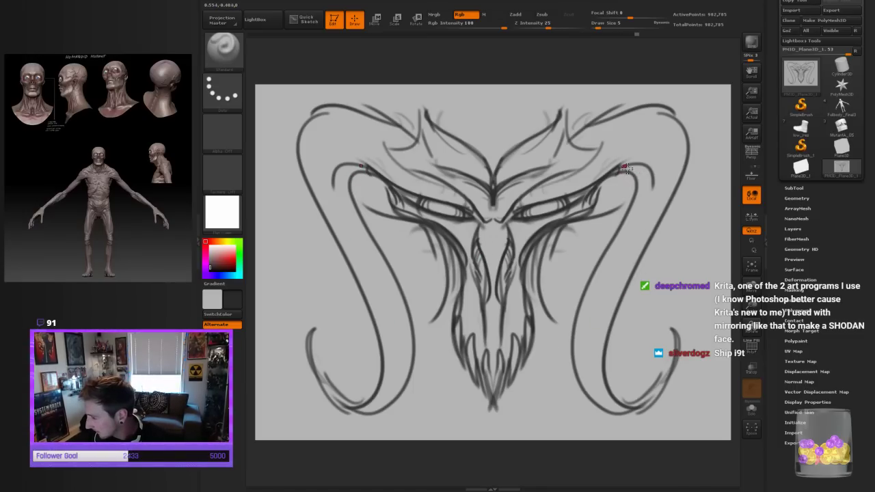
Add ridge lines to the inner horn curves and, at draw size 4, fine strokes to the chin and cheeks
{"action": "mouse_move", "coordinate": [634, 165]}
{"action": "left_mouse_down"}
{"action": "mouse_move", "coordinate": [651, 192]}
{"action": "mouse_move", "coordinate": [599, 272]}
{"action": "left_mouse_up"}
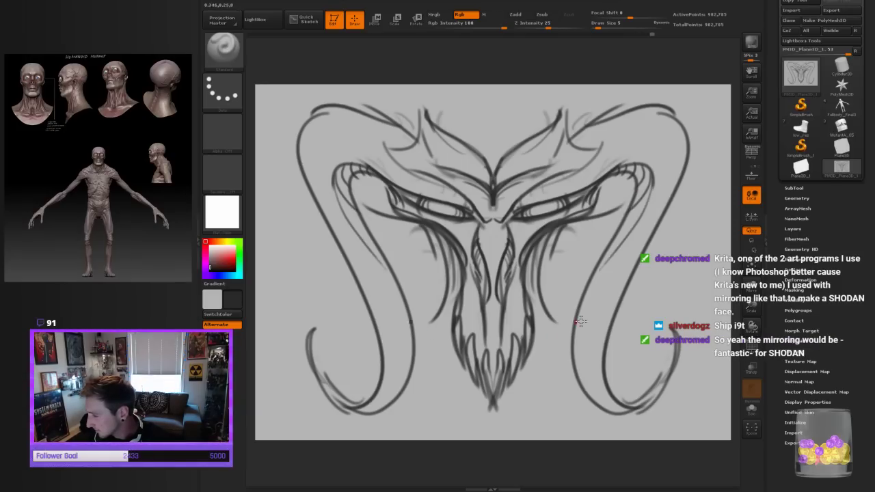
{"action": "left_click_drag", "start_coordinate": [642, 203], "coordinate": [602, 278]}
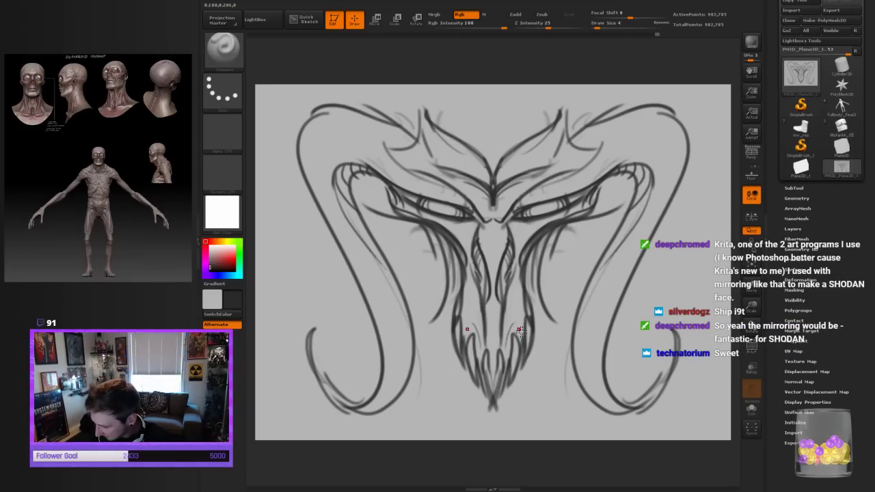
{"action": "left_click_drag", "start_coordinate": [473, 348], "coordinate": [481, 393]}
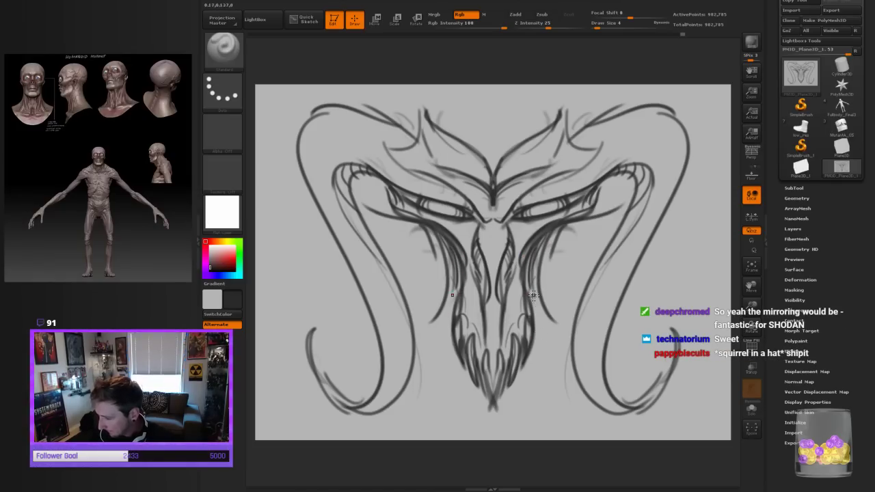
{"action": "mouse_move", "coordinate": [541, 254]}
{"action": "left_mouse_down"}
{"action": "mouse_move", "coordinate": [546, 285]}
{"action": "mouse_move", "coordinate": [571, 322]}
{"action": "left_mouse_up"}
Add an arc over the head, short hatch lines on the horns and brow spikes, and long strokes out from the cheeks
{"action": "left_click_drag", "start_coordinate": [455, 85], "coordinate": [392, 116]}
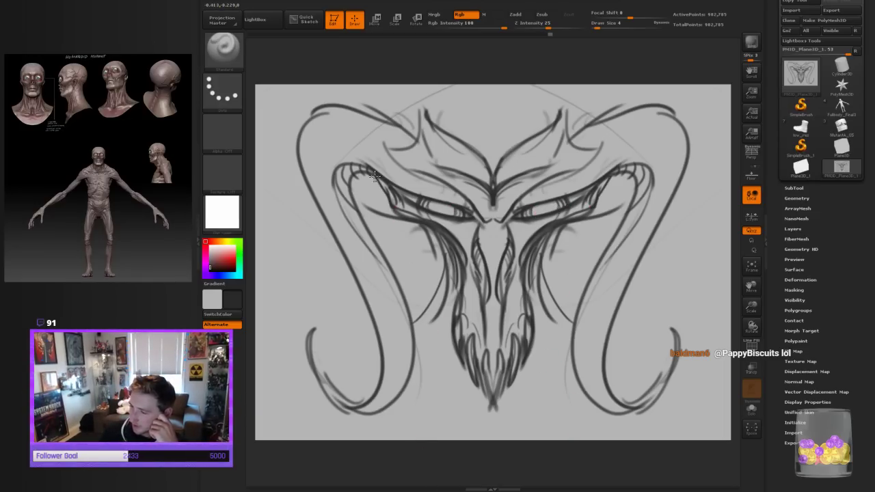
{"action": "left_click_drag", "start_coordinate": [366, 179], "coordinate": [356, 204]}
{"action": "mouse_move", "coordinate": [372, 178]}
{"action": "left_mouse_down"}
{"action": "mouse_move", "coordinate": [359, 206]}
{"action": "mouse_move", "coordinate": [367, 234]}
{"action": "left_mouse_up"}
{"action": "mouse_move", "coordinate": [398, 163]}
{"action": "left_mouse_down"}
{"action": "mouse_move", "coordinate": [389, 128]}
{"action": "mouse_move", "coordinate": [398, 167]}
{"action": "left_mouse_up"}
{"action": "left_click_drag", "start_coordinate": [400, 150], "coordinate": [404, 168]}
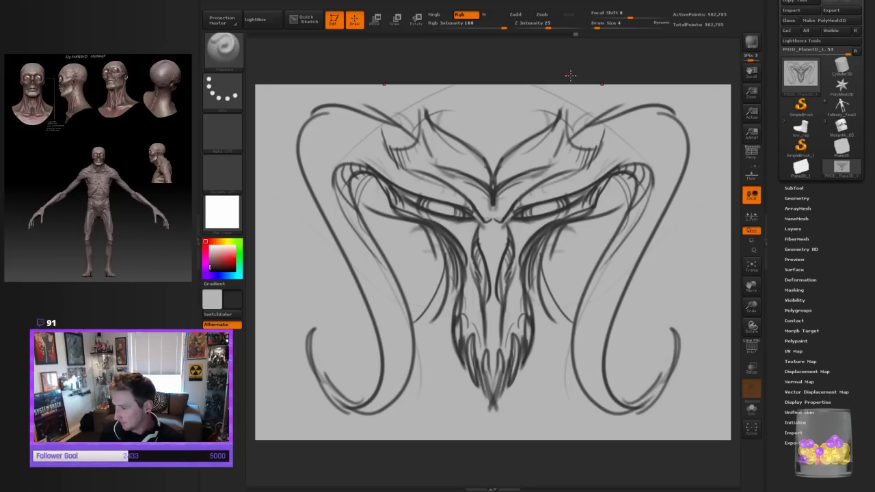
{"action": "left_click_drag", "start_coordinate": [557, 259], "coordinate": [681, 225]}
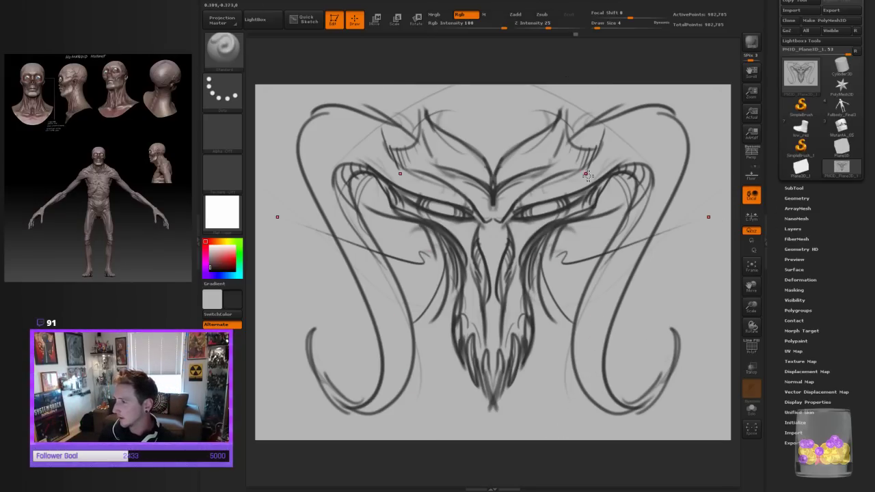
Rewind the undo history to the blank plane and dock the Transform settings beside the canvas
{"action": "left_click_drag", "start_coordinate": [572, 32], "coordinate": [255, 30]}
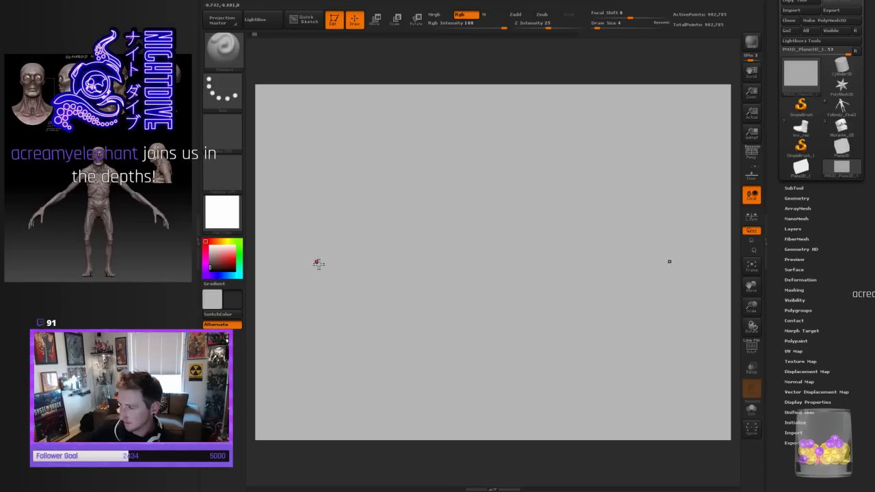
{"action": "left_click", "coordinate": [511, 2]}
{"action": "mouse_move", "coordinate": [577, 2]}
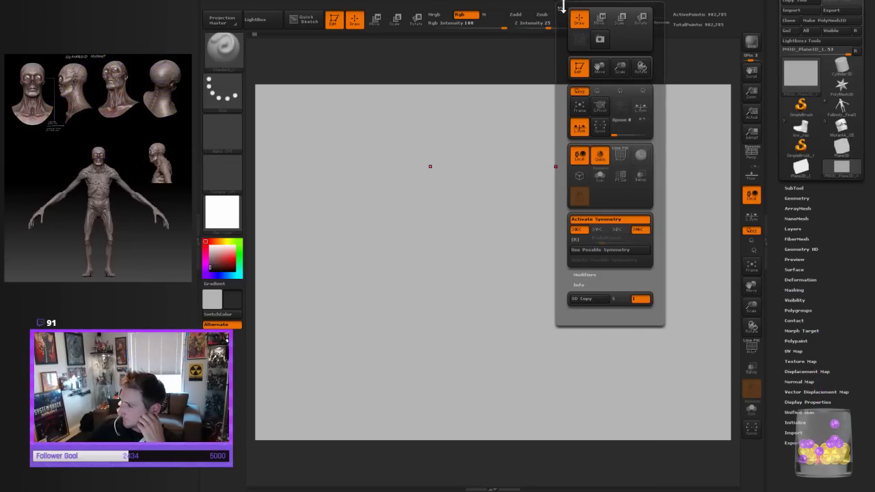
{"action": "left_click", "coordinate": [562, 9]}
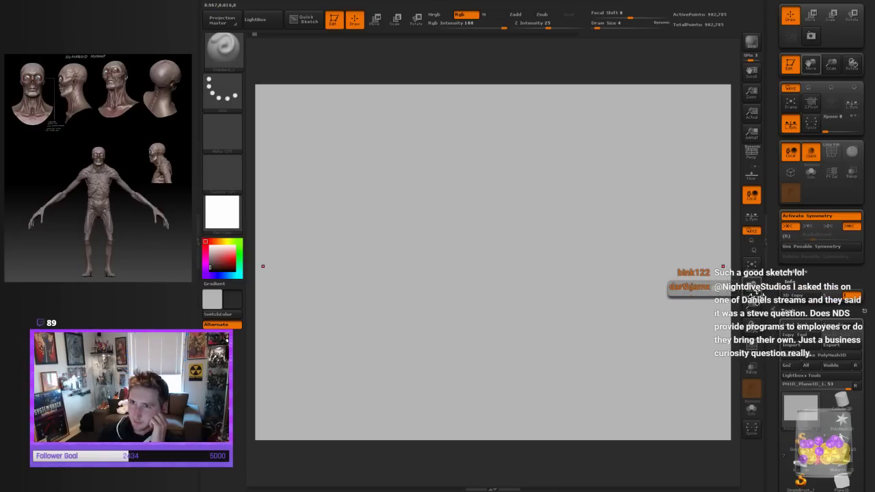
Enable radial symmetry and set its axis to Z only, with X and Y off
{"action": "left_click", "coordinate": [791, 236]}
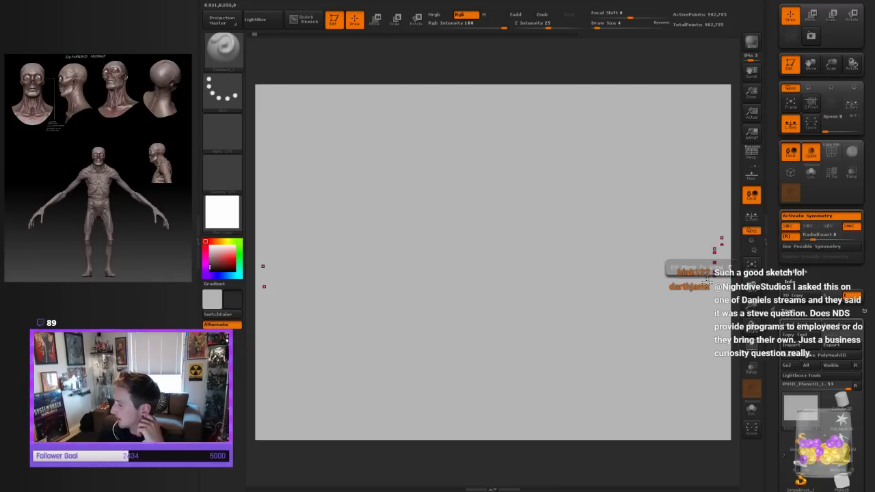
{"action": "left_click", "coordinate": [787, 227]}
{"action": "left_click", "coordinate": [808, 227]}
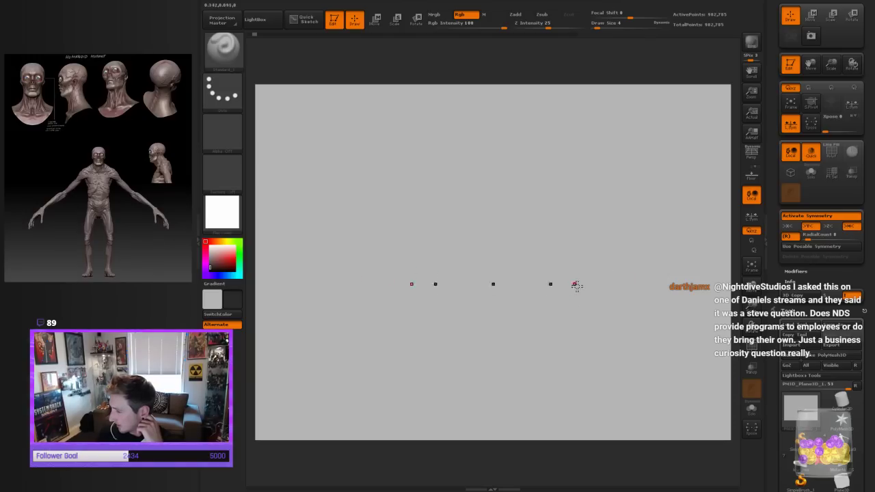
{"action": "left_click", "coordinate": [807, 226]}
{"action": "left_click", "coordinate": [828, 226]}
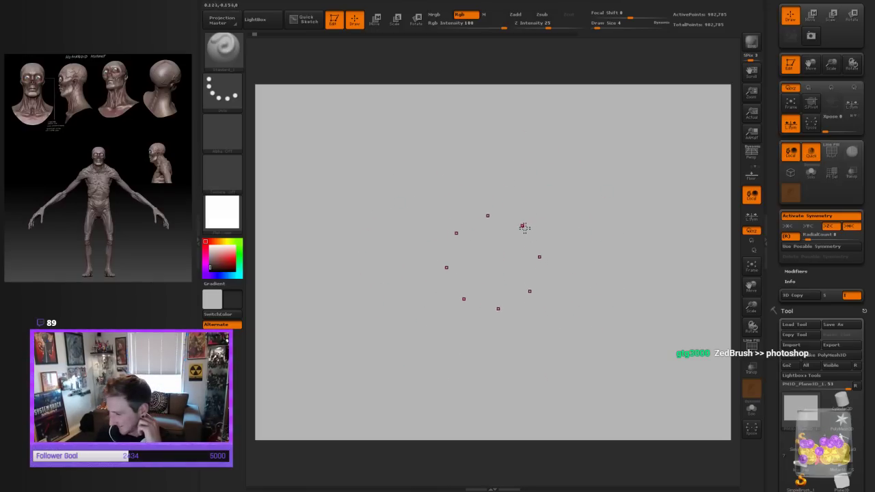
Draw a radial pattern of wavy arms joined by concentric arcs, accepting the removal of the later undo history entries
{"action": "left_click_drag", "start_coordinate": [509, 246], "coordinate": [571, 174]}
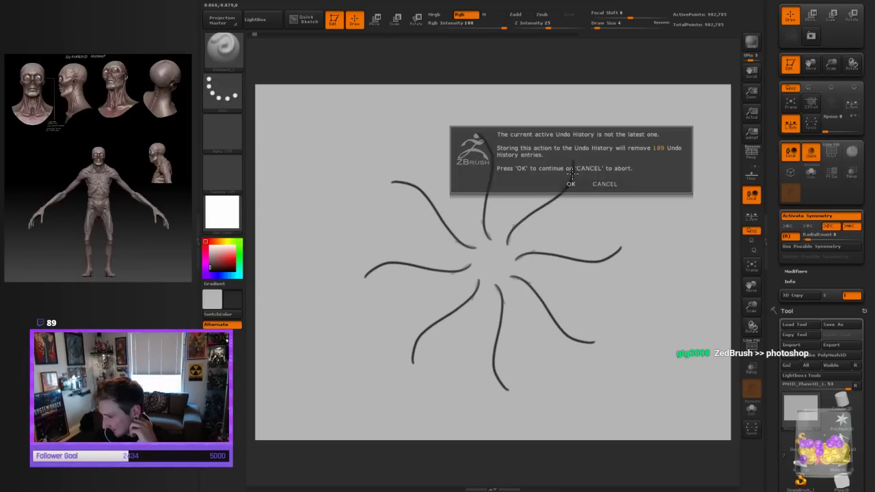
{"action": "left_click", "coordinate": [570, 184]}
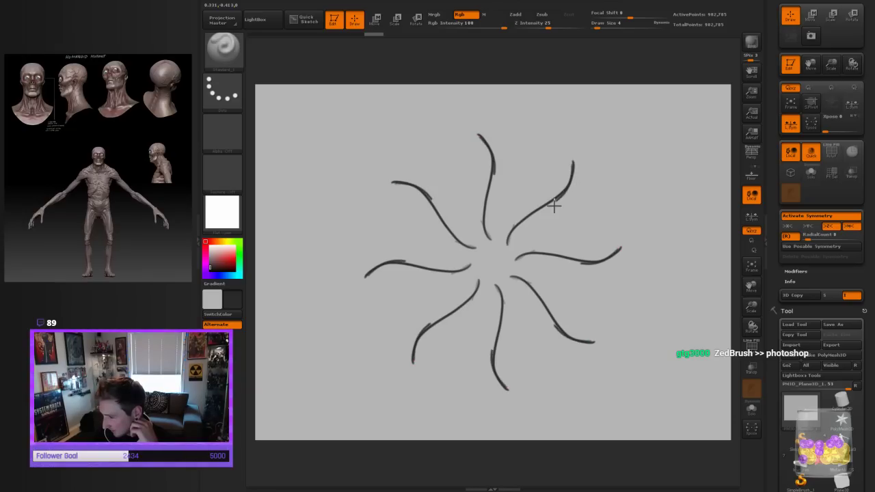
{"action": "mouse_move", "coordinate": [553, 207]}
{"action": "left_mouse_down"}
{"action": "mouse_move", "coordinate": [527, 255]}
{"action": "mouse_move", "coordinate": [536, 241]}
{"action": "mouse_move", "coordinate": [538, 252]}
{"action": "left_mouse_up"}
{"action": "mouse_move", "coordinate": [531, 220]}
{"action": "left_mouse_down"}
{"action": "mouse_move", "coordinate": [546, 253]}
{"action": "mouse_move", "coordinate": [544, 218]}
{"action": "mouse_move", "coordinate": [557, 266]}
{"action": "mouse_move", "coordinate": [552, 222]}
{"action": "mouse_move", "coordinate": [561, 196]}
{"action": "left_mouse_up"}
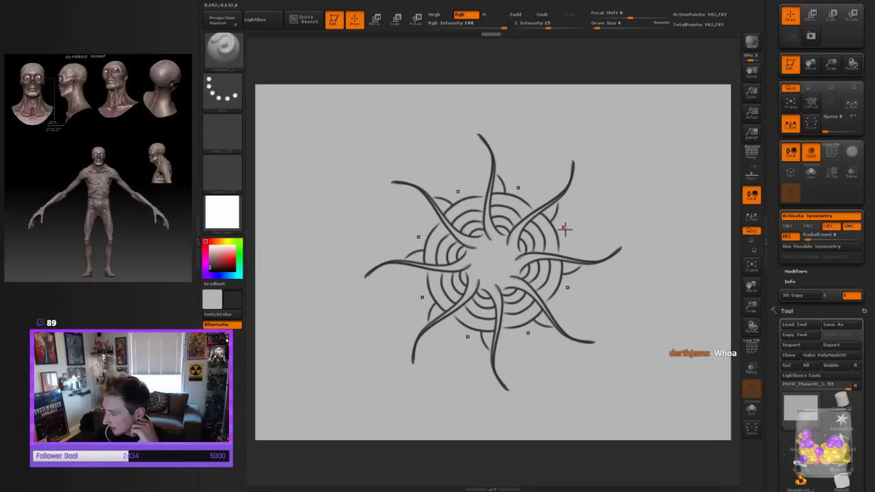
Add circle-tipped curved strands beside the arms, a petalled rosette in the centre, and hatch marks along the inner arcs and arms
{"action": "left_click_drag", "start_coordinate": [555, 230], "coordinate": [570, 199]}
{"action": "mouse_move", "coordinate": [558, 236]}
{"action": "left_mouse_down"}
{"action": "mouse_move", "coordinate": [580, 174]}
{"action": "mouse_move", "coordinate": [573, 199]}
{"action": "left_mouse_up"}
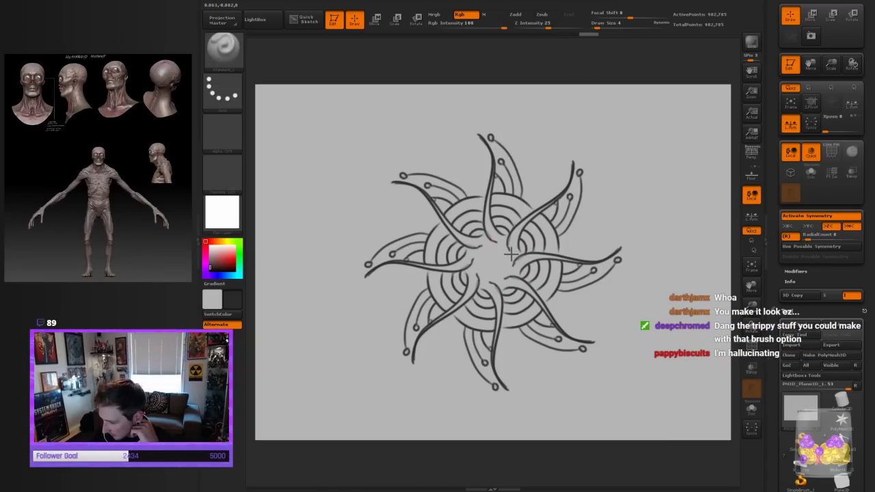
{"action": "mouse_move", "coordinate": [498, 258]}
{"action": "left_mouse_down"}
{"action": "mouse_move", "coordinate": [501, 268]}
{"action": "mouse_move", "coordinate": [522, 265]}
{"action": "left_mouse_up"}
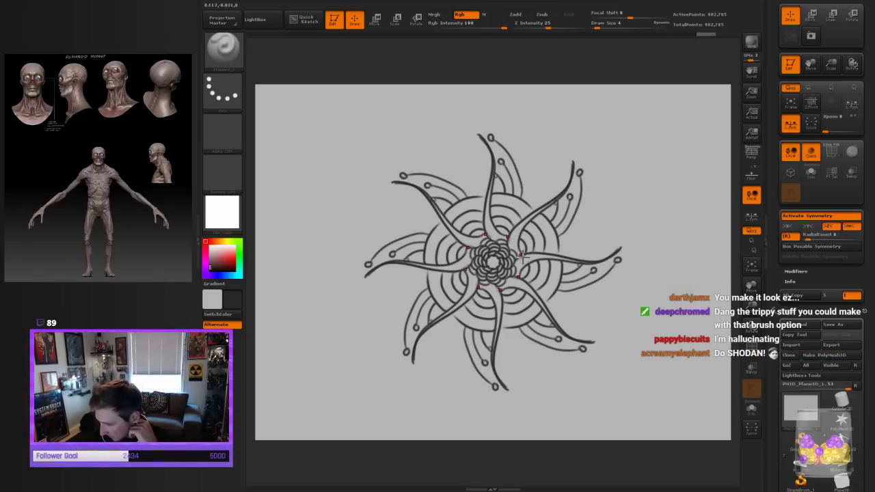
{"action": "left_click_drag", "start_coordinate": [527, 241], "coordinate": [527, 256]}
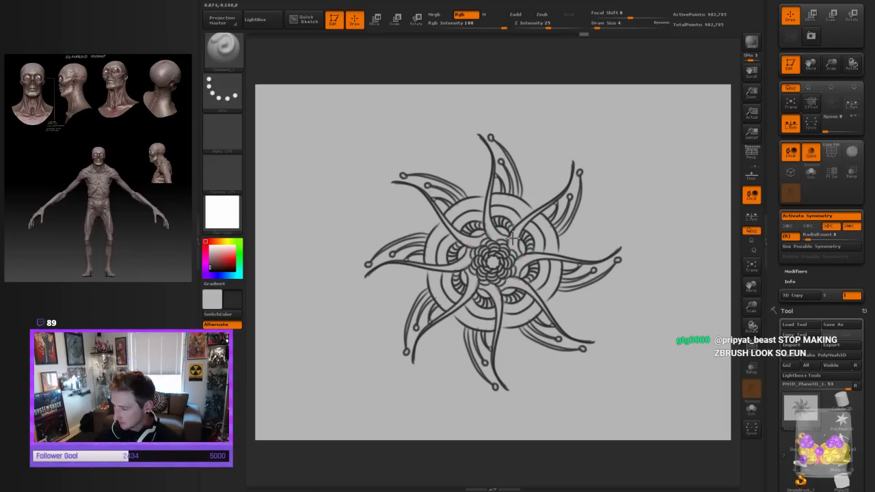
{"action": "left_click_drag", "start_coordinate": [511, 235], "coordinate": [523, 232]}
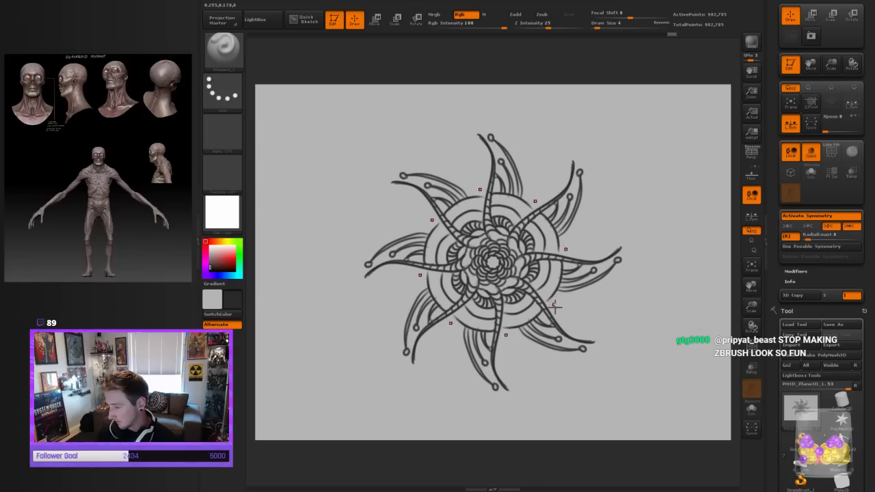
Extend the radial pattern outward with long circle-tipped tendrils, concentric arcs, veined leaves and large pointed petals enclosing them
{"action": "mouse_move", "coordinate": [551, 300]}
{"action": "left_mouse_down"}
{"action": "mouse_move", "coordinate": [630, 278]}
{"action": "mouse_move", "coordinate": [653, 250]}
{"action": "mouse_move", "coordinate": [610, 297]}
{"action": "mouse_move", "coordinate": [654, 246]}
{"action": "left_mouse_up"}
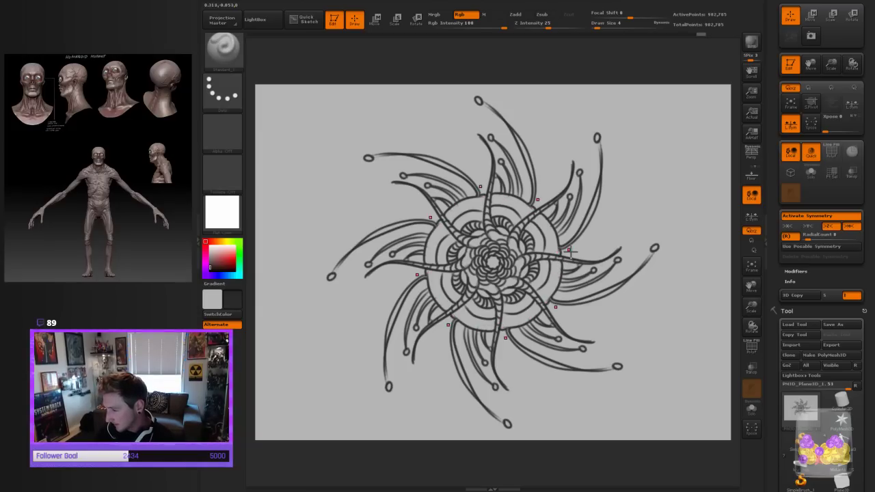
{"action": "left_click_drag", "start_coordinate": [584, 239], "coordinate": [585, 265]}
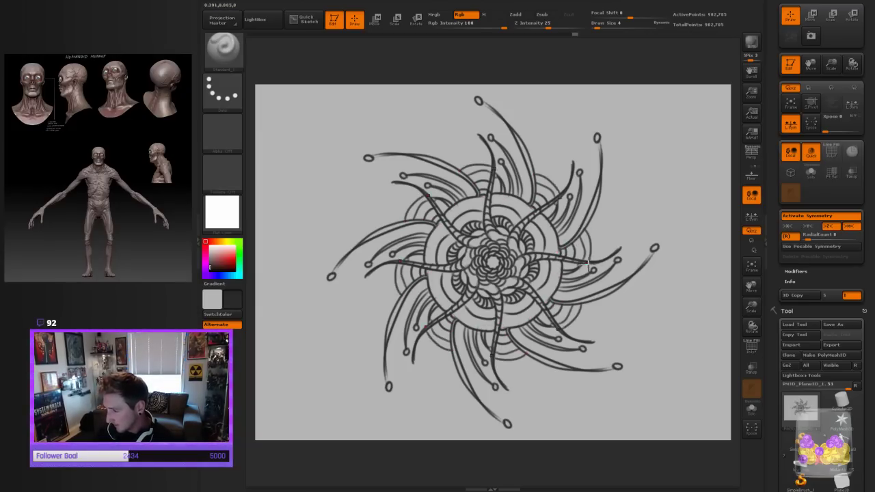
{"action": "left_click_drag", "start_coordinate": [591, 217], "coordinate": [600, 266]}
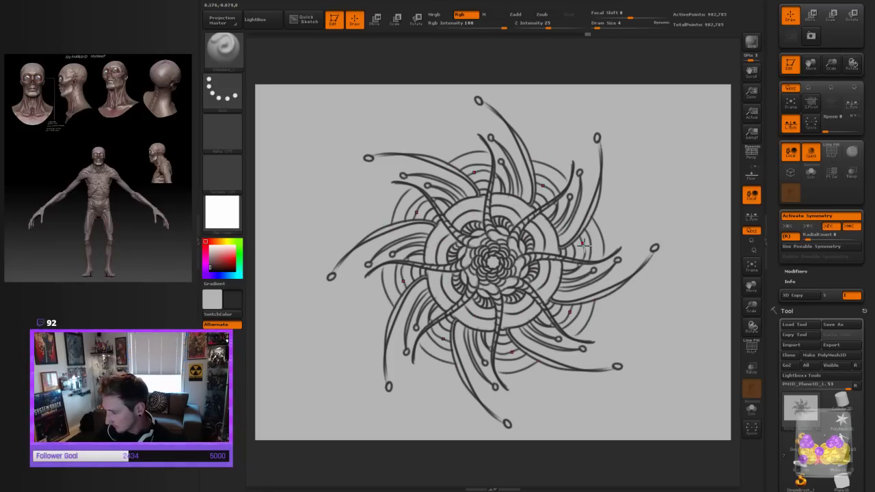
{"action": "mouse_move", "coordinate": [539, 162]}
{"action": "left_mouse_down"}
{"action": "mouse_move", "coordinate": [574, 111]}
{"action": "mouse_move", "coordinate": [568, 137]}
{"action": "mouse_move", "coordinate": [540, 153]}
{"action": "mouse_move", "coordinate": [578, 107]}
{"action": "mouse_move", "coordinate": [561, 150]}
{"action": "mouse_move", "coordinate": [545, 164]}
{"action": "mouse_move", "coordinate": [557, 148]}
{"action": "mouse_move", "coordinate": [547, 163]}
{"action": "mouse_move", "coordinate": [554, 136]}
{"action": "mouse_move", "coordinate": [560, 155]}
{"action": "left_mouse_up"}
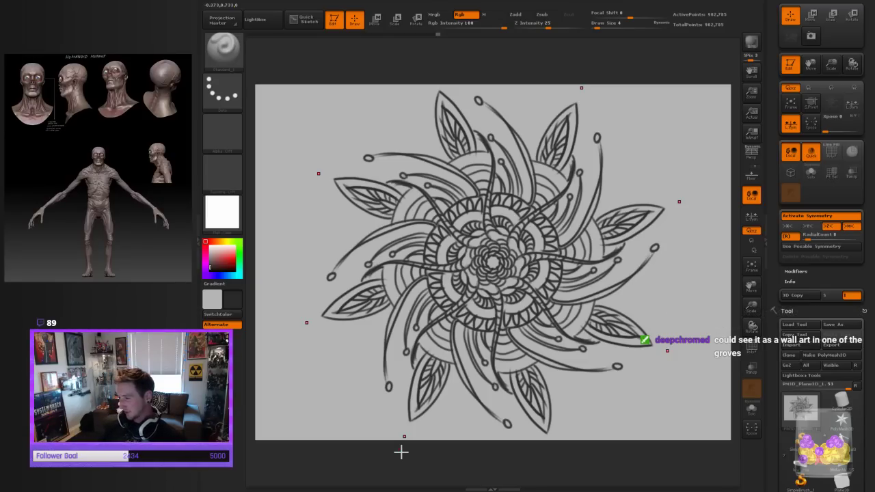
{"action": "mouse_move", "coordinate": [599, 207]}
{"action": "left_mouse_down"}
{"action": "mouse_move", "coordinate": [707, 211]}
{"action": "mouse_move", "coordinate": [592, 274]}
{"action": "left_mouse_up"}
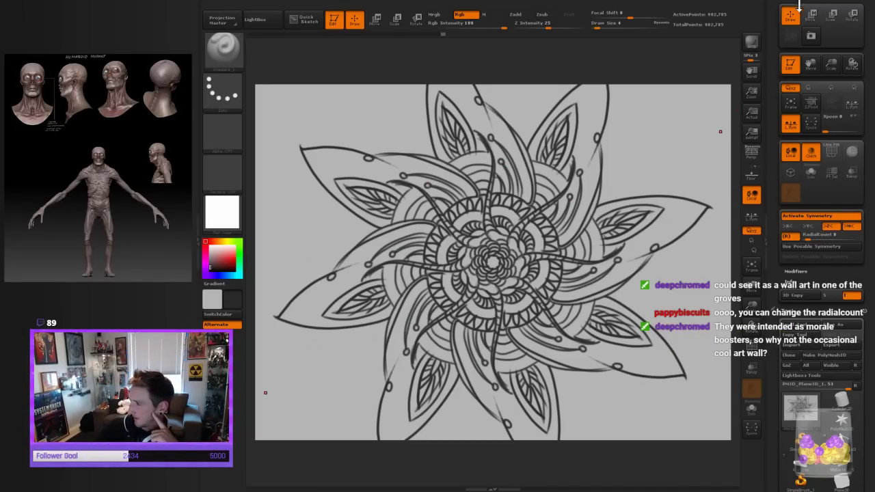
Load the saved horned-creature panel sketch, place it on the emptied canvas and enter edit mode
{"action": "left_click", "coordinate": [781, 5]}
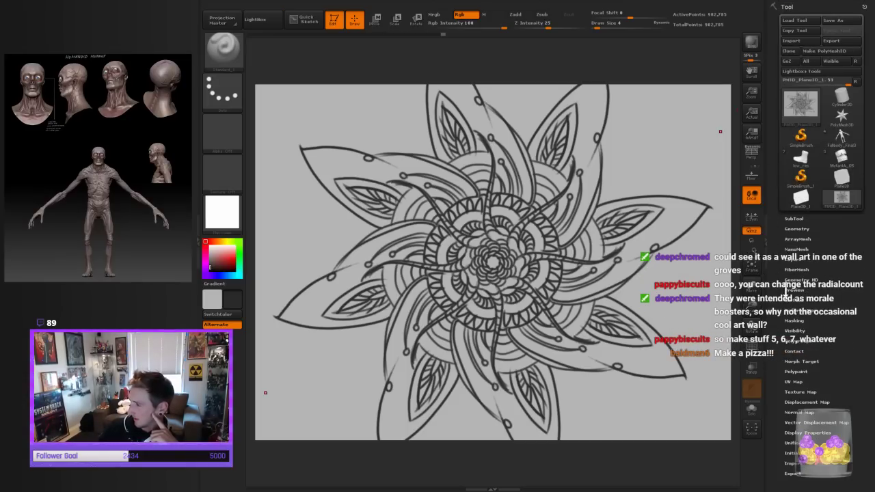
{"action": "left_click", "coordinate": [800, 138]}
{"action": "left_click", "coordinate": [463, 146]}
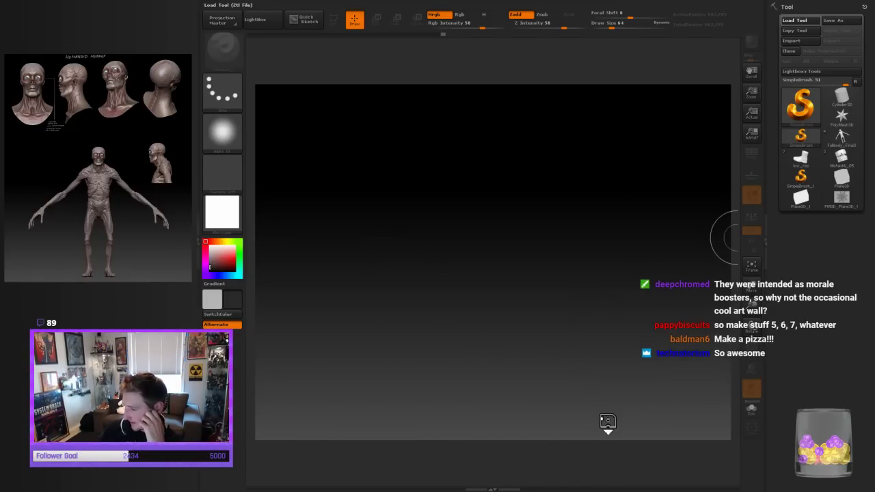
{"action": "mouse_move", "coordinate": [505, 282]}
{"action": "left_mouse_down"}
{"action": "mouse_move", "coordinate": [511, 451]}
{"action": "mouse_move", "coordinate": [504, 445]}
{"action": "left_mouse_up"}
{"action": "key", "text": "t"}
Examine the horned-creature panel drawing face-on, with the complete rectangular frame fitted in view
{"action": "left_click", "coordinate": [753, 271]}
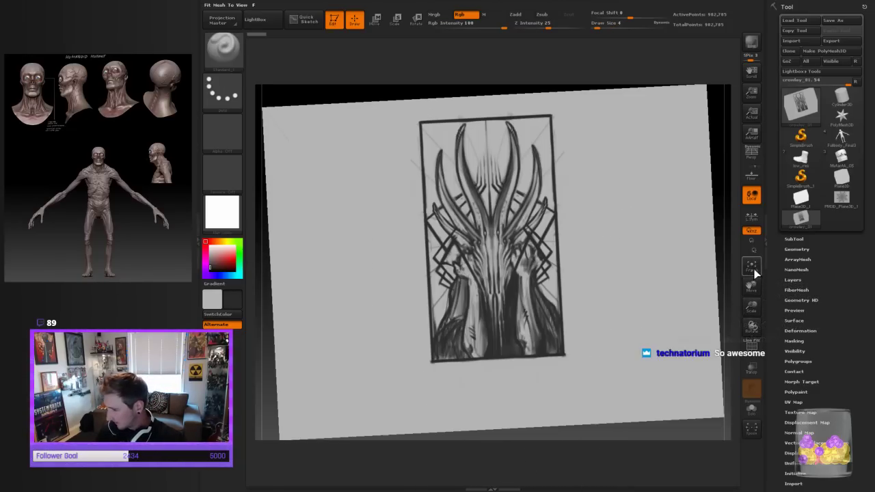
{"action": "mouse_move", "coordinate": [752, 306]}
{"action": "left_mouse_down"}
{"action": "mouse_move", "coordinate": [752, 322]}
{"action": "mouse_move", "coordinate": [739, 291]}
{"action": "mouse_move", "coordinate": [713, 311]}
{"action": "mouse_move", "coordinate": [751, 307]}
{"action": "mouse_move", "coordinate": [750, 318]}
{"action": "left_mouse_up"}
{"action": "left_click", "coordinate": [750, 268]}
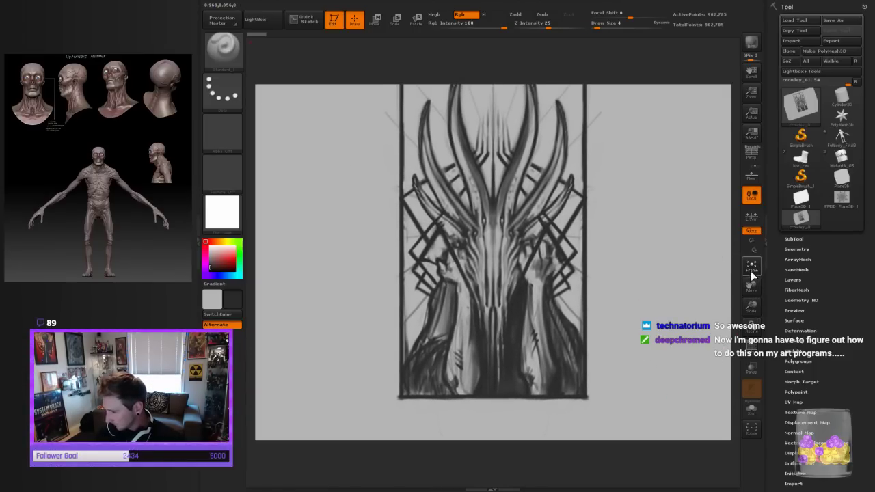
{"action": "left_click", "coordinate": [751, 267]}
{"action": "mouse_move", "coordinate": [751, 285]}
{"action": "left_mouse_down"}
{"action": "mouse_move", "coordinate": [754, 299]}
{"action": "mouse_move", "coordinate": [758, 284]}
{"action": "mouse_move", "coordinate": [752, 321]}
{"action": "left_mouse_up"}
{"action": "left_click", "coordinate": [755, 268]}
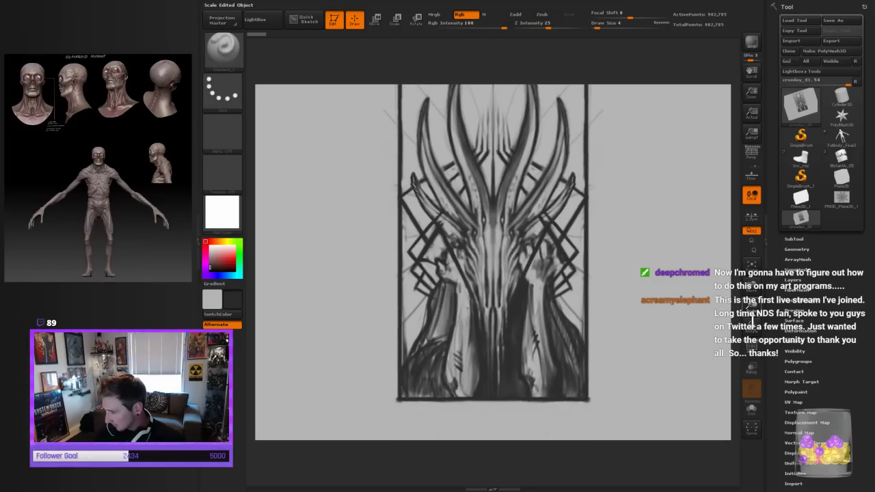
{"action": "left_click_drag", "start_coordinate": [752, 287], "coordinate": [755, 309]}
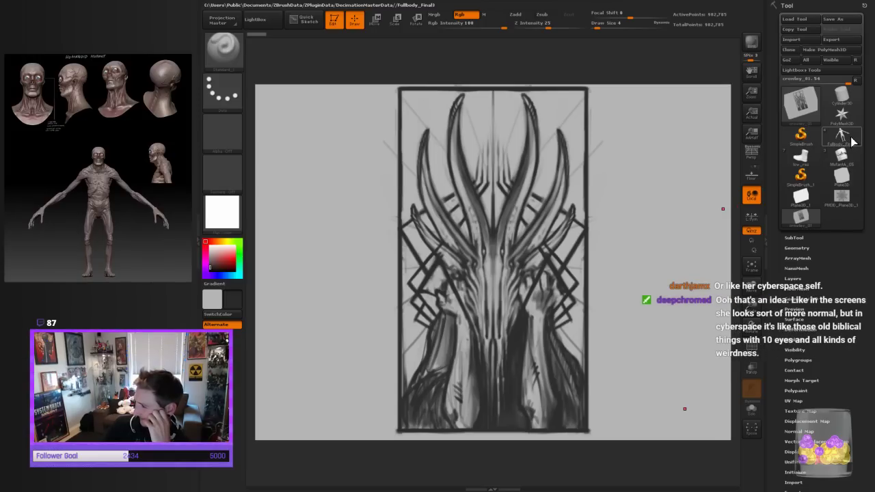
Switch to the MutantA_05 tool and shade the full body with the bigley_sculpting_blue material
{"action": "mouse_move", "coordinate": [818, 196]}
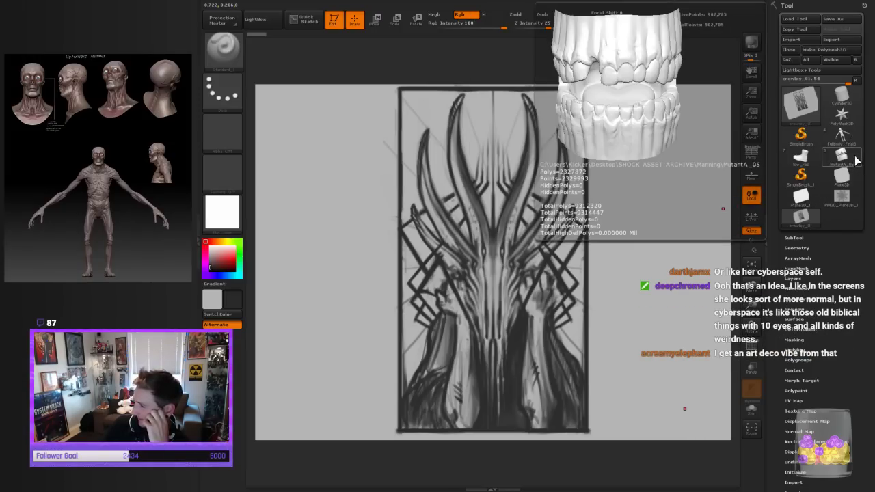
{"action": "left_click", "coordinate": [851, 158]}
{"action": "left_click_drag", "start_coordinate": [751, 305], "coordinate": [715, 300]}
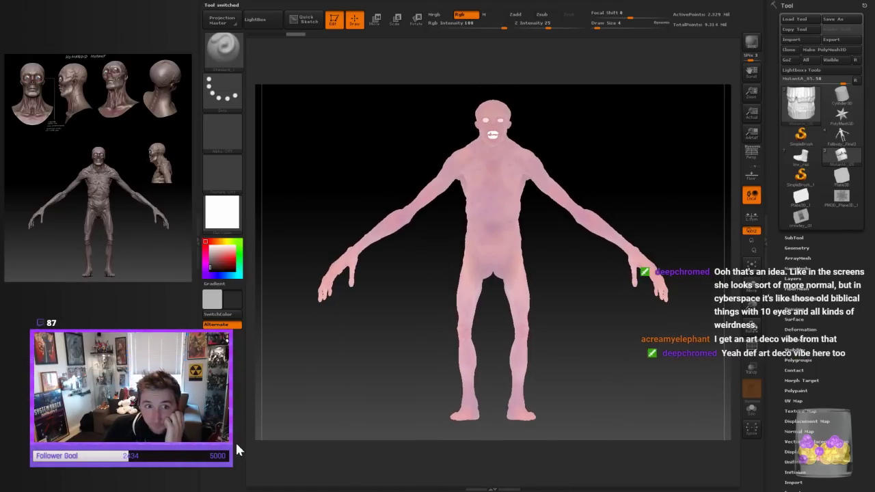
{"action": "left_click", "coordinate": [238, 218]}
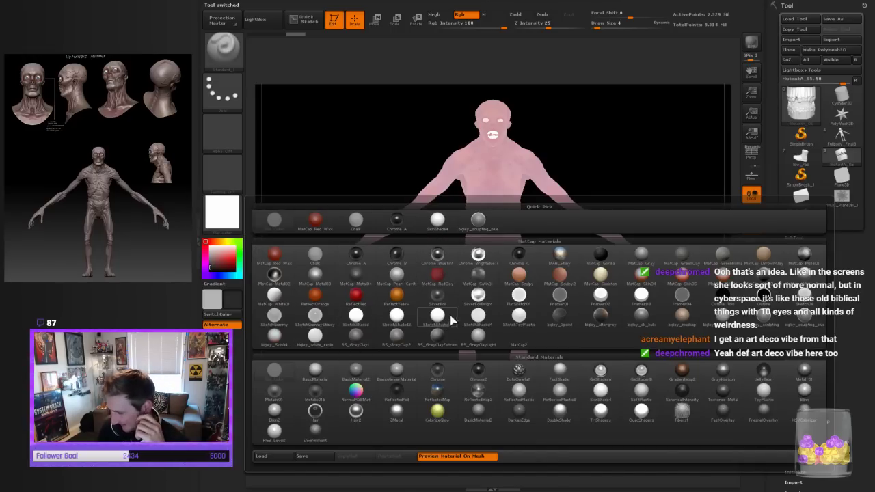
{"action": "left_click", "coordinate": [476, 220]}
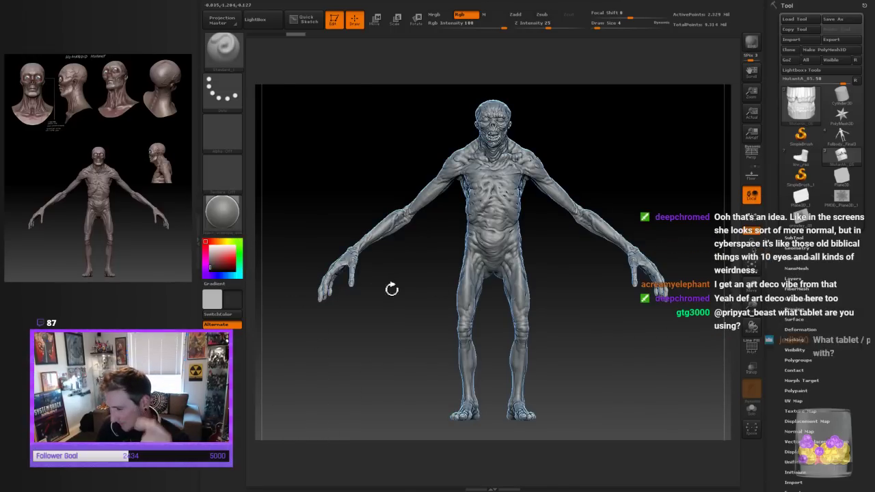
Inspect the mutant's body from the rear, front and three-quarter view, including a close look at the hips and upper legs
{"action": "mouse_move", "coordinate": [391, 288]}
{"action": "left_mouse_down"}
{"action": "mouse_move", "coordinate": [591, 336]}
{"action": "mouse_move", "coordinate": [539, 339]}
{"action": "mouse_move", "coordinate": [726, 322]}
{"action": "mouse_move", "coordinate": [775, 383]}
{"action": "left_mouse_up"}
{"action": "left_click_drag", "start_coordinate": [677, 295], "coordinate": [678, 364], "text": "alt"}
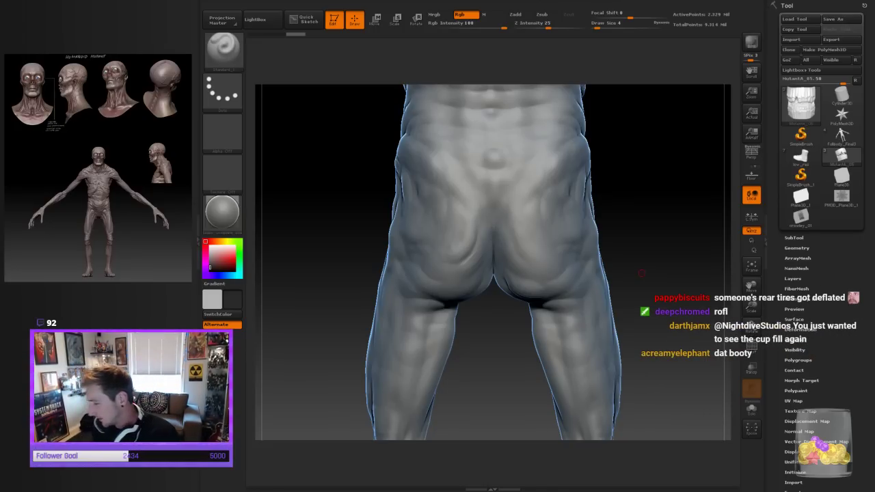
{"action": "mouse_move", "coordinate": [653, 283]}
{"action": "left_mouse_down"}
{"action": "mouse_move", "coordinate": [602, 281]}
{"action": "mouse_move", "coordinate": [624, 343]}
{"action": "mouse_move", "coordinate": [754, 308]}
{"action": "mouse_move", "coordinate": [710, 271]}
{"action": "left_mouse_up"}
{"action": "left_click_drag", "start_coordinate": [637, 398], "coordinate": [628, 354], "text": "alt"}
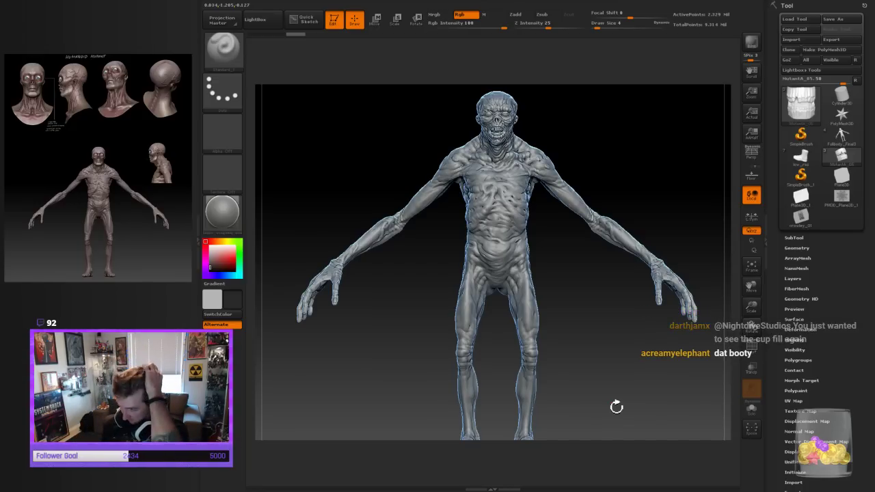
{"action": "left_click_drag", "start_coordinate": [621, 358], "coordinate": [599, 359]}
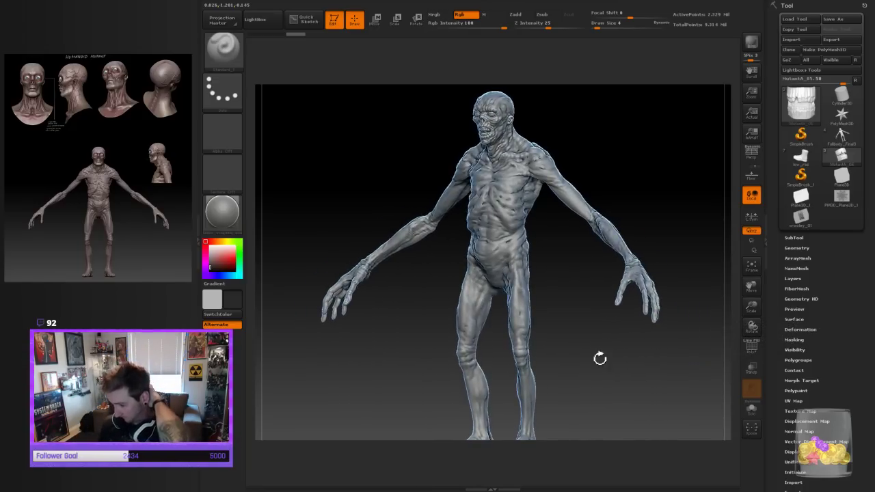
Apply the MatCap Gray material to the mutant and expand its subtool list
{"action": "left_click", "coordinate": [228, 220]}
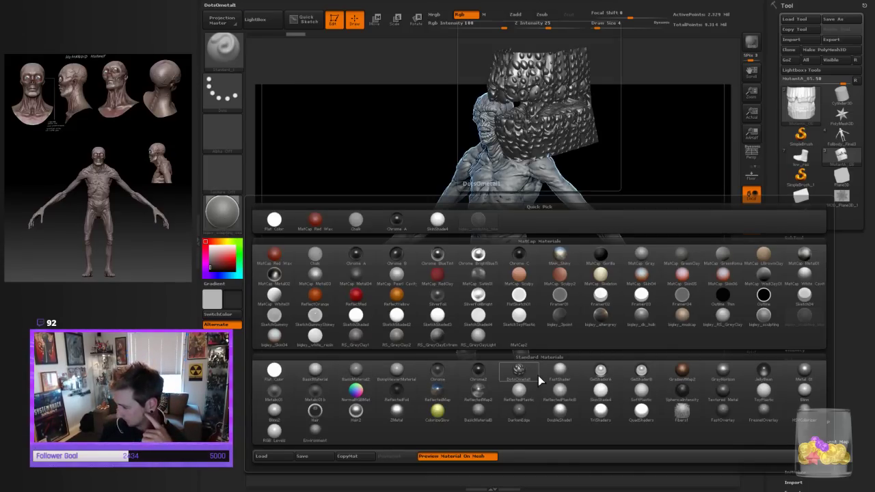
{"action": "left_click", "coordinate": [642, 254]}
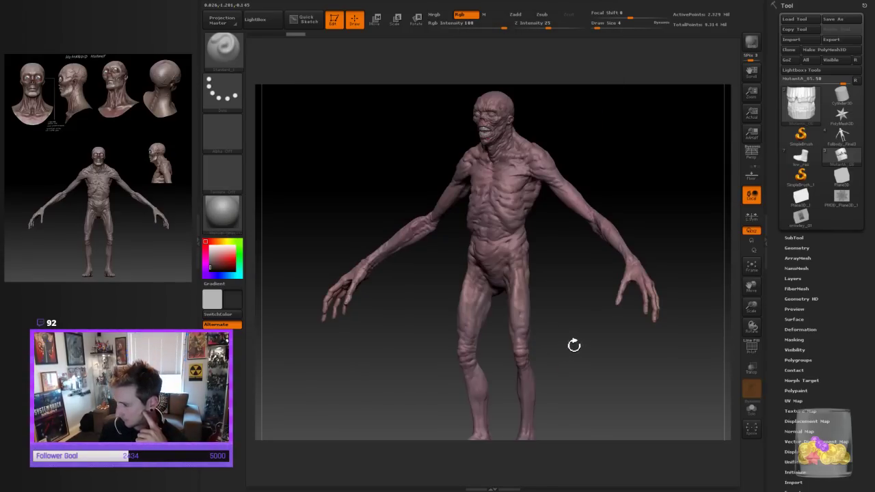
{"action": "mouse_move", "coordinate": [574, 334]}
{"action": "left_mouse_down", "text": "shift"}
{"action": "mouse_move", "coordinate": [583, 328]}
{"action": "mouse_move", "coordinate": [573, 328]}
{"action": "left_mouse_up", "text": "shift"}
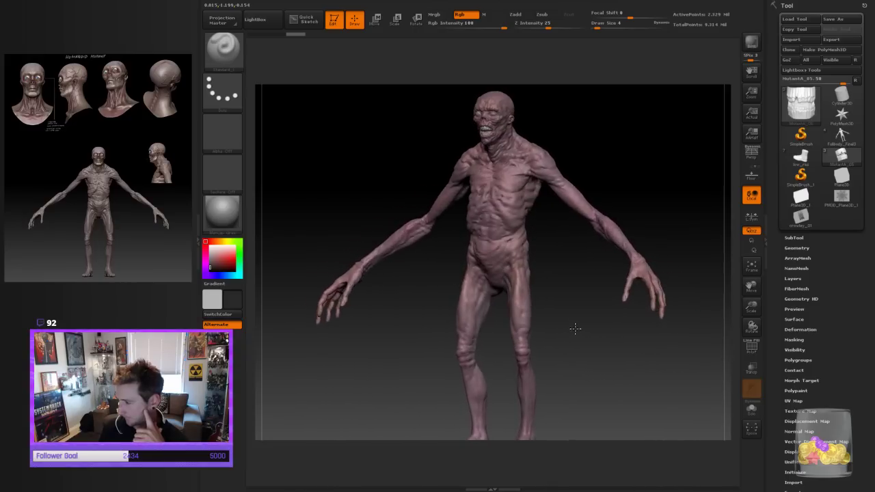
{"action": "left_click_drag", "start_coordinate": [775, 259], "coordinate": [776, 246]}
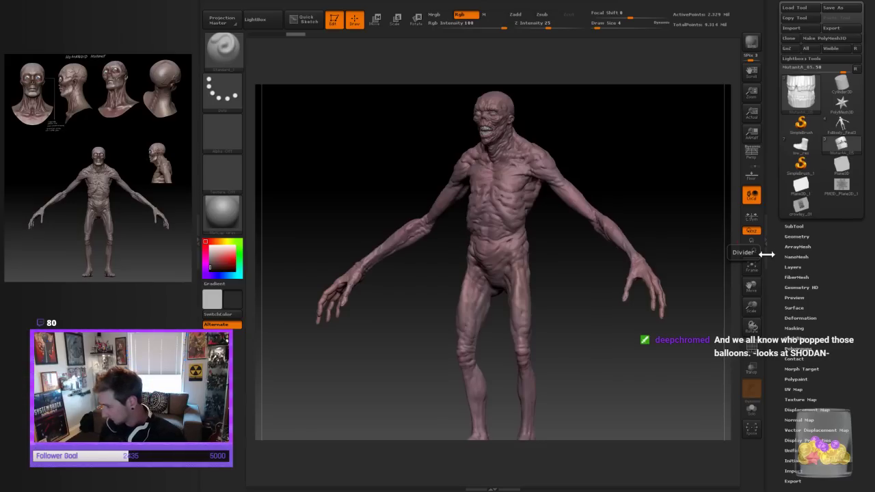
{"action": "left_click", "coordinate": [794, 226]}
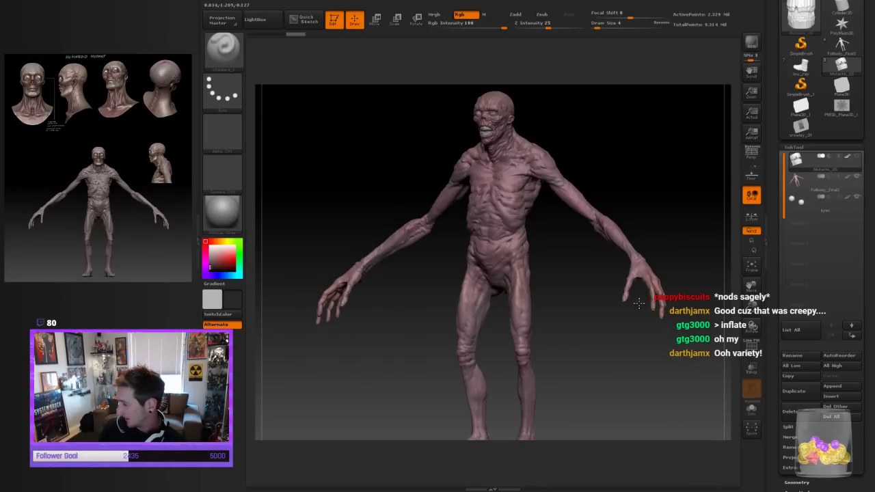
Set the main colour to white and switch to the ClayBuildup brush
{"action": "left_click", "coordinate": [848, 183]}
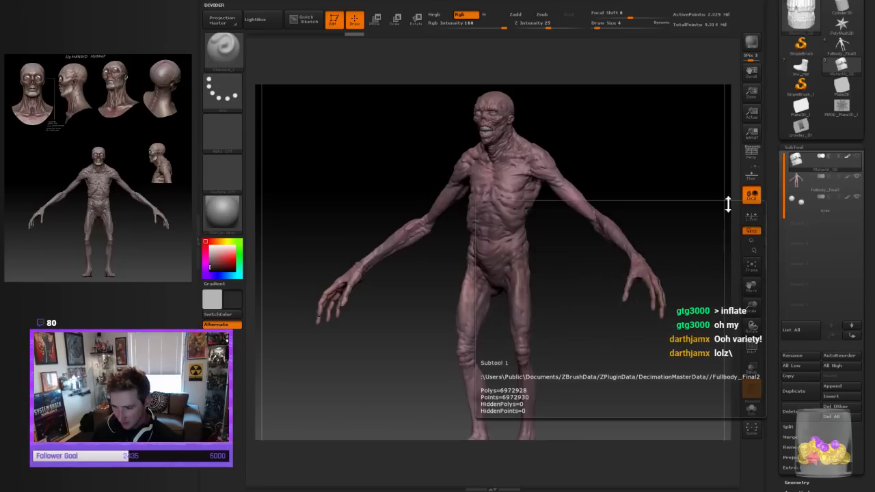
{"action": "left_click_drag", "start_coordinate": [212, 267], "coordinate": [210, 246]}
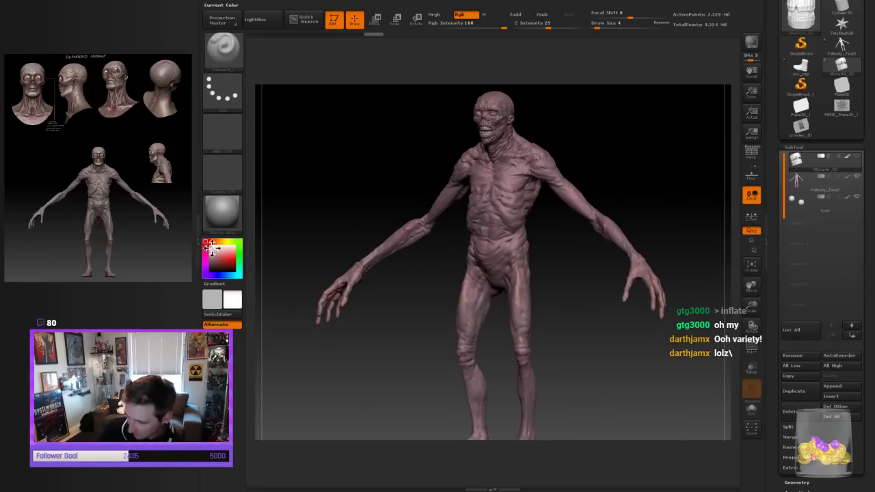
{"action": "mouse_move", "coordinate": [580, 346]}
{"action": "left_mouse_down"}
{"action": "mouse_move", "coordinate": [594, 371]}
{"action": "mouse_move", "coordinate": [570, 345]}
{"action": "left_mouse_up"}
{"action": "left_click", "coordinate": [226, 54]}
{"action": "left_click", "coordinate": [252, 149]}
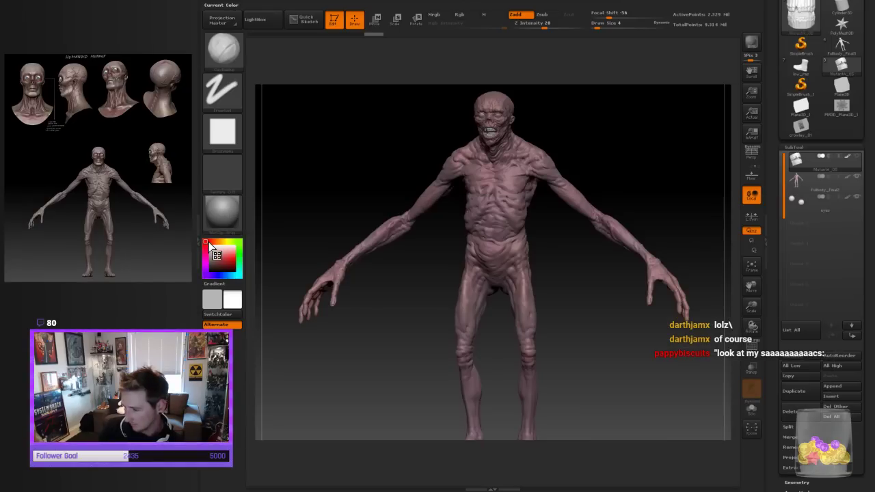
Set the brush to material-only painting and select the Fullbody_Final2 subtool, displayed without its painted colour
{"action": "left_click", "coordinate": [227, 215]}
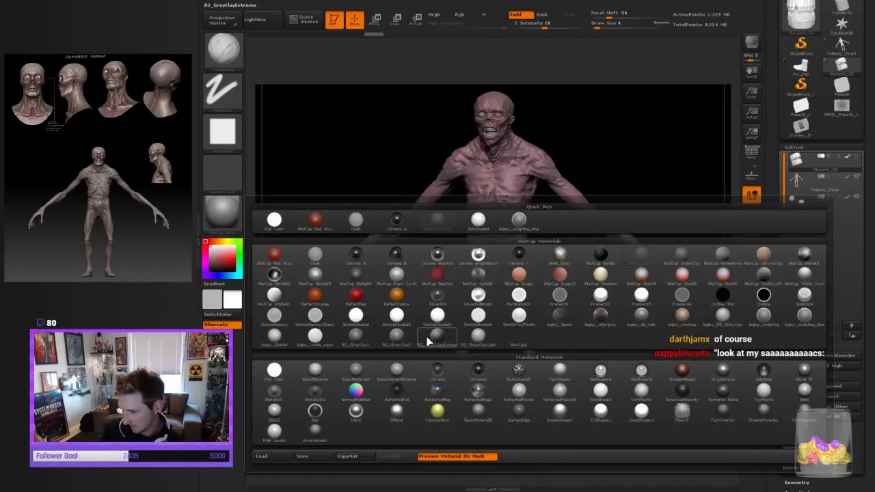
{"action": "left_click", "coordinate": [369, 322]}
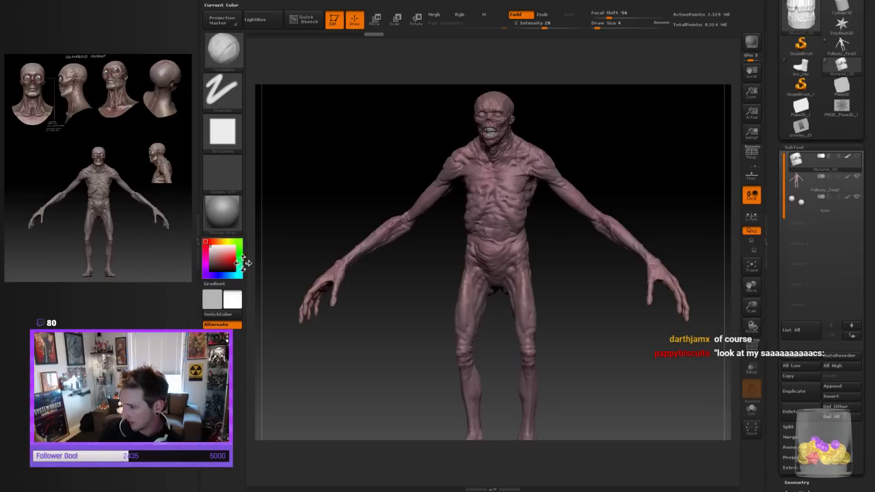
{"action": "left_click", "coordinate": [493, 15]}
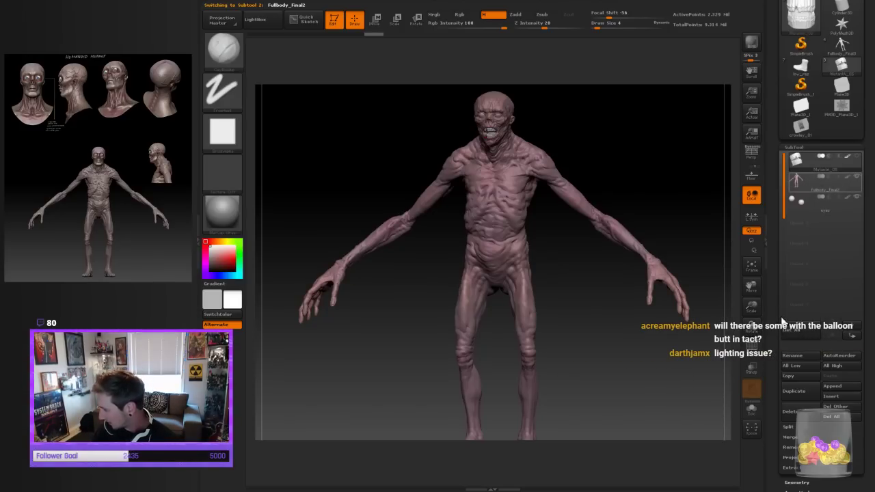
{"action": "left_click", "coordinate": [812, 182]}
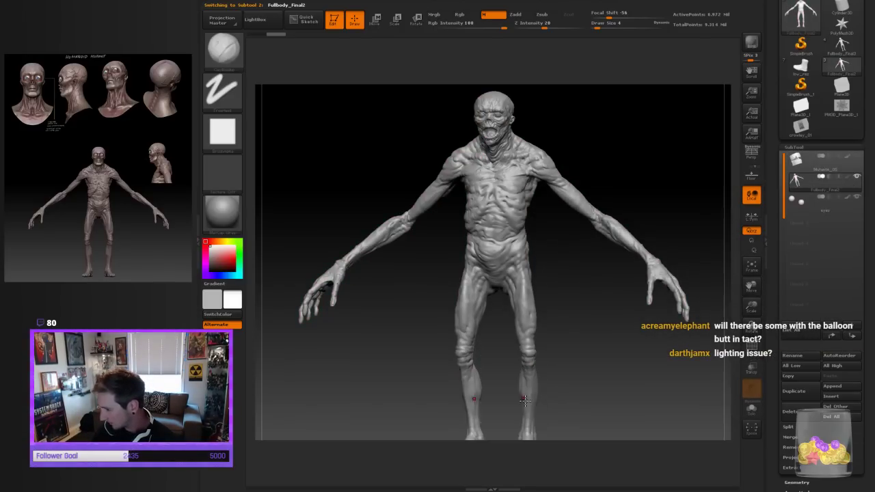
{"action": "mouse_move", "coordinate": [612, 367]}
{"action": "left_mouse_down"}
{"action": "mouse_move", "coordinate": [630, 364]}
{"action": "mouse_move", "coordinate": [619, 370]}
{"action": "left_mouse_up"}
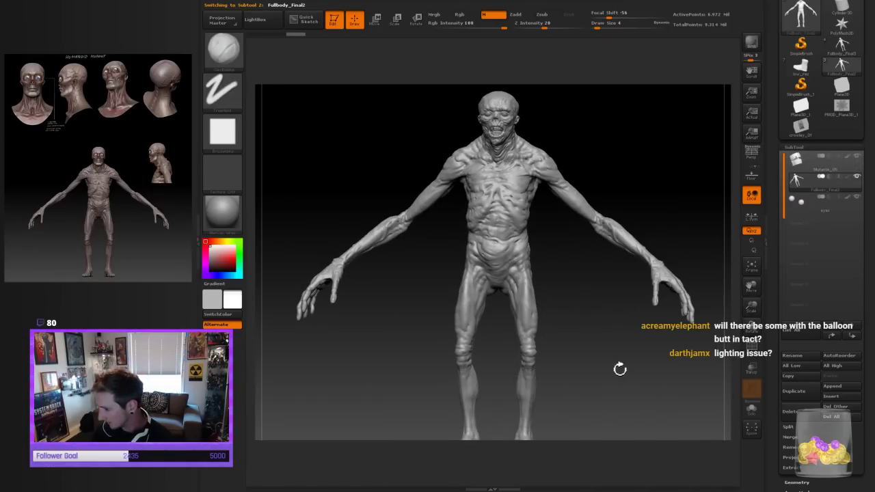
Examine the mutant's head and upper torso up close from the front and three-quarter view, with the draw size set to 26
{"action": "left_click_drag", "start_coordinate": [751, 304], "coordinate": [667, 234]}
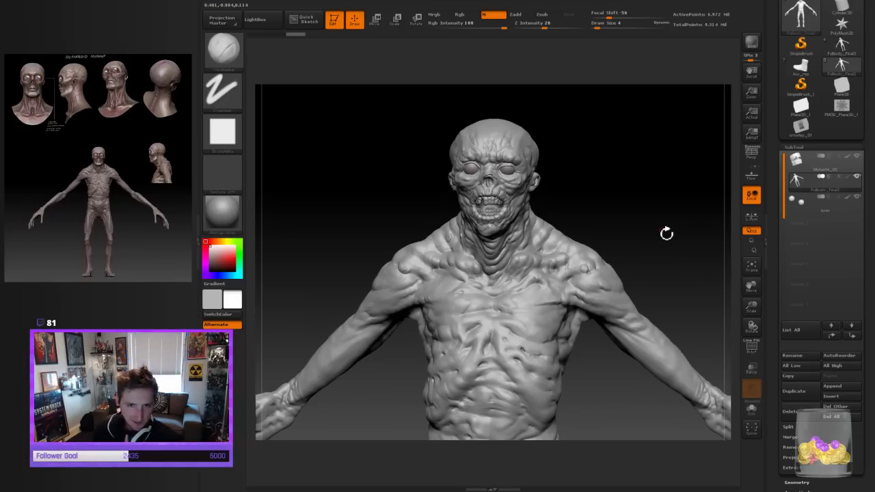
{"action": "mouse_move", "coordinate": [599, 221]}
{"action": "left_mouse_down"}
{"action": "mouse_move", "coordinate": [611, 211]}
{"action": "mouse_move", "coordinate": [588, 243]}
{"action": "left_mouse_up"}
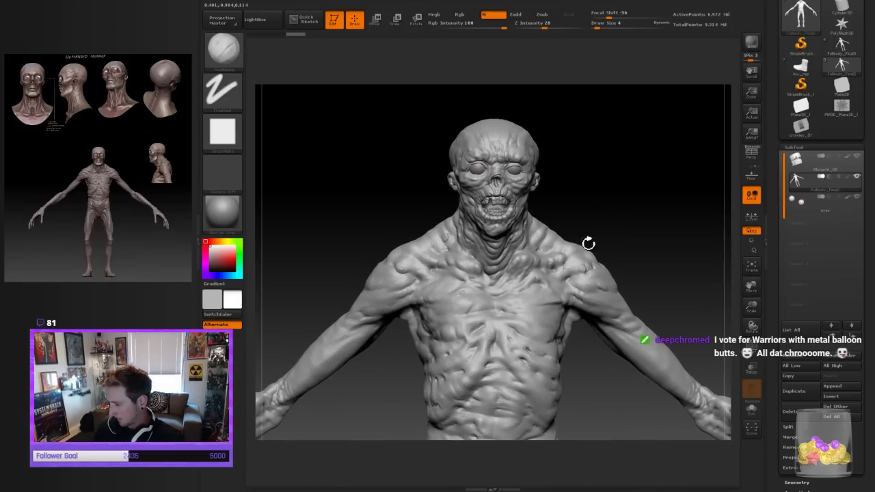
{"action": "key", "text": "bracketright"}
{"action": "key", "text": "bracketright"}
{"action": "key", "text": "bracketright"}
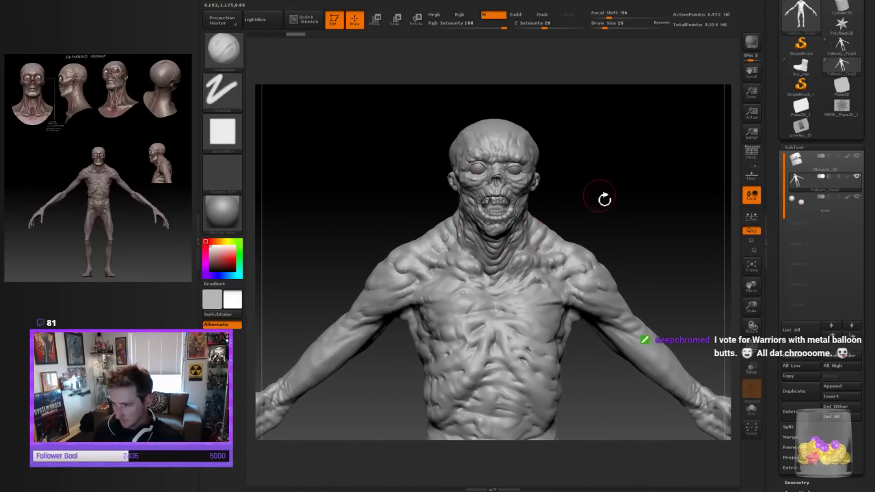
{"action": "left_click_drag", "start_coordinate": [603, 197], "coordinate": [728, 309]}
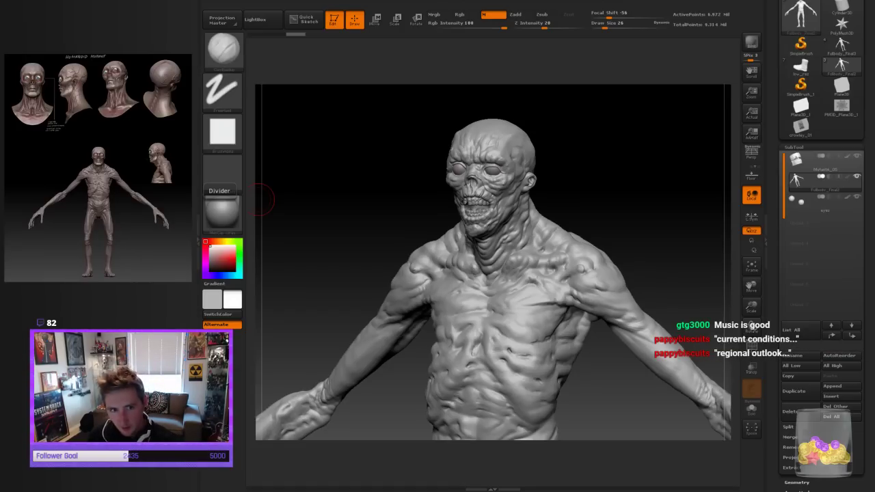
{"action": "left_click_drag", "start_coordinate": [617, 207], "coordinate": [624, 208]}
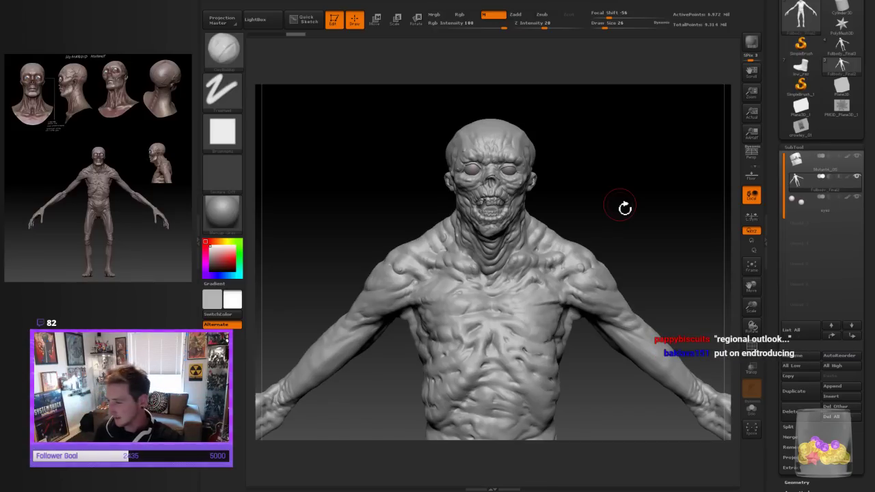
{"action": "left_click_drag", "start_coordinate": [658, 269], "coordinate": [650, 267]}
Lower the Fullbody_Final2 mesh to subdivision level 2 in its geometry settings, with the head and shoulders framed
{"action": "left_click_drag", "start_coordinate": [751, 305], "coordinate": [755, 324]}
{"action": "left_click_drag", "start_coordinate": [647, 114], "coordinate": [652, 221], "text": "alt"}
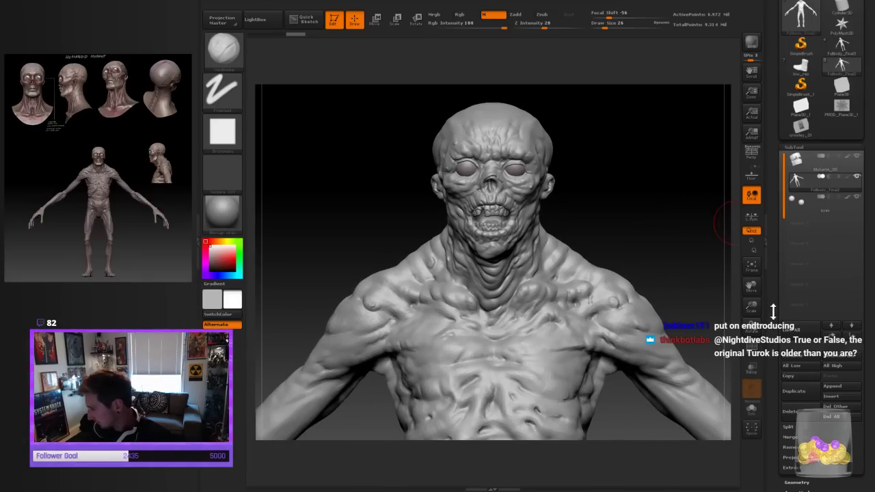
{"action": "scroll", "coordinate": [773, 311], "scroll_direction": "down", "scroll_amount": 3}
{"action": "scroll", "coordinate": [786, 372], "scroll_direction": "down", "scroll_amount": 1}
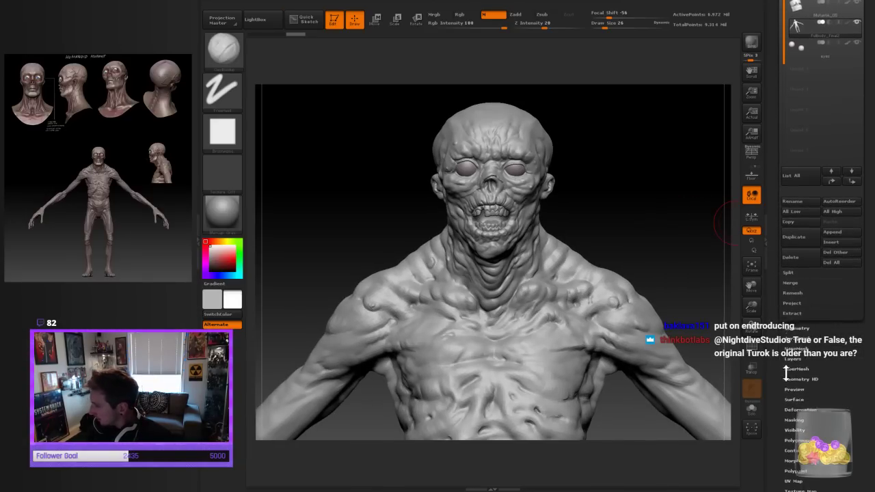
{"action": "scroll", "coordinate": [786, 372], "scroll_direction": "down", "scroll_amount": 2}
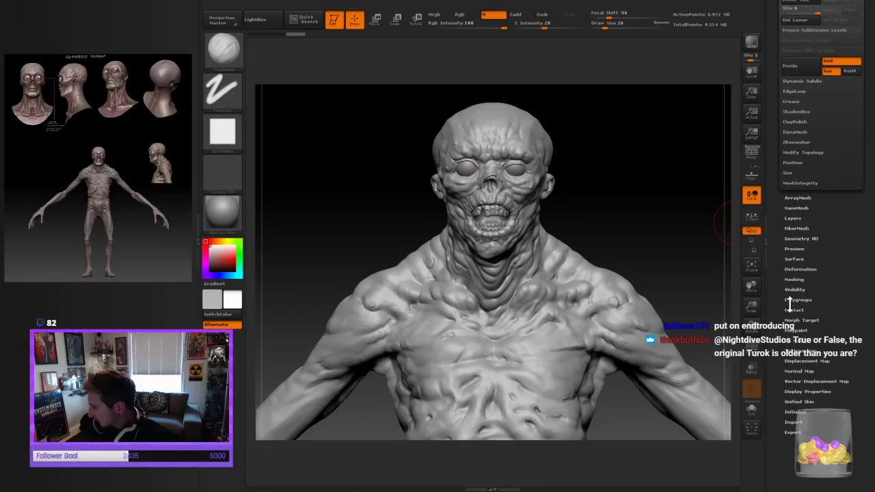
{"action": "left_click", "coordinate": [794, 255]}
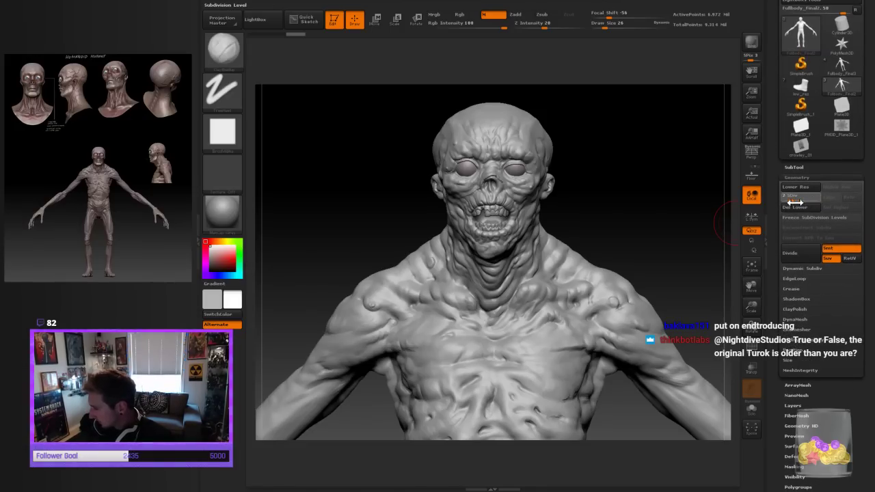
{"action": "left_click_drag", "start_coordinate": [791, 206], "coordinate": [799, 207]}
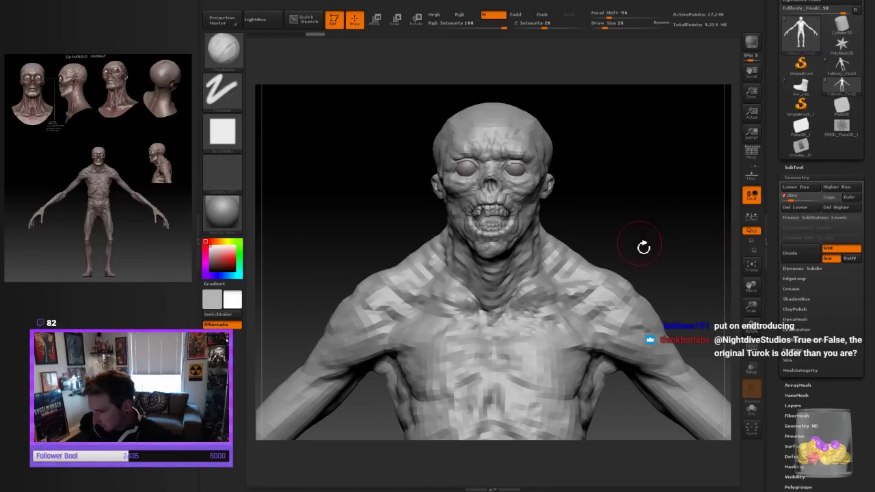
Switch to the Move Topological brush, set the draw size to 46, and pull the jaw down so the mouth opens wider
{"action": "left_click_drag", "start_coordinate": [642, 246], "coordinate": [653, 241], "text": "shift"}
{"action": "key", "text": "b"}
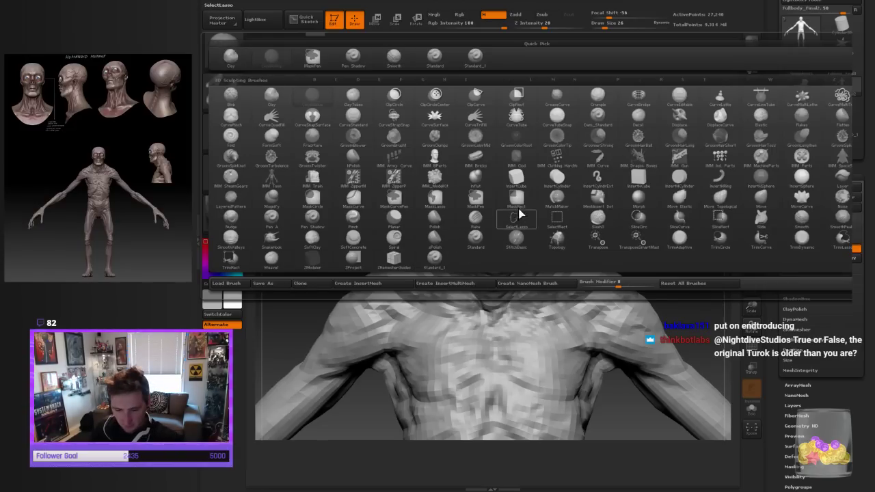
{"action": "key", "text": "m"}
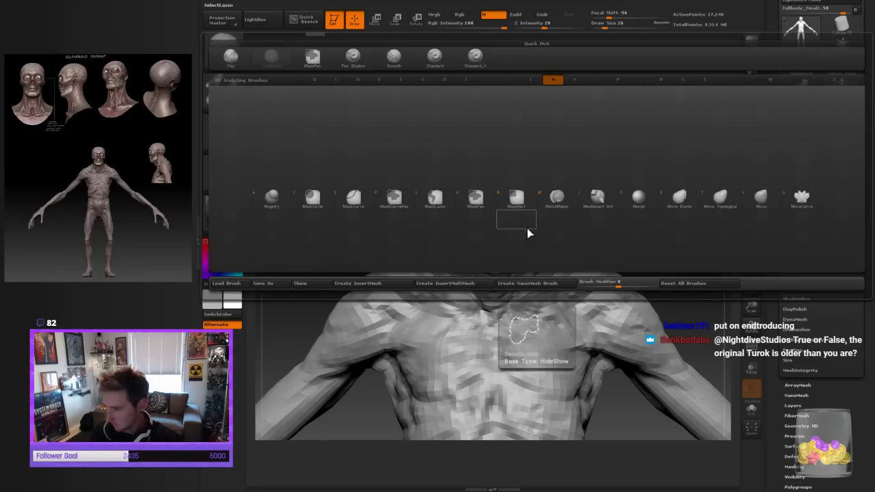
{"action": "left_click", "coordinate": [720, 199]}
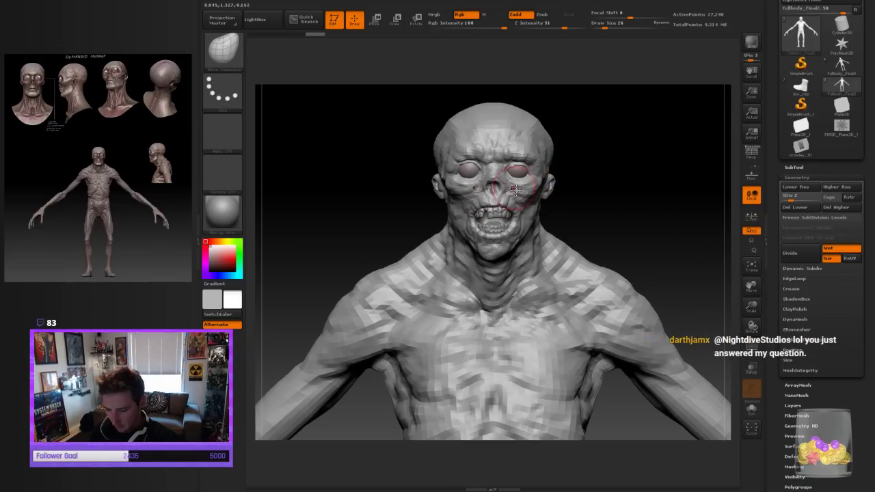
{"action": "key", "text": "bracketright"}
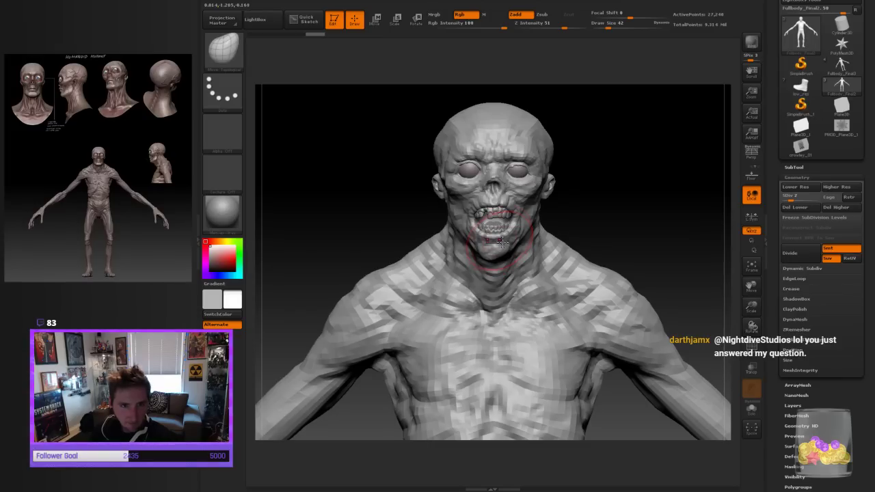
{"action": "key", "text": "bracketright"}
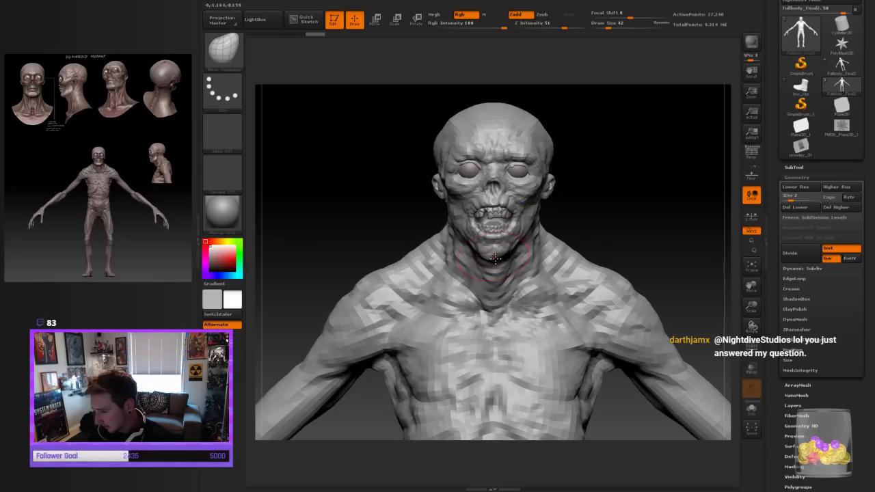
{"action": "key", "text": "bracketleft"}
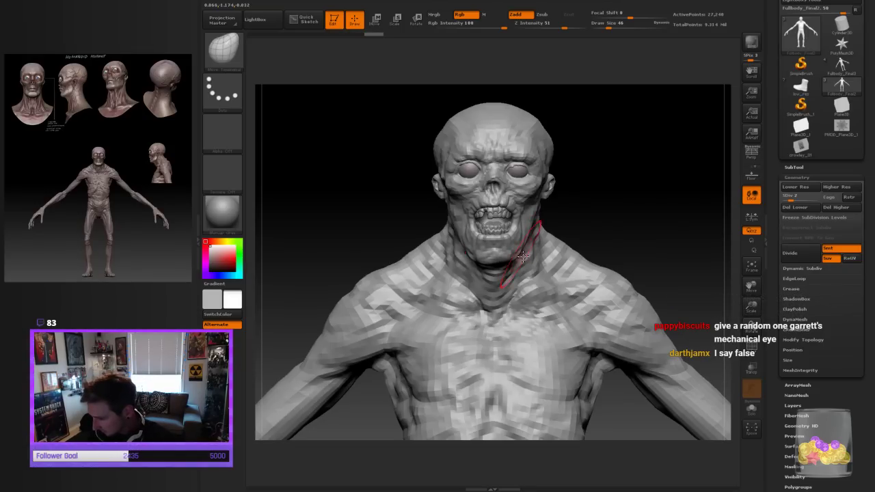
Reshape the jawline, cheeks and sides of the neck symmetrically, working from the front and a low three-quarter view
{"action": "left_click_drag", "start_coordinate": [608, 215], "coordinate": [509, 257]}
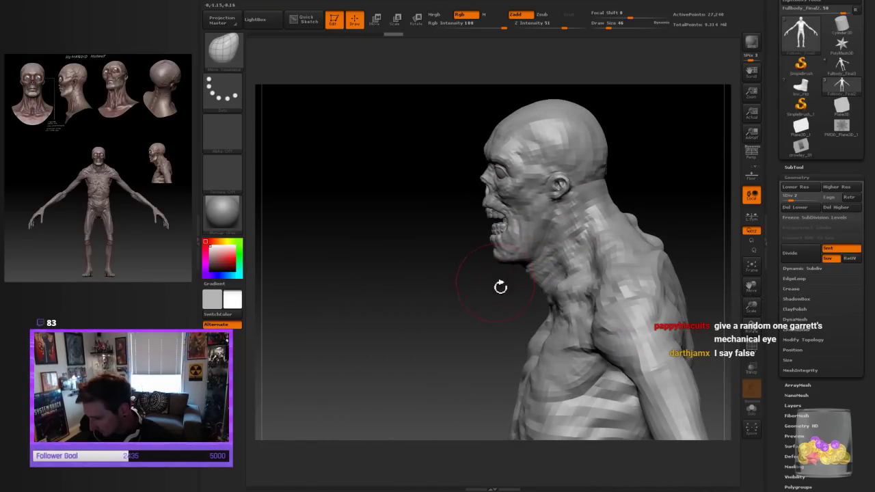
{"action": "mouse_move", "coordinate": [500, 287]}
{"action": "right_mouse_down"}
{"action": "mouse_move", "coordinate": [549, 229]}
{"action": "mouse_move", "coordinate": [553, 249]}
{"action": "right_mouse_up"}
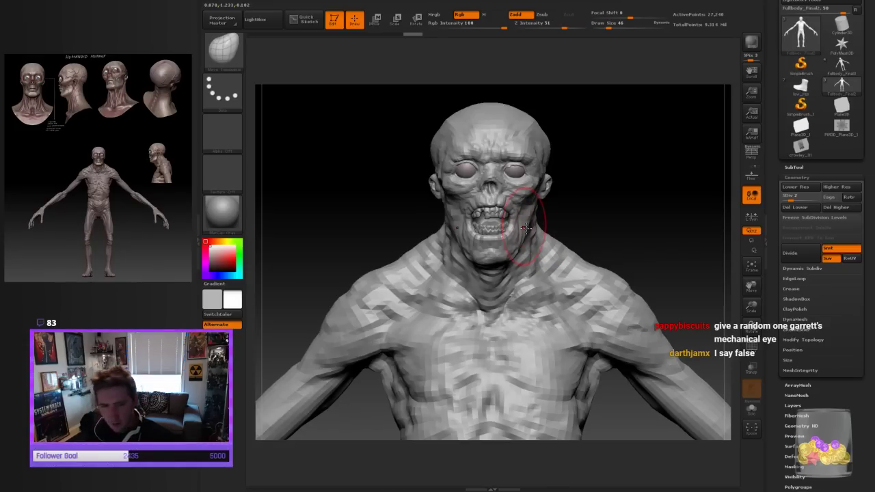
{"action": "left_click_drag", "start_coordinate": [531, 223], "coordinate": [527, 213]}
{"action": "left_click_drag", "start_coordinate": [516, 258], "coordinate": [524, 250]}
{"action": "mouse_move", "coordinate": [629, 209]}
{"action": "left_mouse_down"}
{"action": "mouse_move", "coordinate": [601, 213]}
{"action": "mouse_move", "coordinate": [648, 179]}
{"action": "mouse_move", "coordinate": [608, 184]}
{"action": "mouse_move", "coordinate": [585, 213]}
{"action": "mouse_move", "coordinate": [609, 175]}
{"action": "left_mouse_up"}
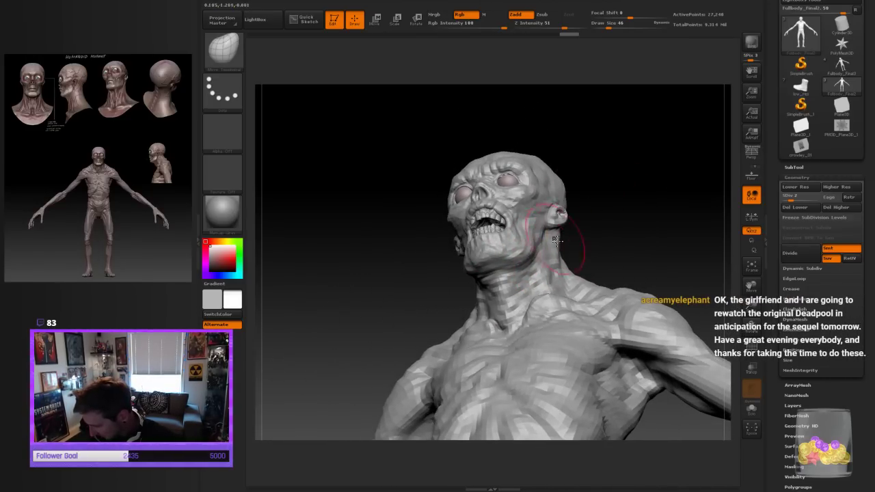
{"action": "mouse_move", "coordinate": [576, 205]}
{"action": "right_mouse_down"}
{"action": "mouse_move", "coordinate": [566, 217]}
{"action": "mouse_move", "coordinate": [637, 218]}
{"action": "mouse_move", "coordinate": [576, 234]}
{"action": "right_mouse_up"}
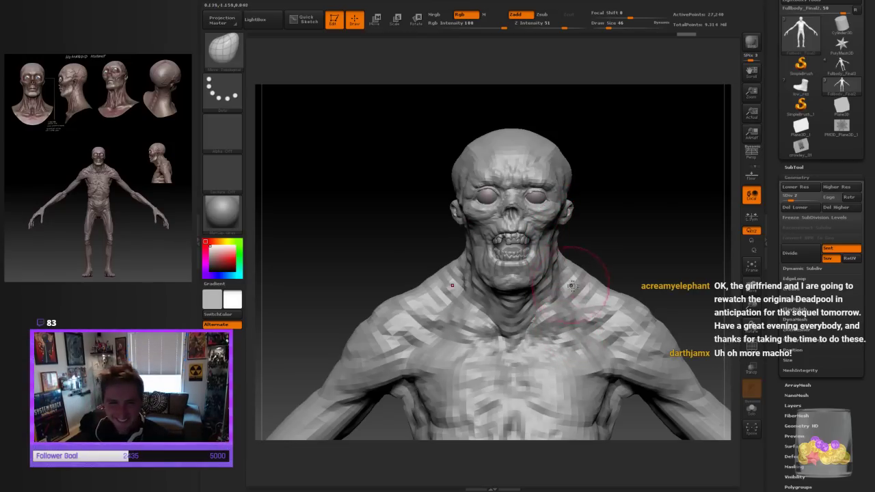
Set the draw size to 34, open up the eye sockets around the eyeballs and adjust the sides of the cheeks
{"action": "key", "text": "["}
{"action": "mouse_move", "coordinate": [518, 231]}
{"action": "left_mouse_down"}
{"action": "mouse_move", "coordinate": [511, 244]}
{"action": "mouse_move", "coordinate": [477, 250]}
{"action": "mouse_move", "coordinate": [473, 242]}
{"action": "left_mouse_up"}
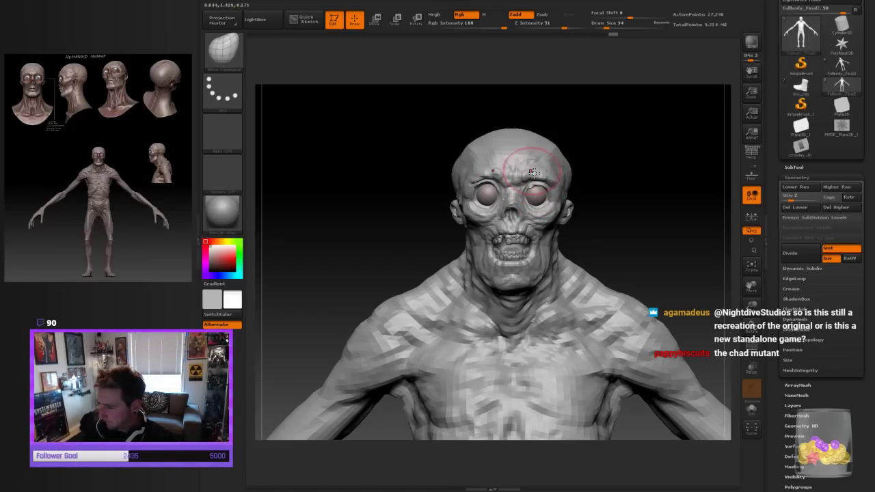
{"action": "left_click_drag", "start_coordinate": [561, 205], "coordinate": [556, 234]}
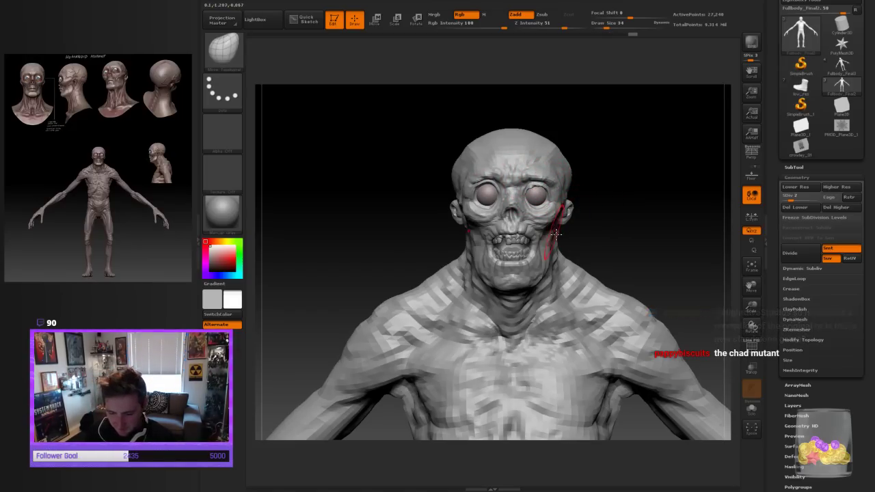
Set the draw size to 22 and reshape the nose cavity and the area around the upper teeth and mouth
{"action": "key", "text": "bracketleft"}
{"action": "key", "text": "bracketleft"}
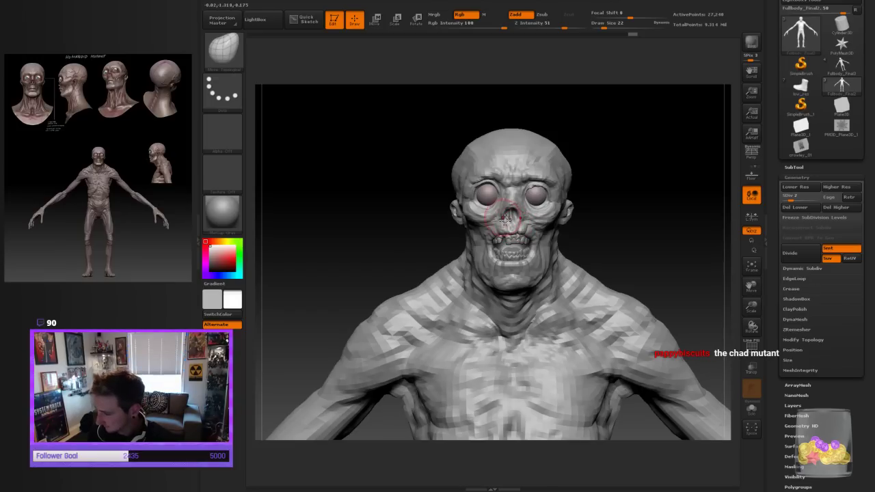
{"action": "left_click_drag", "start_coordinate": [512, 207], "coordinate": [512, 218]}
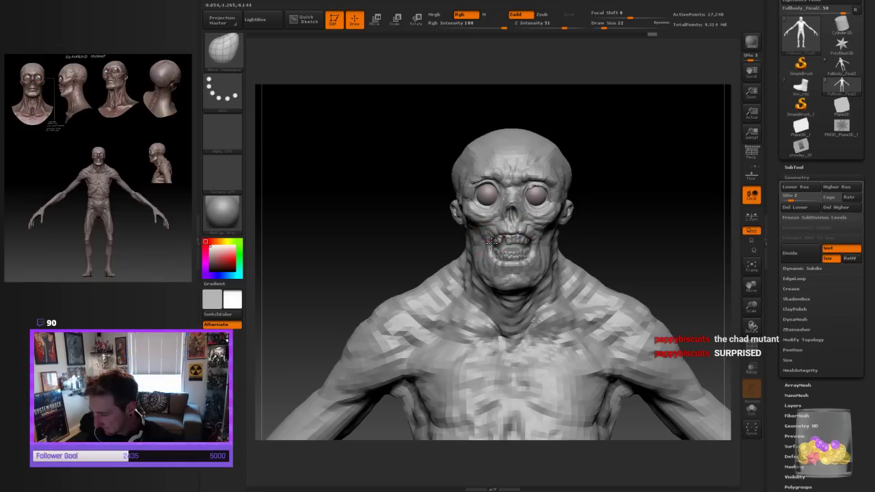
{"action": "mouse_move", "coordinate": [504, 234]}
{"action": "left_mouse_down"}
{"action": "mouse_move", "coordinate": [514, 231]}
{"action": "mouse_move", "coordinate": [496, 239]}
{"action": "mouse_move", "coordinate": [503, 263]}
{"action": "left_mouse_up"}
Set the draw size to 30 and adjust the side of the face and back of the neck in profile, undoing one stroke
{"action": "key", "text": "bracketright"}
{"action": "key", "text": "bracketright"}
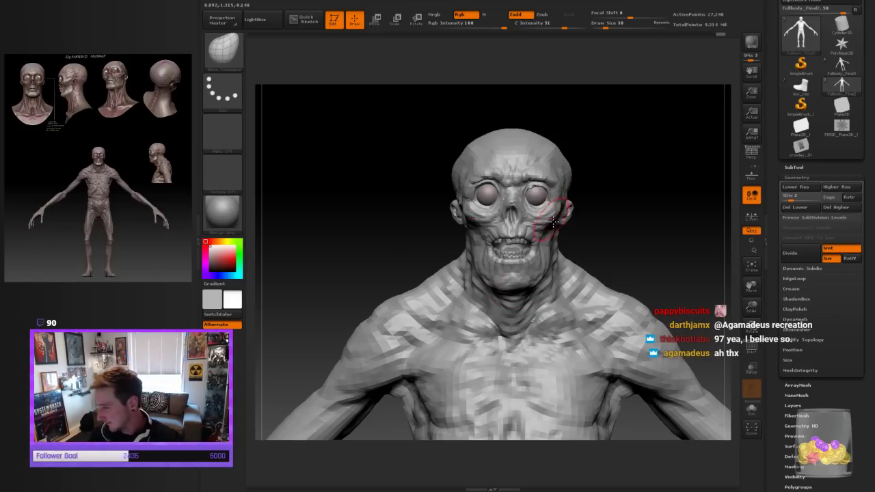
{"action": "mouse_move", "coordinate": [585, 189]}
{"action": "left_mouse_down"}
{"action": "mouse_move", "coordinate": [611, 244]}
{"action": "mouse_move", "coordinate": [546, 243]}
{"action": "left_mouse_up"}
{"action": "key", "text": "ctrl+z"}
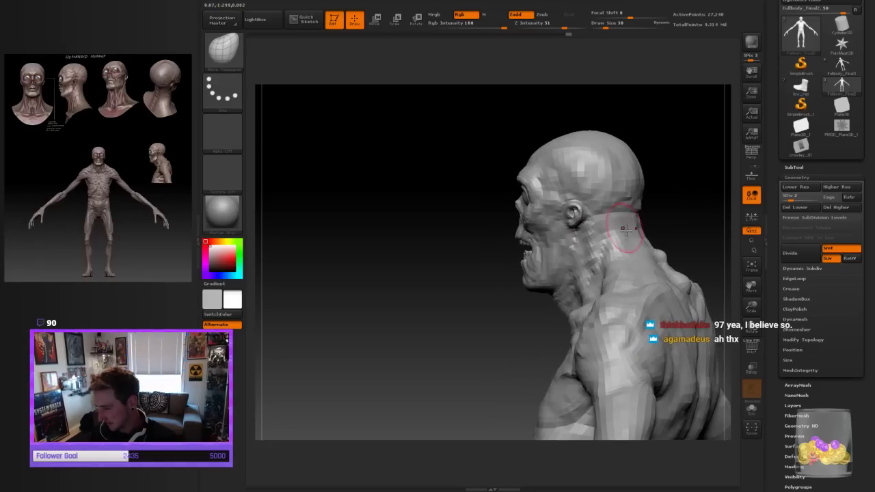
{"action": "left_click_drag", "start_coordinate": [525, 328], "coordinate": [547, 321]}
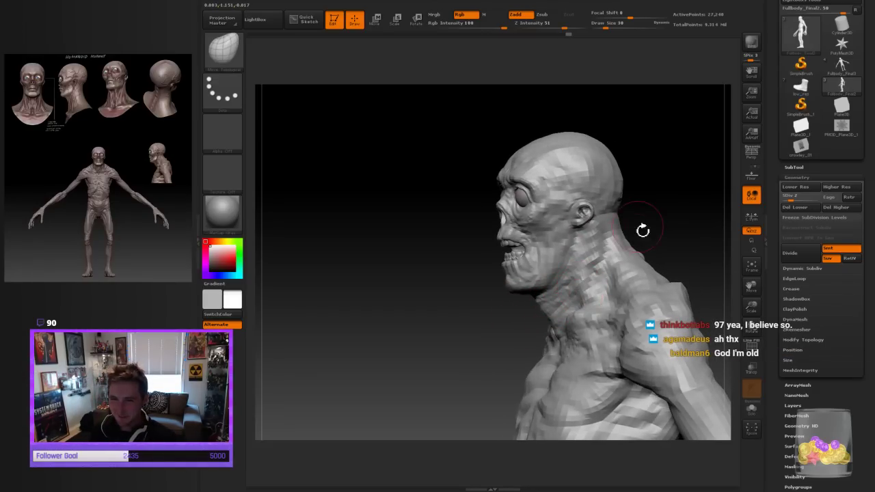
{"action": "left_click_drag", "start_coordinate": [644, 228], "coordinate": [624, 223]}
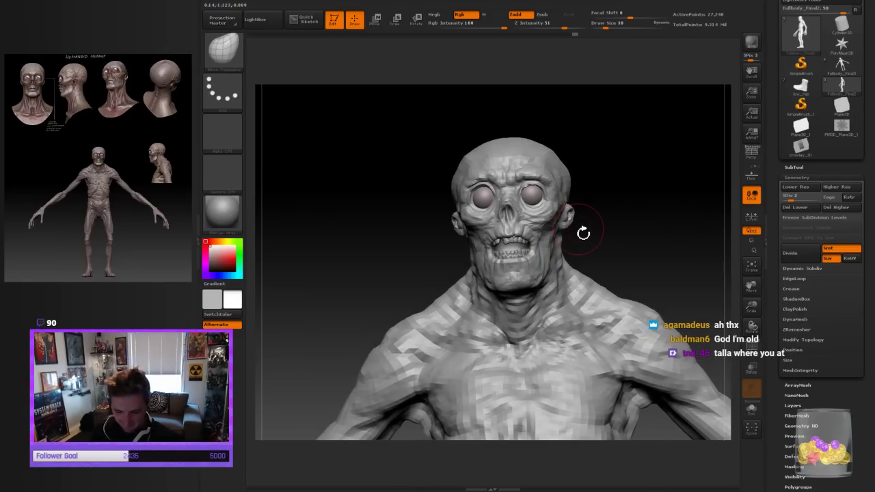
Set the draw size to 34, adjust the cheeks beside the mouth and push the temples inward
{"action": "key", "text": "]"}
{"action": "left_click_drag", "start_coordinate": [547, 231], "coordinate": [543, 239]}
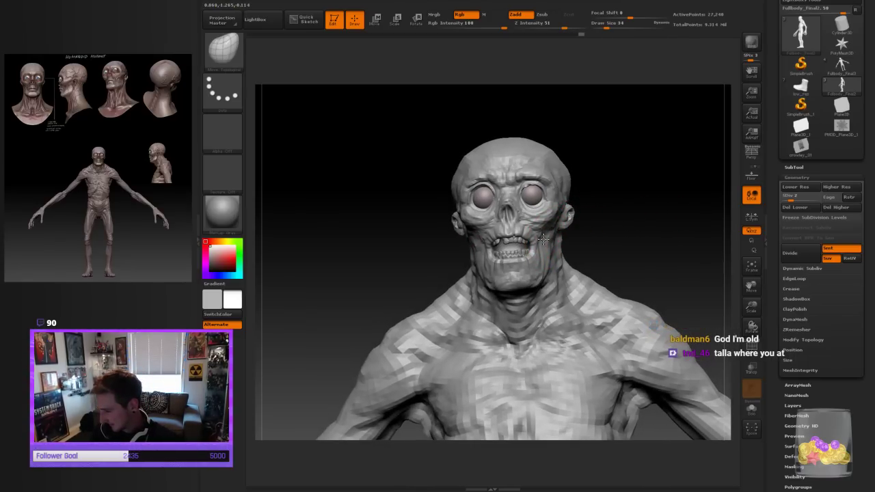
{"action": "left_click_drag", "start_coordinate": [600, 204], "coordinate": [636, 215]}
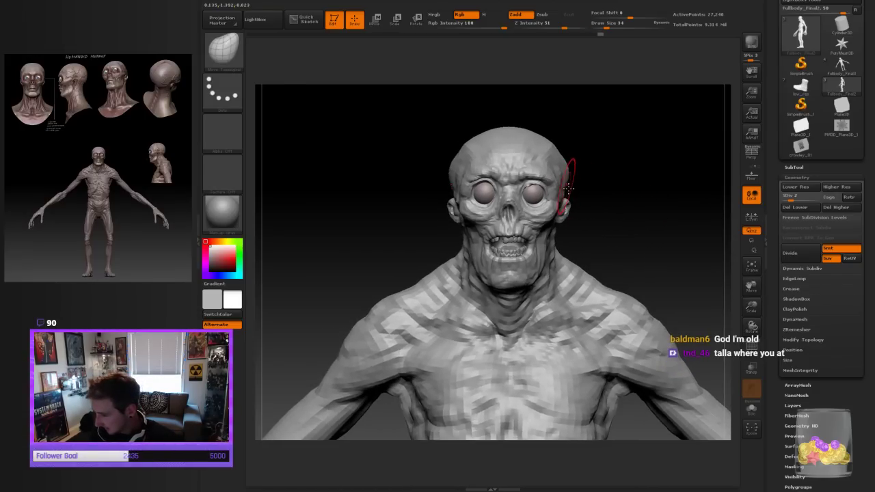
{"action": "left_click_drag", "start_coordinate": [571, 180], "coordinate": [567, 177]}
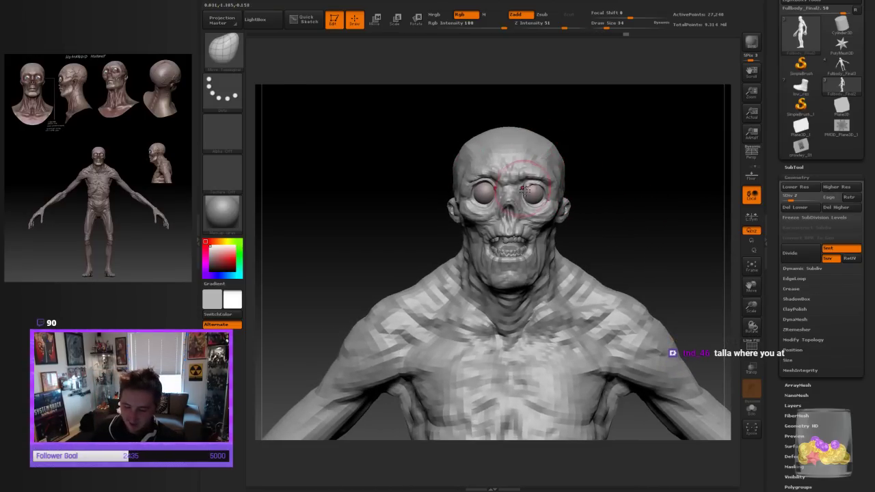
Set the draw size to 54 and pull the top of the skull slightly upward
{"action": "key", "text": "]"}
{"action": "left_click_drag", "start_coordinate": [477, 141], "coordinate": [484, 125]}
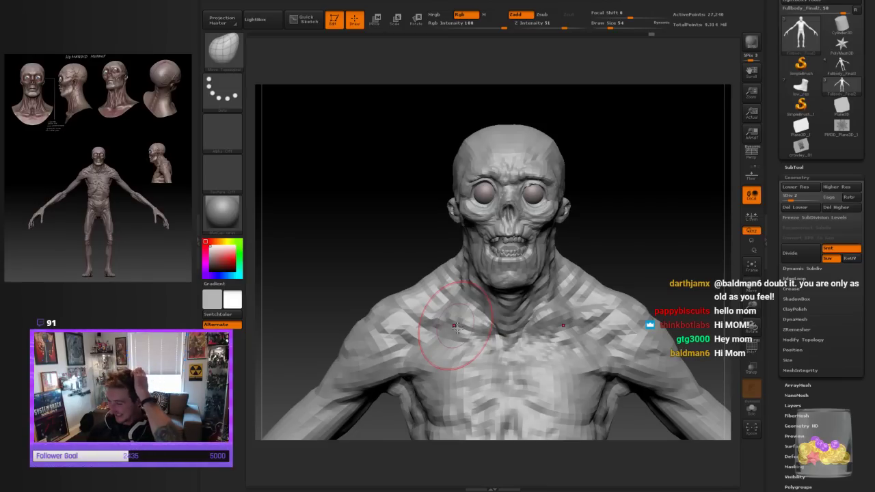
{"action": "left_click_drag", "start_coordinate": [601, 238], "coordinate": [602, 251]}
Set the draw size back to 34 and refine the cheekbones and the jaw beside the mouth corners
{"action": "key", "text": "bracketleft"}
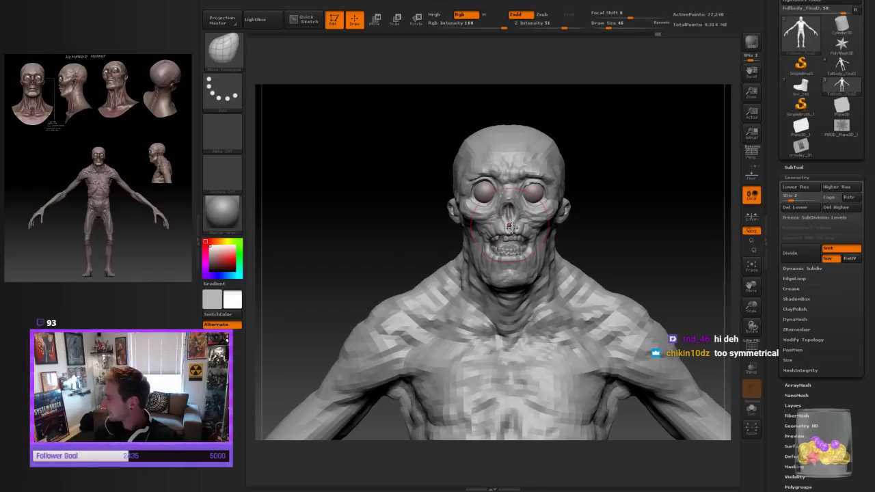
{"action": "key", "text": "bracketleft"}
{"action": "left_click_drag", "start_coordinate": [544, 244], "coordinate": [538, 263]}
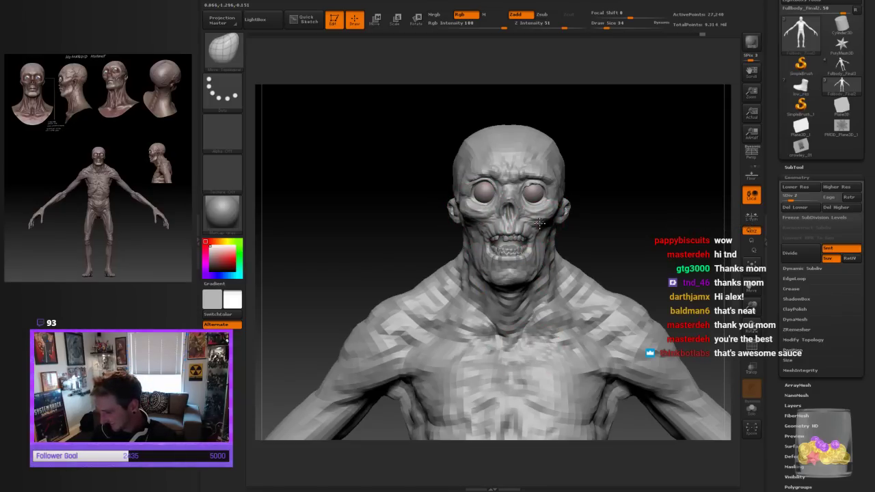
{"action": "left_click_drag", "start_coordinate": [537, 226], "coordinate": [540, 223]}
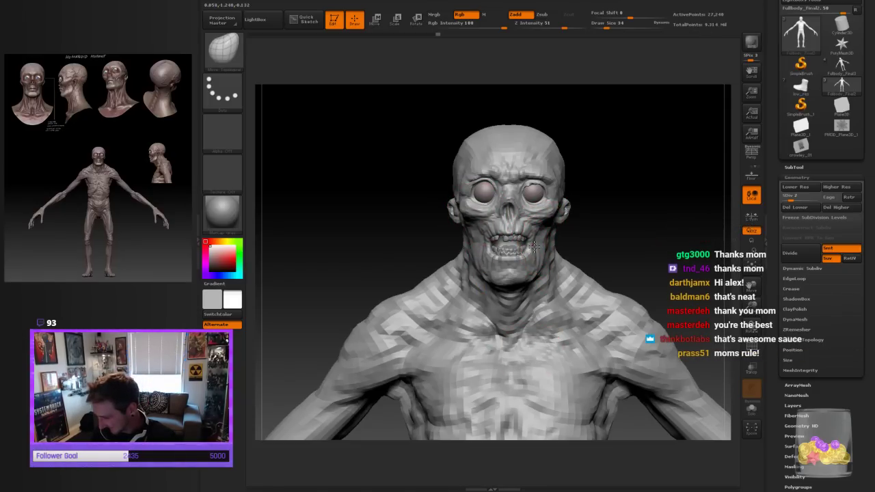
Set the draw size to 38 and refine the jaw edges, the chin underside and the sides of the neck
{"action": "left_click_drag", "start_coordinate": [490, 261], "coordinate": [488, 254]}
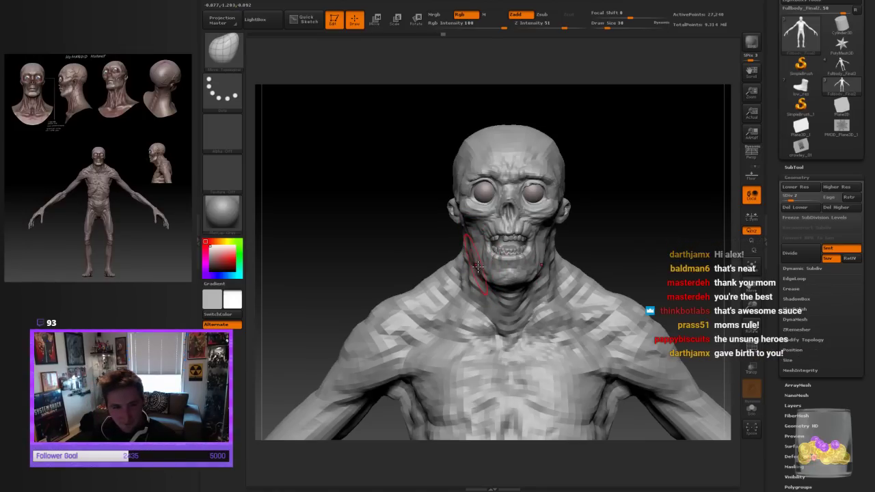
{"action": "left_click_drag", "start_coordinate": [477, 248], "coordinate": [476, 240]}
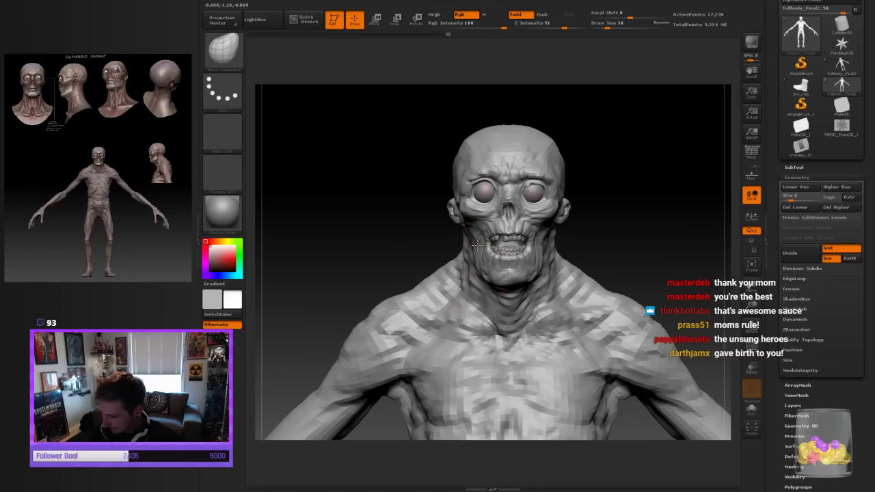
{"action": "left_click_drag", "start_coordinate": [482, 274], "coordinate": [484, 270]}
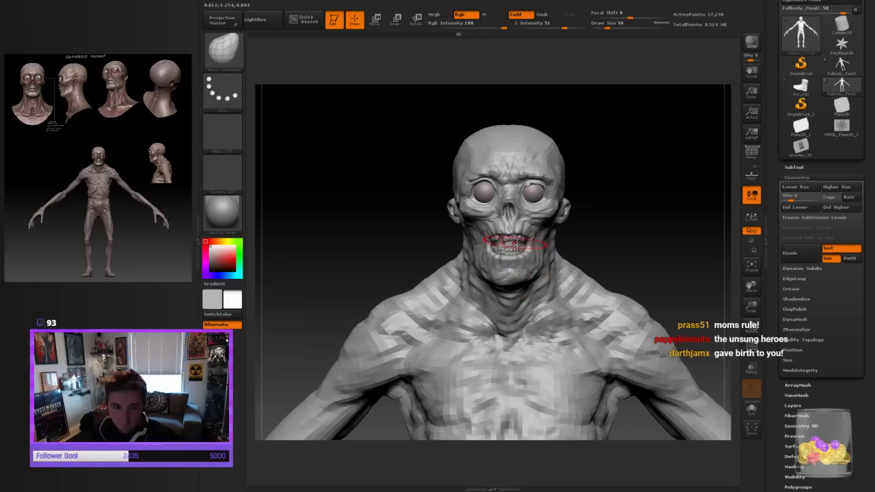
{"action": "left_click_drag", "start_coordinate": [507, 283], "coordinate": [499, 283]}
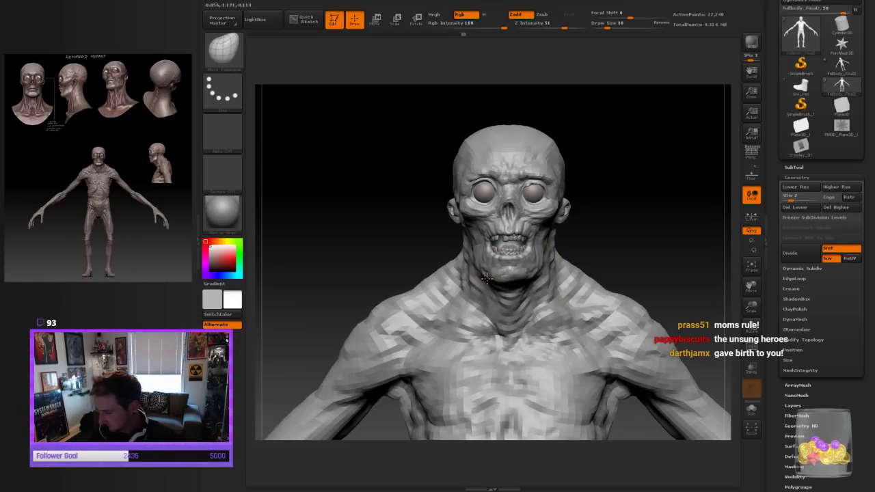
{"action": "left_click_drag", "start_coordinate": [601, 271], "coordinate": [560, 270]}
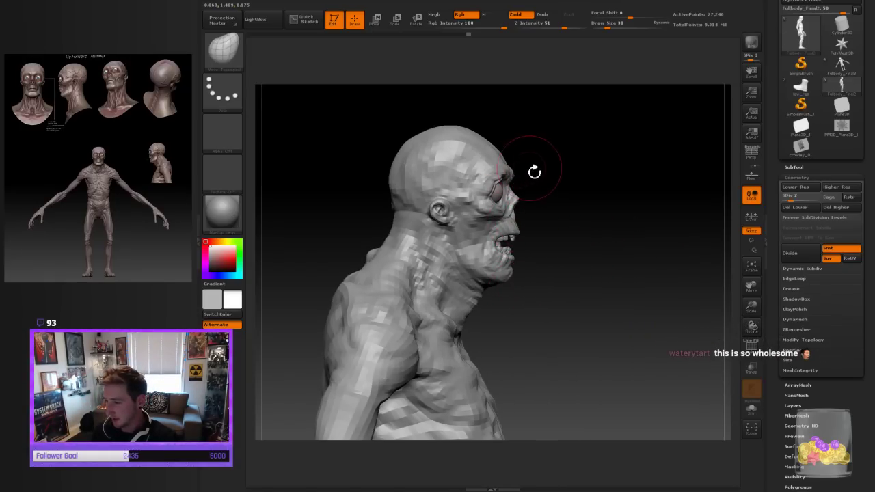
{"action": "left_click_drag", "start_coordinate": [535, 172], "coordinate": [598, 198], "text": "shift"}
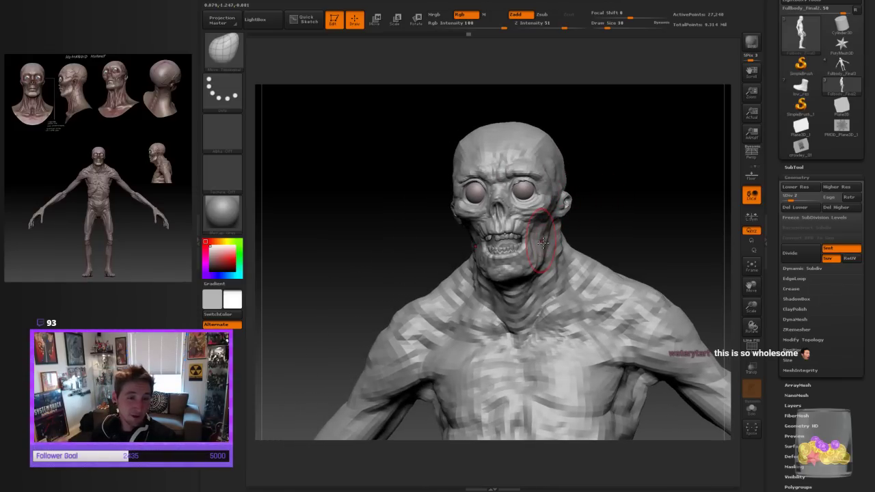
Set the draw size to 34 and adjust the cheeks below the eyes
{"action": "left_click_drag", "start_coordinate": [591, 207], "coordinate": [705, 273]}
{"action": "left_click_drag", "start_coordinate": [750, 307], "coordinate": [660, 280]}
{"action": "mouse_move", "coordinate": [596, 254]}
{"action": "left_mouse_down"}
{"action": "mouse_move", "coordinate": [626, 247]}
{"action": "mouse_move", "coordinate": [521, 251]}
{"action": "mouse_move", "coordinate": [589, 260]}
{"action": "mouse_move", "coordinate": [607, 246]}
{"action": "mouse_move", "coordinate": [601, 249]}
{"action": "left_mouse_up"}
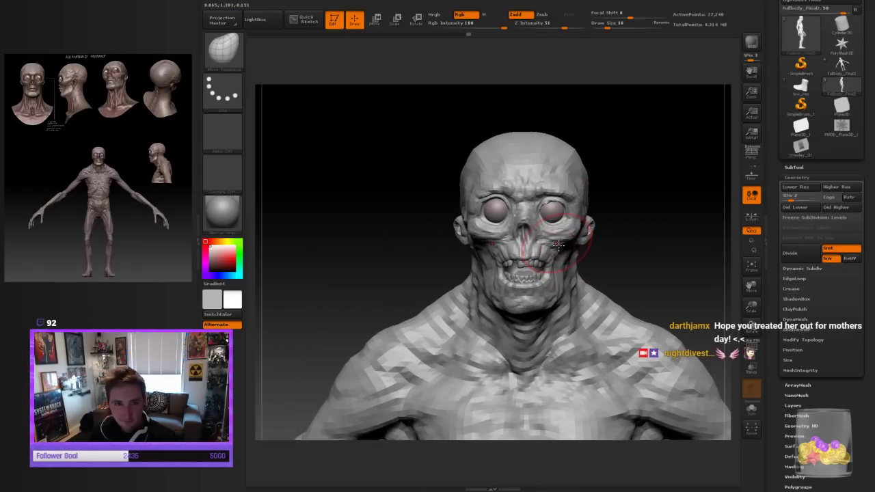
{"action": "key", "text": "["}
{"action": "left_click_drag", "start_coordinate": [558, 244], "coordinate": [565, 239]}
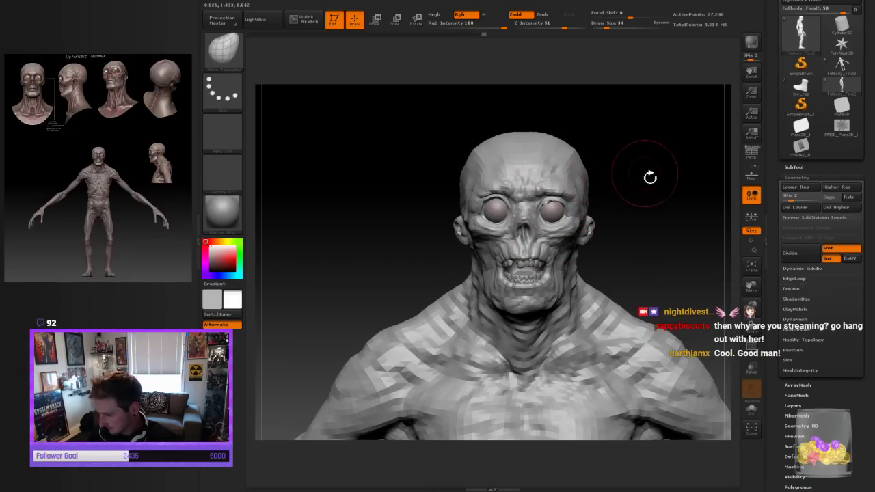
Refine the cheeks beside the mouth corners and the area between nose and upper teeth
{"action": "mouse_move", "coordinate": [648, 176]}
{"action": "left_mouse_down"}
{"action": "mouse_move", "coordinate": [693, 178]}
{"action": "mouse_move", "coordinate": [654, 177]}
{"action": "mouse_move", "coordinate": [652, 186]}
{"action": "left_mouse_up"}
{"action": "left_click_drag", "start_coordinate": [659, 249], "coordinate": [640, 255]}
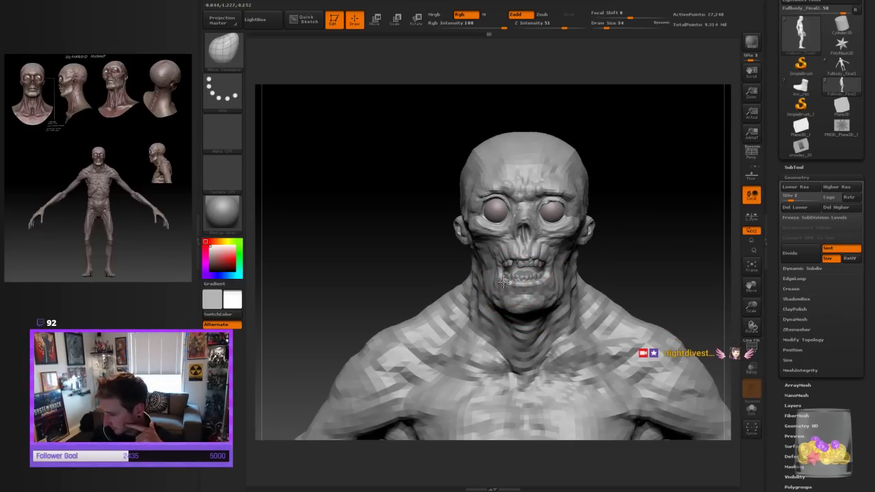
{"action": "left_click_drag", "start_coordinate": [608, 256], "coordinate": [552, 266]}
{"action": "left_click_drag", "start_coordinate": [471, 354], "coordinate": [517, 348]}
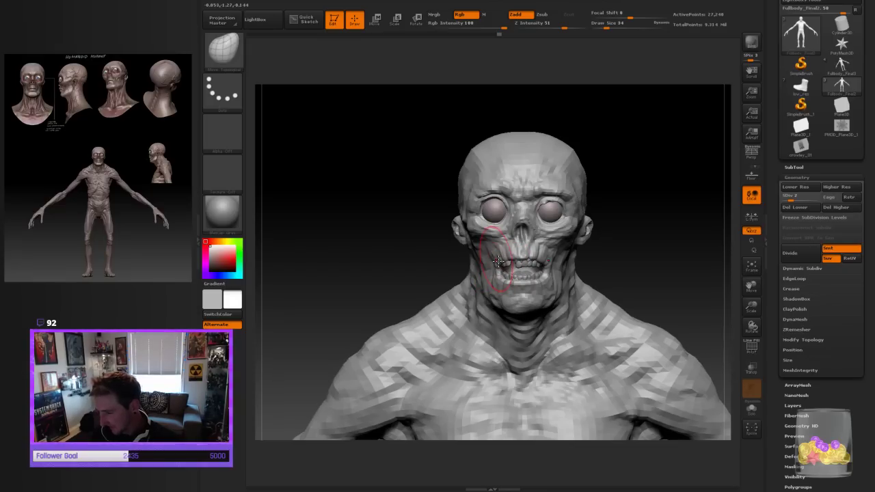
{"action": "mouse_move", "coordinate": [598, 256]}
{"action": "right_mouse_down"}
{"action": "mouse_move", "coordinate": [589, 266]}
{"action": "mouse_move", "coordinate": [648, 255]}
{"action": "mouse_move", "coordinate": [578, 263]}
{"action": "mouse_move", "coordinate": [656, 248]}
{"action": "mouse_move", "coordinate": [660, 259]}
{"action": "mouse_move", "coordinate": [564, 282]}
{"action": "mouse_move", "coordinate": [674, 185]}
{"action": "right_mouse_up"}
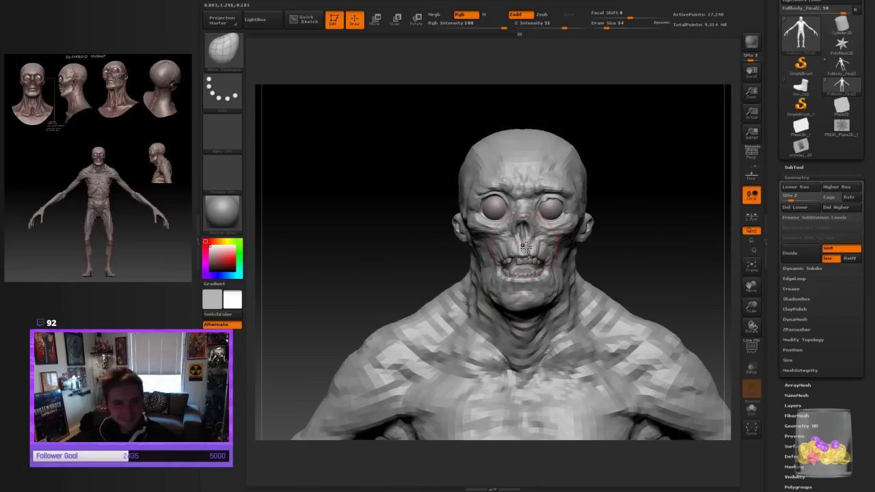
{"action": "mouse_move", "coordinate": [673, 240]}
{"action": "right_mouse_down"}
{"action": "mouse_move", "coordinate": [513, 292]}
{"action": "mouse_move", "coordinate": [672, 216]}
{"action": "mouse_move", "coordinate": [634, 231]}
{"action": "right_mouse_up"}
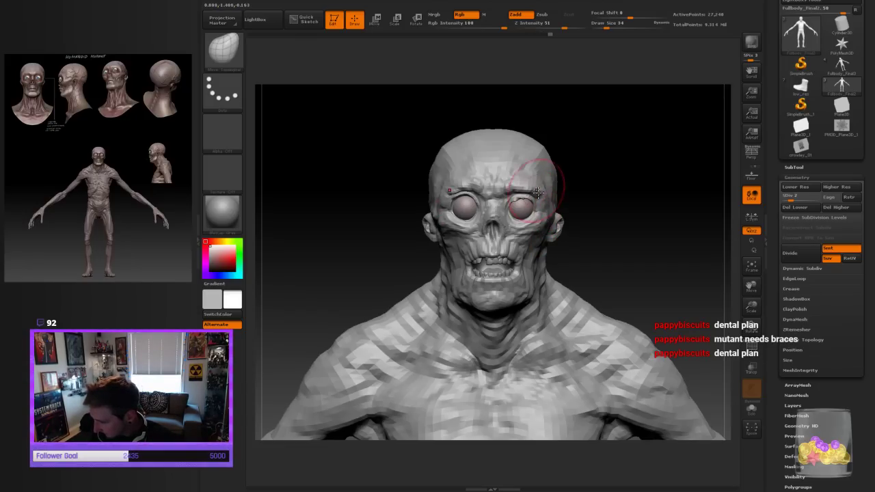
Set the draw size to 26 and pull the brow ridges upward above the eyes
{"action": "key", "text": "["}
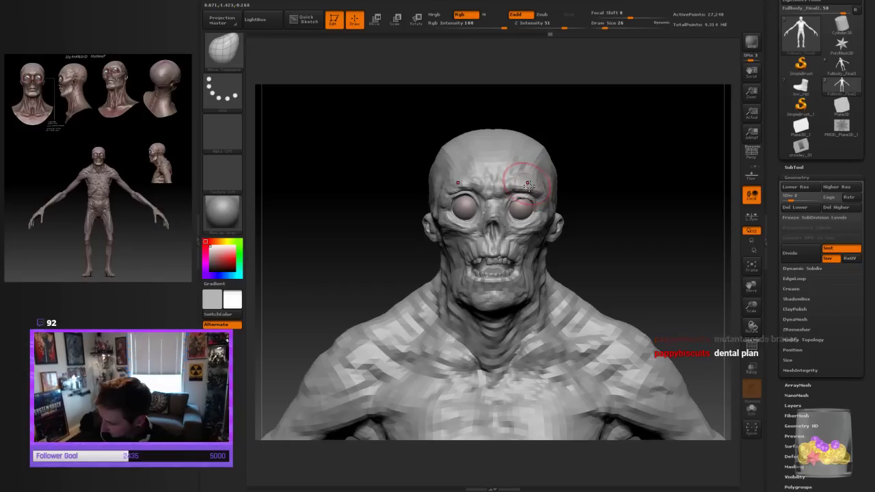
{"action": "left_click_drag", "start_coordinate": [523, 188], "coordinate": [523, 180]}
{"action": "left_click_drag", "start_coordinate": [522, 182], "coordinate": [518, 179]}
{"action": "left_click_drag", "start_coordinate": [615, 191], "coordinate": [591, 197]}
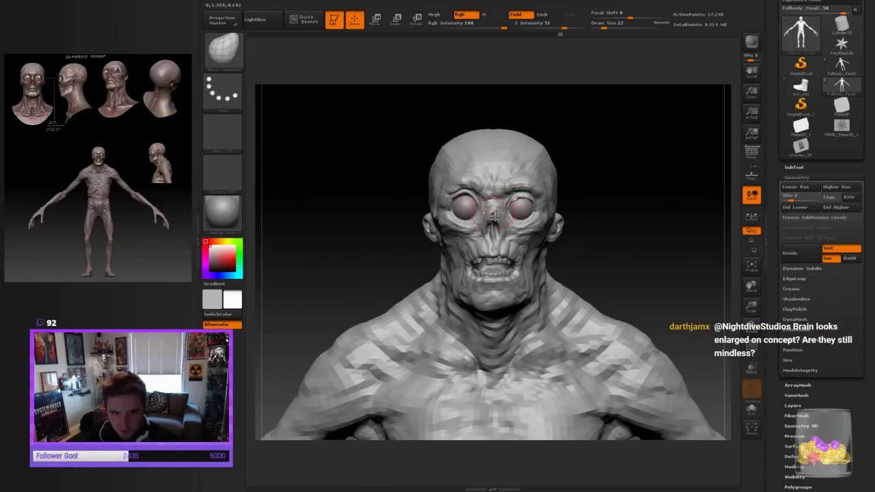
Set the draw size to 22 and refine the nose bridge and the upper eyelids around the eyeballs
{"action": "left_click_drag", "start_coordinate": [461, 203], "coordinate": [481, 226], "text": "shift"}
{"action": "key", "text": "b"}
{"action": "key", "text": "m"}
{"action": "key", "text": "v"}
{"action": "left_click_drag", "start_coordinate": [615, 208], "coordinate": [617, 209]}
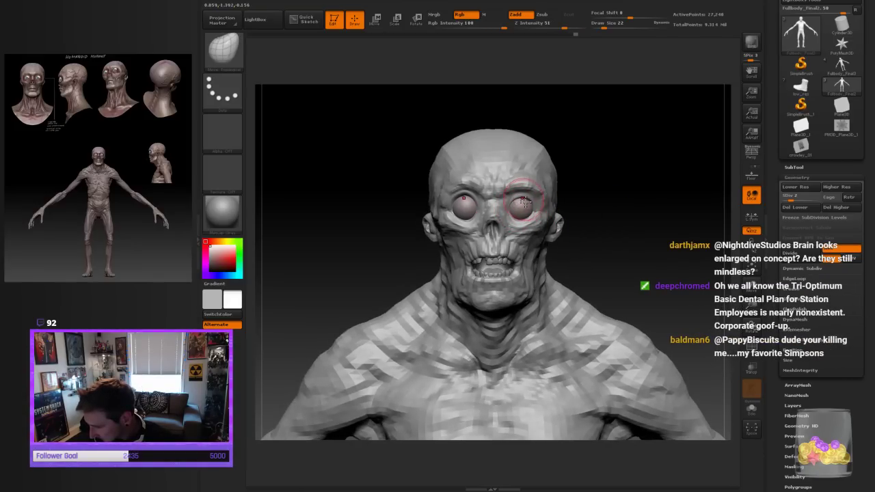
{"action": "left_click_drag", "start_coordinate": [522, 207], "coordinate": [523, 202]}
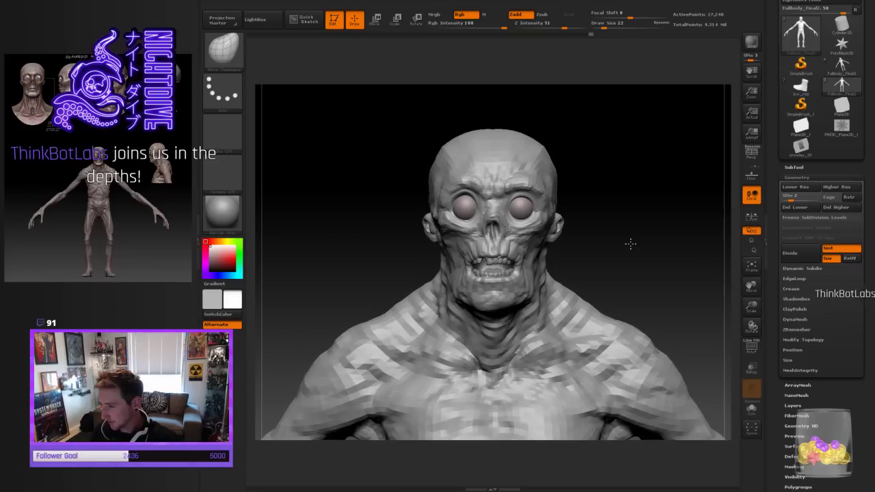
Set the draw size to 38, pull the top of the skull slightly upward and adjust its sides
{"action": "key", "text": "bracketright"}
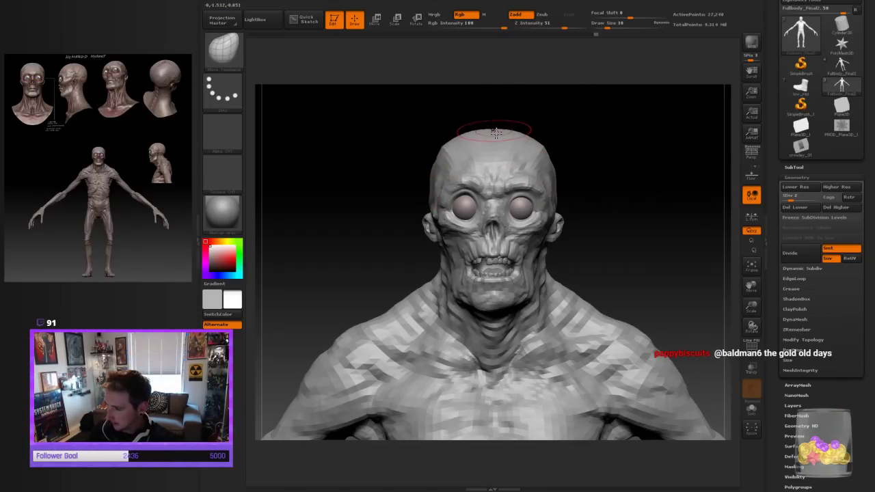
{"action": "left_click_drag", "start_coordinate": [431, 159], "coordinate": [433, 195]}
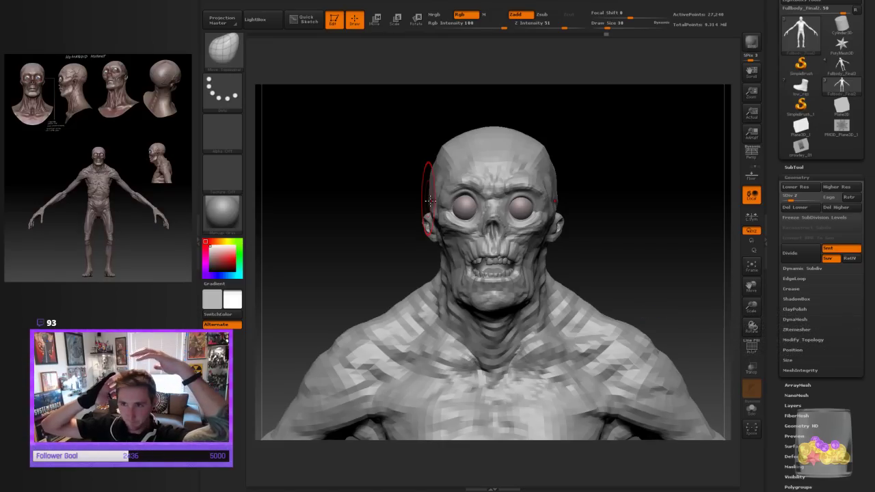
{"action": "key", "text": "ctrl+s"}
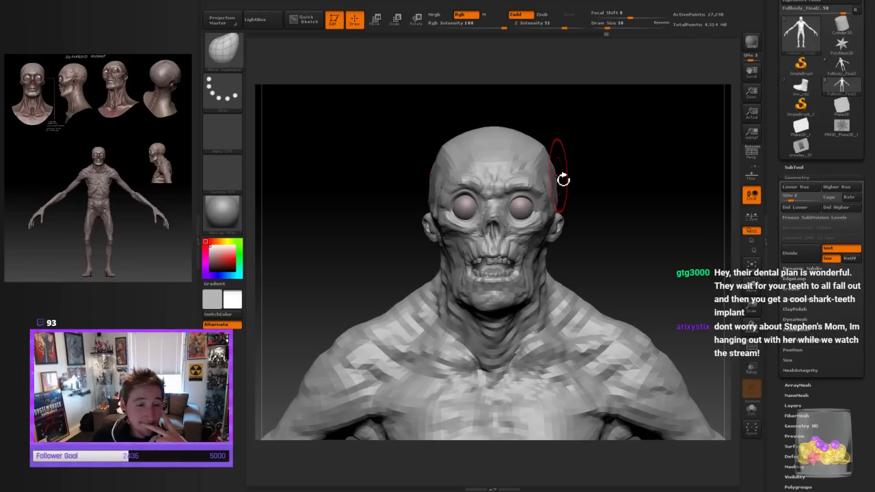
Set the draw size to 54 and reshape the sides of the neck where they meet the shoulders
{"action": "left_click_drag", "start_coordinate": [653, 223], "coordinate": [646, 233]}
{"action": "left_click_drag", "start_coordinate": [633, 268], "coordinate": [581, 237], "text": "alt"}
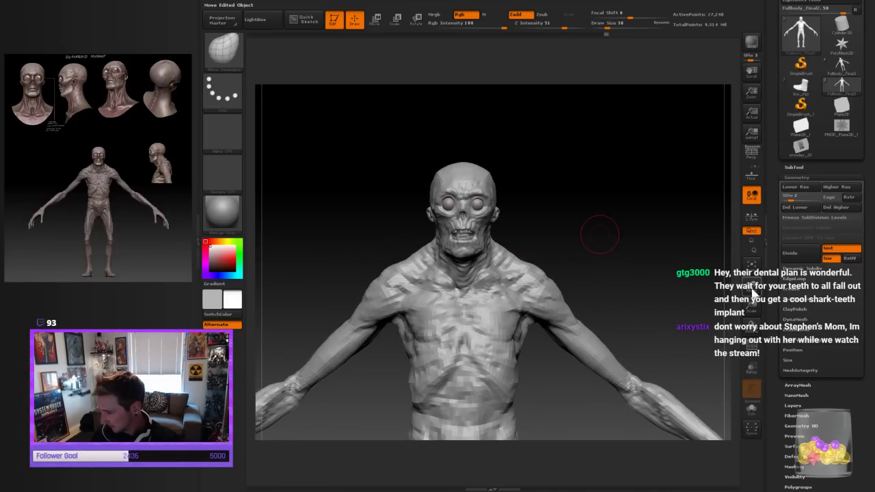
{"action": "left_click_drag", "start_coordinate": [752, 307], "coordinate": [658, 303]}
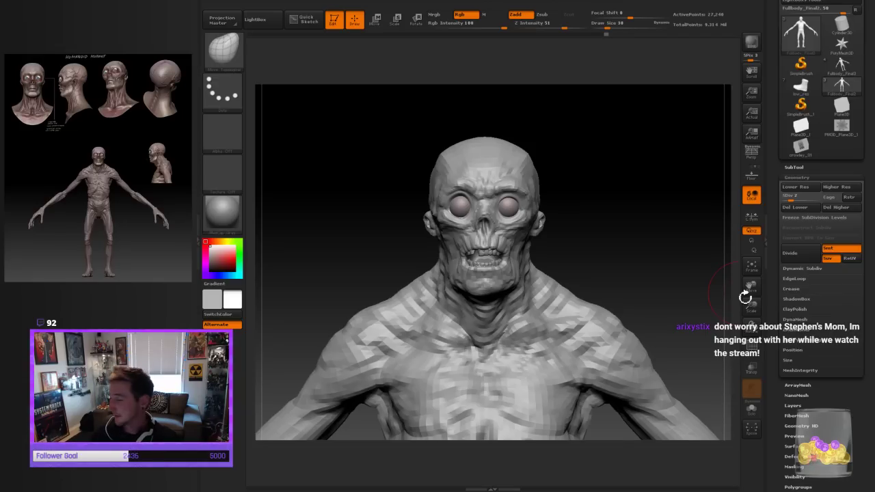
{"action": "left_click_drag", "start_coordinate": [666, 314], "coordinate": [666, 315], "text": "shift"}
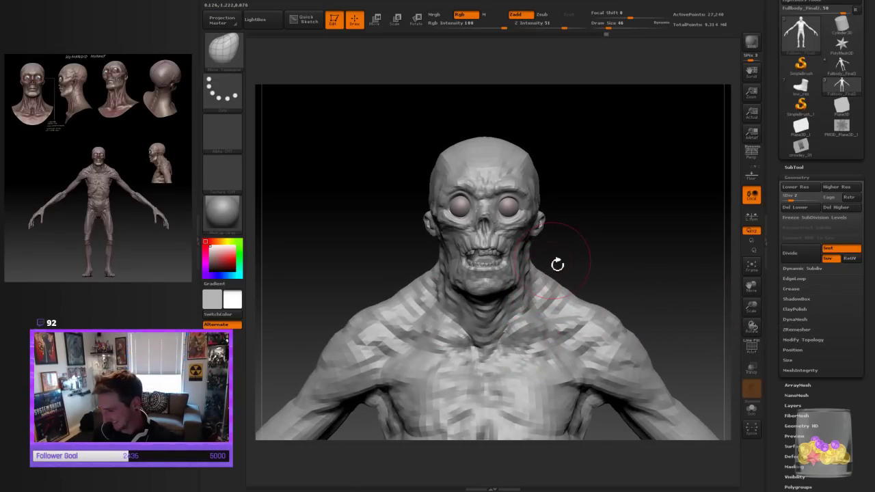
{"action": "left_click_drag", "start_coordinate": [557, 264], "coordinate": [541, 269]}
{"action": "left_click_drag", "start_coordinate": [594, 266], "coordinate": [595, 256]}
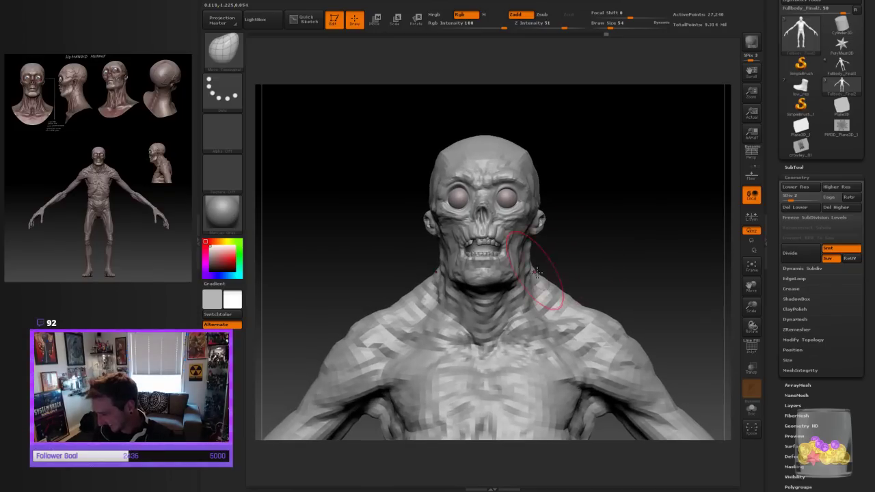
{"action": "left_click_drag", "start_coordinate": [537, 269], "coordinate": [532, 277]}
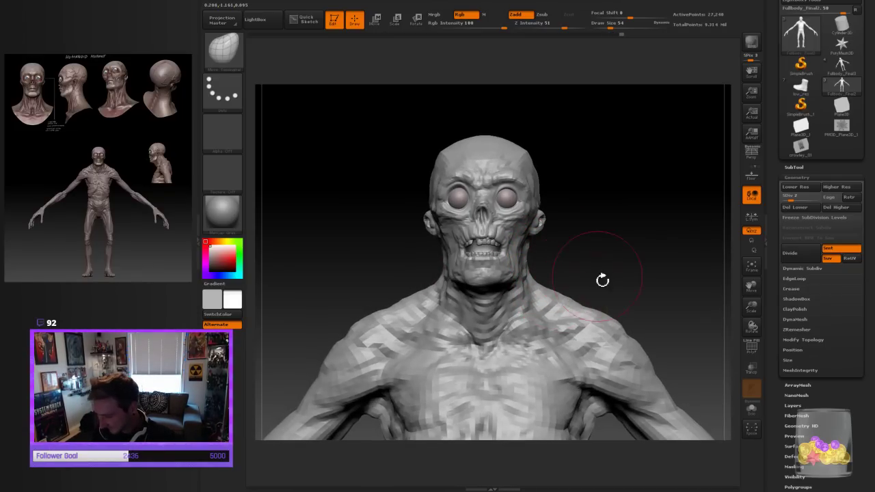
Adjust the nape and the front of the throat in profile
{"action": "mouse_move", "coordinate": [602, 280]}
{"action": "left_mouse_down"}
{"action": "mouse_move", "coordinate": [553, 291]}
{"action": "mouse_move", "coordinate": [565, 252]}
{"action": "mouse_move", "coordinate": [611, 246]}
{"action": "mouse_move", "coordinate": [648, 223]}
{"action": "mouse_move", "coordinate": [541, 255]}
{"action": "mouse_move", "coordinate": [676, 244]}
{"action": "left_mouse_up"}
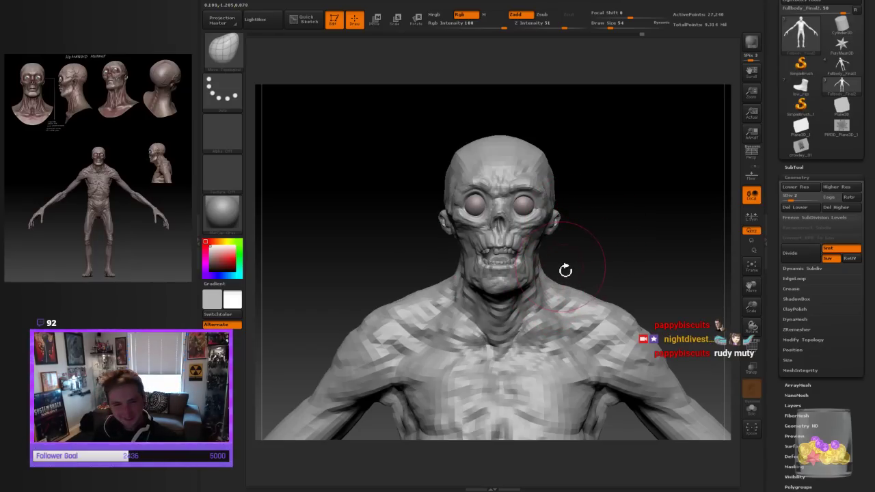
{"action": "mouse_move", "coordinate": [581, 265]}
{"action": "left_mouse_down"}
{"action": "mouse_move", "coordinate": [572, 257]}
{"action": "mouse_move", "coordinate": [570, 293]}
{"action": "mouse_move", "coordinate": [601, 242]}
{"action": "mouse_move", "coordinate": [570, 267]}
{"action": "left_mouse_up"}
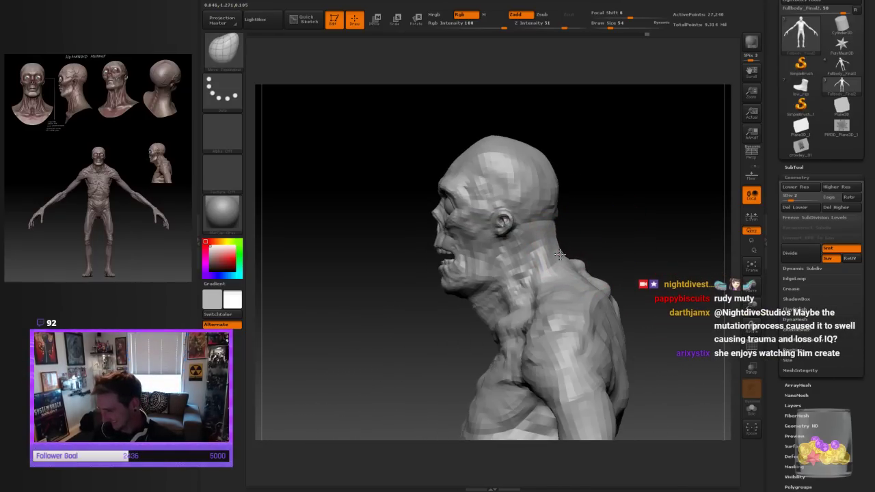
{"action": "left_click_drag", "start_coordinate": [611, 248], "coordinate": [660, 242]}
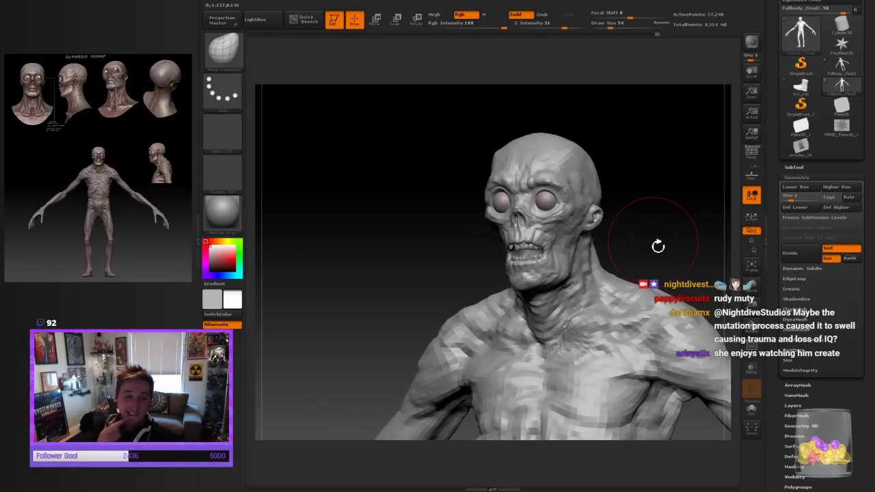
{"action": "mouse_move", "coordinate": [650, 248]}
{"action": "left_mouse_down"}
{"action": "mouse_move", "coordinate": [656, 242]}
{"action": "mouse_move", "coordinate": [615, 246]}
{"action": "left_mouse_up"}
{"action": "left_click_drag", "start_coordinate": [488, 309], "coordinate": [491, 308]}
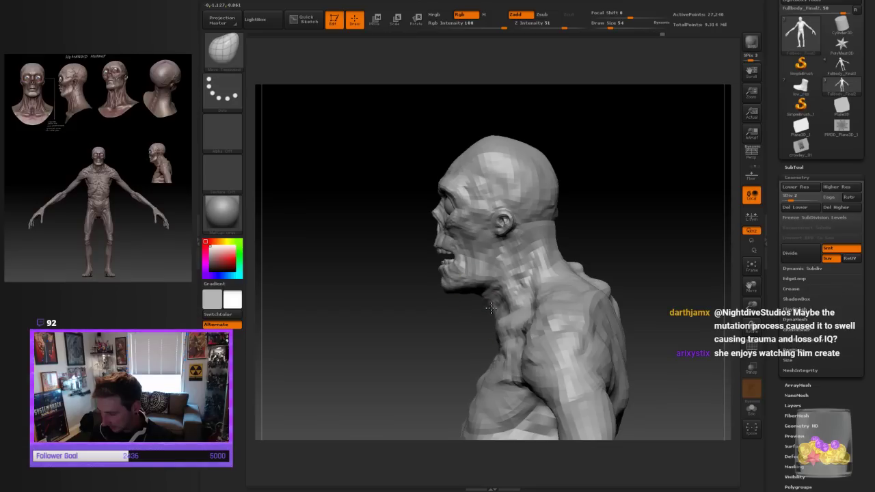
Refine the slope from neck to shoulders from the front, and the throat below the jaw in profile
{"action": "mouse_move", "coordinate": [596, 242]}
{"action": "left_mouse_down"}
{"action": "mouse_move", "coordinate": [643, 241]}
{"action": "mouse_move", "coordinate": [628, 235]}
{"action": "mouse_move", "coordinate": [595, 262]}
{"action": "left_mouse_up"}
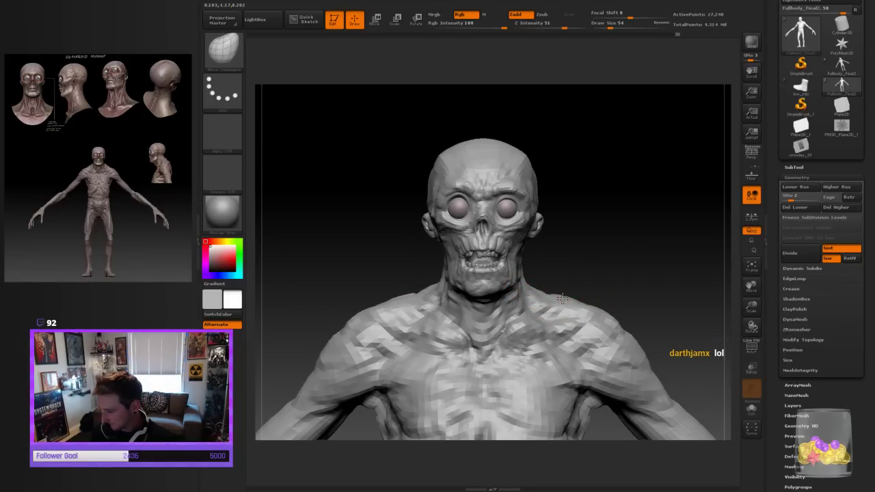
{"action": "mouse_move", "coordinate": [626, 271]}
{"action": "left_mouse_down"}
{"action": "mouse_move", "coordinate": [615, 277]}
{"action": "mouse_move", "coordinate": [683, 245]}
{"action": "mouse_move", "coordinate": [661, 238]}
{"action": "mouse_move", "coordinate": [605, 250]}
{"action": "mouse_move", "coordinate": [540, 277]}
{"action": "left_mouse_up"}
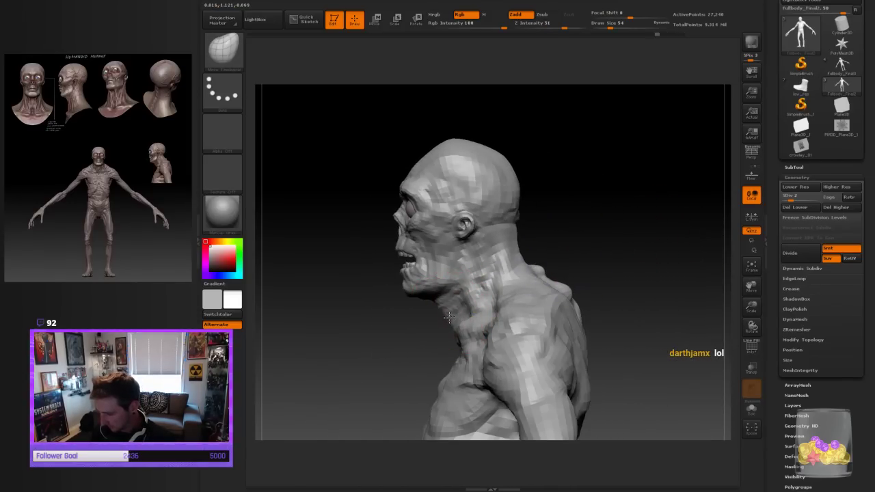
{"action": "left_click_drag", "start_coordinate": [613, 248], "coordinate": [631, 253], "text": "shift"}
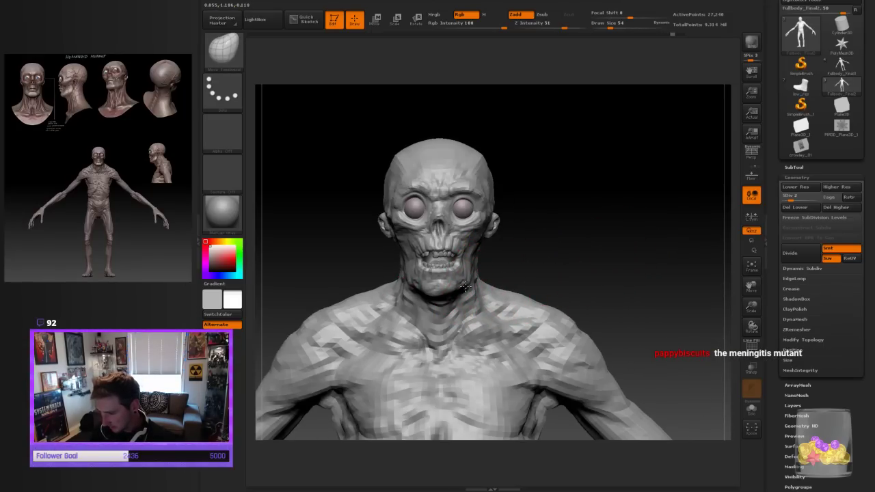
{"action": "mouse_move", "coordinate": [519, 270]}
{"action": "left_mouse_down"}
{"action": "mouse_move", "coordinate": [580, 259]}
{"action": "mouse_move", "coordinate": [564, 259]}
{"action": "mouse_move", "coordinate": [572, 255]}
{"action": "mouse_move", "coordinate": [533, 287]}
{"action": "left_mouse_up"}
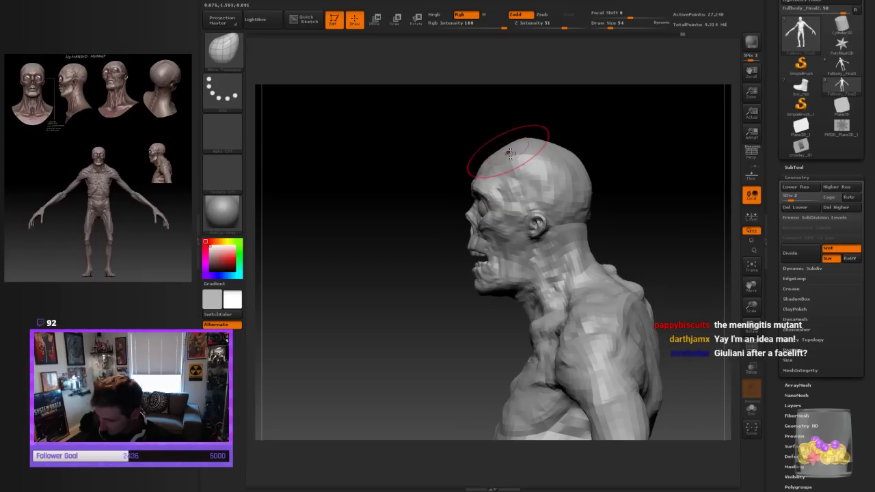
Reshape the forehead and upper front of the skull in profile, and check the head from the front
{"action": "left_click_drag", "start_coordinate": [615, 142], "coordinate": [501, 152]}
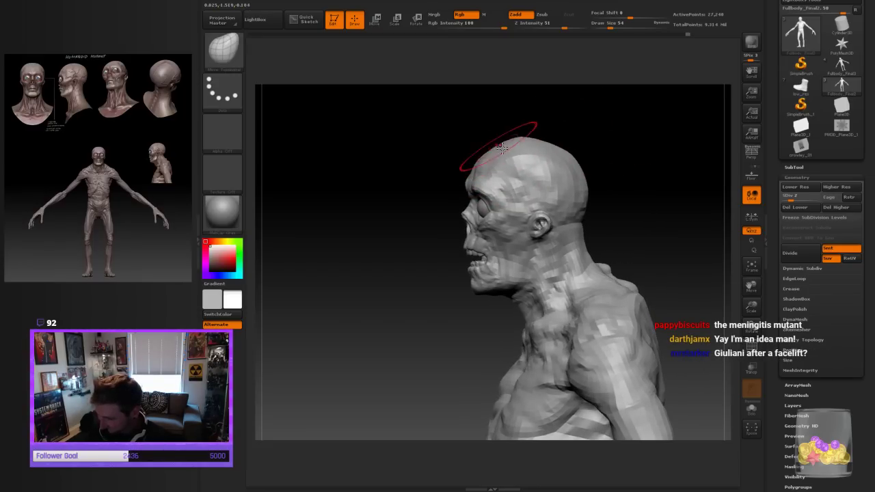
{"action": "mouse_move", "coordinate": [599, 150]}
{"action": "left_mouse_down"}
{"action": "mouse_move", "coordinate": [639, 171]}
{"action": "mouse_move", "coordinate": [633, 255]}
{"action": "left_mouse_up"}
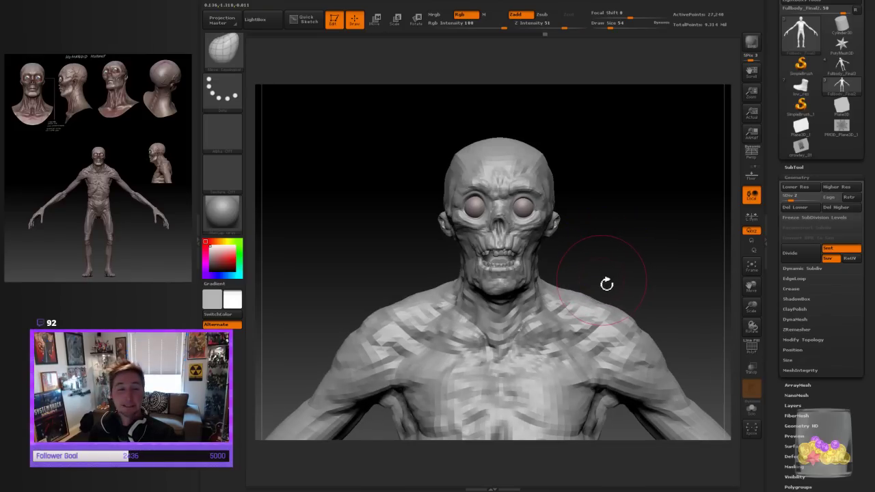
{"action": "left_click_drag", "start_coordinate": [751, 307], "coordinate": [744, 315]}
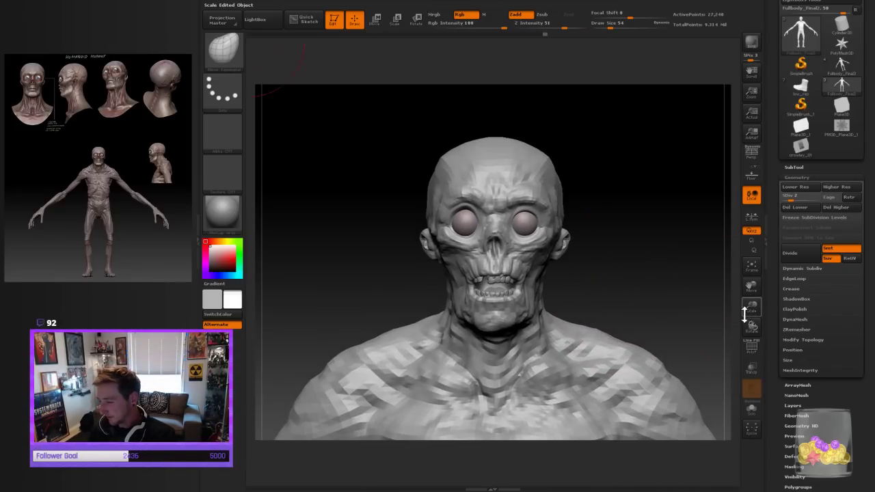
Adjust the sides of the jaw and upper neck below the ears from the front
{"action": "left_click_drag", "start_coordinate": [629, 286], "coordinate": [615, 260], "text": "alt"}
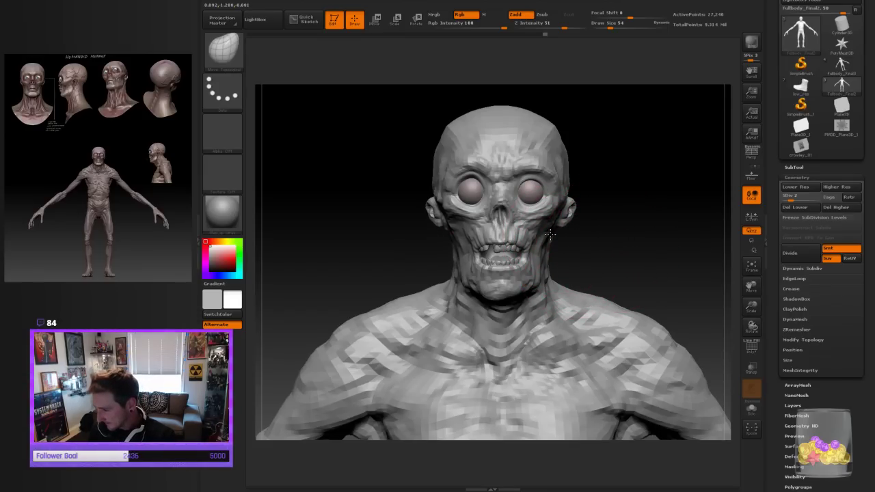
{"action": "left_click_drag", "start_coordinate": [544, 248], "coordinate": [546, 260]}
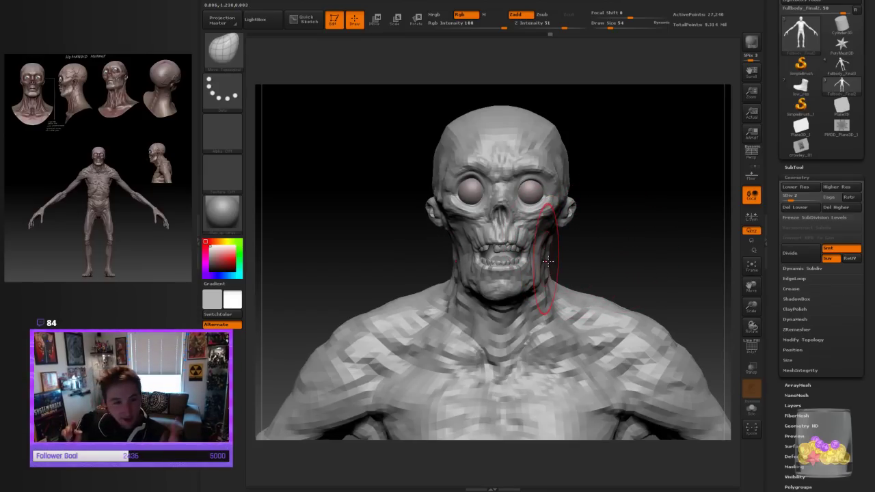
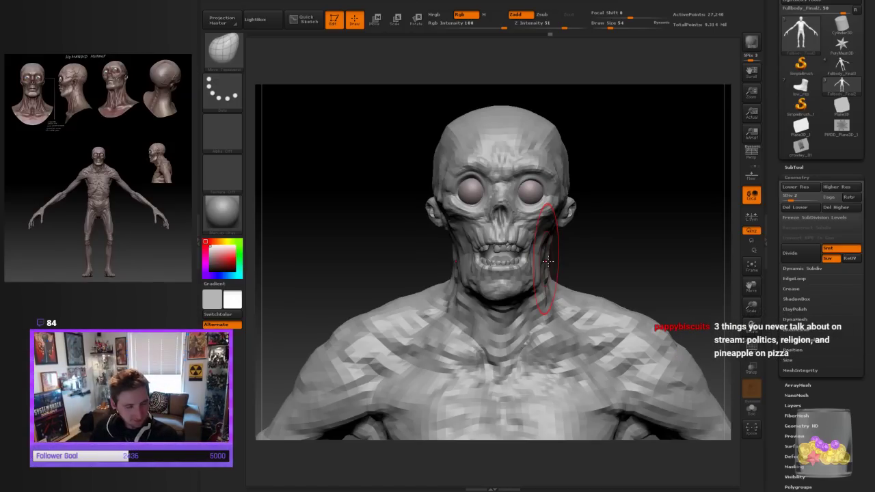
{"action": "mouse_move", "coordinate": [595, 253]}
{"action": "left_mouse_down"}
{"action": "mouse_move", "coordinate": [637, 236]}
{"action": "mouse_move", "coordinate": [461, 353]}
{"action": "mouse_move", "coordinate": [500, 345]}
{"action": "left_mouse_up"}
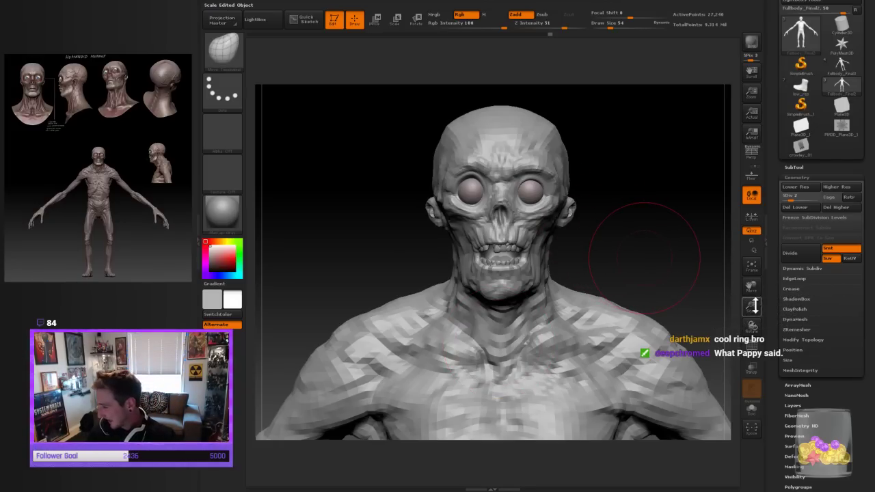
{"action": "left_click_drag", "start_coordinate": [752, 307], "coordinate": [754, 315]}
{"action": "left_click_drag", "start_coordinate": [650, 281], "coordinate": [655, 326], "text": "alt"}
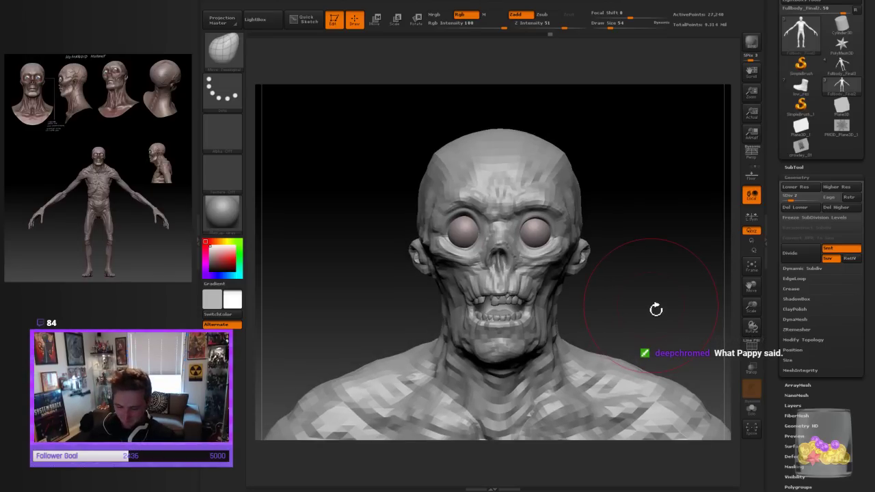
Set the draw size to 30 and reshape the hollow cheeks and the sides of the jaw beside the mouth
{"action": "key", "text": "bracketleft"}
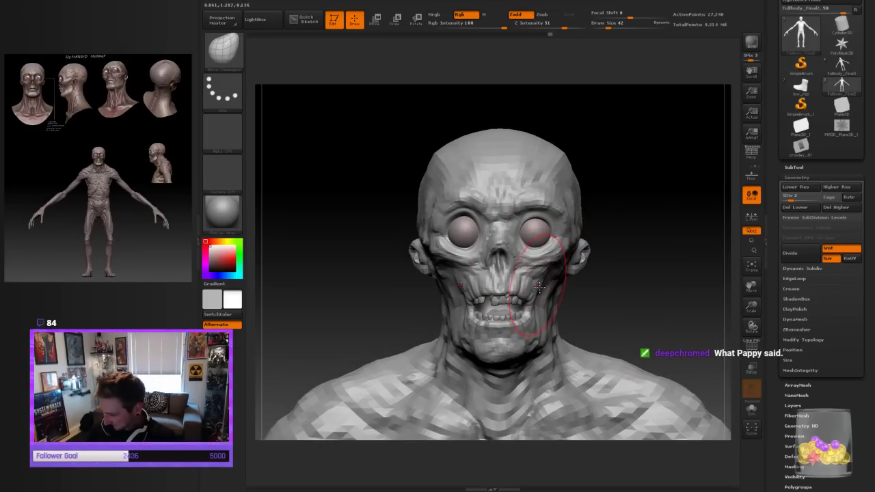
{"action": "key", "text": "bracketright"}
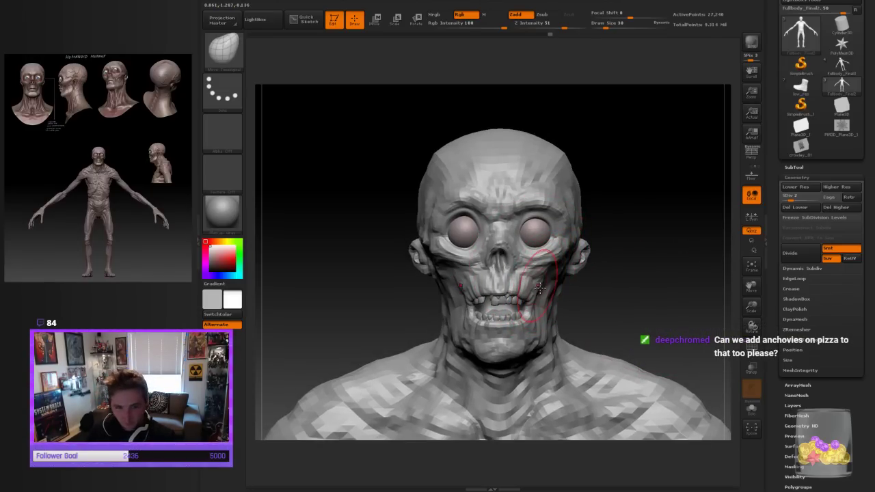
{"action": "mouse_move", "coordinate": [544, 289]}
{"action": "left_mouse_down"}
{"action": "mouse_move", "coordinate": [543, 274]}
{"action": "mouse_move", "coordinate": [534, 274]}
{"action": "left_mouse_up"}
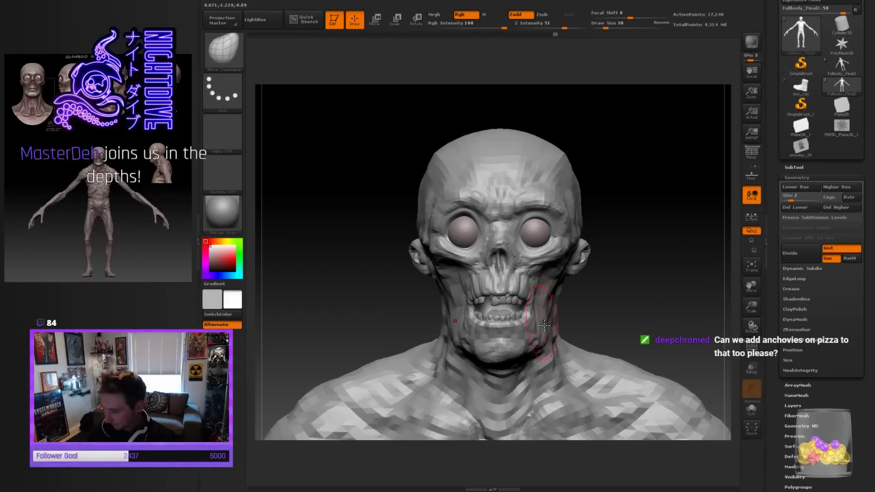
{"action": "left_click_drag", "start_coordinate": [634, 294], "coordinate": [539, 307]}
{"action": "right_click_drag", "start_coordinate": [456, 380], "coordinate": [657, 288]}
Set the draw size to 26 and refine the cheekbones and the area around the eye sockets and brows
{"action": "key", "text": "["}
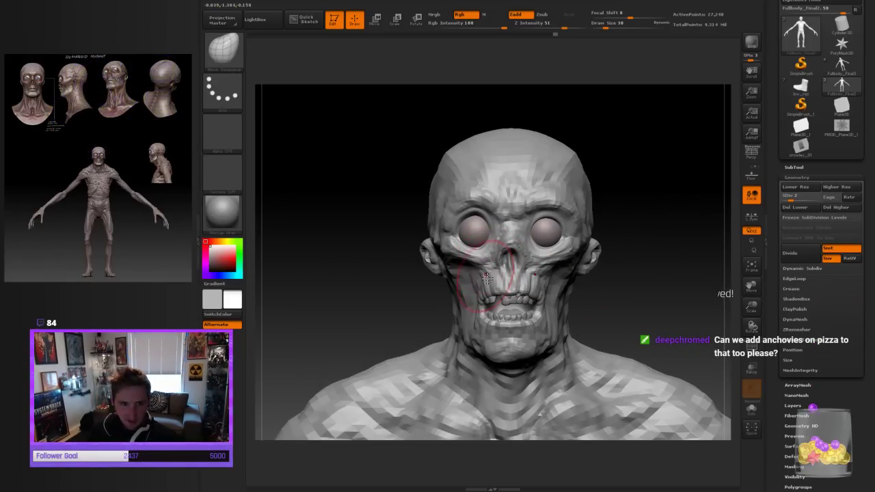
{"action": "left_click_drag", "start_coordinate": [465, 269], "coordinate": [463, 272]}
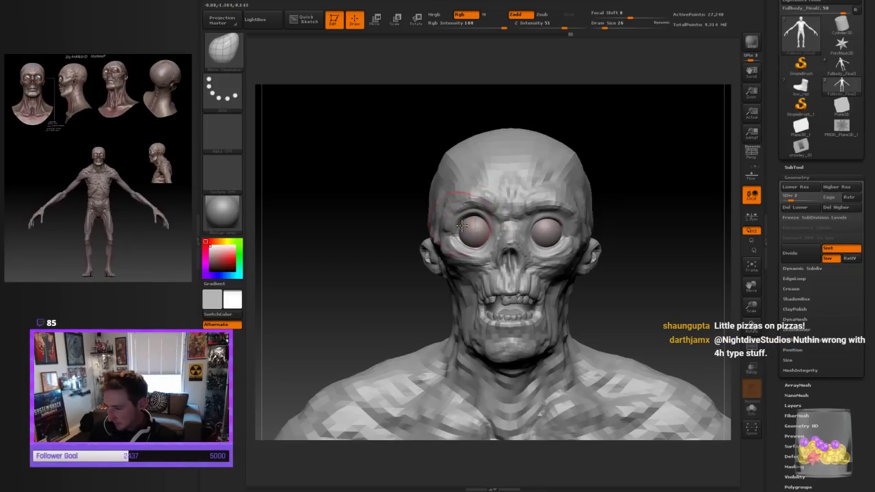
{"action": "left_click_drag", "start_coordinate": [664, 253], "coordinate": [533, 269]}
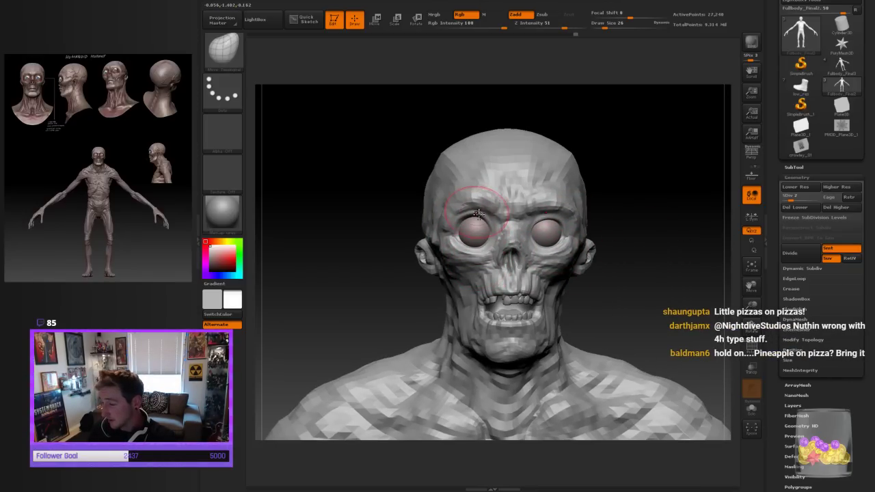
{"action": "mouse_move", "coordinate": [667, 249]}
{"action": "left_mouse_down"}
{"action": "mouse_move", "coordinate": [654, 248]}
{"action": "mouse_move", "coordinate": [663, 247]}
{"action": "left_mouse_up"}
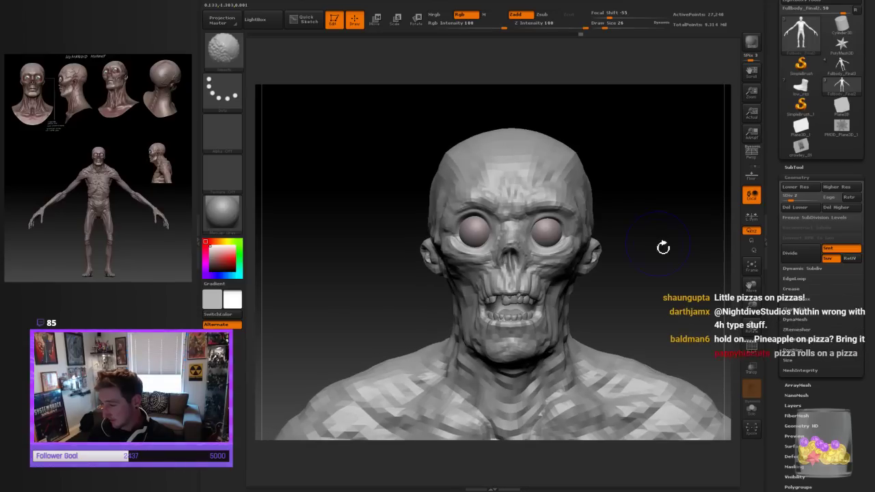
Set the draw size to 22 and refine the mouth corners, the nasal opening and the bridge between the eyes
{"action": "key", "text": "b"}
{"action": "key", "text": "m"}
{"action": "key", "text": "e"}
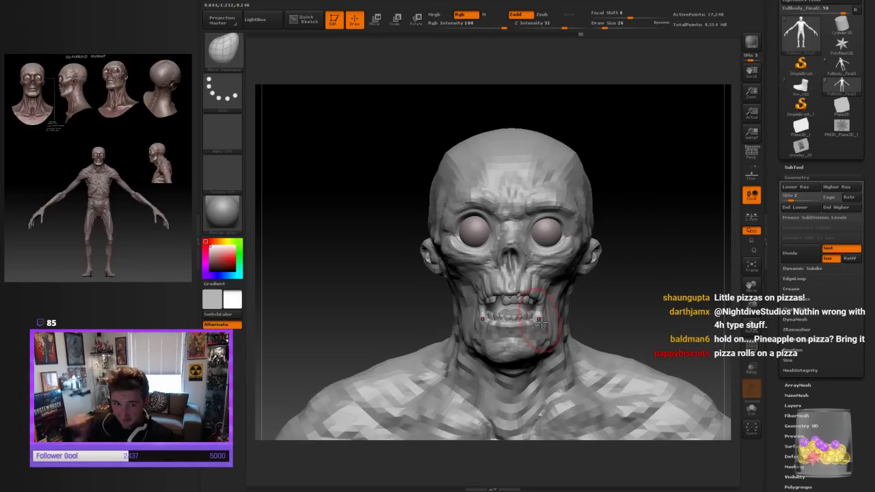
{"action": "key", "text": "["}
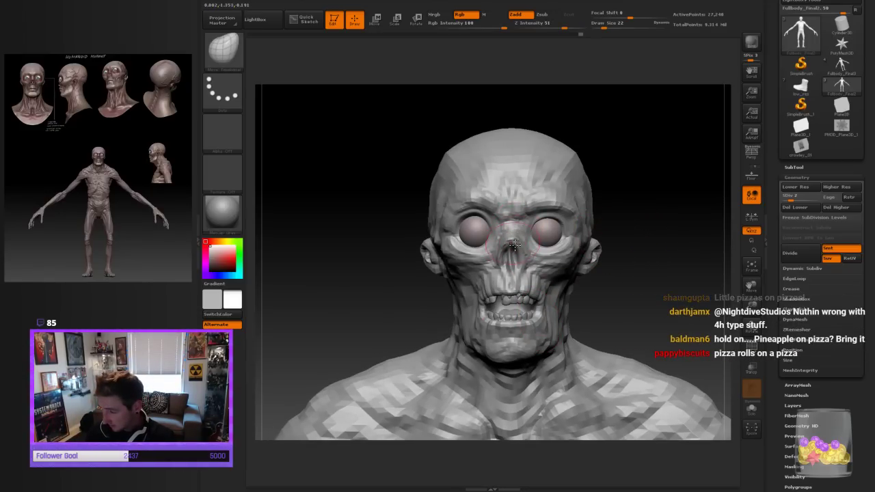
{"action": "mouse_move", "coordinate": [638, 219]}
{"action": "left_mouse_down"}
{"action": "mouse_move", "coordinate": [588, 219]}
{"action": "mouse_move", "coordinate": [653, 217]}
{"action": "left_mouse_up"}
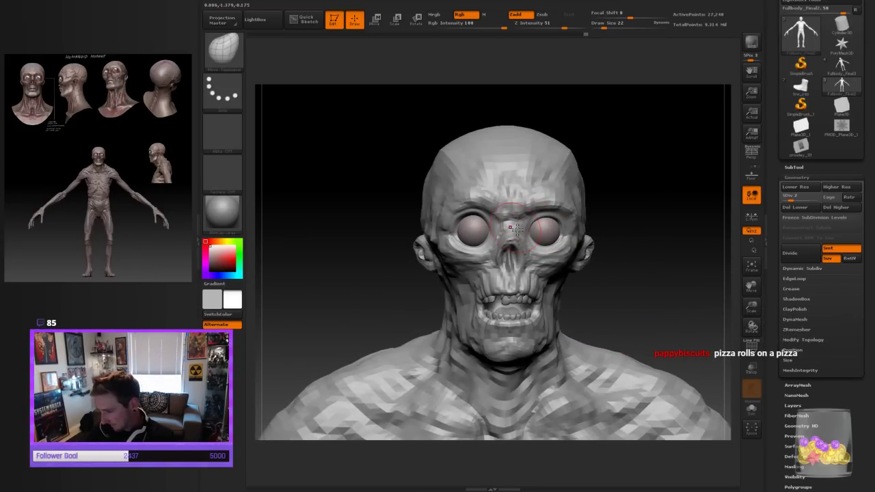
{"action": "mouse_move", "coordinate": [652, 298]}
{"action": "left_mouse_down"}
{"action": "mouse_move", "coordinate": [621, 303]}
{"action": "mouse_move", "coordinate": [681, 299]}
{"action": "left_mouse_up"}
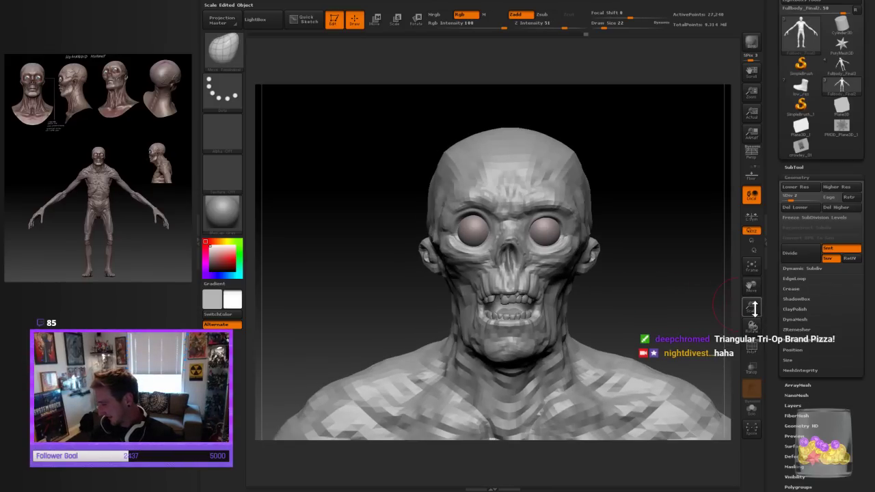
Reshape the nape at draw size 42 and the rear of the crown at draw size 46 in profile
{"action": "left_click_drag", "start_coordinate": [754, 308], "coordinate": [725, 307]}
{"action": "mouse_move", "coordinate": [645, 266]}
{"action": "left_mouse_down", "text": "alt"}
{"action": "mouse_move", "coordinate": [626, 239]}
{"action": "mouse_move", "coordinate": [615, 243]}
{"action": "mouse_move", "coordinate": [638, 244]}
{"action": "mouse_move", "coordinate": [609, 242]}
{"action": "mouse_move", "coordinate": [631, 235]}
{"action": "mouse_move", "coordinate": [531, 219]}
{"action": "left_mouse_up", "text": "alt"}
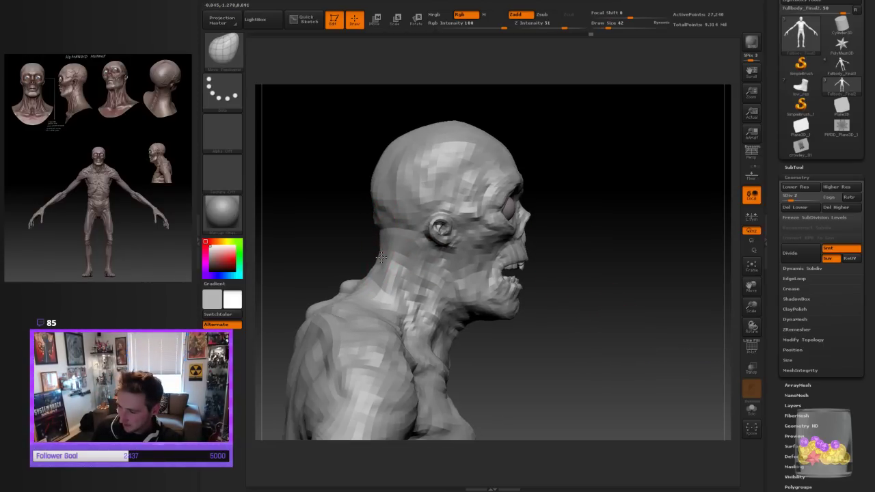
{"action": "mouse_move", "coordinate": [380, 256]}
{"action": "left_mouse_down"}
{"action": "mouse_move", "coordinate": [369, 277]}
{"action": "mouse_move", "coordinate": [390, 257]}
{"action": "left_mouse_up"}
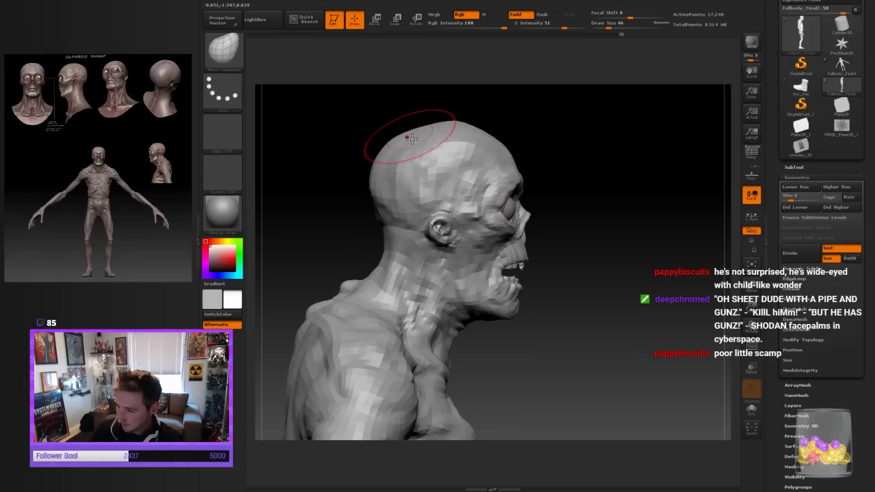
{"action": "left_click_drag", "start_coordinate": [417, 131], "coordinate": [427, 126]}
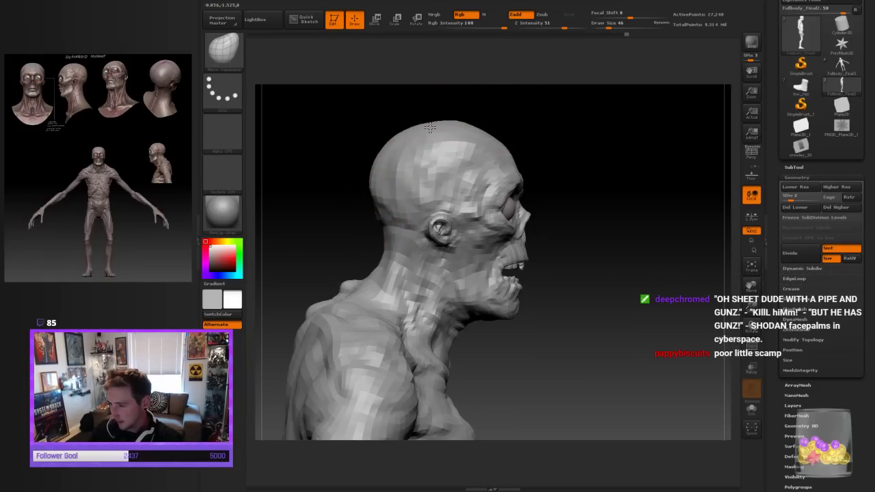
{"action": "left_click_drag", "start_coordinate": [556, 193], "coordinate": [635, 277]}
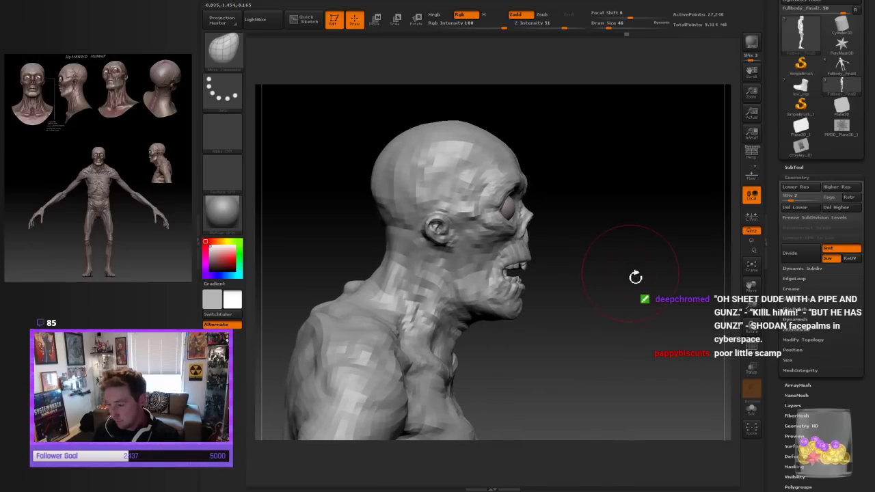
{"action": "left_click_drag", "start_coordinate": [670, 248], "coordinate": [667, 249]}
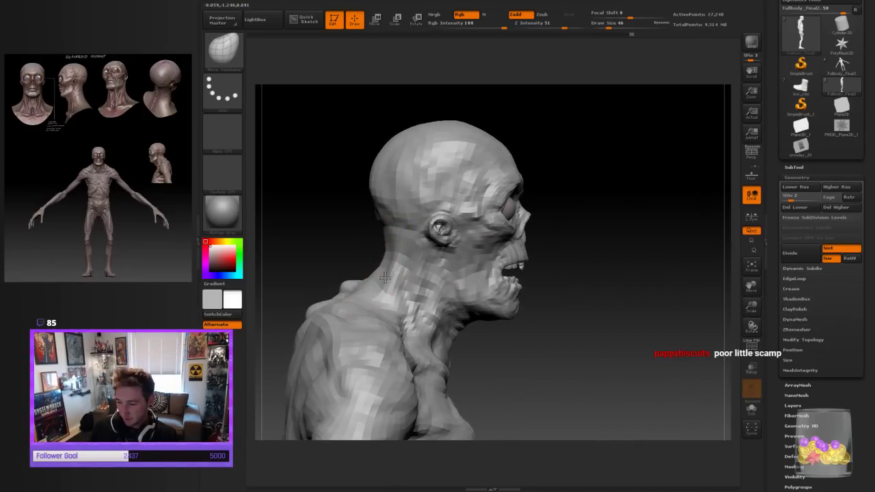
Pull the nape and the back of the skull inward in profile at draw size 46
{"action": "mouse_move", "coordinate": [384, 277]}
{"action": "left_mouse_down"}
{"action": "mouse_move", "coordinate": [373, 273]}
{"action": "mouse_move", "coordinate": [390, 238]}
{"action": "left_mouse_up"}
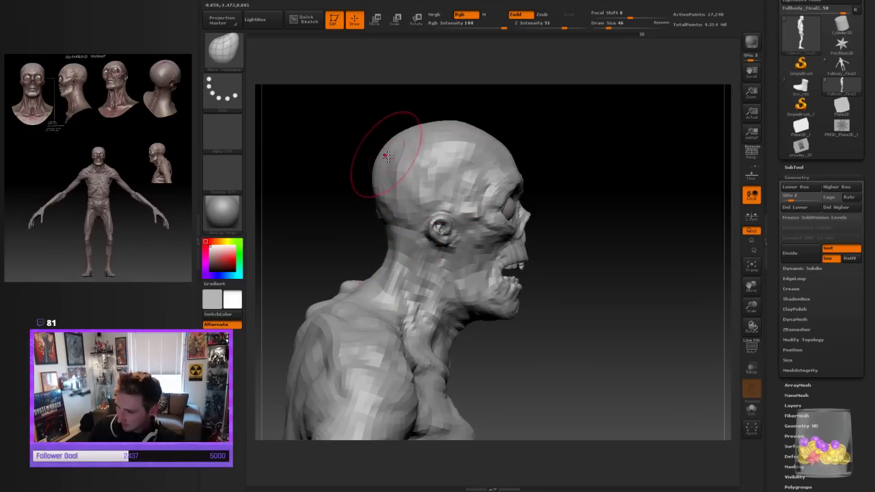
{"action": "left_click_drag", "start_coordinate": [580, 130], "coordinate": [566, 130]}
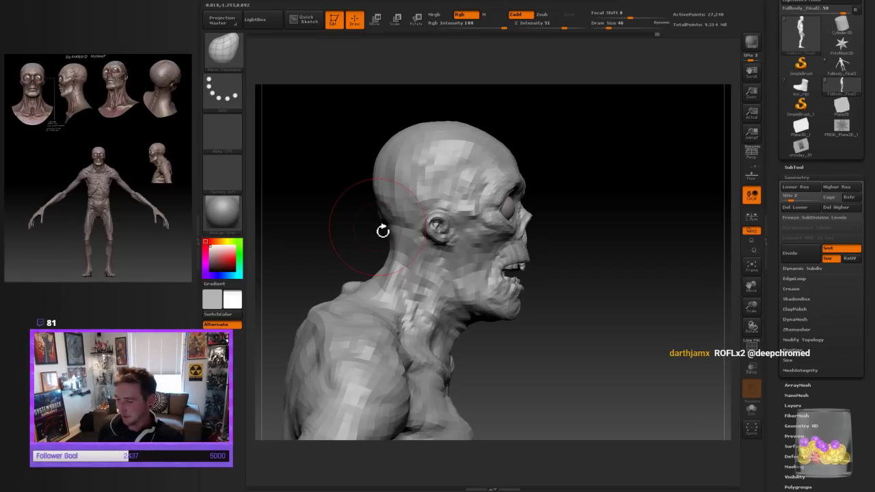
{"action": "mouse_move", "coordinate": [382, 231]}
{"action": "left_mouse_down"}
{"action": "mouse_move", "coordinate": [564, 255]}
{"action": "mouse_move", "coordinate": [602, 248]}
{"action": "left_mouse_up"}
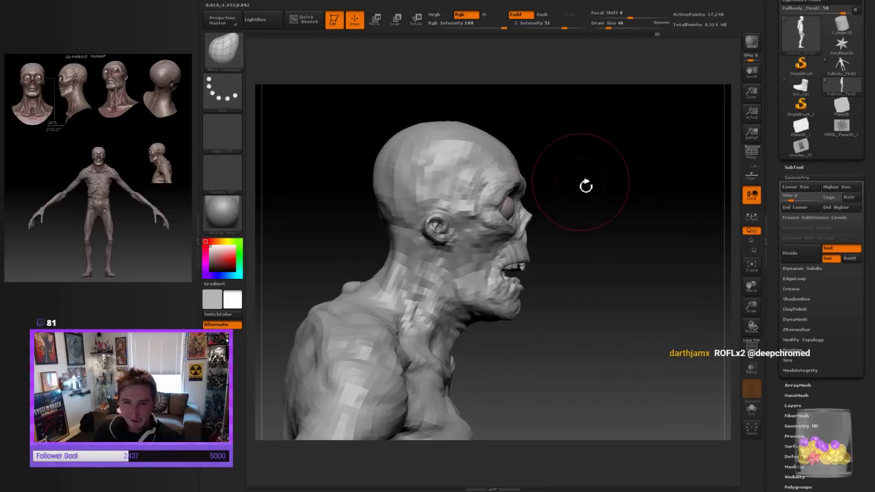
{"action": "left_click_drag", "start_coordinate": [586, 186], "coordinate": [584, 186], "text": "shift"}
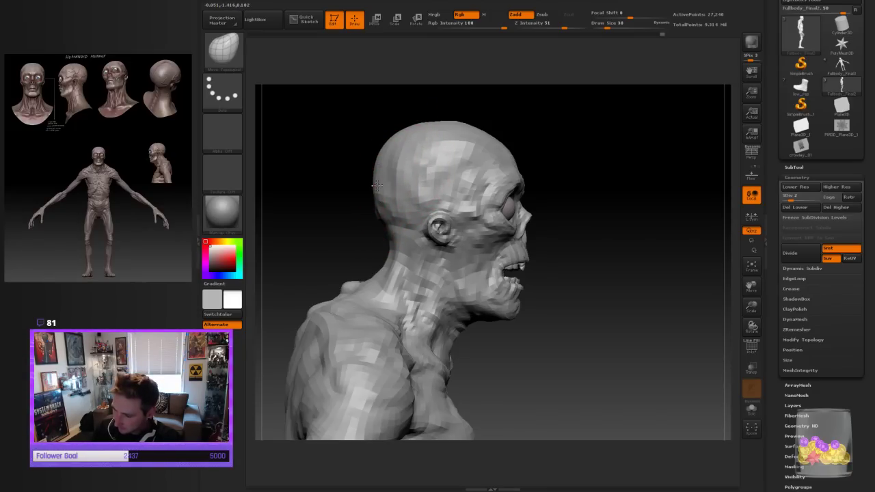
Enlarge and lengthen the ears, refining the lobe area at draw size 22
{"action": "left_click_drag", "start_coordinate": [619, 168], "coordinate": [601, 168]}
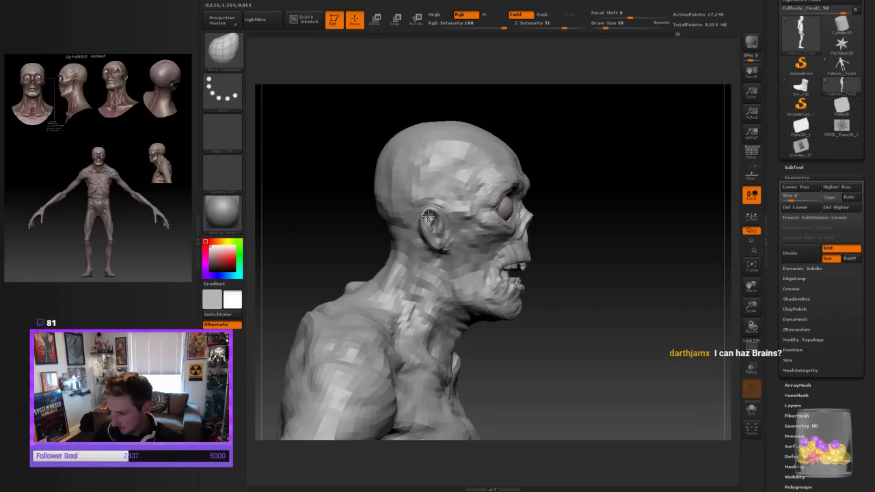
{"action": "mouse_move", "coordinate": [556, 186]}
{"action": "left_mouse_down"}
{"action": "mouse_move", "coordinate": [623, 185]}
{"action": "mouse_move", "coordinate": [464, 202]}
{"action": "mouse_move", "coordinate": [588, 153]}
{"action": "mouse_move", "coordinate": [545, 192]}
{"action": "left_mouse_up"}
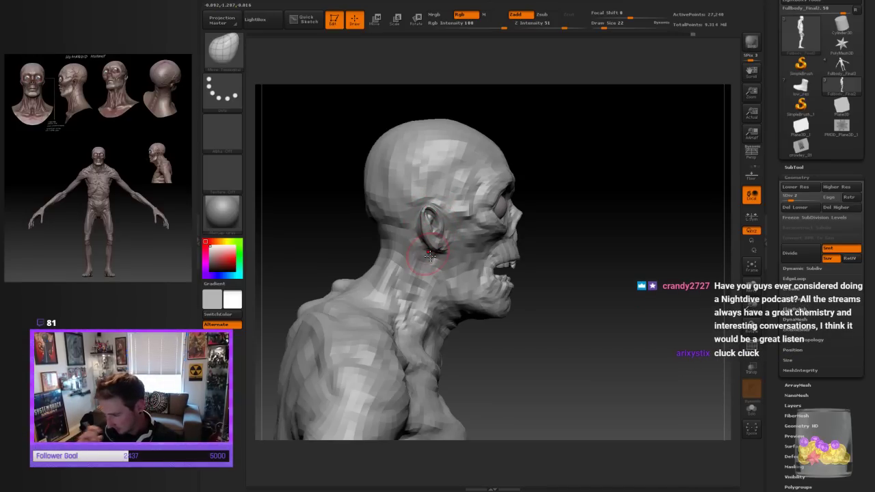
{"action": "left_click_drag", "start_coordinate": [614, 271], "coordinate": [572, 274]}
{"action": "left_click_drag", "start_coordinate": [703, 315], "coordinate": [590, 267]}
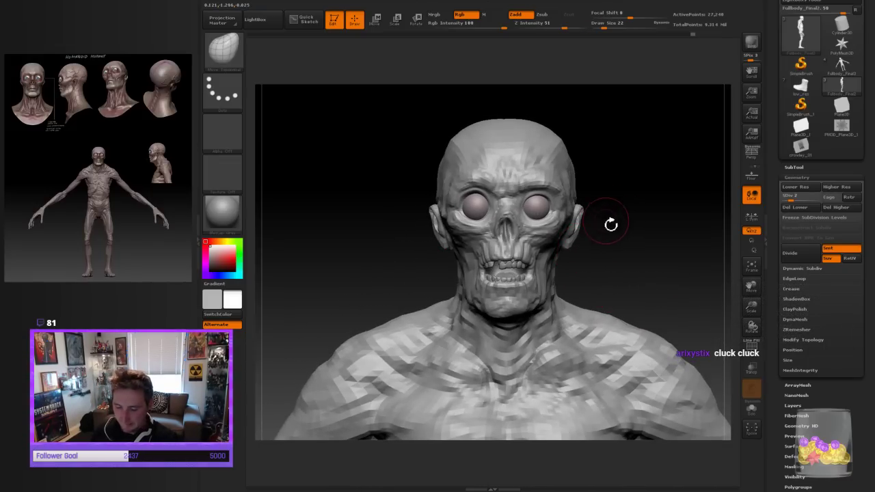
Set the draw size to 30 and adjust the side and back of the skull around the ears from several angles
{"action": "mouse_move", "coordinate": [611, 223]}
{"action": "left_mouse_down"}
{"action": "mouse_move", "coordinate": [611, 248]}
{"action": "mouse_move", "coordinate": [594, 252]}
{"action": "mouse_move", "coordinate": [657, 246]}
{"action": "left_mouse_up"}
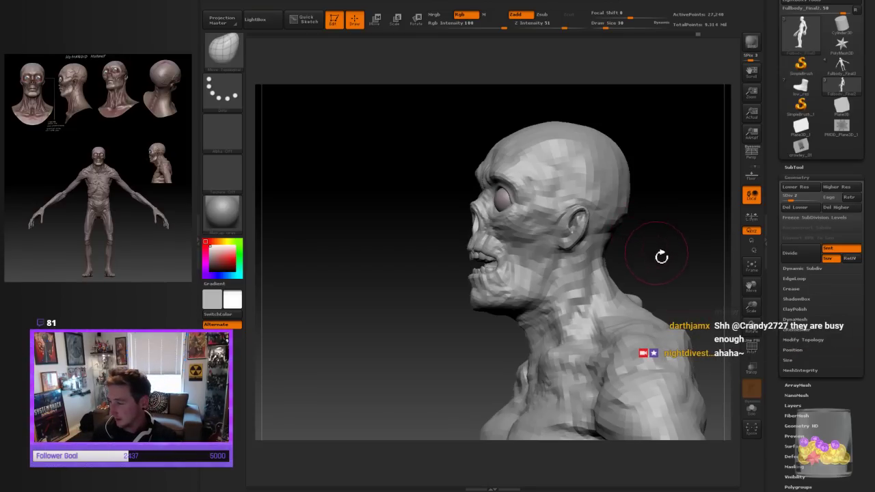
{"action": "left_click_drag", "start_coordinate": [660, 254], "coordinate": [649, 263]}
{"action": "left_click_drag", "start_coordinate": [666, 228], "coordinate": [595, 274]}
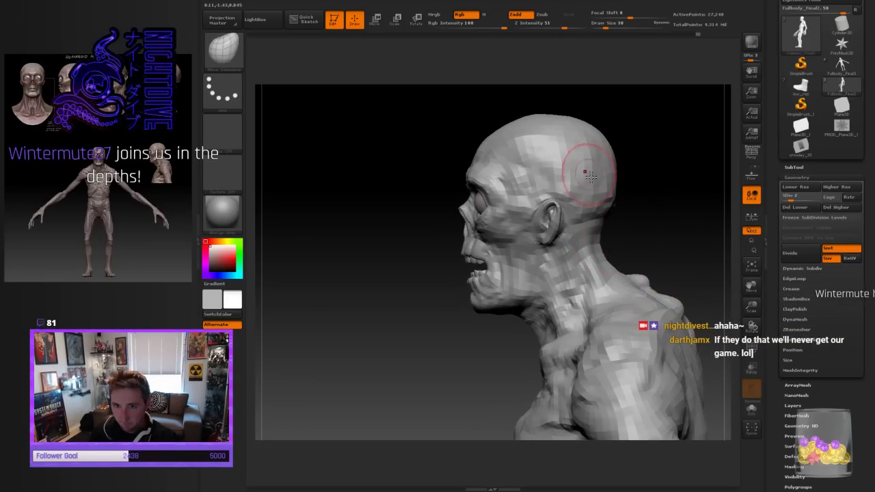
{"action": "left_click_drag", "start_coordinate": [475, 156], "coordinate": [617, 168]}
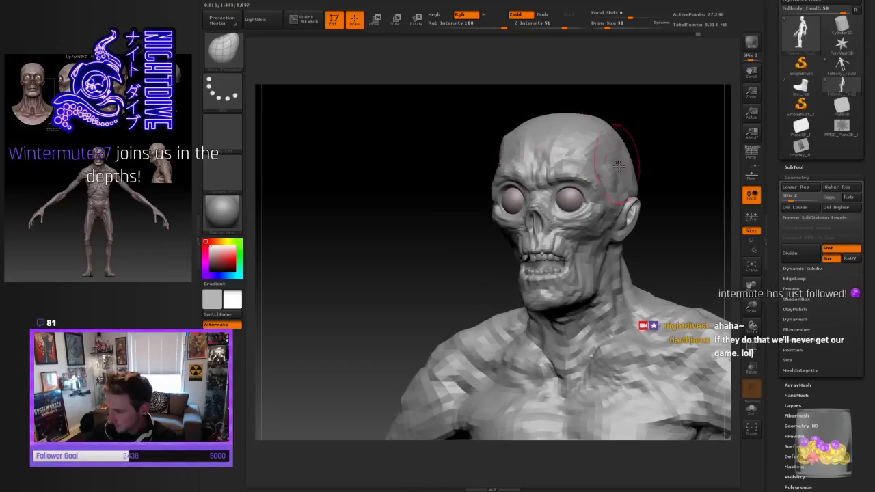
{"action": "left_click_drag", "start_coordinate": [642, 226], "coordinate": [590, 250], "text": "shift"}
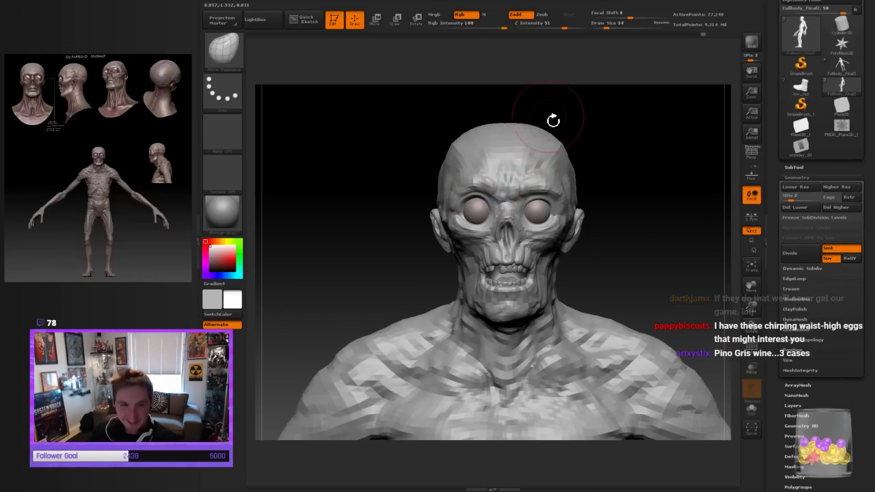
Refine the forehead and the top of the skull in profile, raising the draw size to 46
{"action": "left_click_drag", "start_coordinate": [615, 120], "coordinate": [564, 123]}
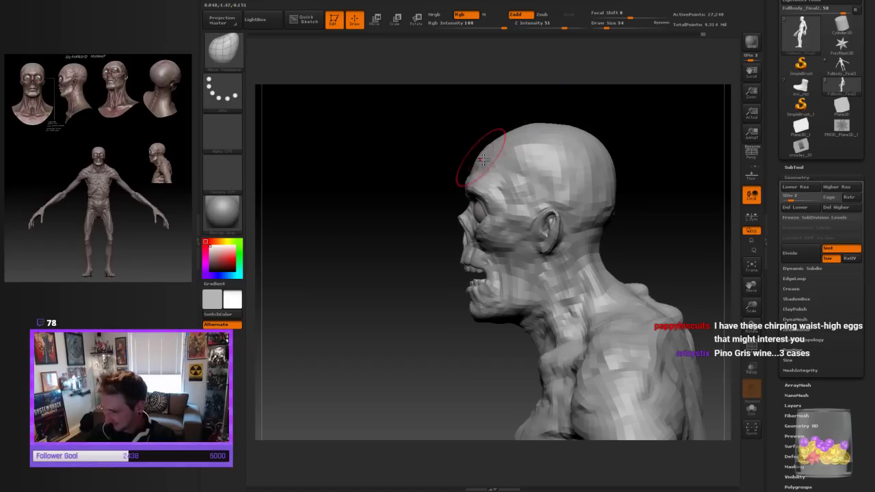
{"action": "key", "text": "]"}
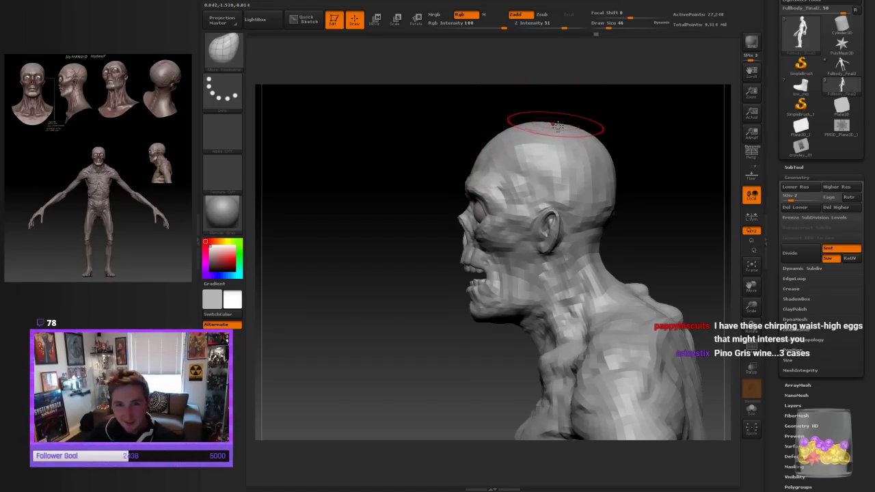
{"action": "left_click_drag", "start_coordinate": [605, 147], "coordinate": [630, 213]}
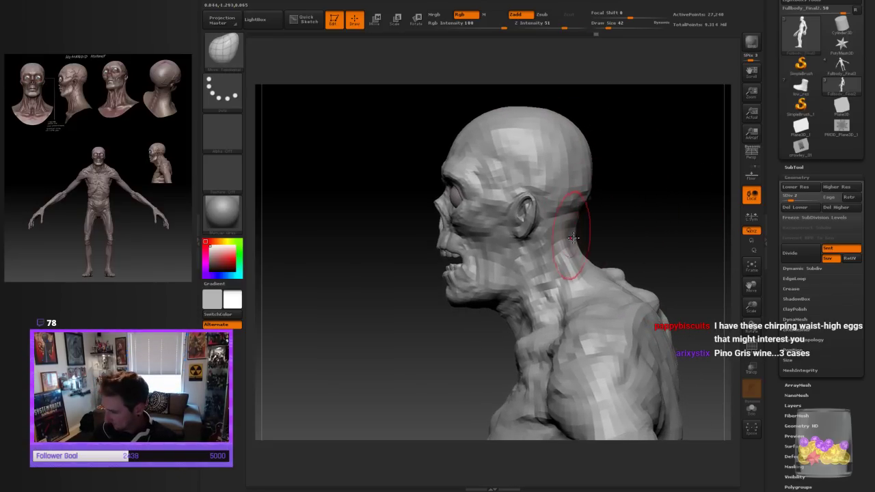
Refine the nape's curve in profile at draw size 42 and choose the Move Topological brush
{"action": "mouse_move", "coordinate": [575, 236]}
{"action": "left_mouse_down"}
{"action": "mouse_move", "coordinate": [569, 239]}
{"action": "mouse_move", "coordinate": [578, 262]}
{"action": "mouse_move", "coordinate": [624, 237]}
{"action": "mouse_move", "coordinate": [604, 255]}
{"action": "left_mouse_up"}
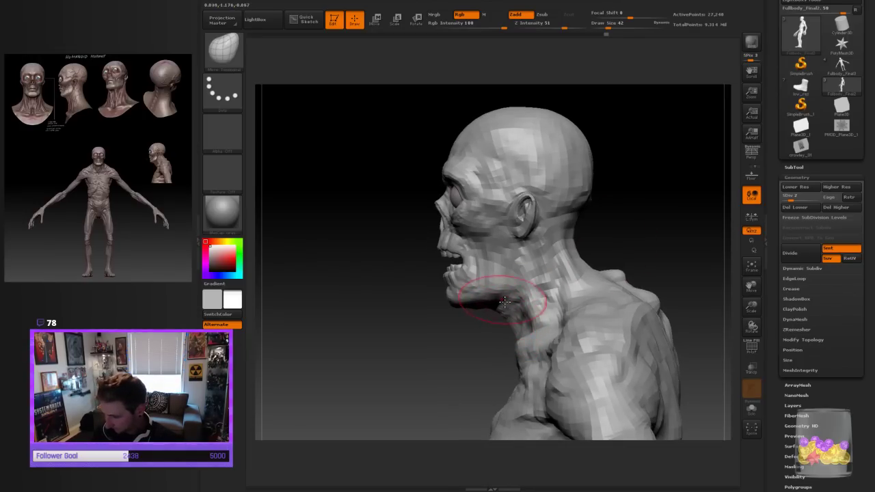
{"action": "left_click_drag", "start_coordinate": [638, 234], "coordinate": [601, 185], "text": "shift"}
{"action": "key", "text": "b"}
{"action": "key", "text": "m"}
{"action": "key", "text": "t"}
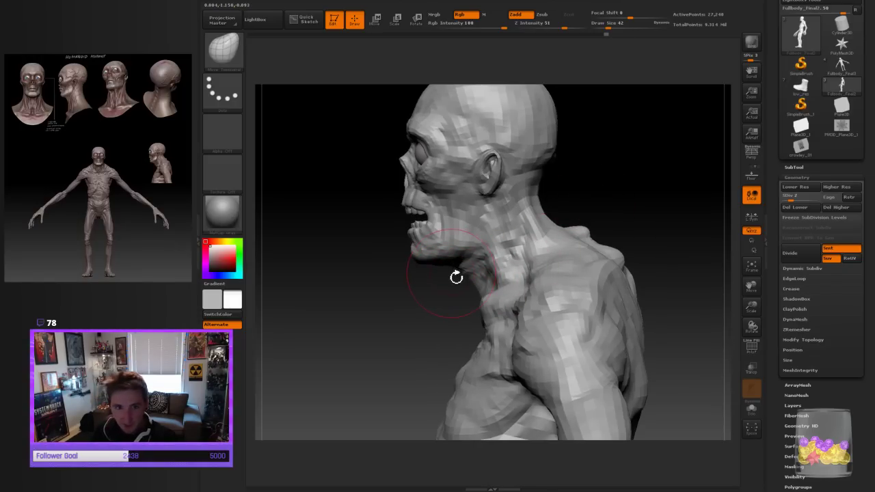
Push the lower jaw and chin backward in profile with the Move Topological brush at draw size 42
{"action": "mouse_move", "coordinate": [606, 185]}
{"action": "left_mouse_down"}
{"action": "mouse_move", "coordinate": [626, 189]}
{"action": "mouse_move", "coordinate": [602, 188]}
{"action": "left_mouse_up"}
{"action": "key", "text": "b"}
{"action": "key", "text": "m"}
{"action": "key", "text": "t"}
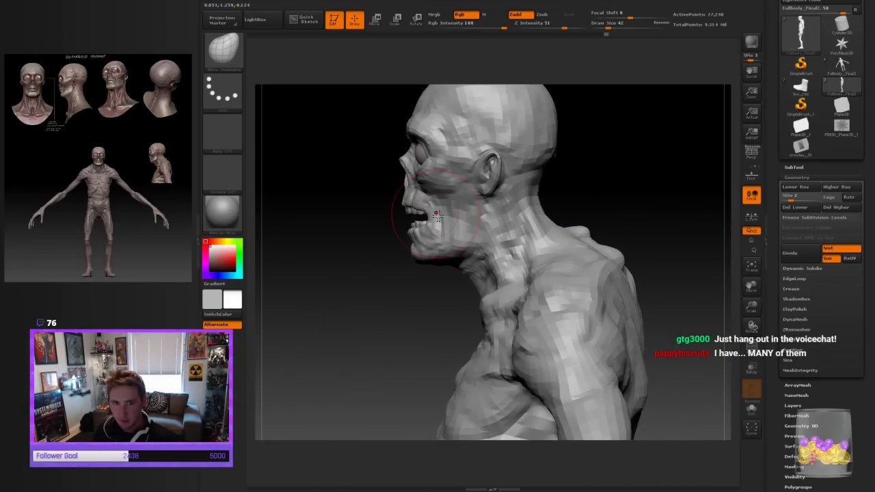
{"action": "left_click_drag", "start_coordinate": [615, 192], "coordinate": [610, 190]}
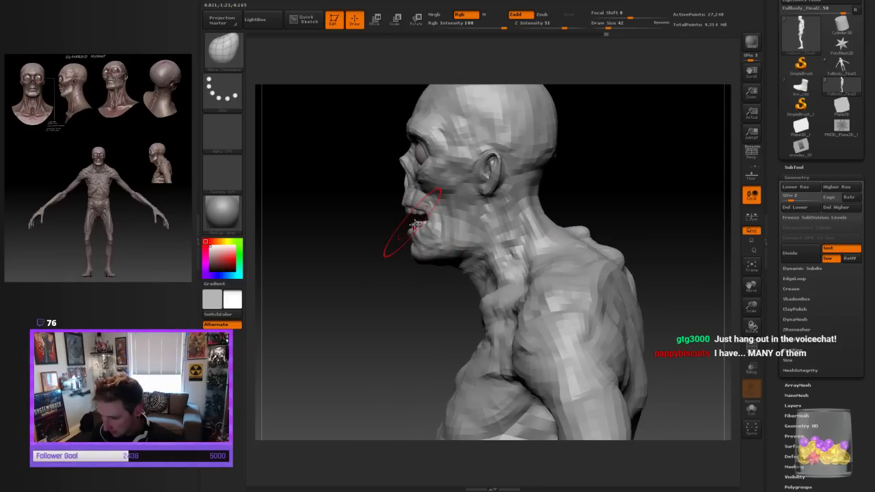
{"action": "left_click_drag", "start_coordinate": [406, 236], "coordinate": [414, 216]}
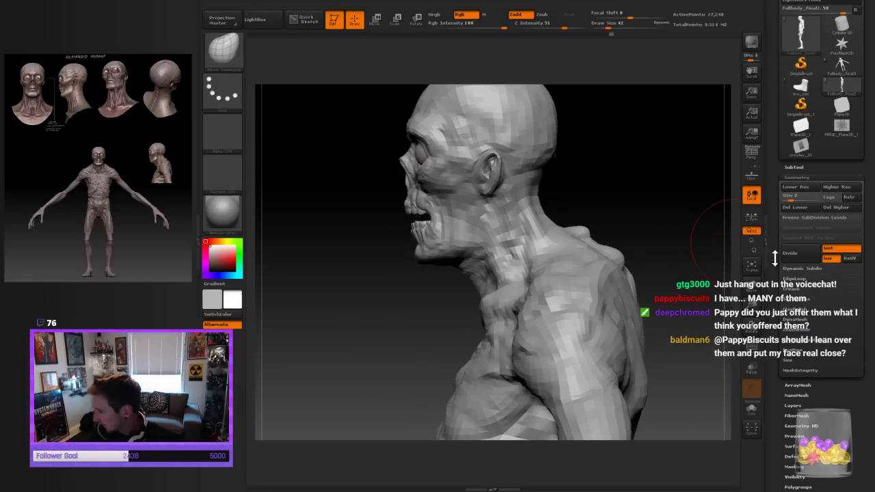
Compare the jaw before and after the change from front and side, and reapply the lower jaw's backward shift
{"action": "mouse_move", "coordinate": [714, 197]}
{"action": "left_mouse_down"}
{"action": "mouse_move", "coordinate": [617, 191]}
{"action": "mouse_move", "coordinate": [664, 194]}
{"action": "mouse_move", "coordinate": [636, 212]}
{"action": "left_mouse_up"}
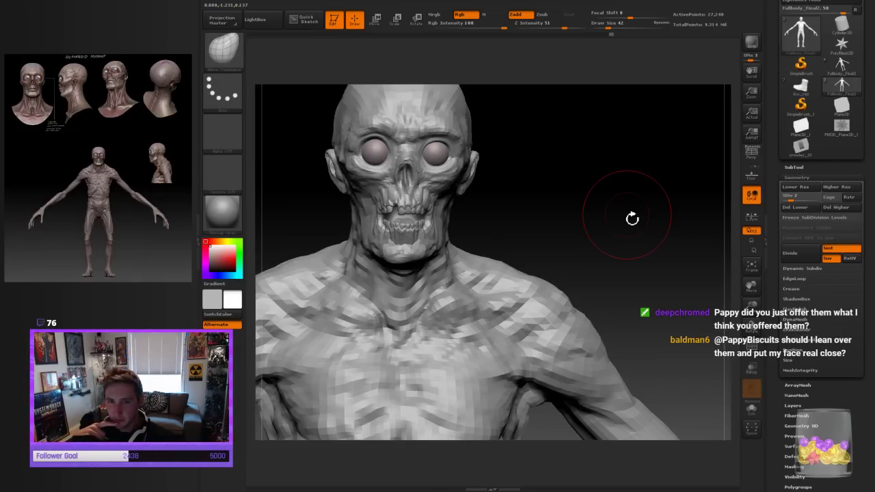
{"action": "key", "text": "ctrl"}
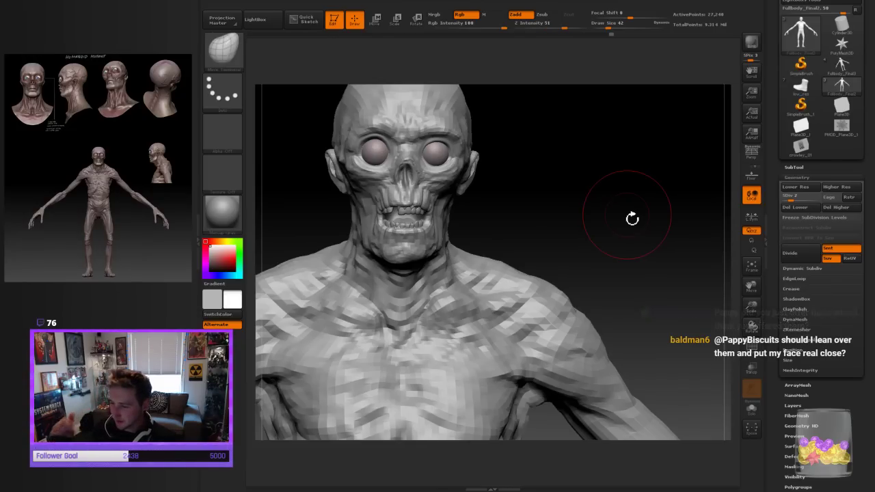
{"action": "mouse_move", "coordinate": [650, 259]}
{"action": "left_mouse_down"}
{"action": "mouse_move", "coordinate": [620, 255]}
{"action": "mouse_move", "coordinate": [663, 233]}
{"action": "left_mouse_up"}
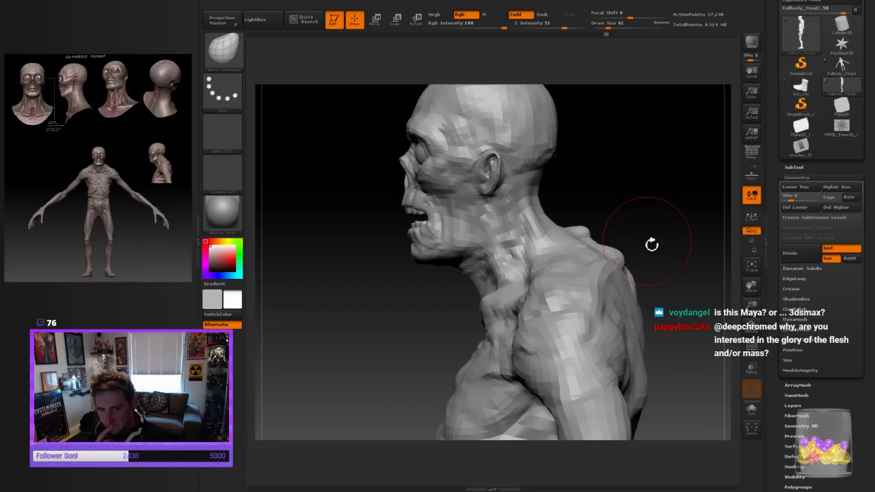
{"action": "left_click_drag", "start_coordinate": [416, 238], "coordinate": [424, 235]}
{"action": "left_click_drag", "start_coordinate": [414, 205], "coordinate": [426, 229]}
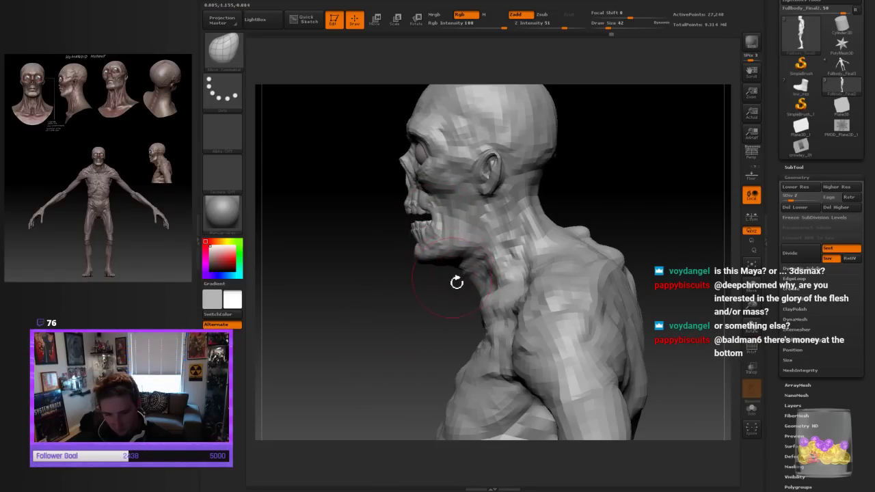
Refine the underside of the jaw at draw size 34 and reshape the ear using draw sizes 14 and 22
{"action": "key", "text": "bracketleft"}
{"action": "left_click_drag", "start_coordinate": [469, 278], "coordinate": [453, 270]}
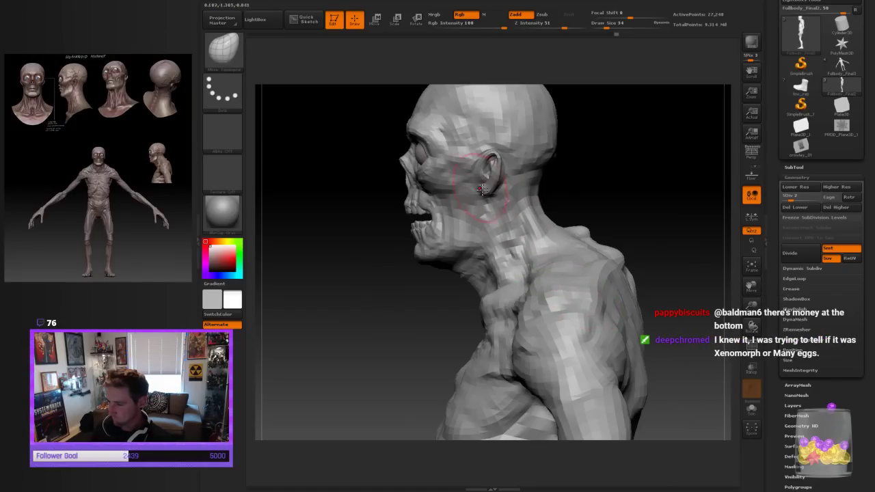
{"action": "key", "text": "["}
{"action": "key", "text": "bracketright"}
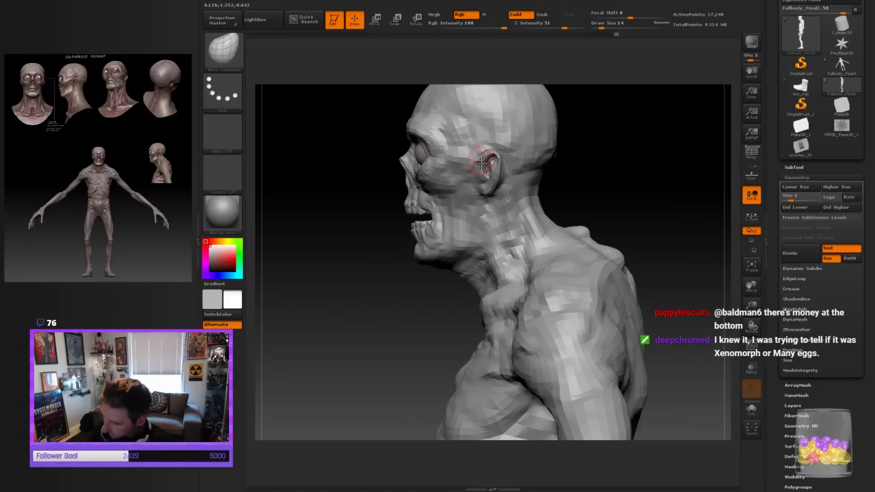
{"action": "key", "text": "bracketleft"}
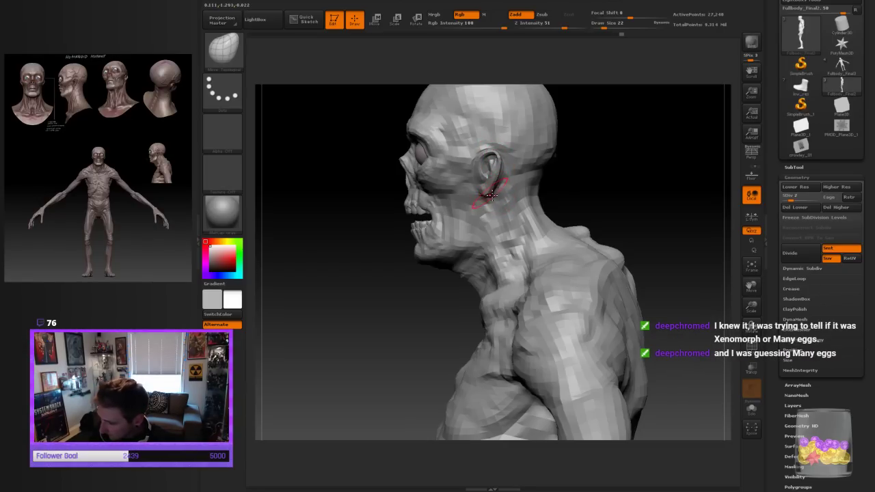
Set the draw size to 34 and adjust the area behind the ears and the sides of the neck from behind
{"action": "mouse_move", "coordinate": [594, 163]}
{"action": "left_mouse_down"}
{"action": "mouse_move", "coordinate": [656, 162]}
{"action": "mouse_move", "coordinate": [652, 203]}
{"action": "left_mouse_up"}
{"action": "key", "text": "bracketright"}
{"action": "mouse_move", "coordinate": [499, 211]}
{"action": "left_mouse_down"}
{"action": "mouse_move", "coordinate": [508, 211]}
{"action": "mouse_move", "coordinate": [504, 177]}
{"action": "left_mouse_up"}
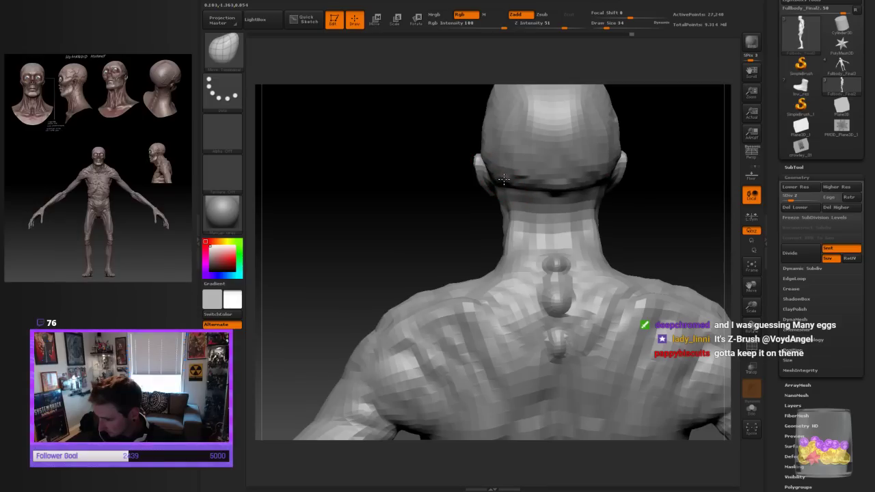
{"action": "left_click_drag", "start_coordinate": [511, 243], "coordinate": [516, 240]}
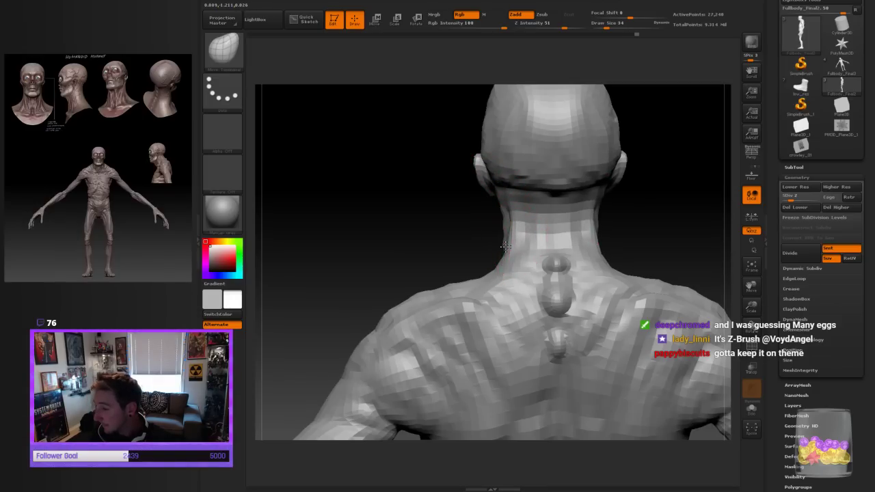
{"action": "left_click_drag", "start_coordinate": [410, 252], "coordinate": [490, 255]}
{"action": "left_click_drag", "start_coordinate": [574, 232], "coordinate": [648, 236]}
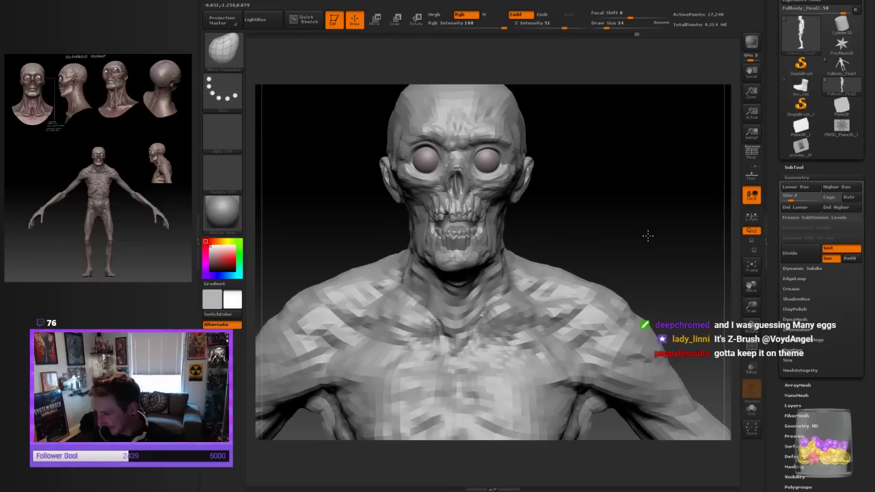
{"action": "mouse_move", "coordinate": [525, 247]}
{"action": "left_mouse_down"}
{"action": "mouse_move", "coordinate": [500, 264]}
{"action": "mouse_move", "coordinate": [542, 230]}
{"action": "mouse_move", "coordinate": [539, 238]}
{"action": "mouse_move", "coordinate": [563, 245]}
{"action": "left_mouse_up"}
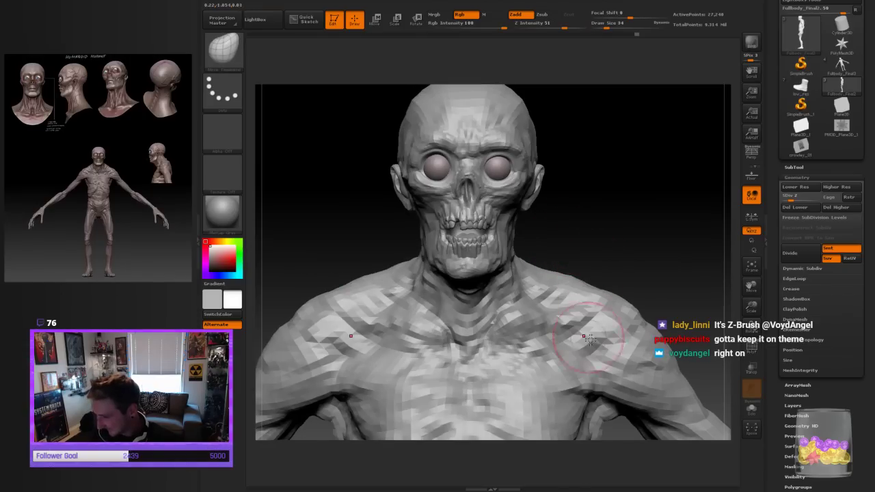
Open the subtool list and refine the nape and neck from the side and from below at draw size 34
{"action": "left_click", "coordinate": [798, 167]}
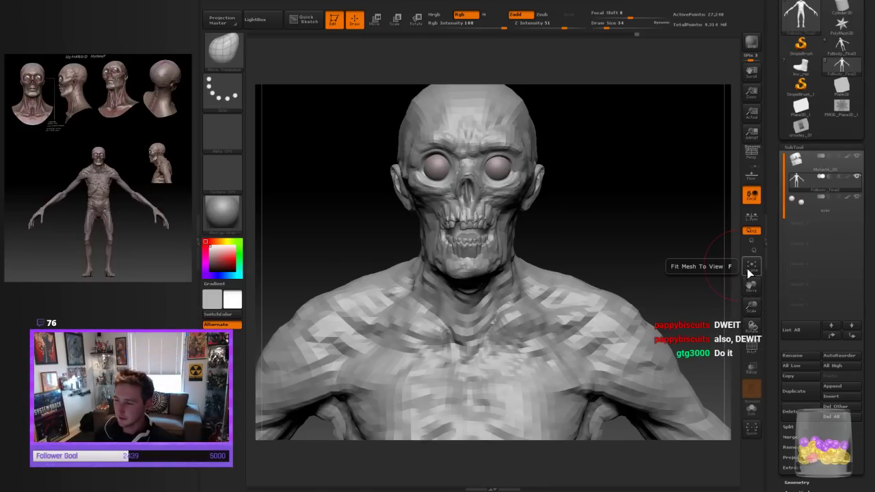
{"action": "mouse_move", "coordinate": [615, 201]}
{"action": "left_mouse_down"}
{"action": "mouse_move", "coordinate": [612, 230]}
{"action": "mouse_move", "coordinate": [650, 236]}
{"action": "mouse_move", "coordinate": [654, 265]}
{"action": "mouse_move", "coordinate": [583, 256]}
{"action": "left_mouse_up"}
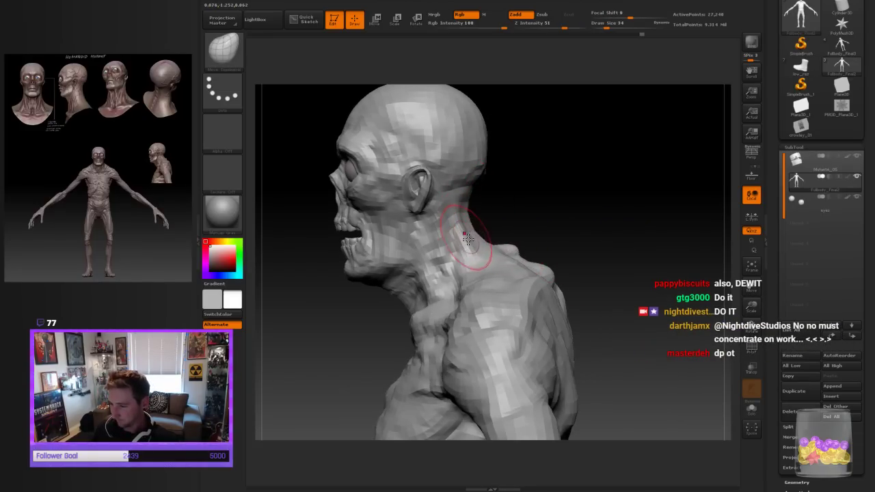
{"action": "left_click_drag", "start_coordinate": [531, 216], "coordinate": [537, 217]}
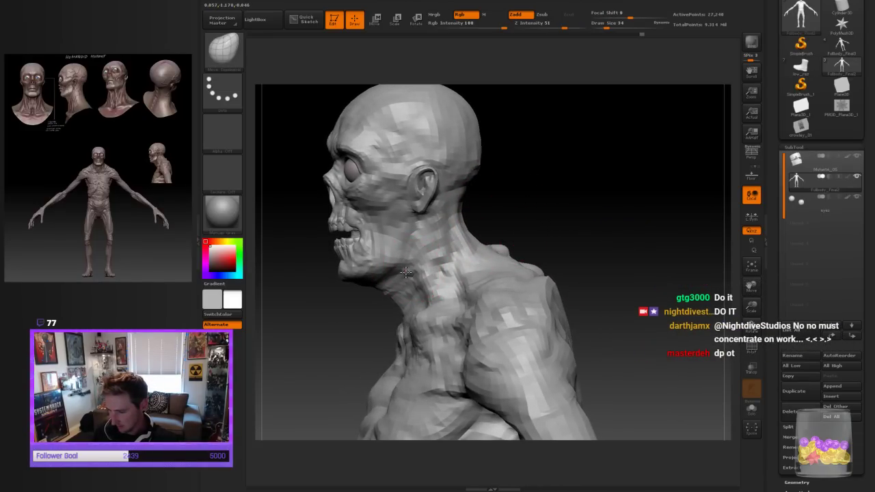
{"action": "mouse_move", "coordinate": [519, 299]}
{"action": "left_mouse_down"}
{"action": "mouse_move", "coordinate": [560, 205]}
{"action": "mouse_move", "coordinate": [546, 219]}
{"action": "mouse_move", "coordinate": [585, 220]}
{"action": "mouse_move", "coordinate": [536, 233]}
{"action": "mouse_move", "coordinate": [556, 212]}
{"action": "mouse_move", "coordinate": [568, 221]}
{"action": "mouse_move", "coordinate": [570, 185]}
{"action": "left_mouse_up"}
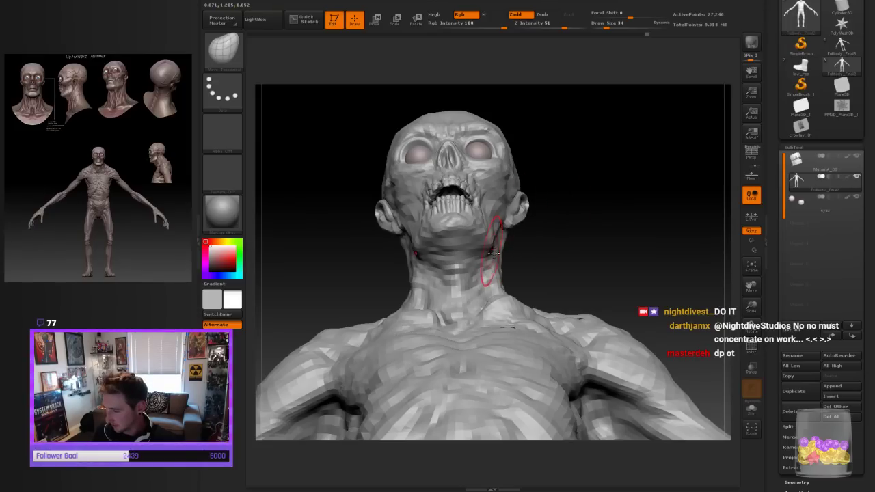
{"action": "mouse_move", "coordinate": [517, 252]}
{"action": "left_mouse_down"}
{"action": "mouse_move", "coordinate": [550, 262]}
{"action": "mouse_move", "coordinate": [545, 247]}
{"action": "mouse_move", "coordinate": [607, 226]}
{"action": "mouse_move", "coordinate": [619, 230]}
{"action": "mouse_move", "coordinate": [660, 305]}
{"action": "left_mouse_up"}
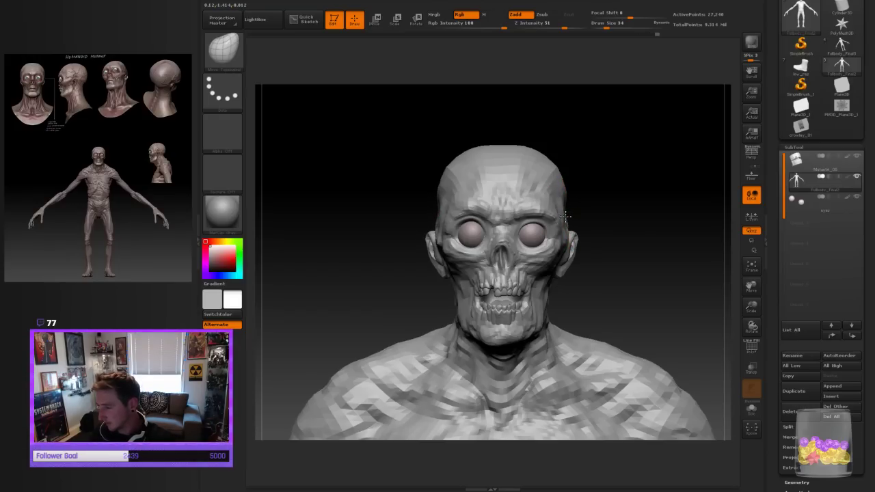
Check the skull's width from the front and refine the side of the neck with the draw size lowered to 26
{"action": "key", "text": "]"}
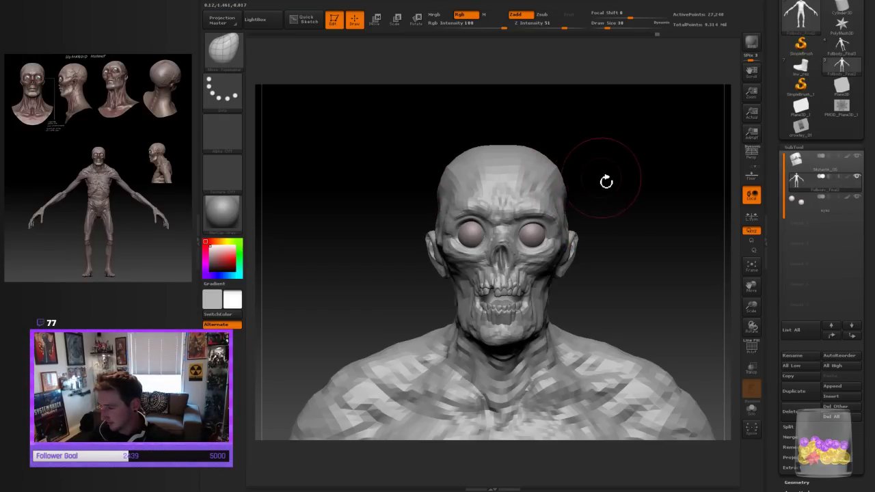
{"action": "mouse_move", "coordinate": [605, 180]}
{"action": "left_mouse_down"}
{"action": "mouse_move", "coordinate": [623, 184]}
{"action": "mouse_move", "coordinate": [662, 144]}
{"action": "mouse_move", "coordinate": [664, 176]}
{"action": "mouse_move", "coordinate": [647, 183]}
{"action": "left_mouse_up"}
{"action": "mouse_move", "coordinate": [612, 312]}
{"action": "left_mouse_down"}
{"action": "mouse_move", "coordinate": [633, 339]}
{"action": "mouse_move", "coordinate": [639, 272]}
{"action": "mouse_move", "coordinate": [619, 234]}
{"action": "left_mouse_up"}
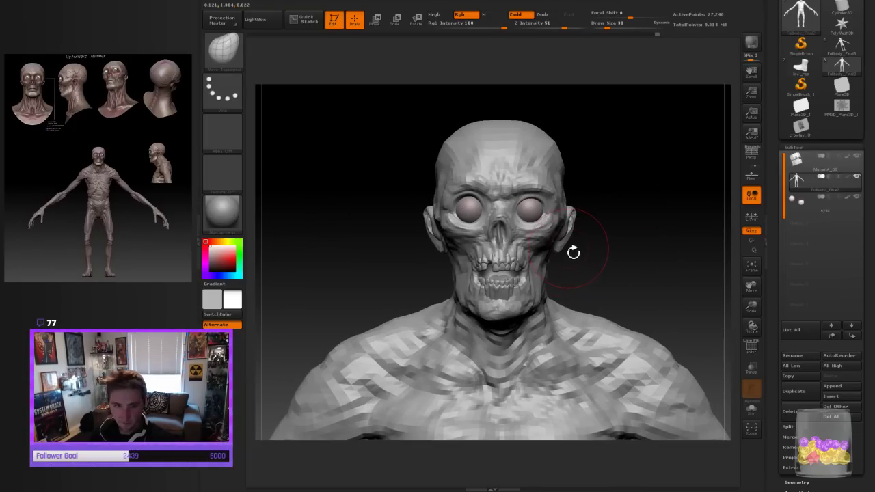
{"action": "key", "text": "["}
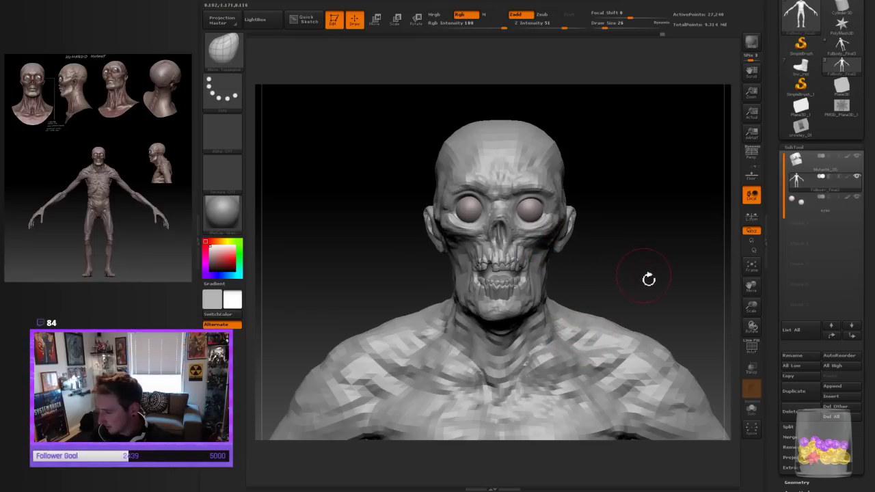
{"action": "left_click_drag", "start_coordinate": [649, 279], "coordinate": [672, 279]}
Select the MutantA_05 subtool and examine the head and neck from several angles
{"action": "left_click", "coordinate": [807, 161]}
{"action": "left_click_drag", "start_coordinate": [605, 332], "coordinate": [630, 328]}
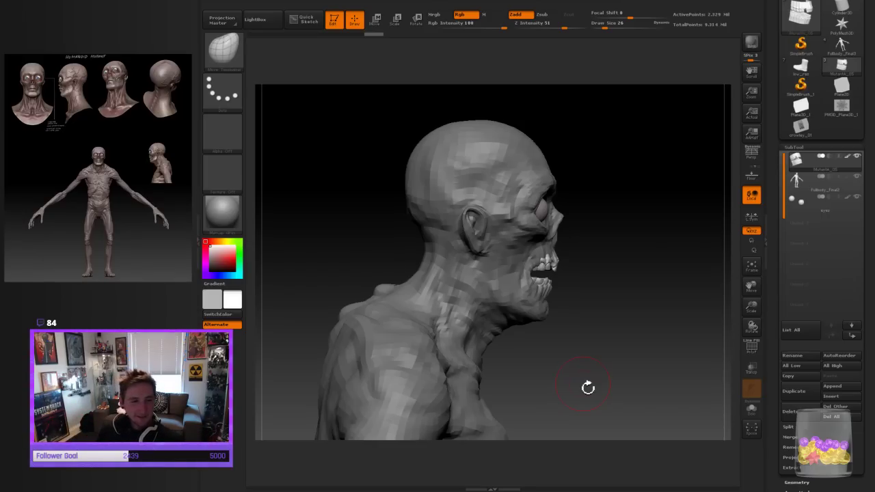
{"action": "left_click_drag", "start_coordinate": [569, 329], "coordinate": [626, 320]}
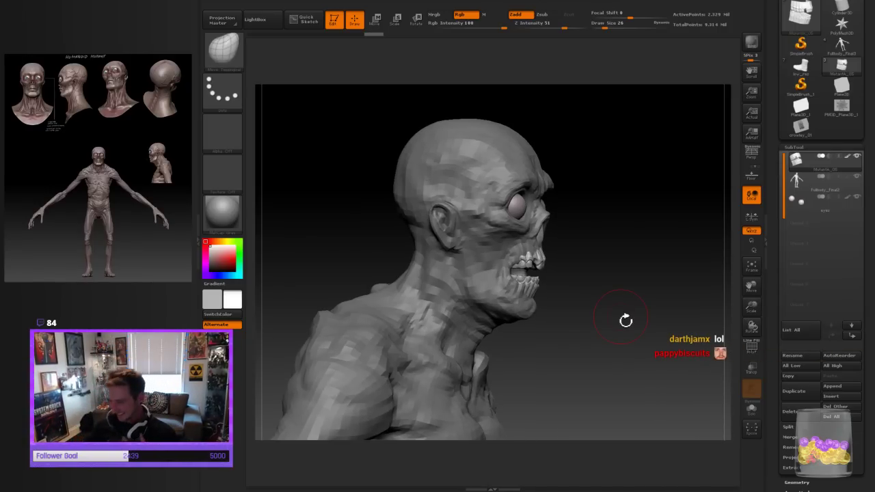
{"action": "left_click_drag", "start_coordinate": [597, 248], "coordinate": [677, 264]}
{"action": "left_click_drag", "start_coordinate": [618, 298], "coordinate": [621, 321]}
{"action": "left_click_drag", "start_coordinate": [623, 409], "coordinate": [618, 312]}
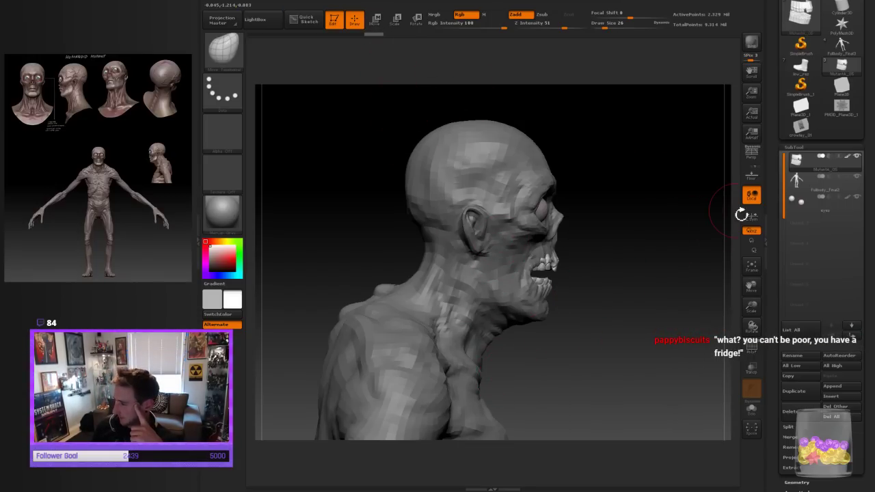
Check the eyes and Fullbody_Final2 subtools, reselect MutantA_05 in profile view and activate the Move transpose tool
{"action": "mouse_move", "coordinate": [804, 162]}
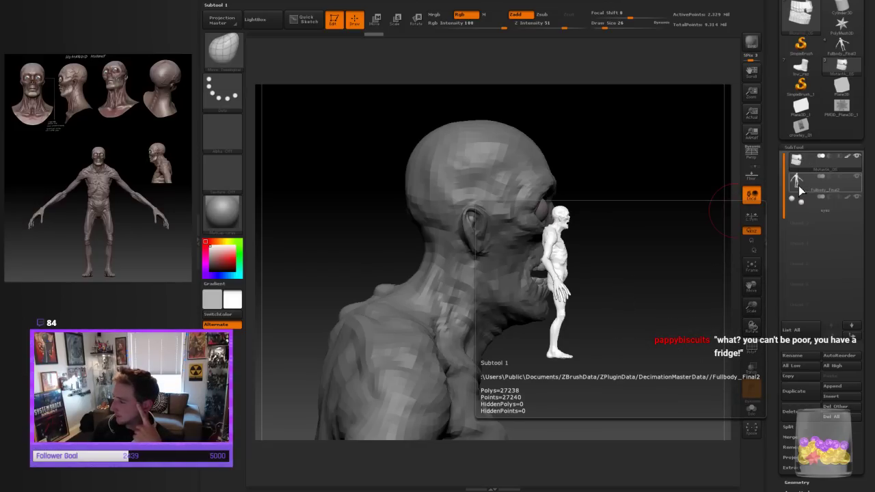
{"action": "mouse_move", "coordinate": [801, 192]}
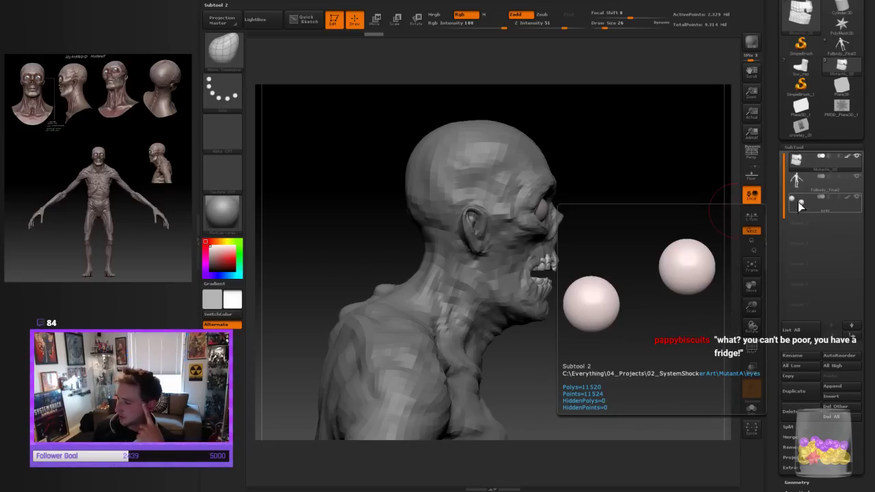
{"action": "left_click_drag", "start_coordinate": [611, 330], "coordinate": [601, 332]}
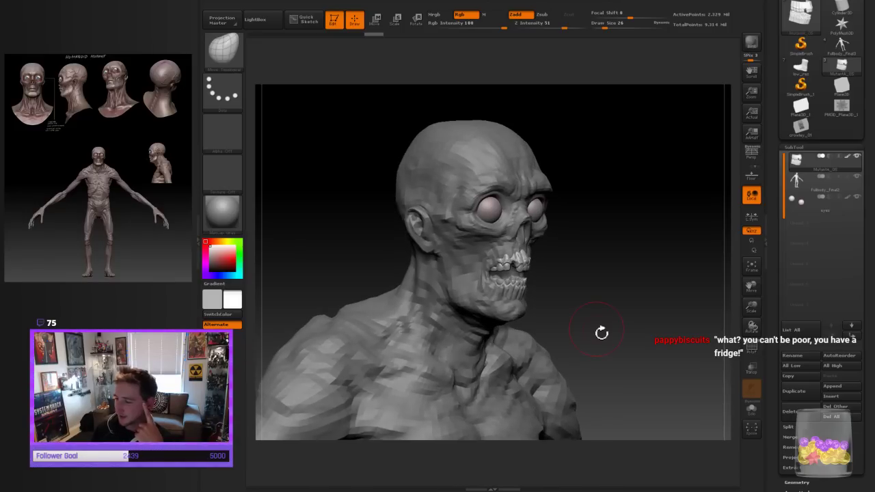
{"action": "left_click", "coordinate": [814, 202]}
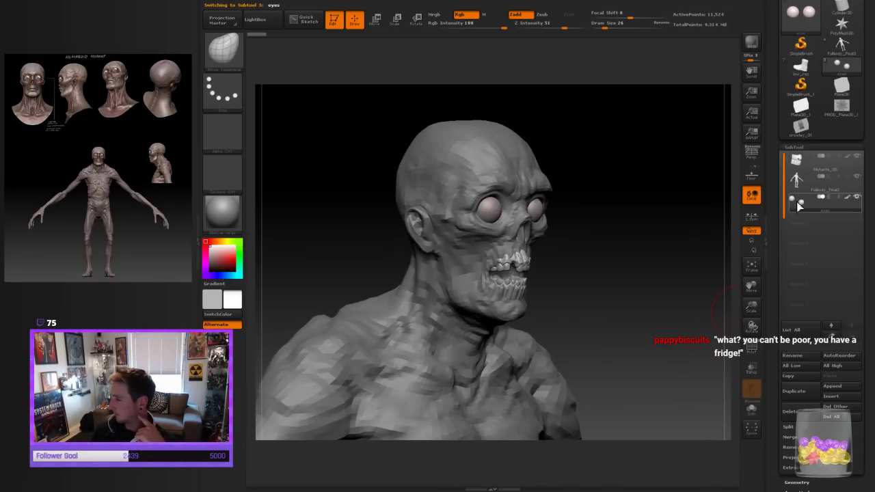
{"action": "left_click", "coordinate": [808, 177]}
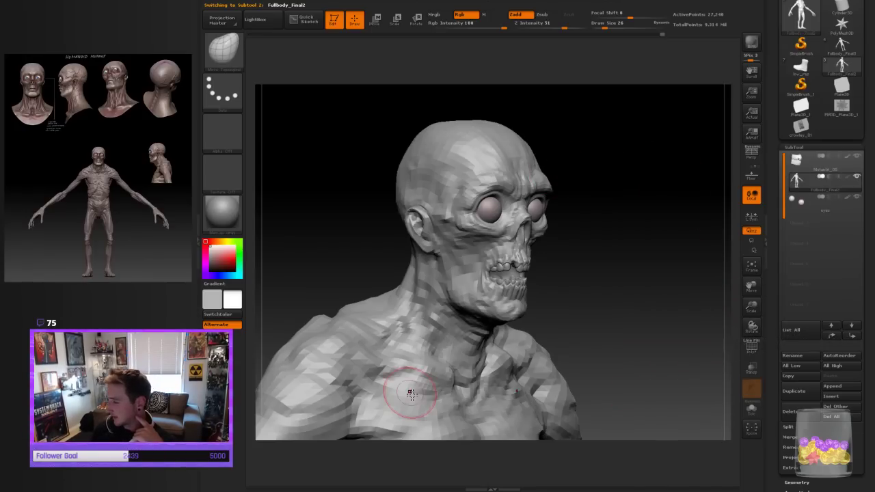
{"action": "left_click", "coordinate": [809, 158]}
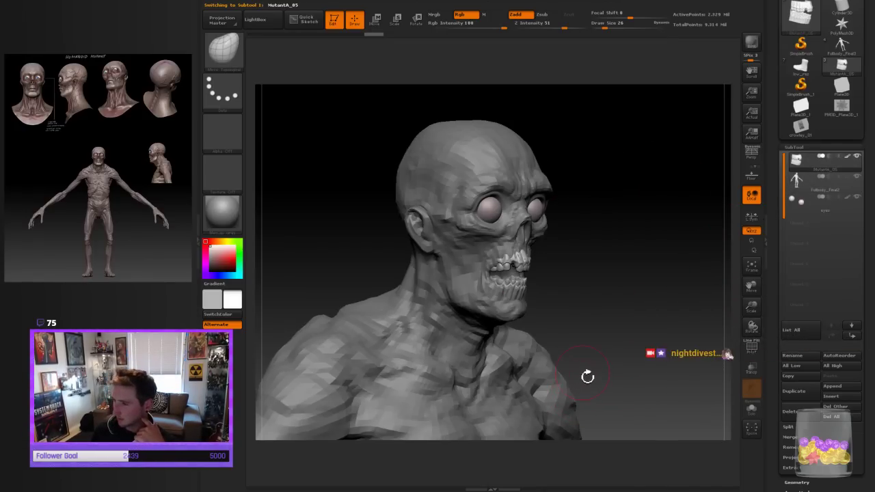
{"action": "left_click_drag", "start_coordinate": [609, 291], "coordinate": [581, 256]}
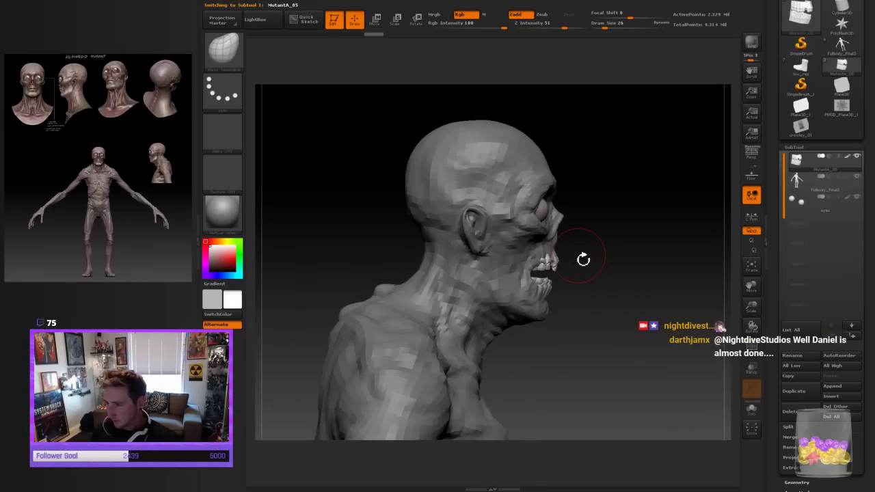
{"action": "key", "text": "w"}
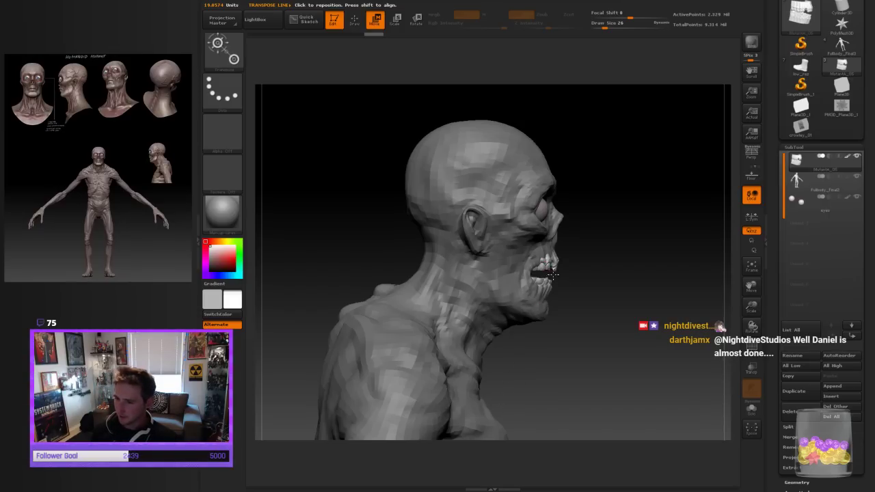
Nudge the MutantA_05 mouth piece backward in profile with a vertical transpose line, check it from the front and resume sculpting at draw size 14
{"action": "mouse_move", "coordinate": [549, 260]}
{"action": "left_mouse_down"}
{"action": "mouse_move", "coordinate": [542, 387]}
{"action": "mouse_move", "coordinate": [642, 311]}
{"action": "mouse_move", "coordinate": [388, 243]}
{"action": "mouse_move", "coordinate": [631, 131]}
{"action": "mouse_move", "coordinate": [595, 341]}
{"action": "mouse_move", "coordinate": [556, 164]}
{"action": "mouse_move", "coordinate": [683, 159]}
{"action": "mouse_move", "coordinate": [552, 392]}
{"action": "mouse_move", "coordinate": [584, 384]}
{"action": "mouse_move", "coordinate": [554, 349]}
{"action": "mouse_move", "coordinate": [542, 400]}
{"action": "mouse_move", "coordinate": [545, 335]}
{"action": "mouse_move", "coordinate": [547, 373]}
{"action": "left_mouse_up"}
{"action": "left_click_drag", "start_coordinate": [548, 317], "coordinate": [544, 319]}
{"action": "left_click_drag", "start_coordinate": [654, 308], "coordinate": [613, 307], "text": "shift"}
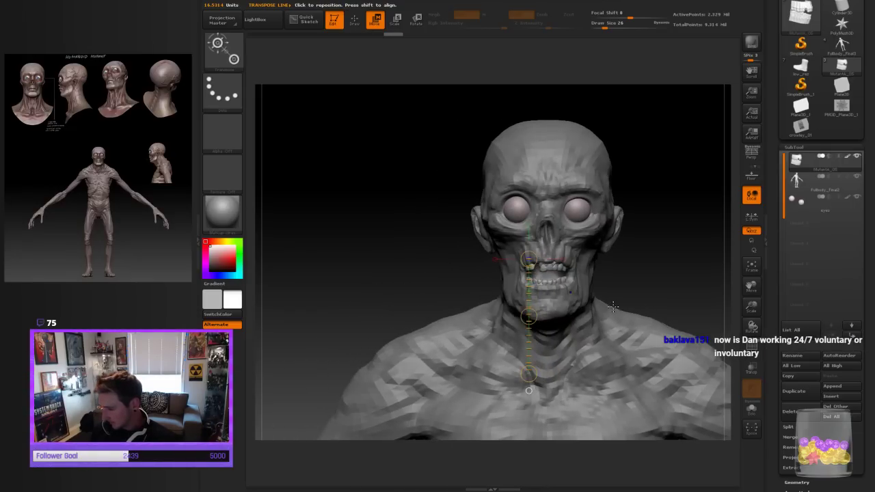
{"action": "mouse_move", "coordinate": [649, 277]}
{"action": "left_mouse_down"}
{"action": "mouse_move", "coordinate": [684, 279]}
{"action": "mouse_move", "coordinate": [638, 280]}
{"action": "left_mouse_up"}
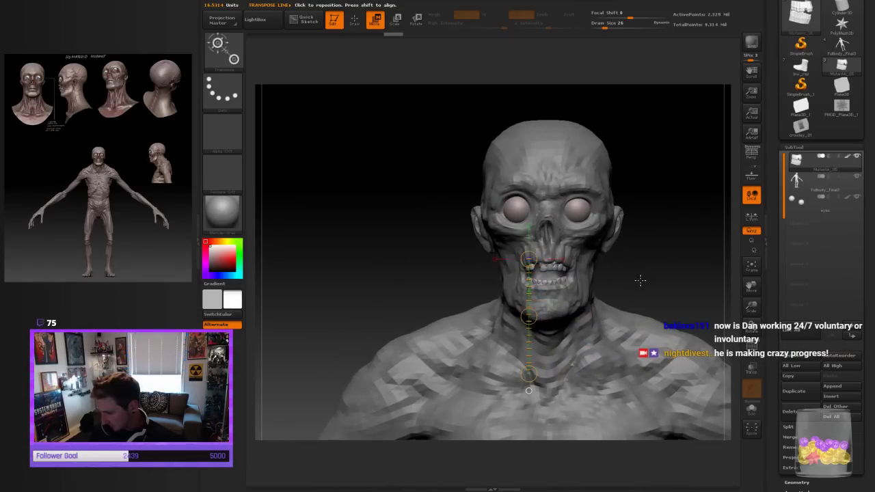
{"action": "key", "text": "q"}
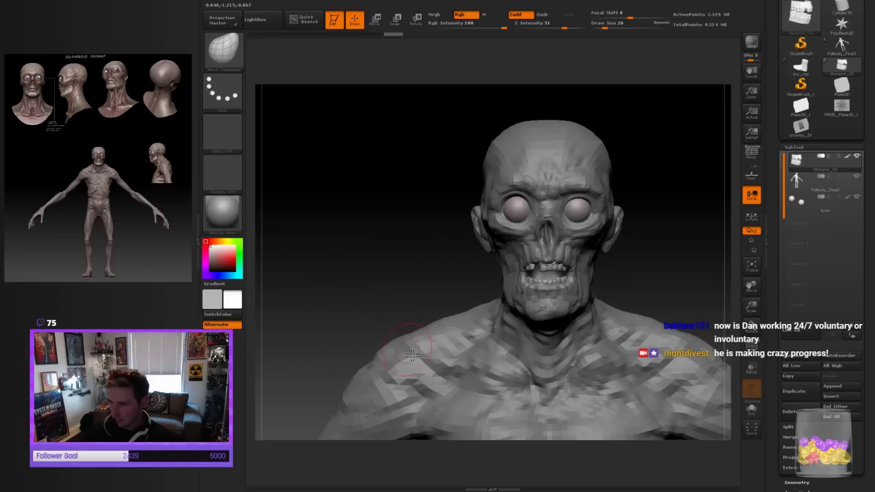
{"action": "key", "text": "bracketleft"}
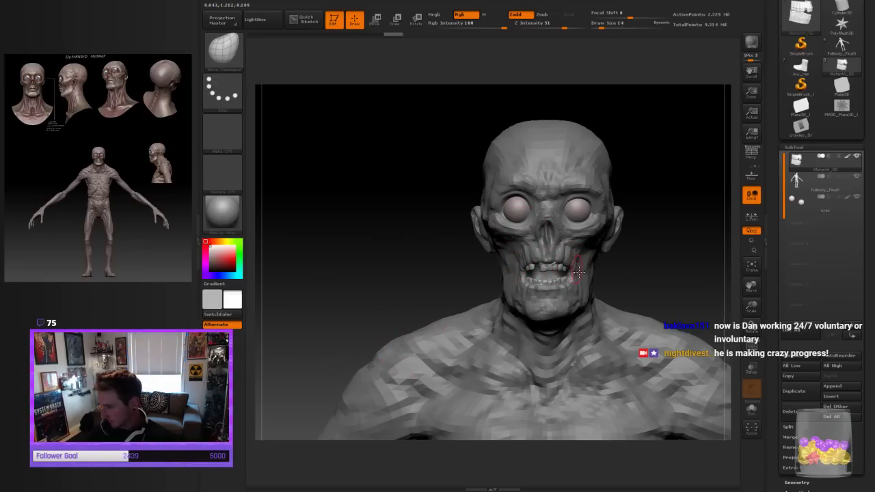
{"action": "left_click_drag", "start_coordinate": [650, 274], "coordinate": [635, 277]}
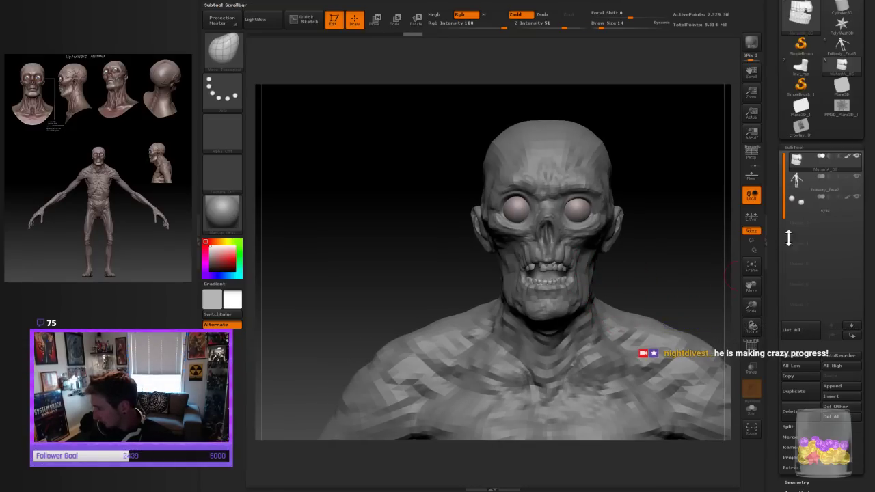
Select the Fullbody_Final2 subtool and adjust the cheeks and jaw sides, raising the draw size to 30
{"action": "left_click", "coordinate": [810, 183]}
{"action": "mouse_move", "coordinate": [675, 283]}
{"action": "left_mouse_down"}
{"action": "mouse_move", "coordinate": [612, 260]}
{"action": "mouse_move", "coordinate": [624, 268]}
{"action": "mouse_move", "coordinate": [617, 268]}
{"action": "left_mouse_up"}
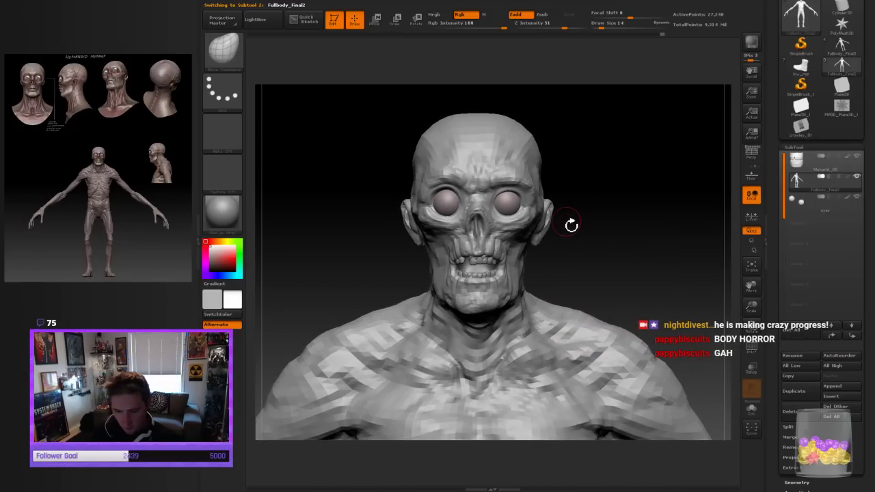
{"action": "key", "text": "bracketright"}
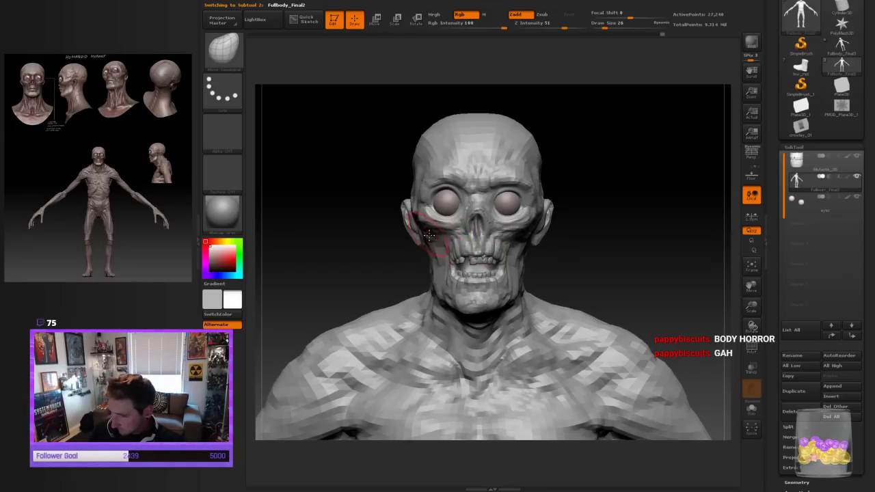
{"action": "left_click_drag", "start_coordinate": [442, 234], "coordinate": [441, 235]}
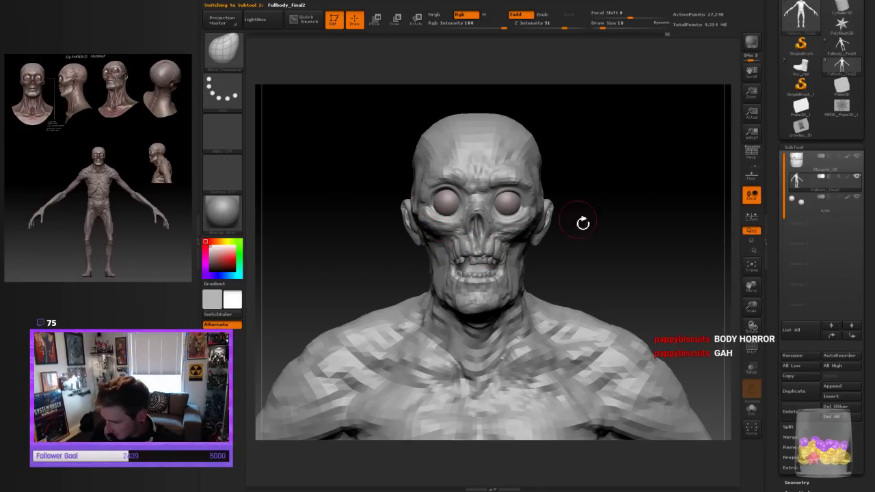
{"action": "left_click_drag", "start_coordinate": [520, 237], "coordinate": [526, 239]}
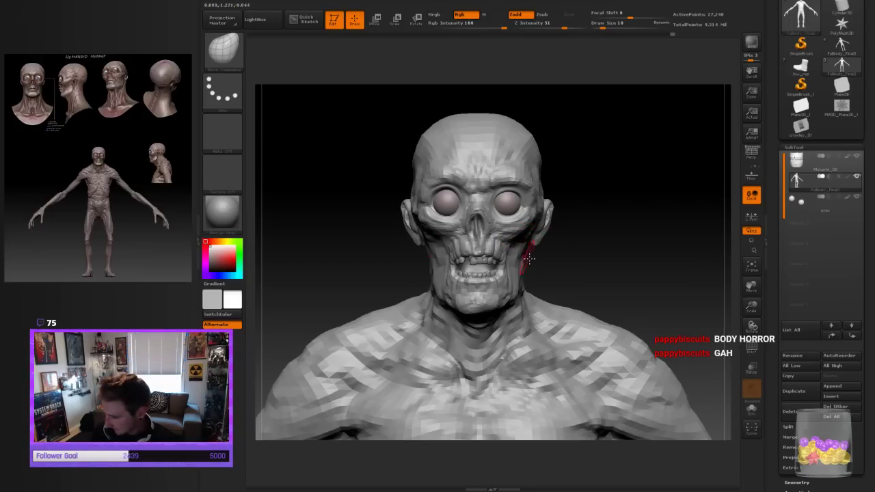
{"action": "key", "text": "bracketright"}
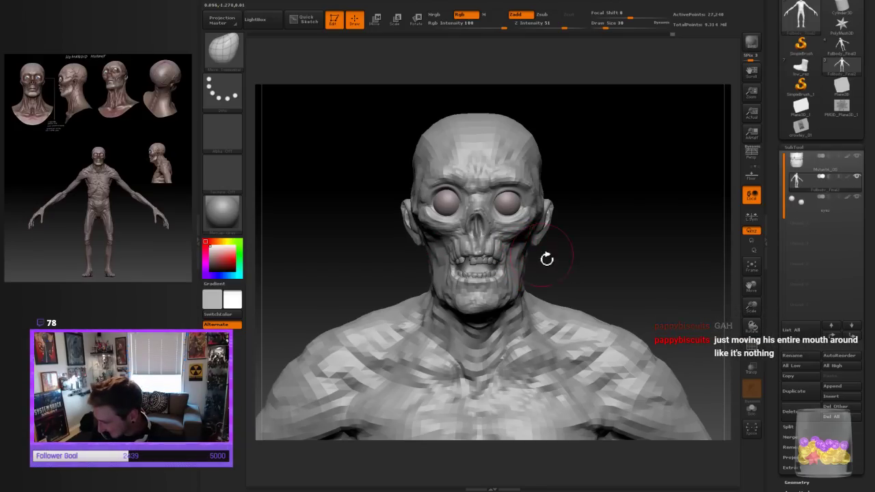
{"action": "mouse_move", "coordinate": [546, 258]}
{"action": "left_mouse_down"}
{"action": "mouse_move", "coordinate": [592, 203]}
{"action": "mouse_move", "coordinate": [541, 214]}
{"action": "left_mouse_up"}
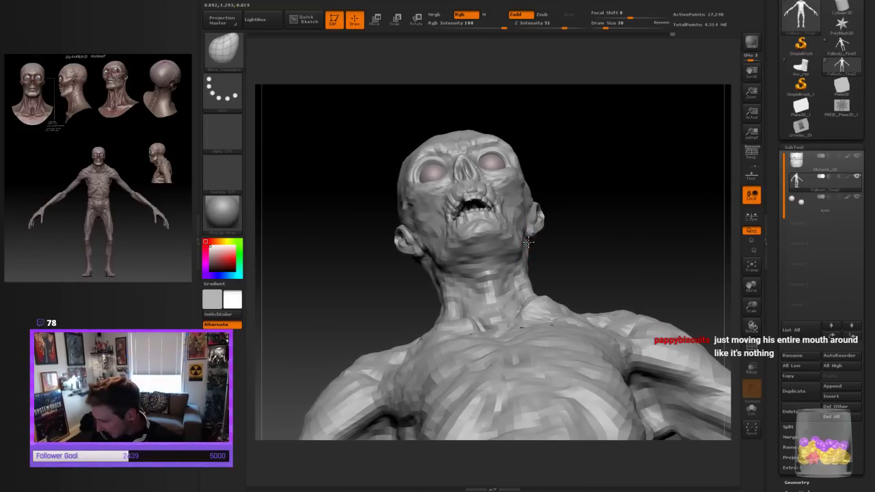
{"action": "mouse_move", "coordinate": [588, 248]}
{"action": "left_mouse_down"}
{"action": "mouse_move", "coordinate": [601, 246]}
{"action": "mouse_move", "coordinate": [599, 266]}
{"action": "left_mouse_up"}
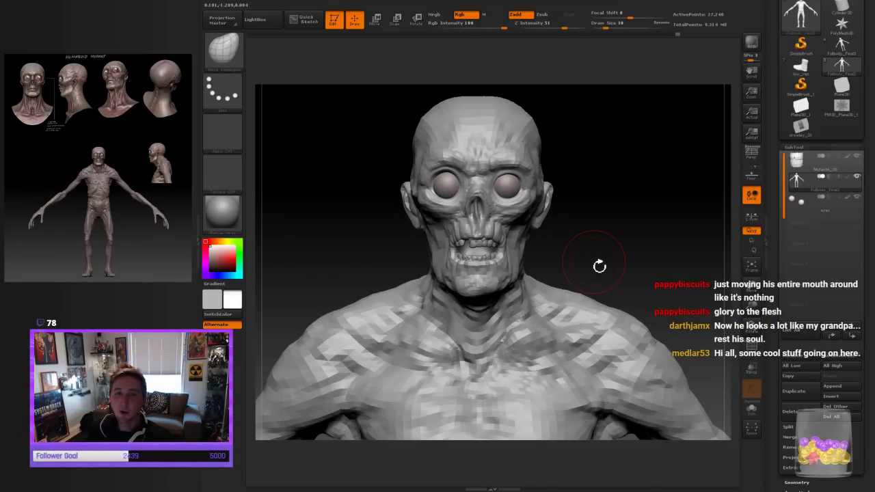
Reduce the draw size to 7 and mask the earlobe and ear in a close side view
{"action": "left_click_drag", "start_coordinate": [599, 266], "coordinate": [611, 201]}
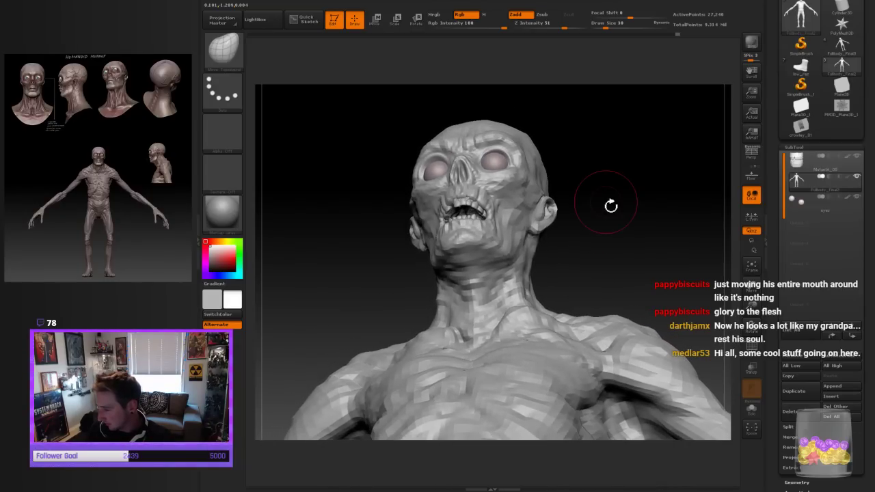
{"action": "mouse_move", "coordinate": [627, 256]}
{"action": "left_mouse_down"}
{"action": "mouse_move", "coordinate": [621, 223]}
{"action": "mouse_move", "coordinate": [531, 235]}
{"action": "mouse_move", "coordinate": [660, 231]}
{"action": "left_mouse_up"}
{"action": "left_click_drag", "start_coordinate": [751, 307], "coordinate": [607, 262]}
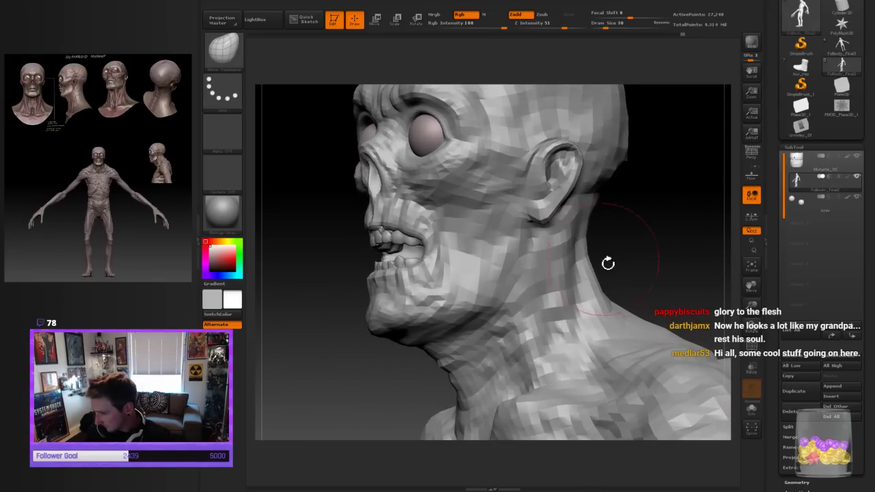
{"action": "key", "text": "bracketleft"}
{"action": "key", "text": "bracketleft"}
{"action": "key", "text": "bracketleft"}
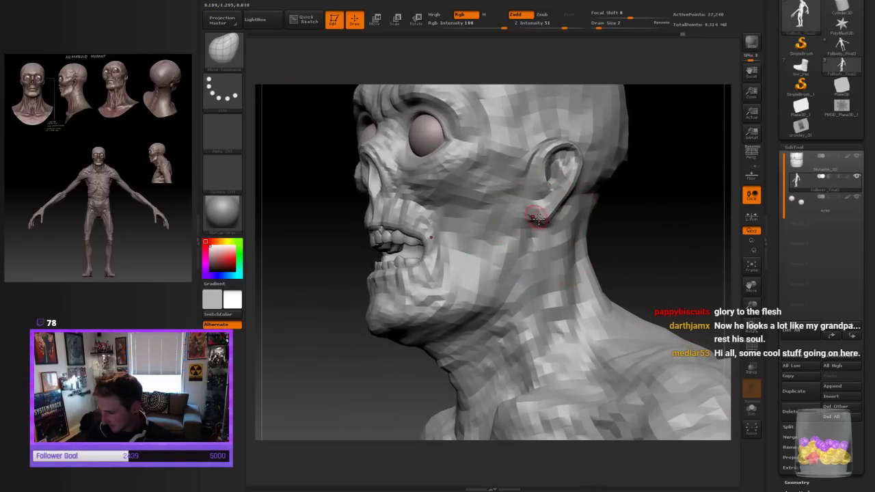
{"action": "key", "text": "ctrl"}
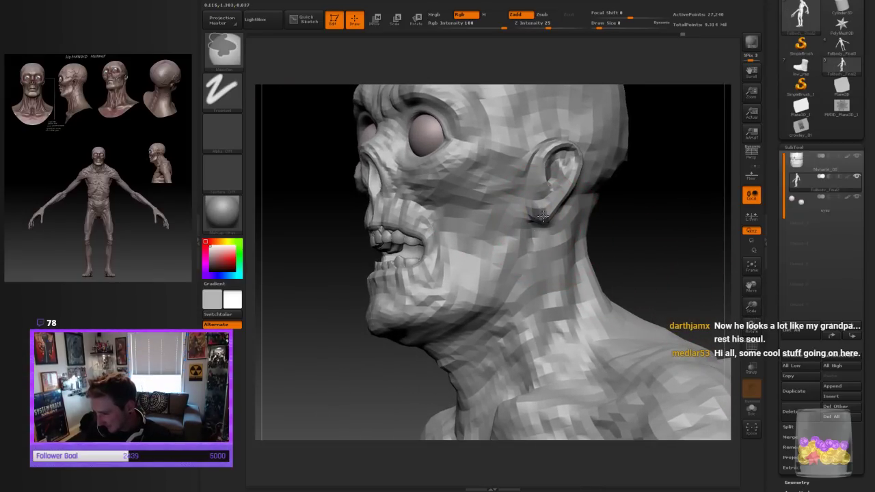
{"action": "mouse_move", "coordinate": [542, 216]}
{"action": "left_mouse_down", "text": "ctrl"}
{"action": "mouse_move", "coordinate": [535, 213]}
{"action": "mouse_move", "coordinate": [552, 202]}
{"action": "mouse_move", "coordinate": [532, 196]}
{"action": "mouse_move", "coordinate": [562, 173]}
{"action": "mouse_move", "coordinate": [537, 179]}
{"action": "left_mouse_up", "text": "ctrl"}
Smooth the area behind the jaw next to the ear from below, and clear the mask
{"action": "mouse_move", "coordinate": [660, 179]}
{"action": "left_mouse_down"}
{"action": "mouse_move", "coordinate": [651, 191]}
{"action": "mouse_move", "coordinate": [663, 192]}
{"action": "mouse_move", "coordinate": [639, 237]}
{"action": "mouse_move", "coordinate": [593, 226]}
{"action": "mouse_move", "coordinate": [530, 274]}
{"action": "left_mouse_up"}
{"action": "mouse_move", "coordinate": [547, 236]}
{"action": "left_mouse_down"}
{"action": "mouse_move", "coordinate": [570, 225]}
{"action": "mouse_move", "coordinate": [568, 215]}
{"action": "mouse_move", "coordinate": [521, 235]}
{"action": "mouse_move", "coordinate": [572, 225]}
{"action": "mouse_move", "coordinate": [526, 238]}
{"action": "mouse_move", "coordinate": [607, 260]}
{"action": "mouse_move", "coordinate": [597, 227]}
{"action": "mouse_move", "coordinate": [526, 237]}
{"action": "left_mouse_up"}
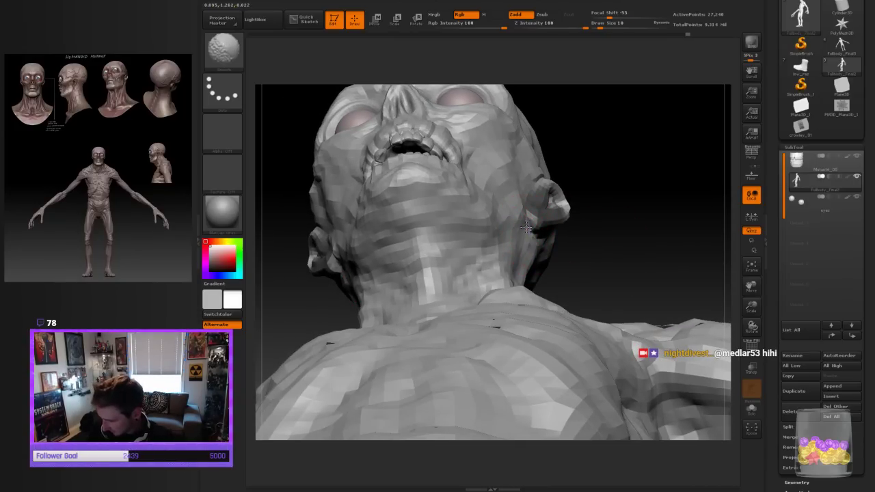
{"action": "mouse_move", "coordinate": [531, 244]}
{"action": "left_mouse_down"}
{"action": "mouse_move", "coordinate": [595, 253]}
{"action": "mouse_move", "coordinate": [586, 262]}
{"action": "left_mouse_up"}
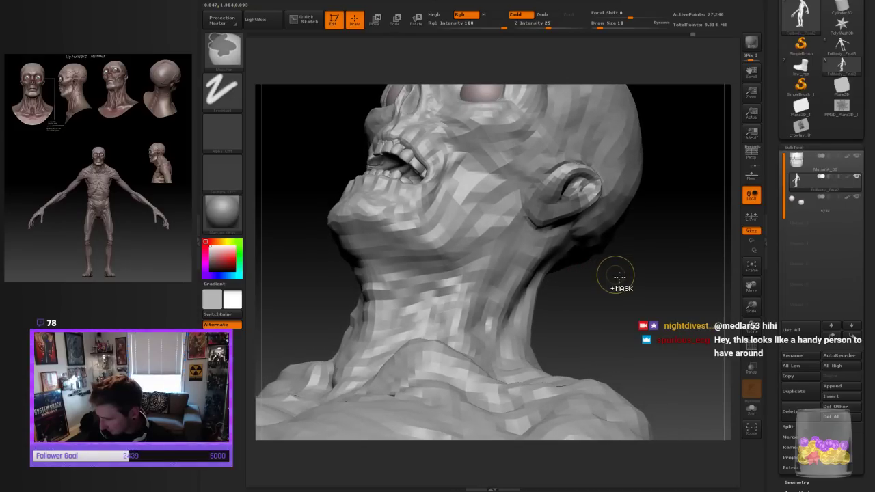
{"action": "mouse_move", "coordinate": [667, 285]}
{"action": "left_mouse_down"}
{"action": "mouse_move", "coordinate": [663, 266]}
{"action": "mouse_move", "coordinate": [664, 302]}
{"action": "mouse_move", "coordinate": [674, 277]}
{"action": "mouse_move", "coordinate": [644, 242]}
{"action": "mouse_move", "coordinate": [752, 282]}
{"action": "mouse_move", "coordinate": [747, 307]}
{"action": "mouse_move", "coordinate": [629, 275]}
{"action": "left_mouse_up"}
{"action": "left_click_drag", "start_coordinate": [594, 313], "coordinate": [580, 357], "text": "alt"}
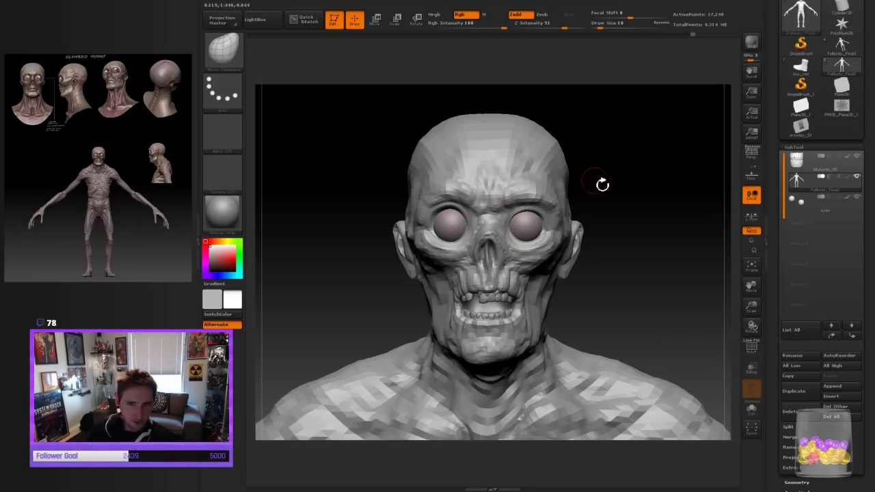
Refine the face and jaw from the front and three-quarter views with a Move brush at draw size 22
{"action": "key", "text": "d"}
{"action": "key", "text": "shift+d"}
{"action": "key", "text": "b"}
{"action": "key", "text": "m"}
{"action": "key", "text": "e"}
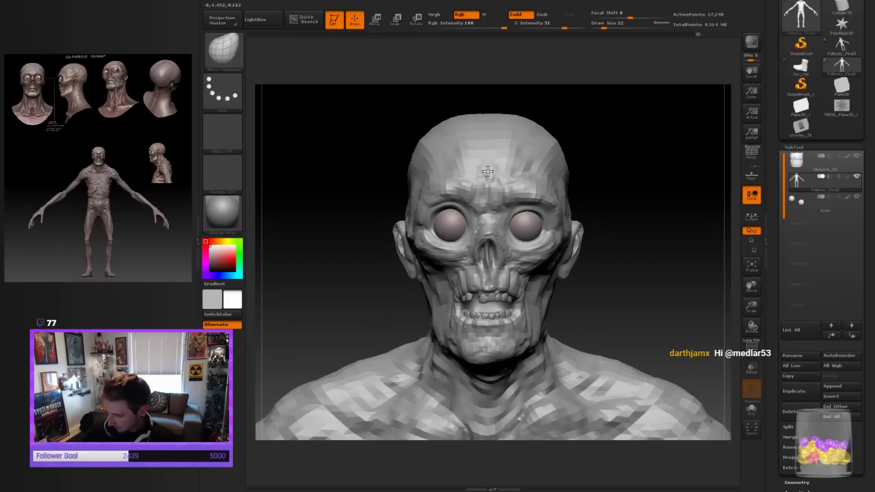
{"action": "left_click_drag", "start_coordinate": [667, 294], "coordinate": [643, 310]}
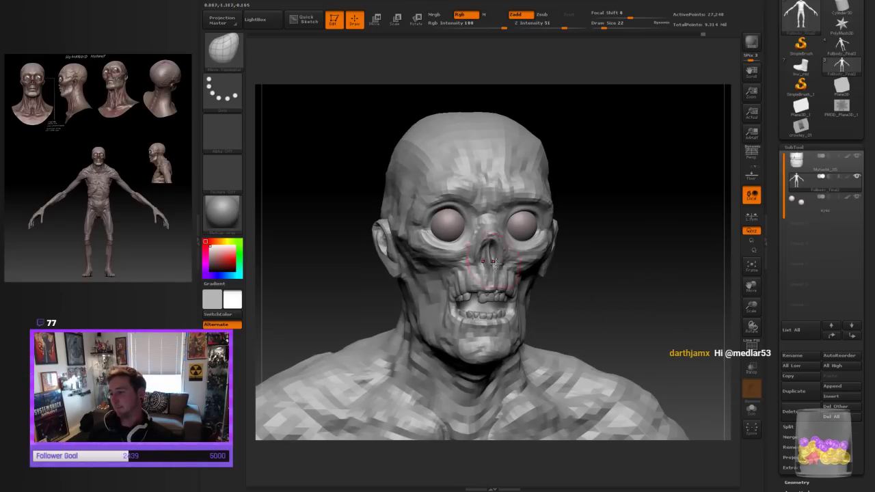
{"action": "left_click_drag", "start_coordinate": [585, 287], "coordinate": [552, 270]}
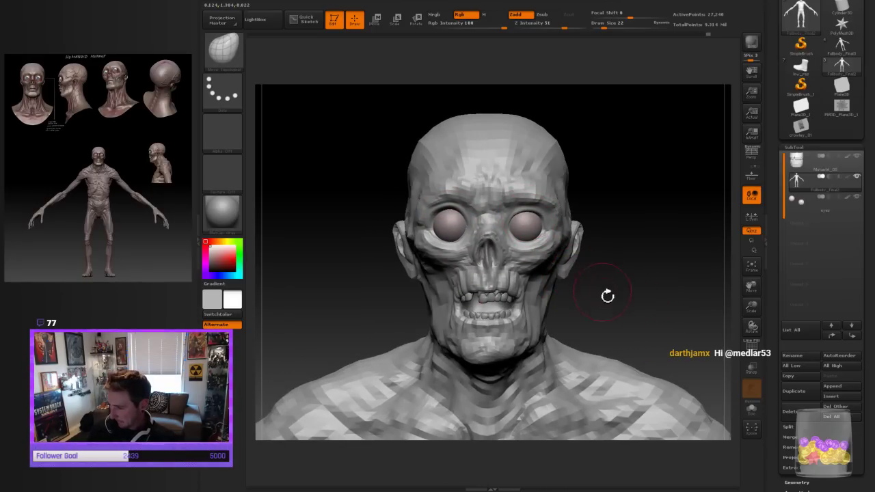
{"action": "left_click_drag", "start_coordinate": [625, 296], "coordinate": [647, 291]}
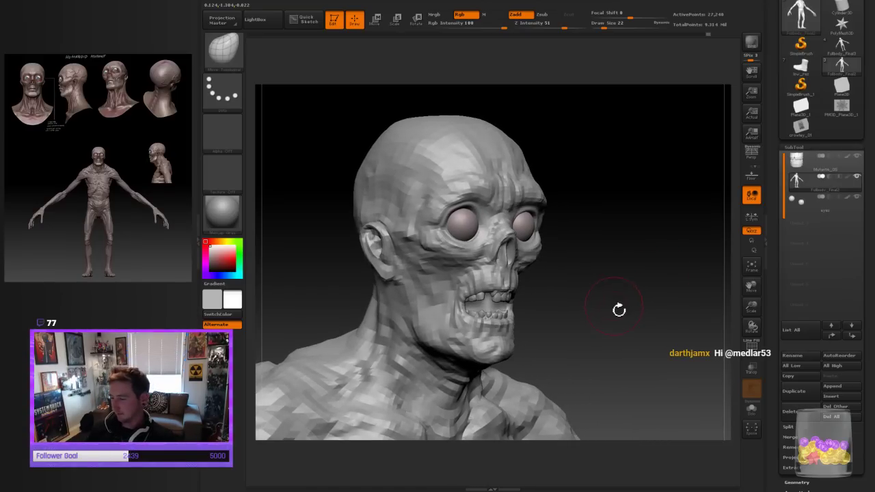
{"action": "mouse_move", "coordinate": [617, 307]}
{"action": "left_mouse_down"}
{"action": "mouse_move", "coordinate": [634, 312]}
{"action": "mouse_move", "coordinate": [601, 321]}
{"action": "left_mouse_up"}
{"action": "mouse_move", "coordinate": [535, 312]}
{"action": "left_mouse_down"}
{"action": "mouse_move", "coordinate": [565, 315]}
{"action": "mouse_move", "coordinate": [629, 267]}
{"action": "mouse_move", "coordinate": [665, 273]}
{"action": "mouse_move", "coordinate": [651, 274]}
{"action": "mouse_move", "coordinate": [623, 339]}
{"action": "left_mouse_up"}
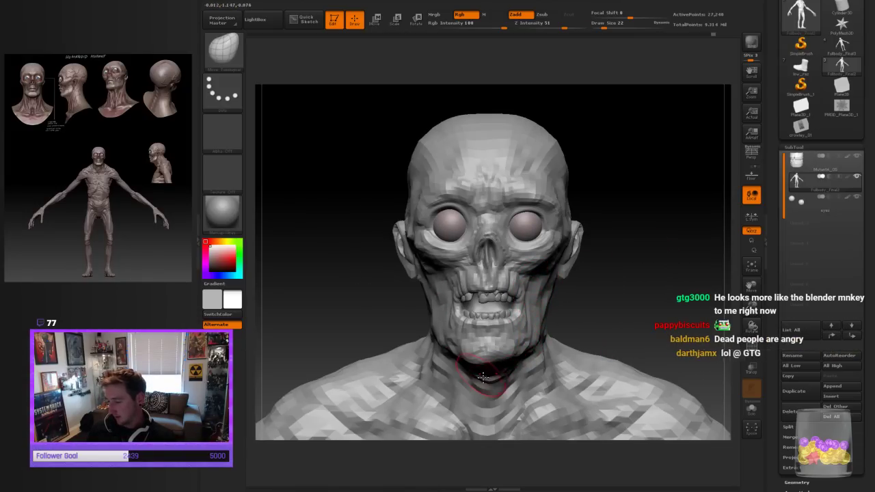
{"action": "mouse_move", "coordinate": [621, 317]}
{"action": "left_mouse_down"}
{"action": "mouse_move", "coordinate": [666, 316]}
{"action": "mouse_move", "coordinate": [634, 297]}
{"action": "mouse_move", "coordinate": [539, 302]}
{"action": "left_mouse_up"}
{"action": "left_click_drag", "start_coordinate": [652, 284], "coordinate": [695, 301], "text": "shift"}
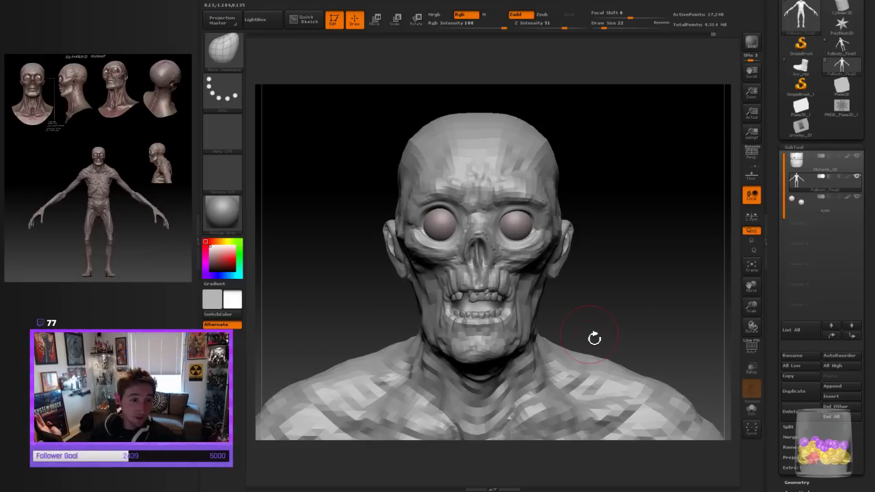
Adjust the brow and outer eye sockets from the front with the draw size raised to 30
{"action": "mouse_move", "coordinate": [594, 338]}
{"action": "left_mouse_down"}
{"action": "mouse_move", "coordinate": [677, 320]}
{"action": "mouse_move", "coordinate": [603, 341]}
{"action": "left_mouse_up"}
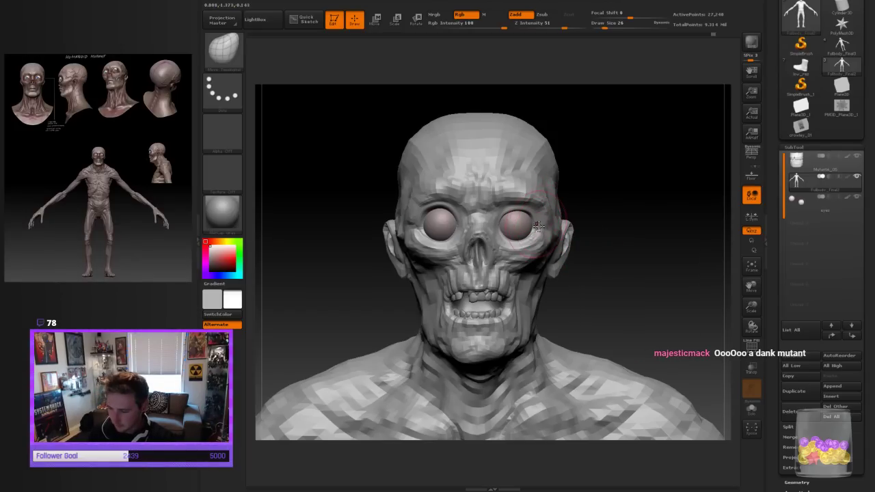
{"action": "key", "text": "bracketright"}
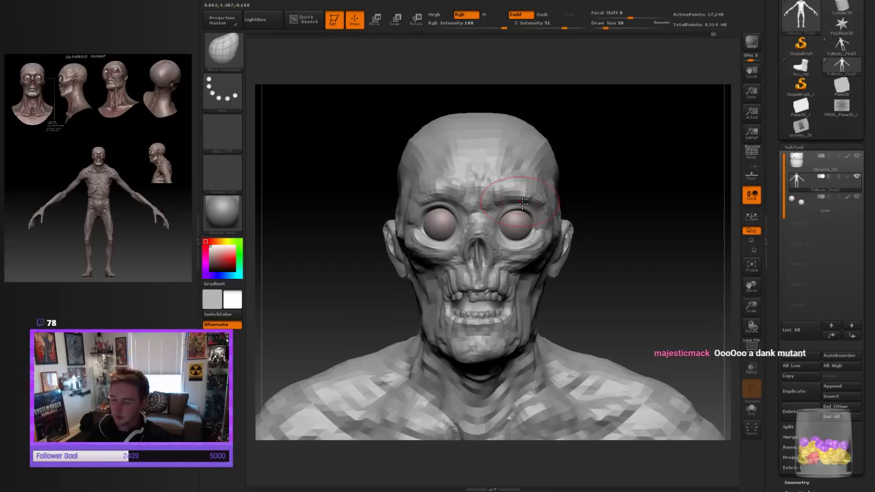
{"action": "mouse_move", "coordinate": [608, 249]}
{"action": "left_mouse_down"}
{"action": "mouse_move", "coordinate": [545, 241]}
{"action": "mouse_move", "coordinate": [605, 219]}
{"action": "mouse_move", "coordinate": [559, 249]}
{"action": "mouse_move", "coordinate": [629, 225]}
{"action": "mouse_move", "coordinate": [638, 250]}
{"action": "left_mouse_up"}
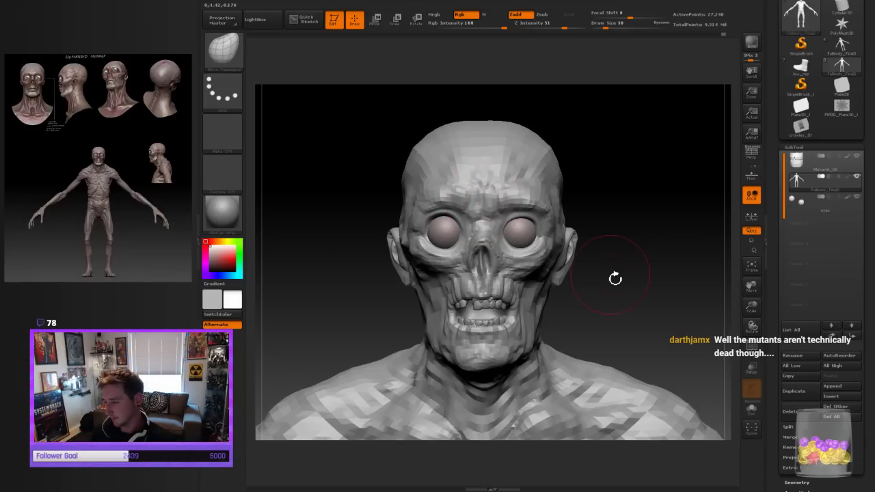
Refine the face's profile around the eye socket, mouth and chin at draw sizes 14 and 22, checking it from the front
{"action": "mouse_move", "coordinate": [617, 280]}
{"action": "left_mouse_down"}
{"action": "mouse_move", "coordinate": [625, 279]}
{"action": "mouse_move", "coordinate": [610, 287]}
{"action": "mouse_move", "coordinate": [656, 299]}
{"action": "mouse_move", "coordinate": [642, 287]}
{"action": "mouse_move", "coordinate": [497, 267]}
{"action": "left_mouse_up"}
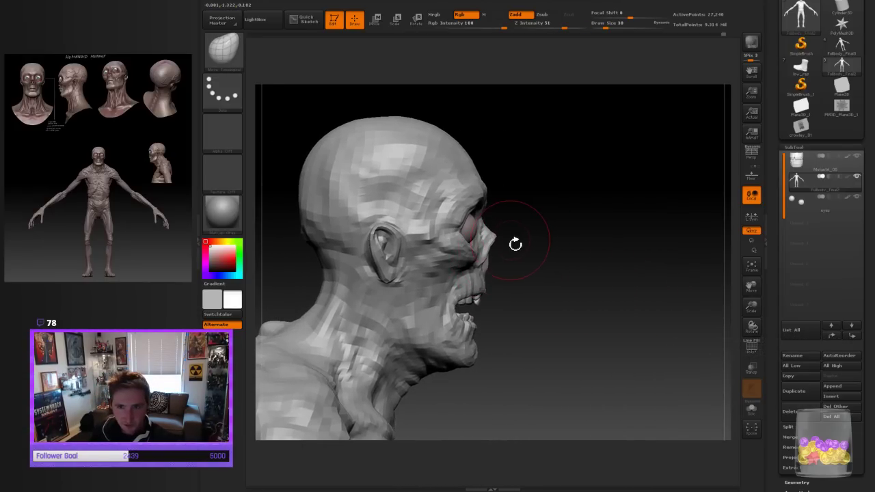
{"action": "key", "text": "bracketleft"}
{"action": "mouse_move", "coordinate": [490, 263]}
{"action": "left_mouse_down"}
{"action": "mouse_move", "coordinate": [498, 255]}
{"action": "mouse_move", "coordinate": [508, 267]}
{"action": "mouse_move", "coordinate": [501, 271]}
{"action": "mouse_move", "coordinate": [541, 256]}
{"action": "mouse_move", "coordinate": [602, 263]}
{"action": "mouse_move", "coordinate": [556, 280]}
{"action": "mouse_move", "coordinate": [568, 283]}
{"action": "mouse_move", "coordinate": [533, 277]}
{"action": "left_mouse_up"}
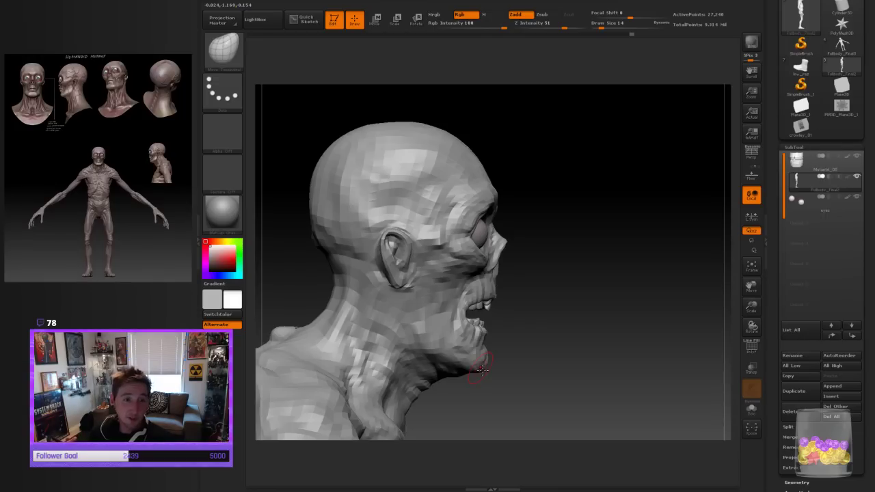
{"action": "mouse_move", "coordinate": [523, 326]}
{"action": "left_mouse_down"}
{"action": "mouse_move", "coordinate": [599, 312]}
{"action": "mouse_move", "coordinate": [605, 330]}
{"action": "left_mouse_up"}
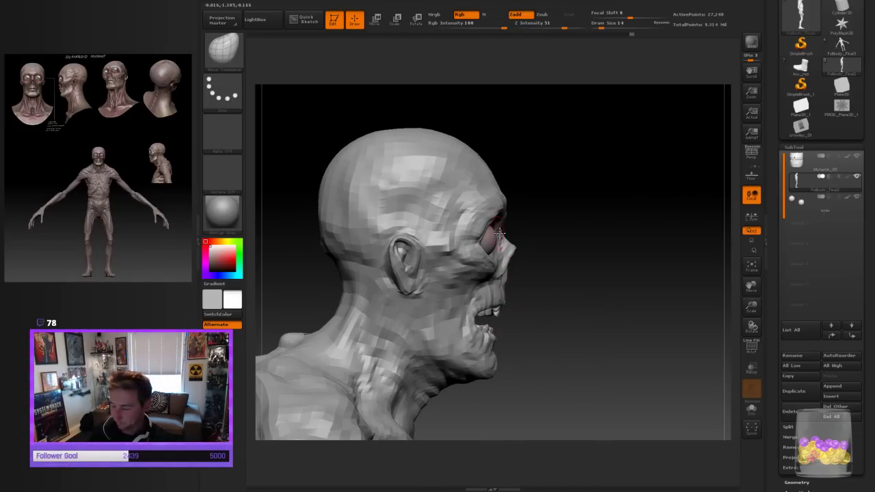
{"action": "key", "text": "bracketright"}
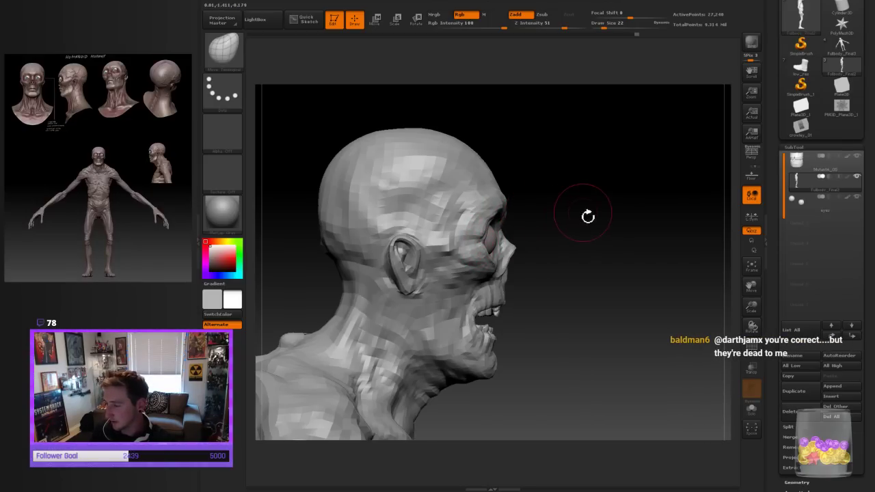
{"action": "mouse_move", "coordinate": [585, 215]}
{"action": "left_mouse_down"}
{"action": "mouse_move", "coordinate": [617, 207]}
{"action": "mouse_move", "coordinate": [650, 228]}
{"action": "mouse_move", "coordinate": [647, 296]}
{"action": "mouse_move", "coordinate": [634, 303]}
{"action": "left_mouse_up"}
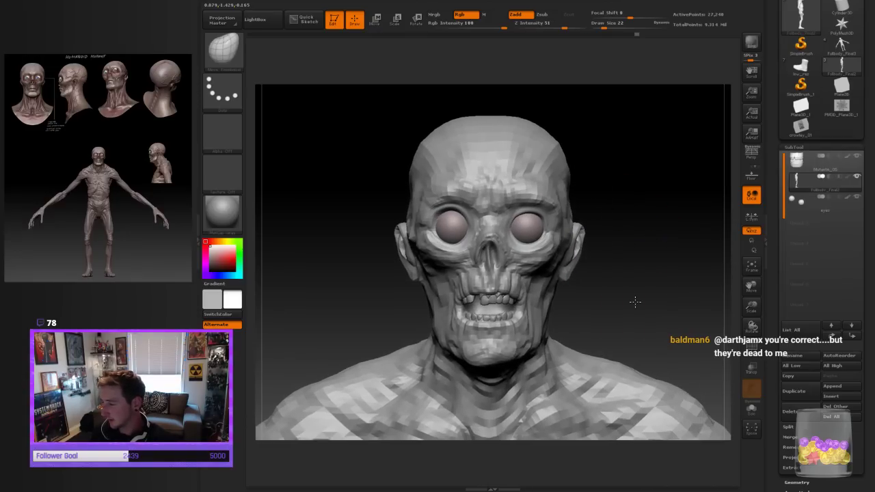
{"action": "left_click_drag", "start_coordinate": [757, 307], "coordinate": [758, 315]}
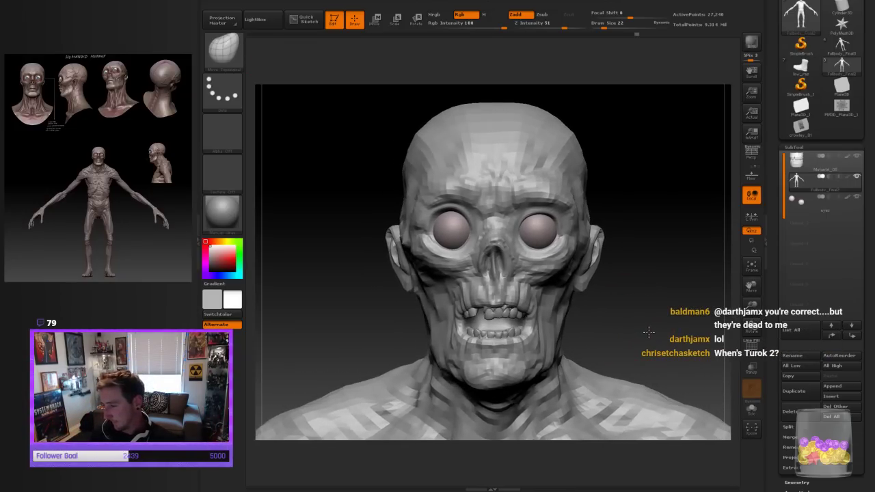
{"action": "left_click_drag", "start_coordinate": [674, 347], "coordinate": [543, 313]}
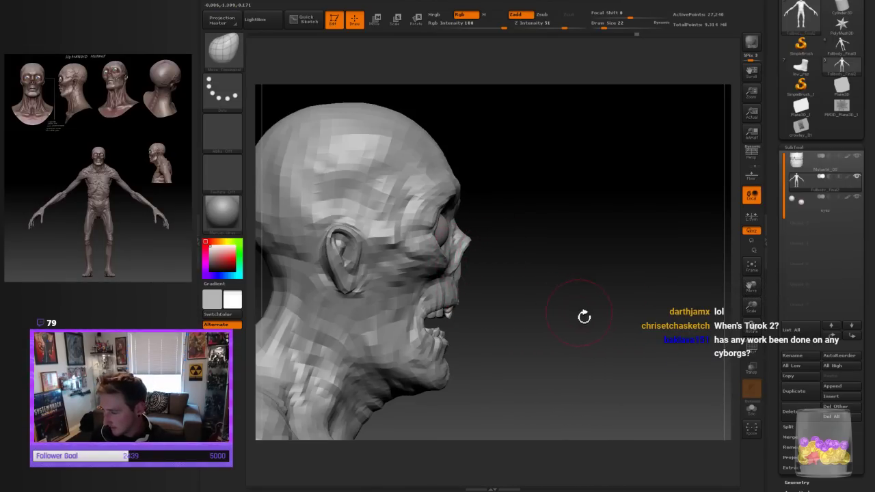
Examine the reworked head from the profile, three-quarter and front views
{"action": "left_click_drag", "start_coordinate": [583, 314], "coordinate": [558, 320]}
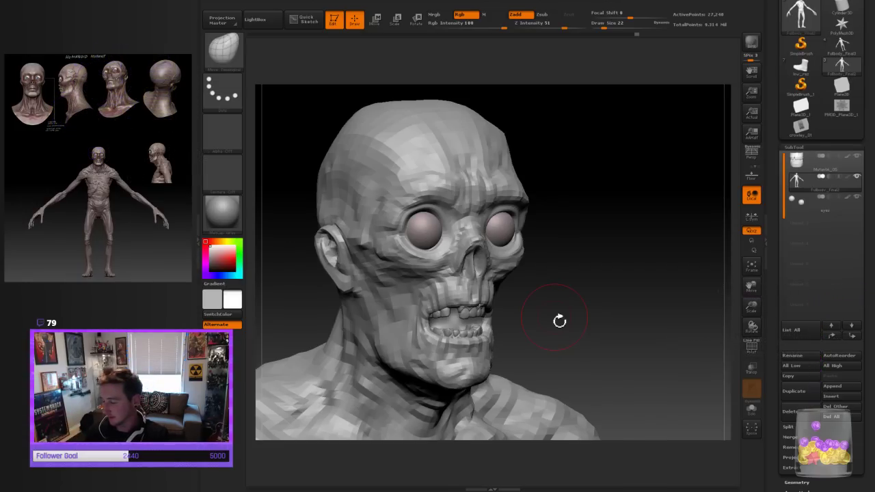
{"action": "mouse_move", "coordinate": [616, 338]}
{"action": "left_mouse_down"}
{"action": "mouse_move", "coordinate": [606, 328]}
{"action": "mouse_move", "coordinate": [619, 324]}
{"action": "left_mouse_up"}
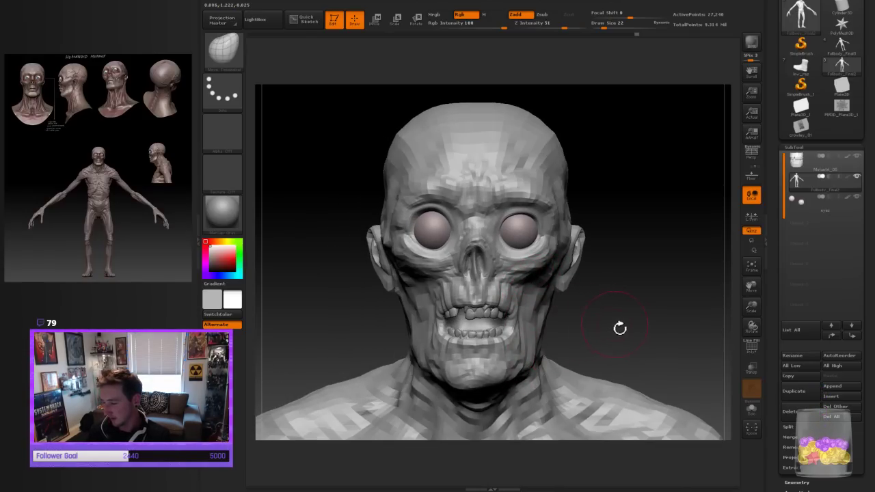
{"action": "mouse_move", "coordinate": [620, 326]}
{"action": "left_mouse_down"}
{"action": "mouse_move", "coordinate": [604, 325]}
{"action": "mouse_move", "coordinate": [680, 318]}
{"action": "mouse_move", "coordinate": [669, 328]}
{"action": "left_mouse_up"}
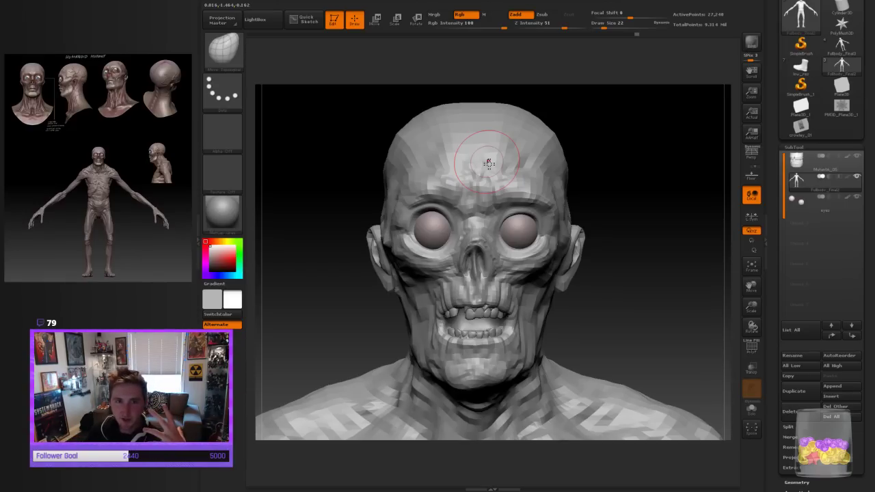
{"action": "left_click_drag", "start_coordinate": [623, 305], "coordinate": [628, 310]}
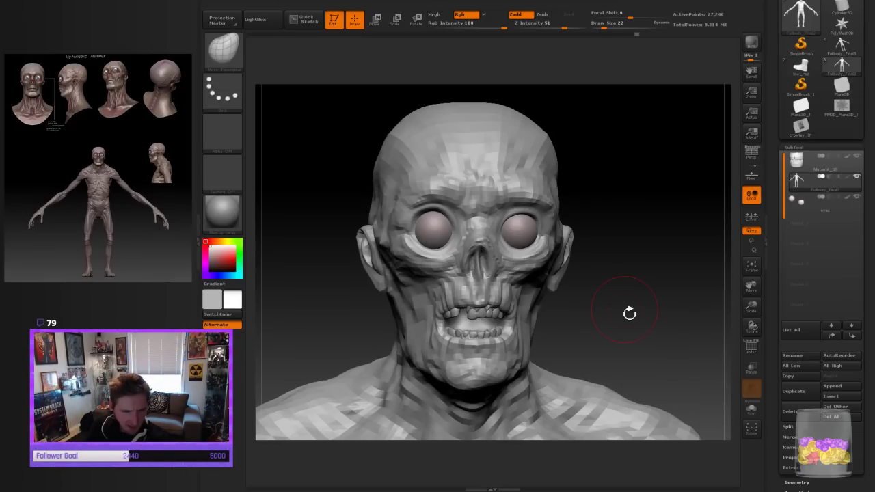
{"action": "mouse_move", "coordinate": [629, 313]}
{"action": "left_mouse_down"}
{"action": "mouse_move", "coordinate": [671, 306]}
{"action": "mouse_move", "coordinate": [666, 312]}
{"action": "left_mouse_up"}
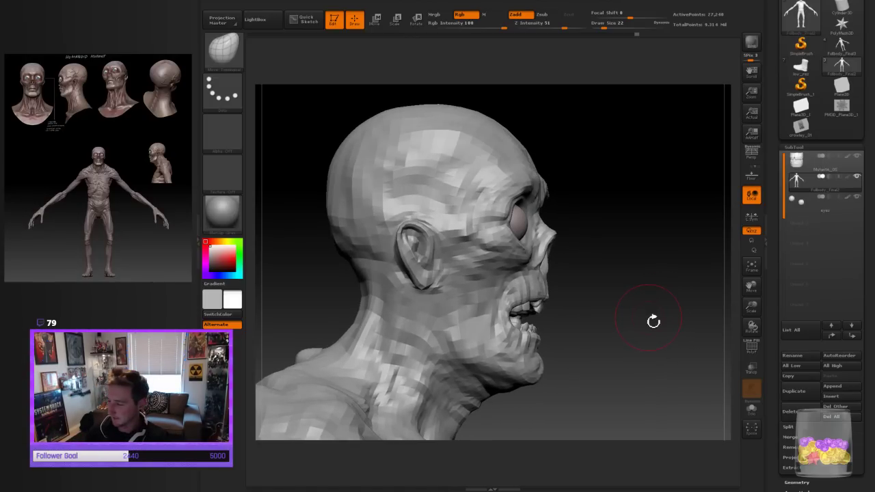
{"action": "left_click_drag", "start_coordinate": [653, 320], "coordinate": [617, 344], "text": "shift"}
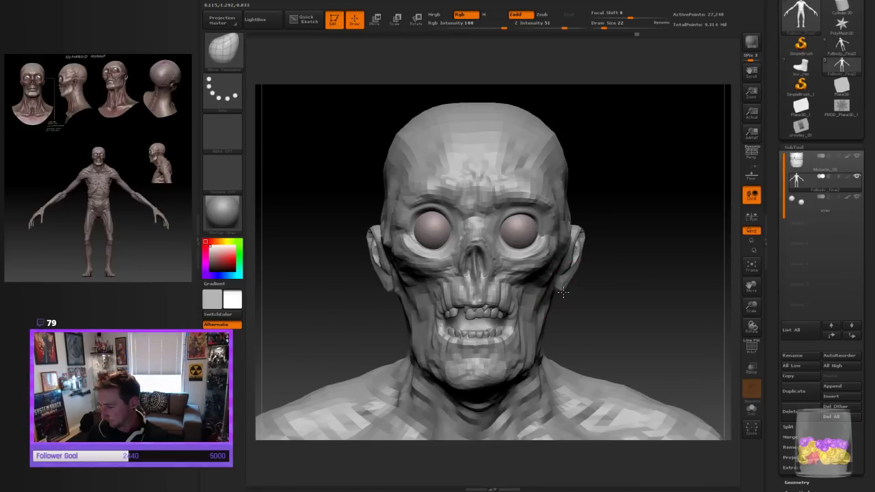
Adjust the cheek and jaw area beside the mouth from the front with a Move brush, checking the shape in profile
{"action": "left_click_drag", "start_coordinate": [563, 292], "coordinate": [550, 312]}
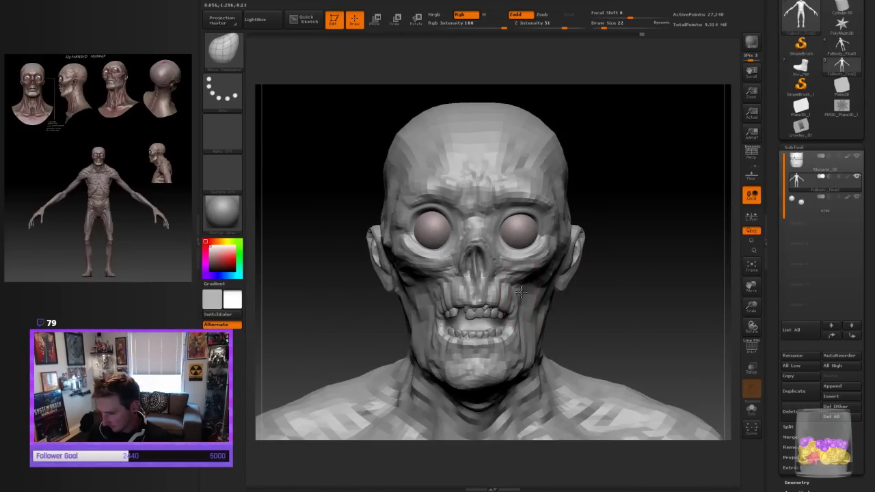
{"action": "key", "text": "bracketright"}
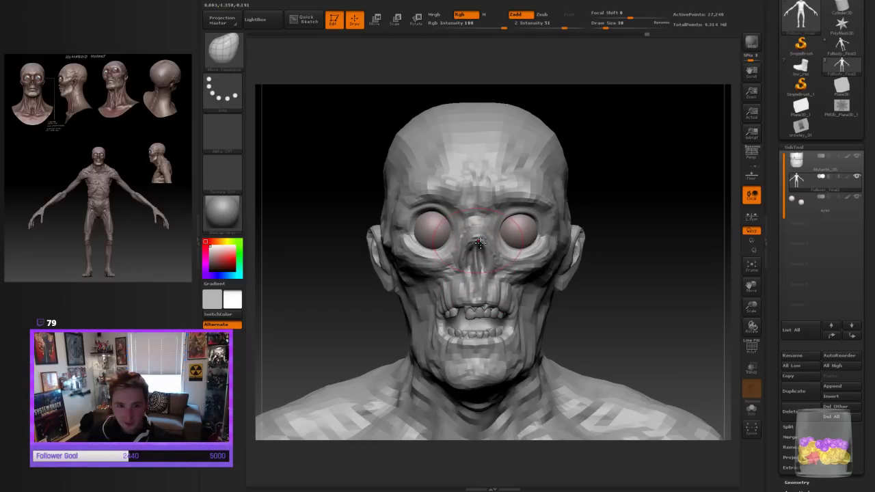
{"action": "left_click_drag", "start_coordinate": [627, 218], "coordinate": [531, 234]}
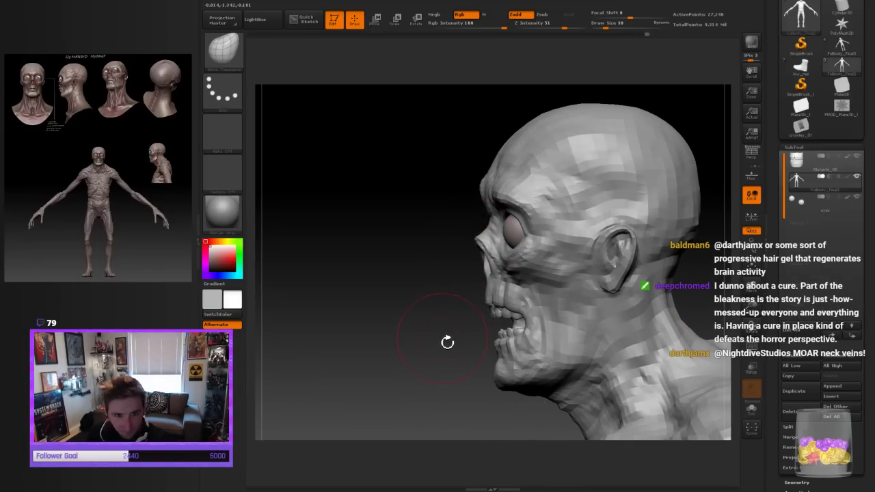
{"action": "mouse_move", "coordinate": [447, 342]}
{"action": "right_mouse_down"}
{"action": "mouse_move", "coordinate": [572, 310]}
{"action": "mouse_move", "coordinate": [536, 313]}
{"action": "mouse_move", "coordinate": [493, 287]}
{"action": "right_mouse_up"}
{"action": "mouse_move", "coordinate": [574, 278]}
{"action": "right_mouse_down"}
{"action": "mouse_move", "coordinate": [508, 279]}
{"action": "mouse_move", "coordinate": [526, 313]}
{"action": "mouse_move", "coordinate": [505, 344]}
{"action": "right_mouse_up"}
Smooth the inside of the nasal cavity from slightly below at draw size 8
{"action": "key", "text": "bracketleft"}
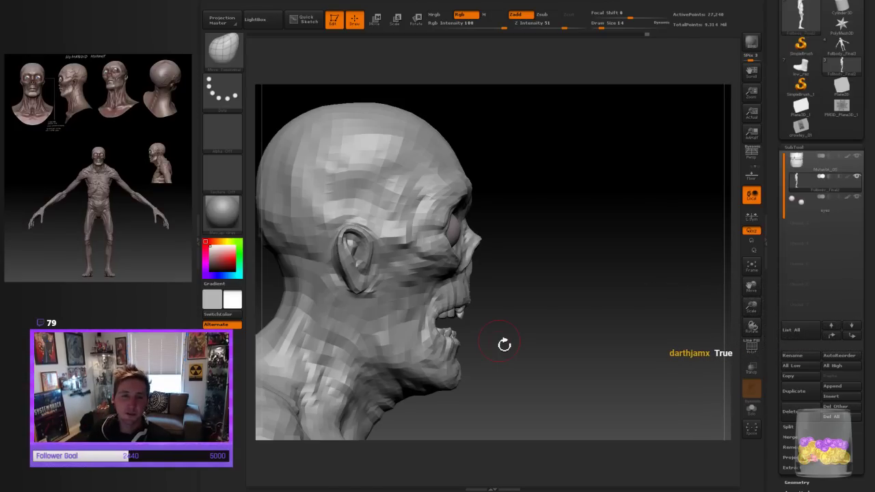
{"action": "mouse_move", "coordinate": [600, 303]}
{"action": "left_mouse_down"}
{"action": "mouse_move", "coordinate": [528, 301]}
{"action": "mouse_move", "coordinate": [641, 259]}
{"action": "mouse_move", "coordinate": [611, 251]}
{"action": "left_mouse_up"}
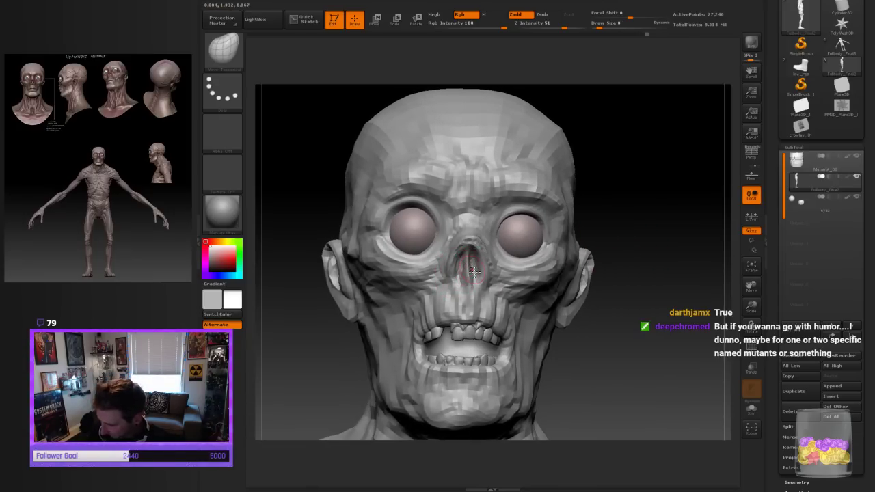
{"action": "left_click_drag", "start_coordinate": [468, 260], "coordinate": [470, 263], "text": "shift"}
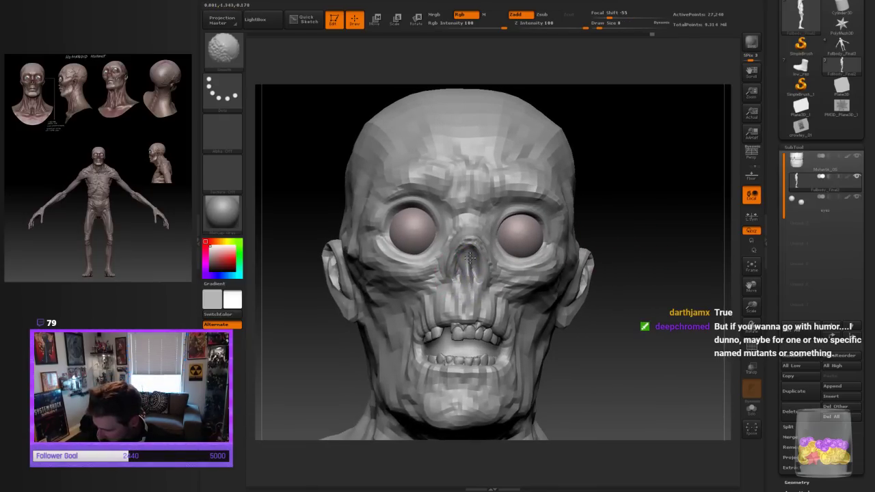
Reshape the nasal opening with the Move Topological brush at draw size 5, working from the front and below
{"action": "key", "text": "b"}
{"action": "key", "text": "m"}
{"action": "key", "text": "t"}
{"action": "mouse_move", "coordinate": [600, 286]}
{"action": "left_mouse_down"}
{"action": "mouse_move", "coordinate": [626, 283]}
{"action": "mouse_move", "coordinate": [485, 276]}
{"action": "left_mouse_up"}
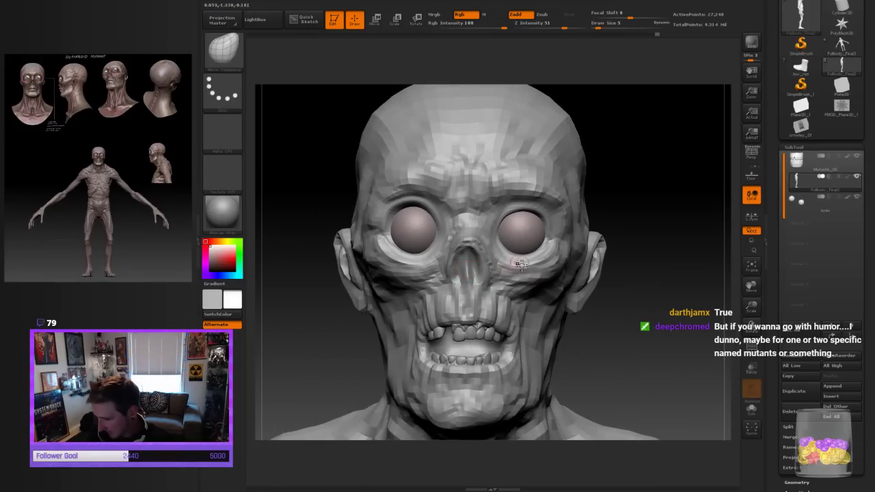
{"action": "key", "text": "ctrl"}
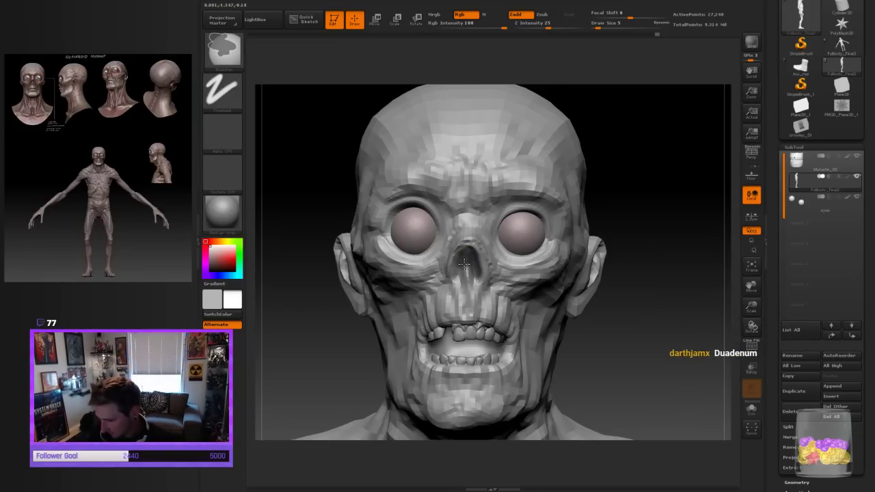
{"action": "mouse_move", "coordinate": [657, 274]}
{"action": "left_mouse_down"}
{"action": "mouse_move", "coordinate": [685, 273]}
{"action": "mouse_move", "coordinate": [659, 273]}
{"action": "mouse_move", "coordinate": [667, 272]}
{"action": "left_mouse_up"}
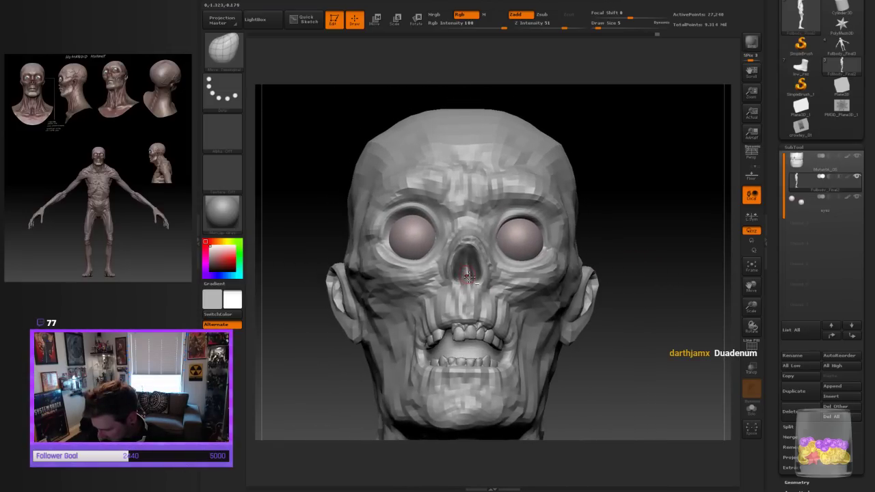
{"action": "key", "text": "ctrl"}
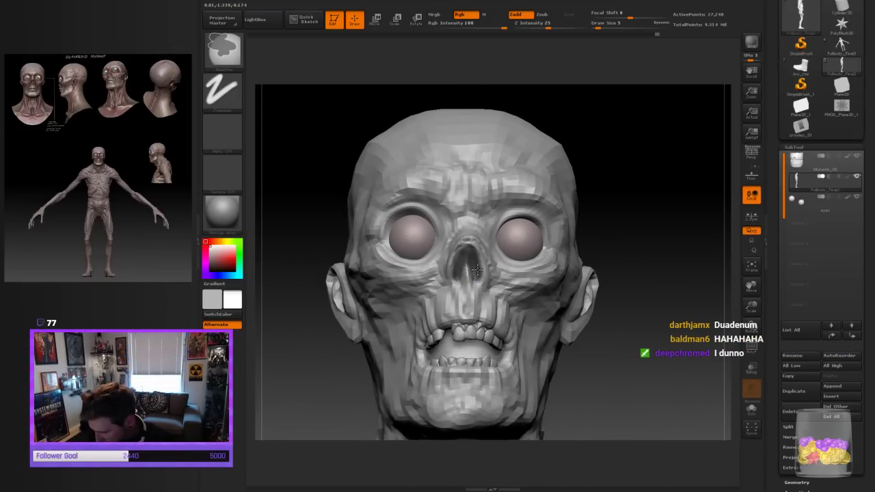
{"action": "left_click_drag", "start_coordinate": [657, 255], "coordinate": [683, 254]}
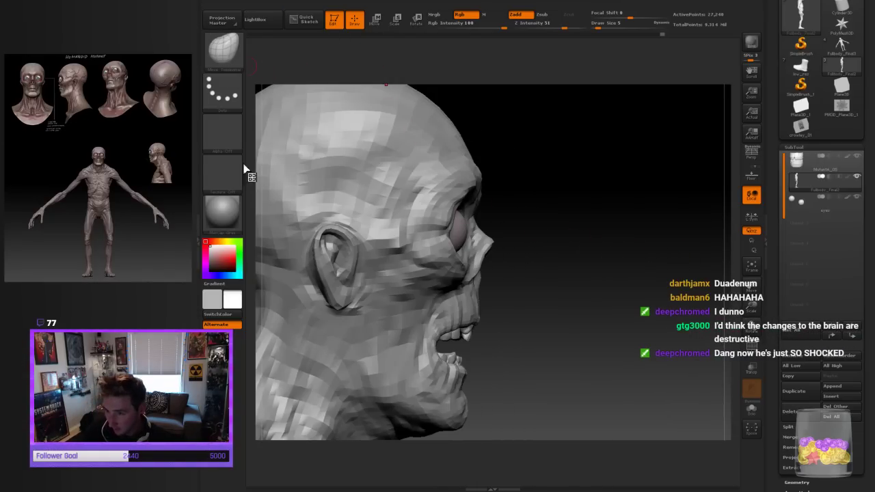
Pull the base of the nasal opening forward into a small pointed spine at draw size 8, checking it from several angles
{"action": "left_click_drag", "start_coordinate": [557, 225], "coordinate": [510, 257]}
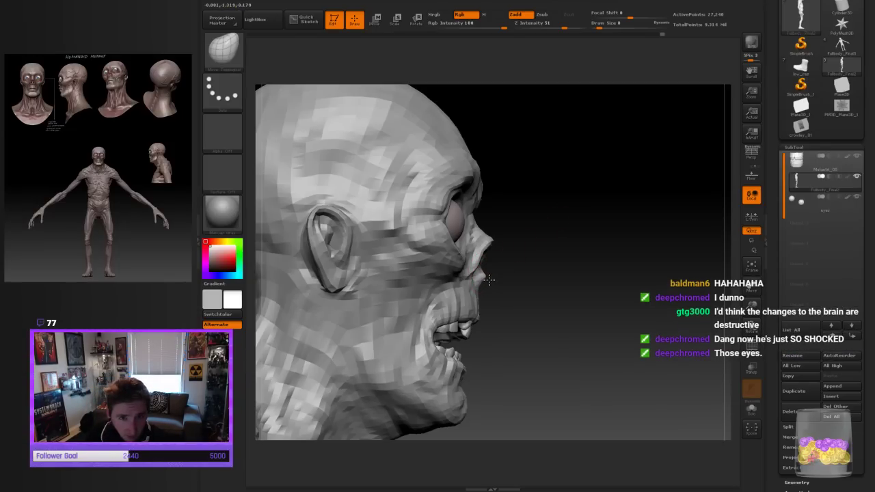
{"action": "mouse_move", "coordinate": [493, 275]}
{"action": "left_mouse_down"}
{"action": "mouse_move", "coordinate": [528, 260]}
{"action": "mouse_move", "coordinate": [483, 267]}
{"action": "left_mouse_up"}
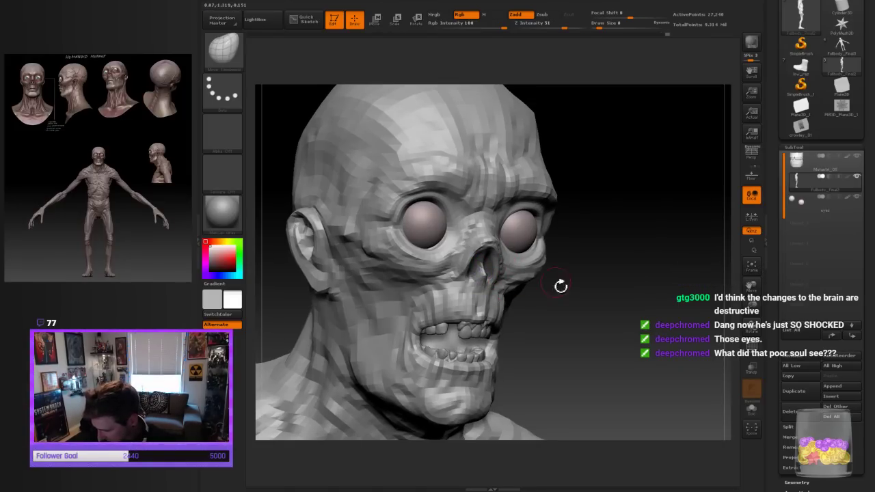
{"action": "left_click_drag", "start_coordinate": [562, 285], "coordinate": [504, 284]}
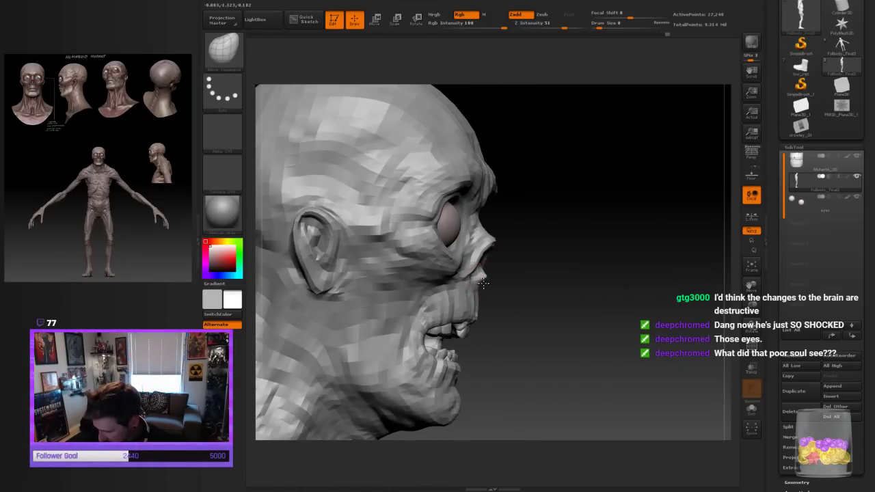
{"action": "mouse_move", "coordinate": [503, 287]}
{"action": "left_mouse_down"}
{"action": "mouse_move", "coordinate": [554, 280]}
{"action": "mouse_move", "coordinate": [482, 286]}
{"action": "mouse_move", "coordinate": [509, 272]}
{"action": "mouse_move", "coordinate": [492, 272]}
{"action": "left_mouse_up"}
{"action": "mouse_move", "coordinate": [636, 285]}
{"action": "left_mouse_down"}
{"action": "mouse_move", "coordinate": [660, 280]}
{"action": "mouse_move", "coordinate": [656, 287]}
{"action": "left_mouse_up"}
{"action": "left_click_drag", "start_coordinate": [583, 303], "coordinate": [488, 267]}
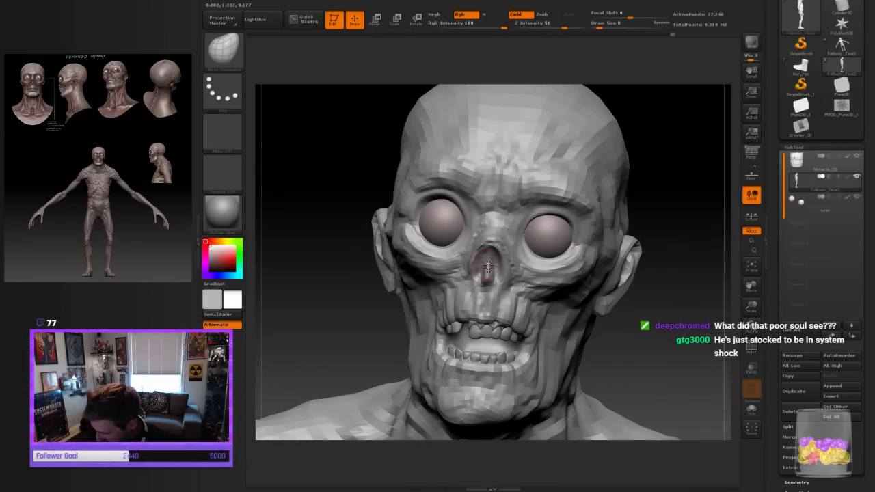
{"action": "mouse_move", "coordinate": [586, 274]}
{"action": "left_mouse_down"}
{"action": "mouse_move", "coordinate": [665, 283]}
{"action": "mouse_move", "coordinate": [513, 270]}
{"action": "left_mouse_up"}
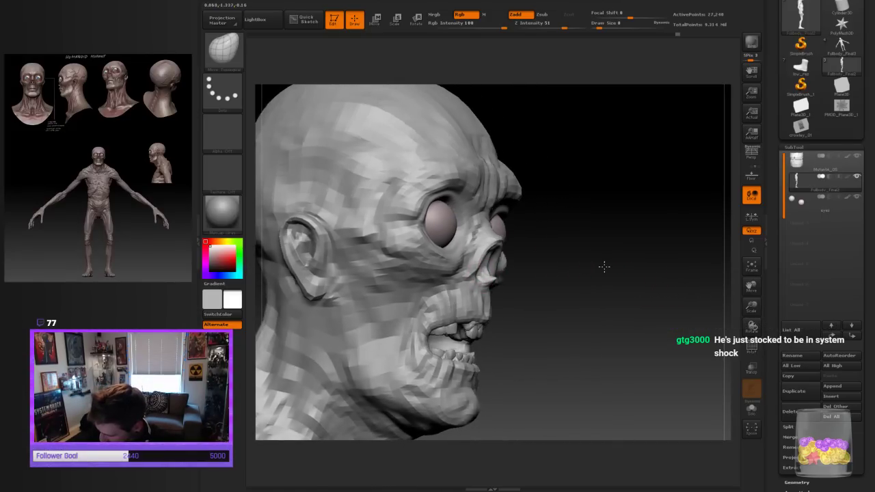
{"action": "left_click_drag", "start_coordinate": [605, 264], "coordinate": [550, 264]}
Refine the profile of the nasal opening and its lower spine from the opposite side at draw size 10
{"action": "mouse_move", "coordinate": [470, 312]}
{"action": "left_mouse_down"}
{"action": "mouse_move", "coordinate": [401, 362]}
{"action": "mouse_move", "coordinate": [410, 431]}
{"action": "left_mouse_up"}
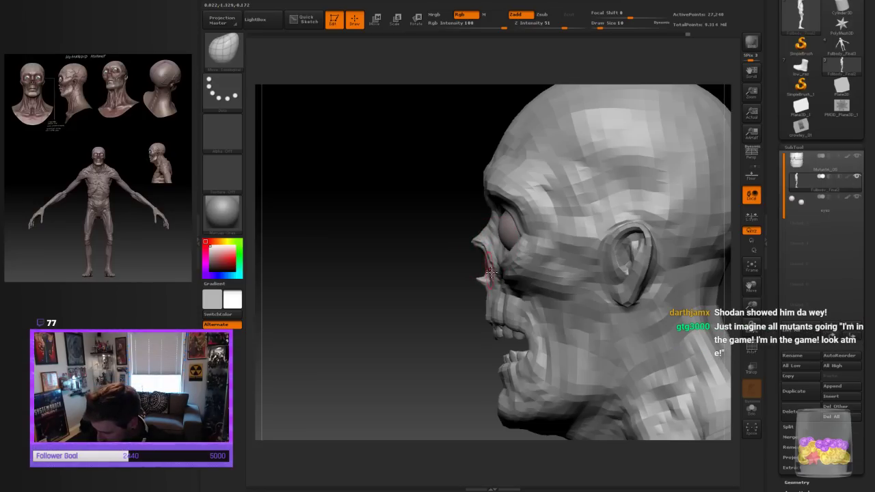
{"action": "left_click_drag", "start_coordinate": [464, 389], "coordinate": [456, 390]}
{"action": "left_click_drag", "start_coordinate": [468, 325], "coordinate": [498, 280]}
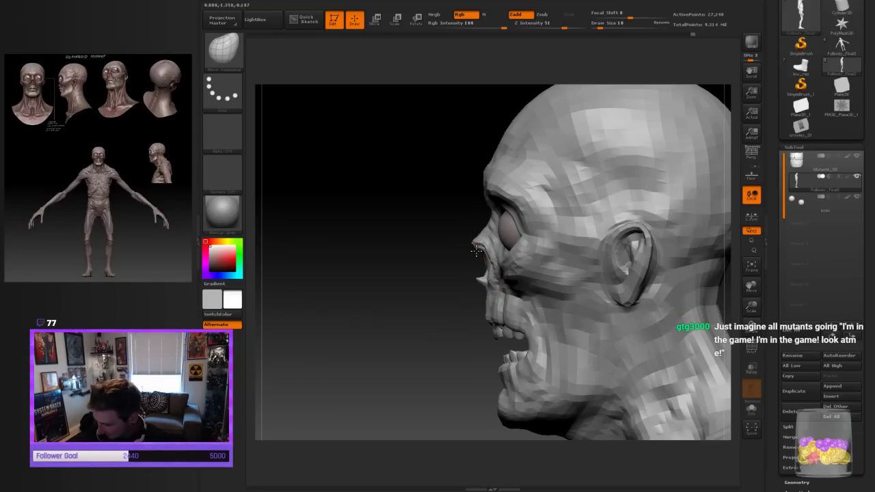
Refine the tip of the nose in profile at draw sizes 7 and 9, and adjust the nasal opening from the front
{"action": "key", "text": "["}
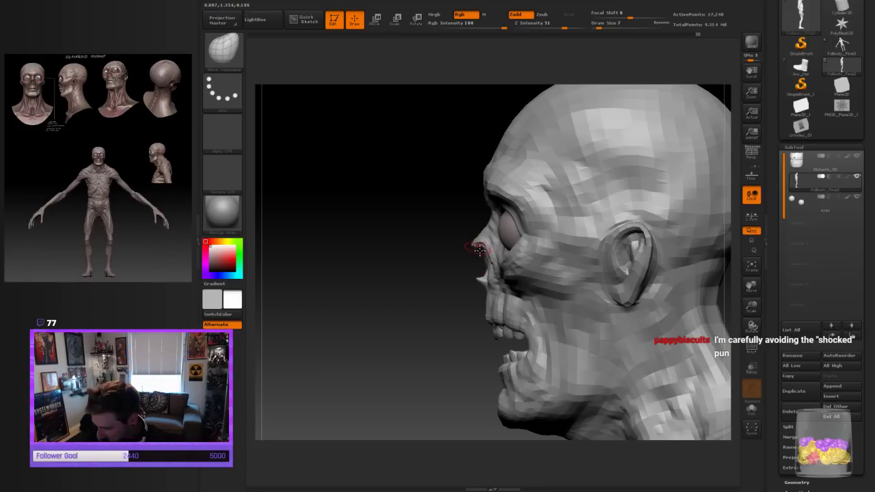
{"action": "key", "text": "bracketright"}
{"action": "key", "text": "bracketright"}
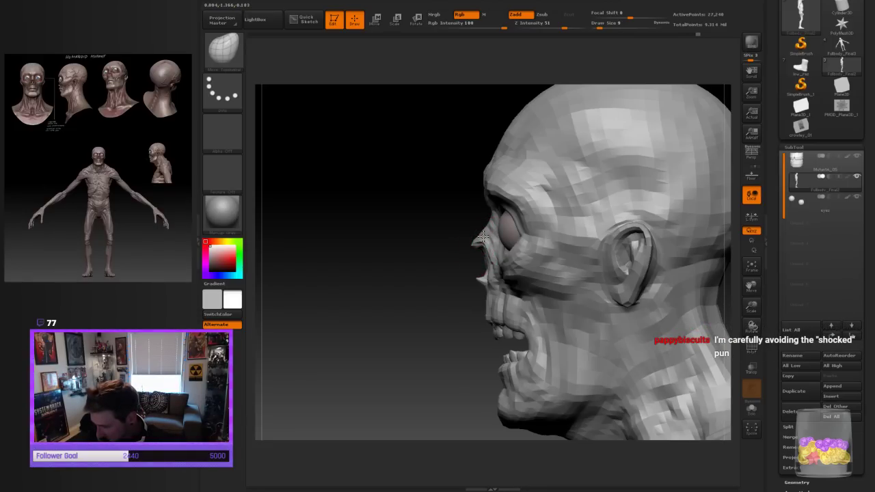
{"action": "mouse_move", "coordinate": [447, 331]}
{"action": "left_mouse_down"}
{"action": "mouse_move", "coordinate": [546, 293]}
{"action": "mouse_move", "coordinate": [573, 273]}
{"action": "left_mouse_up"}
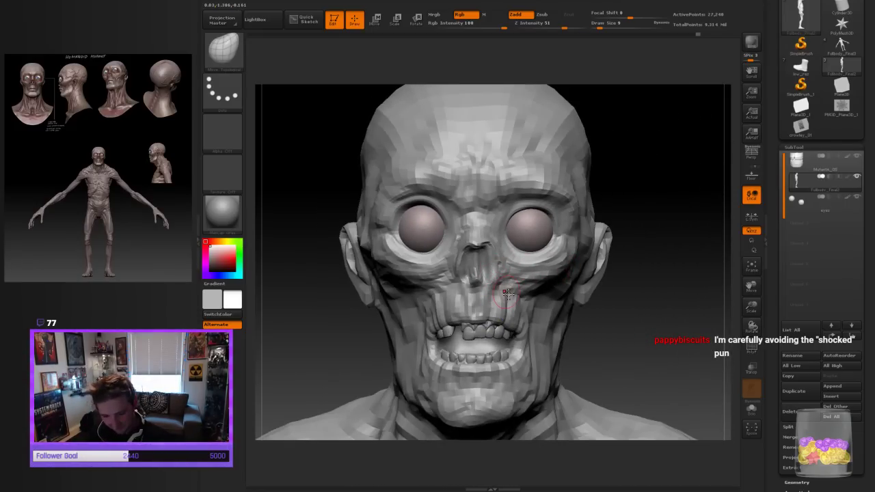
{"action": "key", "text": "bracketright"}
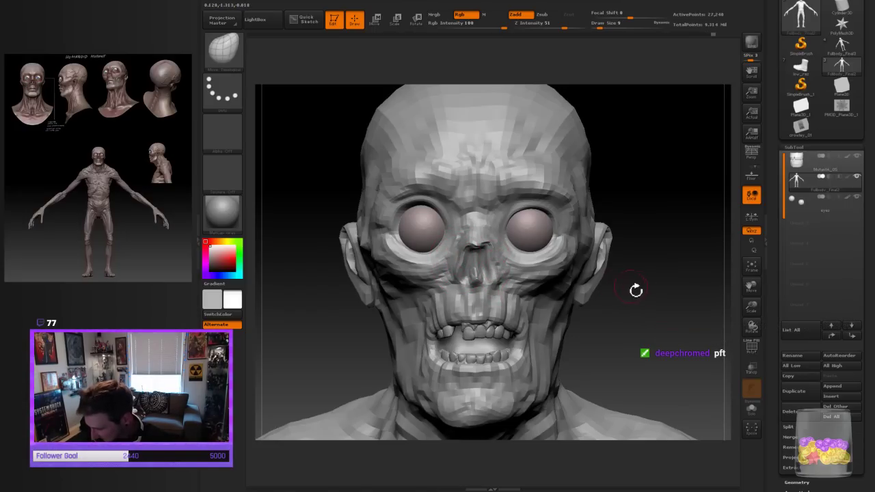
Examine the head and shoulders from the front and in profile at a wider view
{"action": "mouse_move", "coordinate": [636, 291]}
{"action": "left_mouse_down"}
{"action": "mouse_move", "coordinate": [674, 289]}
{"action": "mouse_move", "coordinate": [655, 300]}
{"action": "mouse_move", "coordinate": [611, 297]}
{"action": "left_mouse_up"}
{"action": "left_click_drag", "start_coordinate": [665, 306], "coordinate": [662, 307], "text": "shift"}
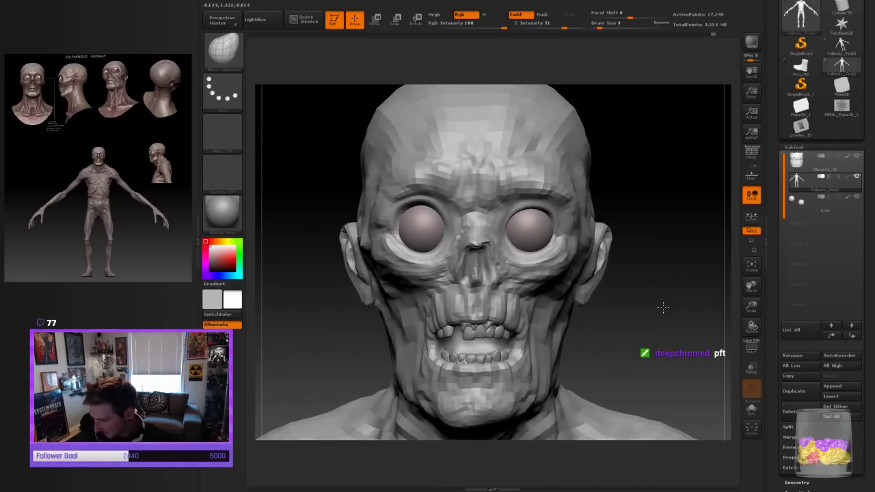
{"action": "left_click_drag", "start_coordinate": [750, 310], "coordinate": [705, 300]}
{"action": "left_click_drag", "start_coordinate": [647, 315], "coordinate": [637, 313]}
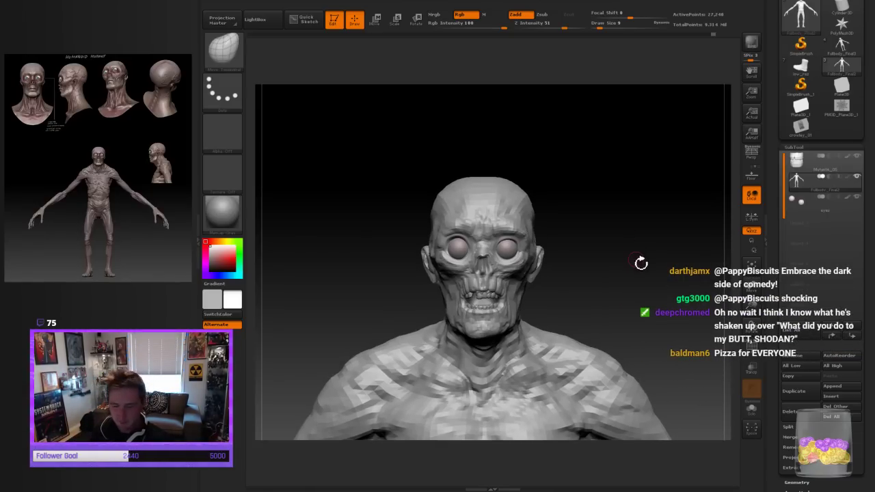
{"action": "left_click_drag", "start_coordinate": [641, 262], "coordinate": [625, 264]}
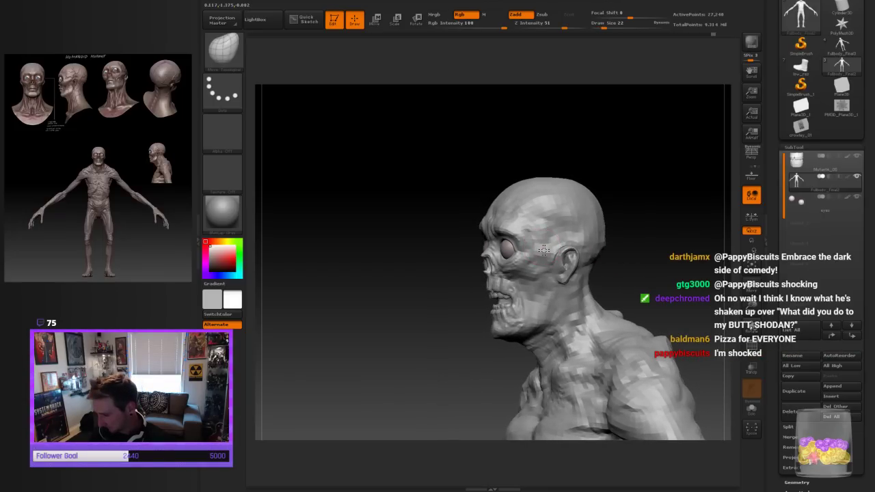
{"action": "key", "text": "ctrl"}
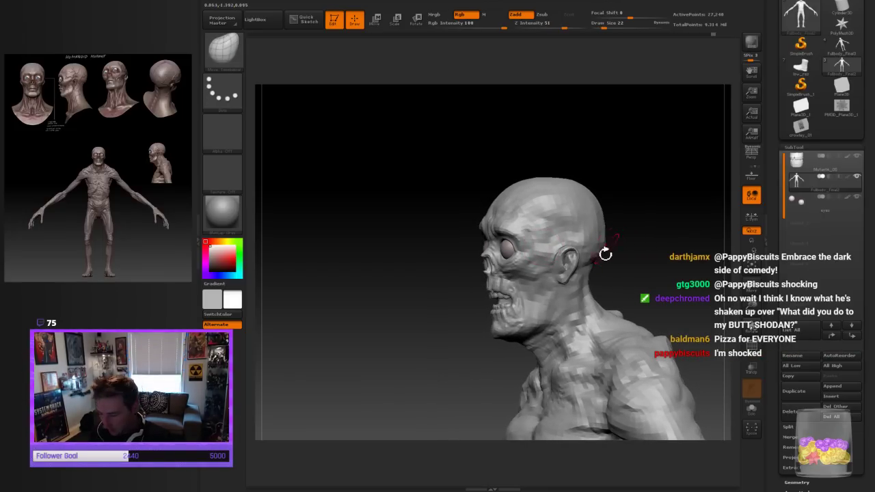
Reshape the mutant's cheek and side of the head with an enlarged Move Topological brush, checking front and profile
{"action": "mouse_move", "coordinate": [607, 243]}
{"action": "left_mouse_down"}
{"action": "mouse_move", "coordinate": [659, 235]}
{"action": "mouse_move", "coordinate": [601, 240]}
{"action": "left_mouse_up"}
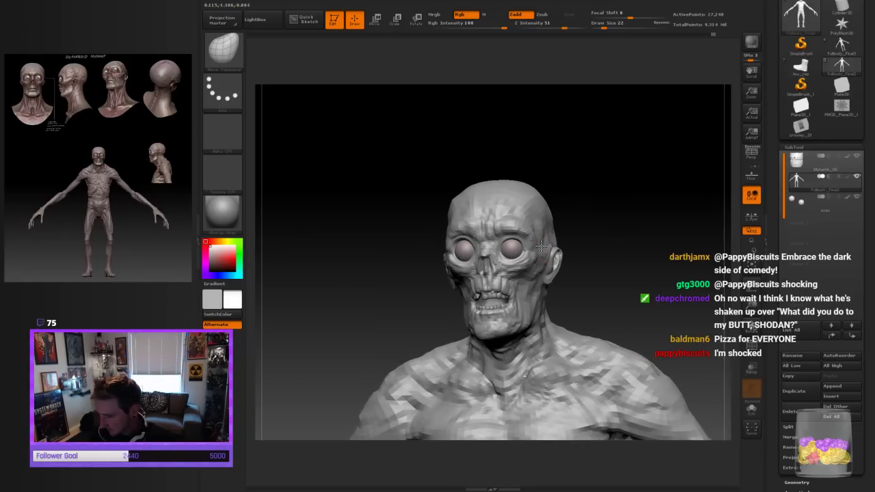
{"action": "key", "text": "bracketright"}
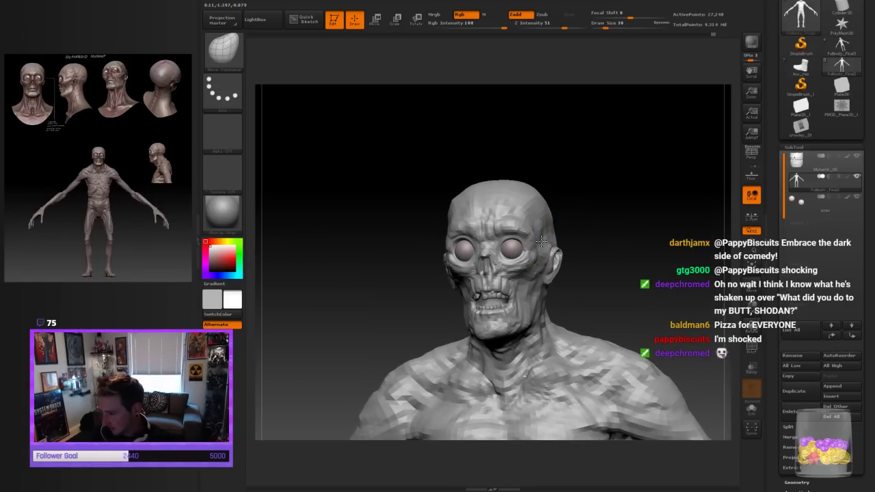
{"action": "left_click_drag", "start_coordinate": [577, 242], "coordinate": [540, 246]}
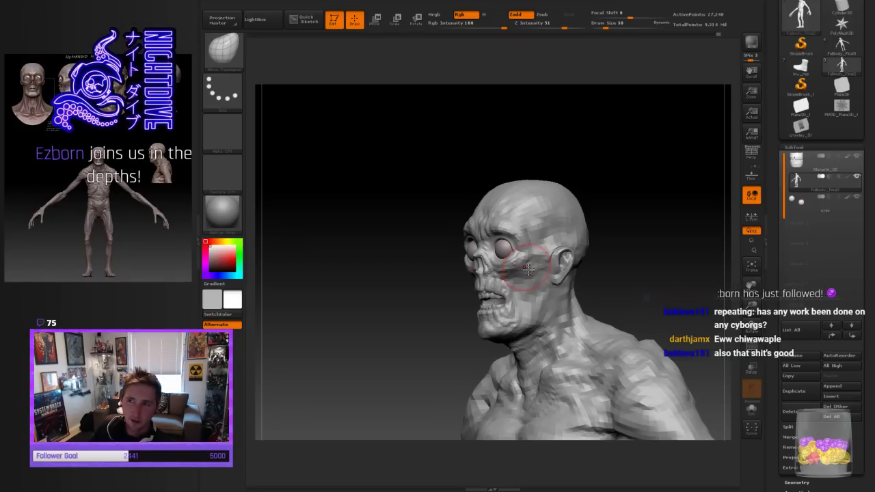
{"action": "left_click_drag", "start_coordinate": [663, 252], "coordinate": [665, 255]}
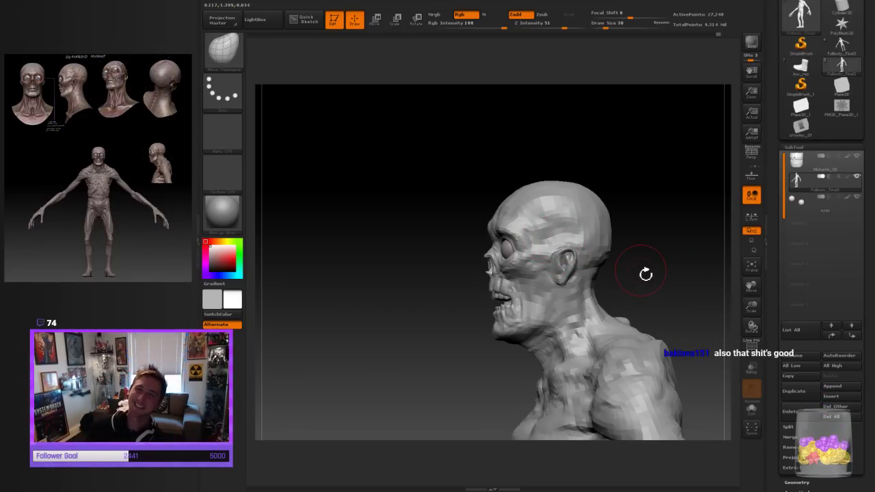
{"action": "mouse_move", "coordinate": [617, 242]}
{"action": "left_mouse_down"}
{"action": "mouse_move", "coordinate": [656, 272]}
{"action": "mouse_move", "coordinate": [660, 254]}
{"action": "mouse_move", "coordinate": [654, 259]}
{"action": "mouse_move", "coordinate": [609, 233]}
{"action": "mouse_move", "coordinate": [611, 211]}
{"action": "mouse_move", "coordinate": [654, 228]}
{"action": "mouse_move", "coordinate": [605, 264]}
{"action": "mouse_move", "coordinate": [674, 253]}
{"action": "left_mouse_up"}
{"action": "left_click_drag", "start_coordinate": [686, 253], "coordinate": [629, 288]}
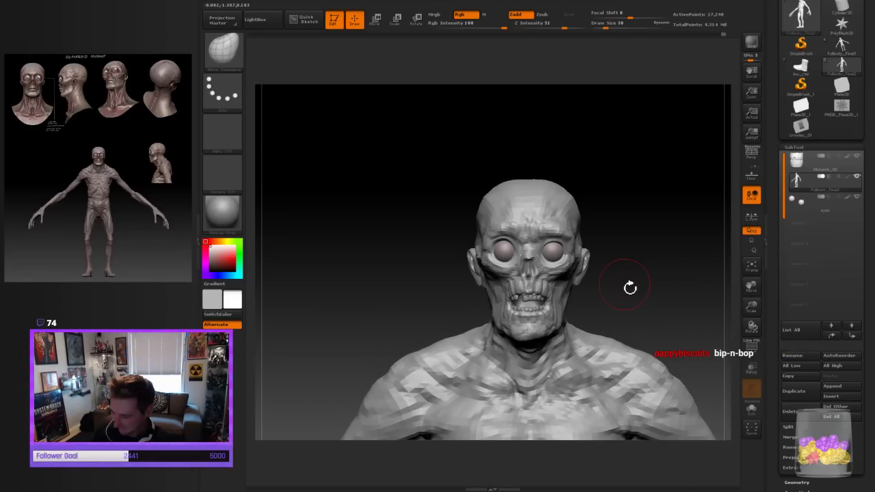
Raise the crown of the skull slightly with the Move Topological brush at draw size 42
{"action": "key", "text": "bracketright"}
{"action": "left_click_drag", "start_coordinate": [530, 183], "coordinate": [531, 178]}
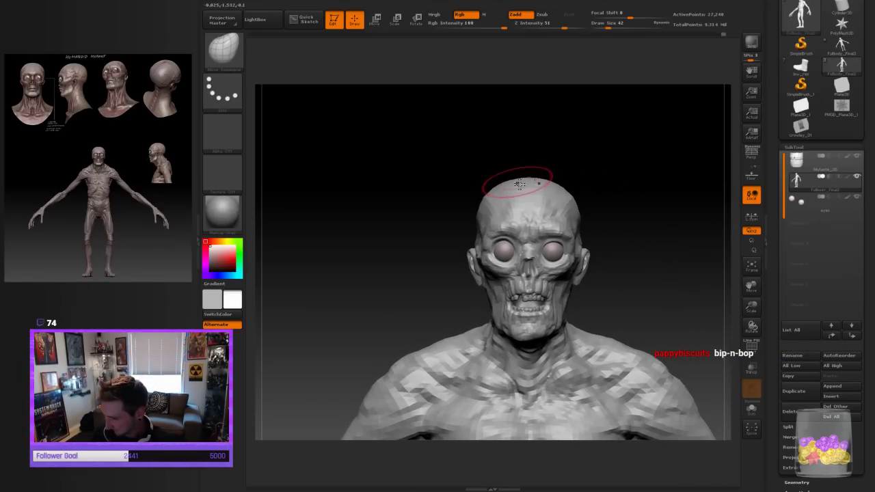
{"action": "mouse_move", "coordinate": [628, 205]}
{"action": "left_mouse_down"}
{"action": "mouse_move", "coordinate": [638, 205]}
{"action": "mouse_move", "coordinate": [627, 207]}
{"action": "left_mouse_up"}
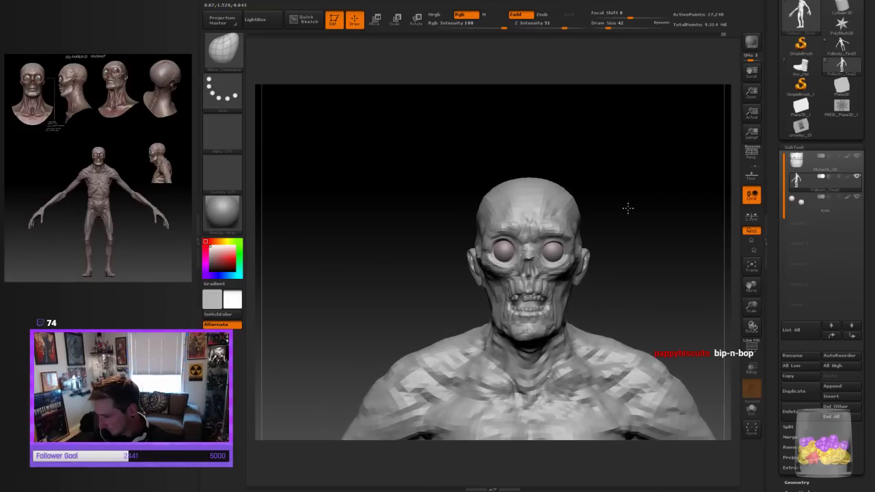
Reduce the draw size to 22 and reshape the mutant's chin
{"action": "left_click_drag", "start_coordinate": [751, 306], "coordinate": [740, 312]}
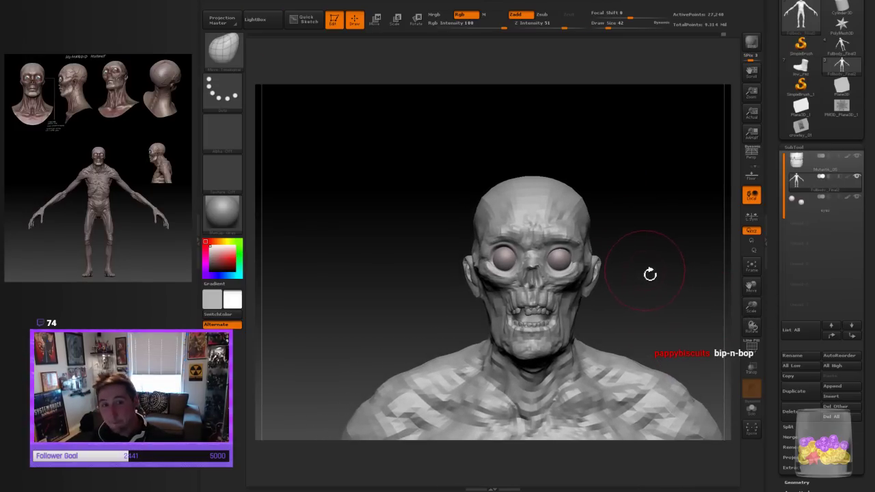
{"action": "left_click_drag", "start_coordinate": [650, 267], "coordinate": [635, 297]}
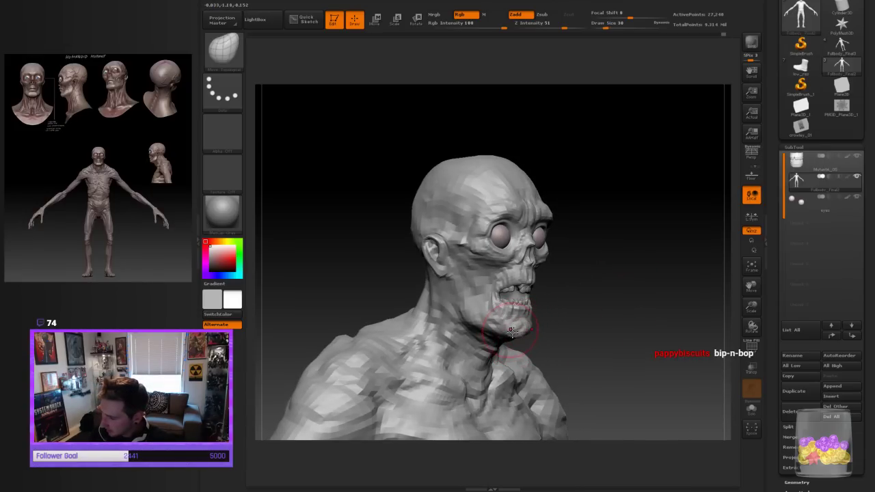
{"action": "key", "text": "bracketleft"}
{"action": "key", "text": "bracketleft"}
{"action": "key", "text": "bracketleft"}
{"action": "left_click_drag", "start_coordinate": [512, 333], "coordinate": [539, 332]}
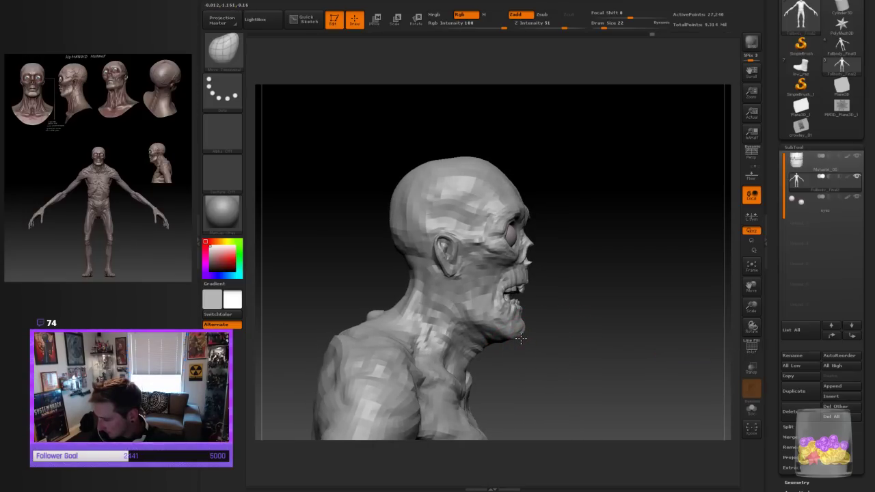
Set the draw size to 26 and refine the cheekbones and area below the eyes from front and side
{"action": "mouse_move", "coordinate": [684, 308]}
{"action": "left_mouse_down"}
{"action": "mouse_move", "coordinate": [646, 315]}
{"action": "mouse_move", "coordinate": [641, 347]}
{"action": "mouse_move", "coordinate": [666, 307]}
{"action": "mouse_move", "coordinate": [658, 330]}
{"action": "left_mouse_up"}
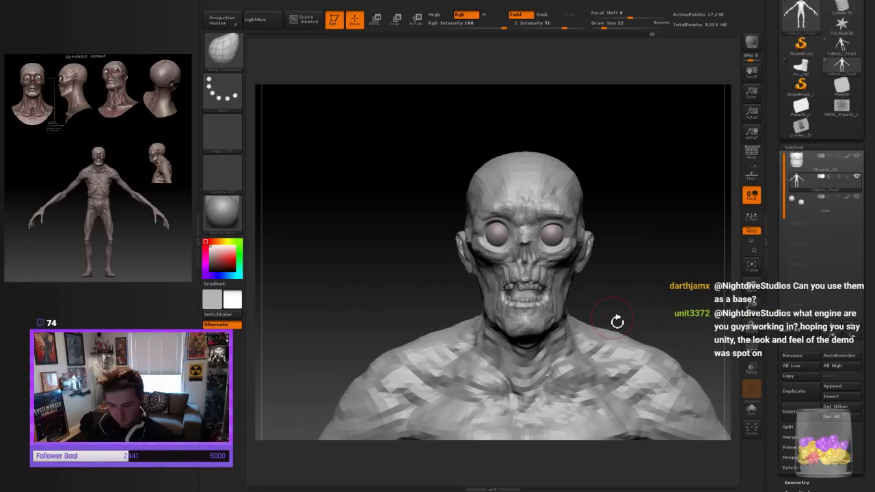
{"action": "key", "text": "]"}
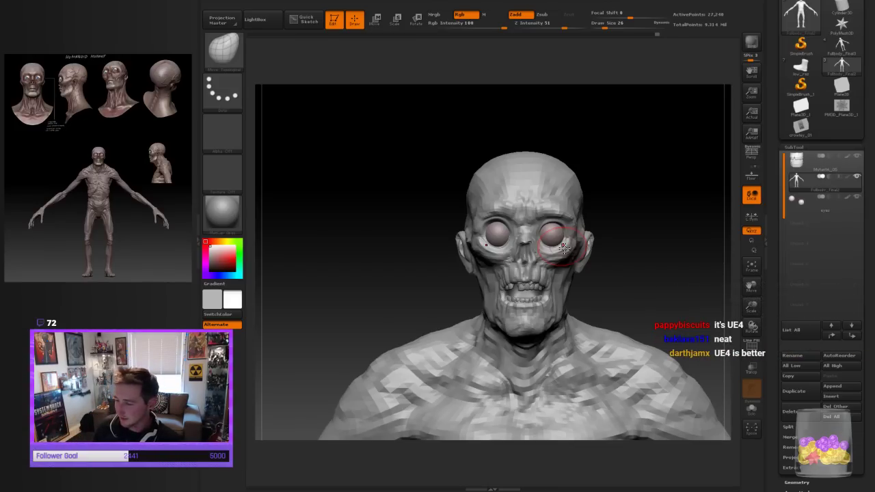
{"action": "left_click_drag", "start_coordinate": [636, 282], "coordinate": [595, 272]}
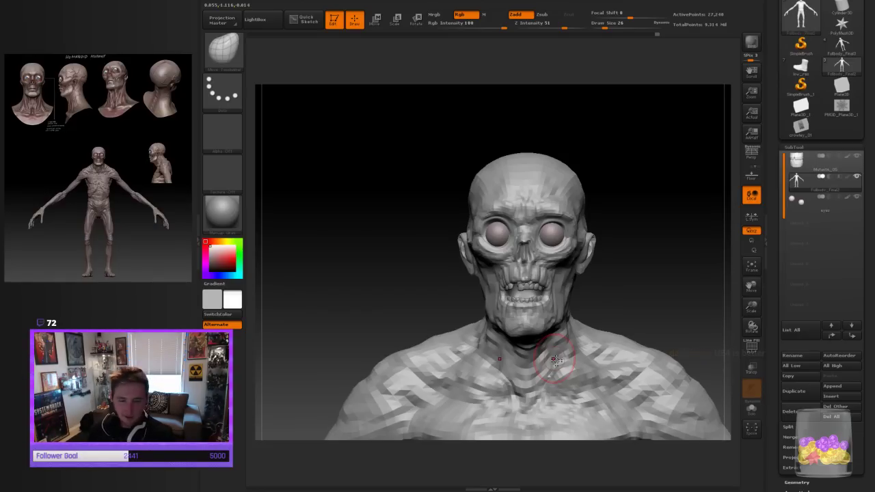
{"action": "mouse_move", "coordinate": [654, 287]}
{"action": "left_mouse_down"}
{"action": "mouse_move", "coordinate": [678, 303]}
{"action": "mouse_move", "coordinate": [693, 299]}
{"action": "mouse_move", "coordinate": [679, 307]}
{"action": "mouse_move", "coordinate": [751, 311]}
{"action": "mouse_move", "coordinate": [552, 291]}
{"action": "left_mouse_up"}
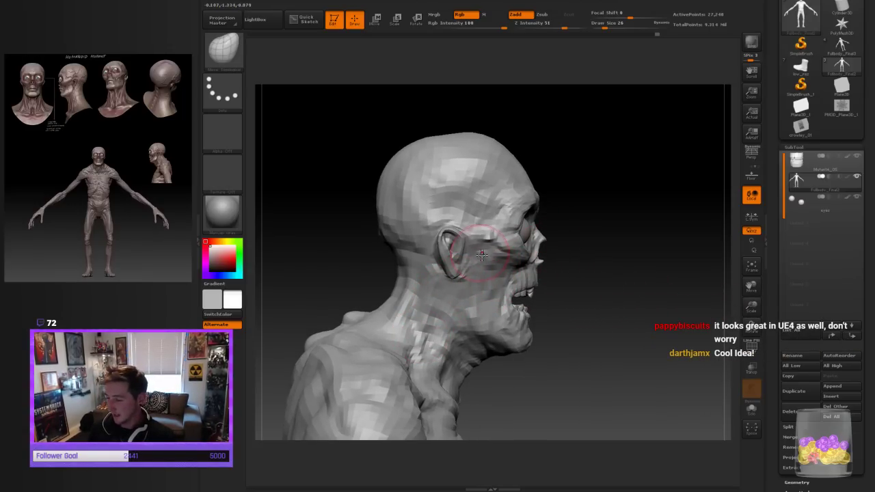
{"action": "mouse_move", "coordinate": [588, 238]}
{"action": "left_mouse_down"}
{"action": "mouse_move", "coordinate": [631, 244]}
{"action": "mouse_move", "coordinate": [637, 256]}
{"action": "mouse_move", "coordinate": [670, 248]}
{"action": "mouse_move", "coordinate": [650, 264]}
{"action": "mouse_move", "coordinate": [564, 231]}
{"action": "mouse_move", "coordinate": [599, 239]}
{"action": "mouse_move", "coordinate": [551, 243]}
{"action": "left_mouse_up"}
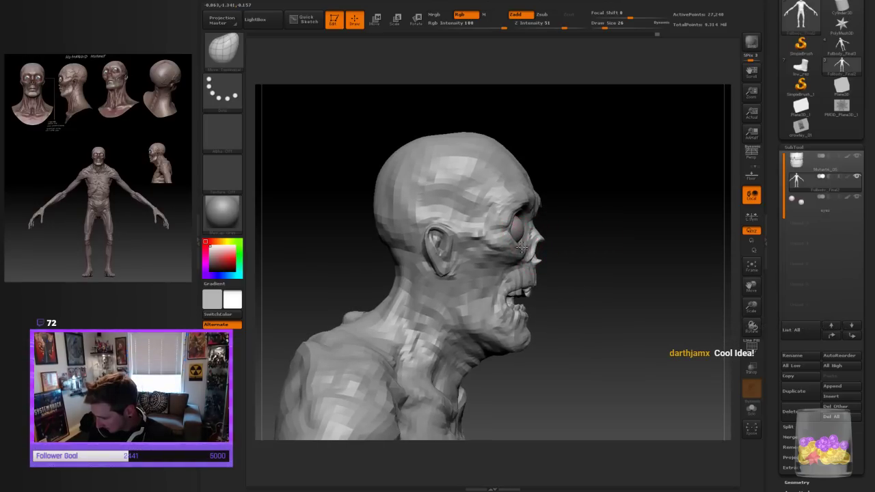
{"action": "left_click_drag", "start_coordinate": [604, 213], "coordinate": [517, 245]}
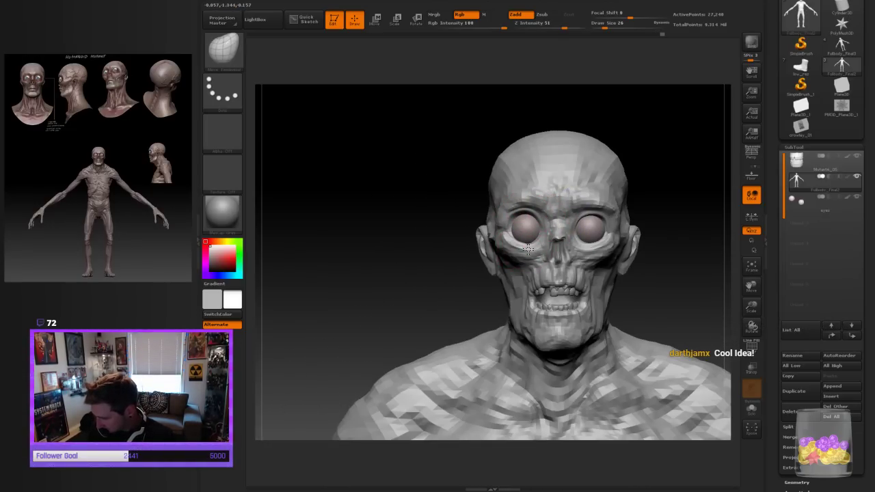
Examine the head, jaw and neck proportions from the front and in profile, both close up and at a distance
{"action": "left_click_drag", "start_coordinate": [675, 293], "coordinate": [689, 293], "text": "shift"}
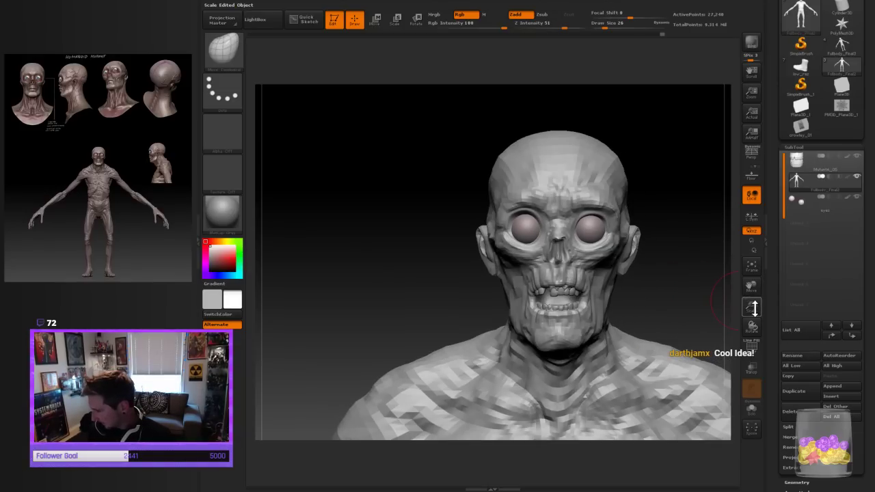
{"action": "left_click_drag", "start_coordinate": [752, 307], "coordinate": [624, 278]}
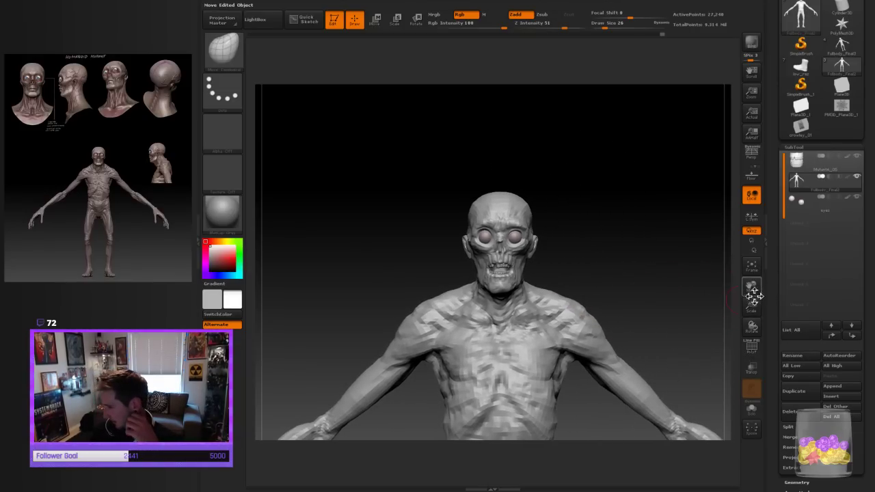
{"action": "left_click_drag", "start_coordinate": [751, 305], "coordinate": [745, 331]}
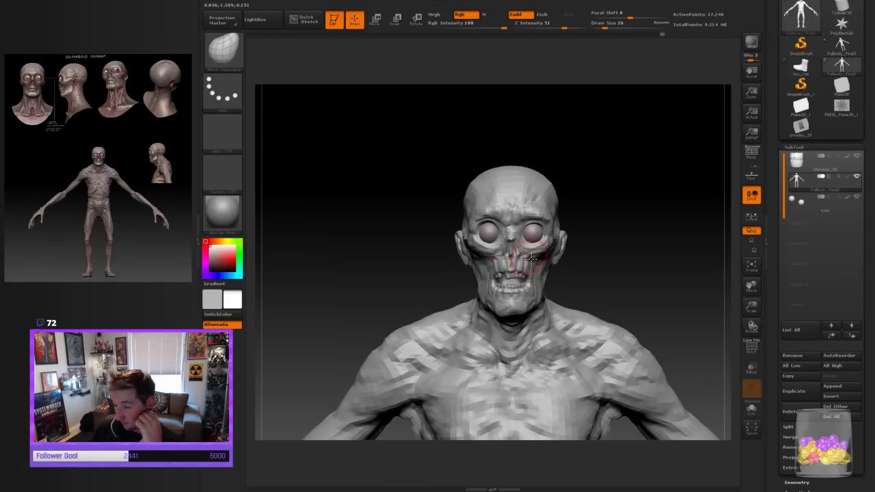
{"action": "left_click_drag", "start_coordinate": [751, 305], "coordinate": [753, 334]}
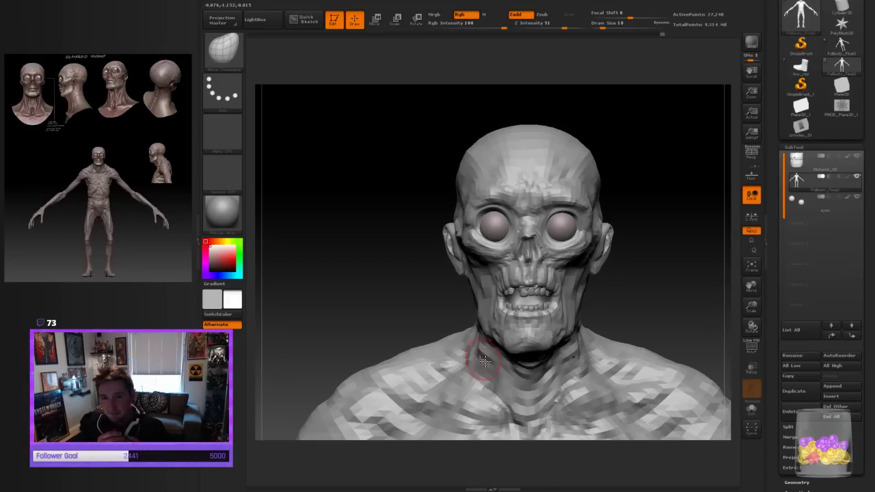
{"action": "mouse_move", "coordinate": [646, 304]}
{"action": "left_mouse_down"}
{"action": "mouse_move", "coordinate": [679, 308]}
{"action": "mouse_move", "coordinate": [667, 310]}
{"action": "left_mouse_up"}
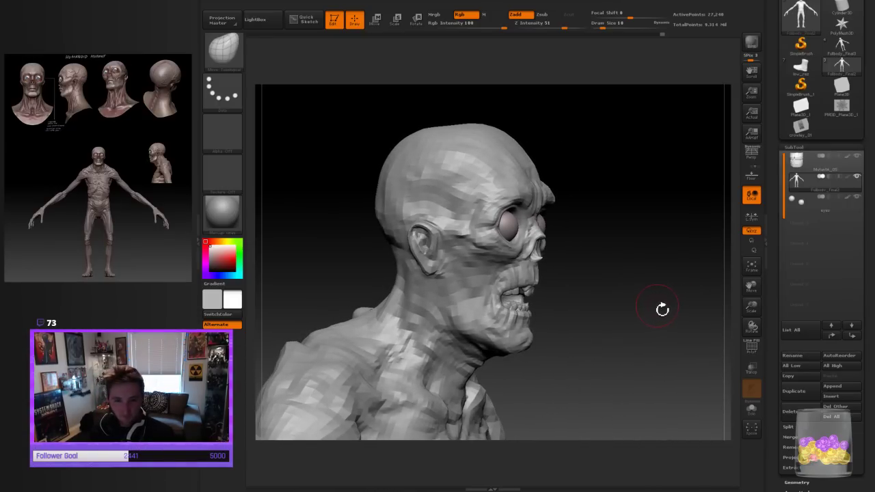
{"action": "left_click_drag", "start_coordinate": [756, 311], "coordinate": [560, 272]}
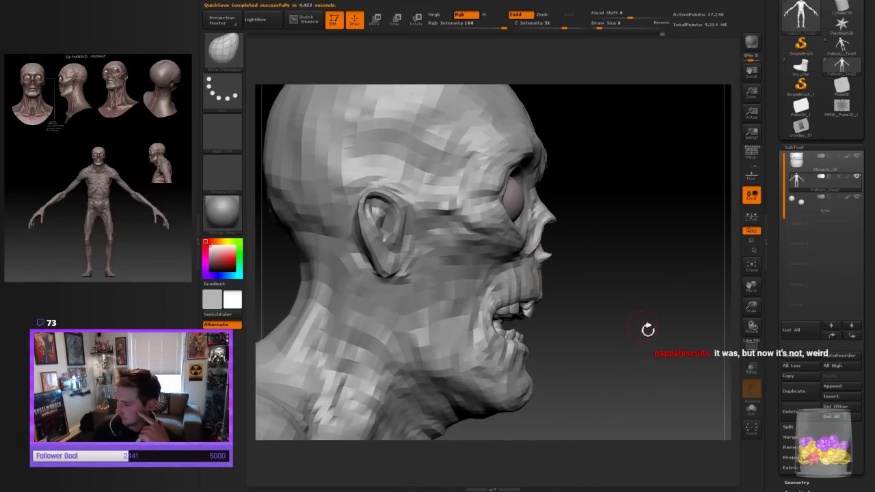
{"action": "mouse_move", "coordinate": [649, 332]}
{"action": "left_mouse_down"}
{"action": "mouse_move", "coordinate": [660, 318]}
{"action": "mouse_move", "coordinate": [645, 345]}
{"action": "left_mouse_up"}
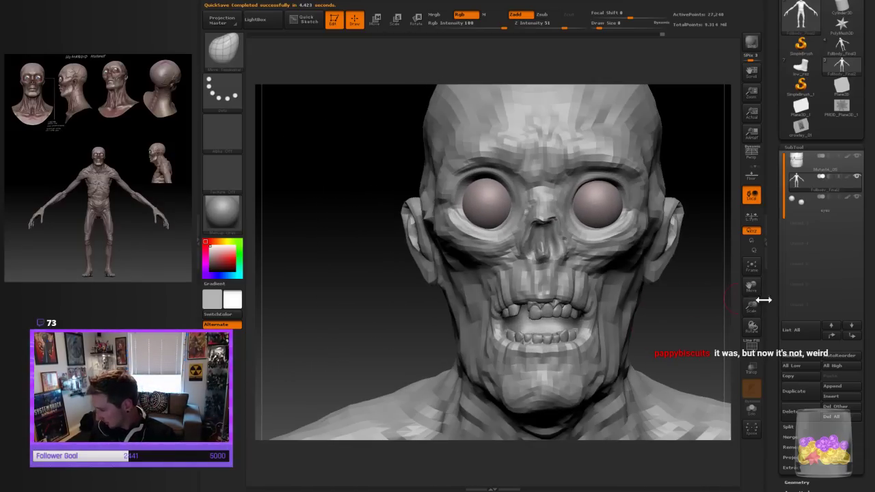
{"action": "left_click_drag", "start_coordinate": [752, 304], "coordinate": [621, 330]}
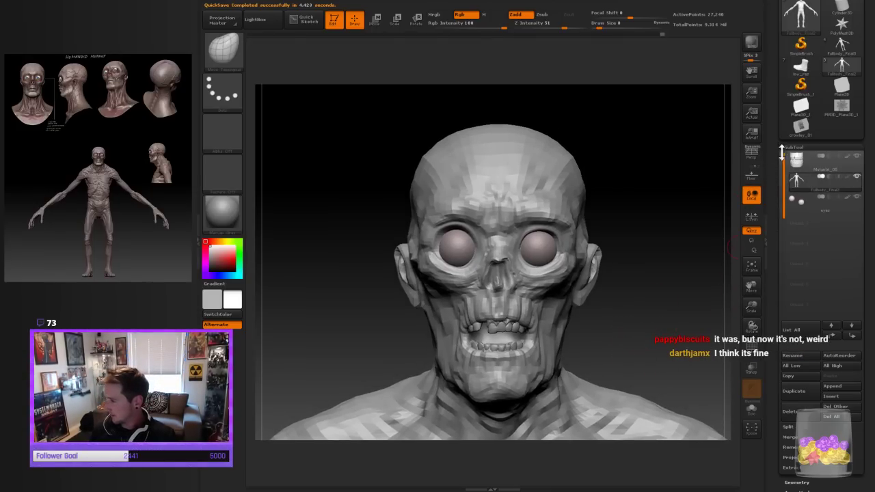
Save the mutant tool to disk as a file
{"action": "left_click_drag", "start_coordinate": [772, 86], "coordinate": [769, 177]}
{"action": "left_click", "coordinate": [835, 22]}
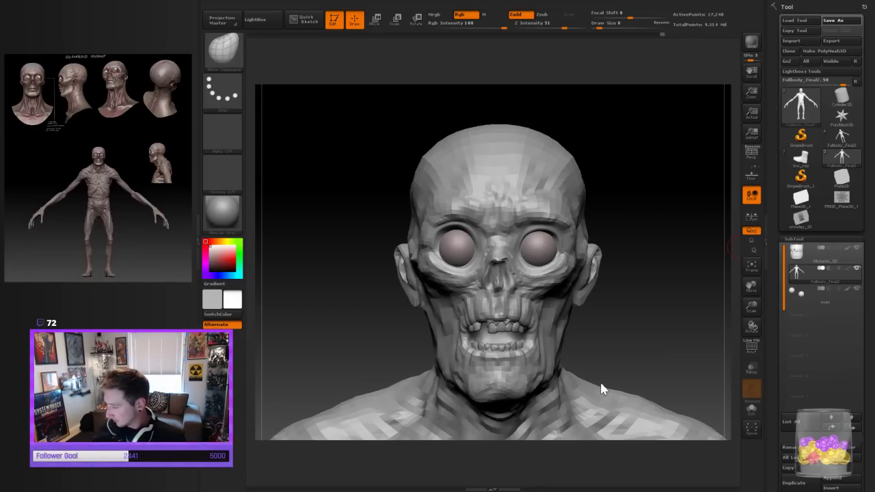
Review the head and upper body from the front and in profile against the reference images
{"action": "left_click_drag", "start_coordinate": [617, 332], "coordinate": [675, 345]}
{"action": "left_click_drag", "start_coordinate": [751, 308], "coordinate": [751, 318]}
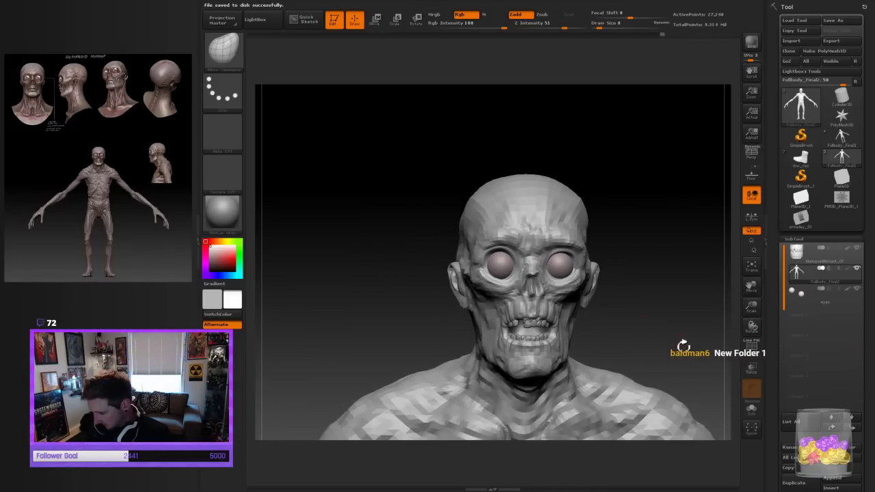
{"action": "mouse_move", "coordinate": [681, 344]}
{"action": "left_mouse_down"}
{"action": "mouse_move", "coordinate": [645, 323]}
{"action": "mouse_move", "coordinate": [667, 318]}
{"action": "mouse_move", "coordinate": [670, 290]}
{"action": "left_mouse_up"}
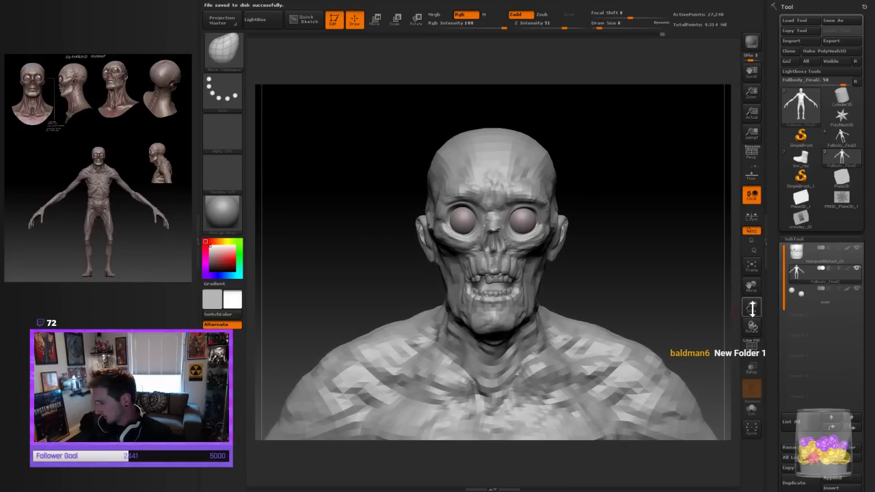
{"action": "left_click_drag", "start_coordinate": [751, 308], "coordinate": [750, 323]}
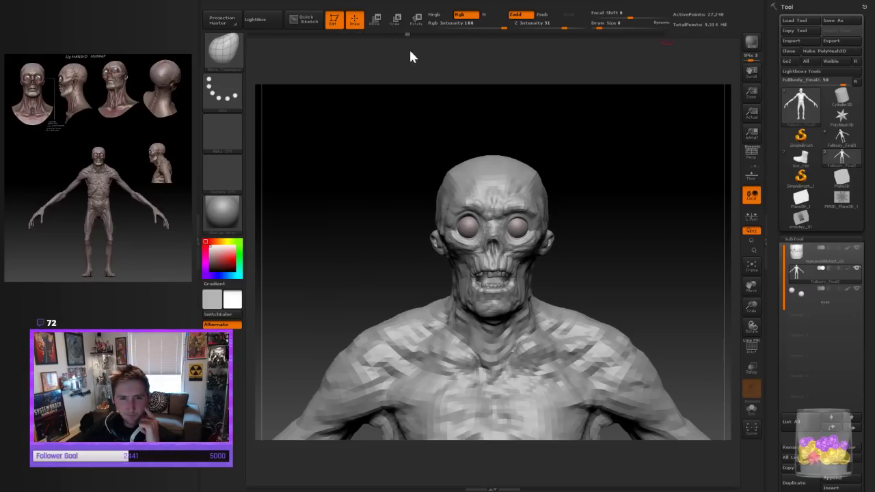
{"action": "left_click_drag", "start_coordinate": [444, 53], "coordinate": [690, 37]}
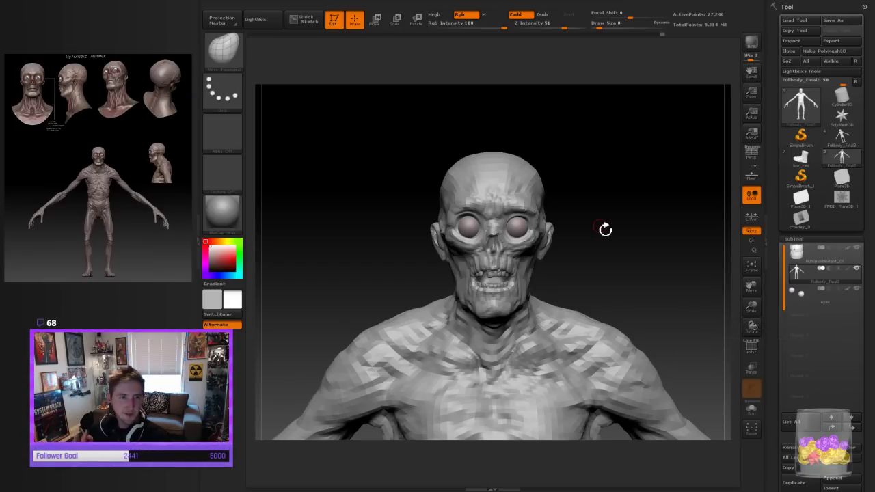
{"action": "mouse_move", "coordinate": [658, 300]}
{"action": "left_mouse_down"}
{"action": "mouse_move", "coordinate": [669, 283]}
{"action": "mouse_move", "coordinate": [662, 272]}
{"action": "mouse_move", "coordinate": [658, 287]}
{"action": "left_mouse_up"}
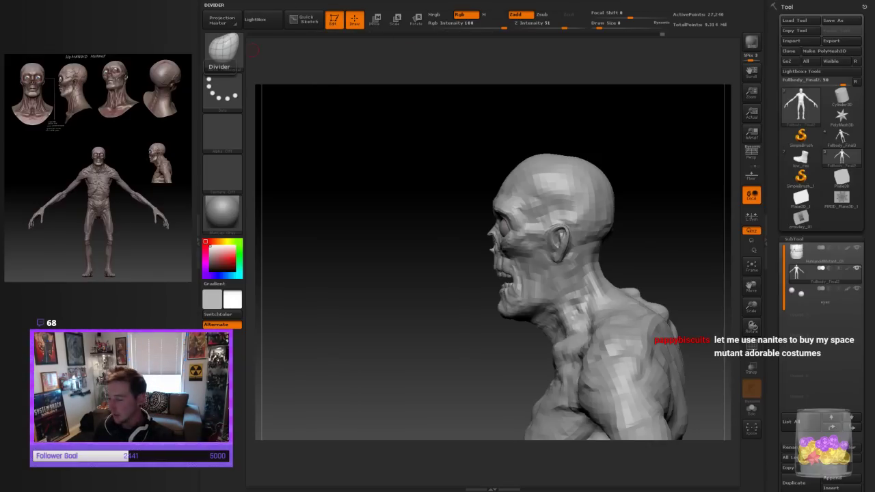
{"action": "mouse_move", "coordinate": [649, 259]}
{"action": "left_mouse_down"}
{"action": "mouse_move", "coordinate": [662, 260]}
{"action": "mouse_move", "coordinate": [650, 254]}
{"action": "left_mouse_up"}
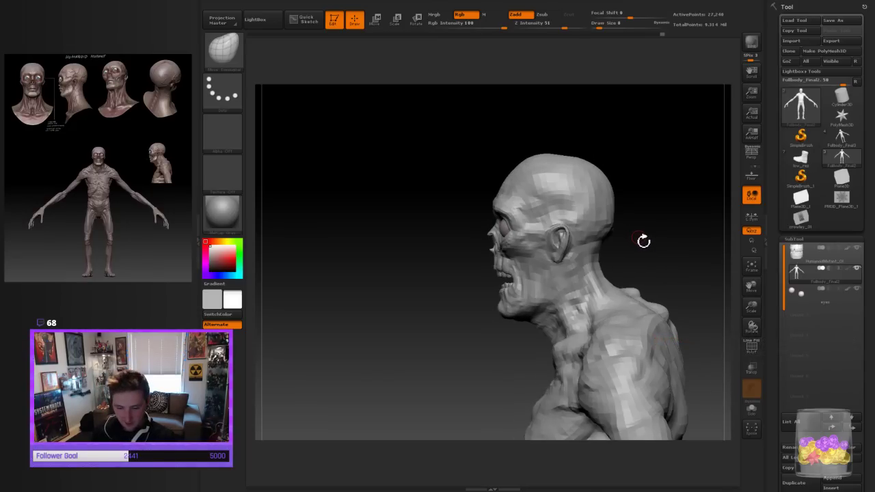
Adjust the back of the neck at draw size 18 and enlarge the brush to 26 for the side of the face
{"action": "left_click_drag", "start_coordinate": [634, 248], "coordinate": [599, 250]}
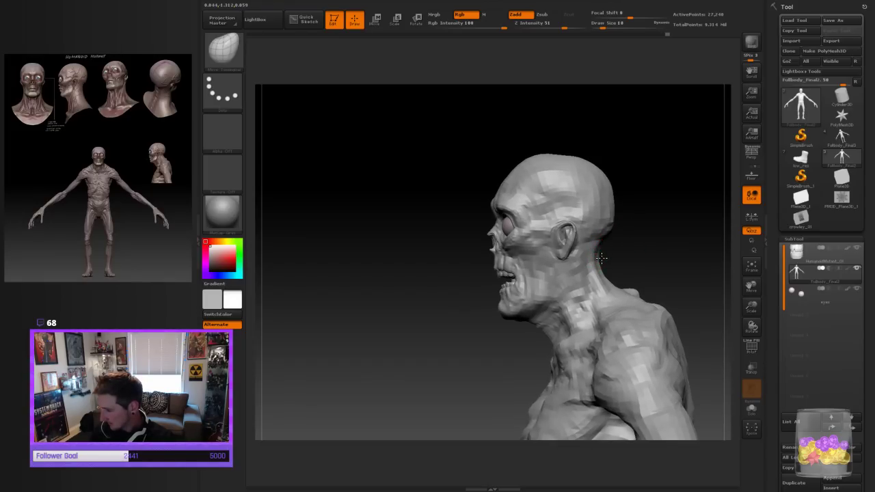
{"action": "left_click_drag", "start_coordinate": [628, 273], "coordinate": [657, 273]}
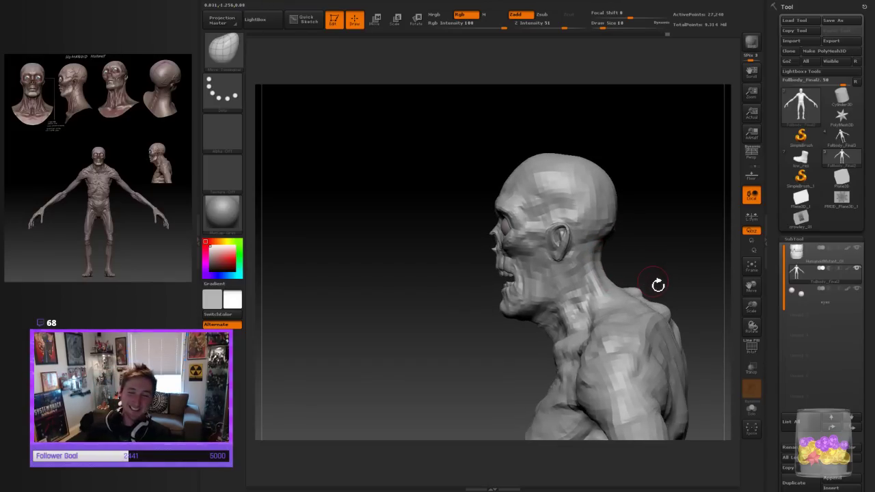
{"action": "mouse_move", "coordinate": [658, 285]}
{"action": "left_mouse_down"}
{"action": "mouse_move", "coordinate": [649, 250]}
{"action": "mouse_move", "coordinate": [675, 254]}
{"action": "mouse_move", "coordinate": [663, 263]}
{"action": "mouse_move", "coordinate": [670, 244]}
{"action": "mouse_move", "coordinate": [618, 249]}
{"action": "left_mouse_up"}
{"action": "mouse_move", "coordinate": [689, 238]}
{"action": "left_mouse_down"}
{"action": "mouse_move", "coordinate": [688, 271]}
{"action": "mouse_move", "coordinate": [697, 189]}
{"action": "mouse_move", "coordinate": [625, 246]}
{"action": "mouse_move", "coordinate": [673, 246]}
{"action": "mouse_move", "coordinate": [682, 284]}
{"action": "left_mouse_up"}
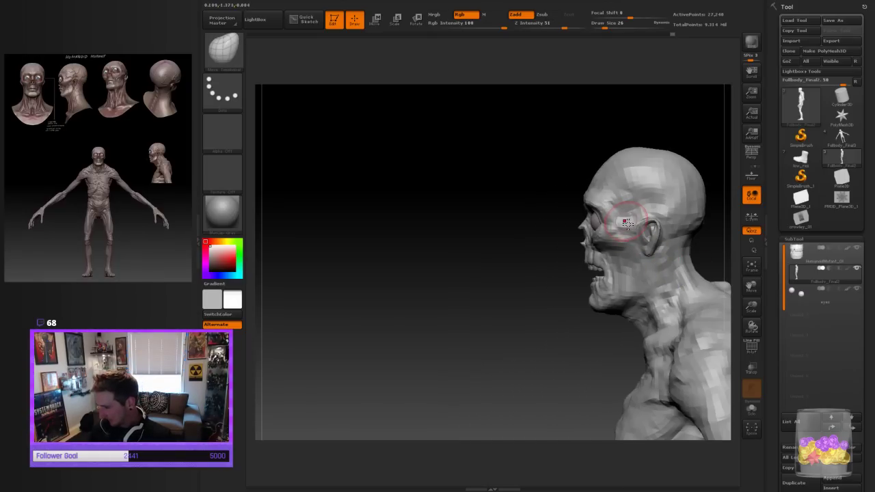
{"action": "mouse_move", "coordinate": [524, 329]}
{"action": "left_mouse_down"}
{"action": "mouse_move", "coordinate": [529, 336]}
{"action": "mouse_move", "coordinate": [685, 267]}
{"action": "left_mouse_up"}
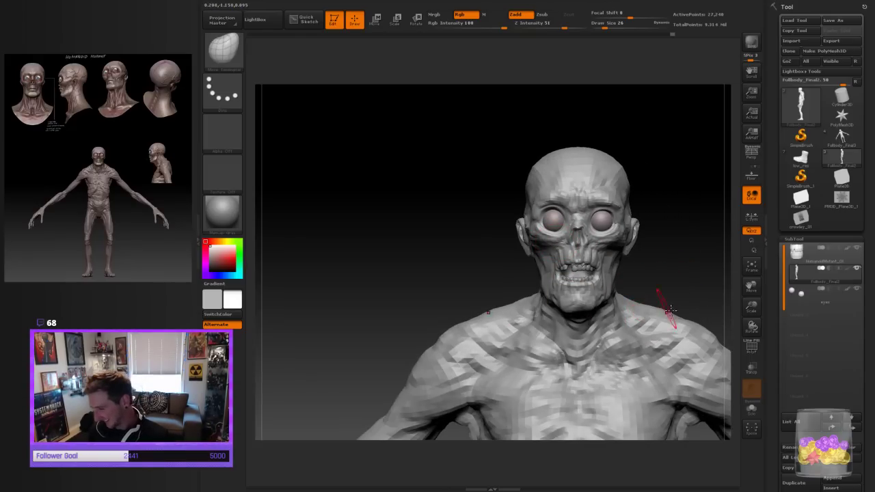
Raise the body's geometry to subdivision level 4 for detail work on the face
{"action": "left_click_drag", "start_coordinate": [775, 328], "coordinate": [777, 272]}
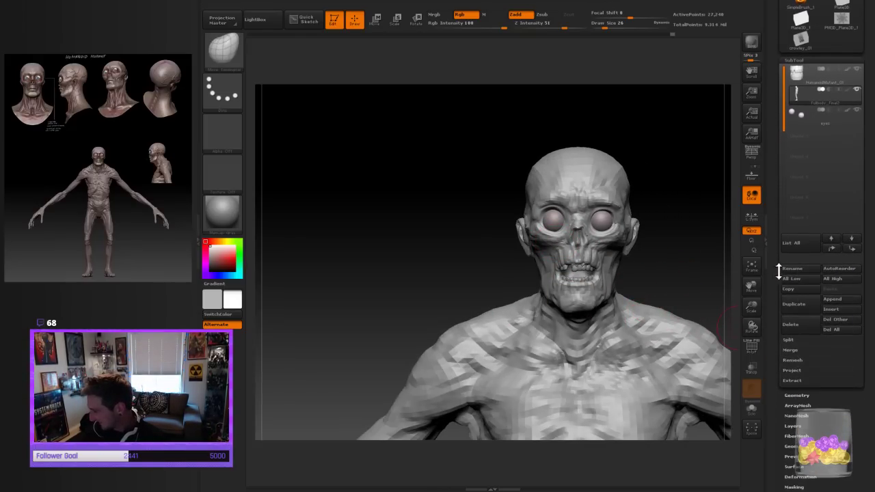
{"action": "left_click", "coordinate": [792, 395]}
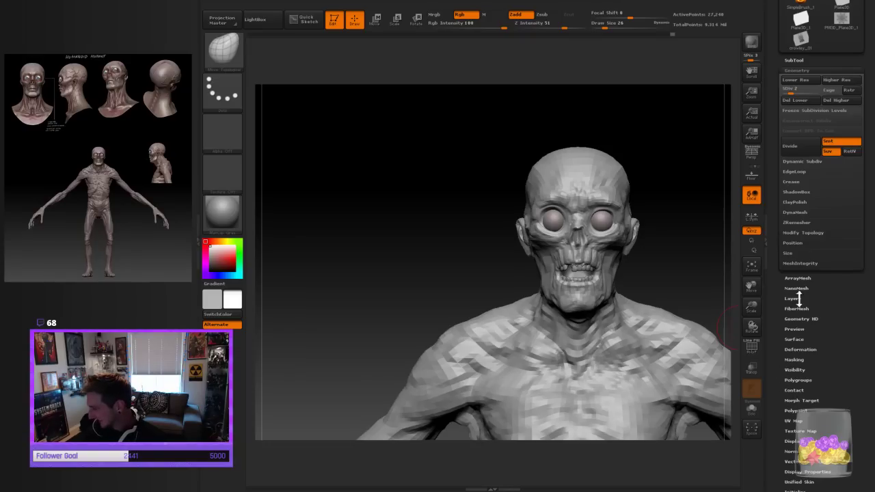
{"action": "left_click", "coordinate": [790, 146]}
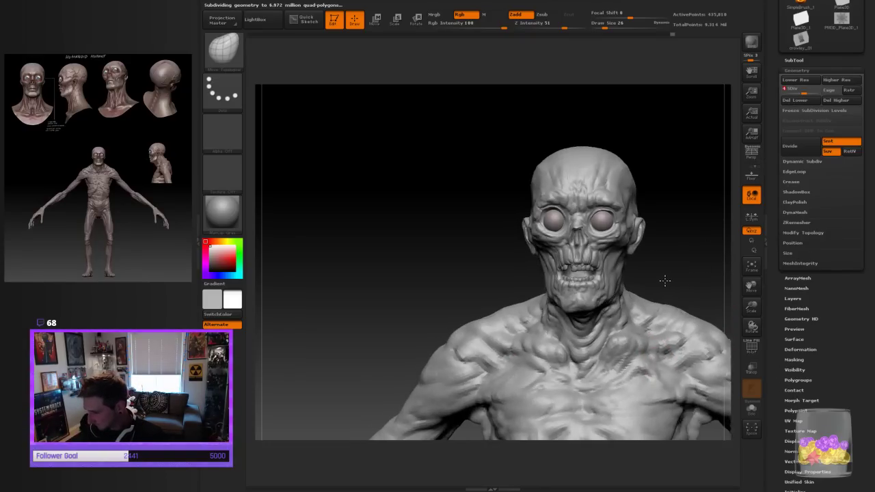
{"action": "left_click_drag", "start_coordinate": [677, 276], "coordinate": [596, 273], "text": "alt"}
{"action": "left_click_drag", "start_coordinate": [752, 318], "coordinate": [753, 345]}
{"action": "left_click_drag", "start_coordinate": [683, 320], "coordinate": [670, 335]}
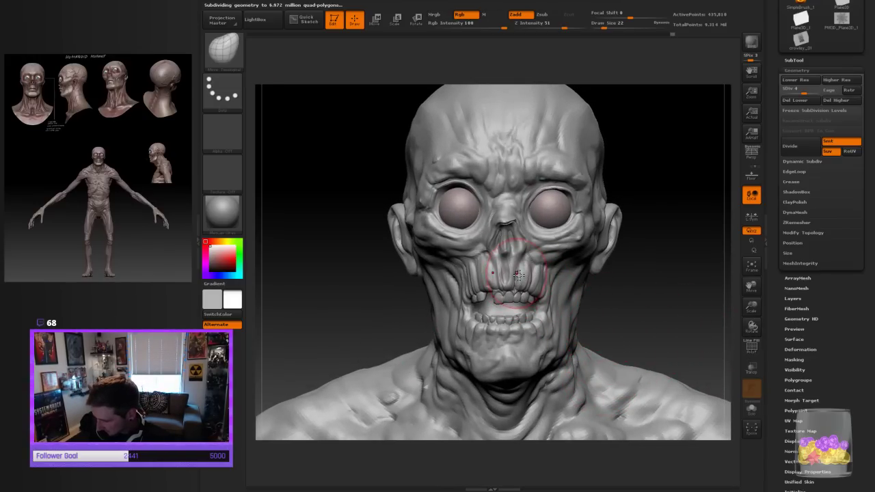
Choose the ClayBuildup brush with a draw size of 9 for work around the mouth and teeth
{"action": "mouse_move", "coordinate": [631, 289]}
{"action": "left_mouse_down"}
{"action": "mouse_move", "coordinate": [659, 292]}
{"action": "mouse_move", "coordinate": [631, 287]}
{"action": "mouse_move", "coordinate": [649, 291]}
{"action": "mouse_move", "coordinate": [639, 250]}
{"action": "mouse_move", "coordinate": [622, 243]}
{"action": "mouse_move", "coordinate": [660, 296]}
{"action": "mouse_move", "coordinate": [731, 321]}
{"action": "mouse_move", "coordinate": [747, 299]}
{"action": "left_mouse_up"}
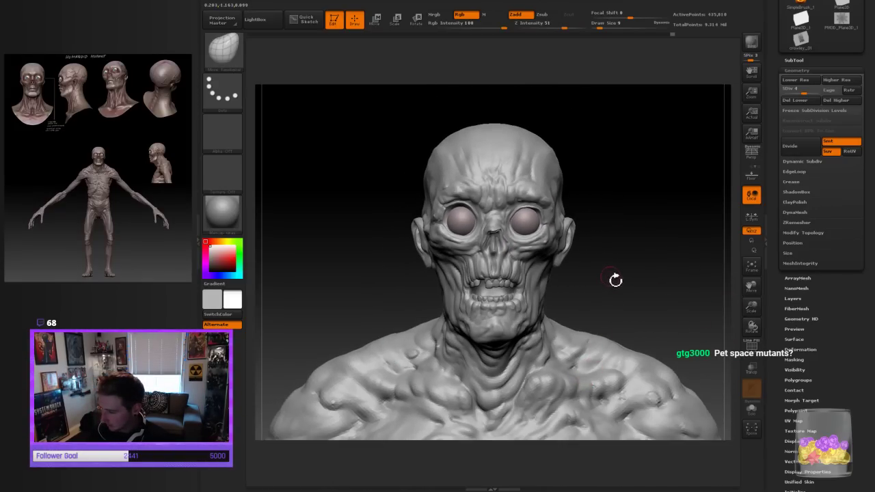
{"action": "mouse_move", "coordinate": [646, 294]}
{"action": "left_mouse_down"}
{"action": "mouse_move", "coordinate": [666, 304]}
{"action": "mouse_move", "coordinate": [642, 307]}
{"action": "mouse_move", "coordinate": [676, 323]}
{"action": "mouse_move", "coordinate": [657, 314]}
{"action": "mouse_move", "coordinate": [669, 292]}
{"action": "mouse_move", "coordinate": [658, 260]}
{"action": "mouse_move", "coordinate": [676, 266]}
{"action": "left_mouse_up"}
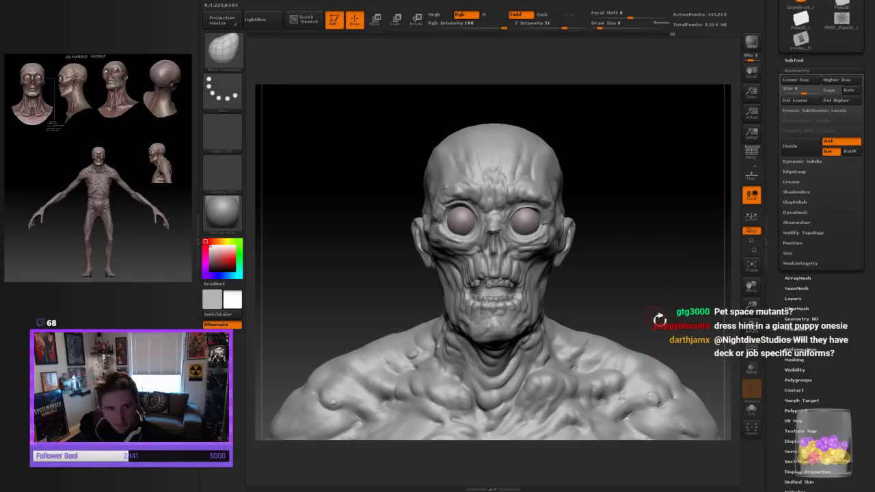
{"action": "left_click_drag", "start_coordinate": [755, 311], "coordinate": [671, 306]}
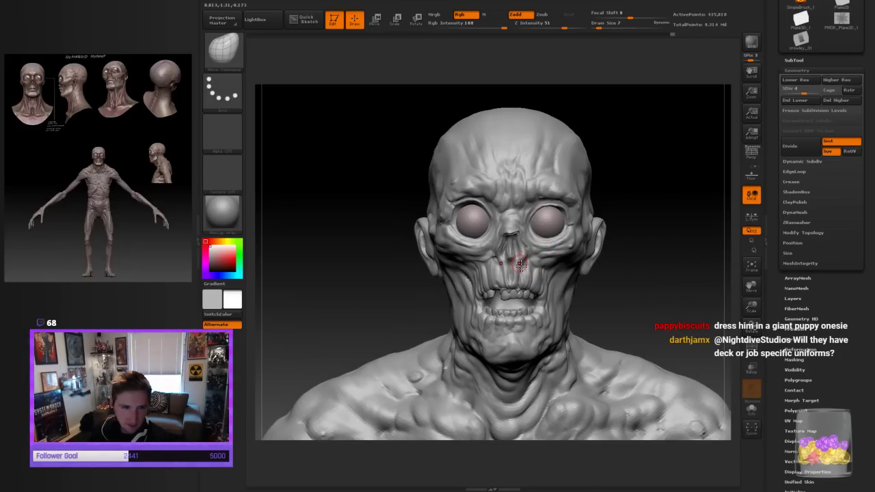
{"action": "key", "text": "b"}
{"action": "left_click", "coordinate": [287, 60]}
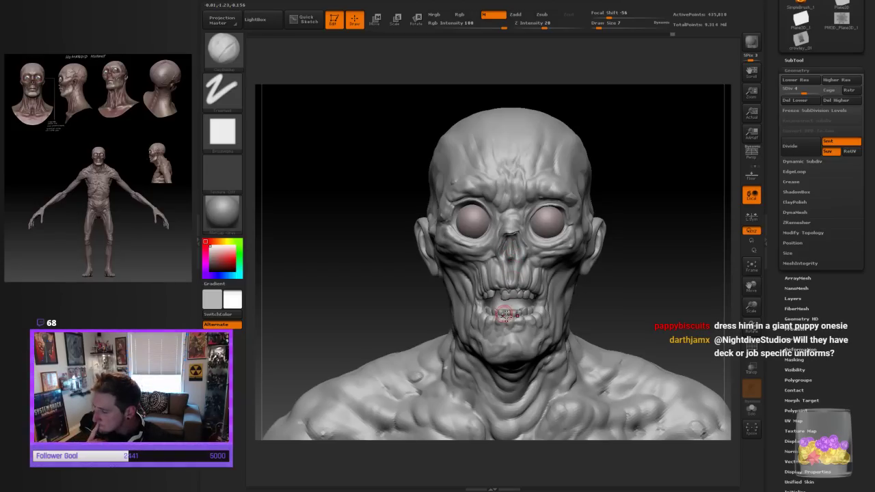
{"action": "key", "text": "]"}
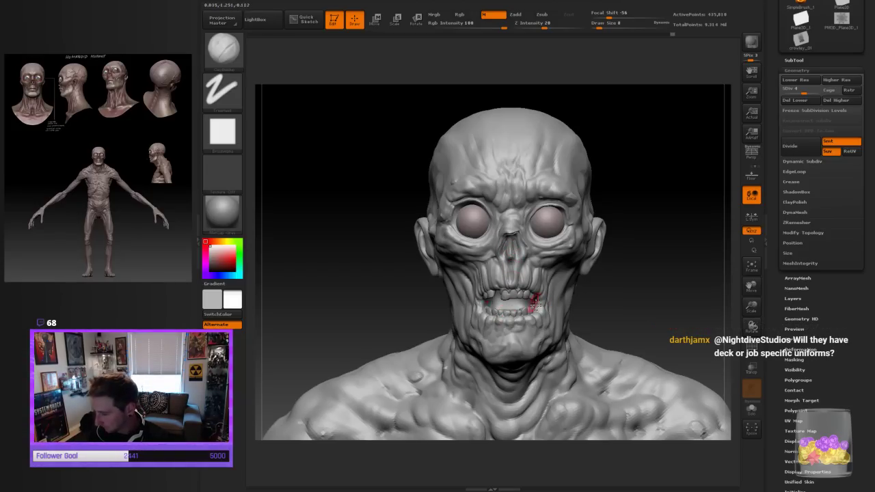
{"action": "mouse_move", "coordinate": [600, 287]}
{"action": "left_mouse_down"}
{"action": "mouse_move", "coordinate": [656, 275]}
{"action": "mouse_move", "coordinate": [621, 279]}
{"action": "mouse_move", "coordinate": [595, 303]}
{"action": "mouse_move", "coordinate": [642, 299]}
{"action": "left_mouse_up"}
{"action": "left_click_drag", "start_coordinate": [758, 304], "coordinate": [754, 323]}
{"action": "mouse_move", "coordinate": [668, 320]}
{"action": "left_mouse_down", "text": "alt"}
{"action": "mouse_move", "coordinate": [633, 286]}
{"action": "mouse_move", "coordinate": [656, 290]}
{"action": "left_mouse_up", "text": "alt"}
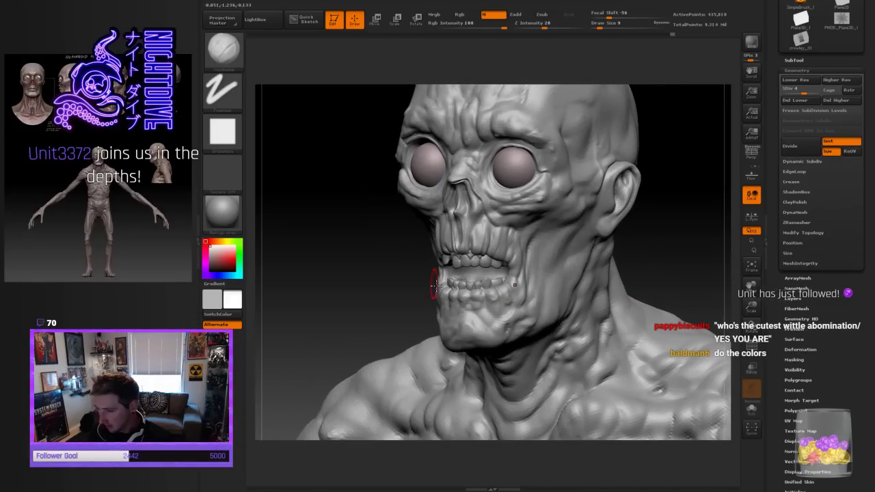
Examine the face, teeth and neck with the painted skin colours displayed
{"action": "left_click", "coordinate": [224, 51]}
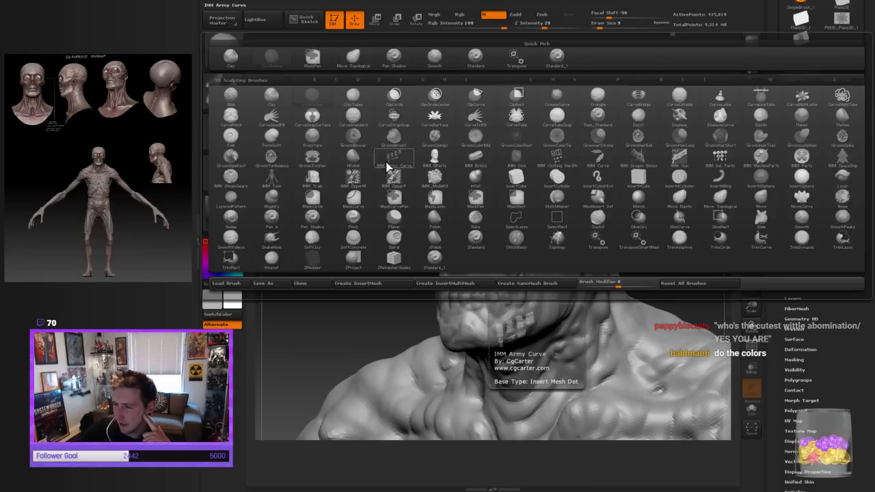
{"action": "left_click", "coordinate": [382, 216]}
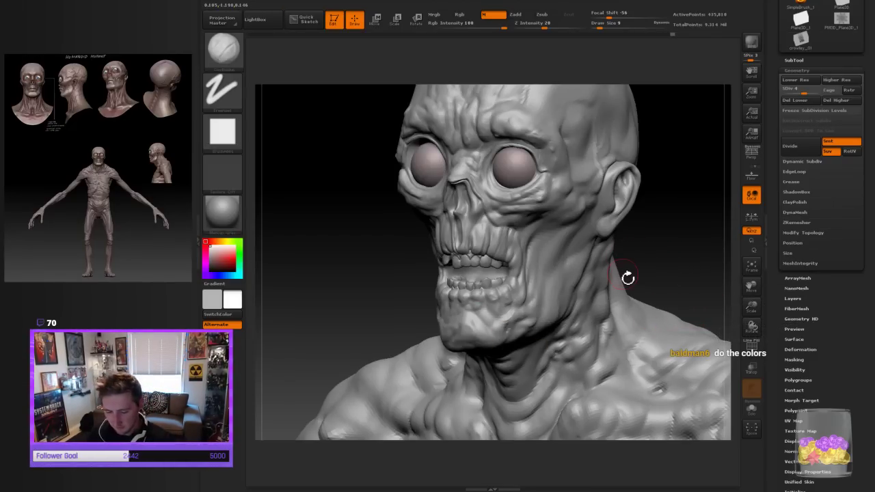
{"action": "mouse_move", "coordinate": [651, 245]}
{"action": "left_mouse_down"}
{"action": "mouse_move", "coordinate": [672, 239]}
{"action": "mouse_move", "coordinate": [649, 247]}
{"action": "left_mouse_up"}
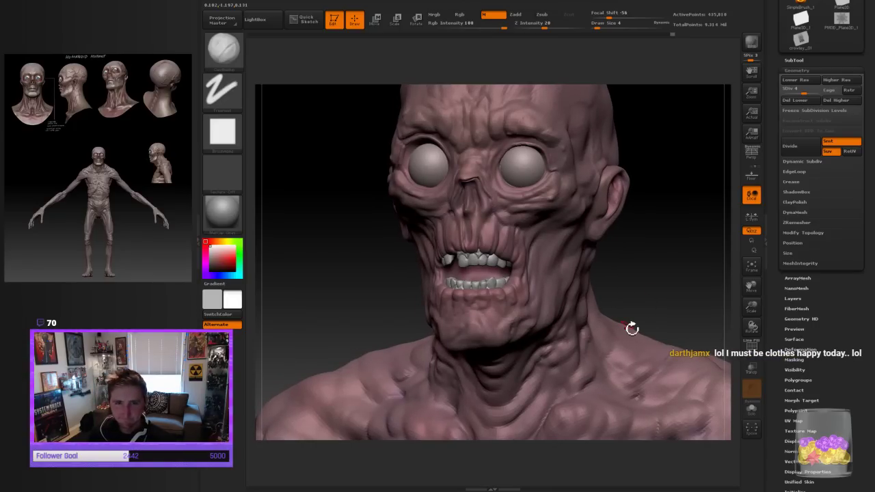
{"action": "mouse_move", "coordinate": [677, 324]}
{"action": "left_mouse_down"}
{"action": "mouse_move", "coordinate": [690, 324]}
{"action": "mouse_move", "coordinate": [685, 333]}
{"action": "mouse_move", "coordinate": [677, 318]}
{"action": "mouse_move", "coordinate": [659, 374]}
{"action": "left_mouse_up"}
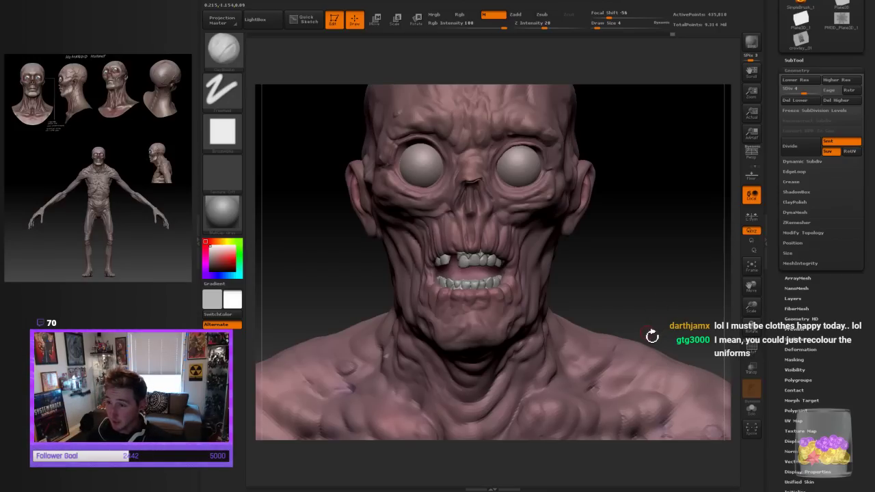
{"action": "left_click", "coordinate": [243, 4]}
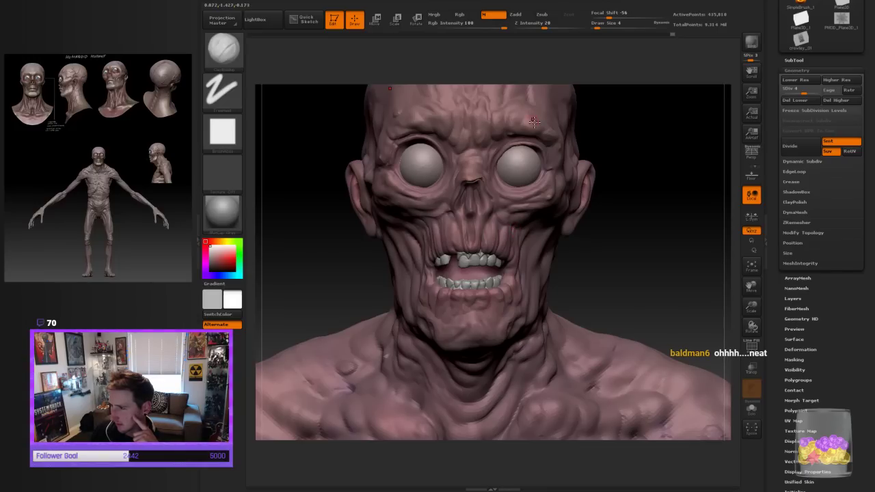
Set the brush to Zadd with material painting off, and turn off the polypaint display of the full-body subtool
{"action": "left_click", "coordinate": [519, 14]}
{"action": "left_click", "coordinate": [493, 15]}
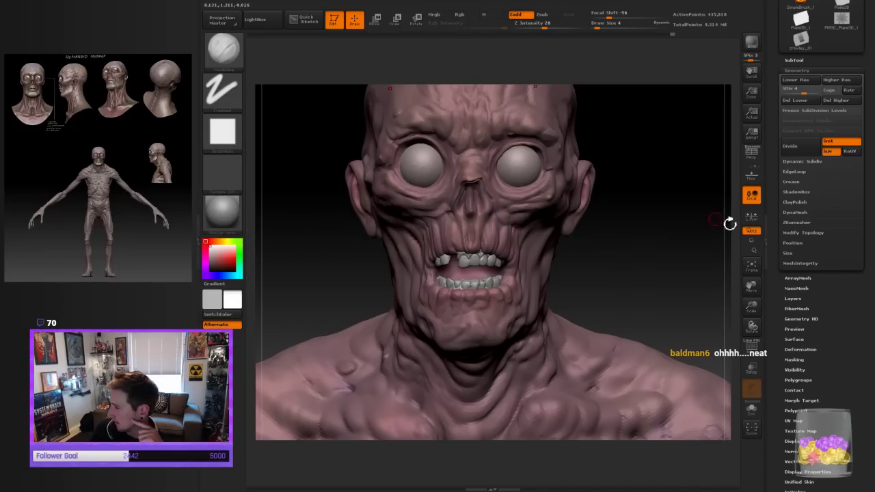
{"action": "left_click", "coordinate": [795, 61]}
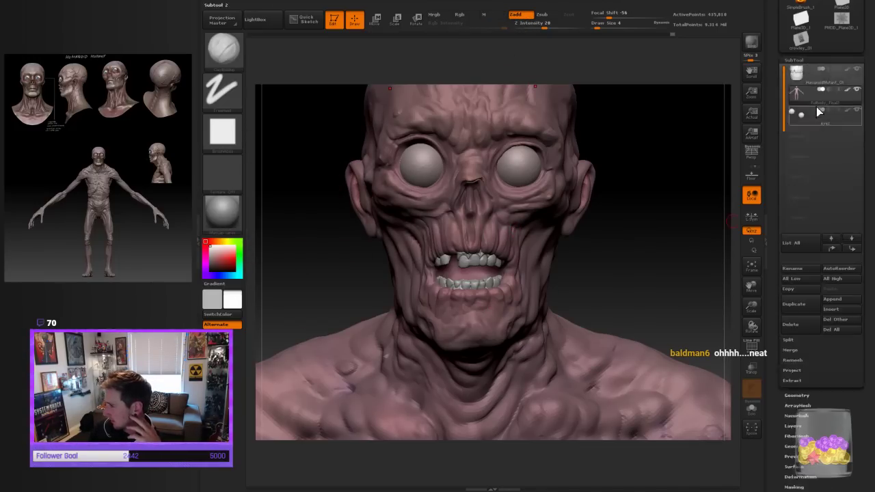
{"action": "left_click", "coordinate": [848, 93]}
Select the eyes subtool and move the eyeballs forward out of their sockets with a vertical transpose line
{"action": "left_click_drag", "start_coordinate": [654, 244], "coordinate": [503, 413]}
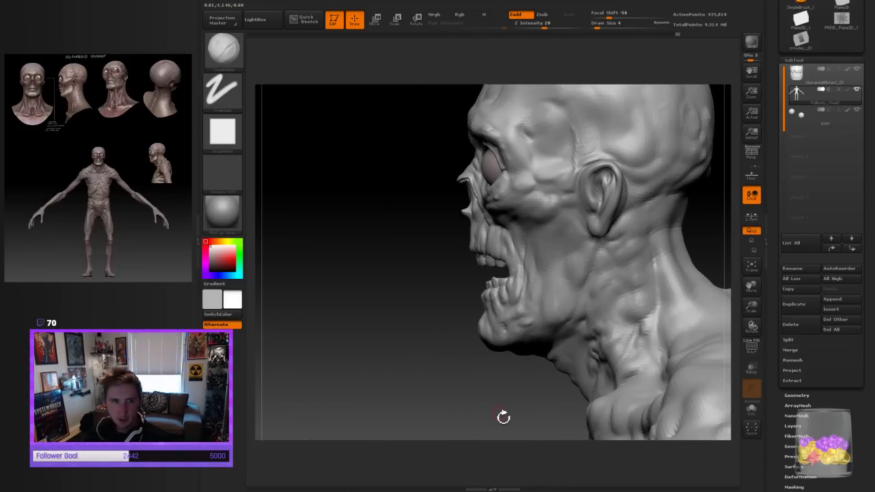
{"action": "left_click", "coordinate": [803, 120]}
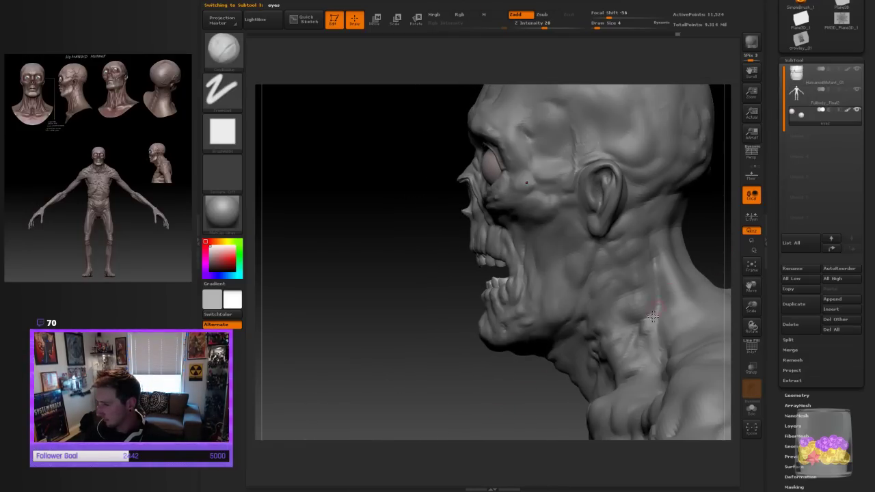
{"action": "left_click_drag", "start_coordinate": [452, 387], "coordinate": [433, 299]}
{"action": "key", "text": "w"}
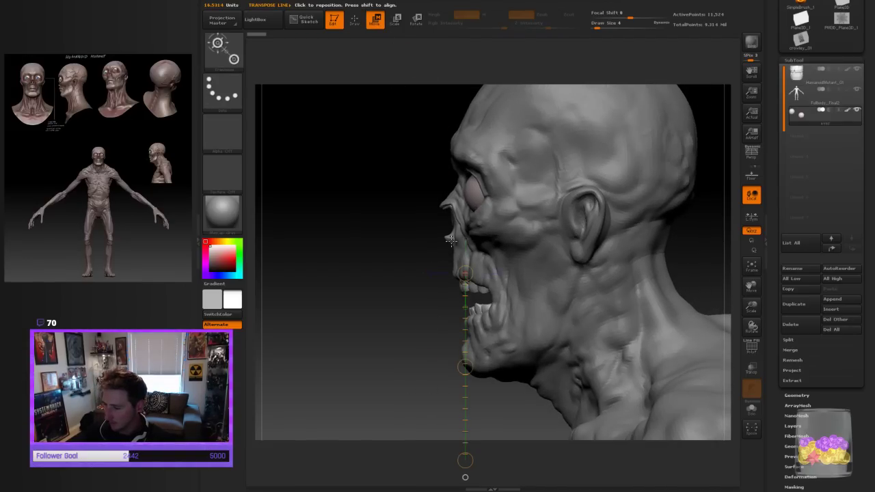
{"action": "left_click_drag", "start_coordinate": [451, 193], "coordinate": [448, 412], "text": "shift"}
{"action": "mouse_move", "coordinate": [449, 303]}
{"action": "left_mouse_down"}
{"action": "mouse_move", "coordinate": [424, 334]}
{"action": "mouse_move", "coordinate": [484, 310]}
{"action": "left_mouse_up"}
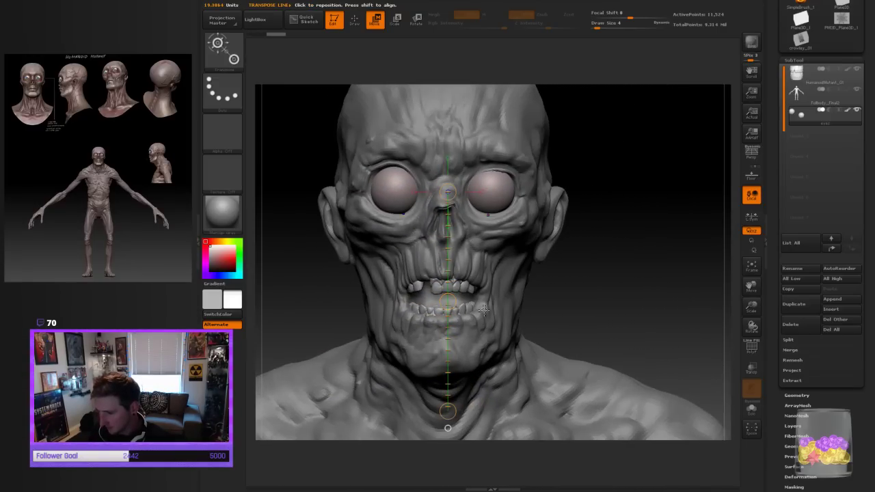
Flatten the eyeballs front to back into thin lens shapes in profile
{"action": "left_click_drag", "start_coordinate": [649, 269], "coordinate": [385, 309]}
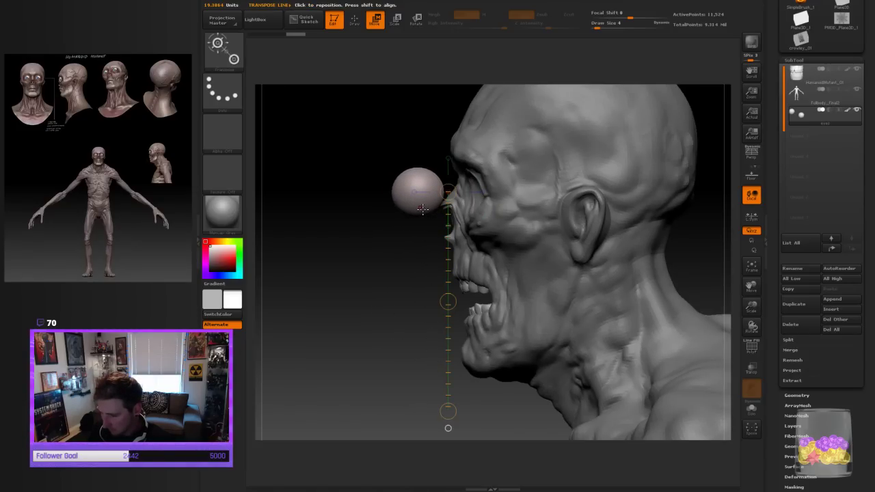
{"action": "mouse_move", "coordinate": [422, 208]}
{"action": "left_mouse_down"}
{"action": "mouse_move", "coordinate": [418, 408]}
{"action": "mouse_move", "coordinate": [449, 387]}
{"action": "mouse_move", "coordinate": [559, 207]}
{"action": "mouse_move", "coordinate": [466, 215]}
{"action": "left_mouse_up"}
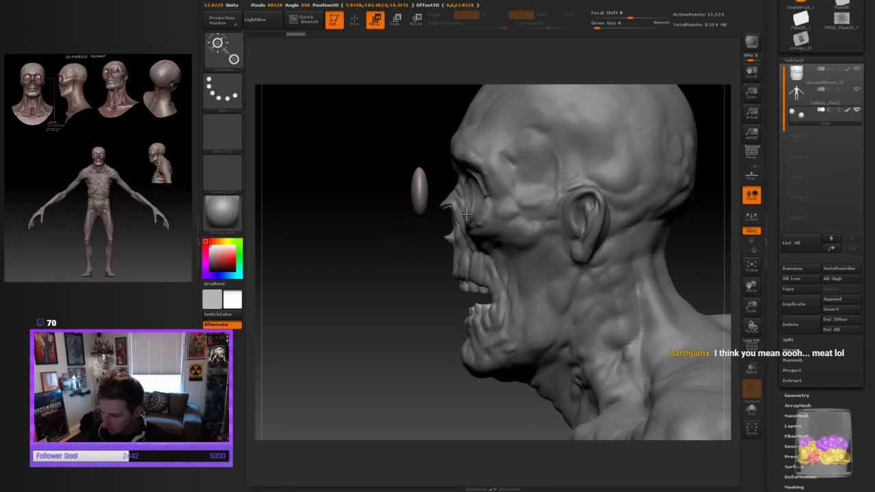
{"action": "mouse_move", "coordinate": [400, 301]}
{"action": "left_mouse_down"}
{"action": "mouse_move", "coordinate": [468, 303]}
{"action": "mouse_move", "coordinate": [401, 304]}
{"action": "left_mouse_up"}
Move the flattened eyes back into the sockets along a horizontal transpose line and return to draw mode
{"action": "mouse_move", "coordinate": [436, 277]}
{"action": "left_mouse_down"}
{"action": "mouse_move", "coordinate": [398, 321]}
{"action": "mouse_move", "coordinate": [437, 289]}
{"action": "left_mouse_up"}
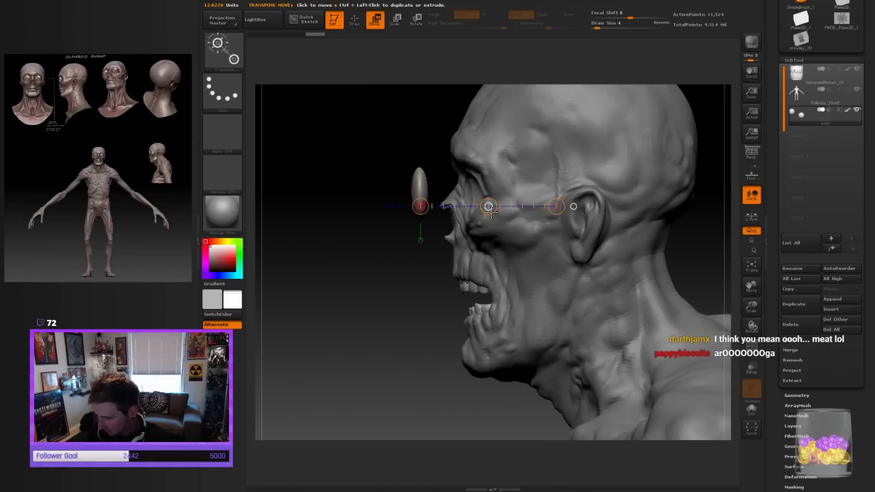
{"action": "left_click_drag", "start_coordinate": [489, 206], "coordinate": [545, 211]}
{"action": "left_click_drag", "start_coordinate": [419, 205], "coordinate": [599, 283]}
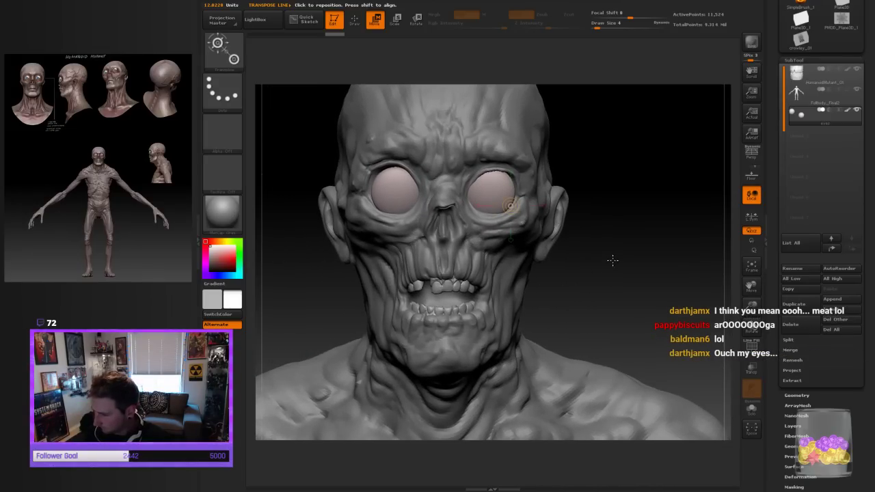
{"action": "mouse_move", "coordinate": [611, 260]}
{"action": "left_mouse_down"}
{"action": "mouse_move", "coordinate": [611, 249]}
{"action": "mouse_move", "coordinate": [627, 255]}
{"action": "mouse_move", "coordinate": [616, 290]}
{"action": "mouse_move", "coordinate": [652, 287]}
{"action": "mouse_move", "coordinate": [630, 290]}
{"action": "left_mouse_up"}
{"action": "key", "text": "q"}
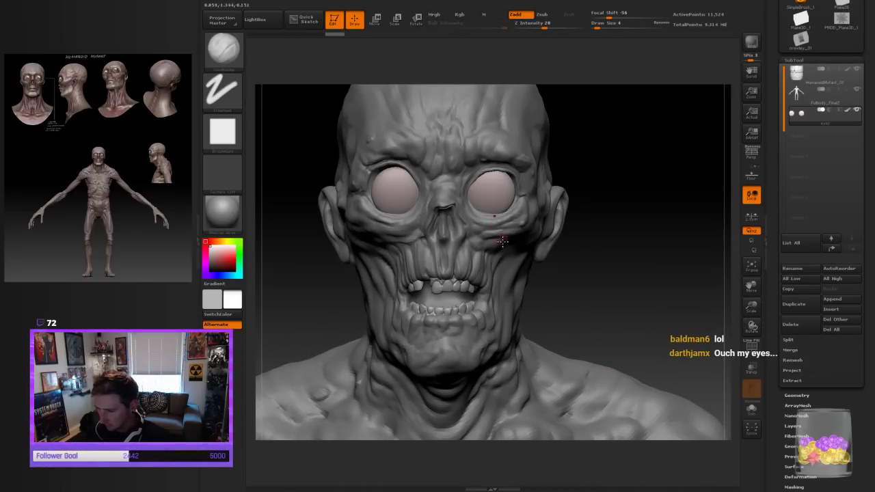
Reshape the eye socket openings on the full-body subtool with the Move Topological brush, enlarging it to draw size 22
{"action": "left_click", "coordinate": [504, 243], "text": "alt"}
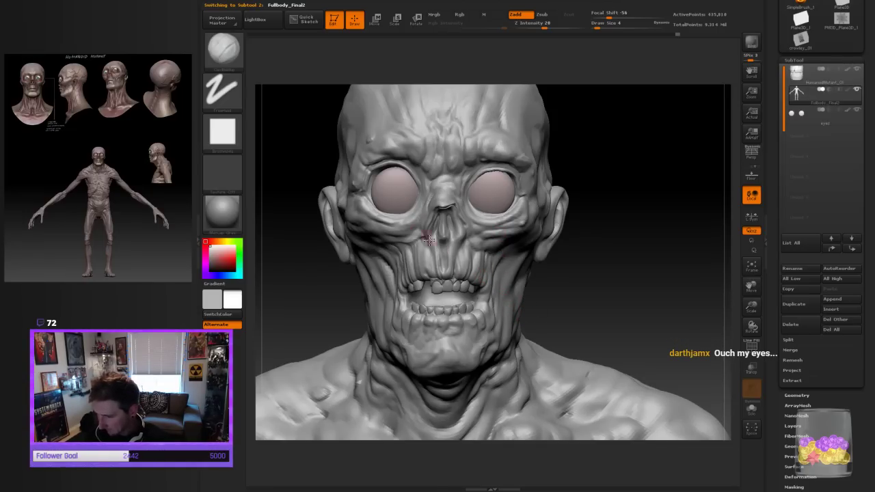
{"action": "key", "text": "b"}
{"action": "left_click", "coordinate": [353, 95]}
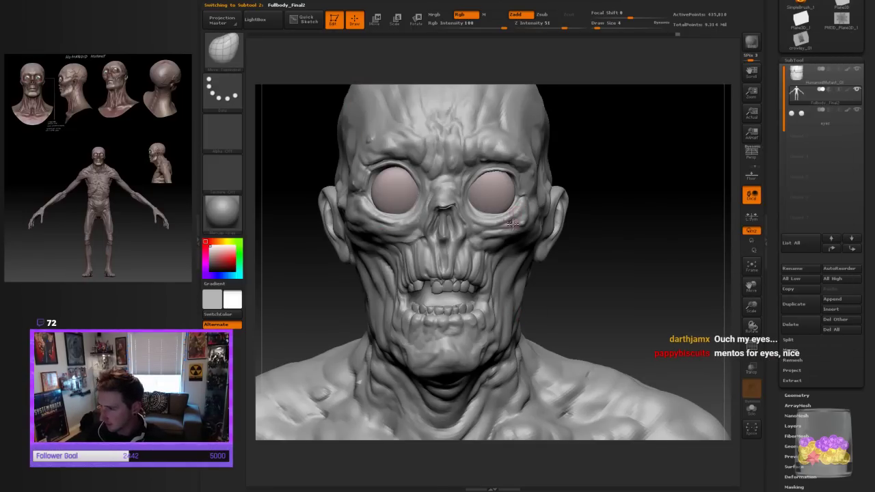
{"action": "mouse_move", "coordinate": [488, 217]}
{"action": "left_mouse_down"}
{"action": "mouse_move", "coordinate": [476, 183]}
{"action": "mouse_move", "coordinate": [496, 179]}
{"action": "mouse_move", "coordinate": [480, 192]}
{"action": "left_mouse_up"}
{"action": "key", "text": "bracketright"}
{"action": "left_click_drag", "start_coordinate": [507, 218], "coordinate": [473, 188]}
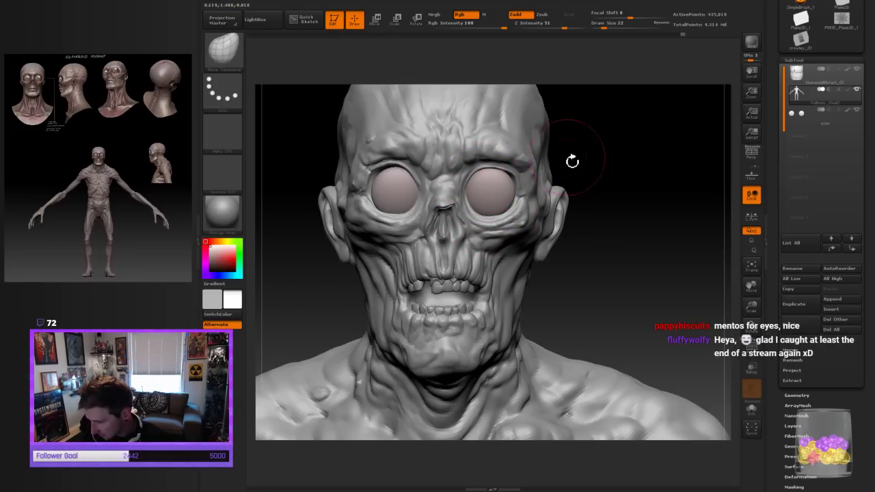
Adjust the outer rim of the eye socket in profile to fit the flattened eye, reducing the draw size to 14
{"action": "left_click_drag", "start_coordinate": [572, 161], "coordinate": [509, 167]}
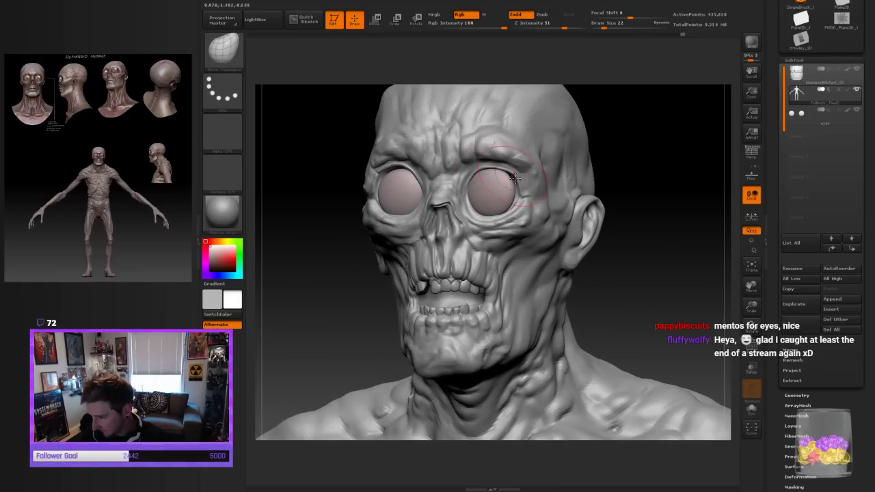
{"action": "left_click_drag", "start_coordinate": [644, 147], "coordinate": [520, 200]}
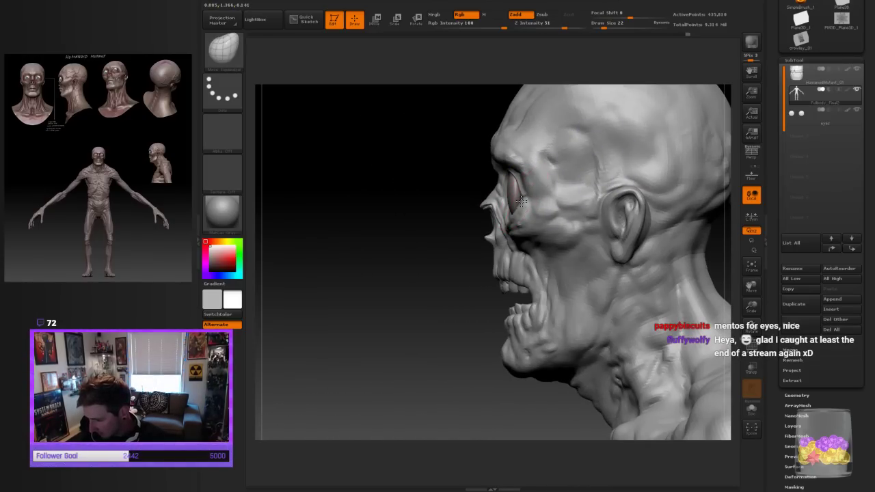
{"action": "left_click_drag", "start_coordinate": [515, 171], "coordinate": [518, 198]}
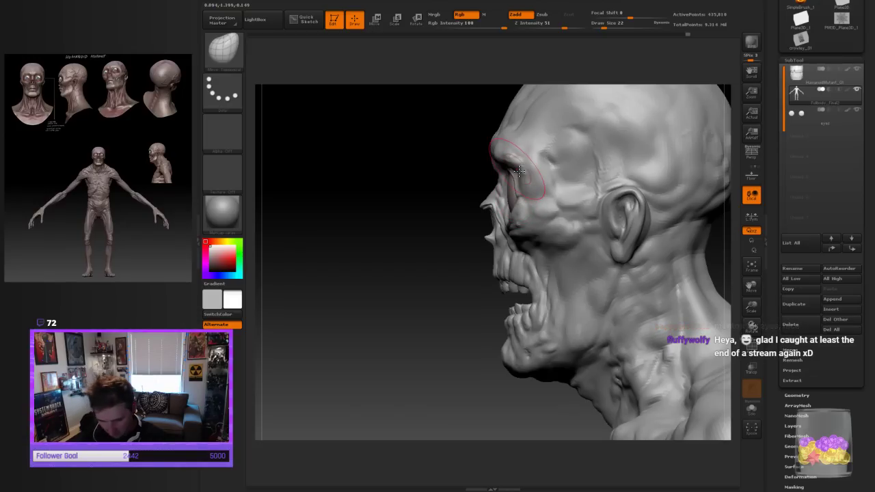
{"action": "key", "text": "bracketleft"}
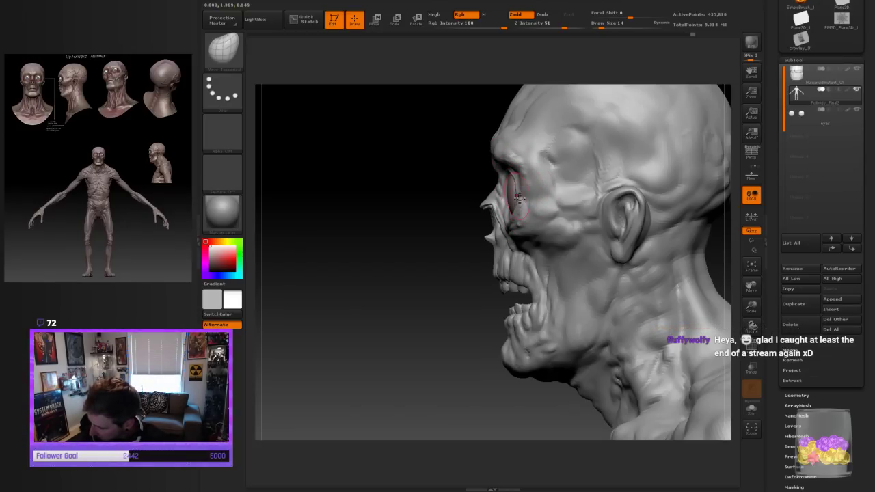
Refine and smooth the eyelid rims around the flattened eyes from the front
{"action": "left_click_drag", "start_coordinate": [403, 192], "coordinate": [513, 178]}
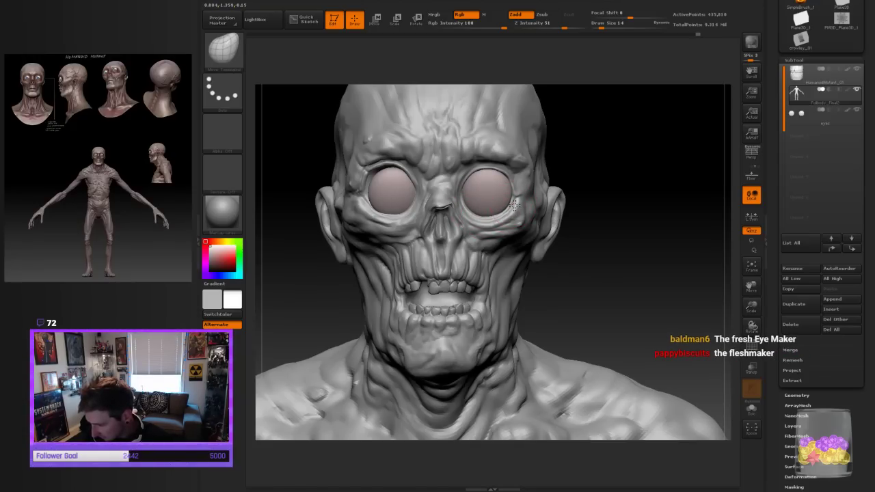
{"action": "mouse_move", "coordinate": [543, 198]}
{"action": "left_mouse_down"}
{"action": "mouse_move", "coordinate": [570, 195]}
{"action": "mouse_move", "coordinate": [581, 170]}
{"action": "mouse_move", "coordinate": [570, 149]}
{"action": "left_mouse_up"}
{"action": "mouse_move", "coordinate": [481, 166]}
{"action": "left_mouse_down", "text": "shift"}
{"action": "mouse_move", "coordinate": [511, 171]}
{"action": "mouse_move", "coordinate": [532, 224]}
{"action": "left_mouse_up", "text": "shift"}
{"action": "mouse_move", "coordinate": [601, 198]}
{"action": "left_mouse_down"}
{"action": "mouse_move", "coordinate": [533, 191]}
{"action": "mouse_move", "coordinate": [605, 189]}
{"action": "mouse_move", "coordinate": [595, 198]}
{"action": "left_mouse_up"}
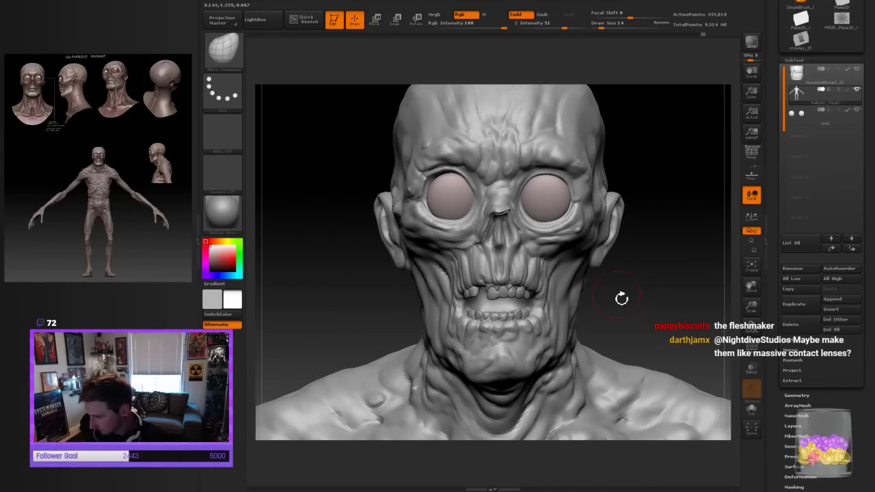
Reshape the upper and outer eye socket rims with the Move Topological brush, enlarging the draw size to 26
{"action": "mouse_move", "coordinate": [621, 299]}
{"action": "left_mouse_down"}
{"action": "mouse_move", "coordinate": [659, 313]}
{"action": "mouse_move", "coordinate": [640, 302]}
{"action": "left_mouse_up"}
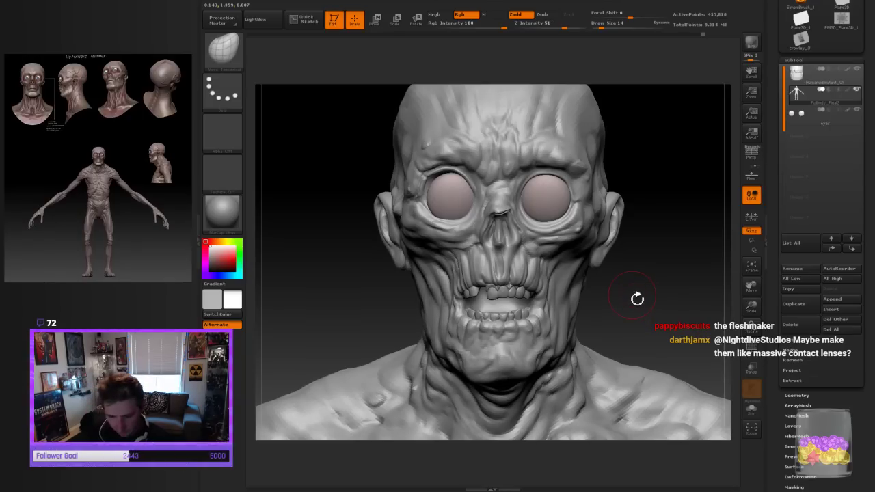
{"action": "key", "text": "bracketright"}
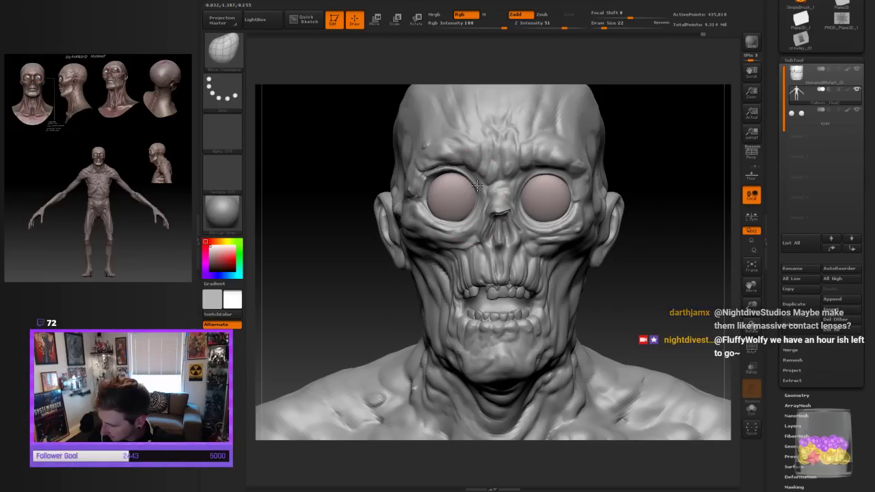
{"action": "left_click_drag", "start_coordinate": [663, 179], "coordinate": [693, 178]}
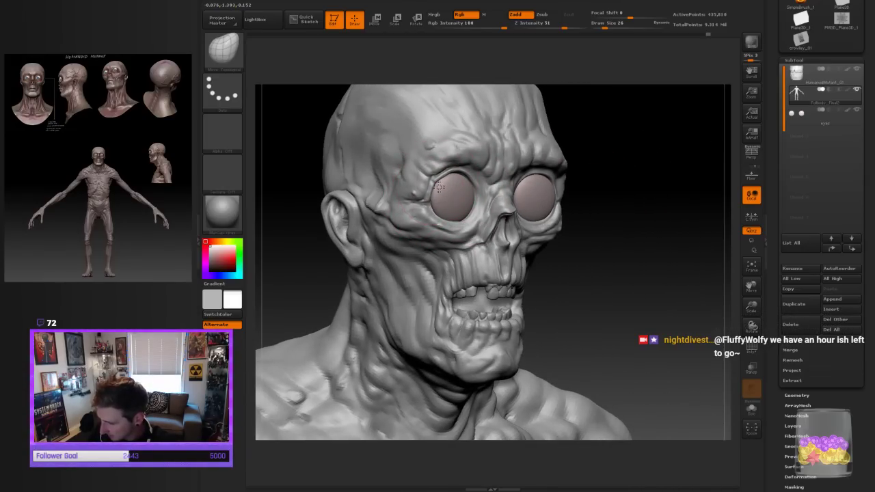
{"action": "mouse_move", "coordinate": [580, 154]}
{"action": "left_mouse_down"}
{"action": "mouse_move", "coordinate": [618, 153]}
{"action": "mouse_move", "coordinate": [603, 159]}
{"action": "left_mouse_up"}
Pull the outer socket rim around the flattened eye in profile with the Move Topological brush
{"action": "left_click_drag", "start_coordinate": [358, 306], "coordinate": [407, 285]}
{"action": "key", "text": "b"}
{"action": "key", "text": "m"}
{"action": "key", "text": "t"}
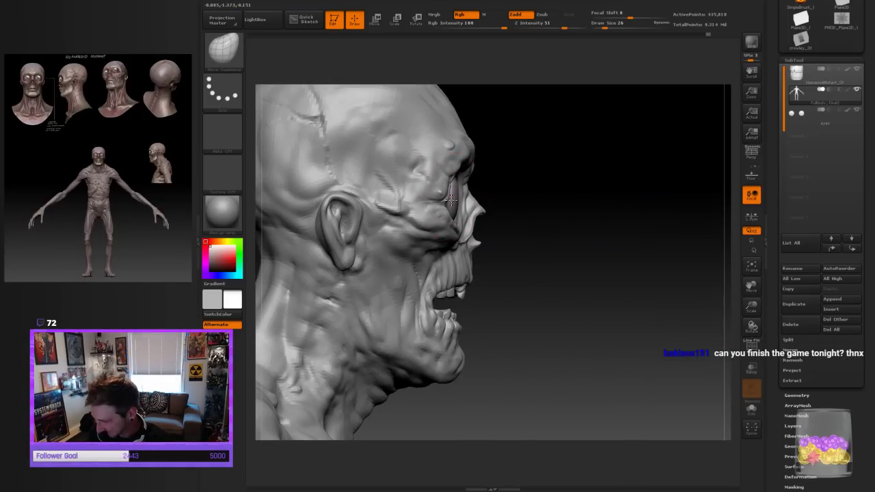
{"action": "mouse_move", "coordinate": [601, 221]}
{"action": "left_mouse_down"}
{"action": "mouse_move", "coordinate": [396, 294]}
{"action": "mouse_move", "coordinate": [328, 301]}
{"action": "left_mouse_up"}
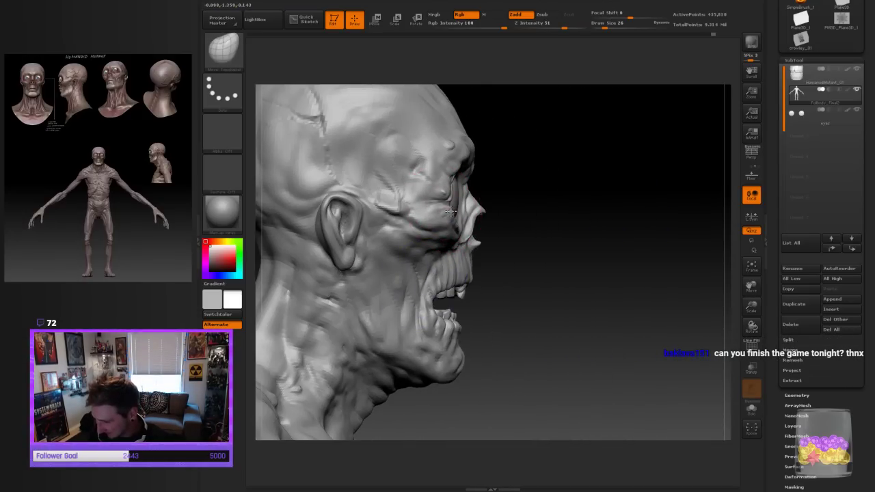
{"action": "mouse_move", "coordinate": [548, 188]}
{"action": "left_mouse_down"}
{"action": "mouse_move", "coordinate": [528, 192]}
{"action": "mouse_move", "coordinate": [503, 226]}
{"action": "left_mouse_up"}
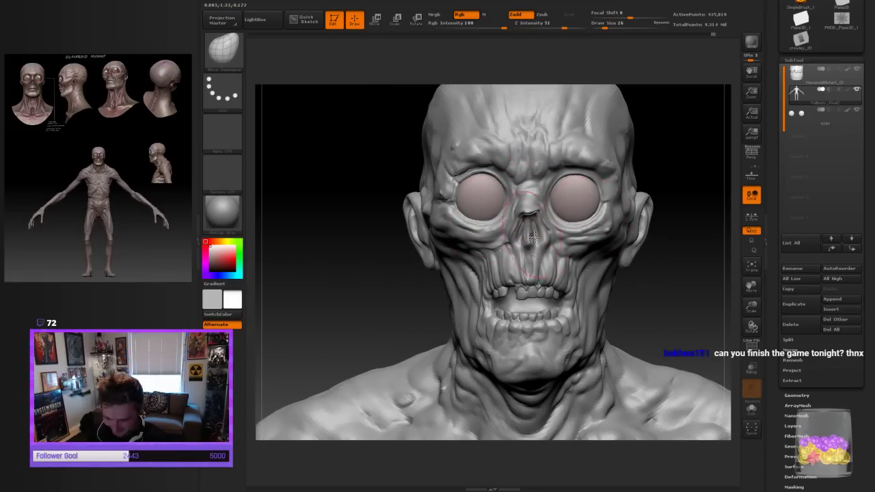
Fit the inner and lower eyelid rims closely around the eyes from the front, using draw sizes 14 and 18
{"action": "key", "text": "bracketleft"}
{"action": "key", "text": "bracketleft"}
{"action": "key", "text": "bracketleft"}
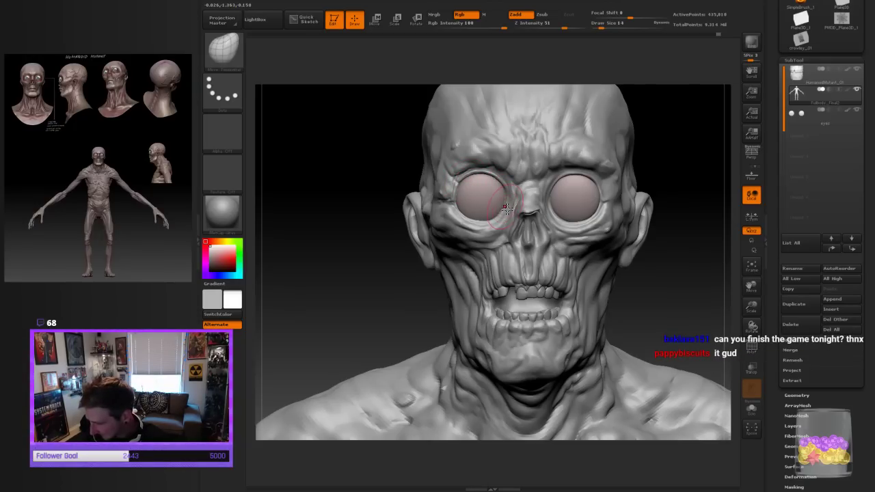
{"action": "left_click_drag", "start_coordinate": [683, 209], "coordinate": [667, 264]}
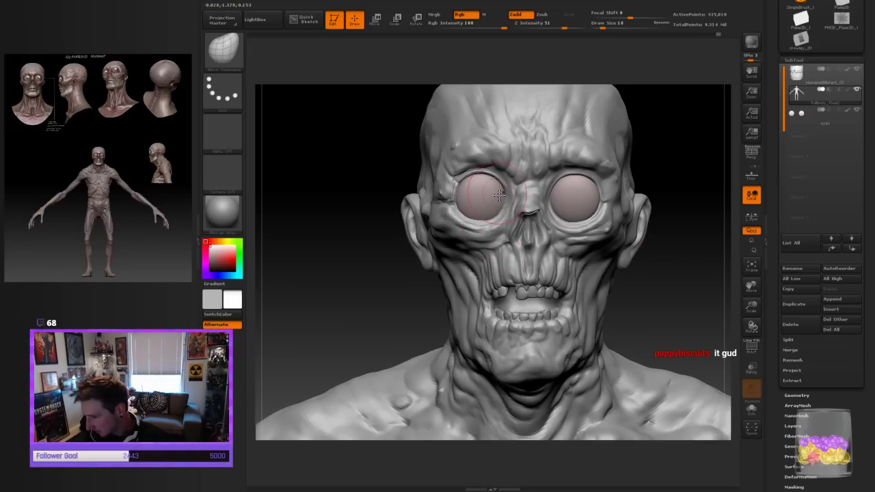
{"action": "left_click_drag", "start_coordinate": [647, 297], "coordinate": [679, 318]}
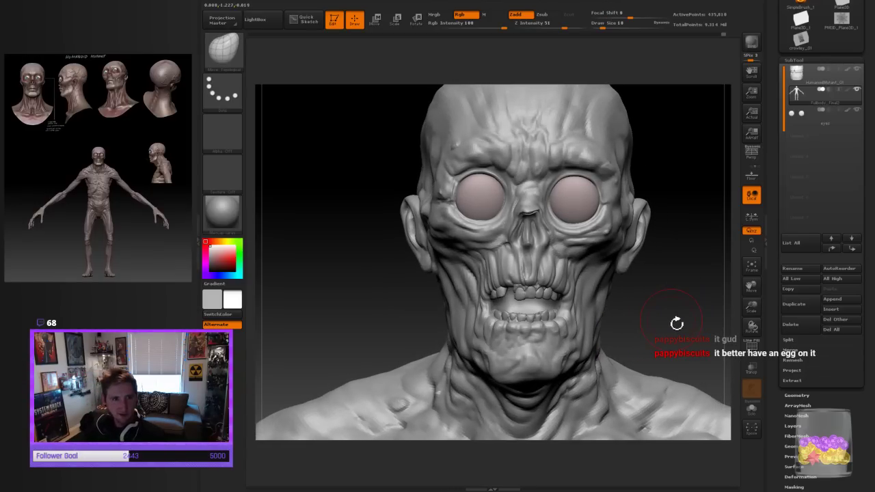
{"action": "left_click_drag", "start_coordinate": [670, 337], "coordinate": [674, 334]}
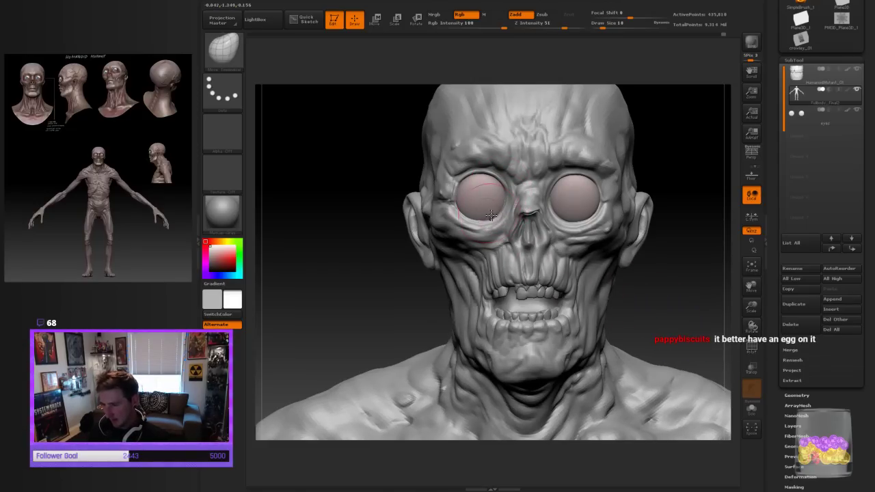
{"action": "mouse_move", "coordinate": [664, 332]}
{"action": "left_mouse_down"}
{"action": "mouse_move", "coordinate": [687, 332]}
{"action": "mouse_move", "coordinate": [654, 344]}
{"action": "left_mouse_up"}
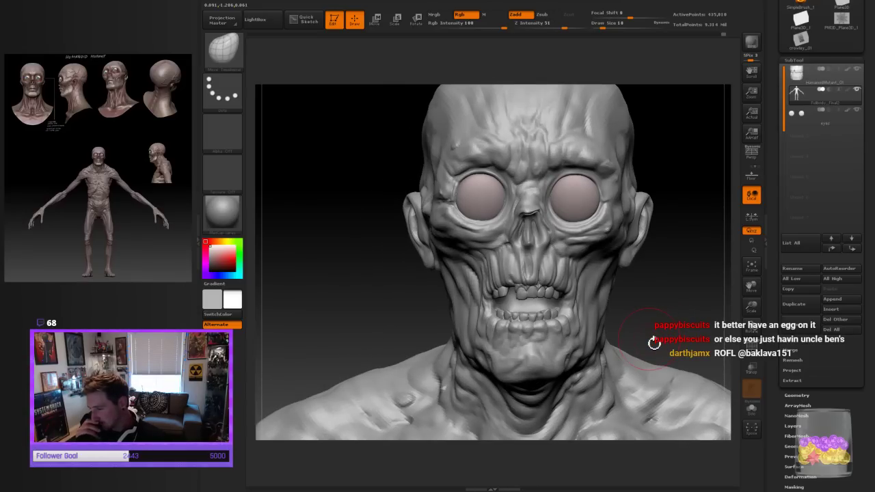
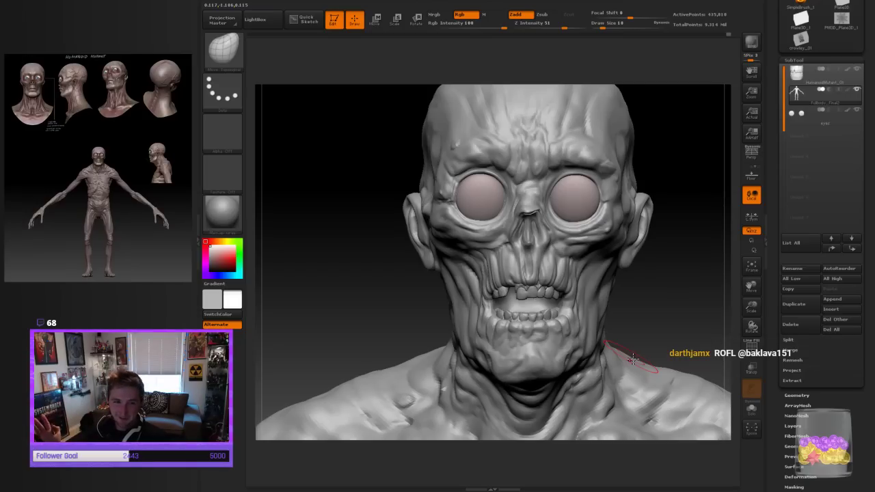
Refine the brow at draw size 9, and smooth the area between the brows and under the eyes at size 14
{"action": "mouse_move", "coordinate": [729, 314]}
{"action": "left_mouse_down"}
{"action": "mouse_move", "coordinate": [737, 308]}
{"action": "mouse_move", "coordinate": [678, 281]}
{"action": "mouse_move", "coordinate": [683, 267]}
{"action": "mouse_move", "coordinate": [669, 305]}
{"action": "left_mouse_up"}
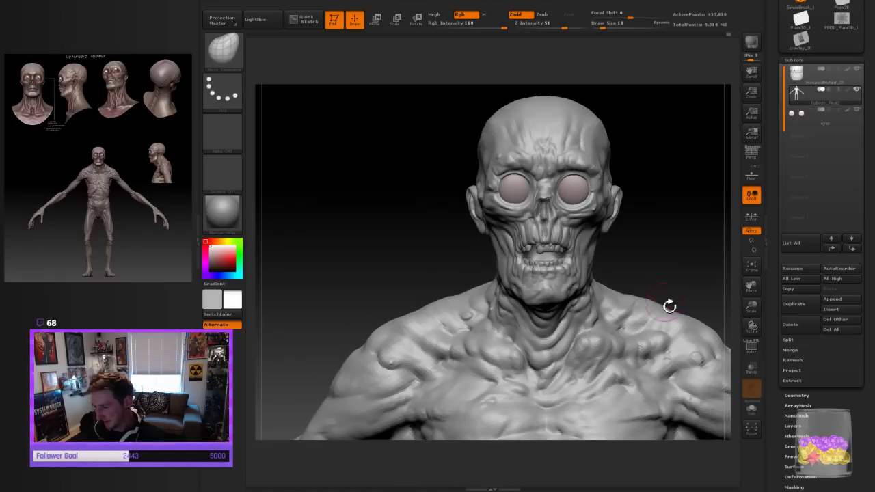
{"action": "mouse_move", "coordinate": [738, 317]}
{"action": "left_mouse_down"}
{"action": "mouse_move", "coordinate": [751, 312]}
{"action": "mouse_move", "coordinate": [663, 306]}
{"action": "mouse_move", "coordinate": [669, 342]}
{"action": "mouse_move", "coordinate": [669, 334]}
{"action": "left_mouse_up"}
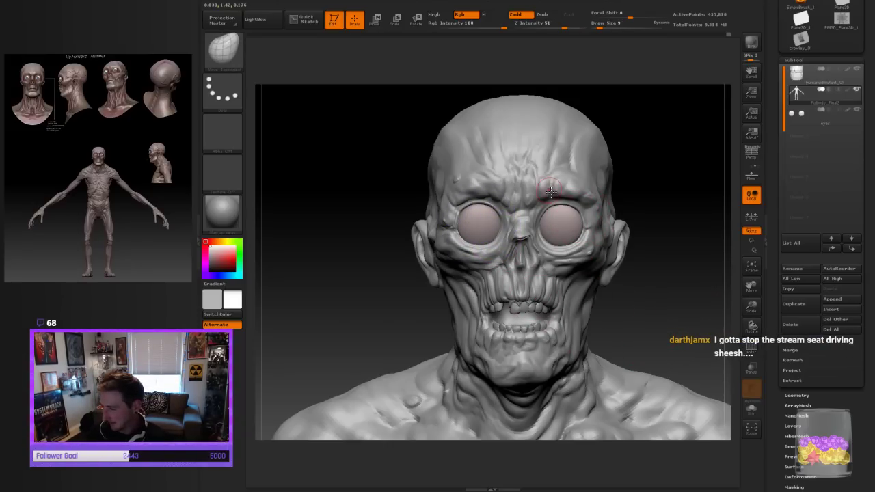
{"action": "key", "text": "shift"}
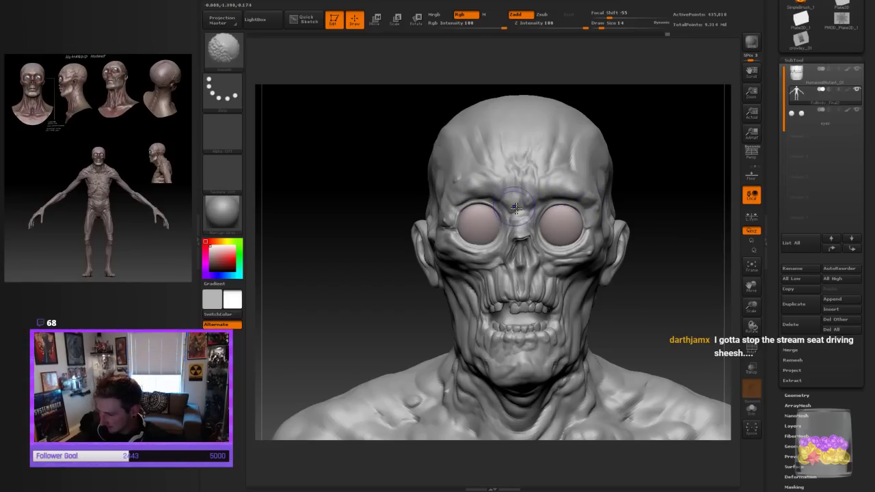
{"action": "mouse_move", "coordinate": [670, 166]}
{"action": "left_mouse_down"}
{"action": "mouse_move", "coordinate": [683, 170]}
{"action": "mouse_move", "coordinate": [464, 197]}
{"action": "mouse_move", "coordinate": [457, 228]}
{"action": "left_mouse_up"}
{"action": "left_click_drag", "start_coordinate": [635, 244], "coordinate": [484, 247]}
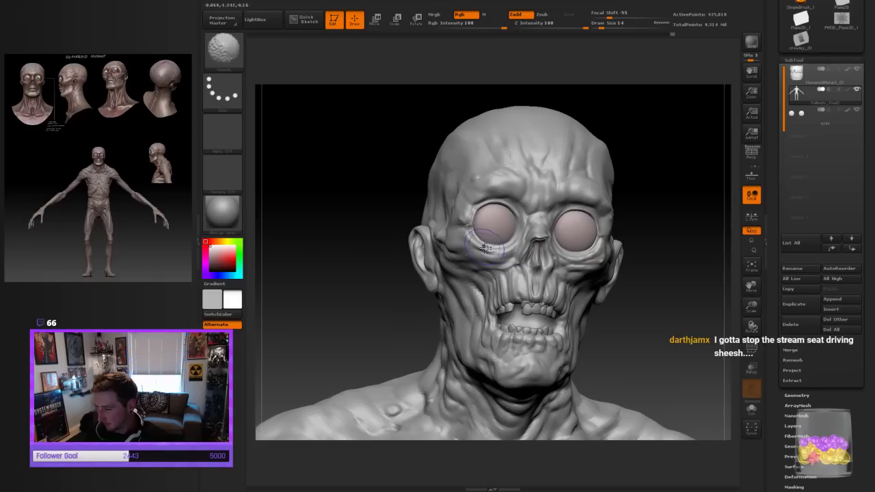
{"action": "left_click_drag", "start_coordinate": [649, 254], "coordinate": [565, 260]}
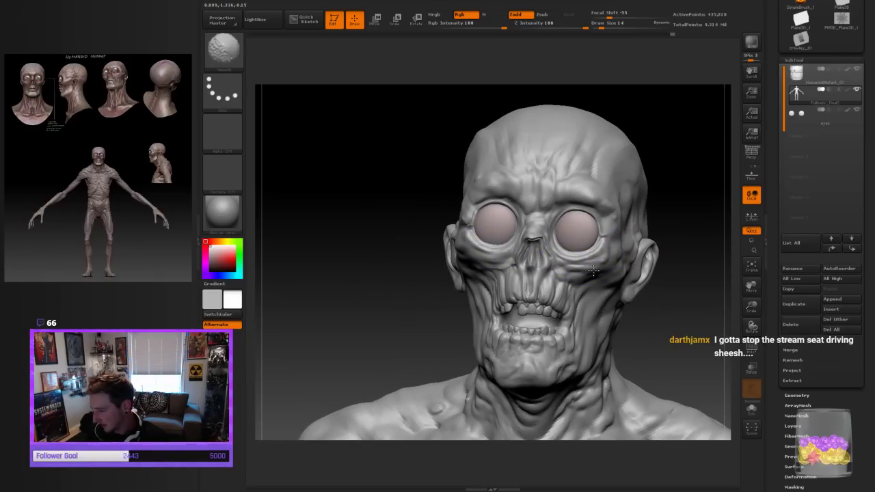
{"action": "left_click_drag", "start_coordinate": [701, 218], "coordinate": [699, 223], "text": "shift"}
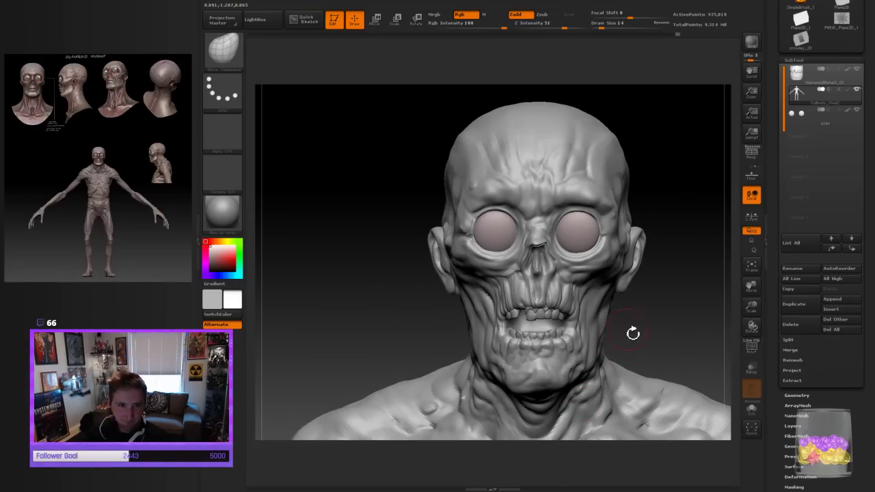
Switch to the clay brush and build up the upper eyelid and brow at draw size 10
{"action": "left_click_drag", "start_coordinate": [640, 333], "coordinate": [678, 310]}
{"action": "left_click", "coordinate": [229, 56]}
{"action": "left_click", "coordinate": [288, 61]}
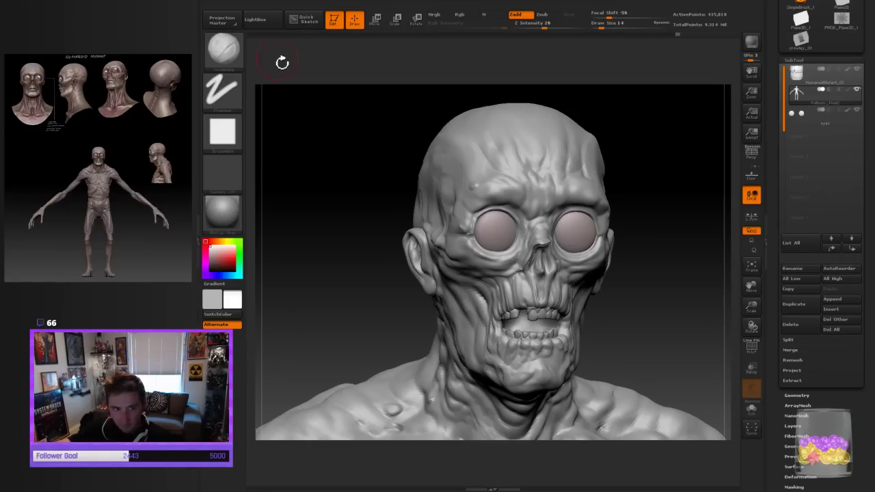
{"action": "left_click_drag", "start_coordinate": [668, 220], "coordinate": [635, 188]}
{"action": "key", "text": "bracketleft"}
{"action": "key", "text": "bracketright"}
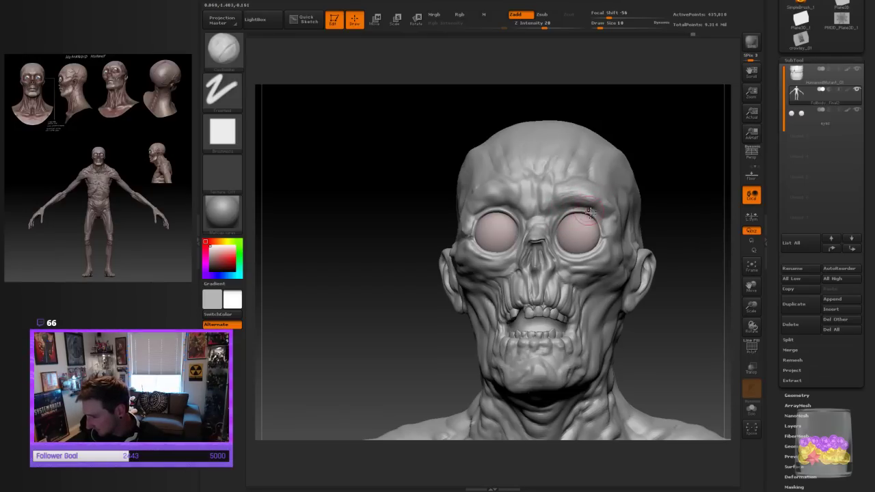
Add clay strokes along the brow ridge and the inner corner above the eye in three-quarter view
{"action": "left_click_drag", "start_coordinate": [660, 194], "coordinate": [667, 203]}
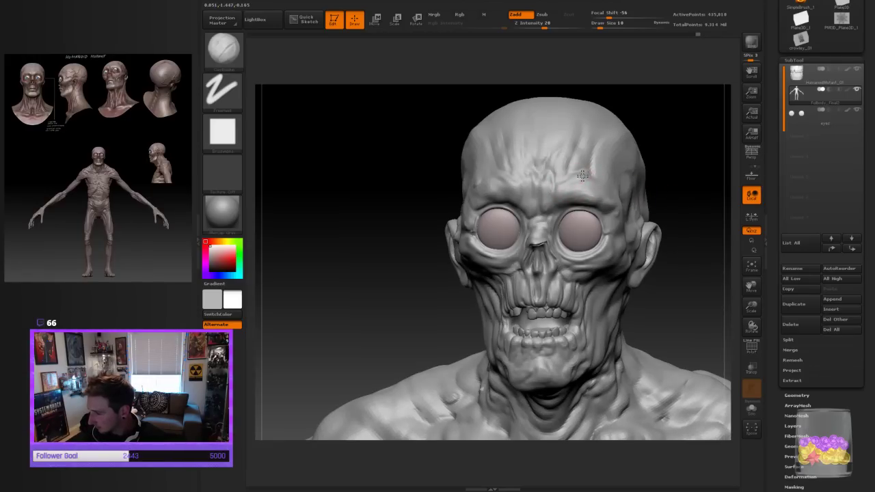
{"action": "left_click_drag", "start_coordinate": [694, 164], "coordinate": [701, 152]}
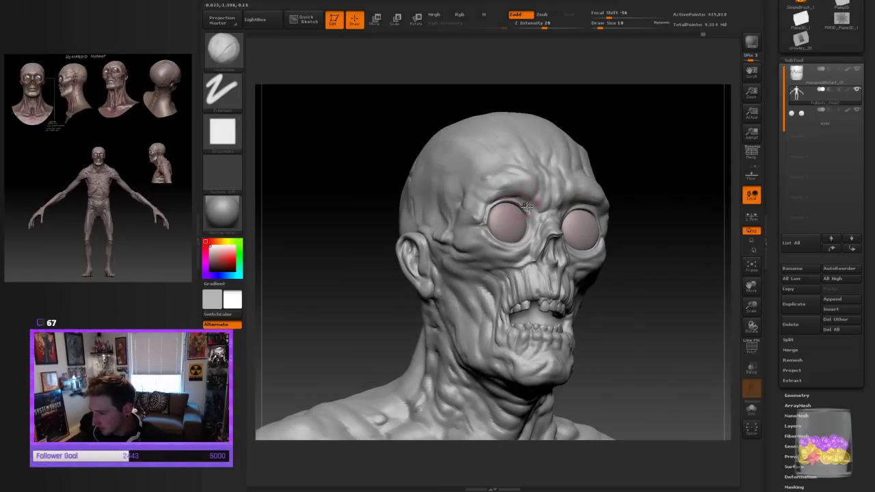
{"action": "left_click_drag", "start_coordinate": [500, 199], "coordinate": [519, 191]}
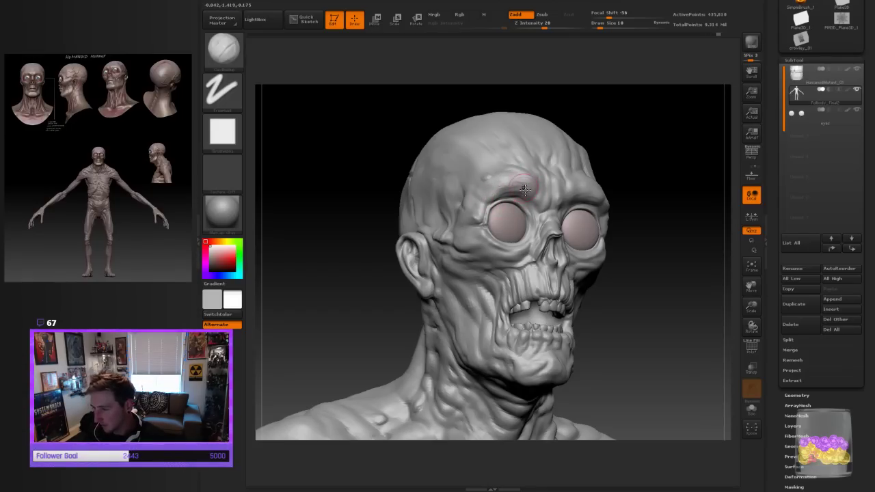
{"action": "mouse_move", "coordinate": [642, 181]}
{"action": "left_mouse_down"}
{"action": "mouse_move", "coordinate": [665, 178]}
{"action": "mouse_move", "coordinate": [670, 198]}
{"action": "mouse_move", "coordinate": [690, 181]}
{"action": "mouse_move", "coordinate": [534, 251]}
{"action": "left_mouse_up"}
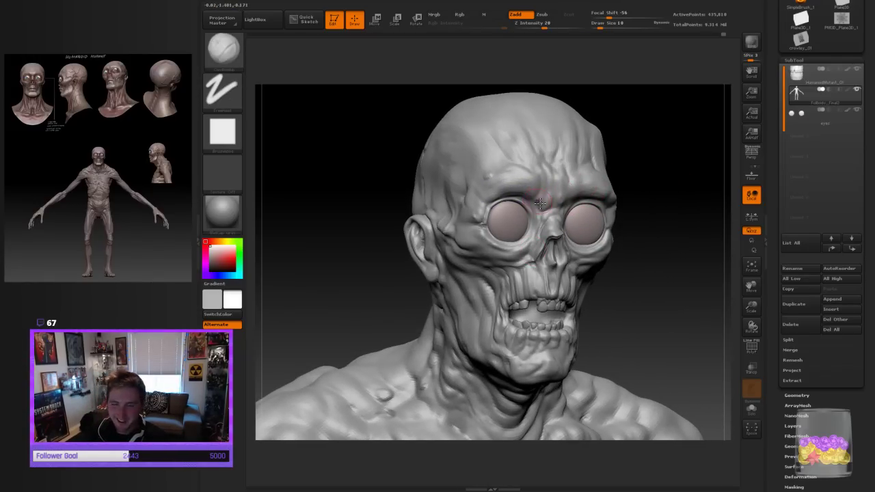
Build up the outer lower socket rim with the clay brush at draw size 14 and smooth the cheekbone below
{"action": "mouse_move", "coordinate": [621, 116]}
{"action": "left_mouse_down"}
{"action": "mouse_move", "coordinate": [606, 117]}
{"action": "mouse_move", "coordinate": [663, 112]}
{"action": "mouse_move", "coordinate": [664, 125]}
{"action": "mouse_move", "coordinate": [457, 188]}
{"action": "mouse_move", "coordinate": [484, 245]}
{"action": "left_mouse_up"}
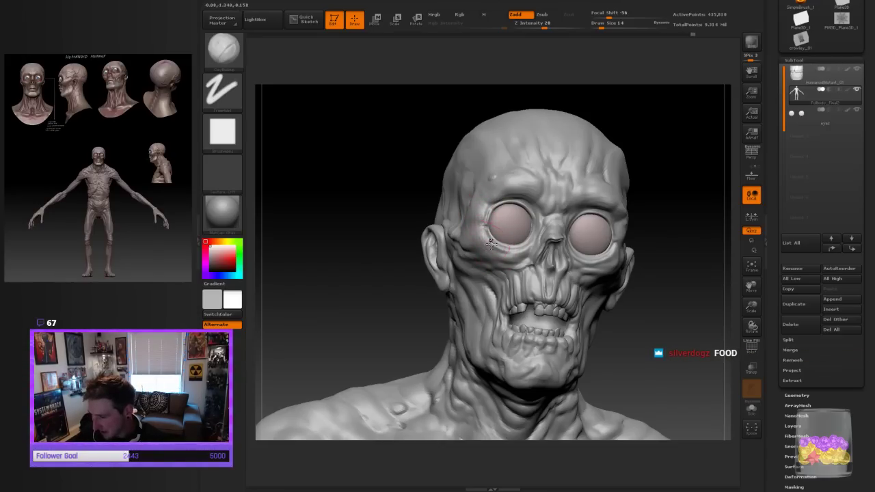
{"action": "left_click_drag", "start_coordinate": [680, 120], "coordinate": [618, 136]}
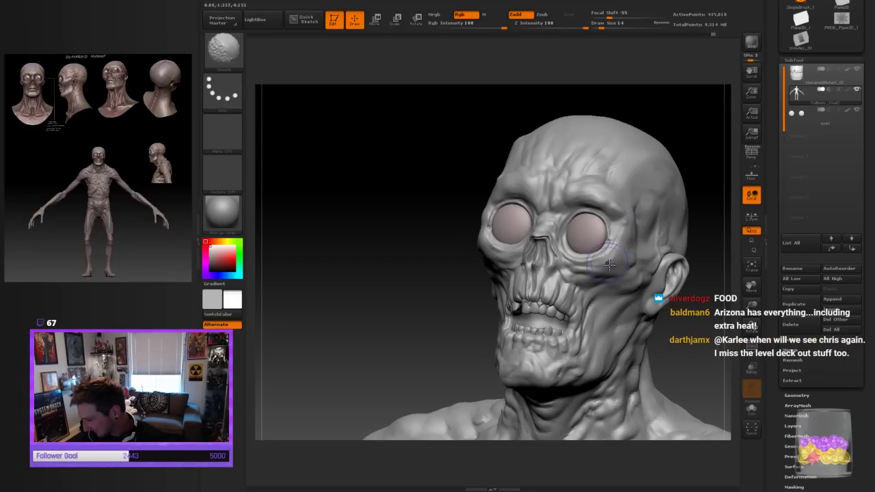
{"action": "right_click_drag", "start_coordinate": [625, 255], "coordinate": [681, 194]}
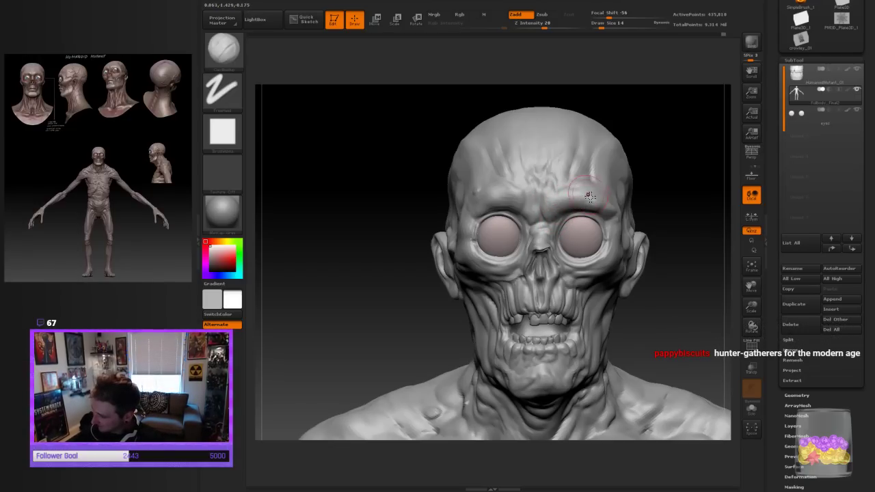
Sculpt the upper eyelids and brows from the front with the clay brush, smoothing the strokes above the eyes
{"action": "key", "text": "bracketleft"}
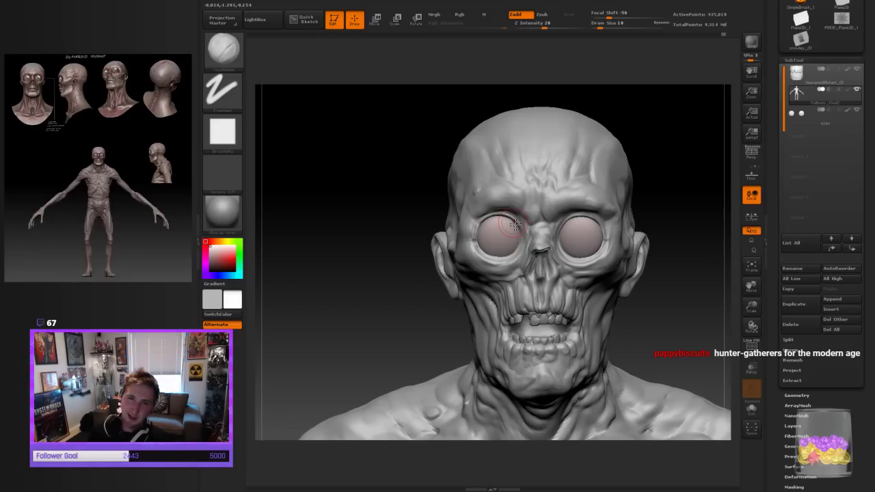
{"action": "key", "text": "bracketright"}
{"action": "key", "text": "bracketright"}
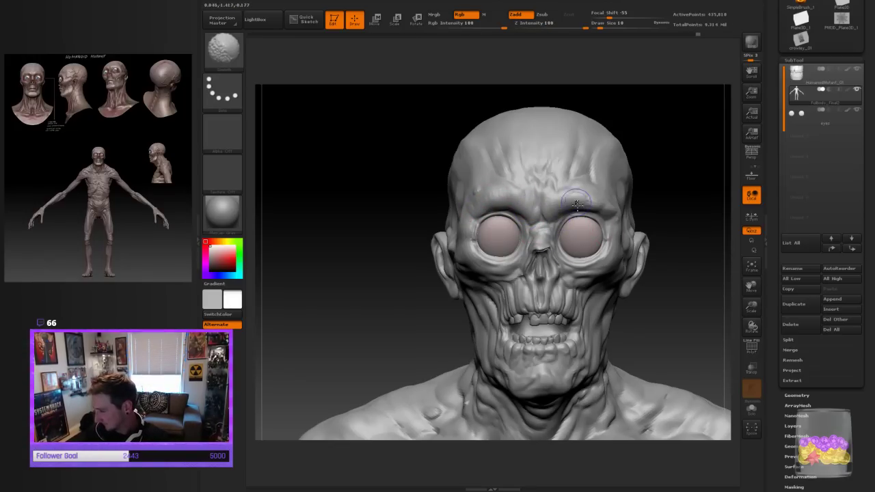
{"action": "mouse_move", "coordinate": [681, 250]}
{"action": "left_mouse_down"}
{"action": "mouse_move", "coordinate": [684, 274]}
{"action": "mouse_move", "coordinate": [666, 297]}
{"action": "mouse_move", "coordinate": [666, 314]}
{"action": "left_mouse_up"}
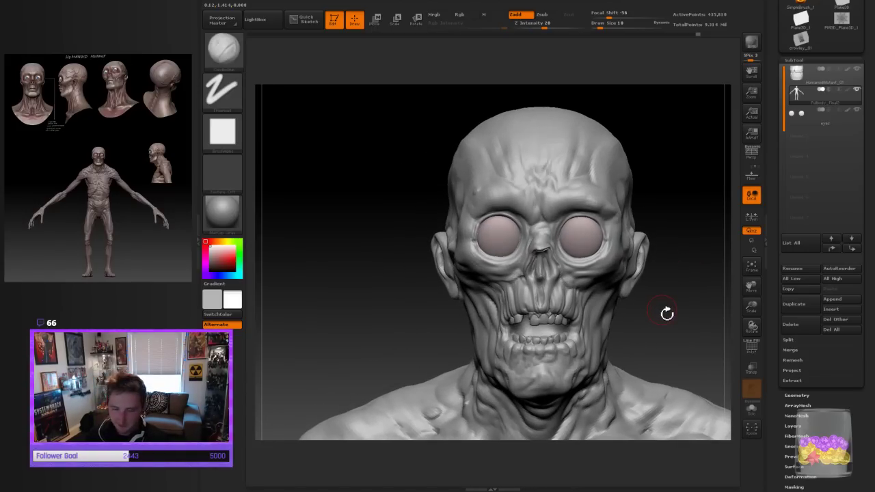
Define the lower eyelids and cheekbones with finer clay strokes, setting the draw size to 9
{"action": "key", "text": "bracketleft"}
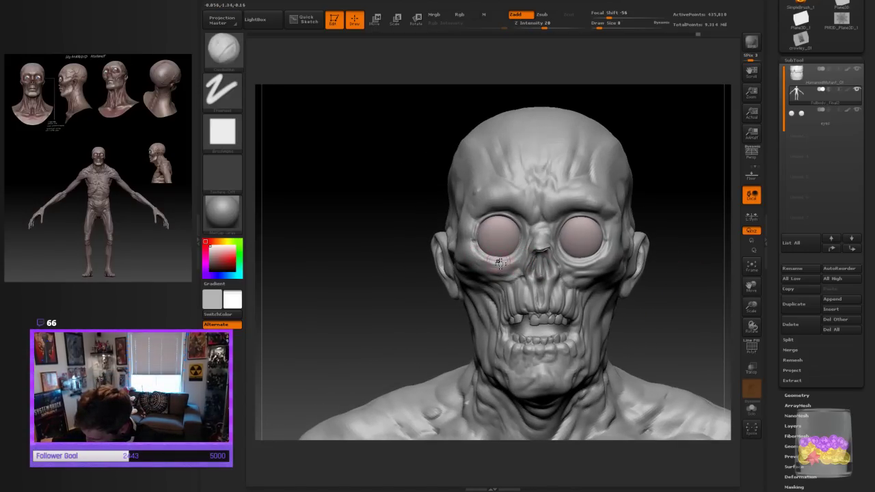
{"action": "key", "text": "bracketleft"}
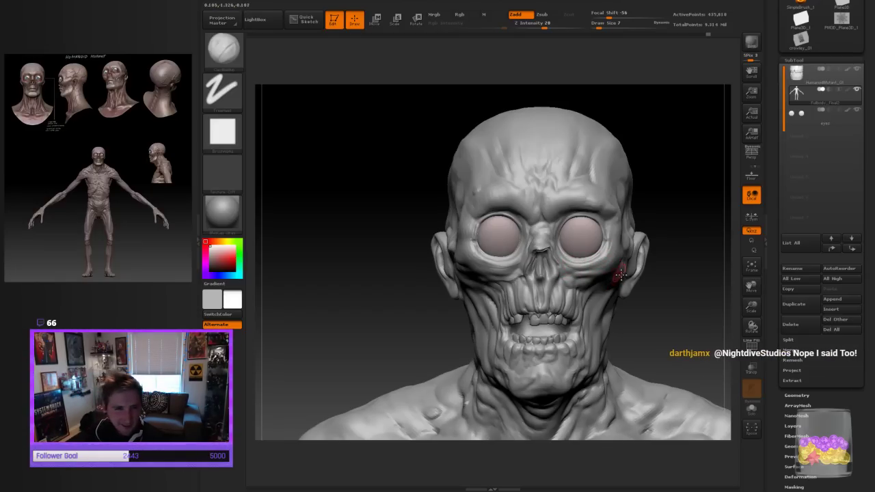
{"action": "key", "text": "bracketright"}
{"action": "key", "text": "bracketright"}
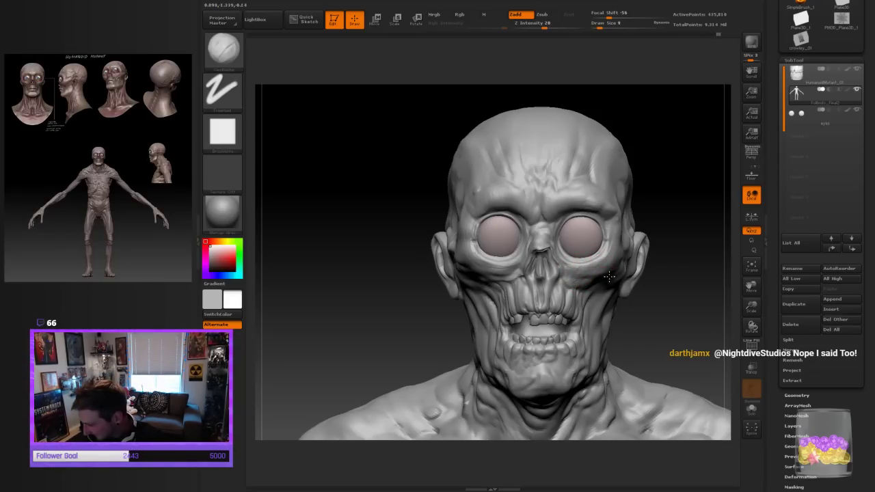
{"action": "mouse_move", "coordinate": [677, 272]}
{"action": "left_mouse_down"}
{"action": "mouse_move", "coordinate": [660, 234]}
{"action": "mouse_move", "coordinate": [503, 258]}
{"action": "left_mouse_up"}
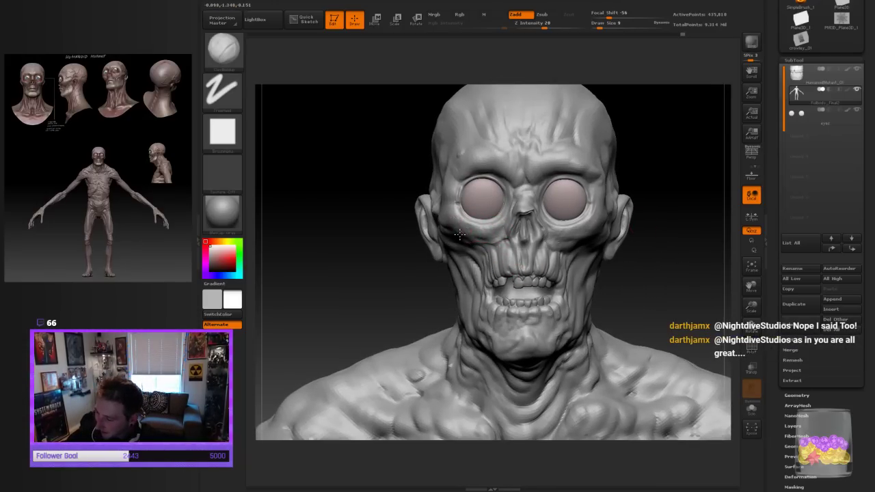
{"action": "left_click_drag", "start_coordinate": [412, 296], "coordinate": [668, 264]}
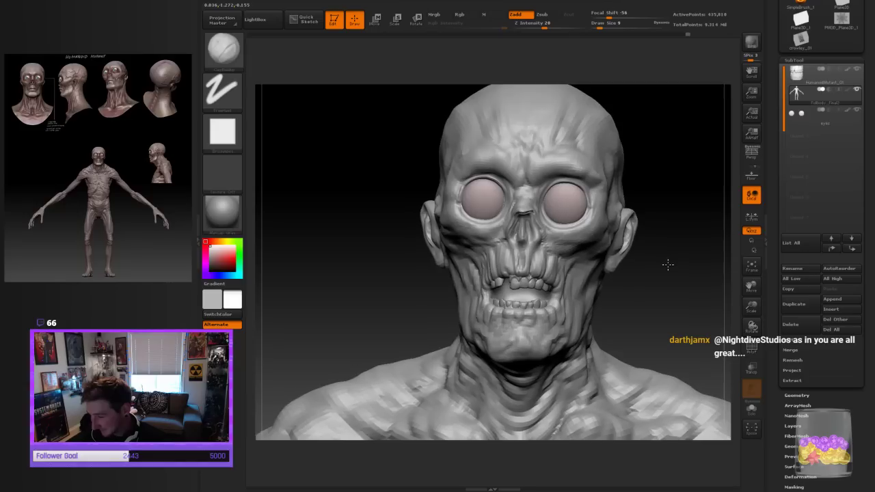
Smooth the cheekbone area beneath the eye sockets and review the whole head from the front
{"action": "key", "text": "1"}
{"action": "left_click_drag", "start_coordinate": [677, 226], "coordinate": [693, 216]}
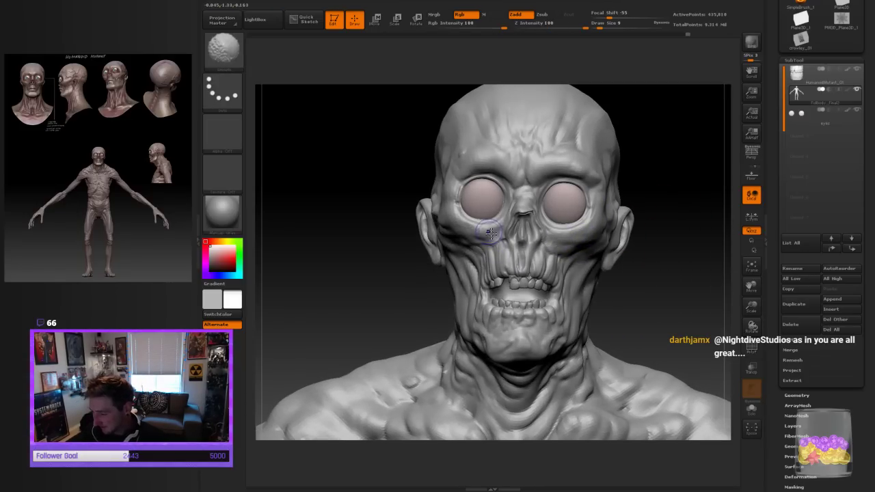
{"action": "key", "text": "shift"}
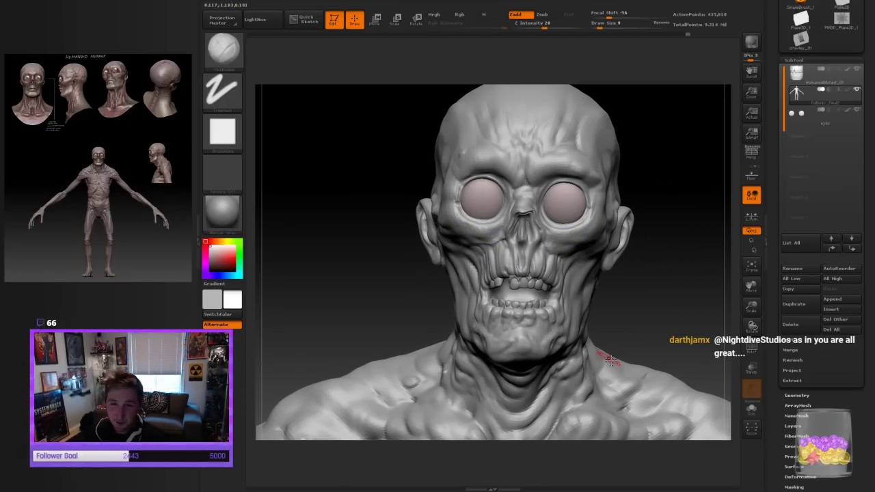
{"action": "mouse_move", "coordinate": [679, 297]}
{"action": "left_mouse_down"}
{"action": "mouse_move", "coordinate": [663, 287]}
{"action": "mouse_move", "coordinate": [673, 290]}
{"action": "left_mouse_up"}
{"action": "left_click_drag", "start_coordinate": [753, 307], "coordinate": [740, 291]}
{"action": "left_click_drag", "start_coordinate": [652, 267], "coordinate": [636, 289], "text": "alt"}
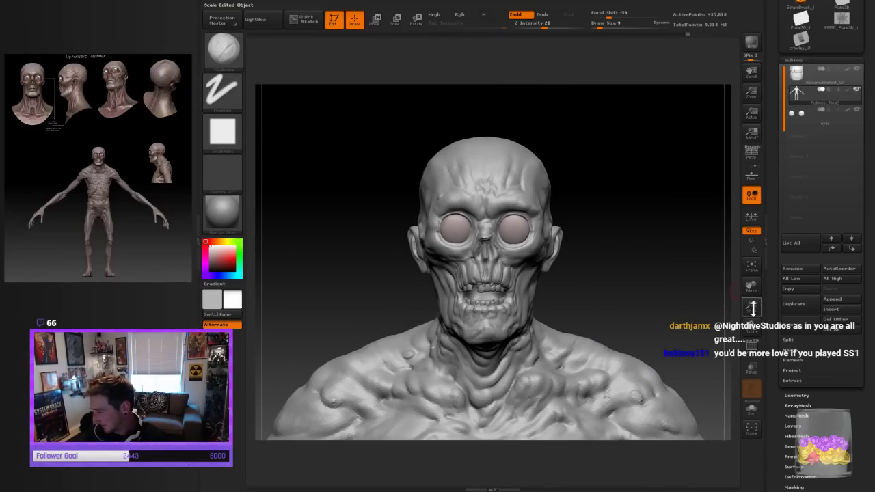
{"action": "mouse_move", "coordinate": [751, 307]}
{"action": "left_mouse_down"}
{"action": "mouse_move", "coordinate": [750, 323]}
{"action": "mouse_move", "coordinate": [635, 321]}
{"action": "left_mouse_up"}
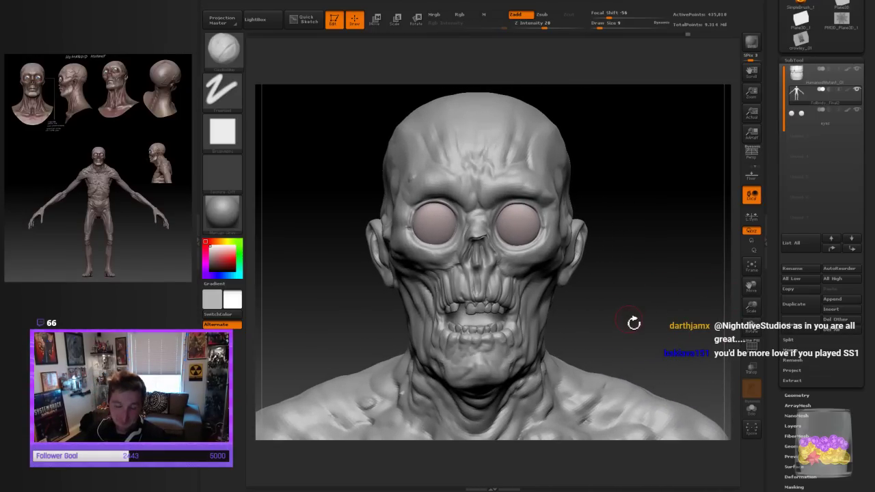
Reduce the clay brush to draw size 4 and build up the lower rim of the nasal cavity above the upper lip
{"action": "left_click_drag", "start_coordinate": [667, 281], "coordinate": [650, 184]}
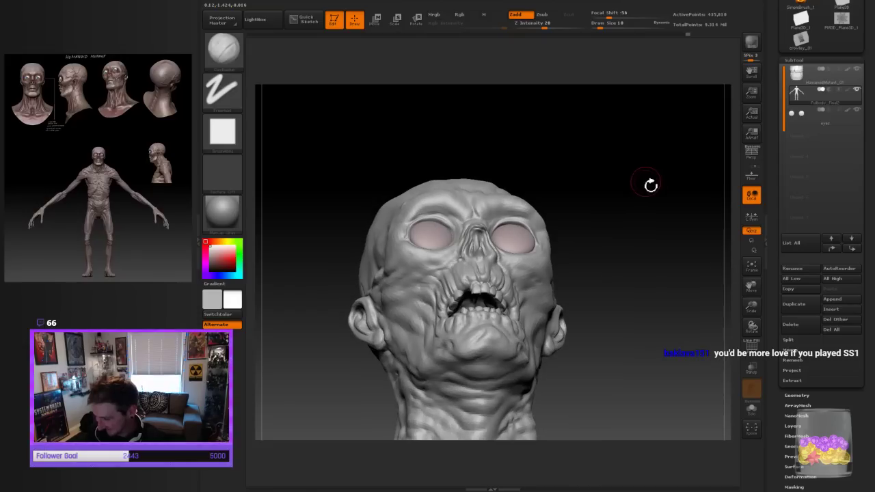
{"action": "left_click_drag", "start_coordinate": [751, 308], "coordinate": [620, 283]}
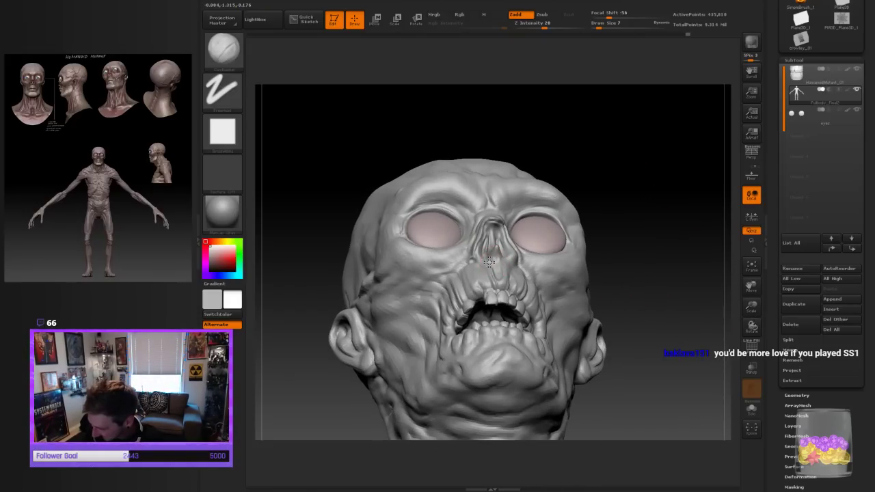
{"action": "left_click_drag", "start_coordinate": [651, 199], "coordinate": [649, 273]}
{"action": "key", "text": "bracketleft"}
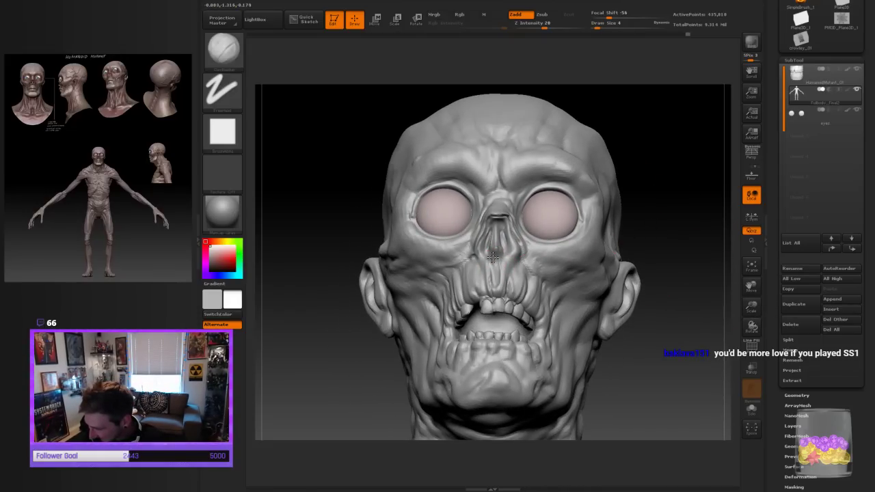
{"action": "mouse_move", "coordinate": [677, 231]}
{"action": "left_mouse_down"}
{"action": "mouse_move", "coordinate": [674, 195]}
{"action": "mouse_move", "coordinate": [633, 221]}
{"action": "mouse_move", "coordinate": [494, 257]}
{"action": "left_mouse_up"}
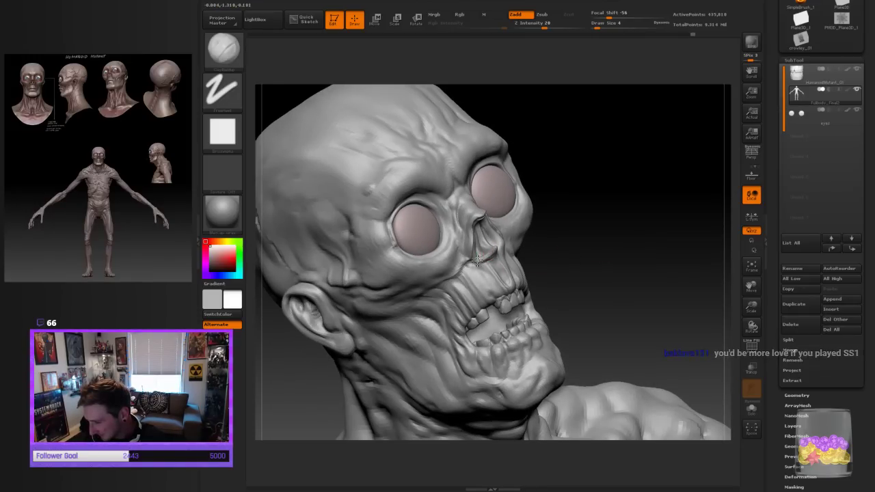
{"action": "left_click_drag", "start_coordinate": [649, 233], "coordinate": [502, 253]}
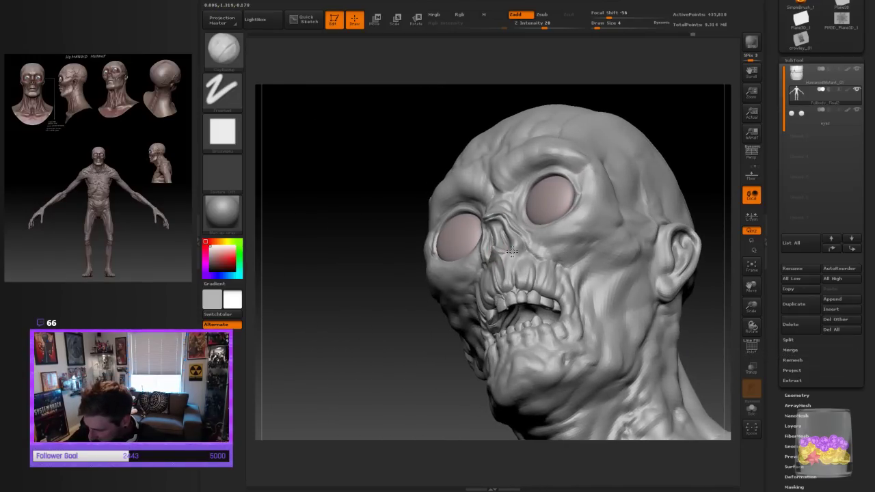
{"action": "left_click_drag", "start_coordinate": [383, 369], "coordinate": [437, 417]}
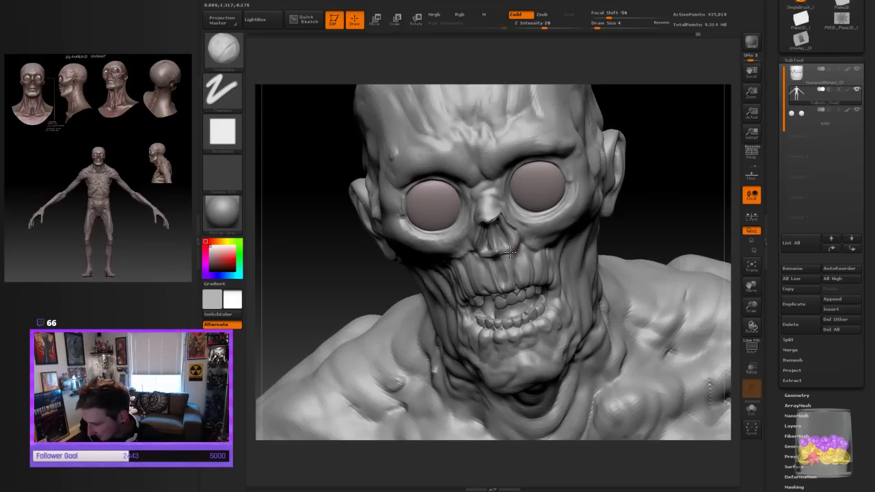
Refine the bottom edge of the nose opening with small clay strokes, working from below and above the face
{"action": "mouse_move", "coordinate": [646, 190]}
{"action": "left_mouse_down"}
{"action": "mouse_move", "coordinate": [660, 149]}
{"action": "mouse_move", "coordinate": [653, 109]}
{"action": "left_mouse_up"}
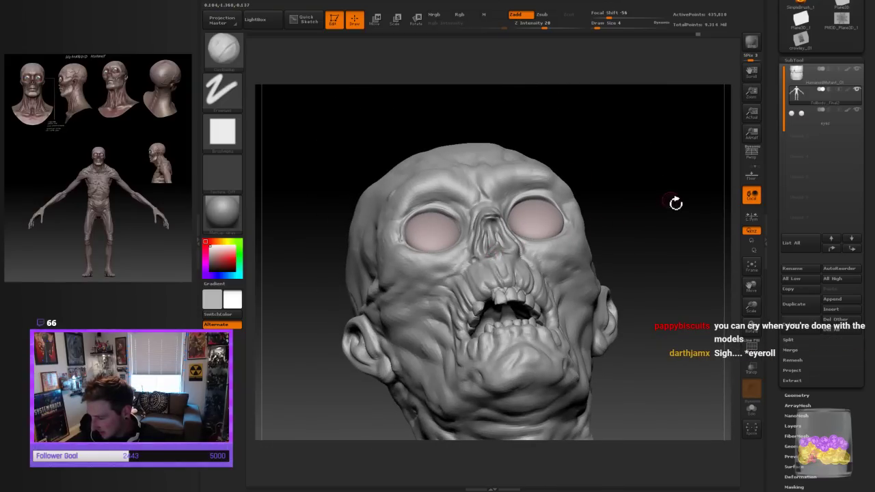
{"action": "mouse_move", "coordinate": [675, 201]}
{"action": "left_mouse_down"}
{"action": "mouse_move", "coordinate": [540, 260]}
{"action": "mouse_move", "coordinate": [644, 251]}
{"action": "mouse_move", "coordinate": [506, 248]}
{"action": "left_mouse_up"}
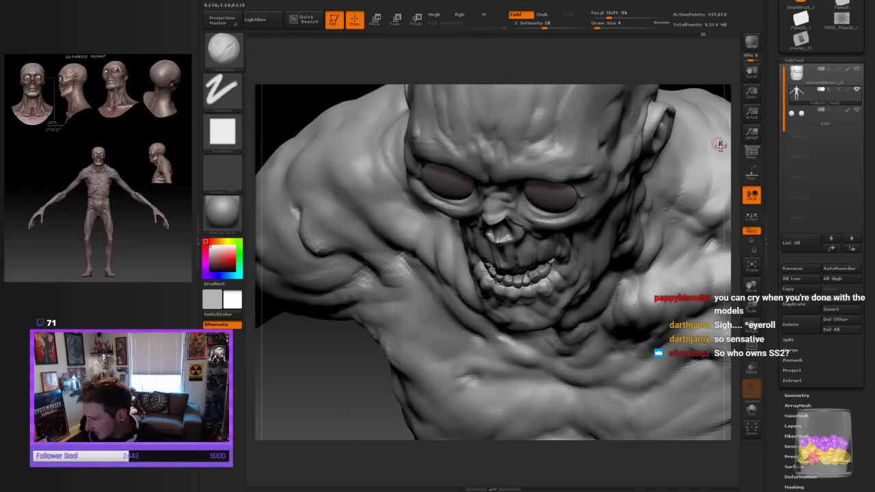
{"action": "mouse_move", "coordinate": [377, 406]}
{"action": "left_mouse_down"}
{"action": "mouse_move", "coordinate": [363, 338]}
{"action": "mouse_move", "coordinate": [699, 268]}
{"action": "mouse_move", "coordinate": [690, 233]}
{"action": "mouse_move", "coordinate": [634, 241]}
{"action": "left_mouse_up"}
{"action": "left_click_drag", "start_coordinate": [641, 176], "coordinate": [638, 229]}
{"action": "left_click", "coordinate": [499, 239]}
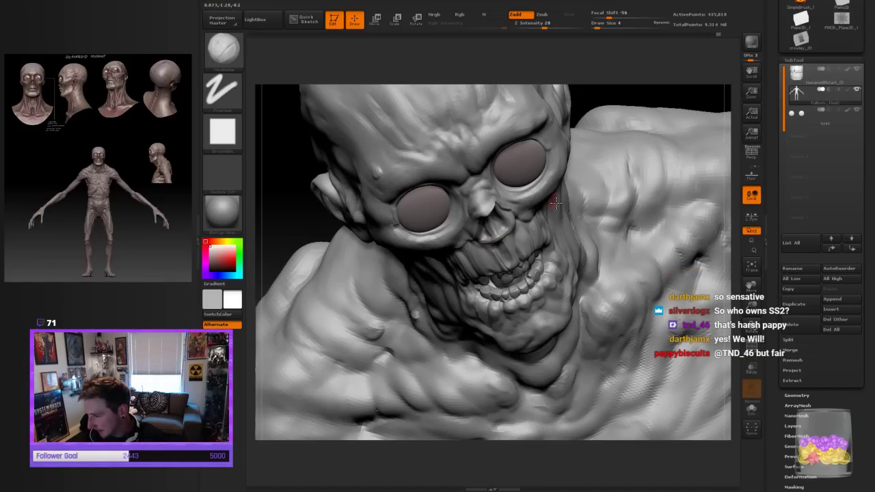
Shape the side rims of the nasal cavity with fine clay strokes from tilted three-quarter and low angles
{"action": "mouse_move", "coordinate": [653, 99]}
{"action": "left_mouse_down"}
{"action": "mouse_move", "coordinate": [632, 259]}
{"action": "mouse_move", "coordinate": [613, 193]}
{"action": "mouse_move", "coordinate": [657, 180]}
{"action": "mouse_move", "coordinate": [650, 191]}
{"action": "mouse_move", "coordinate": [517, 242]}
{"action": "left_mouse_up"}
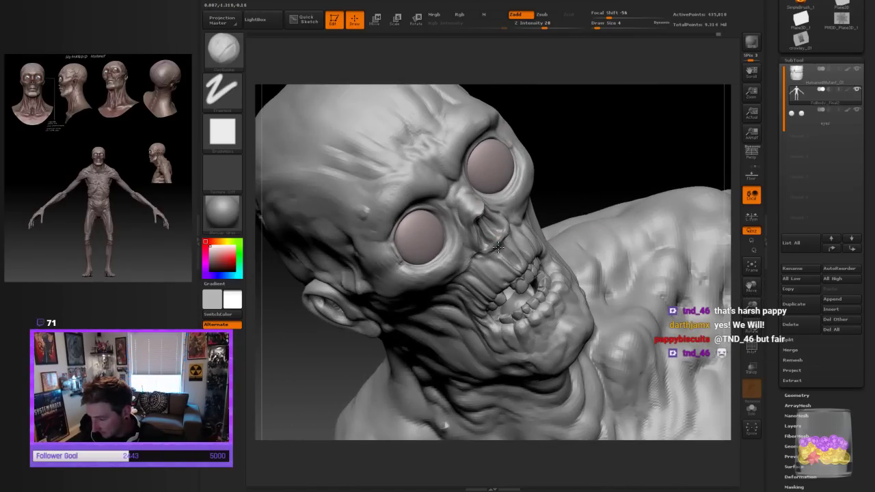
{"action": "mouse_move", "coordinate": [638, 168]}
{"action": "left_mouse_down"}
{"action": "mouse_move", "coordinate": [609, 148]}
{"action": "mouse_move", "coordinate": [637, 194]}
{"action": "left_mouse_up"}
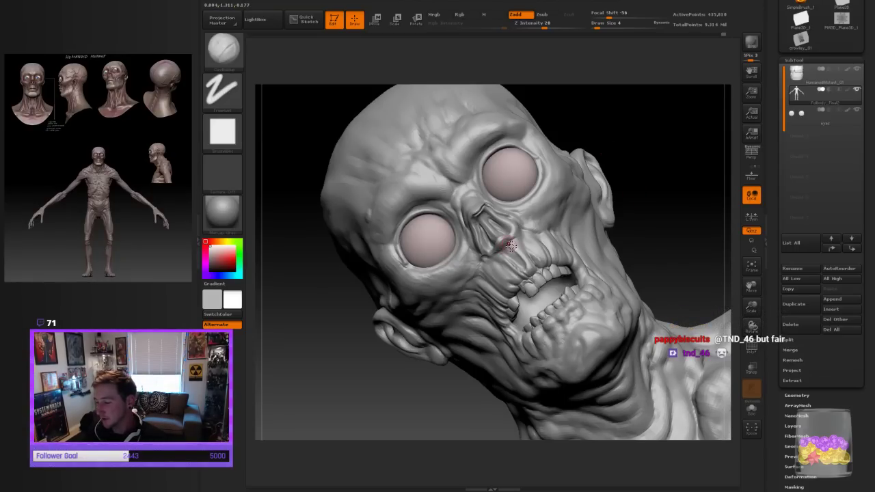
{"action": "mouse_move", "coordinate": [685, 235]}
{"action": "left_mouse_down"}
{"action": "mouse_move", "coordinate": [679, 170]}
{"action": "mouse_move", "coordinate": [650, 180]}
{"action": "left_mouse_up"}
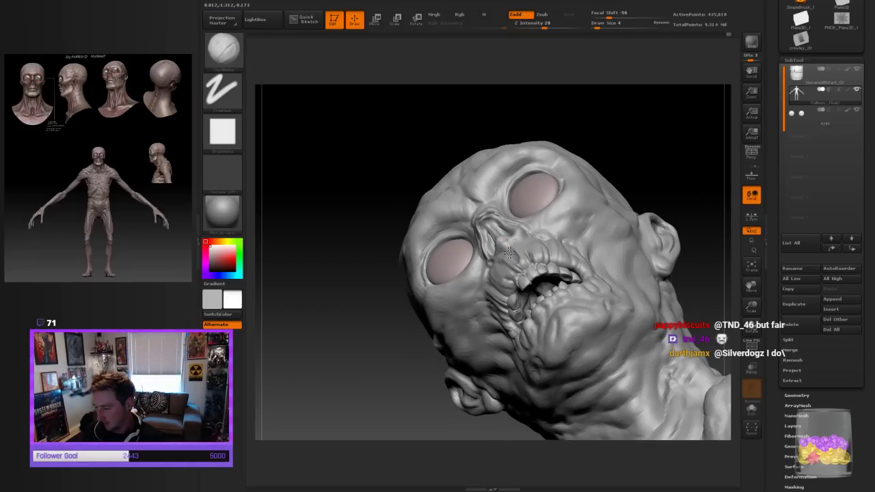
{"action": "left_click_drag", "start_coordinate": [683, 159], "coordinate": [682, 194]}
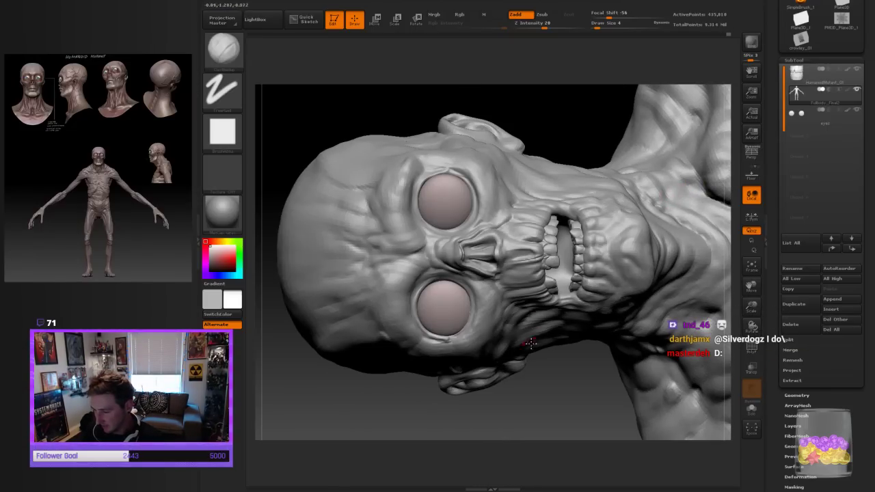
{"action": "mouse_move", "coordinate": [530, 343]}
{"action": "left_mouse_down"}
{"action": "mouse_move", "coordinate": [527, 226]}
{"action": "mouse_move", "coordinate": [428, 113]}
{"action": "mouse_move", "coordinate": [526, 133]}
{"action": "mouse_move", "coordinate": [578, 171]}
{"action": "mouse_move", "coordinate": [645, 250]}
{"action": "left_mouse_up"}
{"action": "mouse_move", "coordinate": [674, 213]}
{"action": "left_mouse_down"}
{"action": "mouse_move", "coordinate": [681, 226]}
{"action": "mouse_move", "coordinate": [667, 250]}
{"action": "left_mouse_up"}
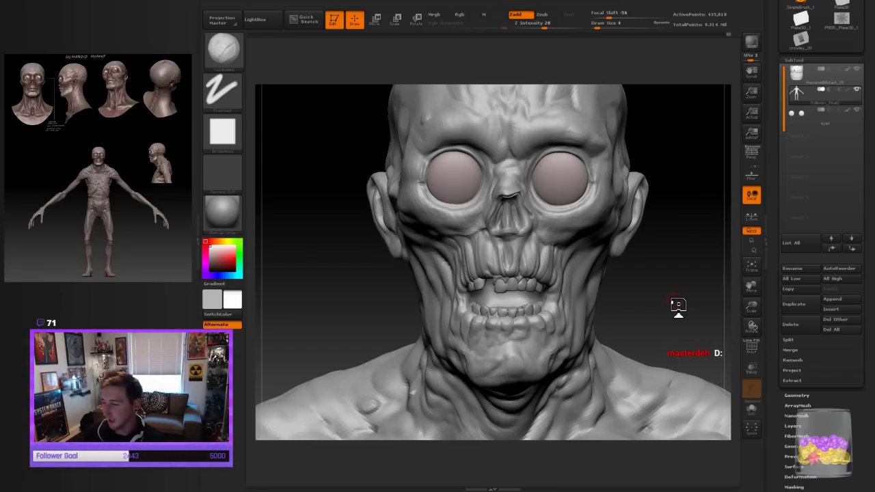
Reshape the outline of the nose opening with the Move Topological brush, using draw sizes 14 and 9
{"action": "left_click_drag", "start_coordinate": [677, 306], "coordinate": [654, 281]}
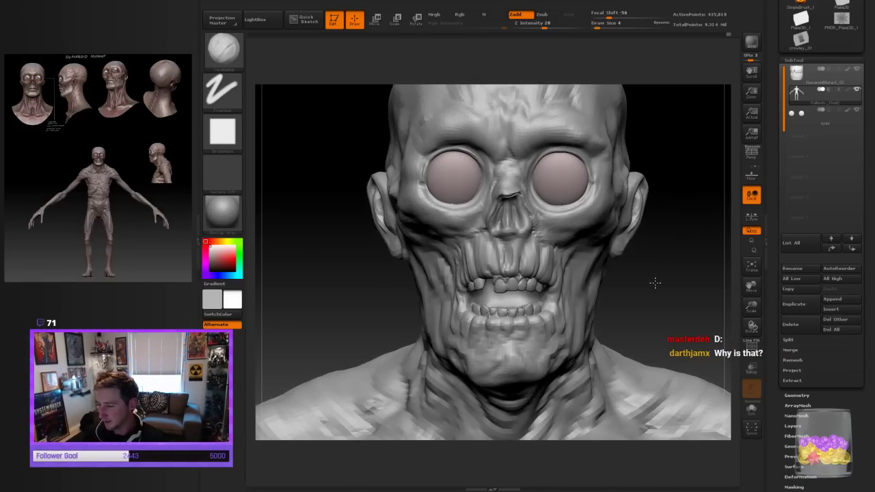
{"action": "left_click", "coordinate": [227, 56]}
{"action": "left_click", "coordinate": [369, 61]}
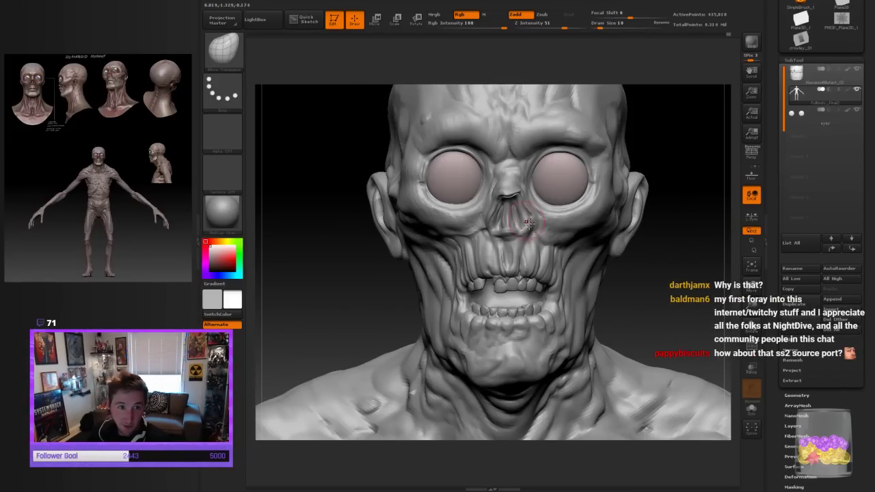
{"action": "key", "text": "bracketright"}
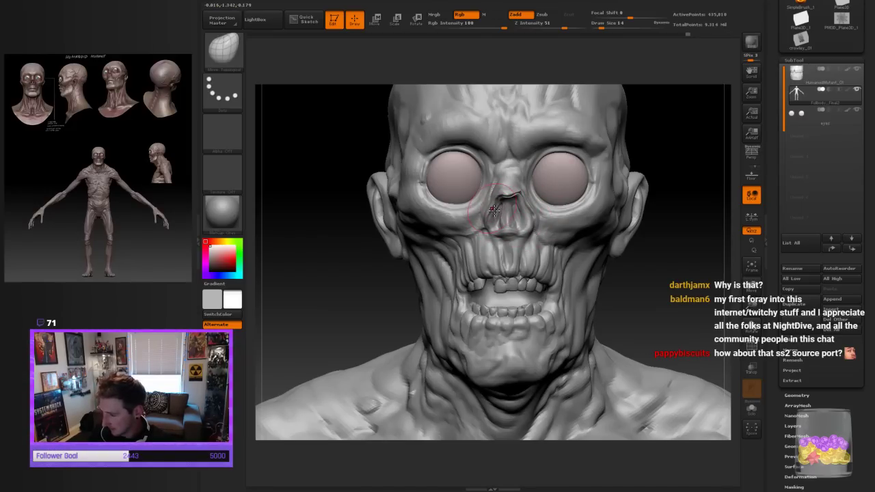
{"action": "key", "text": "bracketleft"}
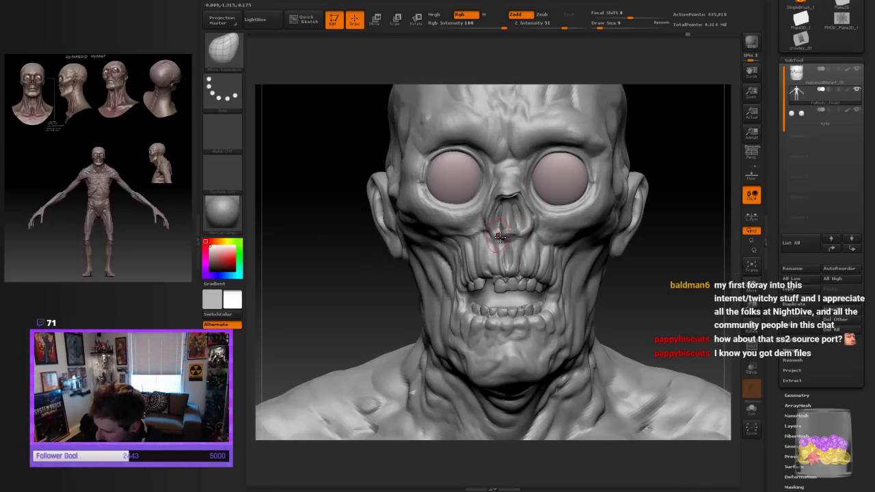
{"action": "key", "text": "bracketleft"}
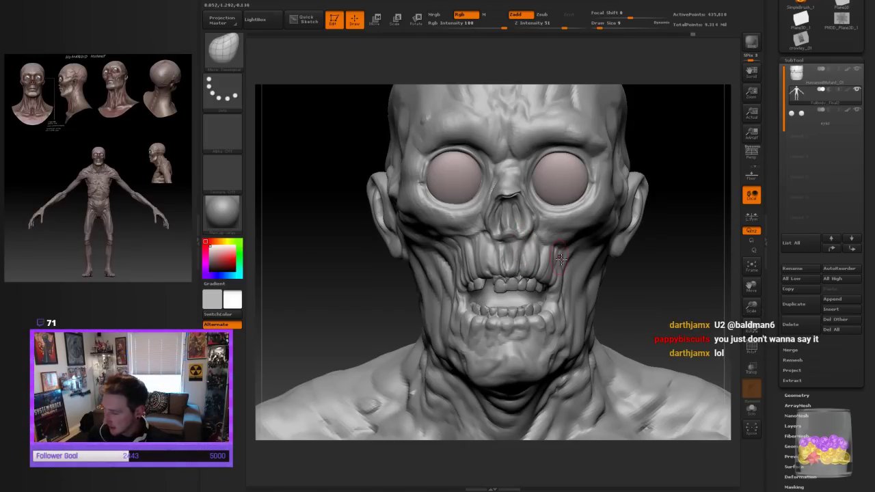
Adjust the inner folds and upper edge of the nasal cavity with the Move Topological brush at draw sizes 7 and 4
{"action": "left_click_drag", "start_coordinate": [636, 265], "coordinate": [648, 273]}
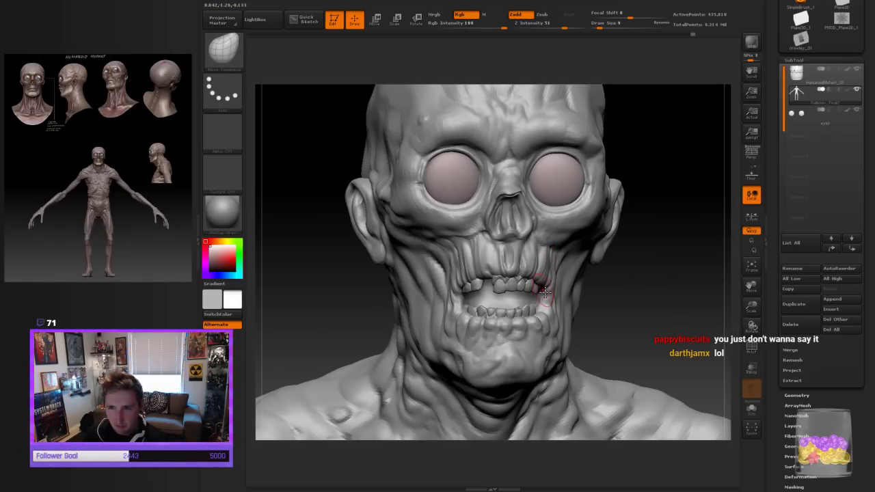
{"action": "left_click_drag", "start_coordinate": [628, 308], "coordinate": [617, 285]}
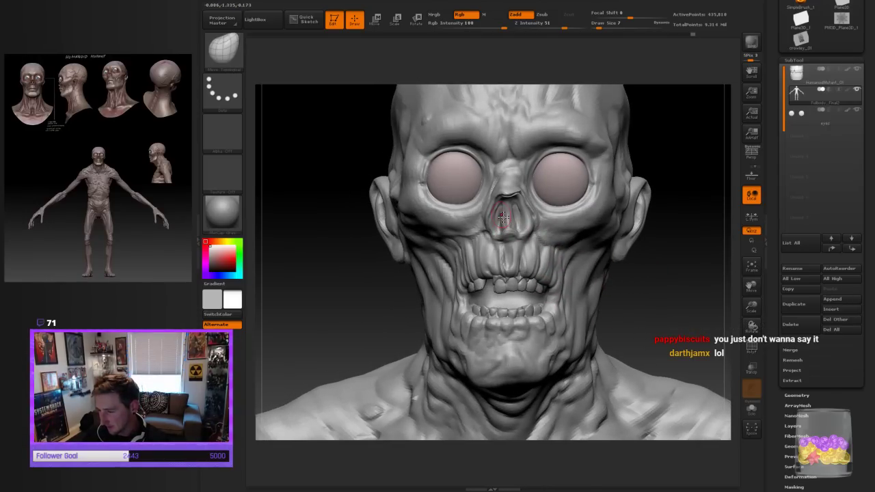
{"action": "mouse_move", "coordinate": [654, 240]}
{"action": "left_mouse_down"}
{"action": "mouse_move", "coordinate": [663, 305]}
{"action": "mouse_move", "coordinate": [594, 293]}
{"action": "left_mouse_up"}
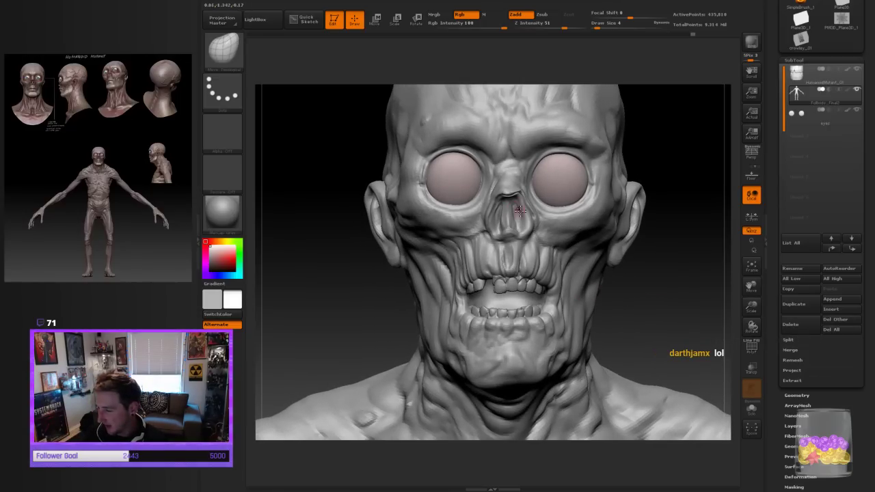
{"action": "left_click_drag", "start_coordinate": [646, 316], "coordinate": [634, 279]}
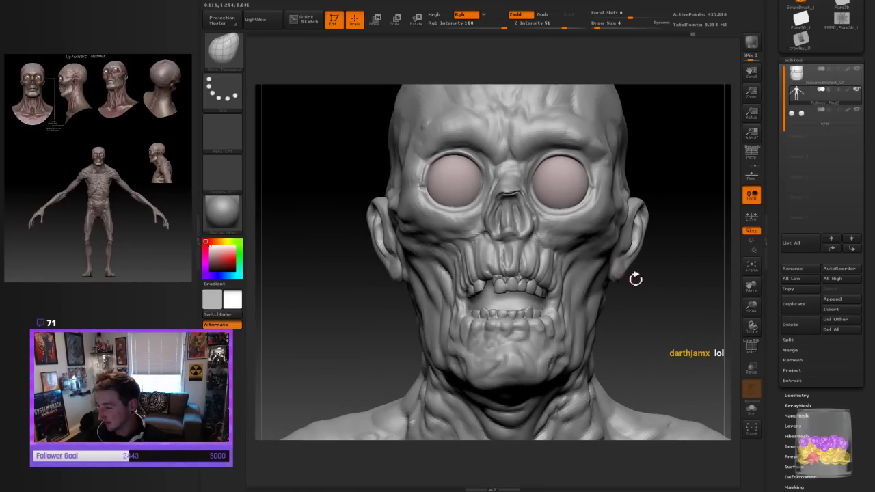
{"action": "mouse_move", "coordinate": [673, 298]}
{"action": "left_mouse_down"}
{"action": "mouse_move", "coordinate": [681, 298]}
{"action": "mouse_move", "coordinate": [642, 297]}
{"action": "mouse_move", "coordinate": [658, 289]}
{"action": "mouse_move", "coordinate": [654, 264]}
{"action": "mouse_move", "coordinate": [511, 196]}
{"action": "left_mouse_up"}
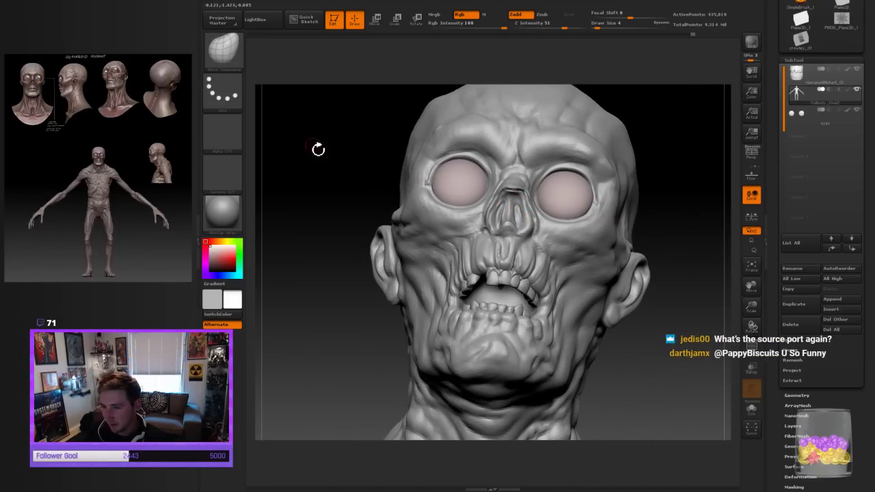
Switch back to the clay brush at draw size 4 and detail the inside of the nasal cavity from a low angle
{"action": "left_click", "coordinate": [223, 49]}
{"action": "left_click", "coordinate": [278, 63]}
{"action": "left_click_drag", "start_coordinate": [619, 330], "coordinate": [638, 369], "text": "shift"}
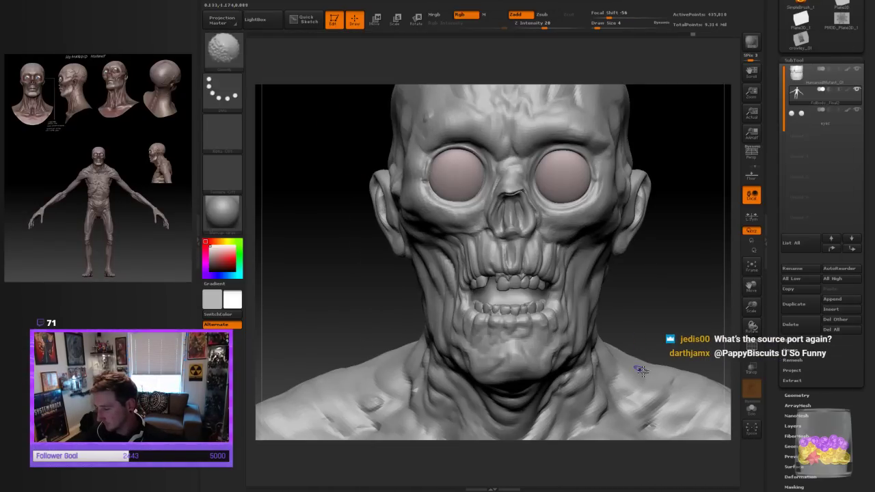
{"action": "mouse_move", "coordinate": [687, 295]}
{"action": "left_mouse_down"}
{"action": "mouse_move", "coordinate": [688, 256]}
{"action": "mouse_move", "coordinate": [631, 225]}
{"action": "left_mouse_up"}
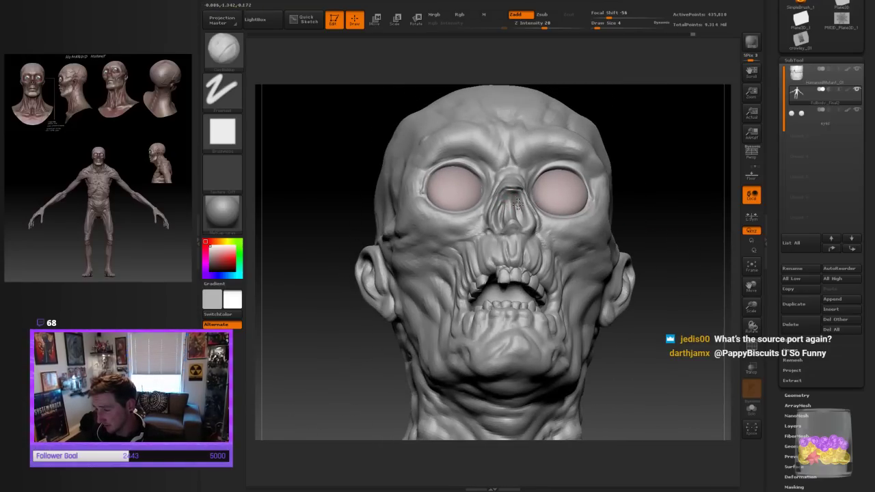
{"action": "mouse_move", "coordinate": [661, 193]}
{"action": "left_mouse_down"}
{"action": "mouse_move", "coordinate": [679, 204]}
{"action": "mouse_move", "coordinate": [689, 271]}
{"action": "mouse_move", "coordinate": [676, 267]}
{"action": "left_mouse_up"}
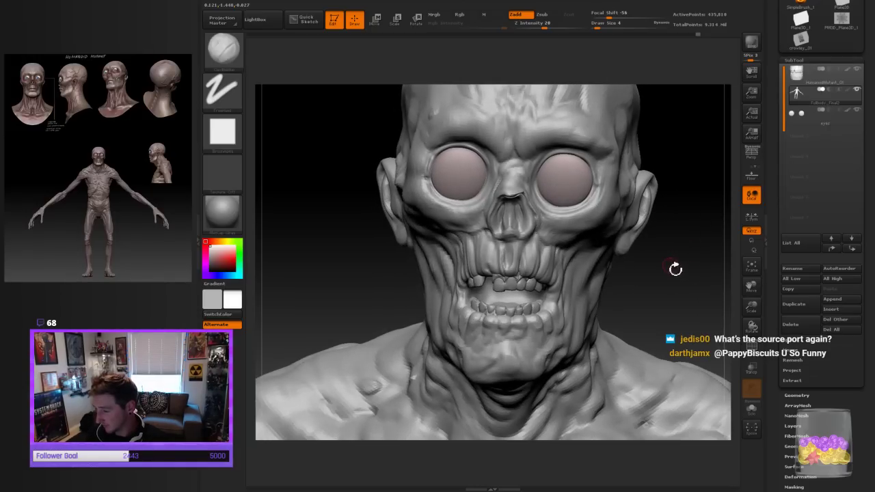
Refine the lower rim and side edges of the nasal cavity with fine clay strokes at draw size 3
{"action": "key", "text": "bracketleft"}
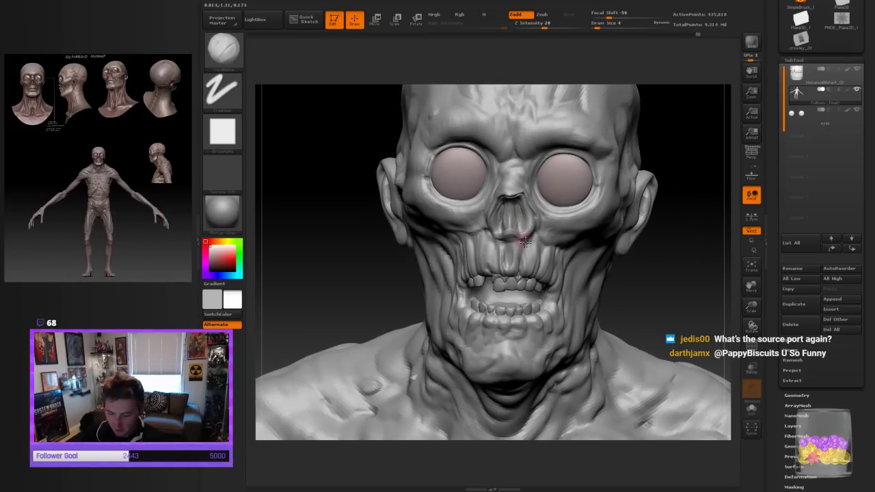
{"action": "key", "text": "bracketright"}
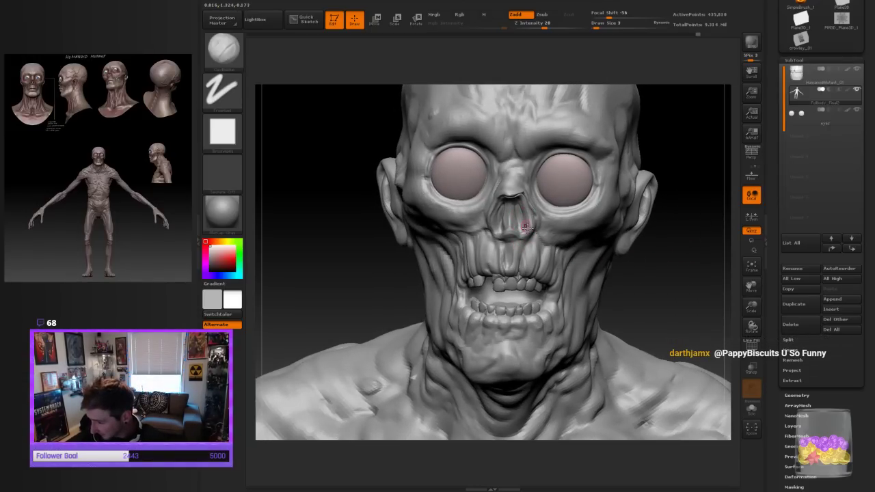
{"action": "left_click_drag", "start_coordinate": [654, 248], "coordinate": [664, 289]}
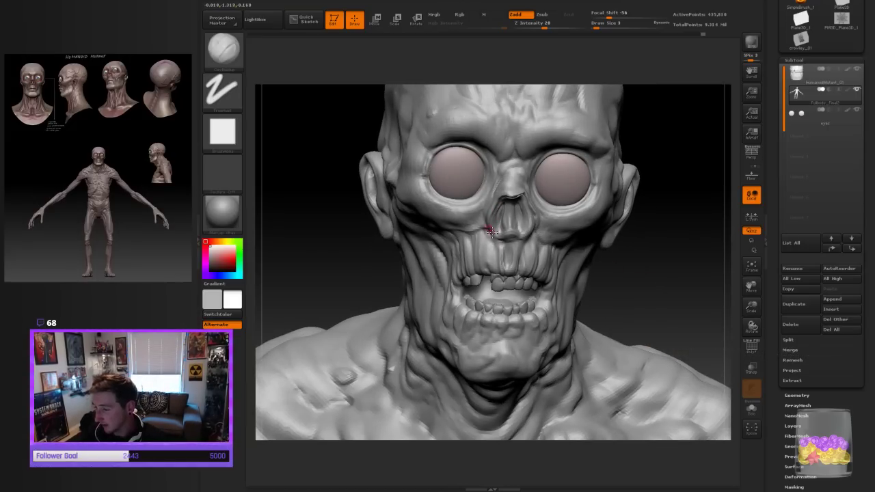
{"action": "mouse_move", "coordinate": [687, 184]}
{"action": "left_mouse_down"}
{"action": "mouse_move", "coordinate": [650, 166]}
{"action": "mouse_move", "coordinate": [591, 205]}
{"action": "left_mouse_up"}
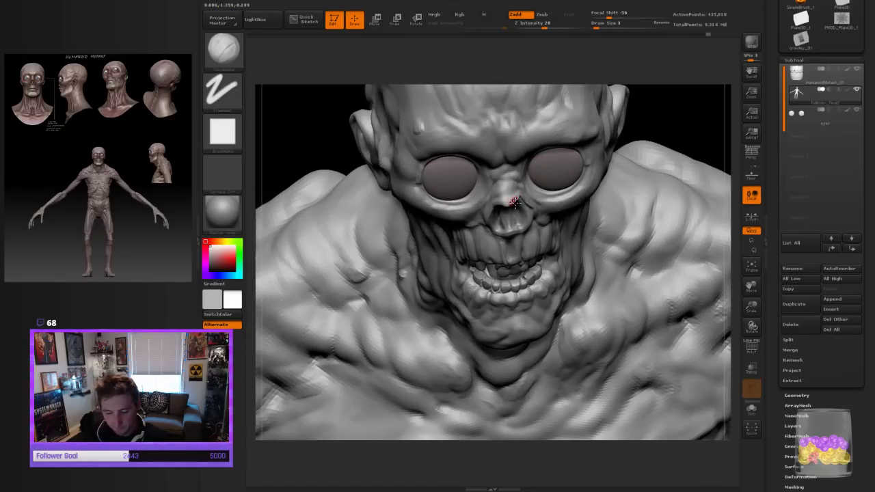
Shape the nose bridge and the area between the brows with the clay brush at draw size 6
{"action": "key", "text": "bracketright"}
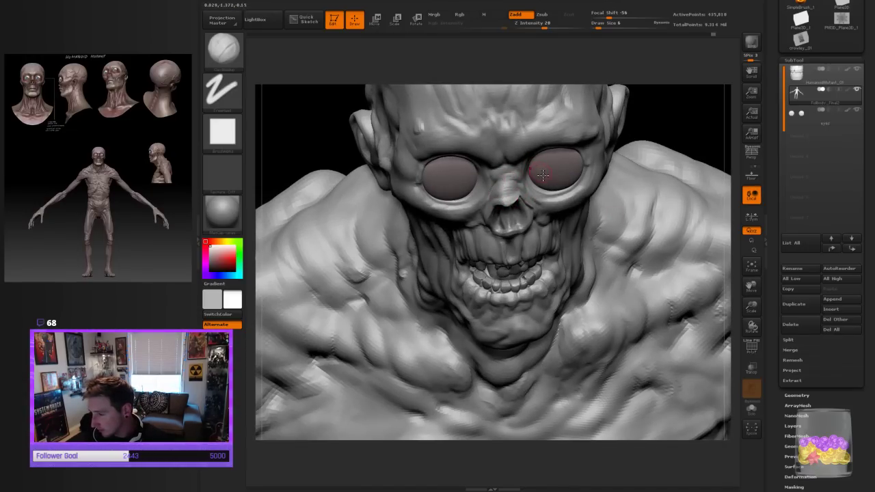
{"action": "mouse_move", "coordinate": [679, 127]}
{"action": "left_mouse_down"}
{"action": "mouse_move", "coordinate": [668, 117]}
{"action": "mouse_move", "coordinate": [653, 123]}
{"action": "left_mouse_up"}
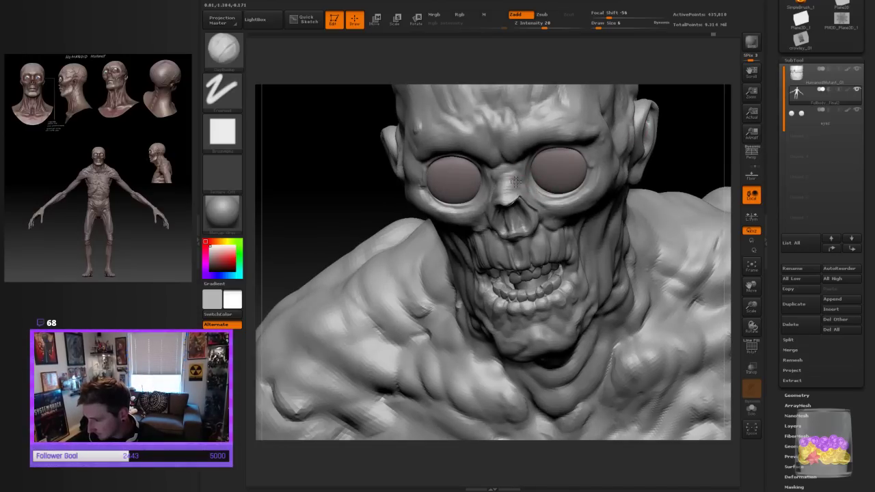
{"action": "mouse_move", "coordinate": [646, 199]}
{"action": "left_mouse_down"}
{"action": "mouse_move", "coordinate": [708, 162]}
{"action": "mouse_move", "coordinate": [639, 168]}
{"action": "left_mouse_up"}
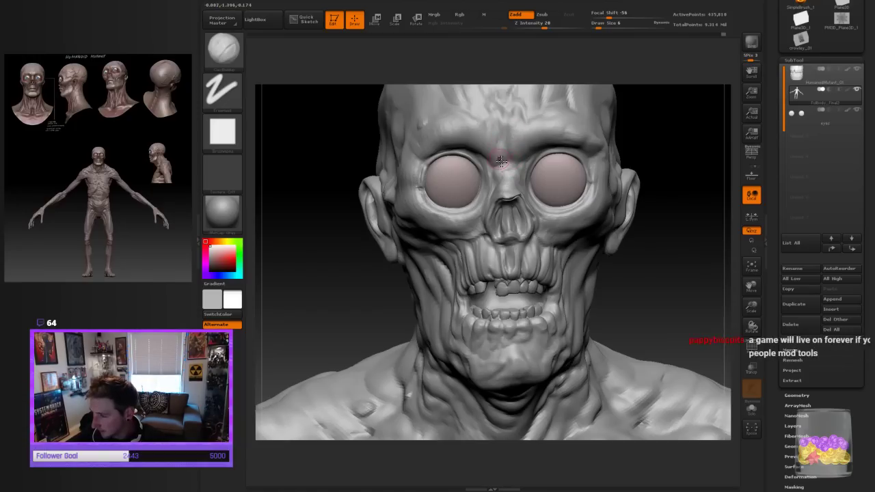
{"action": "left_click_drag", "start_coordinate": [673, 299], "coordinate": [589, 216]}
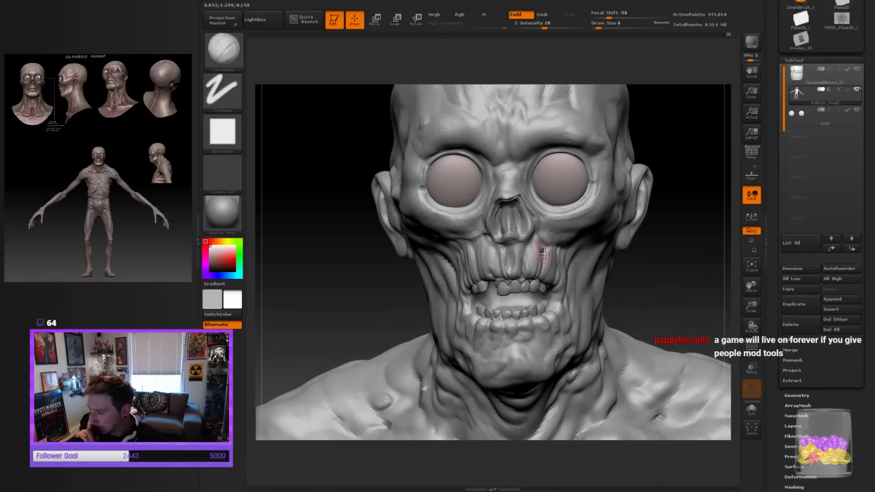
{"action": "left_click_drag", "start_coordinate": [668, 285], "coordinate": [670, 286]}
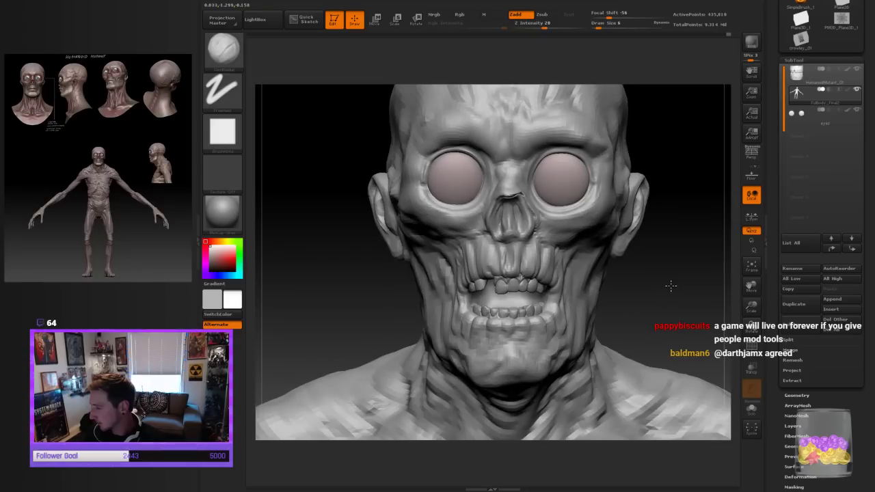
Sculpt the folds of the upper lip and inner cheeks with clay strokes at draw sizes 5 and 6, working from front and three-quarter angles
{"action": "left_click_drag", "start_coordinate": [753, 305], "coordinate": [731, 299]}
{"action": "left_click_drag", "start_coordinate": [672, 357], "coordinate": [647, 373], "text": "alt"}
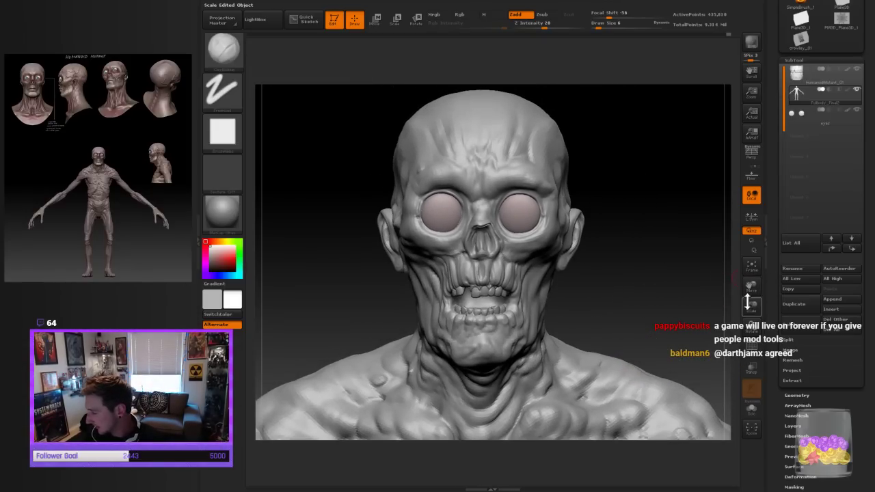
{"action": "left_click_drag", "start_coordinate": [750, 302], "coordinate": [749, 315]}
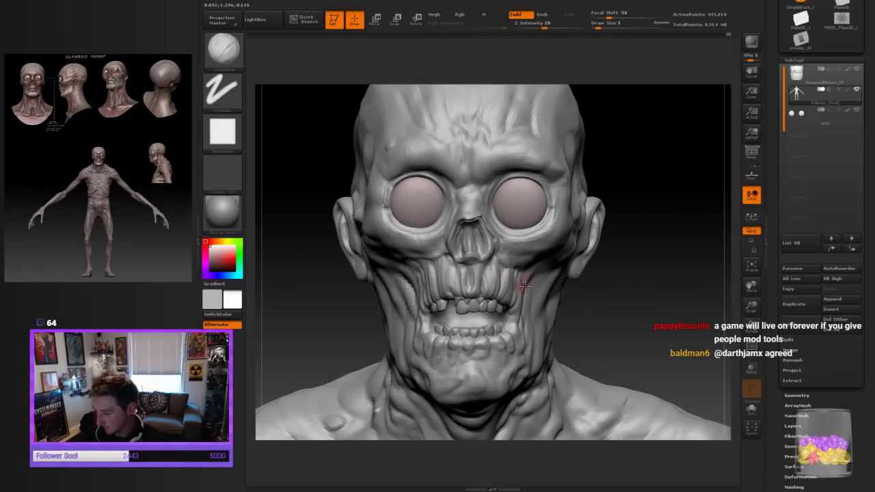
{"action": "left_click_drag", "start_coordinate": [555, 290], "coordinate": [565, 264]}
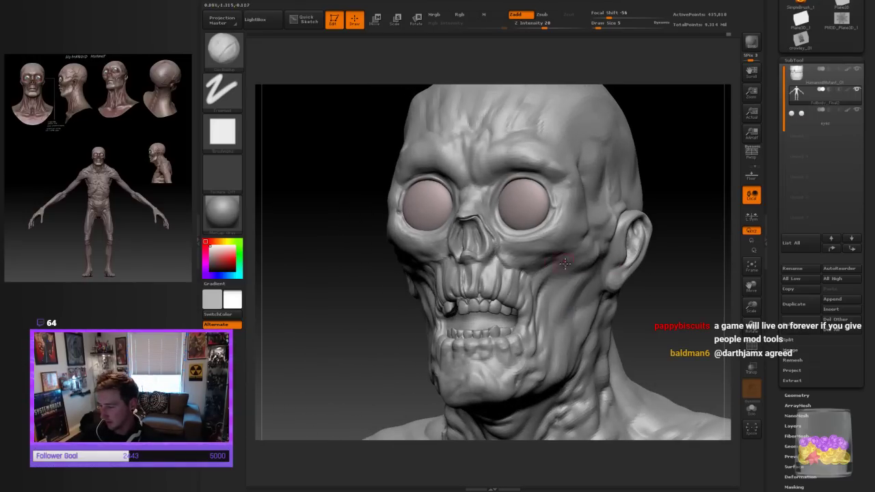
{"action": "key", "text": "bracketleft"}
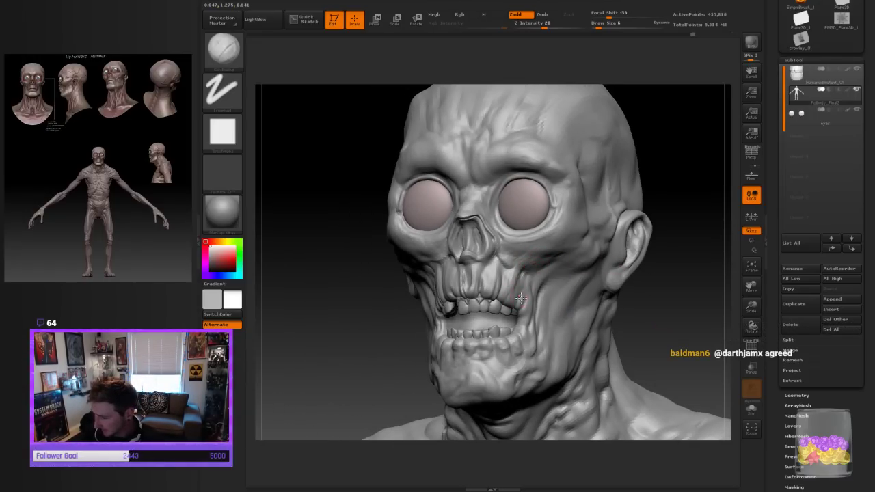
{"action": "left_click_drag", "start_coordinate": [653, 265], "coordinate": [688, 278]}
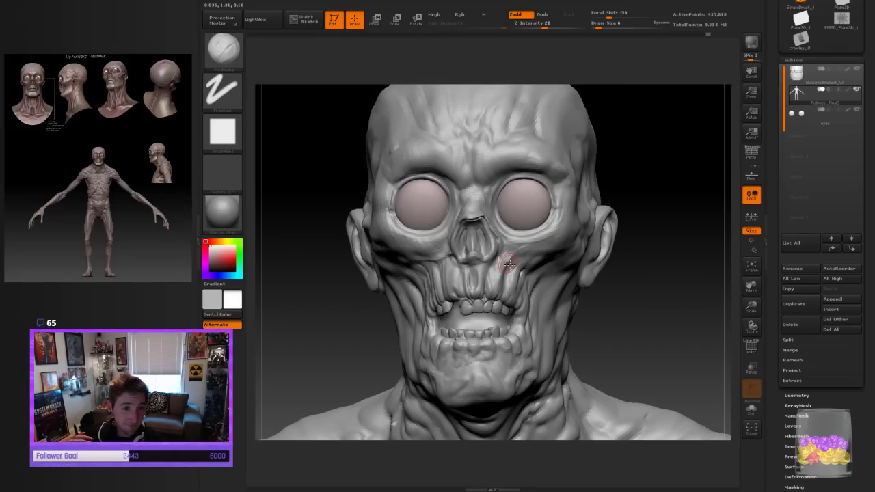
{"action": "left_click_drag", "start_coordinate": [614, 304], "coordinate": [632, 316]}
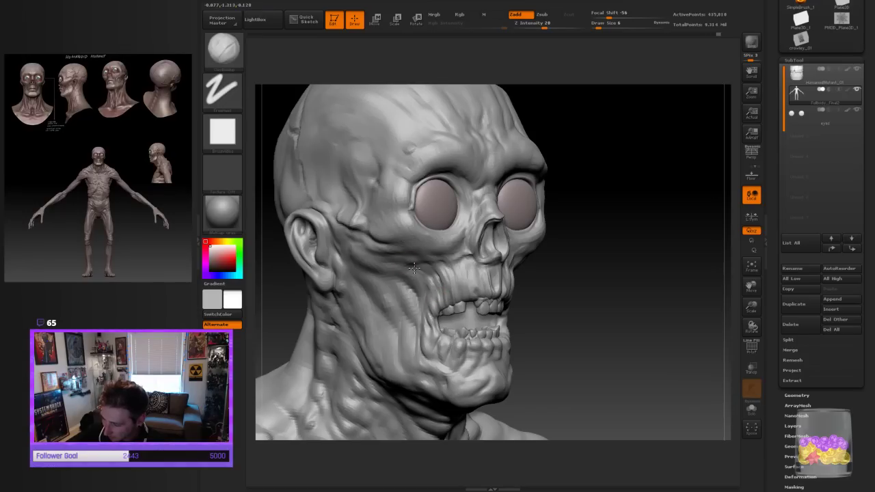
{"action": "left_click_drag", "start_coordinate": [619, 285], "coordinate": [592, 286]}
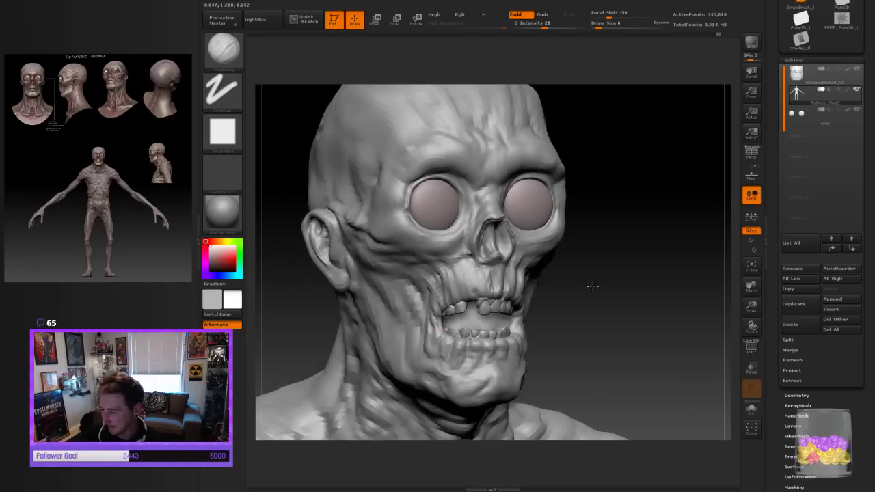
Smooth the inside of the nasal cavity and switch back to the ClayBuildup brush
{"action": "right_click_drag", "start_coordinate": [592, 285], "coordinate": [646, 320]}
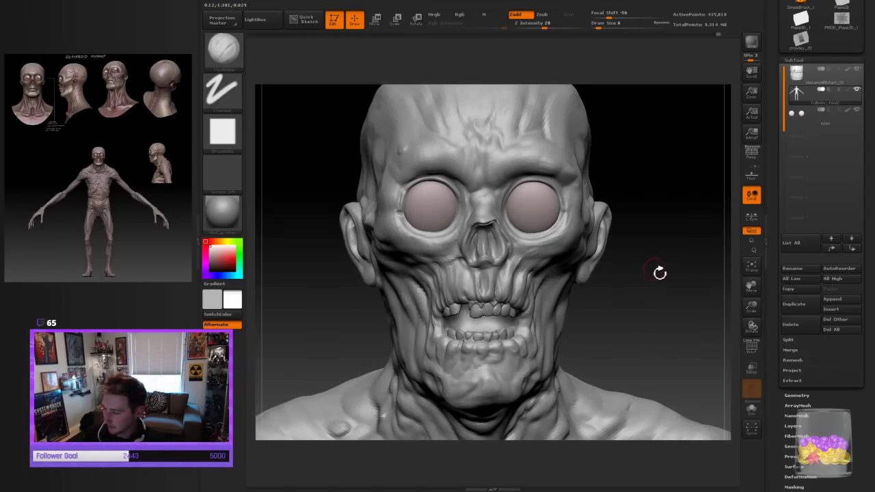
{"action": "right_click_drag", "start_coordinate": [659, 272], "coordinate": [546, 275]}
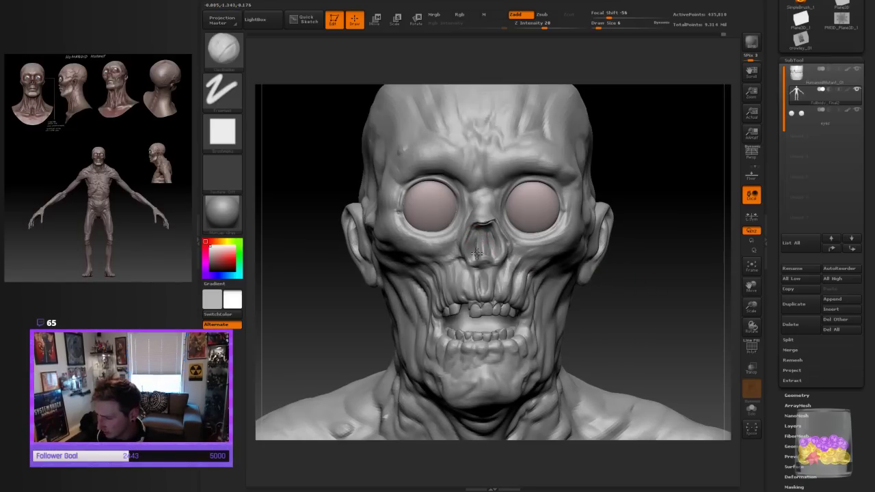
{"action": "mouse_move", "coordinate": [488, 232]}
{"action": "left_mouse_down", "text": "shift"}
{"action": "mouse_move", "coordinate": [480, 238]}
{"action": "mouse_move", "coordinate": [489, 235]}
{"action": "left_mouse_up", "text": "shift"}
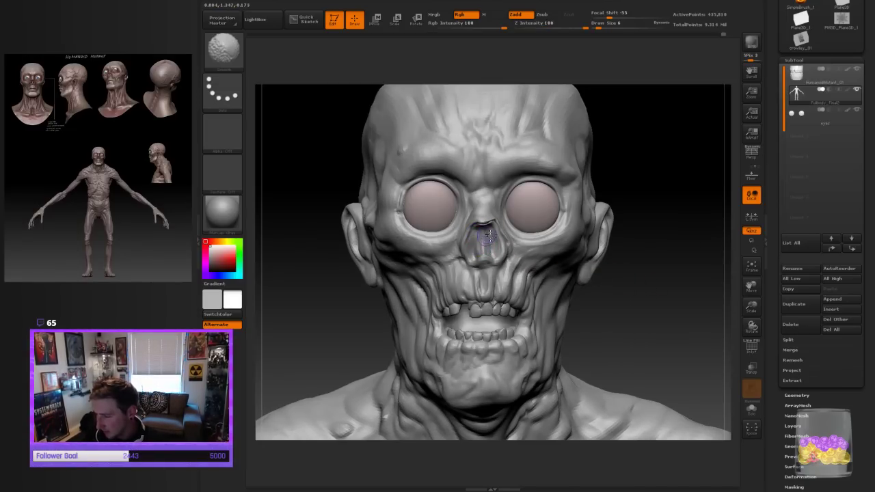
{"action": "key", "text": "b"}
{"action": "key", "text": "c"}
{"action": "key", "text": "b"}
{"action": "left_click_drag", "start_coordinate": [654, 297], "coordinate": [663, 297]}
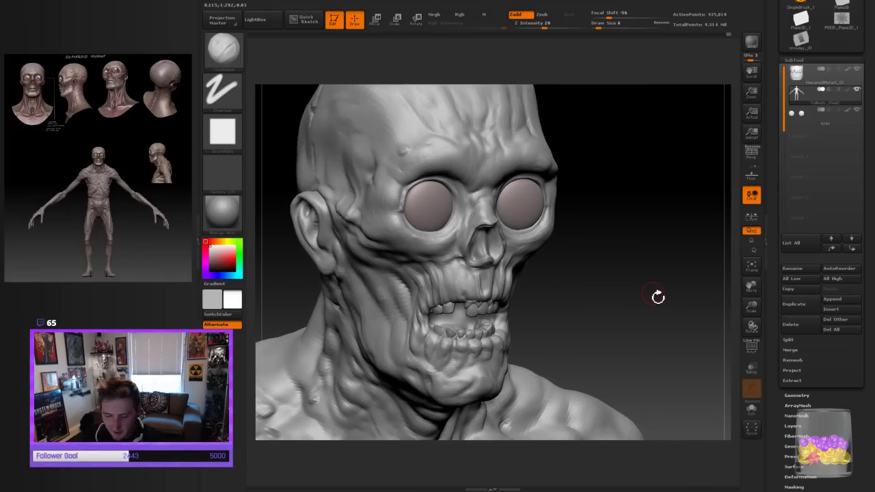
Carve the two nostril holes into the lower part of the nasal cavity with the clay brush at draw size 4
{"action": "left_click_drag", "start_coordinate": [581, 269], "coordinate": [491, 248]}
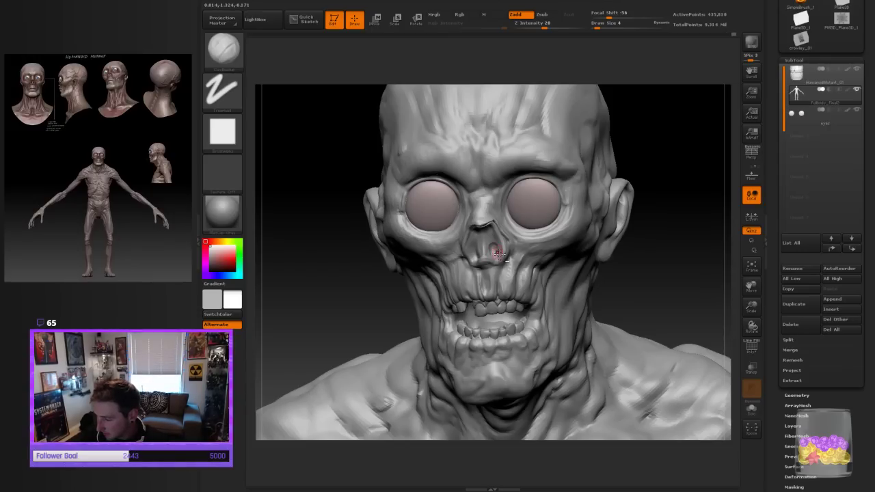
{"action": "left_click_drag", "start_coordinate": [670, 237], "coordinate": [484, 249]}
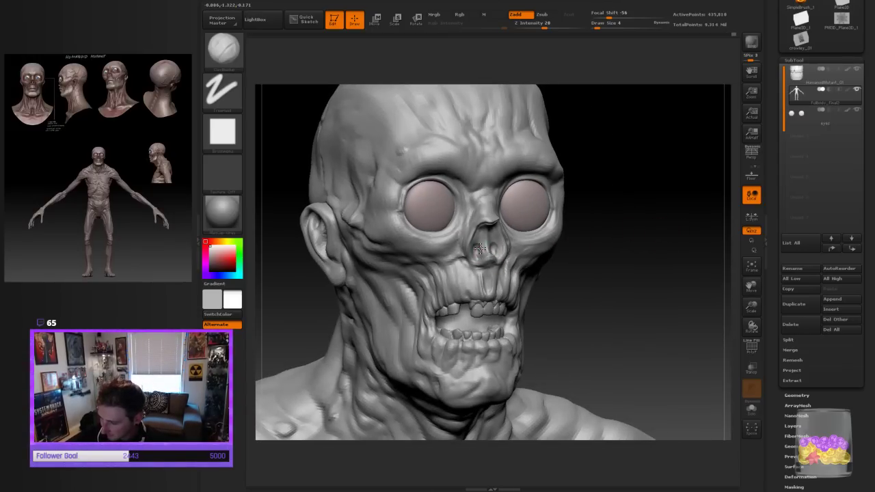
{"action": "left_click_drag", "start_coordinate": [623, 267], "coordinate": [614, 272]}
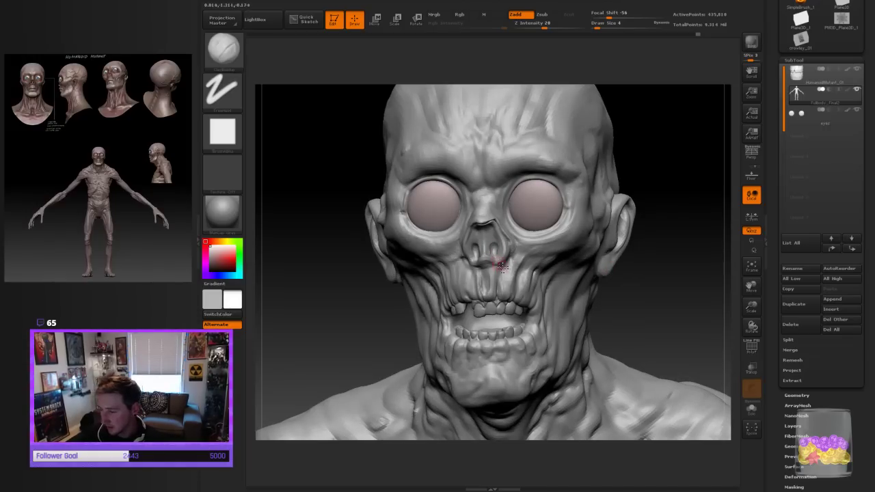
Shape the lower and outer rims around the nostril holes with fine clay strokes
{"action": "left_click_drag", "start_coordinate": [642, 304], "coordinate": [650, 293]}
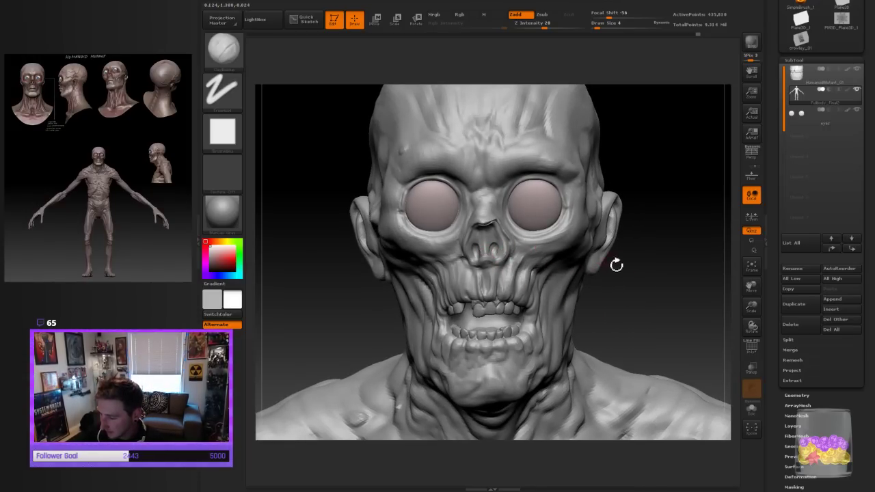
{"action": "left_click_drag", "start_coordinate": [616, 265], "coordinate": [643, 277]}
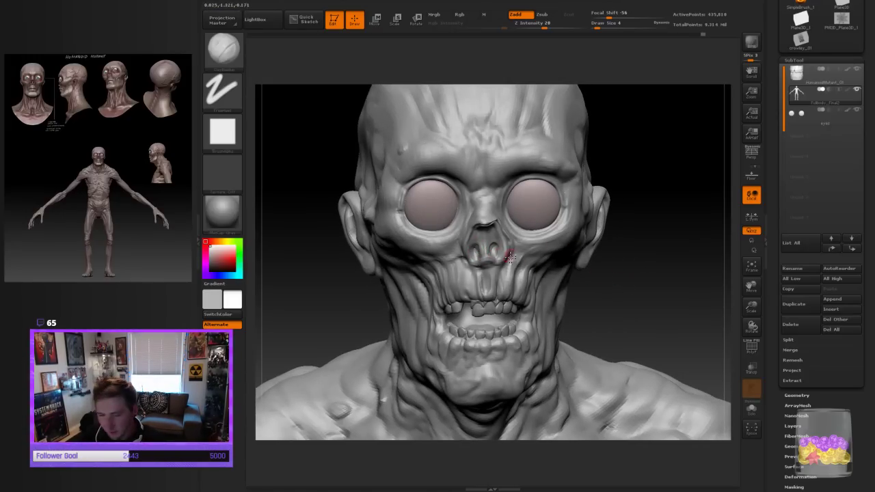
{"action": "mouse_move", "coordinate": [639, 263]}
{"action": "left_mouse_down"}
{"action": "mouse_move", "coordinate": [652, 261]}
{"action": "mouse_move", "coordinate": [493, 249]}
{"action": "left_mouse_up"}
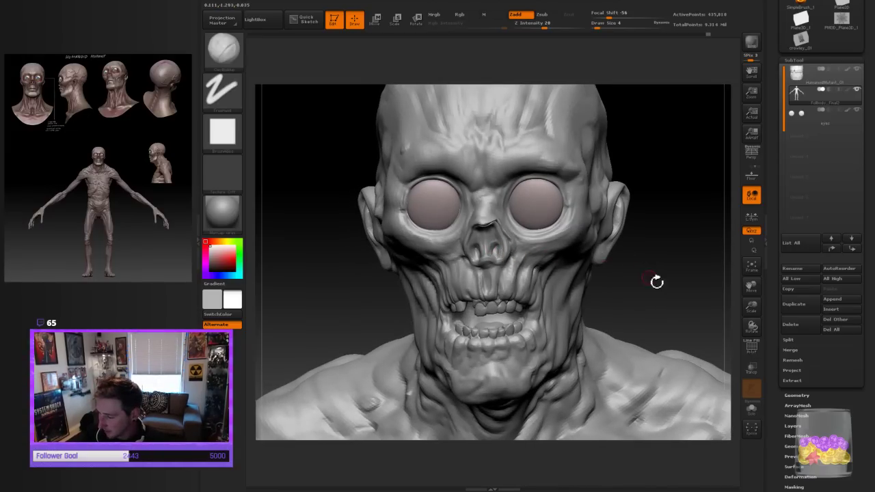
{"action": "left_click_drag", "start_coordinate": [656, 281], "coordinate": [503, 258]}
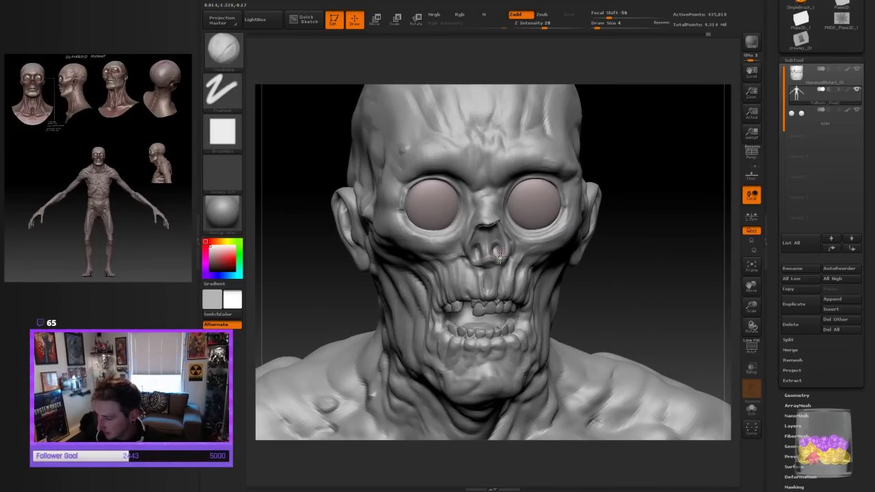
{"action": "left_click_drag", "start_coordinate": [599, 281], "coordinate": [528, 263]}
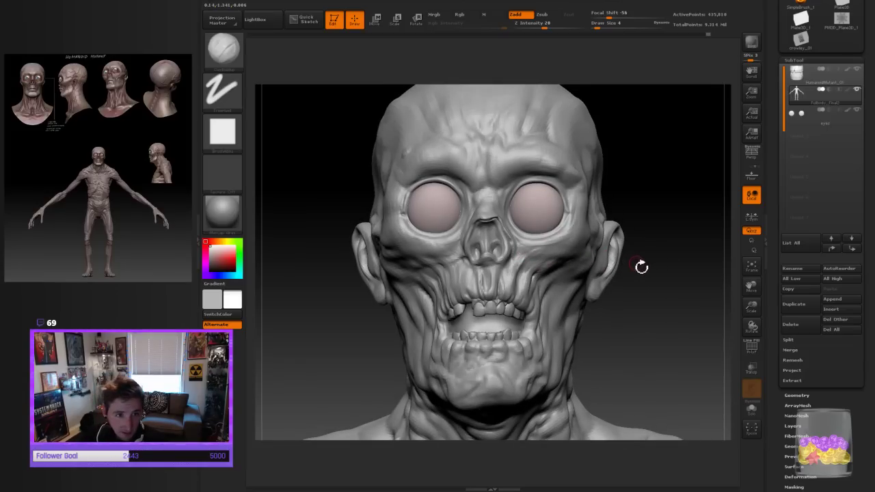
Define the septum between the two nostril holes with fine clay strokes at draw size 4
{"action": "left_click_drag", "start_coordinate": [648, 243], "coordinate": [492, 246]}
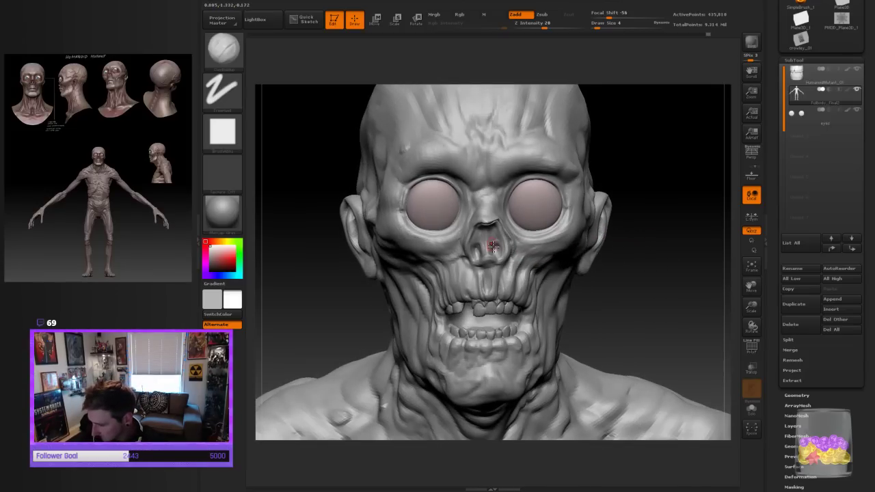
{"action": "mouse_move", "coordinate": [622, 258]}
{"action": "left_mouse_down"}
{"action": "mouse_move", "coordinate": [646, 256]}
{"action": "mouse_move", "coordinate": [482, 253]}
{"action": "left_mouse_up"}
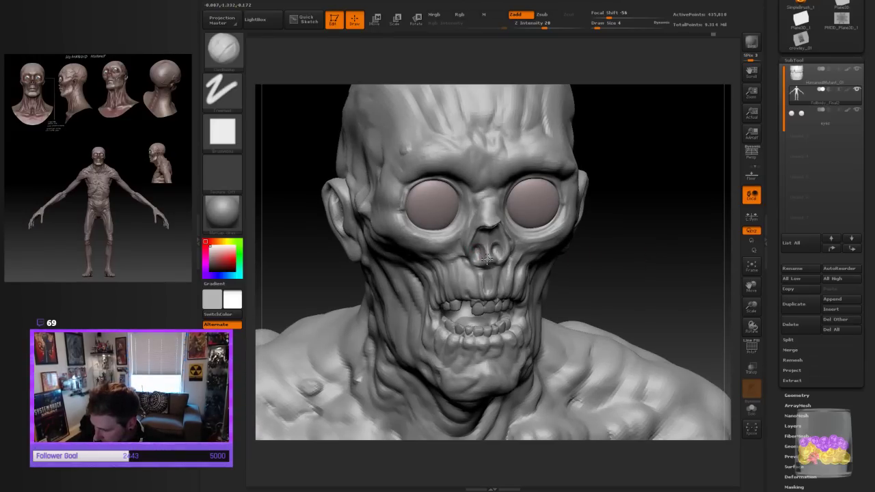
{"action": "mouse_move", "coordinate": [635, 236]}
{"action": "left_mouse_down"}
{"action": "mouse_move", "coordinate": [658, 228]}
{"action": "mouse_move", "coordinate": [649, 248]}
{"action": "left_mouse_up"}
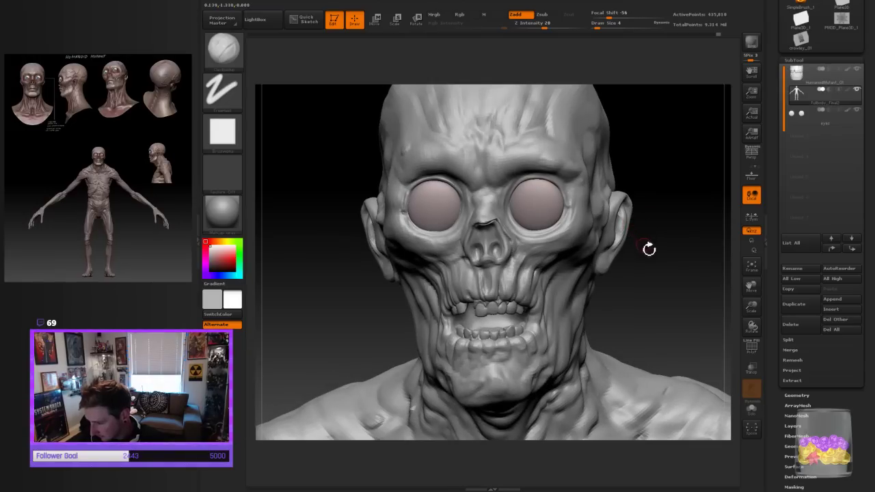
{"action": "mouse_move", "coordinate": [662, 289]}
{"action": "left_mouse_down"}
{"action": "mouse_move", "coordinate": [640, 267]}
{"action": "mouse_move", "coordinate": [655, 281]}
{"action": "left_mouse_up"}
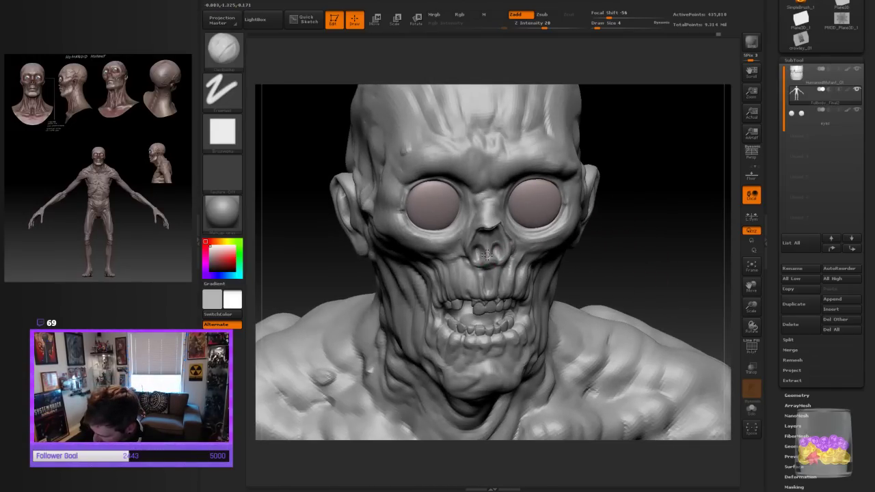
Refine the inner surfaces of the nasal cavity around the septum with fine clay strokes at draw size 3
{"action": "mouse_move", "coordinate": [656, 249]}
{"action": "left_mouse_down"}
{"action": "mouse_move", "coordinate": [648, 228]}
{"action": "mouse_move", "coordinate": [677, 189]}
{"action": "left_mouse_up"}
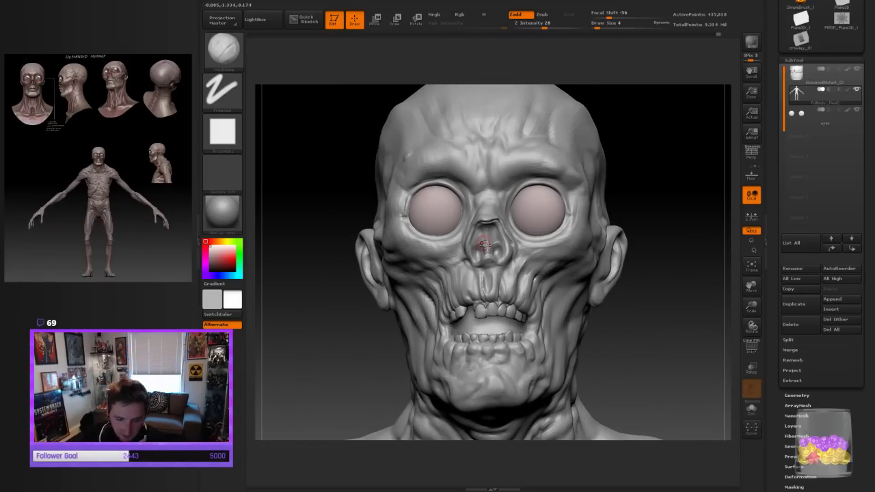
{"action": "key", "text": "bracketleft"}
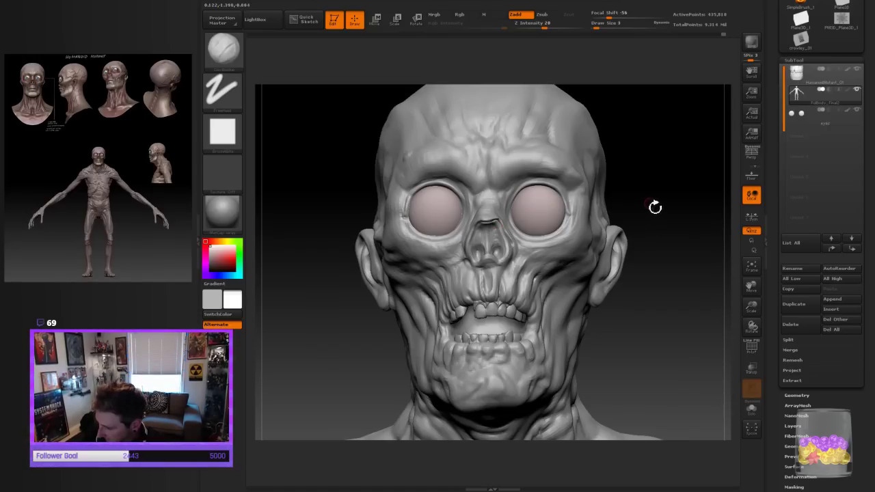
{"action": "left_click_drag", "start_coordinate": [654, 206], "coordinate": [586, 215]}
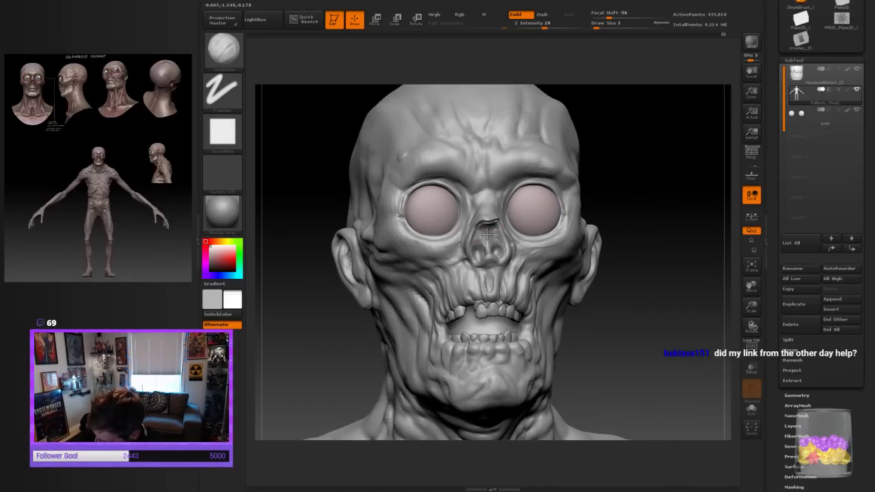
{"action": "mouse_move", "coordinate": [667, 283]}
{"action": "left_mouse_down"}
{"action": "mouse_move", "coordinate": [687, 287]}
{"action": "mouse_move", "coordinate": [674, 293]}
{"action": "left_mouse_up"}
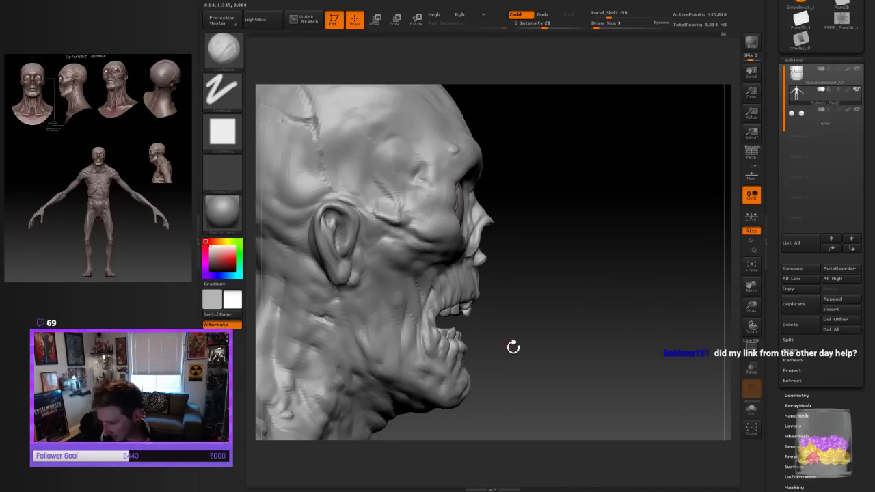
Reshape the upper lip and the area around the mouth with the Move Topological brush at draw size 14
{"action": "left_click", "coordinate": [223, 49]}
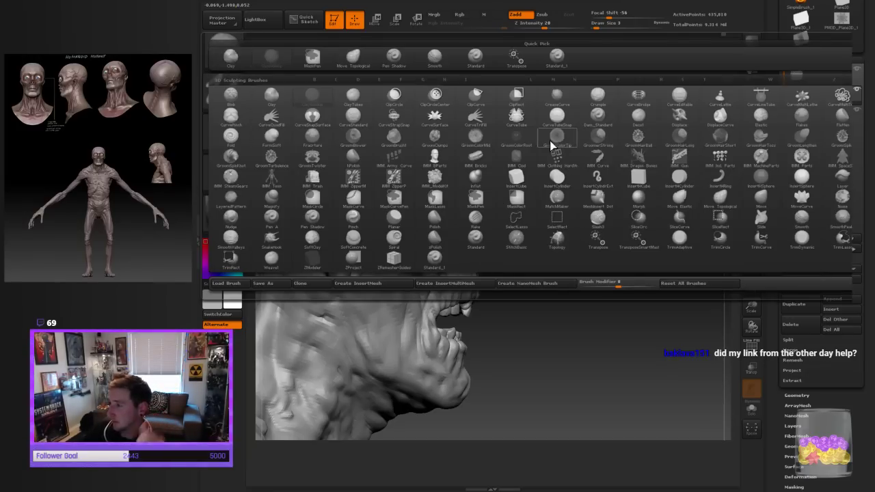
{"action": "left_click", "coordinate": [355, 59]}
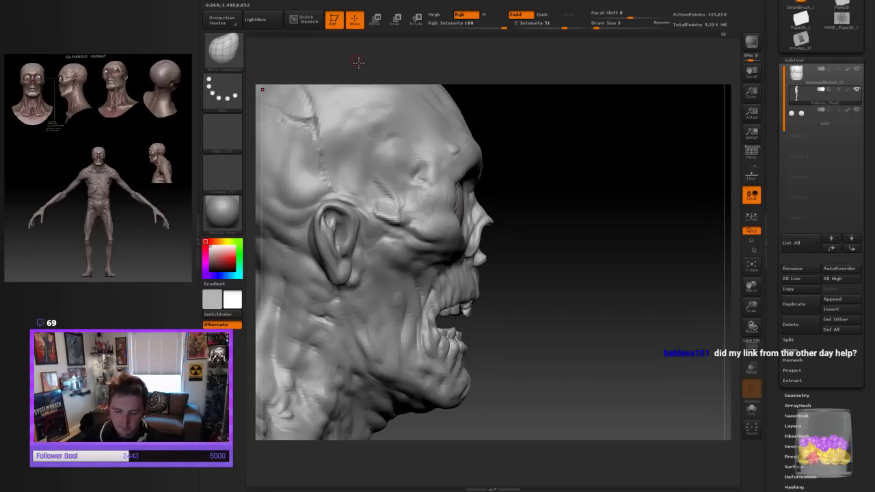
{"action": "mouse_move", "coordinate": [653, 263]}
{"action": "left_mouse_down"}
{"action": "mouse_move", "coordinate": [631, 280]}
{"action": "mouse_move", "coordinate": [490, 283]}
{"action": "mouse_move", "coordinate": [558, 283]}
{"action": "mouse_move", "coordinate": [453, 264]}
{"action": "mouse_move", "coordinate": [472, 280]}
{"action": "mouse_move", "coordinate": [486, 277]}
{"action": "mouse_move", "coordinate": [461, 282]}
{"action": "mouse_move", "coordinate": [609, 270]}
{"action": "mouse_move", "coordinate": [585, 270]}
{"action": "left_mouse_up"}
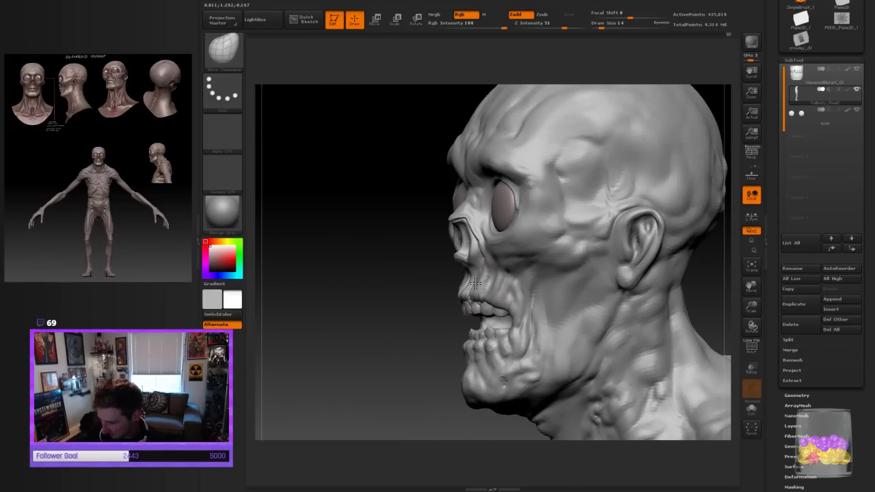
{"action": "mouse_move", "coordinate": [475, 282]}
{"action": "left_mouse_down"}
{"action": "mouse_move", "coordinate": [430, 351]}
{"action": "mouse_move", "coordinate": [500, 293]}
{"action": "left_mouse_up"}
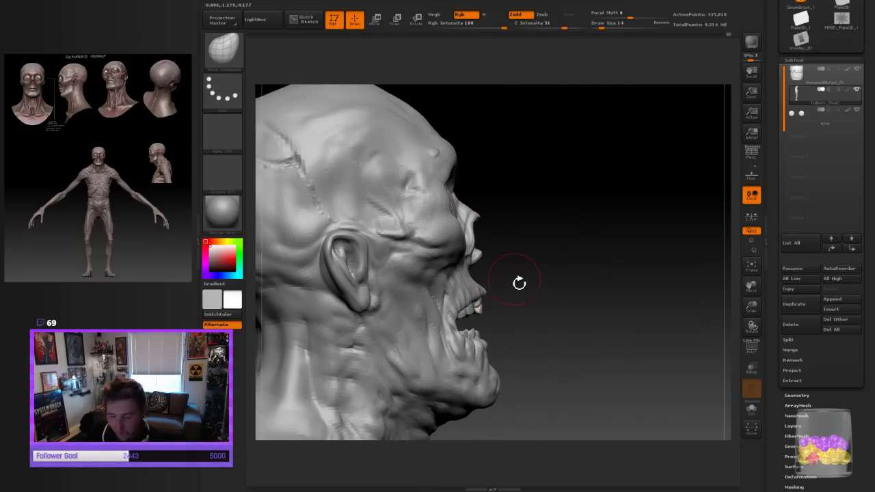
{"action": "mouse_move", "coordinate": [519, 283]}
{"action": "left_mouse_down"}
{"action": "mouse_move", "coordinate": [483, 282]}
{"action": "mouse_move", "coordinate": [602, 280]}
{"action": "mouse_move", "coordinate": [619, 267]}
{"action": "mouse_move", "coordinate": [502, 291]}
{"action": "left_mouse_up"}
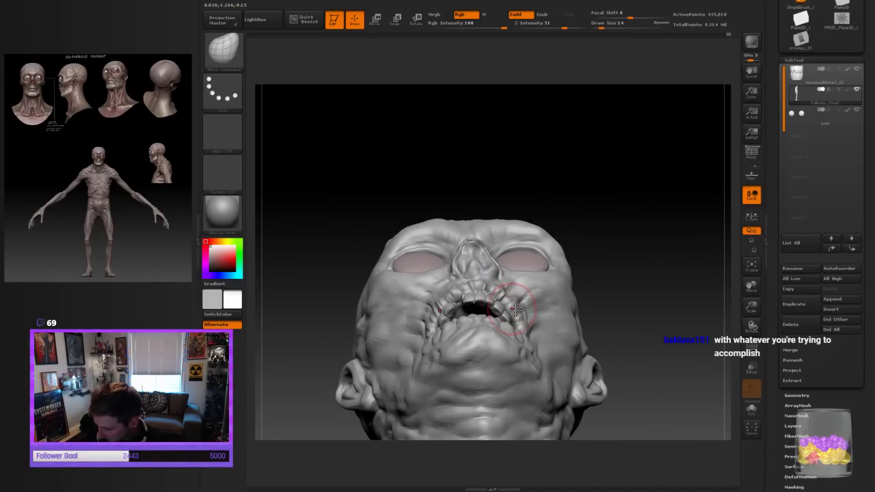
{"action": "mouse_move", "coordinate": [644, 240]}
{"action": "left_mouse_down"}
{"action": "mouse_move", "coordinate": [663, 254]}
{"action": "mouse_move", "coordinate": [656, 260]}
{"action": "left_mouse_up"}
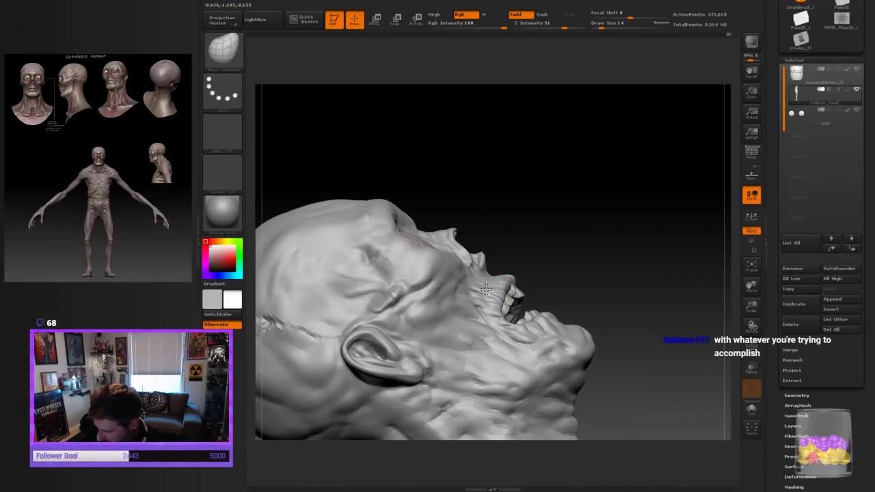
{"action": "mouse_move", "coordinate": [568, 257]}
{"action": "left_mouse_down"}
{"action": "mouse_move", "coordinate": [567, 226]}
{"action": "mouse_move", "coordinate": [654, 238]}
{"action": "mouse_move", "coordinate": [662, 293]}
{"action": "mouse_move", "coordinate": [674, 303]}
{"action": "mouse_move", "coordinate": [630, 312]}
{"action": "left_mouse_up"}
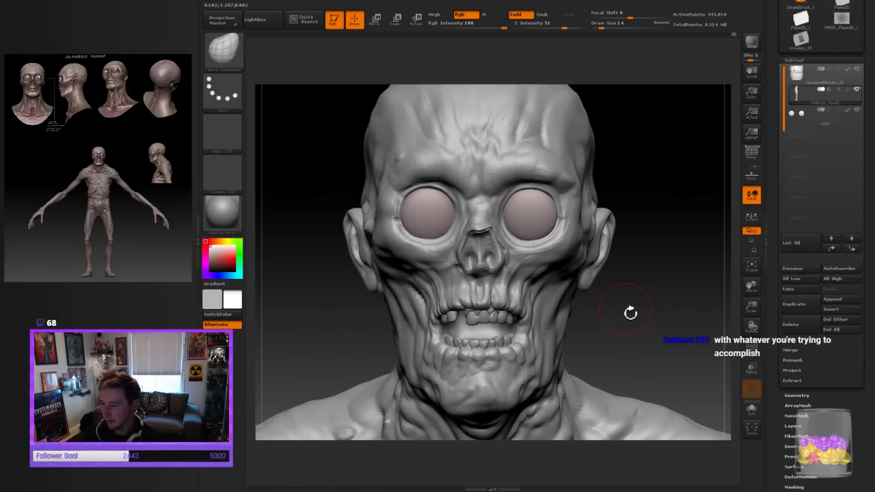
Build up the upper lip edge above the teeth with the ClayBuildup brush at draw size 8 and smooth it
{"action": "left_click", "coordinate": [224, 52]}
{"action": "left_click", "coordinate": [278, 65]}
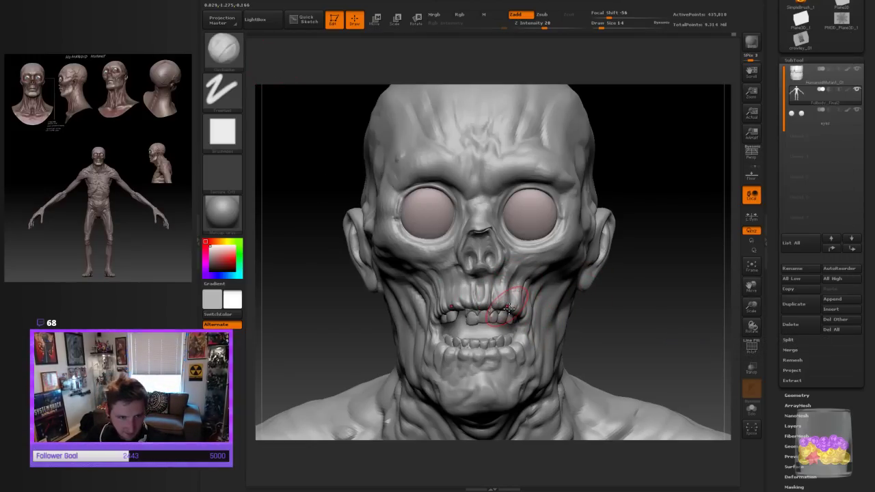
{"action": "left_click_drag", "start_coordinate": [641, 291], "coordinate": [554, 301]}
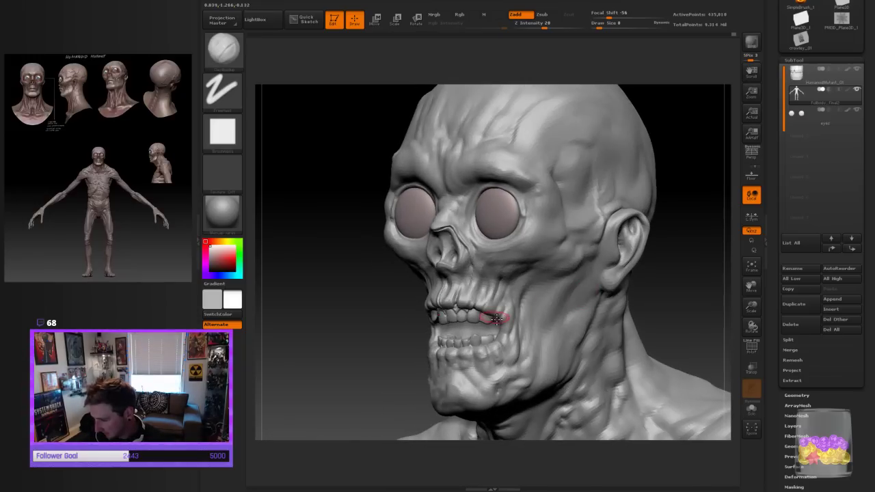
{"action": "mouse_move", "coordinate": [472, 318]}
{"action": "right_mouse_down"}
{"action": "mouse_move", "coordinate": [667, 303]}
{"action": "mouse_move", "coordinate": [511, 309]}
{"action": "right_mouse_up"}
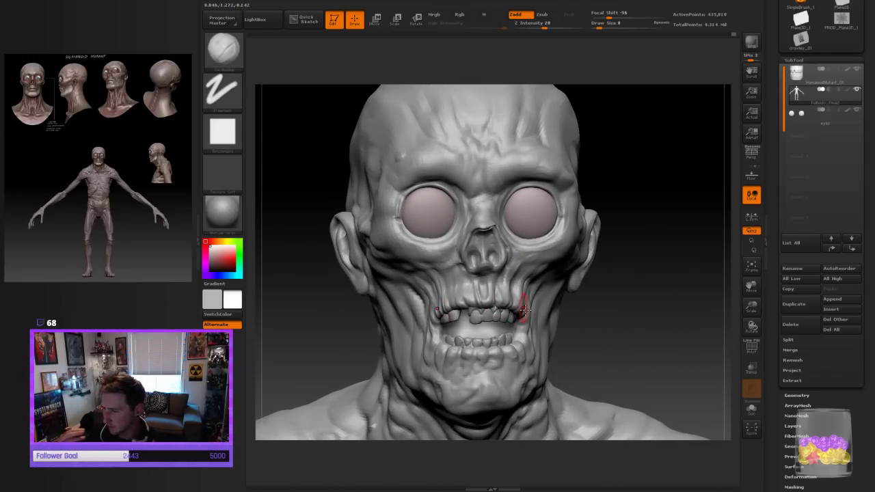
{"action": "mouse_move", "coordinate": [523, 309]}
{"action": "right_mouse_down"}
{"action": "mouse_move", "coordinate": [626, 318]}
{"action": "mouse_move", "coordinate": [646, 307]}
{"action": "mouse_move", "coordinate": [548, 295]}
{"action": "mouse_move", "coordinate": [513, 305]}
{"action": "right_mouse_up"}
{"action": "key", "text": "shift"}
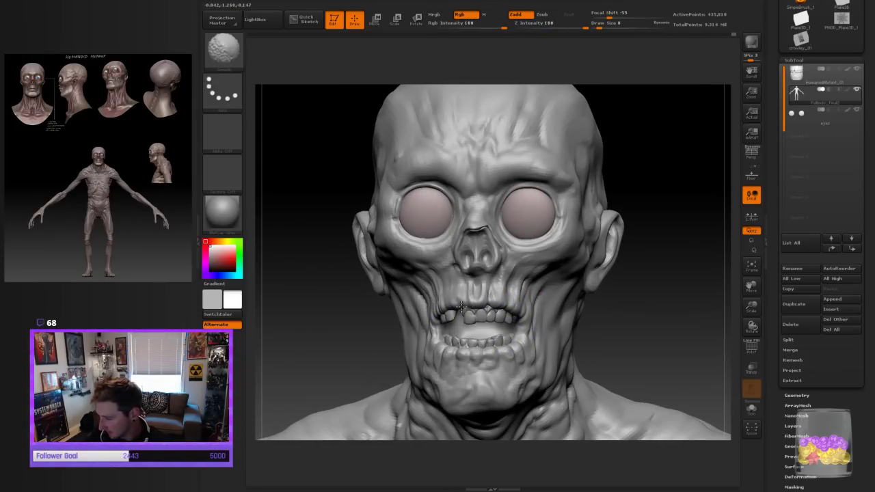
{"action": "key", "text": "shift"}
Sculpt fine folds and gum-line detail between the nose and upper teeth with clay strokes at draw size 3
{"action": "key", "text": "bracketleft"}
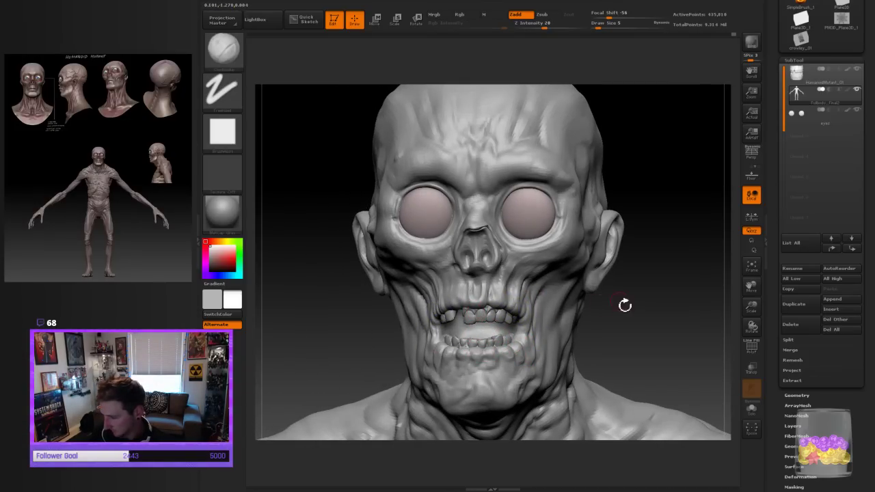
{"action": "mouse_move", "coordinate": [625, 304]}
{"action": "left_mouse_down"}
{"action": "mouse_move", "coordinate": [660, 303]}
{"action": "mouse_move", "coordinate": [607, 305]}
{"action": "left_mouse_up"}
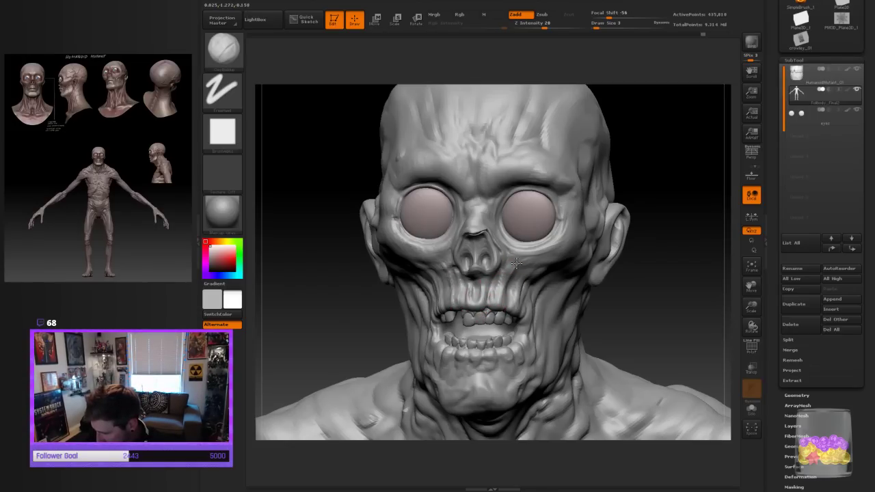
{"action": "left_click_drag", "start_coordinate": [675, 268], "coordinate": [558, 290]}
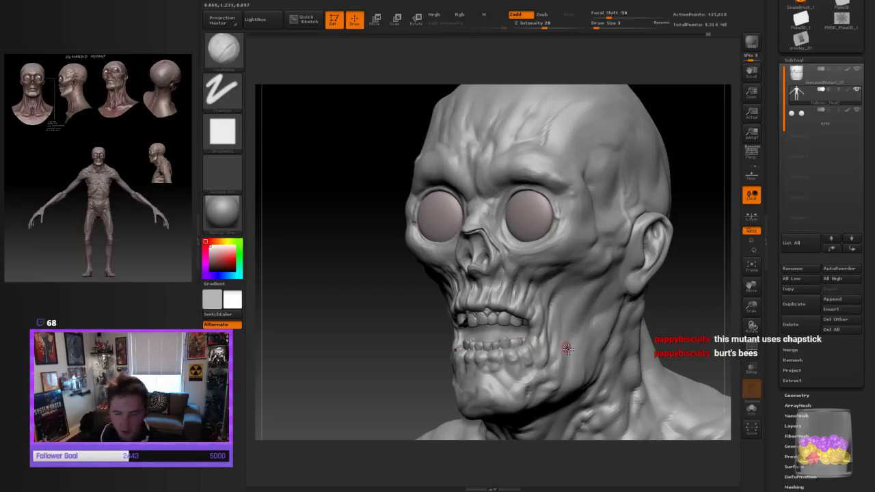
{"action": "mouse_move", "coordinate": [567, 349]}
{"action": "left_mouse_down"}
{"action": "mouse_move", "coordinate": [673, 297]}
{"action": "mouse_move", "coordinate": [636, 308]}
{"action": "mouse_move", "coordinate": [641, 293]}
{"action": "mouse_move", "coordinate": [613, 290]}
{"action": "left_mouse_up"}
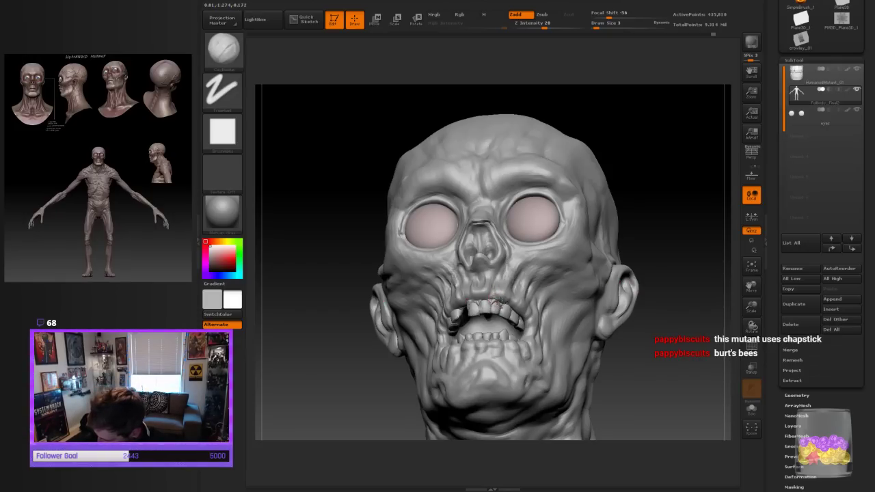
{"action": "left_click_drag", "start_coordinate": [616, 276], "coordinate": [631, 269]}
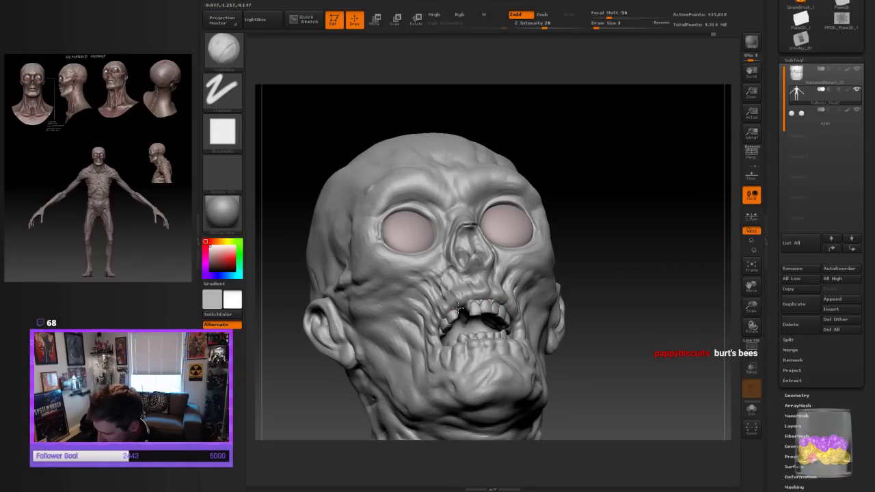
{"action": "left_click_drag", "start_coordinate": [640, 288], "coordinate": [581, 297]}
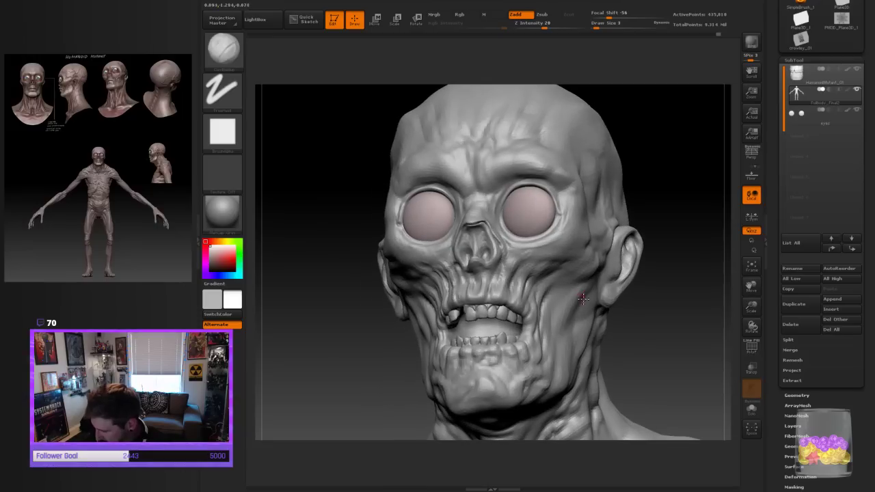
{"action": "left_click_drag", "start_coordinate": [675, 292], "coordinate": [680, 300]}
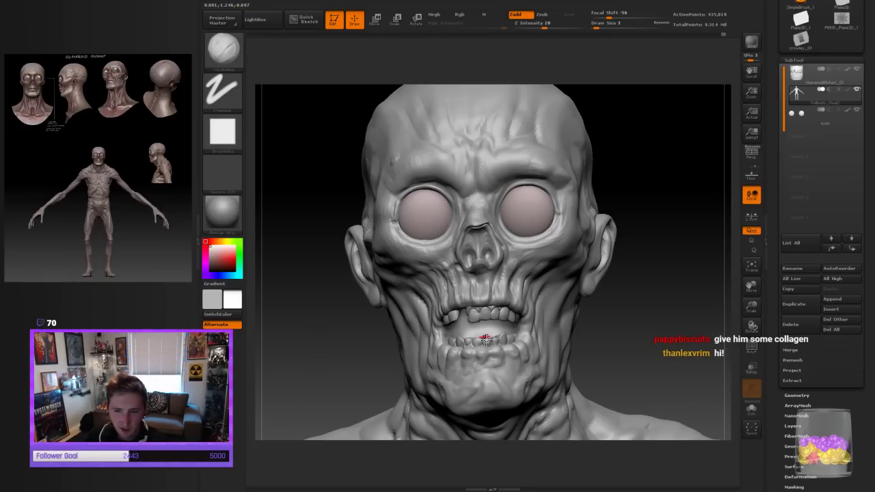
{"action": "left_click_drag", "start_coordinate": [664, 307], "coordinate": [644, 307]}
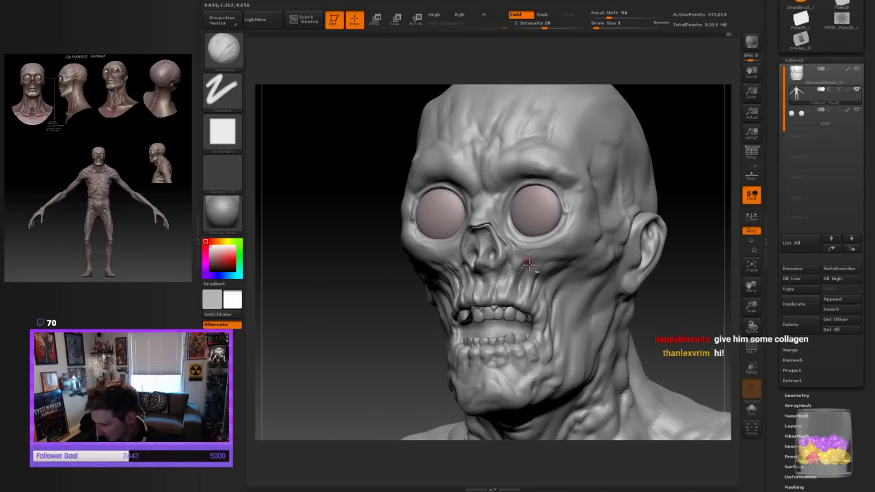
Build up the stringy cheek folds beside both mouth corners with clay strokes at draw size 6
{"action": "mouse_move", "coordinate": [698, 284]}
{"action": "left_mouse_down"}
{"action": "mouse_move", "coordinate": [636, 335]}
{"action": "mouse_move", "coordinate": [533, 313]}
{"action": "left_mouse_up"}
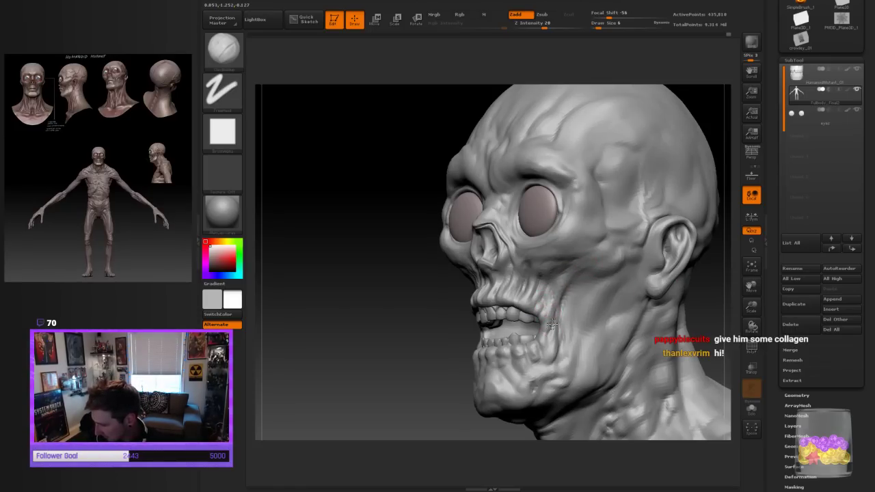
{"action": "mouse_move", "coordinate": [420, 367]}
{"action": "left_mouse_down"}
{"action": "mouse_move", "coordinate": [624, 318]}
{"action": "mouse_move", "coordinate": [628, 326]}
{"action": "mouse_move", "coordinate": [431, 308]}
{"action": "left_mouse_up"}
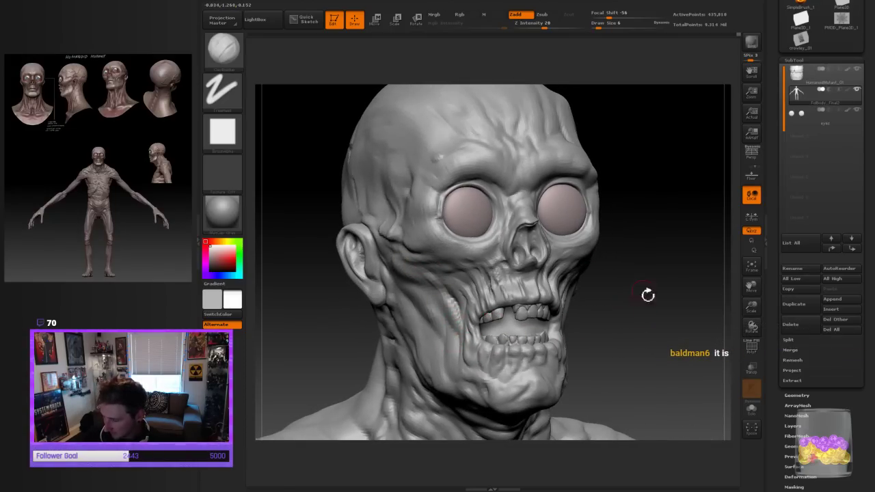
{"action": "left_click_drag", "start_coordinate": [646, 295], "coordinate": [669, 314]}
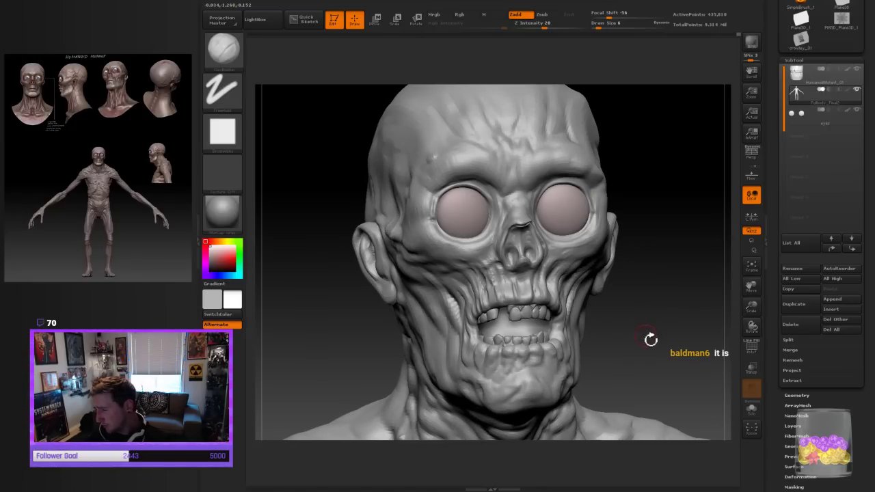
{"action": "left_click_drag", "start_coordinate": [630, 349], "coordinate": [636, 330]}
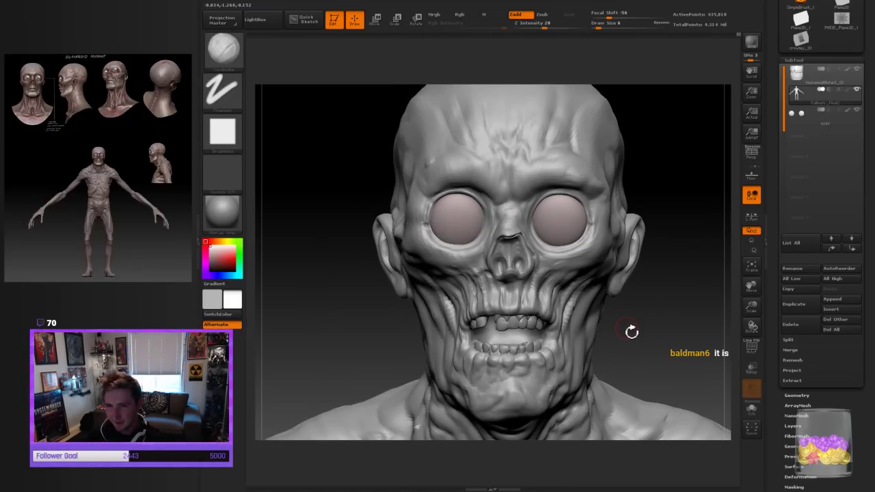
{"action": "left_click_drag", "start_coordinate": [672, 311], "coordinate": [546, 309]}
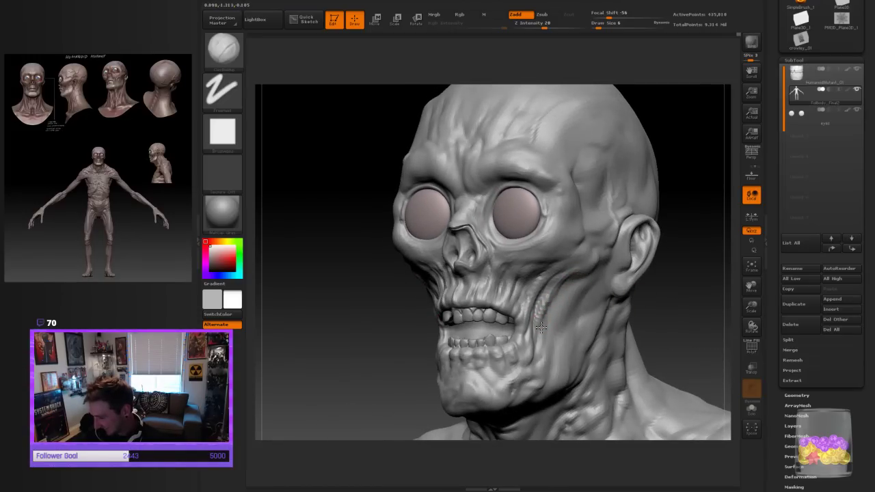
{"action": "left_click_drag", "start_coordinate": [677, 311], "coordinate": [688, 305]}
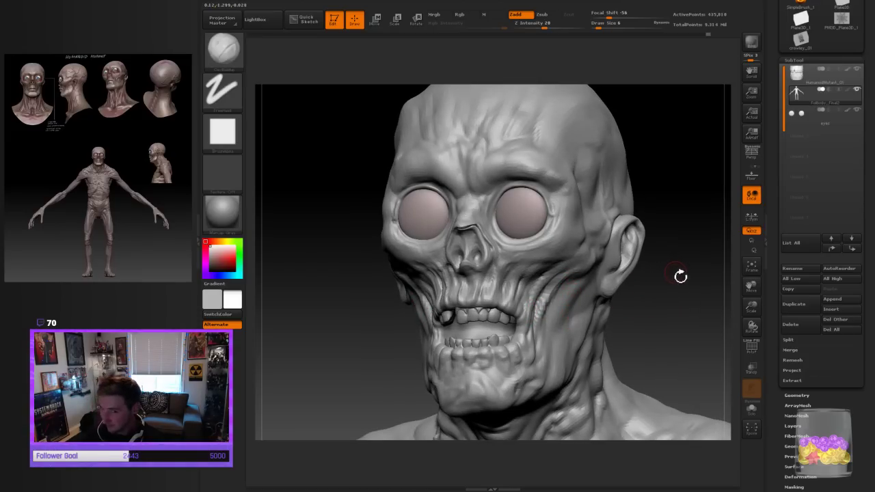
Sculpt sinewy folds below the cheekbones with clay strokes at draw sizes 7 to 9 and smooth the cheeks around the mouth
{"action": "left_click_drag", "start_coordinate": [675, 281], "coordinate": [689, 280]}
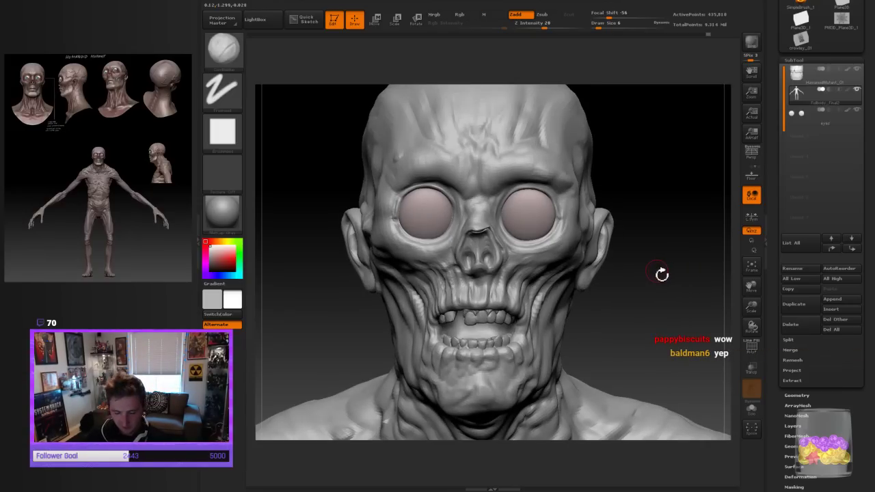
{"action": "left_click_drag", "start_coordinate": [662, 274], "coordinate": [550, 271]}
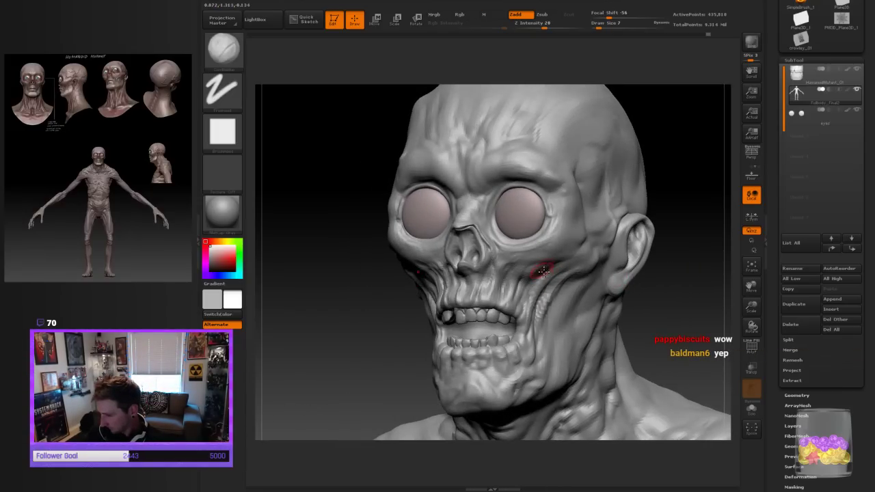
{"action": "left_click_drag", "start_coordinate": [654, 293], "coordinate": [648, 266]}
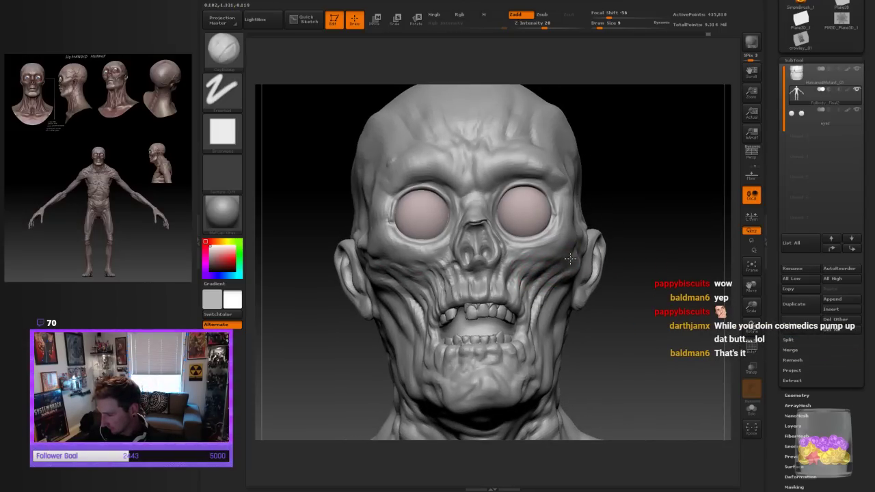
{"action": "left_click_drag", "start_coordinate": [697, 242], "coordinate": [543, 311]}
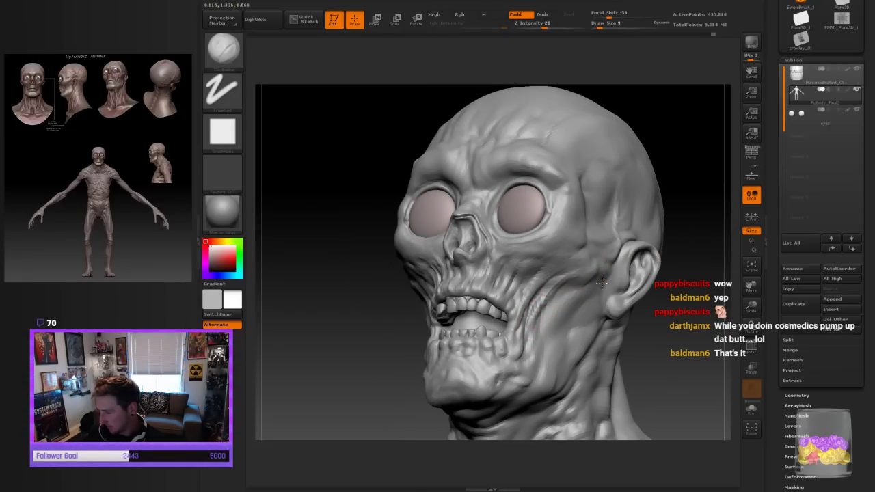
{"action": "mouse_move", "coordinate": [691, 255]}
{"action": "left_mouse_down"}
{"action": "mouse_move", "coordinate": [703, 264]}
{"action": "mouse_move", "coordinate": [645, 287]}
{"action": "mouse_move", "coordinate": [649, 331]}
{"action": "left_mouse_up"}
{"action": "mouse_move", "coordinate": [487, 308]}
{"action": "left_mouse_down", "text": "shift"}
{"action": "mouse_move", "coordinate": [474, 300]}
{"action": "mouse_move", "coordinate": [474, 313]}
{"action": "mouse_move", "coordinate": [429, 285]}
{"action": "mouse_move", "coordinate": [416, 289]}
{"action": "mouse_move", "coordinate": [445, 363]}
{"action": "left_mouse_up", "text": "shift"}
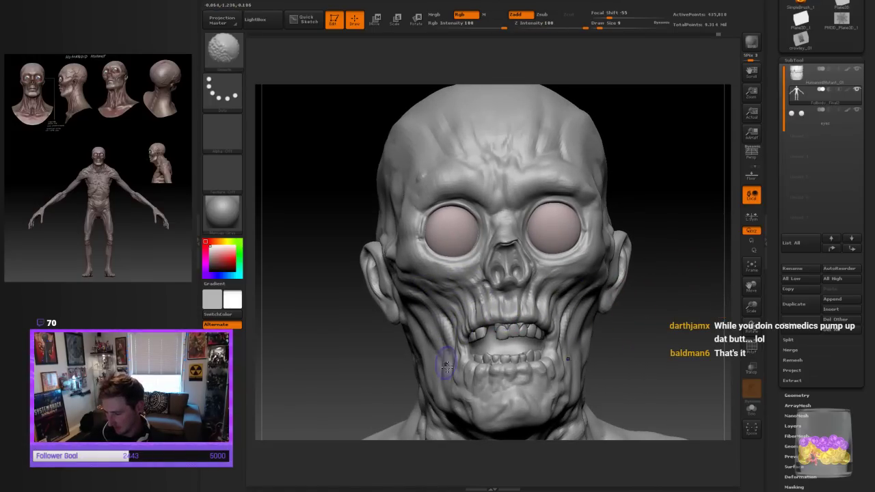
{"action": "right_click_drag", "start_coordinate": [556, 332], "coordinate": [611, 324]}
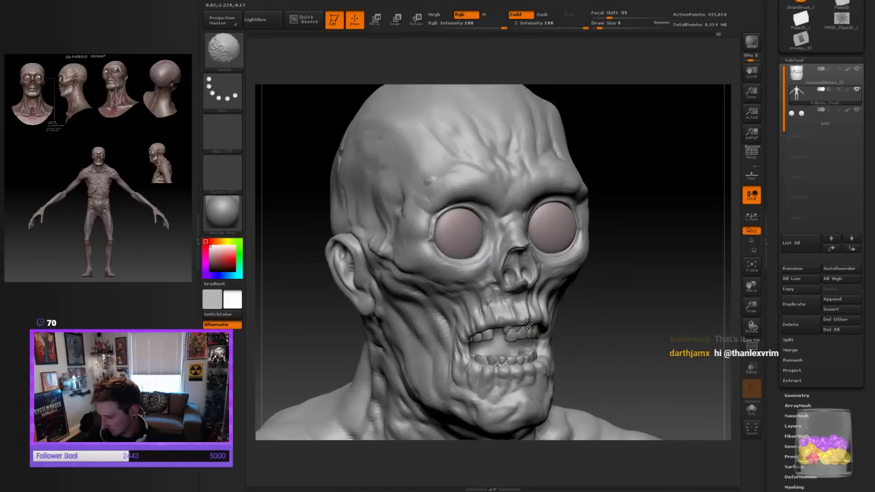
Smooth the upper lip edge, then add fine folds beside the mouth with the ClayBuildup brush at draw size 4
{"action": "left_click_drag", "start_coordinate": [509, 316], "coordinate": [534, 318], "text": "shift"}
{"action": "key", "text": "b"}
{"action": "key", "text": "c"}
{"action": "key", "text": "b"}
{"action": "mouse_move", "coordinate": [638, 317]}
{"action": "left_mouse_down"}
{"action": "mouse_move", "coordinate": [670, 305]}
{"action": "mouse_move", "coordinate": [680, 317]}
{"action": "mouse_move", "coordinate": [644, 302]}
{"action": "left_mouse_up"}
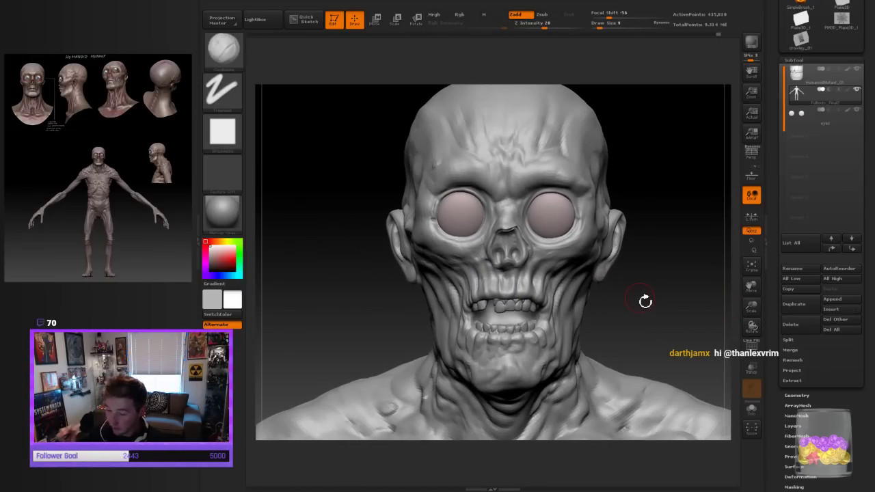
{"action": "key", "text": "bracketleft"}
{"action": "key", "text": "bracketleft"}
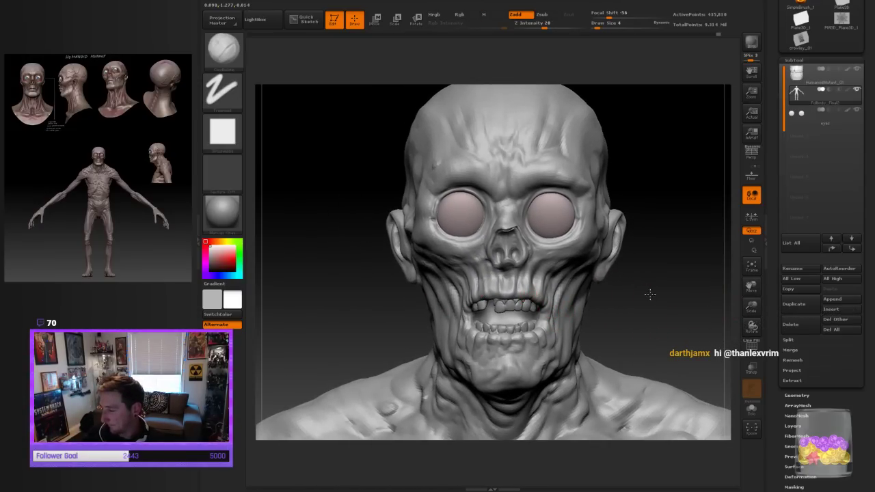
{"action": "left_click_drag", "start_coordinate": [649, 295], "coordinate": [620, 315]}
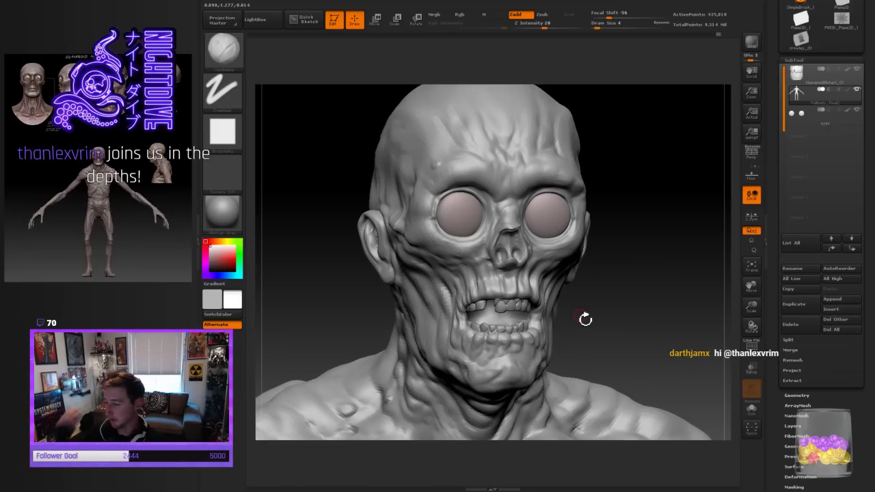
{"action": "left_click_drag", "start_coordinate": [624, 298], "coordinate": [635, 297]}
Refine the sinewy cheek fold next to the mouth corner with fine clay strokes at draw size 4 and smooth it
{"action": "key", "text": "b"}
{"action": "key", "text": "s"}
{"action": "key", "text": "p"}
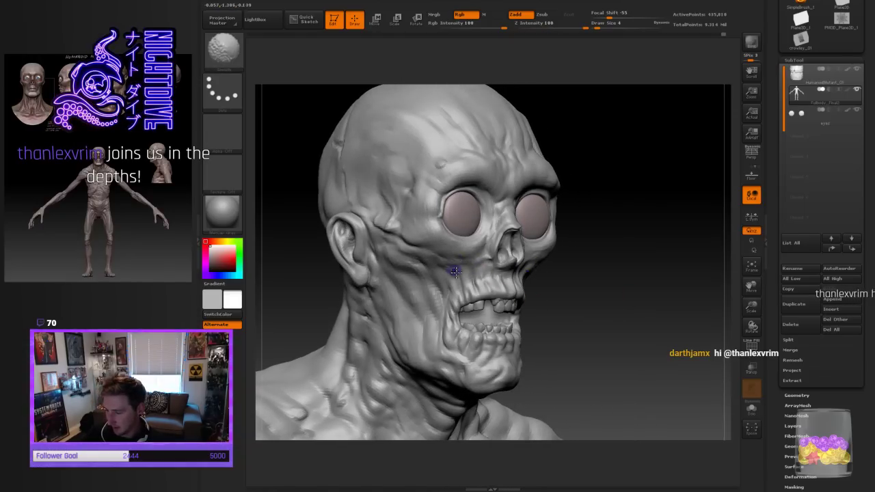
{"action": "key", "text": "b"}
{"action": "key", "text": "s"}
{"action": "key", "text": "t"}
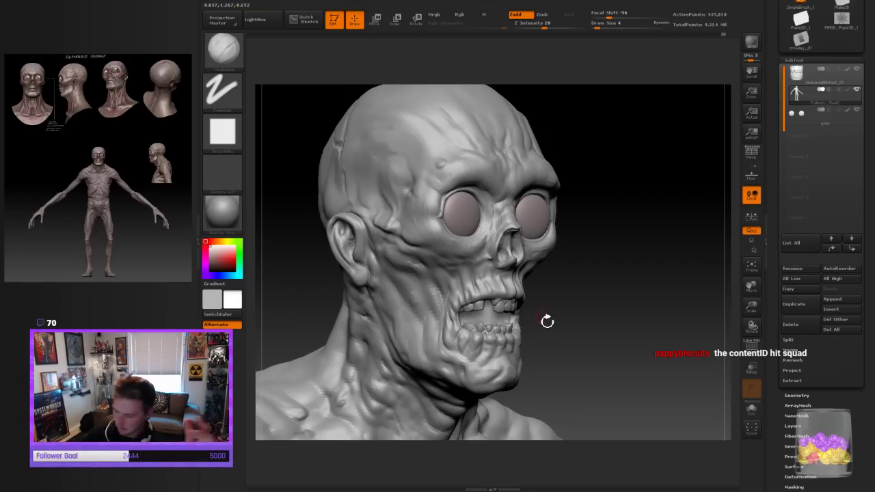
{"action": "left_click_drag", "start_coordinate": [641, 290], "coordinate": [626, 289], "text": "shift"}
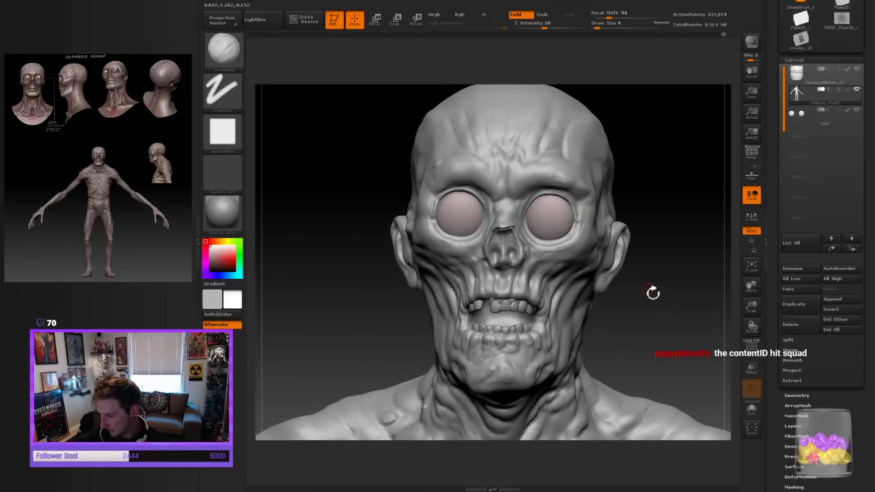
{"action": "left_click_drag", "start_coordinate": [644, 352], "coordinate": [618, 334]}
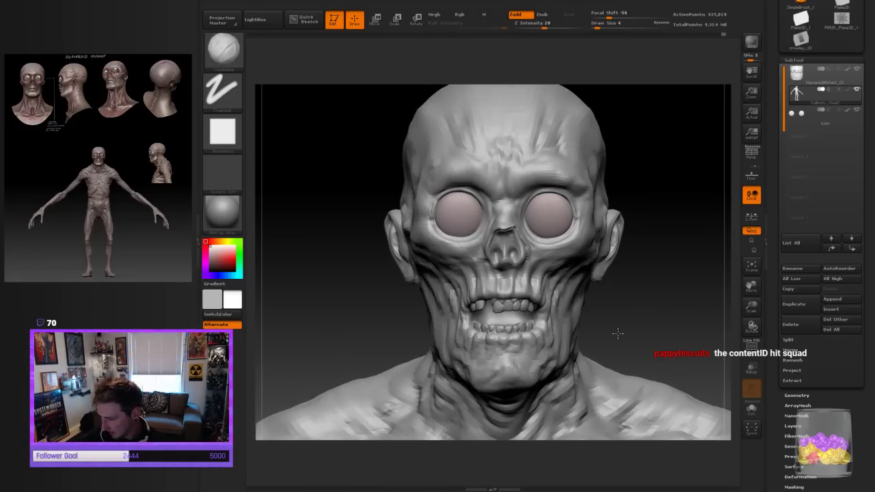
Reshape the lower jaw and mouth corners with the Move Topological brush at draw sizes 14 to 22
{"action": "left_click", "coordinate": [222, 49]}
{"action": "left_click", "coordinate": [355, 61]}
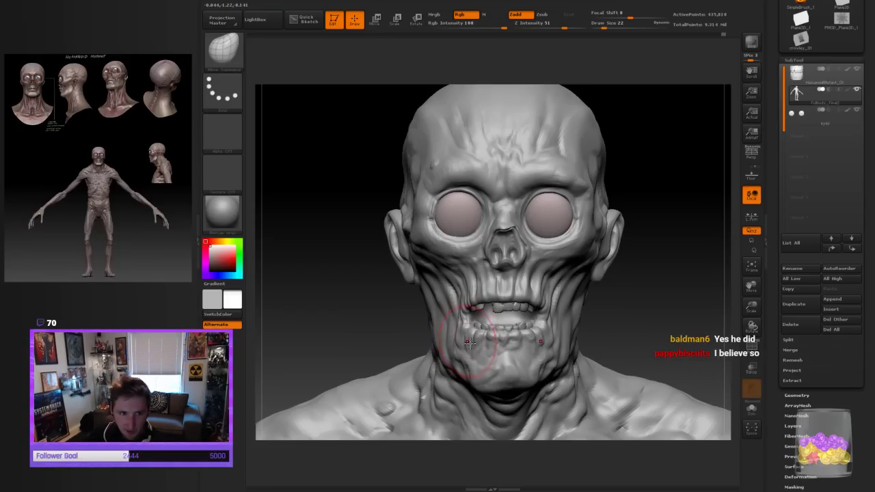
{"action": "key", "text": "bracketleft"}
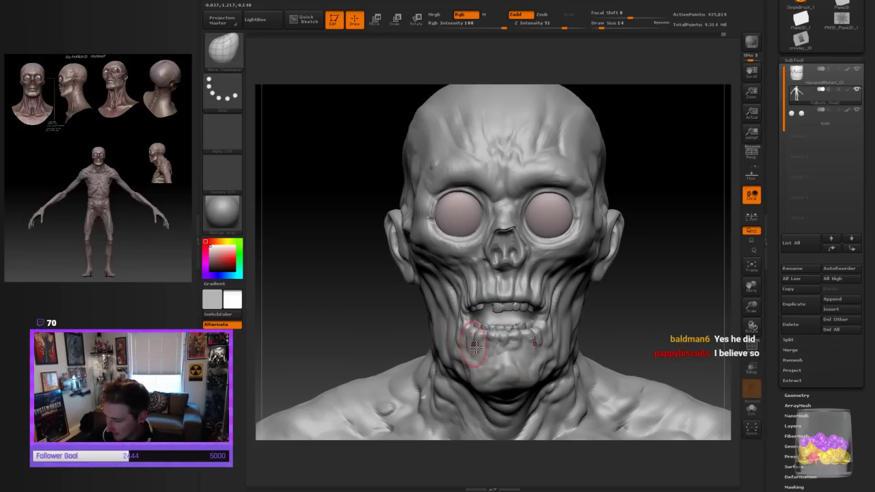
{"action": "right_click_drag", "start_coordinate": [474, 351], "coordinate": [493, 355]}
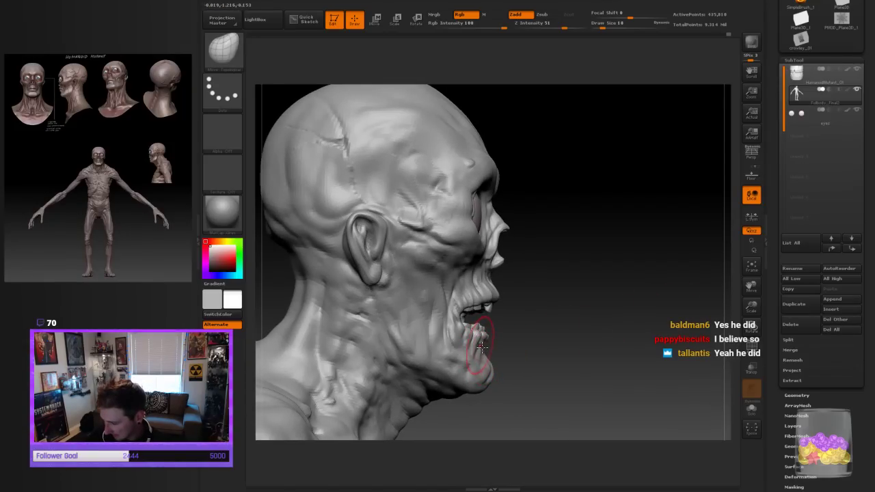
{"action": "right_click_drag", "start_coordinate": [535, 334], "coordinate": [547, 327]}
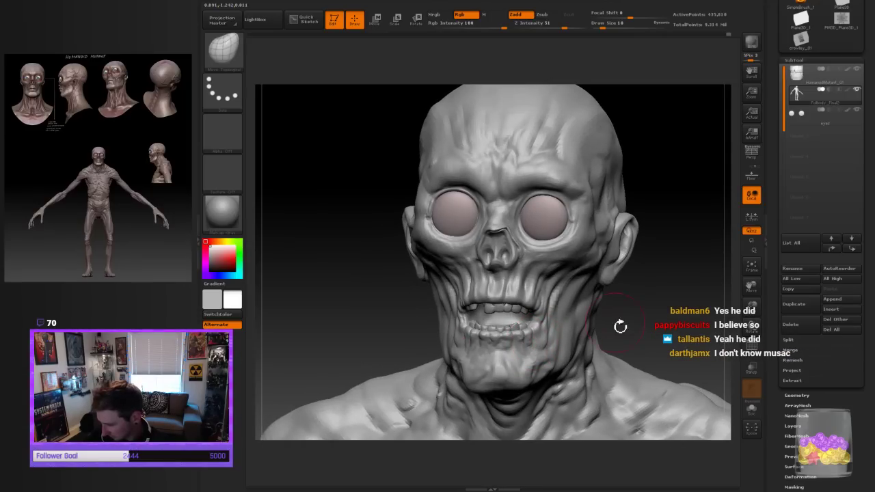
{"action": "right_click_drag", "start_coordinate": [620, 324], "coordinate": [634, 320]}
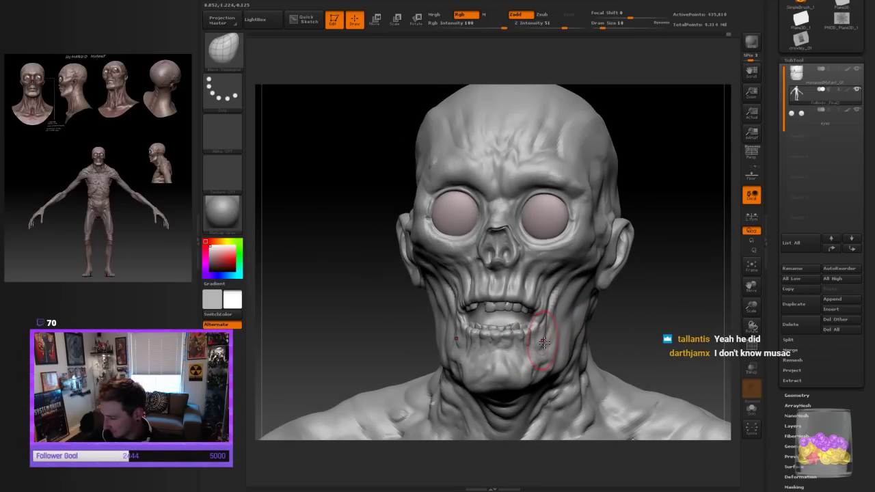
{"action": "mouse_move", "coordinate": [646, 324]}
{"action": "right_mouse_down"}
{"action": "mouse_move", "coordinate": [669, 322]}
{"action": "mouse_move", "coordinate": [602, 341]}
{"action": "mouse_move", "coordinate": [525, 333]}
{"action": "mouse_move", "coordinate": [576, 312]}
{"action": "mouse_move", "coordinate": [593, 318]}
{"action": "mouse_move", "coordinate": [551, 322]}
{"action": "right_mouse_up"}
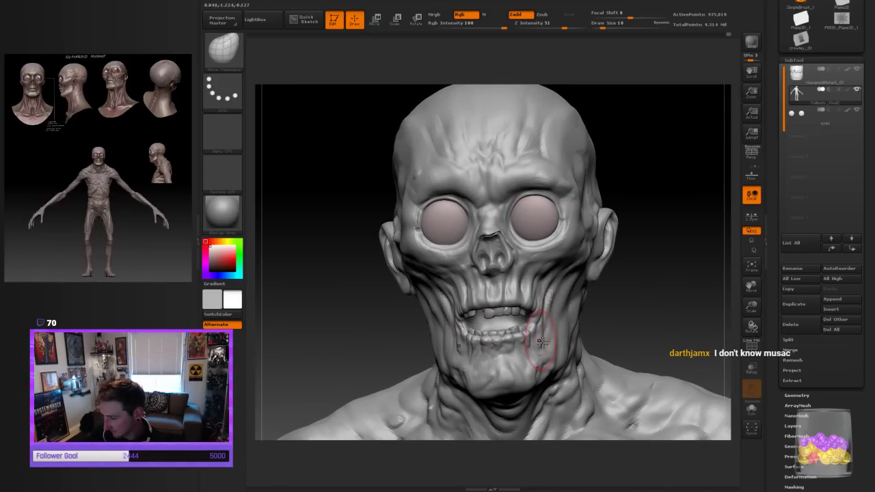
Adjust the lower lip corners and jaw sides with the Move Topological brush at draw size 14, smoothing the skin beside the lower teeth
{"action": "right_click_drag", "start_coordinate": [601, 321], "coordinate": [652, 314]}
{"action": "key", "text": "["}
{"action": "right_click_drag", "start_coordinate": [519, 351], "coordinate": [618, 319]}
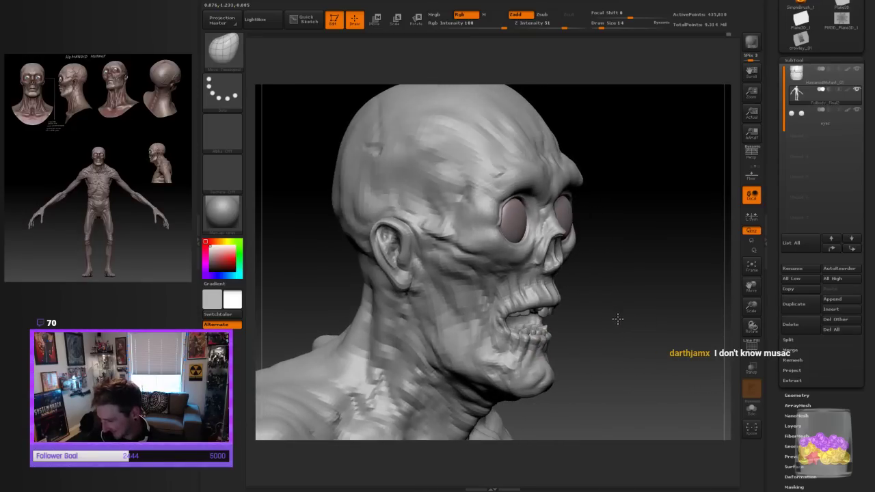
{"action": "left_click_drag", "start_coordinate": [604, 332], "coordinate": [573, 337]}
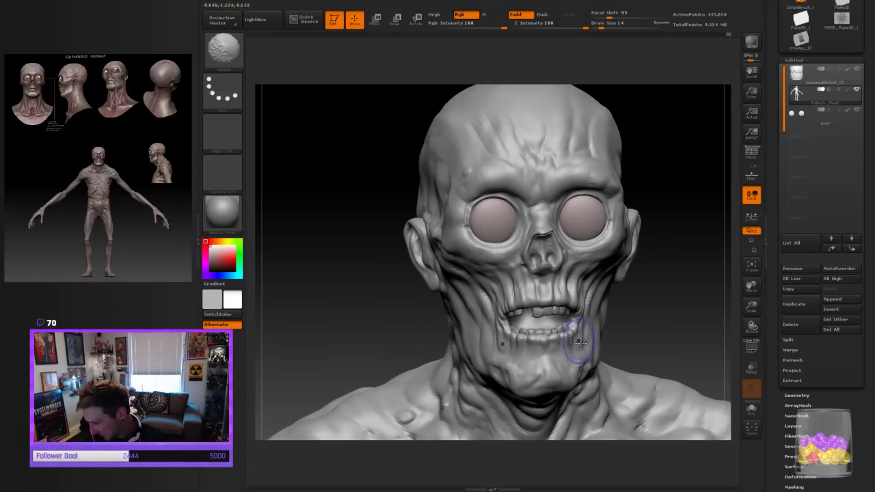
{"action": "right_click_drag", "start_coordinate": [566, 335], "coordinate": [590, 309]}
{"action": "key", "text": "b"}
{"action": "key", "text": "m"}
{"action": "key", "text": "v"}
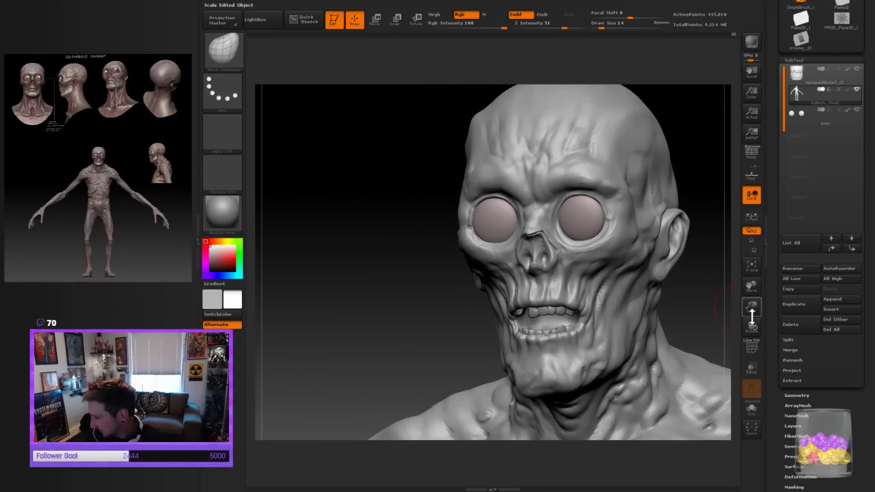
{"action": "mouse_move", "coordinate": [751, 306]}
{"action": "left_mouse_down"}
{"action": "mouse_move", "coordinate": [626, 308]}
{"action": "mouse_move", "coordinate": [752, 313]}
{"action": "mouse_move", "coordinate": [747, 341]}
{"action": "left_mouse_up"}
{"action": "left_click_drag", "start_coordinate": [638, 337], "coordinate": [653, 341], "text": "alt"}
{"action": "left_click_drag", "start_coordinate": [553, 301], "coordinate": [549, 325]}
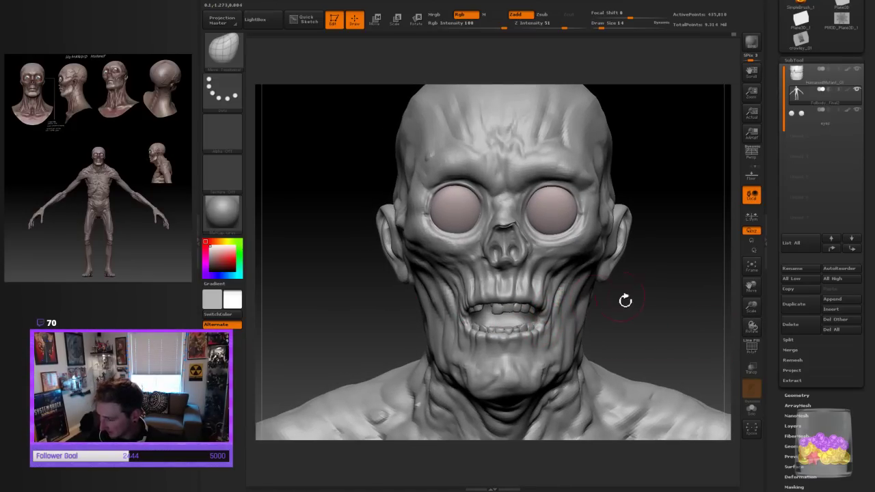
{"action": "right_click_drag", "start_coordinate": [624, 302], "coordinate": [569, 307]}
Build up a lower lip ridge beneath the bottom teeth with the ClayBuildup brush at draw size 7
{"action": "left_click", "coordinate": [230, 56]}
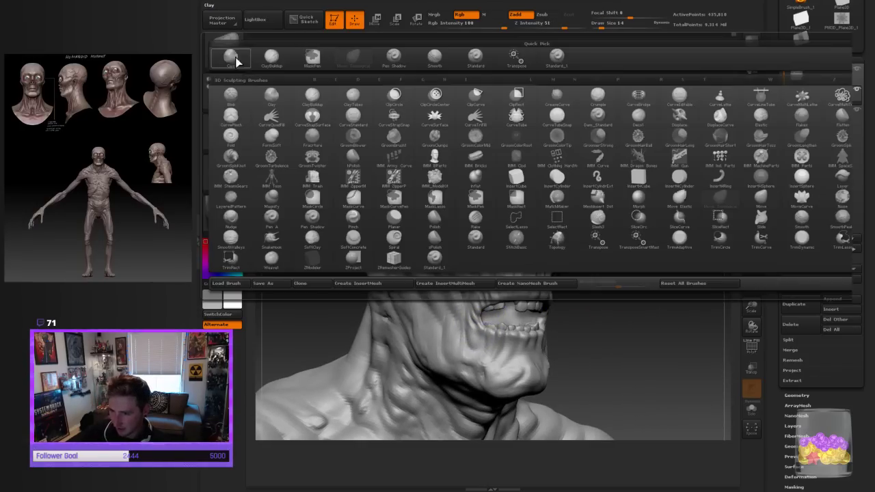
{"action": "left_click", "coordinate": [271, 59]}
{"action": "left_click_drag", "start_coordinate": [641, 343], "coordinate": [620, 346]}
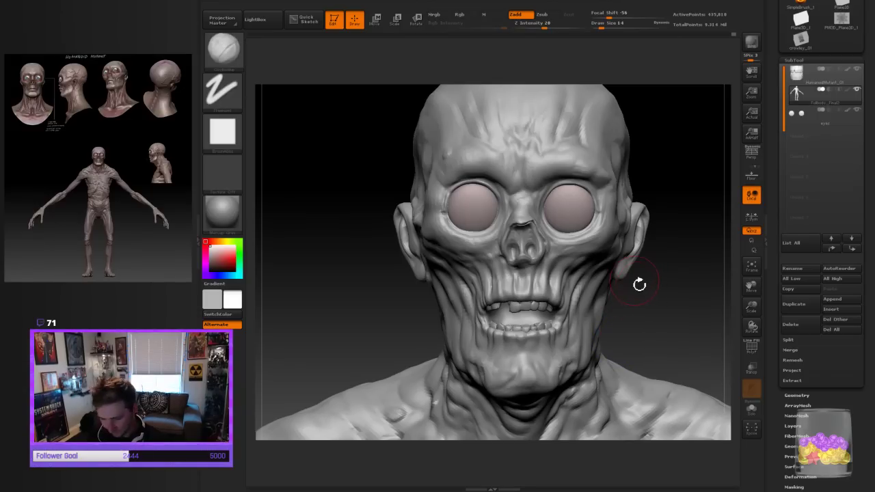
{"action": "key", "text": "bracketleft"}
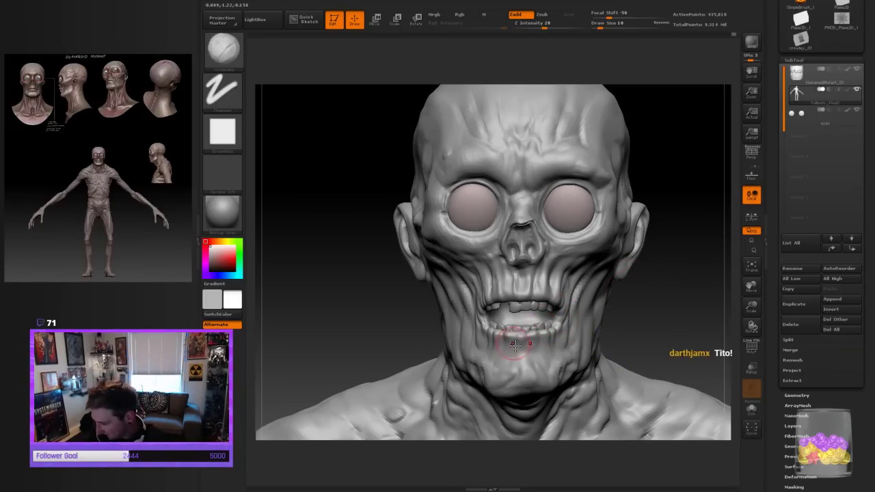
{"action": "left_click_drag", "start_coordinate": [618, 326], "coordinate": [625, 311]}
{"action": "key", "text": "bracketright"}
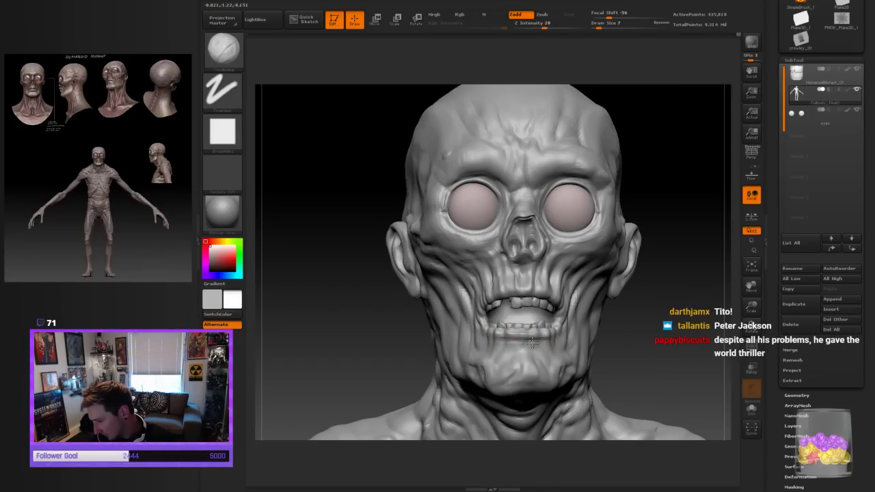
{"action": "mouse_move", "coordinate": [630, 333]}
{"action": "left_mouse_down"}
{"action": "mouse_move", "coordinate": [639, 331]}
{"action": "mouse_move", "coordinate": [537, 330]}
{"action": "left_mouse_up"}
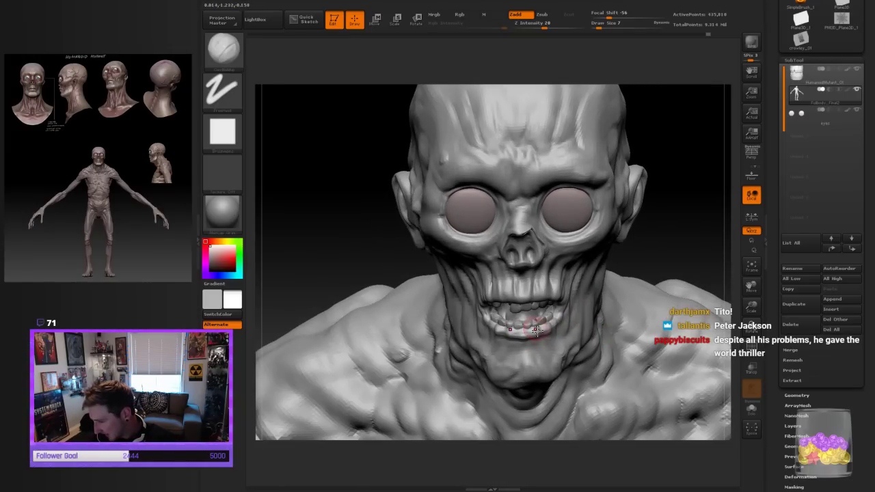
{"action": "left_click_drag", "start_coordinate": [663, 273], "coordinate": [569, 323]}
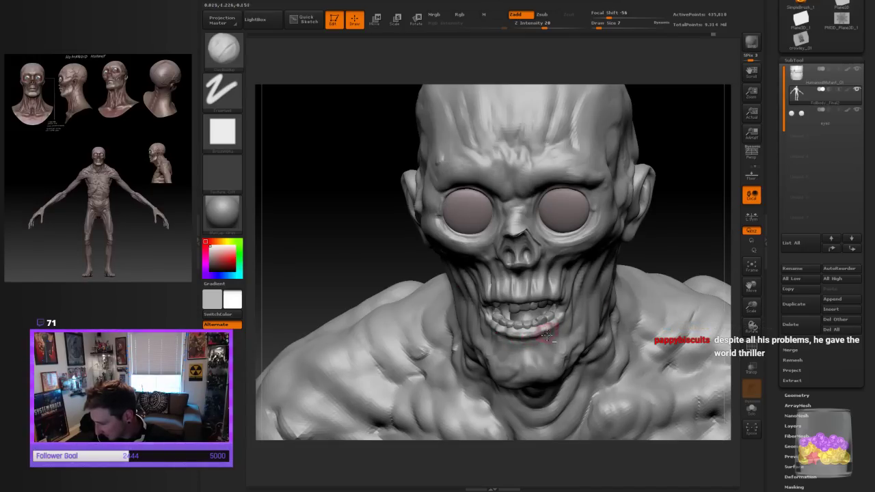
{"action": "left_click_drag", "start_coordinate": [695, 246], "coordinate": [693, 205]}
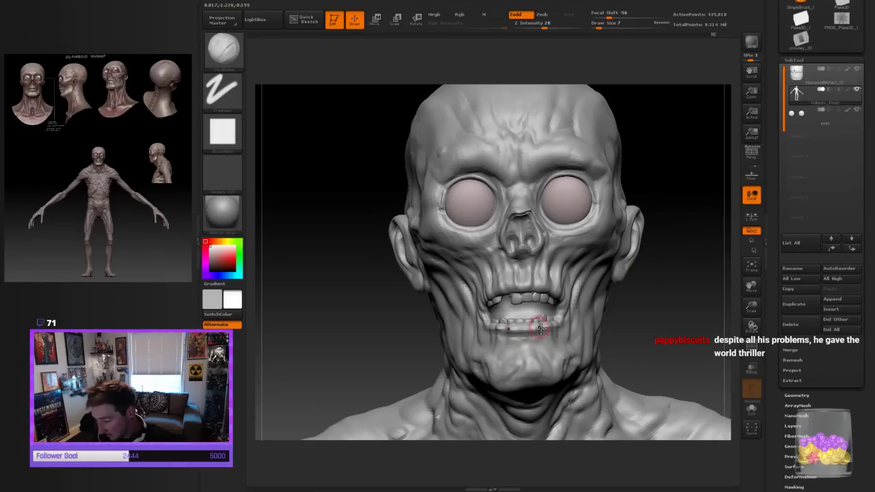
Thicken and blend the lower lip toward the mouth corners and chin with clay strokes at draw size 8
{"action": "key", "text": "bracketright"}
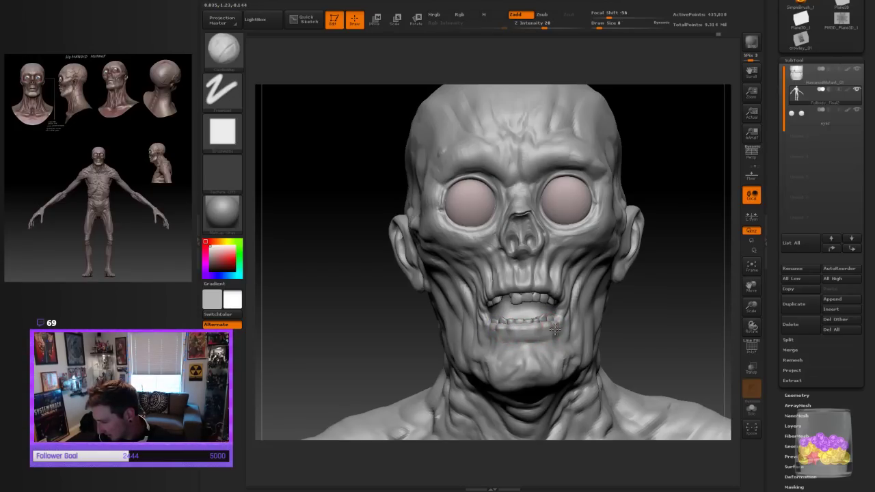
{"action": "left_click_drag", "start_coordinate": [636, 312], "coordinate": [581, 332]}
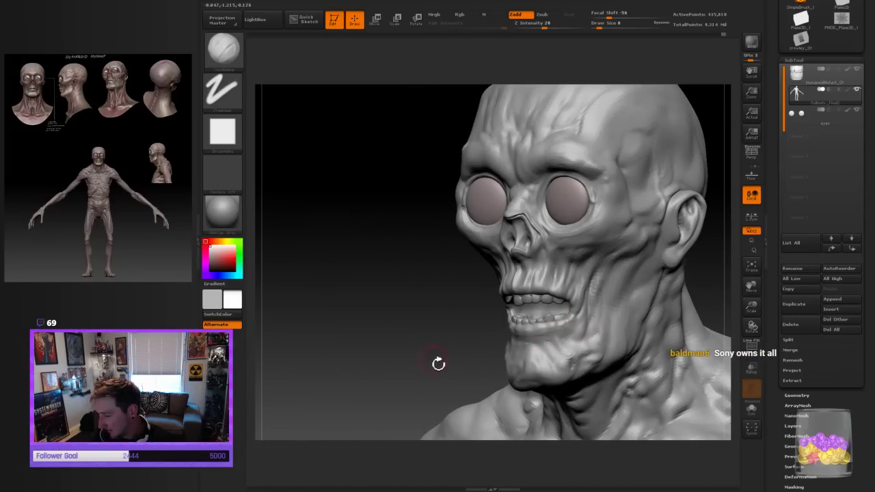
{"action": "left_click_drag", "start_coordinate": [438, 363], "coordinate": [626, 324]}
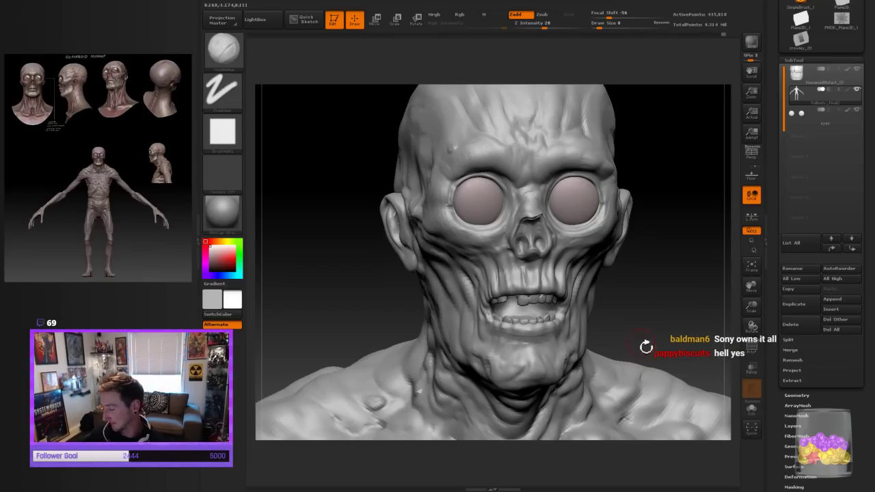
{"action": "mouse_move", "coordinate": [634, 317]}
{"action": "left_mouse_down"}
{"action": "mouse_move", "coordinate": [586, 324]}
{"action": "mouse_move", "coordinate": [686, 303]}
{"action": "mouse_move", "coordinate": [689, 325]}
{"action": "left_mouse_up"}
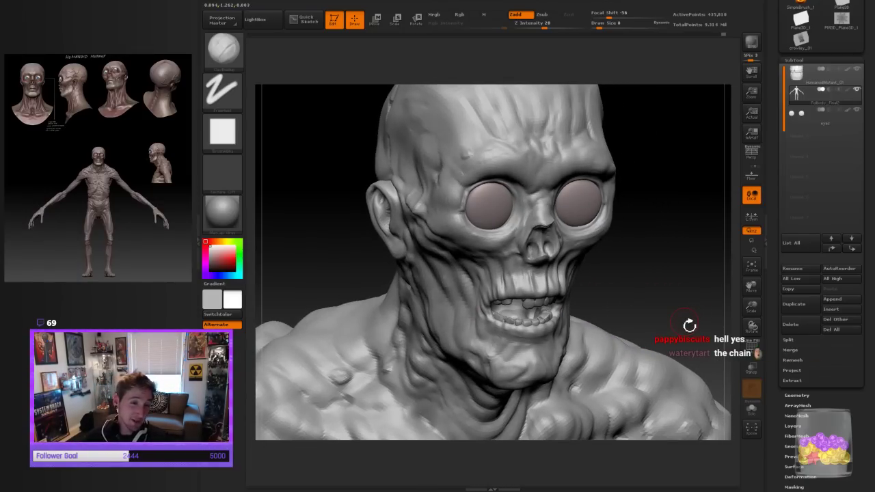
{"action": "mouse_move", "coordinate": [638, 307]}
{"action": "left_mouse_down"}
{"action": "mouse_move", "coordinate": [672, 301]}
{"action": "mouse_move", "coordinate": [755, 319]}
{"action": "mouse_move", "coordinate": [660, 271]}
{"action": "mouse_move", "coordinate": [617, 269]}
{"action": "mouse_move", "coordinate": [648, 261]}
{"action": "mouse_move", "coordinate": [636, 267]}
{"action": "left_mouse_up"}
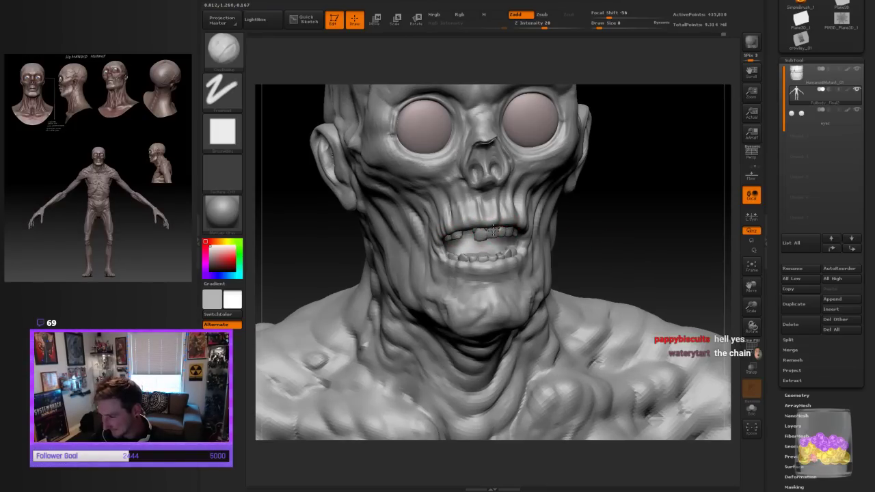
{"action": "left_click_drag", "start_coordinate": [601, 233], "coordinate": [629, 234]}
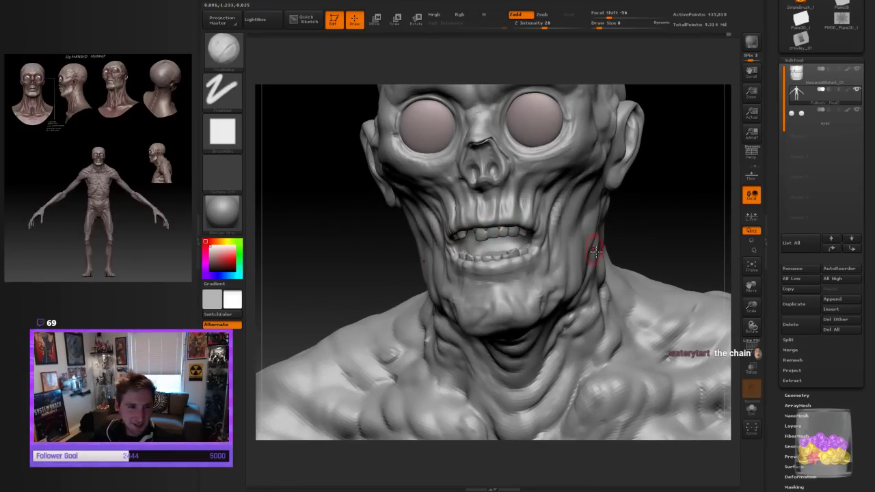
{"action": "mouse_move", "coordinate": [634, 270]}
{"action": "left_mouse_down"}
{"action": "mouse_move", "coordinate": [660, 234]}
{"action": "mouse_move", "coordinate": [576, 221]}
{"action": "mouse_move", "coordinate": [594, 220]}
{"action": "left_mouse_up"}
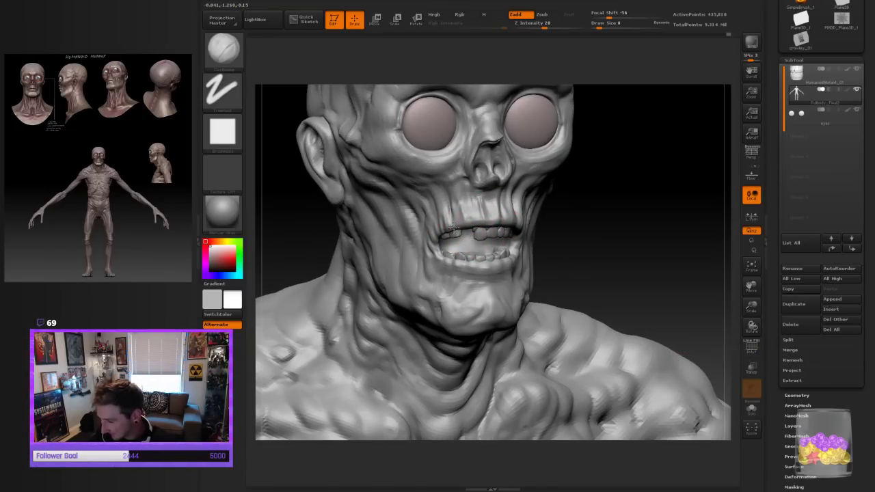
Refine the lower lip edge and mouth corners with fine clay strokes at draw sizes 5 to 6
{"action": "mouse_move", "coordinate": [644, 230]}
{"action": "left_mouse_down"}
{"action": "mouse_move", "coordinate": [617, 230]}
{"action": "mouse_move", "coordinate": [516, 272]}
{"action": "left_mouse_up"}
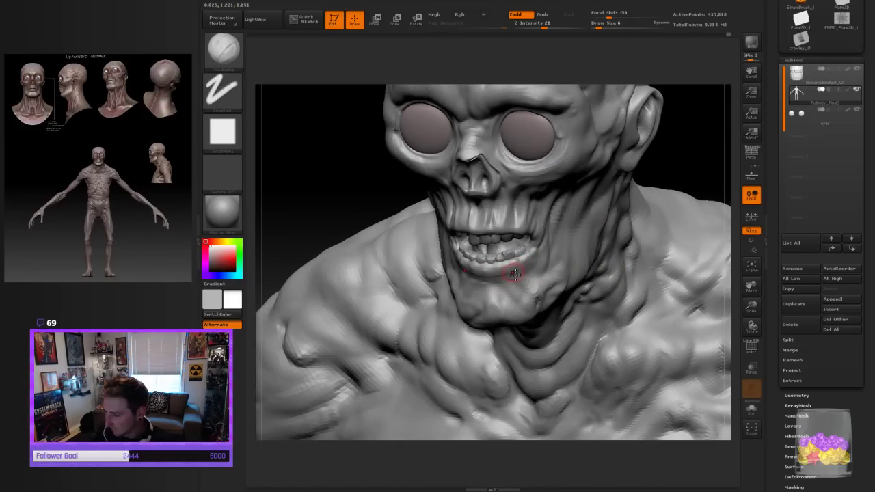
{"action": "left_click_drag", "start_coordinate": [704, 166], "coordinate": [578, 242], "text": "shift"}
{"action": "left_click_drag", "start_coordinate": [683, 185], "coordinate": [615, 226]}
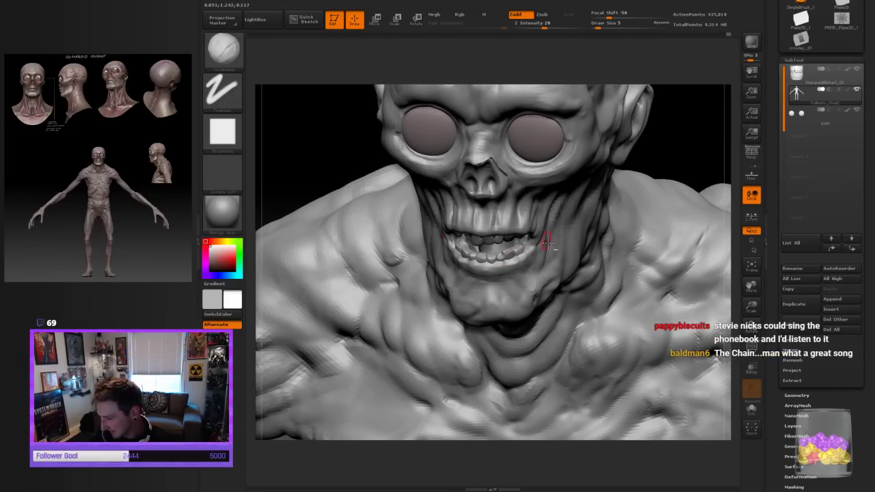
{"action": "mouse_move", "coordinate": [679, 162]}
{"action": "left_mouse_down"}
{"action": "mouse_move", "coordinate": [693, 132]}
{"action": "mouse_move", "coordinate": [752, 217]}
{"action": "left_mouse_up"}
{"action": "left_click_drag", "start_coordinate": [754, 307], "coordinate": [751, 323]}
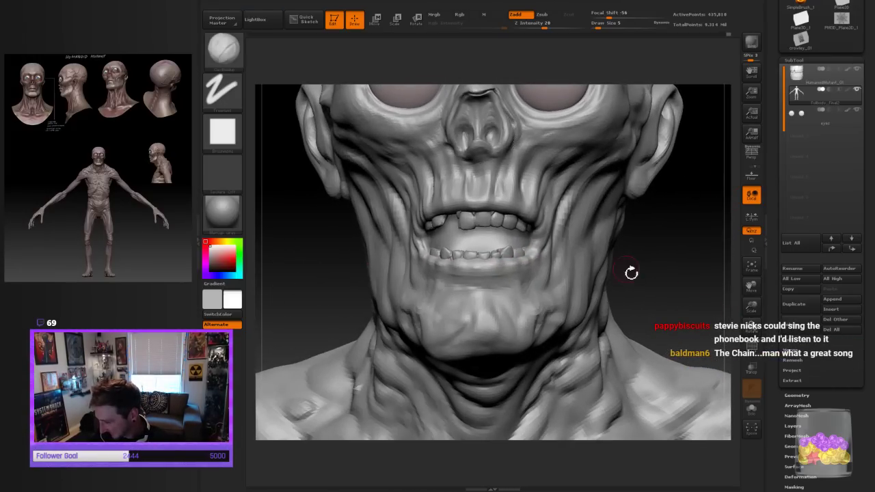
Shape the lip and gum line directly beneath the lower teeth with clay strokes at draw size 5
{"action": "left_click_drag", "start_coordinate": [653, 256], "coordinate": [658, 280]}
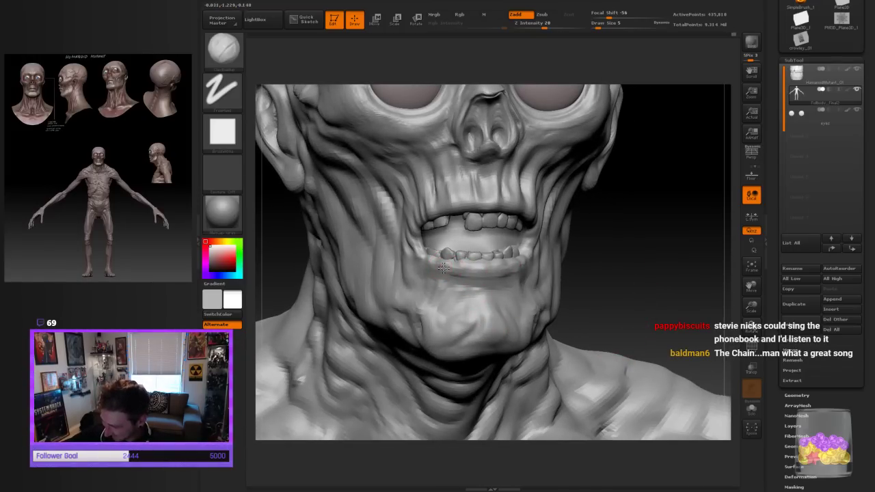
{"action": "left_click_drag", "start_coordinate": [647, 285], "coordinate": [602, 260]}
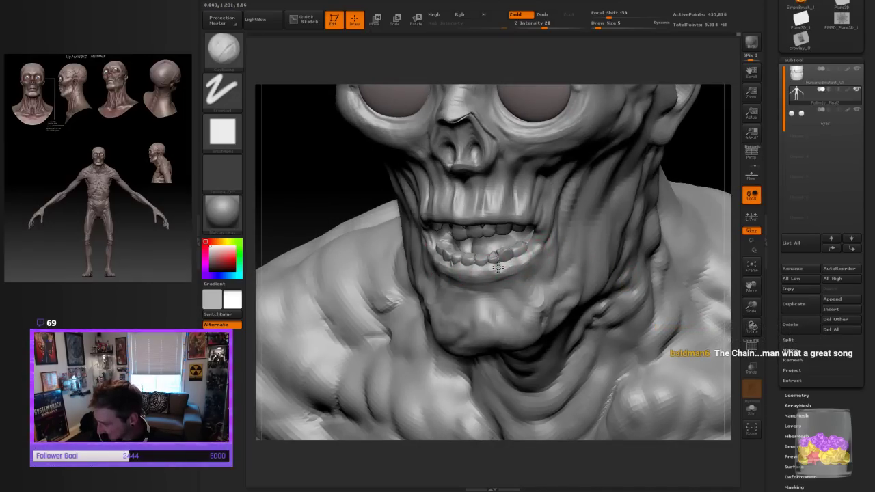
{"action": "left_click_drag", "start_coordinate": [713, 164], "coordinate": [743, 266]}
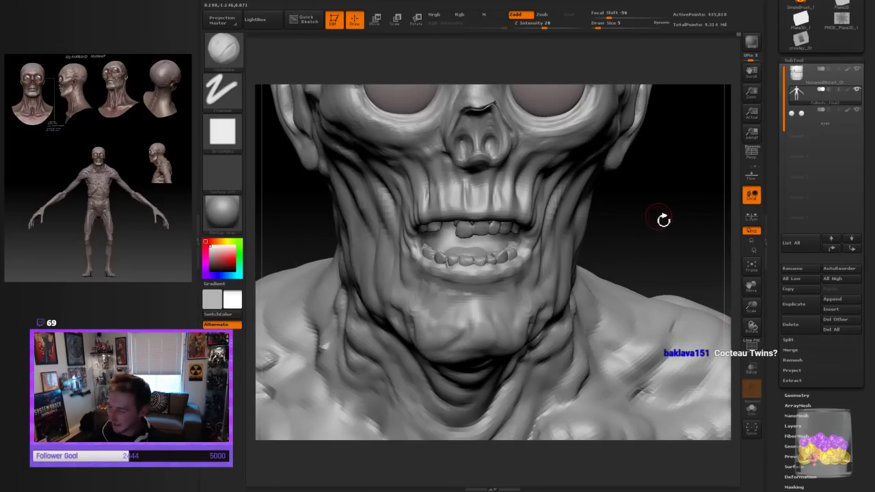
{"action": "left_click_drag", "start_coordinate": [663, 221], "coordinate": [636, 217]}
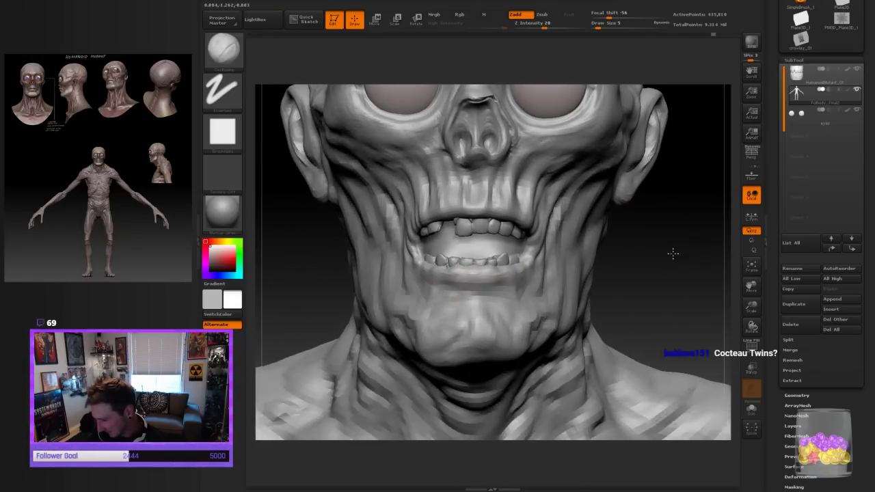
Examine the lower lip, jaw and overall head shape from the side, front and three-quarter views
{"action": "left_click_drag", "start_coordinate": [672, 250], "coordinate": [513, 285]}
{"action": "left_click_drag", "start_coordinate": [438, 320], "coordinate": [667, 285]}
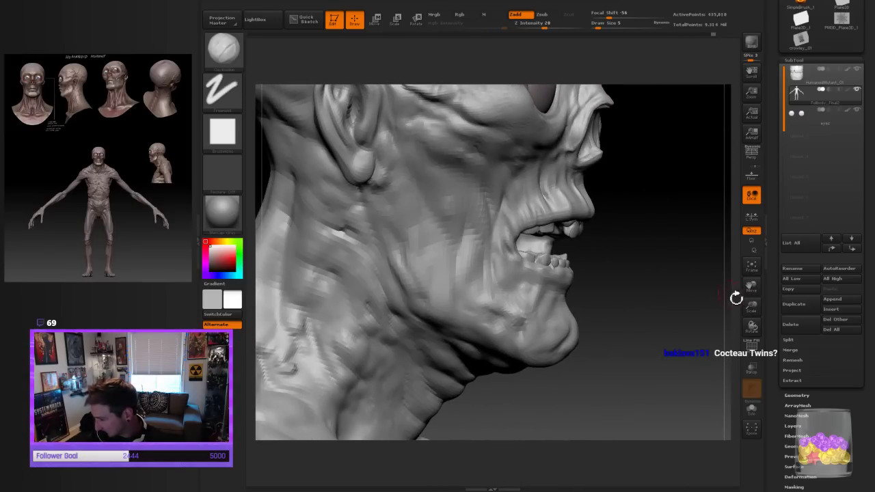
{"action": "left_click_drag", "start_coordinate": [736, 298], "coordinate": [621, 271]}
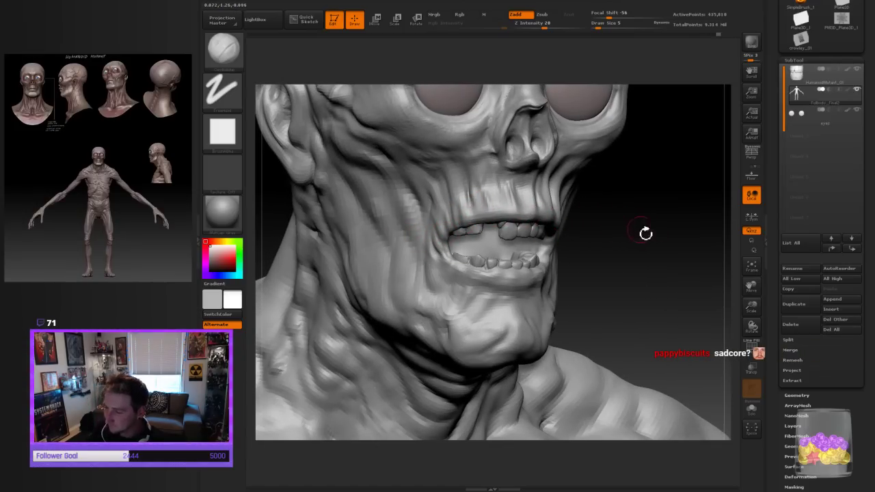
{"action": "left_click_drag", "start_coordinate": [644, 232], "coordinate": [677, 229]}
{"action": "left_click_drag", "start_coordinate": [750, 308], "coordinate": [750, 297]}
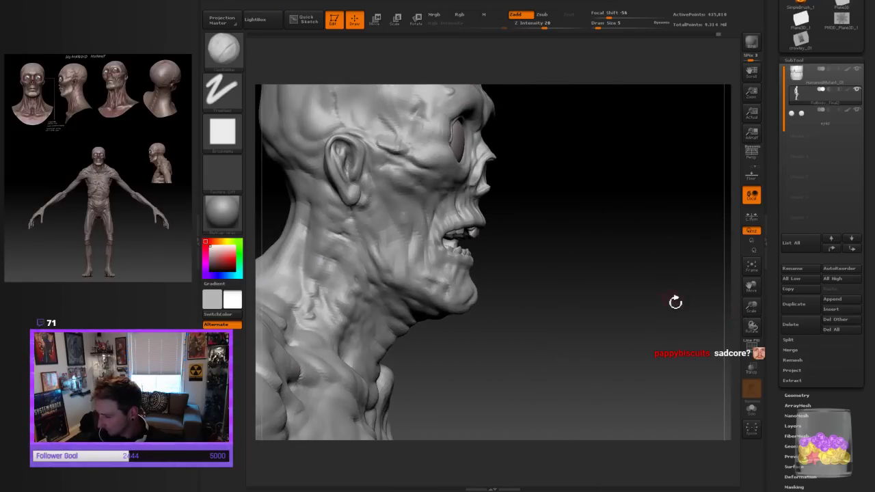
{"action": "left_click_drag", "start_coordinate": [675, 301], "coordinate": [699, 279]}
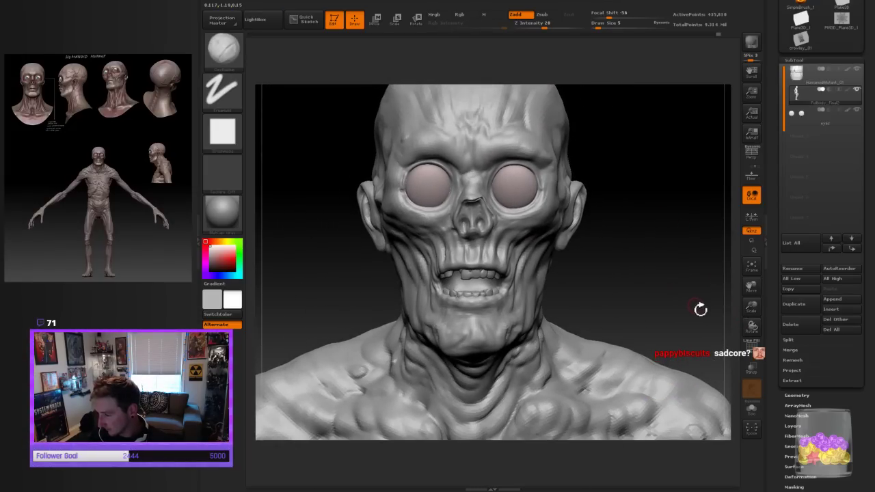
{"action": "left_click_drag", "start_coordinate": [751, 307], "coordinate": [727, 305]}
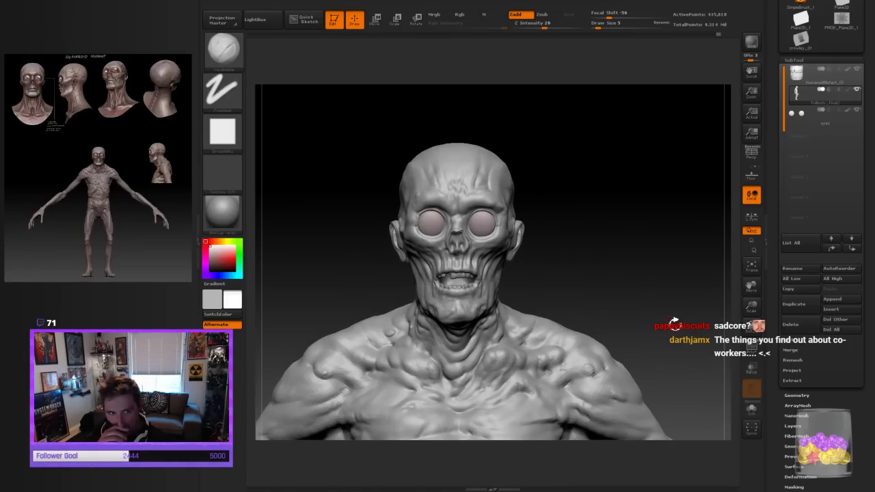
{"action": "left_click_drag", "start_coordinate": [596, 284], "coordinate": [586, 278]}
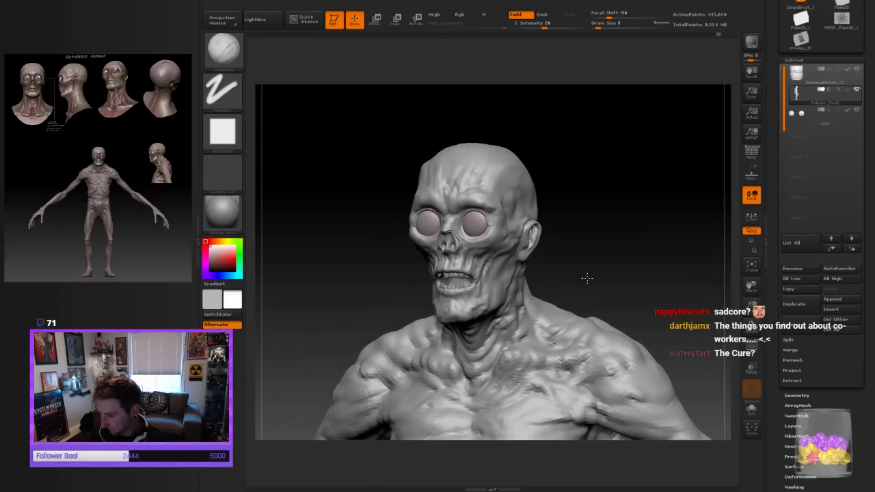
{"action": "left_click_drag", "start_coordinate": [750, 311], "coordinate": [653, 282]}
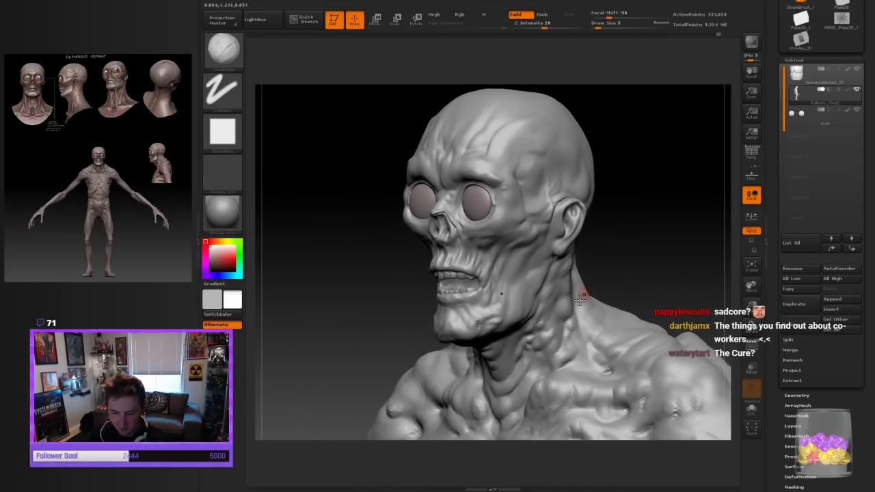
Build up the side of the lower jaw and the jawline with clay strokes at draw size 18
{"action": "key", "text": "bracketright"}
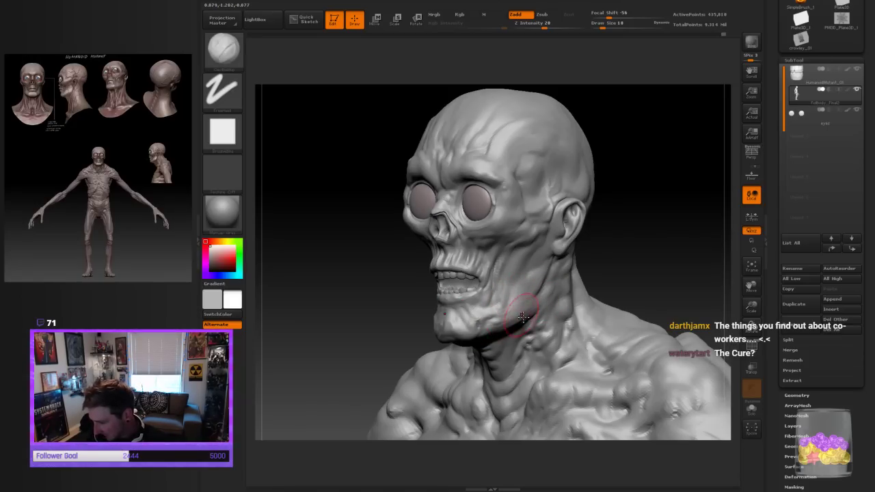
{"action": "left_click_drag", "start_coordinate": [615, 253], "coordinate": [629, 287]}
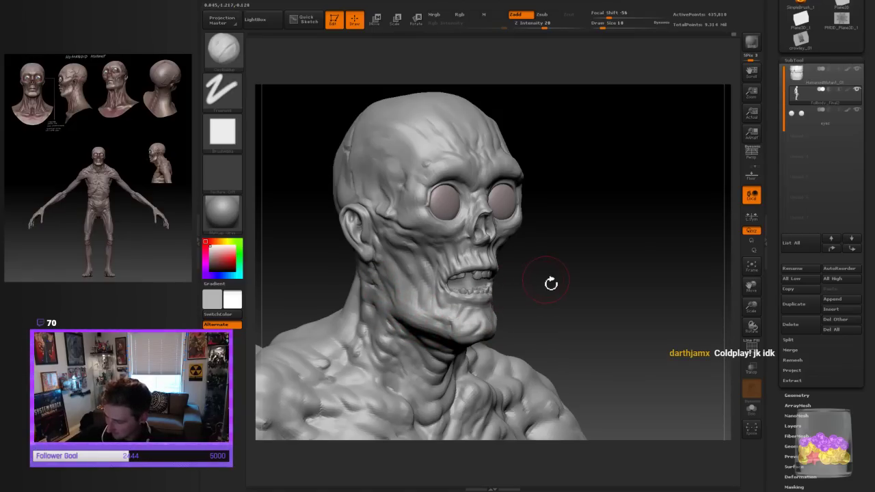
{"action": "left_click_drag", "start_coordinate": [615, 287], "coordinate": [517, 296]}
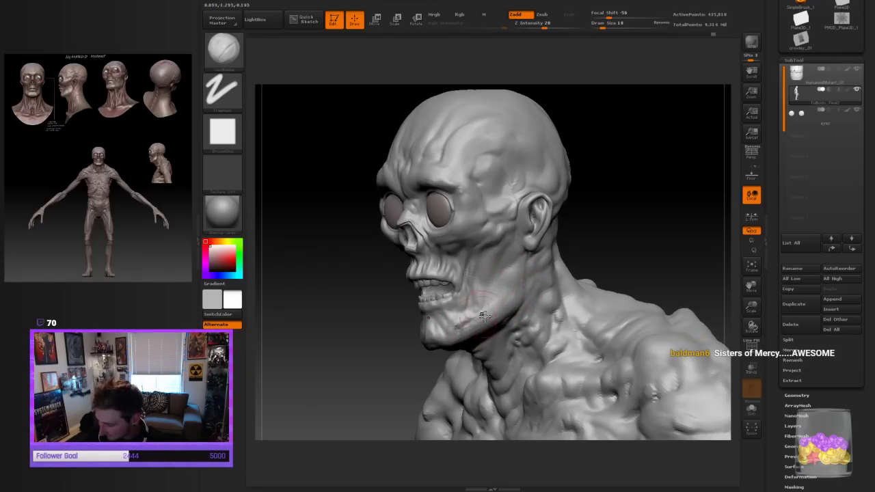
{"action": "left_click_drag", "start_coordinate": [601, 238], "coordinate": [690, 242]}
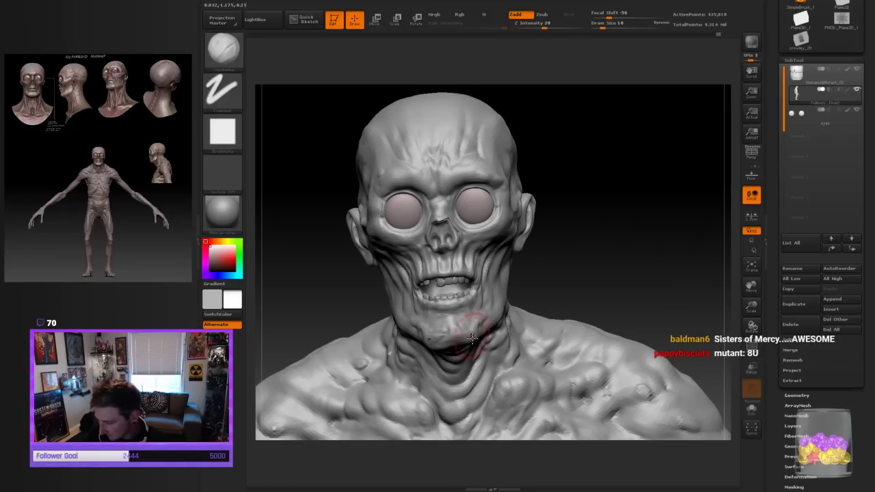
Define the chin's lower edge and jaw corners above the neck with clay strokes at draw size 18
{"action": "mouse_move", "coordinate": [562, 292]}
{"action": "left_mouse_down"}
{"action": "mouse_move", "coordinate": [586, 279]}
{"action": "mouse_move", "coordinate": [570, 297]}
{"action": "left_mouse_up"}
{"action": "left_click_drag", "start_coordinate": [594, 269], "coordinate": [596, 272]}
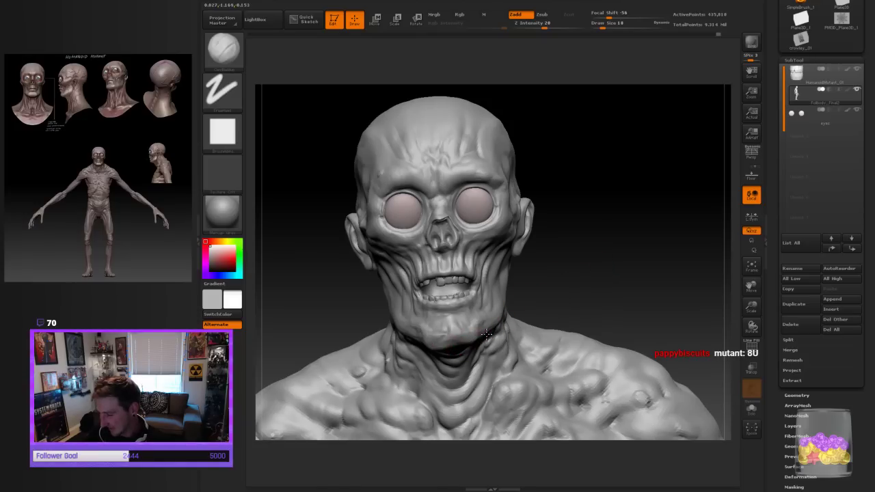
{"action": "mouse_move", "coordinate": [550, 292]}
{"action": "left_mouse_down"}
{"action": "mouse_move", "coordinate": [585, 266]}
{"action": "mouse_move", "coordinate": [560, 282]}
{"action": "left_mouse_up"}
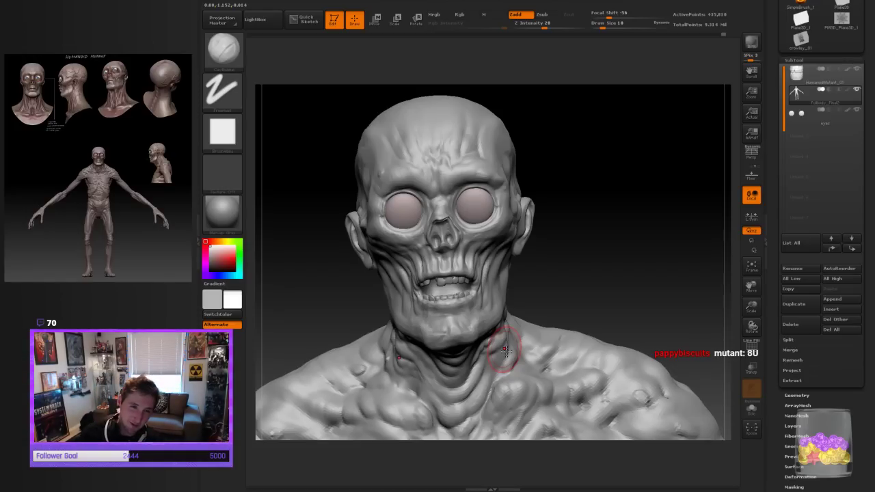
{"action": "left_click_drag", "start_coordinate": [595, 285], "coordinate": [601, 256]}
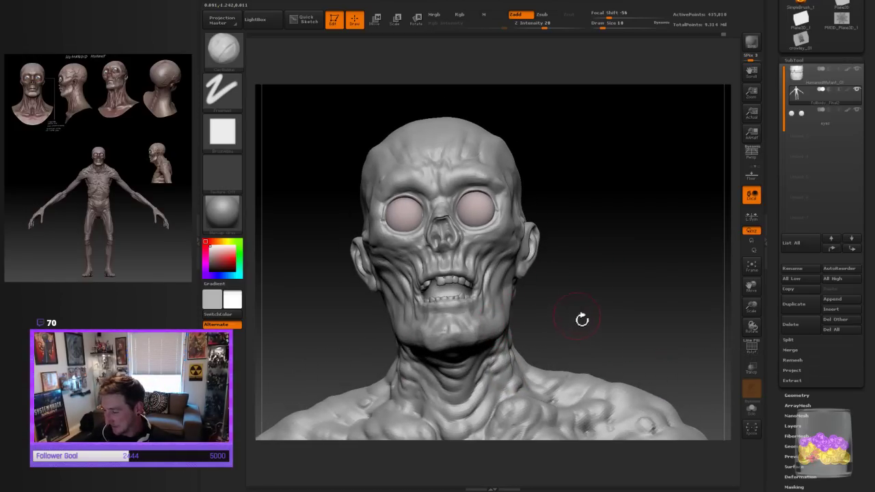
Sculpt the chin front and the underside of the jaw with clay strokes at draw size 18
{"action": "left_click_drag", "start_coordinate": [582, 316], "coordinate": [589, 242]}
{"action": "left_click_drag", "start_coordinate": [448, 284], "coordinate": [469, 277]}
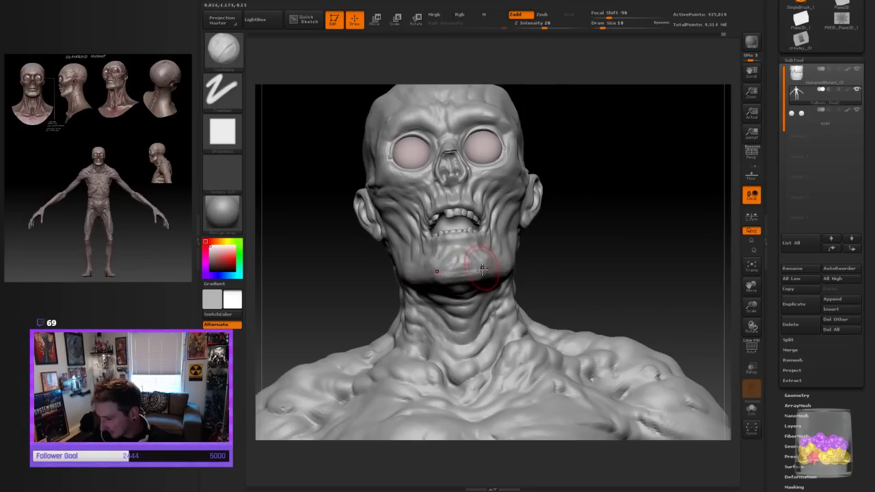
{"action": "mouse_move", "coordinate": [602, 266]}
{"action": "left_mouse_down"}
{"action": "mouse_move", "coordinate": [585, 255]}
{"action": "mouse_move", "coordinate": [476, 277]}
{"action": "left_mouse_up"}
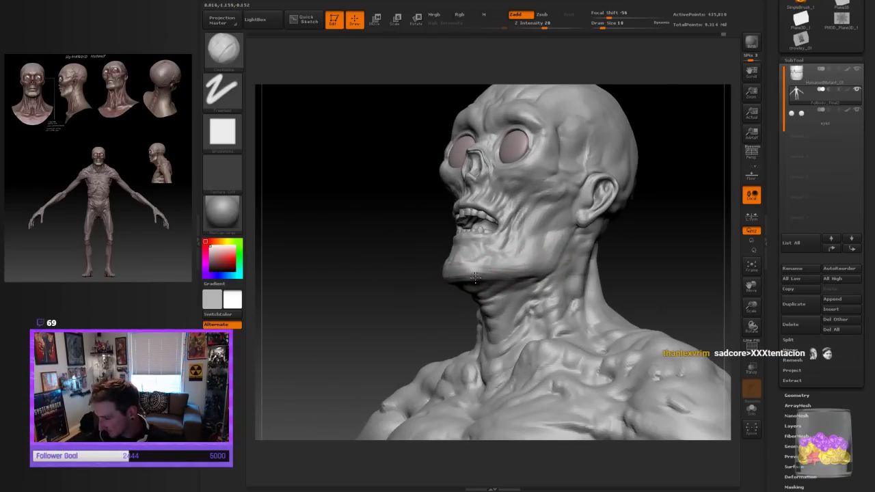
{"action": "left_click_drag", "start_coordinate": [422, 325], "coordinate": [444, 277]}
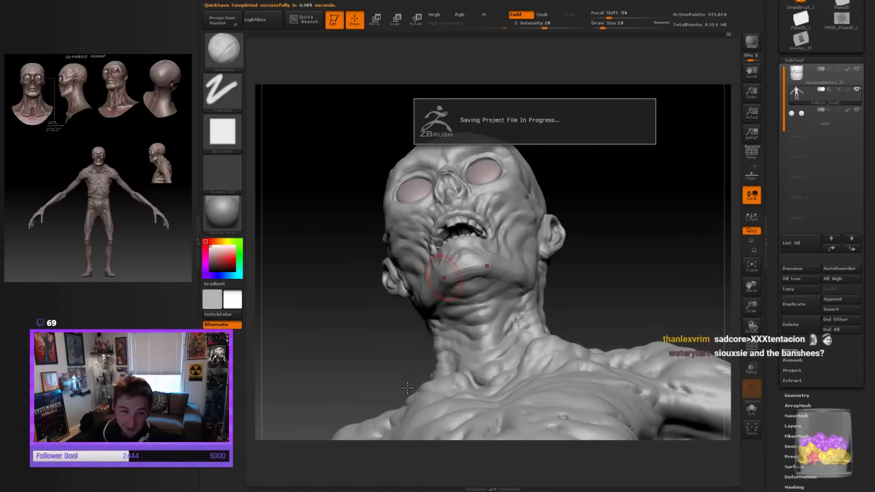
{"action": "mouse_move", "coordinate": [558, 289]}
{"action": "left_mouse_down"}
{"action": "mouse_move", "coordinate": [619, 279]}
{"action": "mouse_move", "coordinate": [467, 288]}
{"action": "left_mouse_up"}
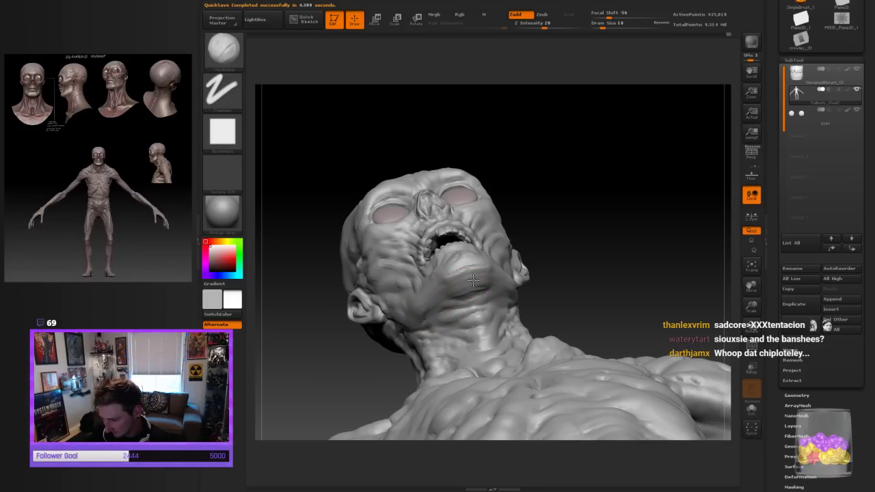
{"action": "left_click_drag", "start_coordinate": [473, 291], "coordinate": [423, 306]}
Smooth the chin and cheek surfaces with the Smooth brush at draw size 18
{"action": "mouse_move", "coordinate": [547, 290]}
{"action": "left_mouse_down"}
{"action": "mouse_move", "coordinate": [607, 283]}
{"action": "mouse_move", "coordinate": [632, 250]}
{"action": "left_mouse_up"}
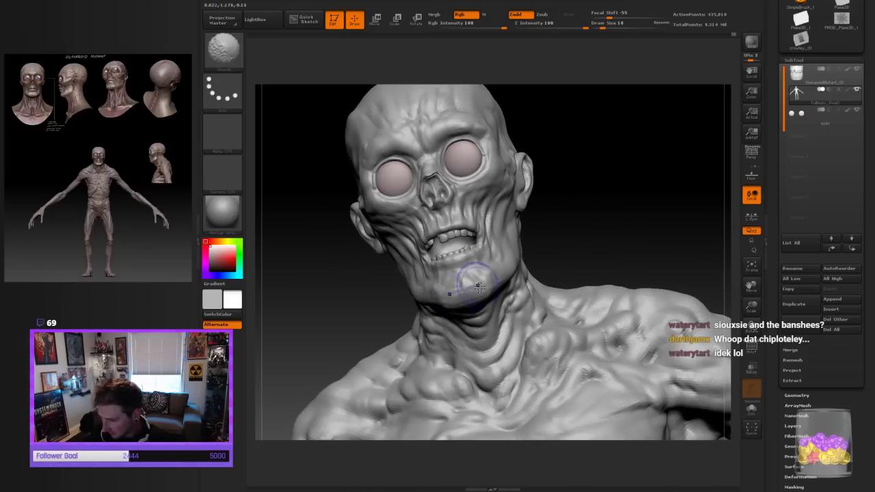
{"action": "left_click_drag", "start_coordinate": [593, 200], "coordinate": [605, 203]}
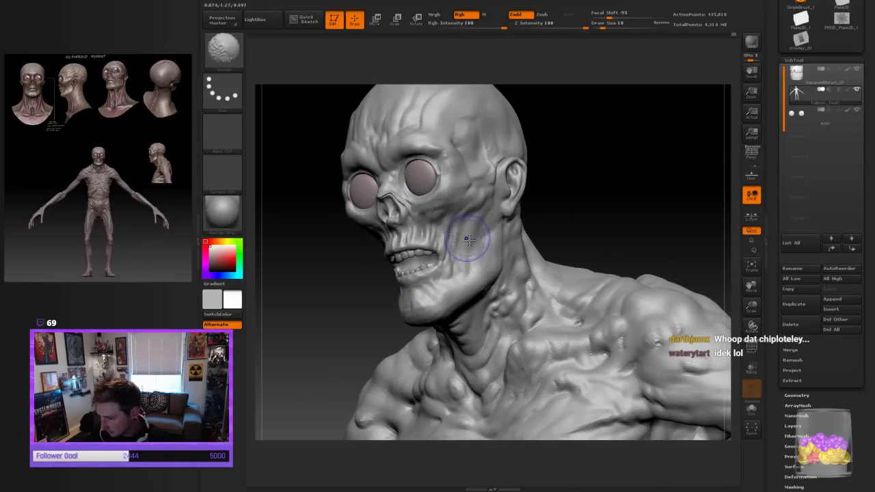
{"action": "mouse_move", "coordinate": [544, 218]}
{"action": "left_mouse_down"}
{"action": "mouse_move", "coordinate": [616, 192]}
{"action": "mouse_move", "coordinate": [611, 205]}
{"action": "left_mouse_up"}
Reshape the jawline beside the chin with the Move Topological brush at draw size 22, undoing the first stroke
{"action": "left_click_drag", "start_coordinate": [751, 308], "coordinate": [719, 311]}
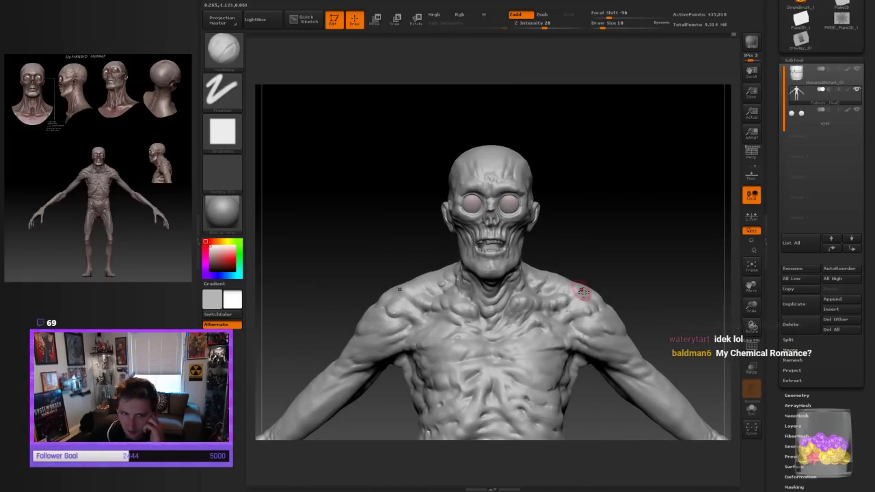
{"action": "left_click_drag", "start_coordinate": [751, 307], "coordinate": [564, 279]}
{"action": "mouse_move", "coordinate": [592, 239]}
{"action": "left_mouse_down"}
{"action": "mouse_move", "coordinate": [631, 229]}
{"action": "mouse_move", "coordinate": [614, 259]}
{"action": "mouse_move", "coordinate": [618, 273]}
{"action": "left_mouse_up"}
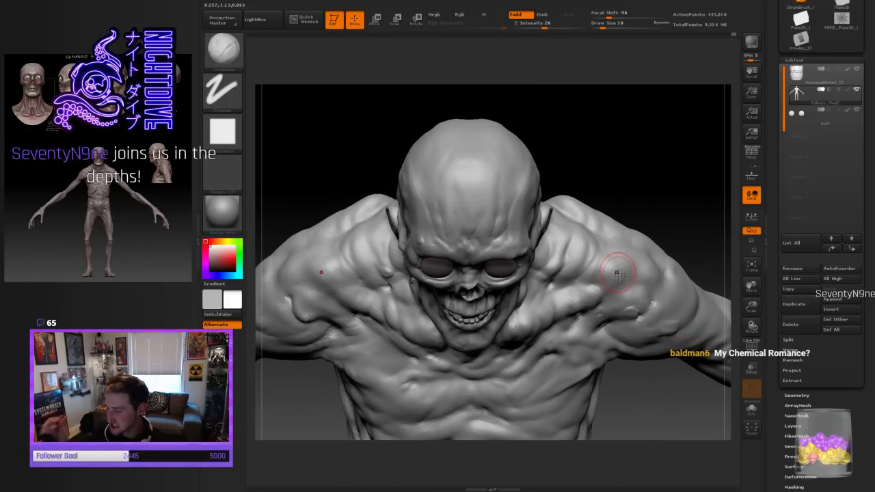
{"action": "mouse_move", "coordinate": [658, 187]}
{"action": "left_mouse_down"}
{"action": "mouse_move", "coordinate": [656, 133]}
{"action": "mouse_move", "coordinate": [657, 187]}
{"action": "mouse_move", "coordinate": [656, 164]}
{"action": "left_mouse_up"}
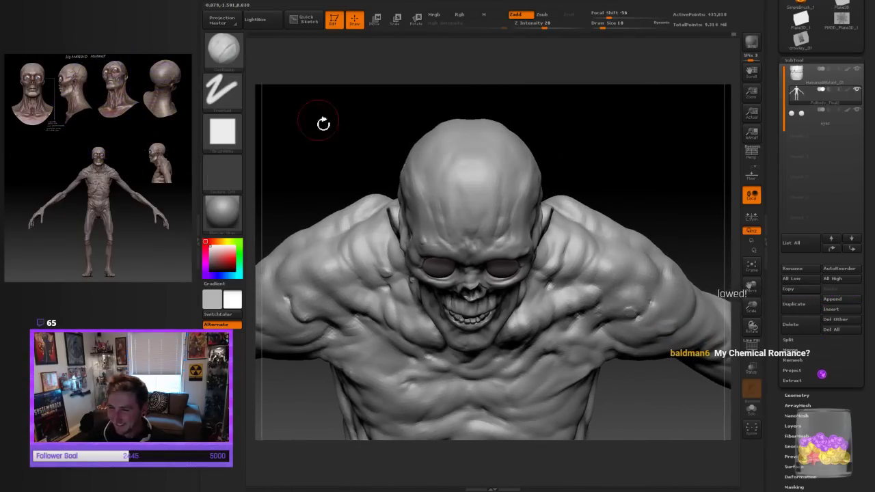
{"action": "left_click", "coordinate": [222, 49]}
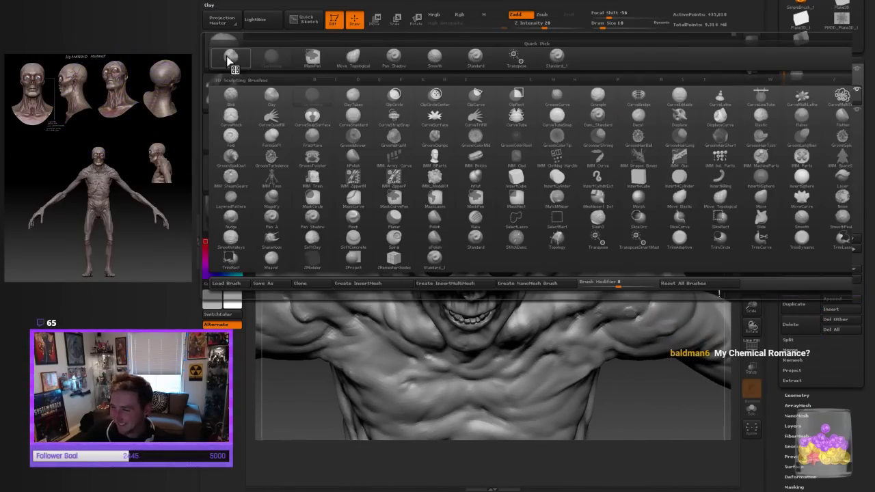
{"action": "left_click", "coordinate": [352, 58]}
{"action": "key", "text": "ctrl+z"}
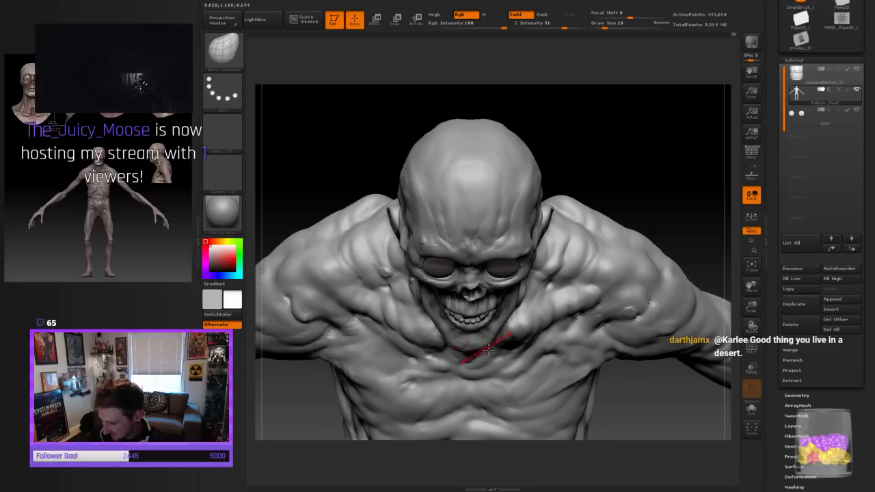
{"action": "key", "text": "bracketleft"}
{"action": "mouse_move", "coordinate": [498, 333]}
{"action": "left_mouse_down"}
{"action": "mouse_move", "coordinate": [473, 349]}
{"action": "mouse_move", "coordinate": [502, 333]}
{"action": "left_mouse_up"}
Reshape the lower edge of the chin with the Move Topological brush at an enlarged draw size of 62
{"action": "mouse_move", "coordinate": [659, 208]}
{"action": "left_mouse_down"}
{"action": "mouse_move", "coordinate": [667, 152]}
{"action": "mouse_move", "coordinate": [650, 220]}
{"action": "mouse_move", "coordinate": [670, 231]}
{"action": "mouse_move", "coordinate": [656, 235]}
{"action": "mouse_move", "coordinate": [673, 203]}
{"action": "mouse_move", "coordinate": [685, 216]}
{"action": "mouse_move", "coordinate": [674, 231]}
{"action": "mouse_move", "coordinate": [684, 228]}
{"action": "left_mouse_up"}
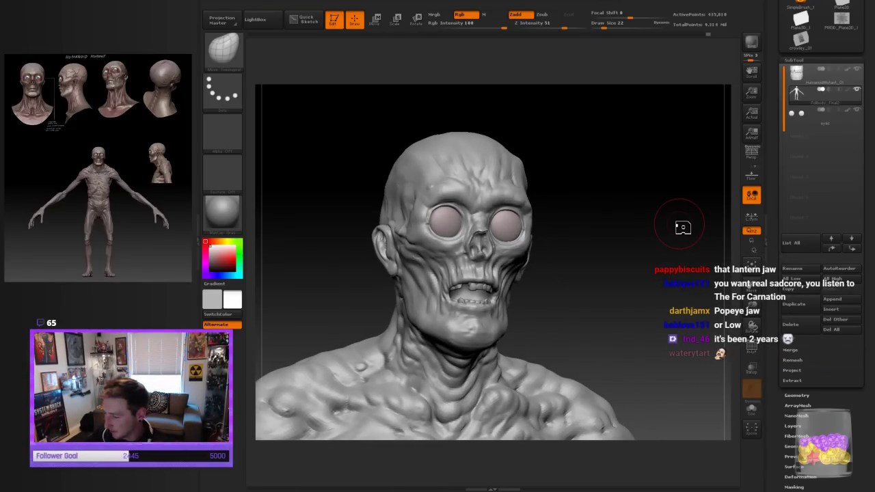
{"action": "left_click_drag", "start_coordinate": [639, 284], "coordinate": [611, 332]}
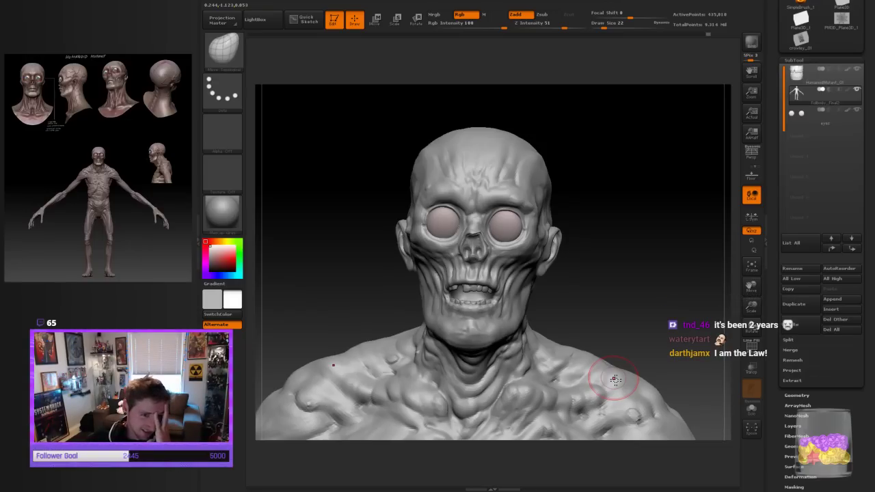
{"action": "mouse_move", "coordinate": [642, 303]}
{"action": "left_mouse_down"}
{"action": "mouse_move", "coordinate": [649, 284]}
{"action": "mouse_move", "coordinate": [688, 313]}
{"action": "mouse_move", "coordinate": [641, 309]}
{"action": "left_mouse_up"}
{"action": "key", "text": "bracketright"}
{"action": "key", "text": "bracketright"}
{"action": "key", "text": "bracketright"}
{"action": "key", "text": "bracketright"}
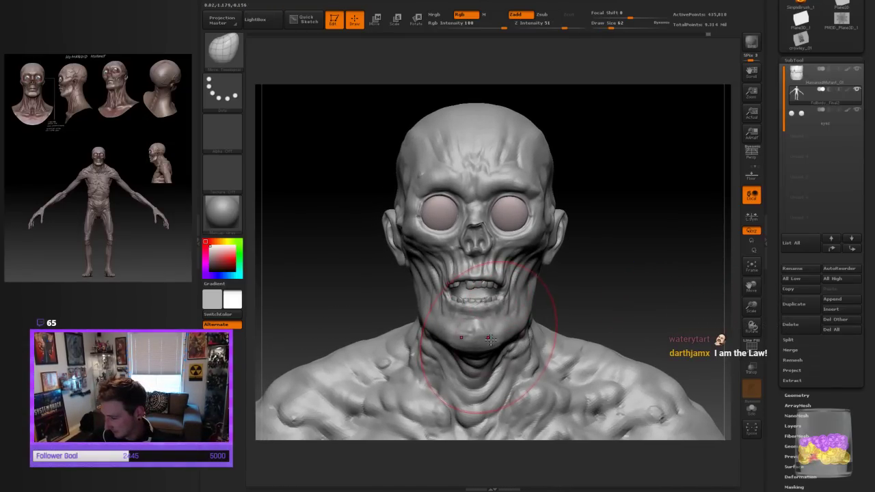
{"action": "mouse_move", "coordinate": [489, 342]}
{"action": "left_mouse_down"}
{"action": "mouse_move", "coordinate": [494, 321]}
{"action": "mouse_move", "coordinate": [495, 344]}
{"action": "left_mouse_up"}
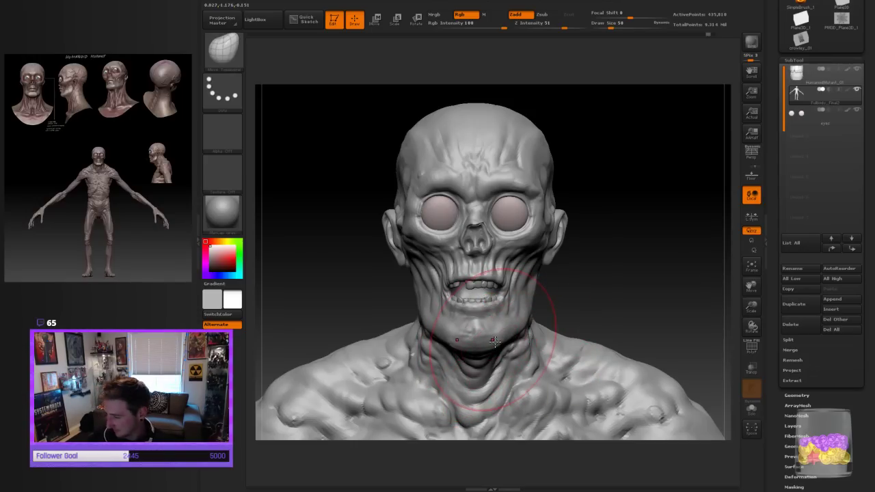
Try to pull the upper lip down over the teeth with the Move Topological brush at draw size 34
{"action": "key", "text": "bracketleft"}
{"action": "key", "text": "bracketleft"}
{"action": "key", "text": "bracketleft"}
{"action": "left_click_drag", "start_coordinate": [495, 276], "coordinate": [495, 285]}
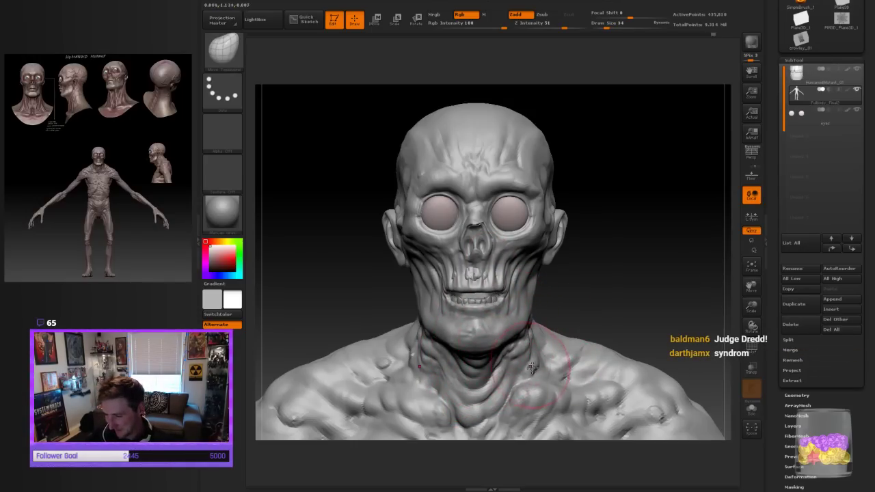
Build up the jawline and the edge beneath the chin with the ClayBuildup brush
{"action": "left_click_drag", "start_coordinate": [629, 312], "coordinate": [658, 329]}
{"action": "left_click_drag", "start_coordinate": [651, 298], "coordinate": [671, 264]}
{"action": "left_click", "coordinate": [228, 59]}
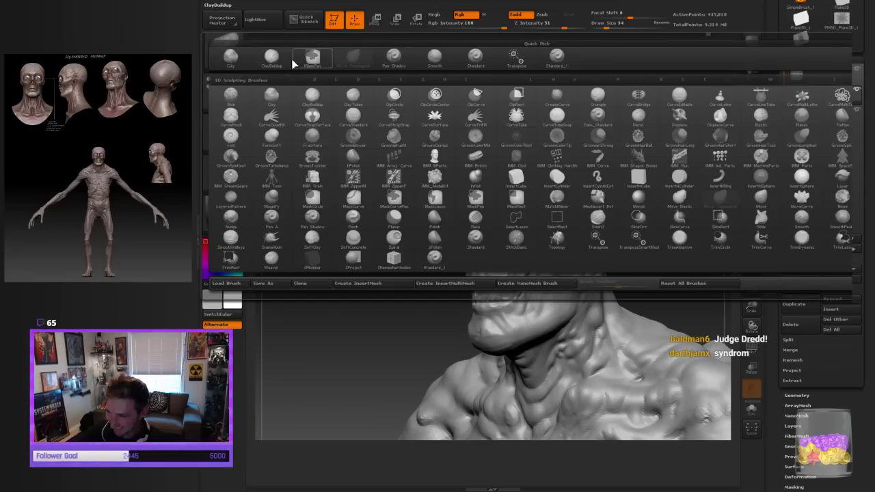
{"action": "left_click", "coordinate": [297, 65]}
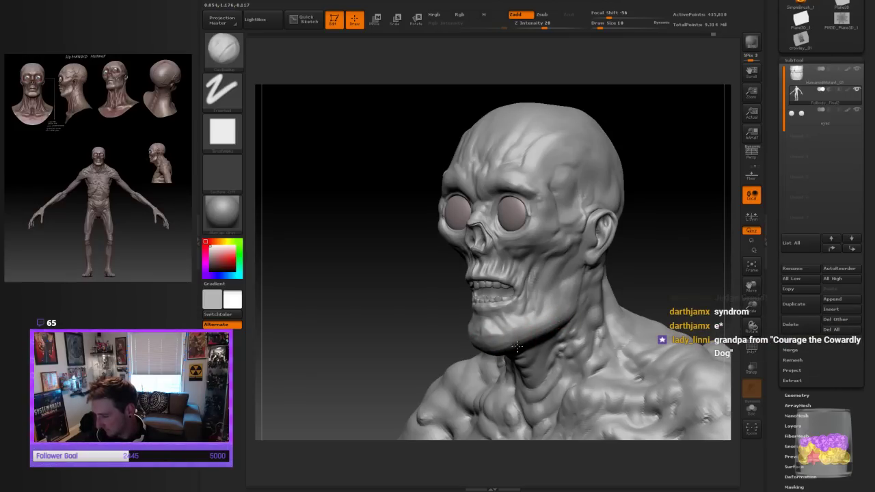
{"action": "left_click_drag", "start_coordinate": [653, 282], "coordinate": [711, 268]}
{"action": "left_click_drag", "start_coordinate": [608, 298], "coordinate": [666, 273]}
{"action": "mouse_move", "coordinate": [363, 357]}
{"action": "left_mouse_down", "text": "shift"}
{"action": "mouse_move", "coordinate": [597, 333]}
{"action": "mouse_move", "coordinate": [621, 308]}
{"action": "mouse_move", "coordinate": [610, 303]}
{"action": "left_mouse_up", "text": "shift"}
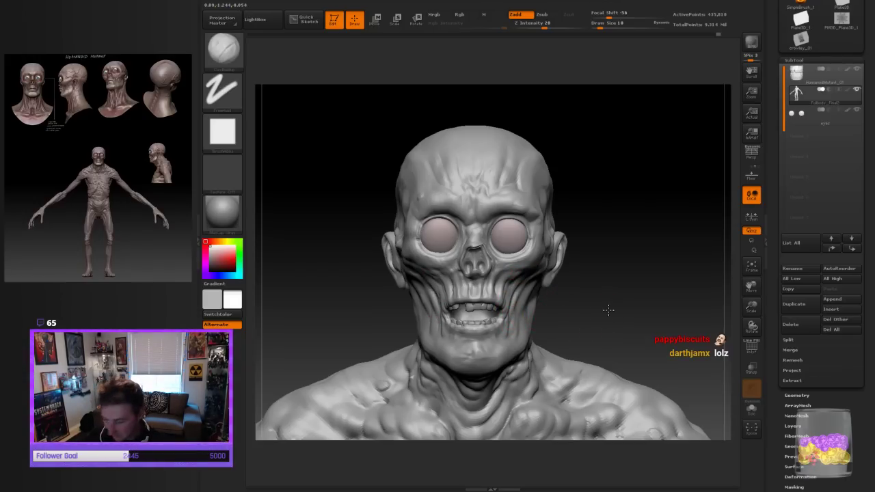
{"action": "left_click_drag", "start_coordinate": [608, 309], "coordinate": [509, 309]}
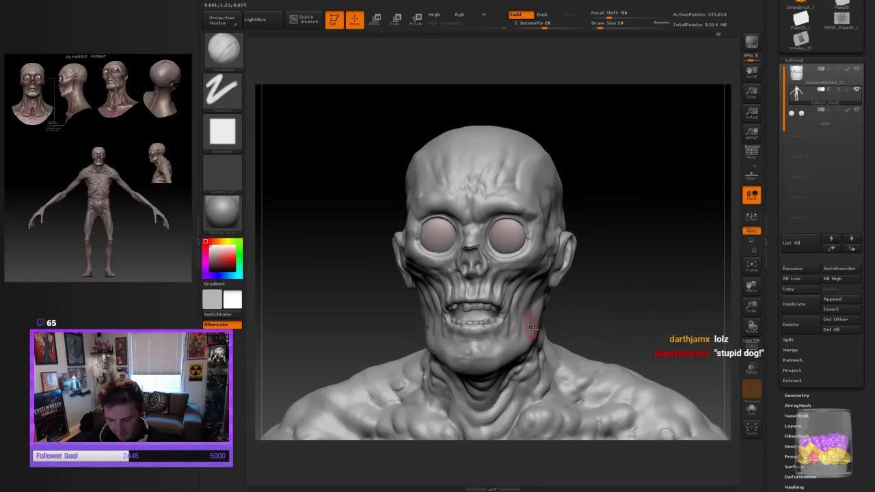
Refine the jaw corners and the lower jaw edge with clay strokes at draw sizes 6 and 8
{"action": "key", "text": "bracketleft"}
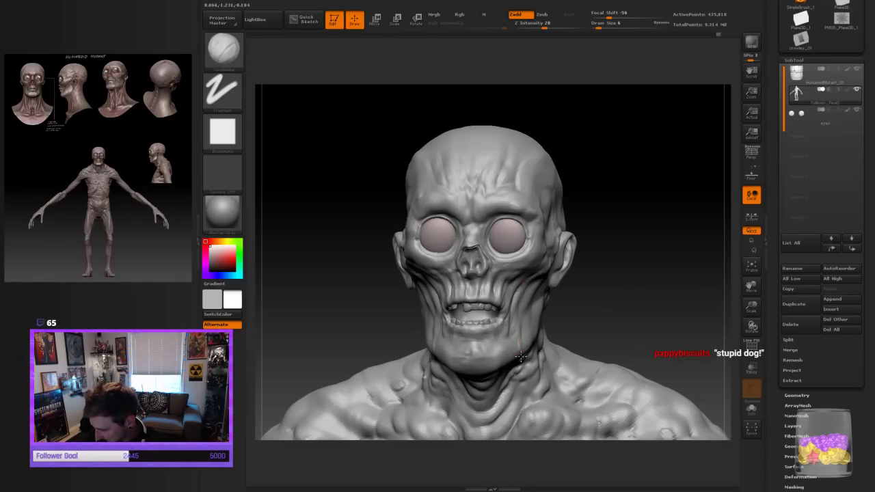
{"action": "left_click_drag", "start_coordinate": [591, 306], "coordinate": [536, 256]}
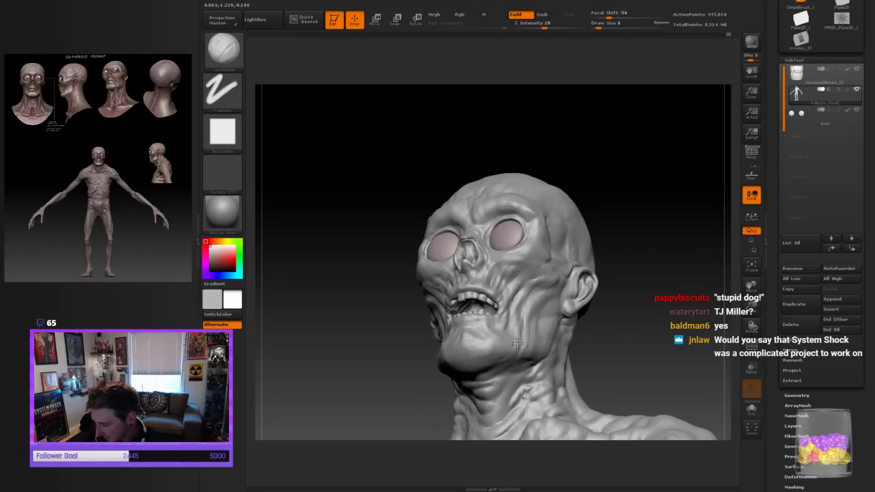
{"action": "mouse_move", "coordinate": [621, 319]}
{"action": "left_mouse_down"}
{"action": "mouse_move", "coordinate": [586, 330]}
{"action": "mouse_move", "coordinate": [600, 329]}
{"action": "left_mouse_up"}
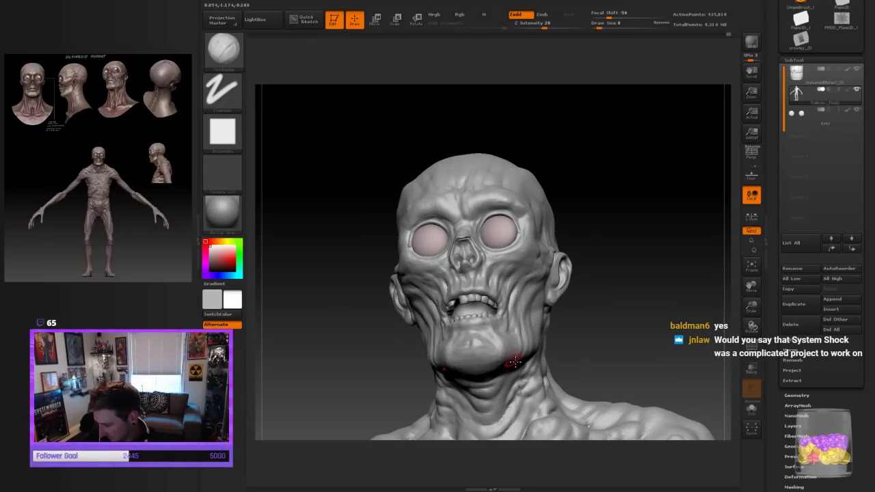
Smooth the lower edge of the jaw below the chin with the Smooth brush at draw size 8
{"action": "right_click_drag", "start_coordinate": [516, 362], "coordinate": [451, 355]}
{"action": "key", "text": "shift"}
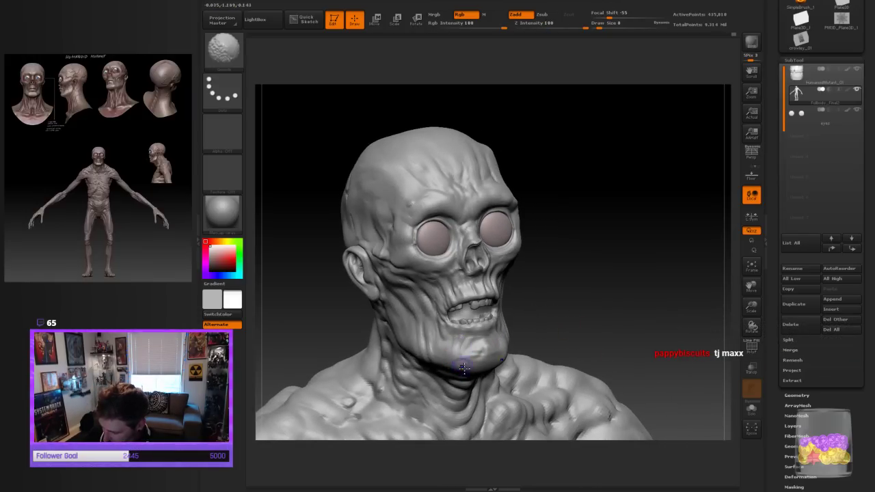
{"action": "right_click_drag", "start_coordinate": [466, 358], "coordinate": [590, 303]}
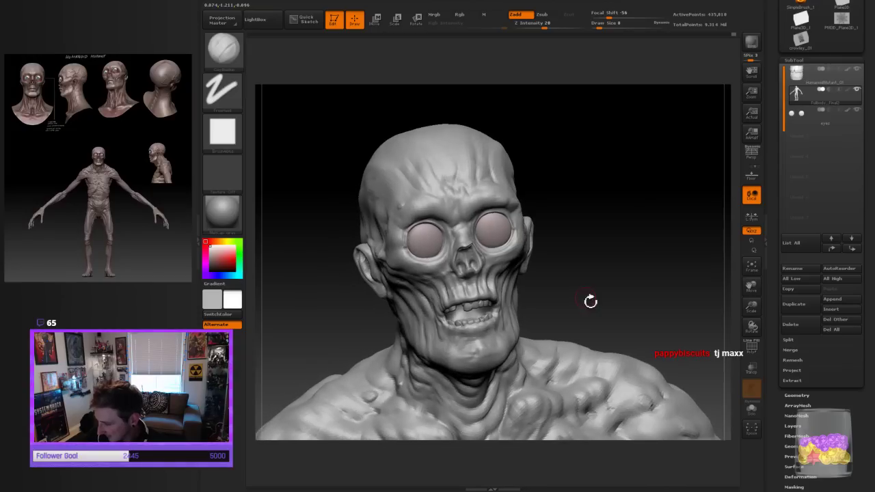
{"action": "key", "text": "shift"}
{"action": "mouse_move", "coordinate": [490, 376]}
{"action": "right_mouse_down"}
{"action": "mouse_move", "coordinate": [615, 299]}
{"action": "mouse_move", "coordinate": [639, 274]}
{"action": "mouse_move", "coordinate": [660, 226]}
{"action": "mouse_move", "coordinate": [635, 300]}
{"action": "mouse_move", "coordinate": [572, 236]}
{"action": "right_mouse_up"}
Adjust the profile of the chin front and lower lip with the Move Topological brush at draw size 18
{"action": "left_click", "coordinate": [231, 56]}
{"action": "left_click", "coordinate": [353, 58]}
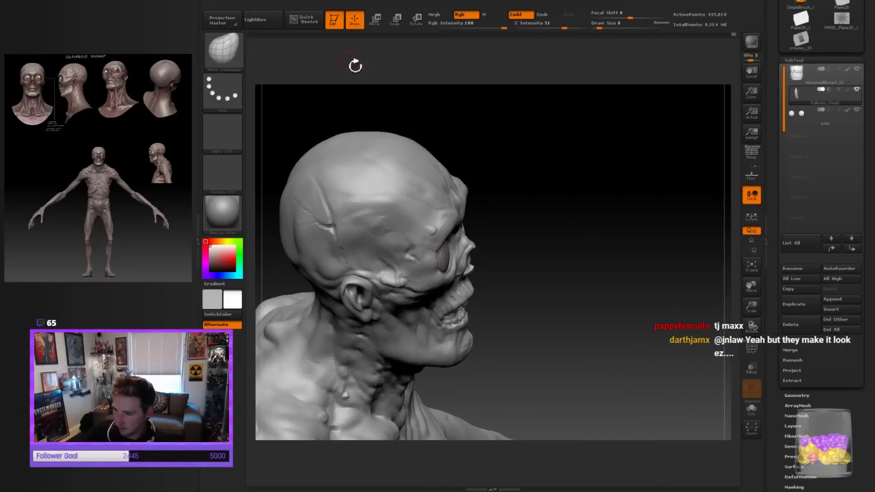
{"action": "right_click_drag", "start_coordinate": [477, 321], "coordinate": [468, 330]}
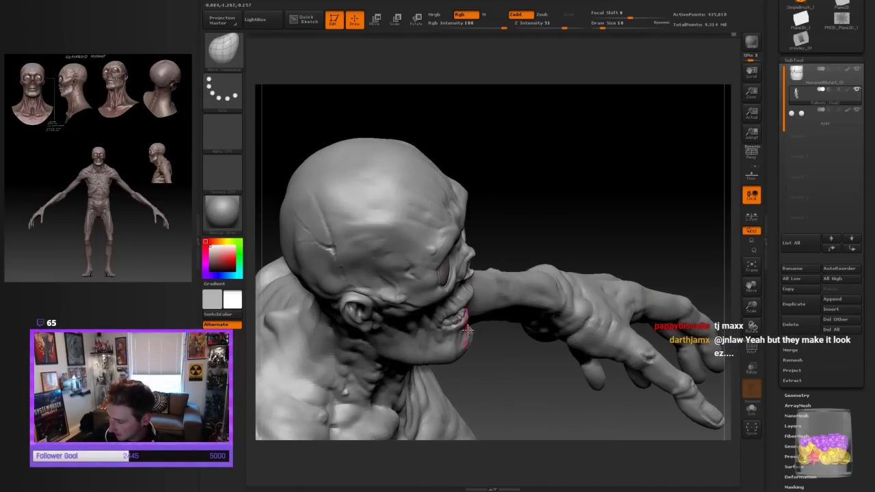
{"action": "mouse_move", "coordinate": [524, 263]}
{"action": "right_mouse_down"}
{"action": "mouse_move", "coordinate": [465, 229]}
{"action": "mouse_move", "coordinate": [531, 254]}
{"action": "right_mouse_up"}
{"action": "mouse_move", "coordinate": [567, 276]}
{"action": "right_mouse_down"}
{"action": "mouse_move", "coordinate": [583, 260]}
{"action": "mouse_move", "coordinate": [598, 214]}
{"action": "mouse_move", "coordinate": [520, 296]}
{"action": "mouse_move", "coordinate": [464, 327]}
{"action": "right_mouse_up"}
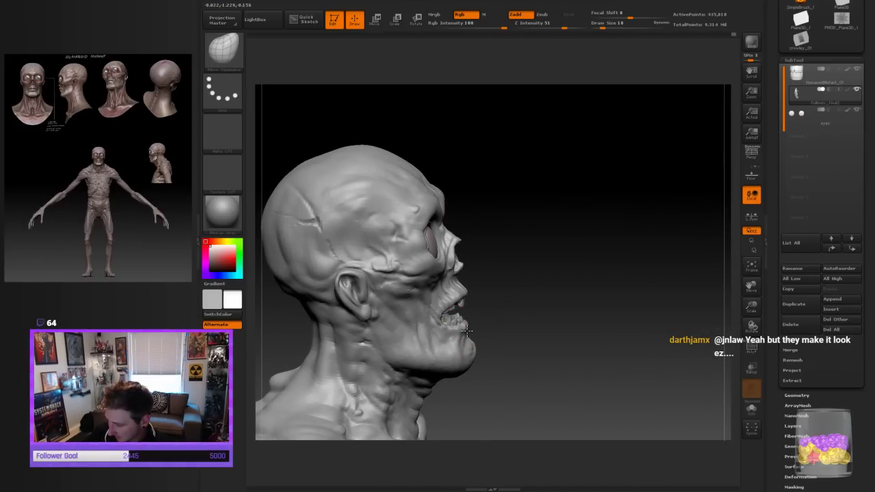
{"action": "mouse_move", "coordinate": [490, 315]}
{"action": "right_mouse_down"}
{"action": "mouse_move", "coordinate": [560, 248]}
{"action": "mouse_move", "coordinate": [615, 220]}
{"action": "mouse_move", "coordinate": [632, 198]}
{"action": "right_mouse_up"}
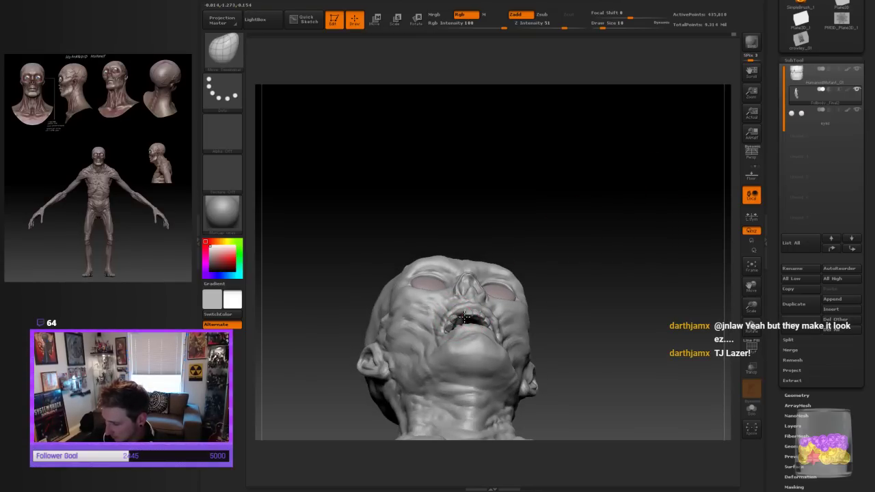
{"action": "mouse_move", "coordinate": [593, 274]}
{"action": "right_mouse_down"}
{"action": "mouse_move", "coordinate": [629, 293]}
{"action": "mouse_move", "coordinate": [635, 332]}
{"action": "mouse_move", "coordinate": [640, 322]}
{"action": "mouse_move", "coordinate": [623, 301]}
{"action": "mouse_move", "coordinate": [537, 308]}
{"action": "right_mouse_up"}
{"action": "left_click_drag", "start_coordinate": [501, 310], "coordinate": [482, 352], "text": "shift"}
{"action": "right_click_drag", "start_coordinate": [589, 301], "coordinate": [658, 284]}
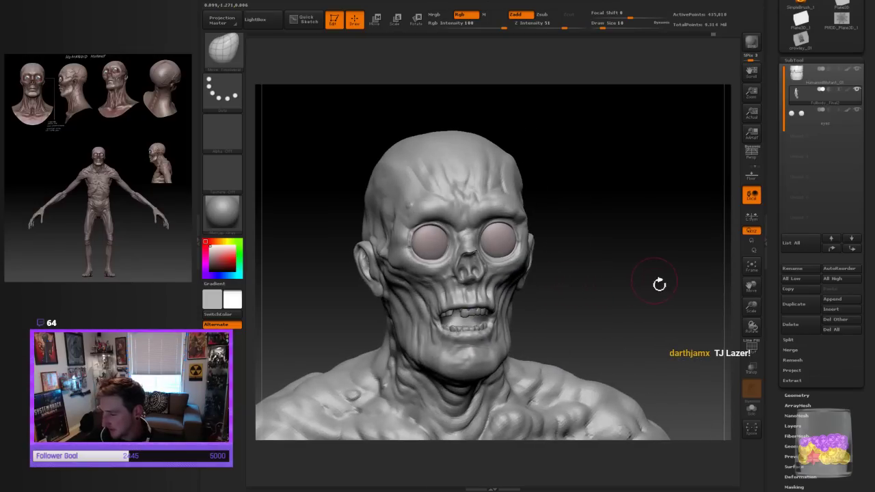
Build up the brow ridges above both eyes with the ClayBuildup brush at draw size 9
{"action": "key", "text": "b"}
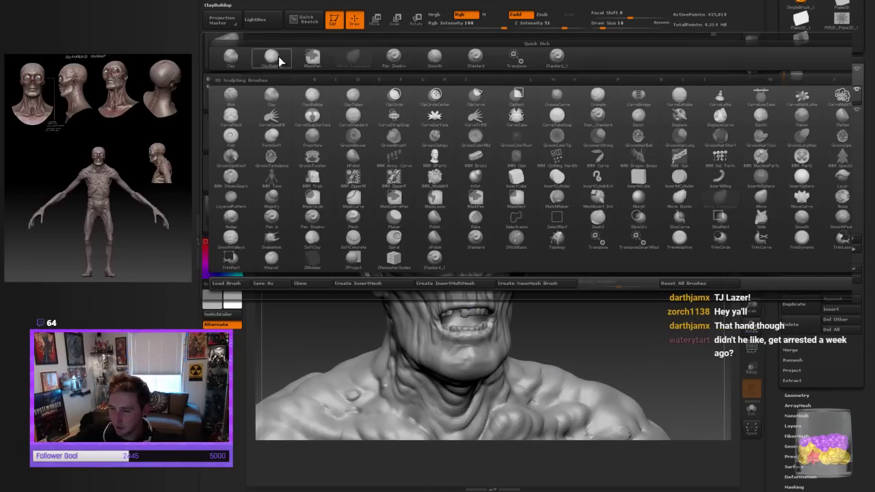
{"action": "left_click", "coordinate": [278, 59]}
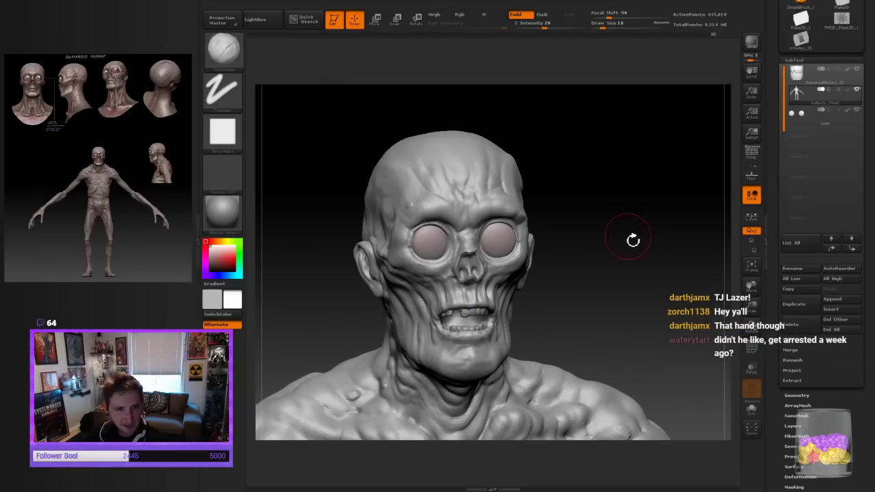
{"action": "left_click_drag", "start_coordinate": [581, 205], "coordinate": [561, 186]}
{"action": "key", "text": "["}
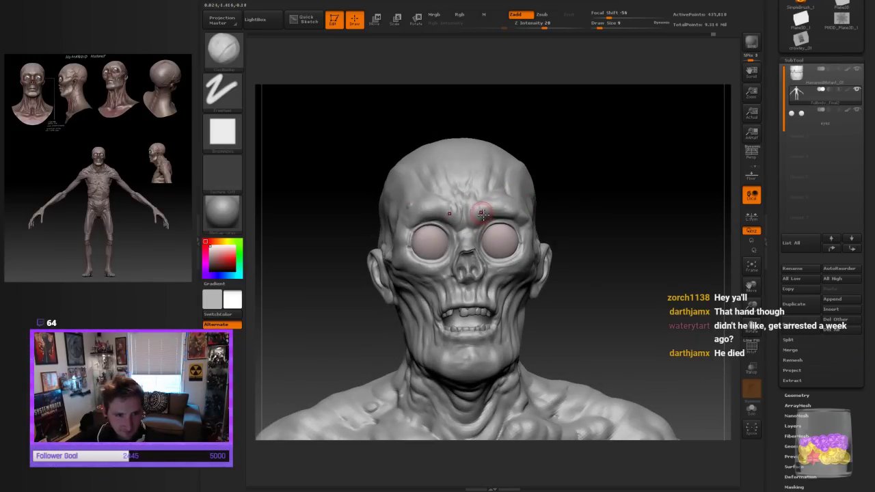
{"action": "left_click_drag", "start_coordinate": [483, 214], "coordinate": [484, 198]}
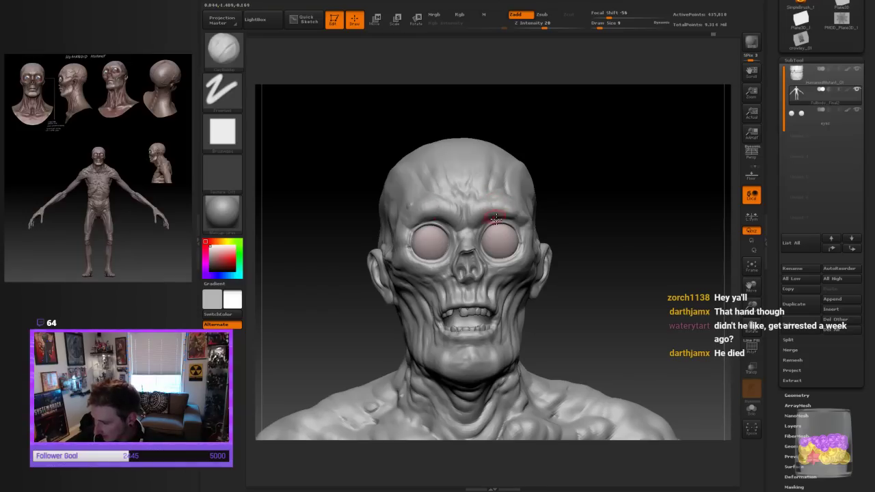
{"action": "left_click_drag", "start_coordinate": [510, 203], "coordinate": [521, 220]}
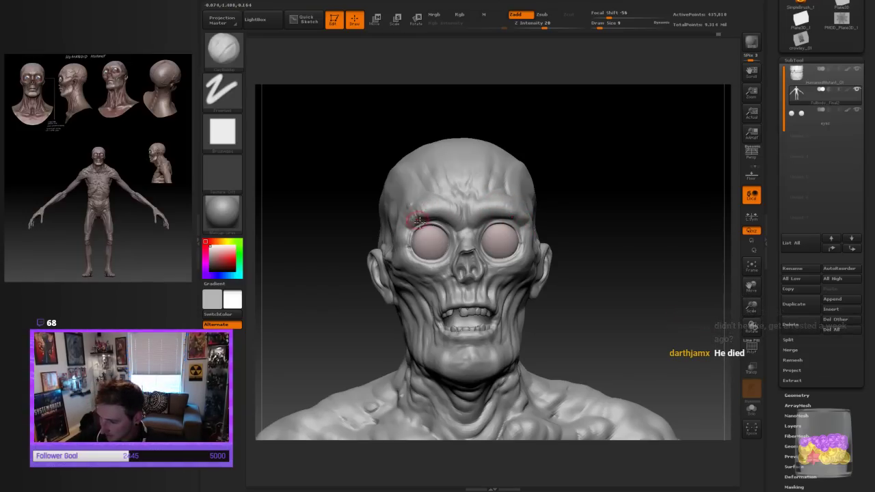
Smooth the brow and upper eye socket rim with the Smooth brush at draw size 9
{"action": "left_click_drag", "start_coordinate": [603, 219], "coordinate": [594, 230]}
{"action": "left_click_drag", "start_coordinate": [599, 165], "coordinate": [676, 166]}
{"action": "key", "text": "shift"}
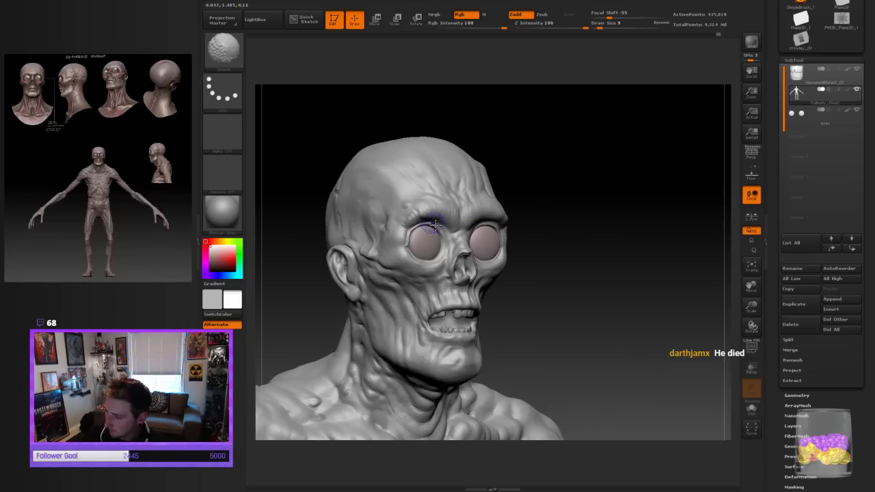
{"action": "key", "text": "b"}
{"action": "key", "text": "s"}
{"action": "key", "text": "t"}
Add clay strokes around the outer eye sockets, the inner cheeks and beside the upper lip at draw size 9
{"action": "left_click_drag", "start_coordinate": [634, 279], "coordinate": [658, 283]}
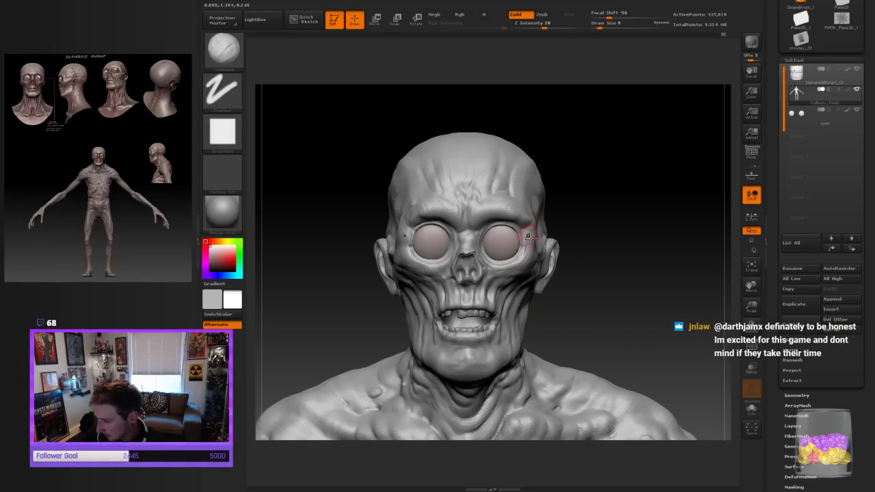
{"action": "left_click_drag", "start_coordinate": [593, 228], "coordinate": [564, 248]}
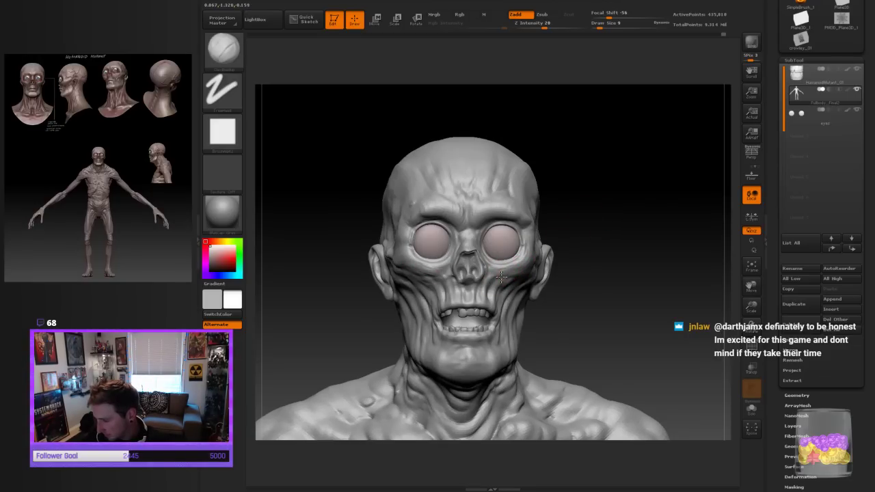
{"action": "left_click_drag", "start_coordinate": [496, 276], "coordinate": [498, 293]}
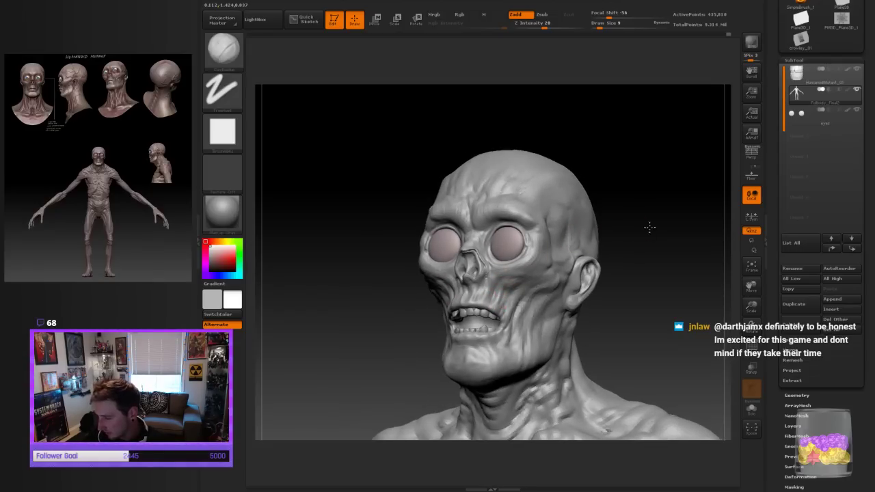
{"action": "left_click_drag", "start_coordinate": [650, 225], "coordinate": [606, 249]}
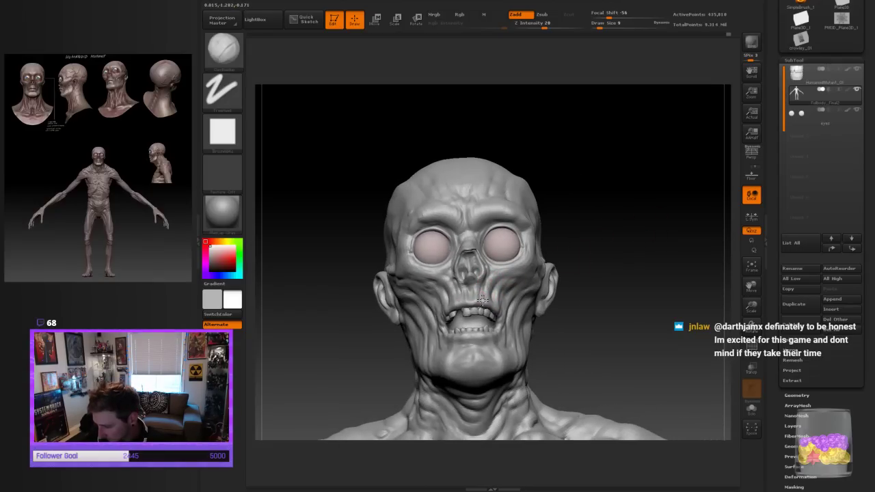
{"action": "left_click_drag", "start_coordinate": [487, 293], "coordinate": [499, 273]}
Smooth the cheekbones below the outer eye sockets with the Smooth brush at draw size 9
{"action": "key", "text": "shift"}
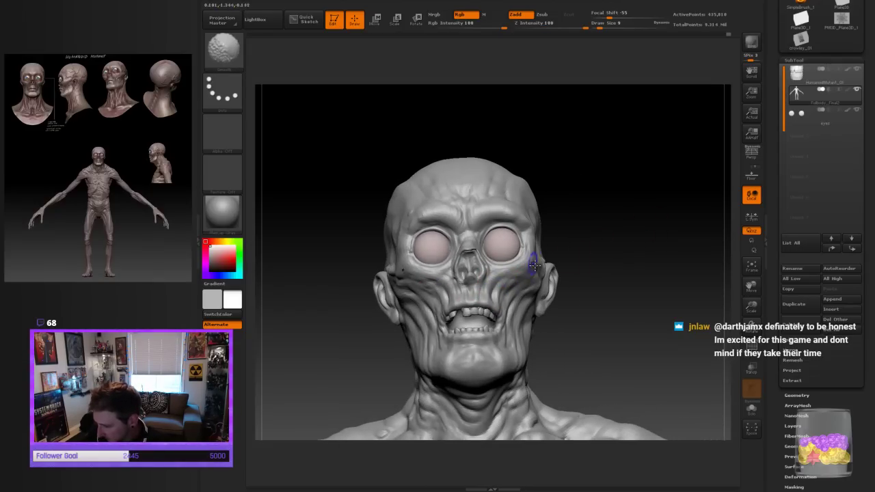
{"action": "mouse_move", "coordinate": [581, 239]}
{"action": "left_mouse_down"}
{"action": "mouse_move", "coordinate": [545, 246]}
{"action": "mouse_move", "coordinate": [517, 273]}
{"action": "left_mouse_up"}
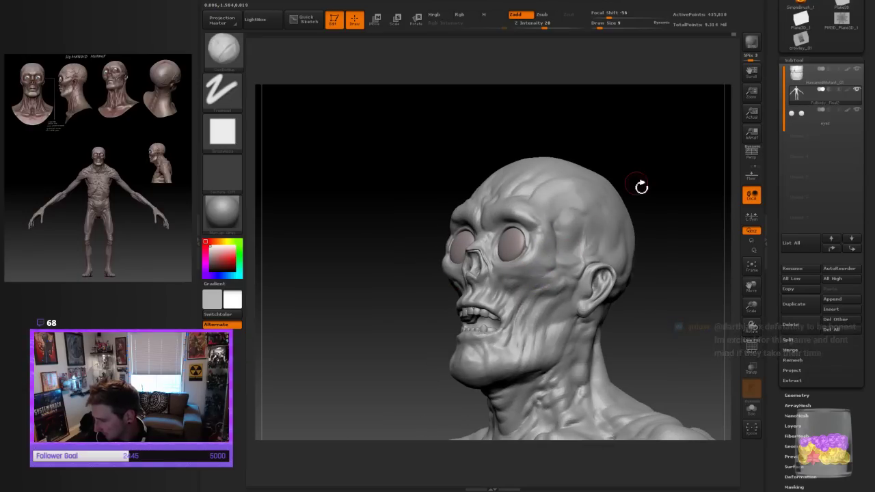
{"action": "mouse_move", "coordinate": [640, 187]}
{"action": "left_mouse_down"}
{"action": "mouse_move", "coordinate": [653, 202]}
{"action": "mouse_move", "coordinate": [636, 218]}
{"action": "mouse_move", "coordinate": [621, 284]}
{"action": "left_mouse_up"}
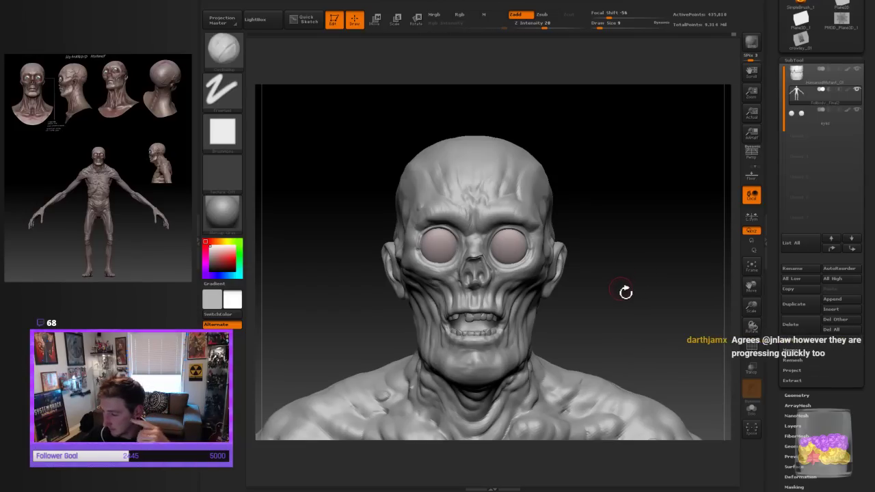
Refine the sides of the nose bridge and the outer eye socket rims with clay strokes at draw size 9
{"action": "left_click_drag", "start_coordinate": [566, 158], "coordinate": [556, 168]}
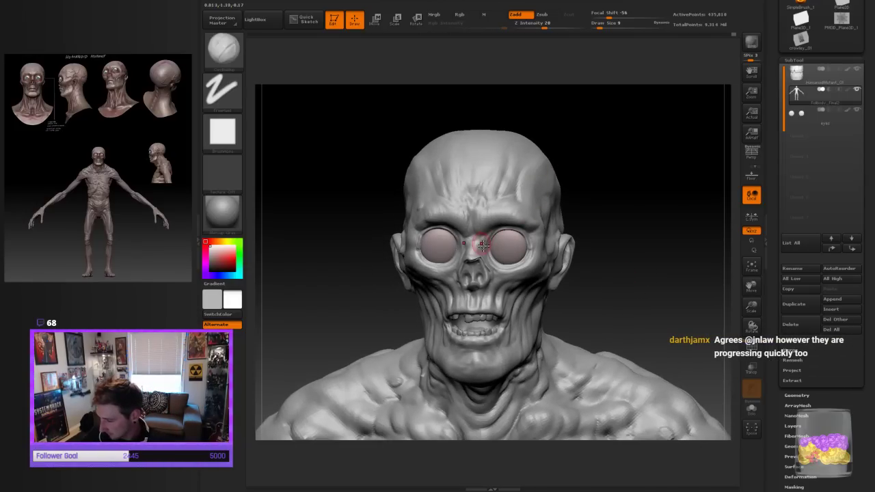
{"action": "left_click_drag", "start_coordinate": [621, 206], "coordinate": [632, 207]}
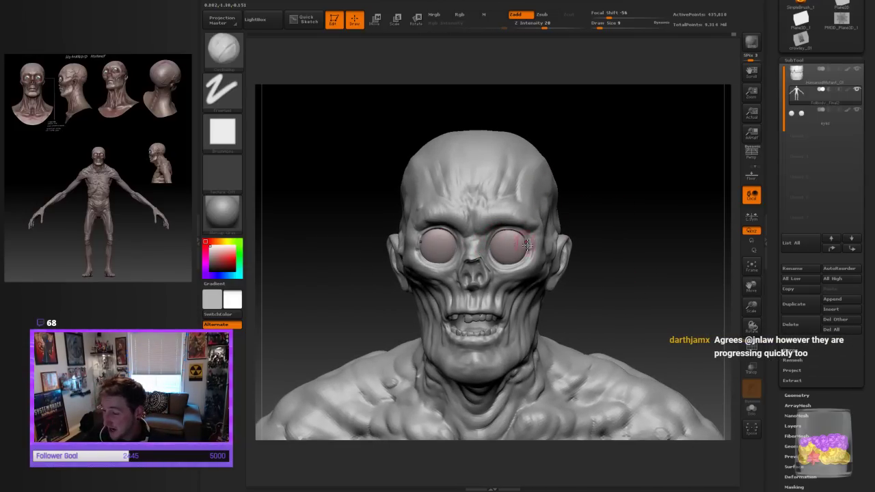
{"action": "left_click_drag", "start_coordinate": [571, 205], "coordinate": [619, 212]}
{"action": "key", "text": "ctrl"}
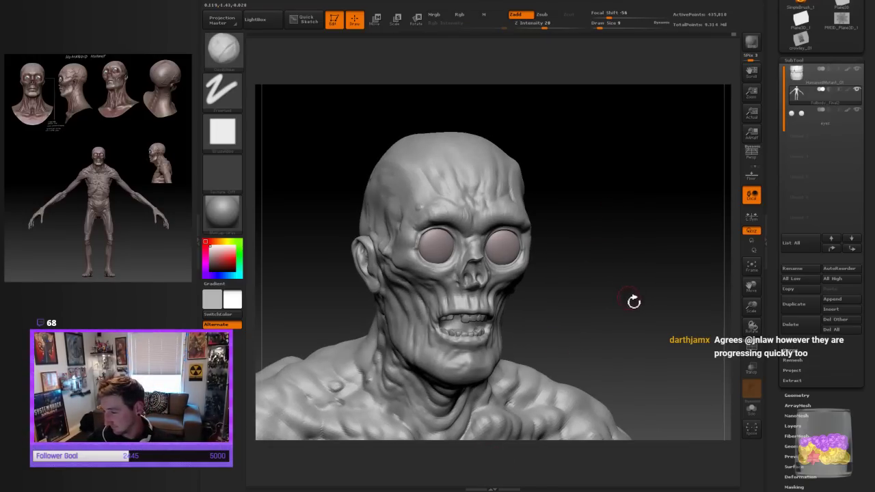
Examine the head, neck and shoulders from the front, both profiles, three-quarter and low angles to judge the face's proportions
{"action": "left_click_drag", "start_coordinate": [633, 301], "coordinate": [646, 294], "text": "shift"}
{"action": "left_click_drag", "start_coordinate": [757, 308], "coordinate": [747, 305]}
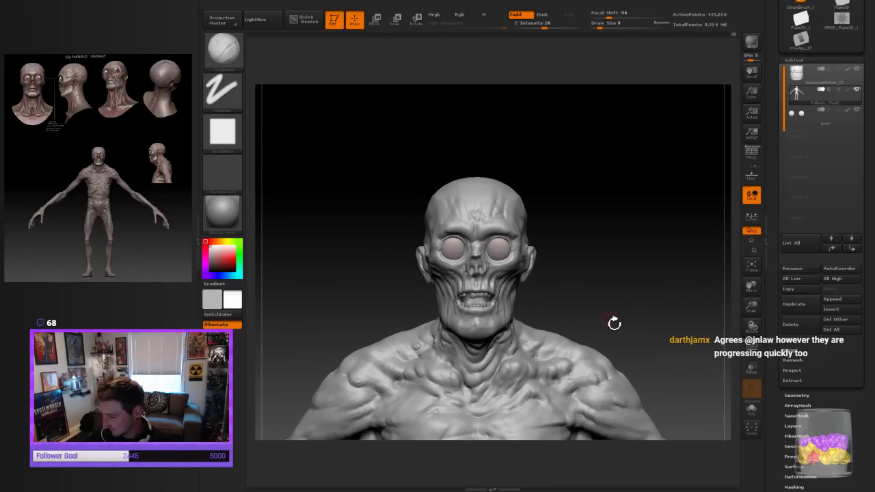
{"action": "mouse_move", "coordinate": [613, 322]}
{"action": "left_mouse_down"}
{"action": "mouse_move", "coordinate": [626, 308]}
{"action": "mouse_move", "coordinate": [655, 311]}
{"action": "left_mouse_up"}
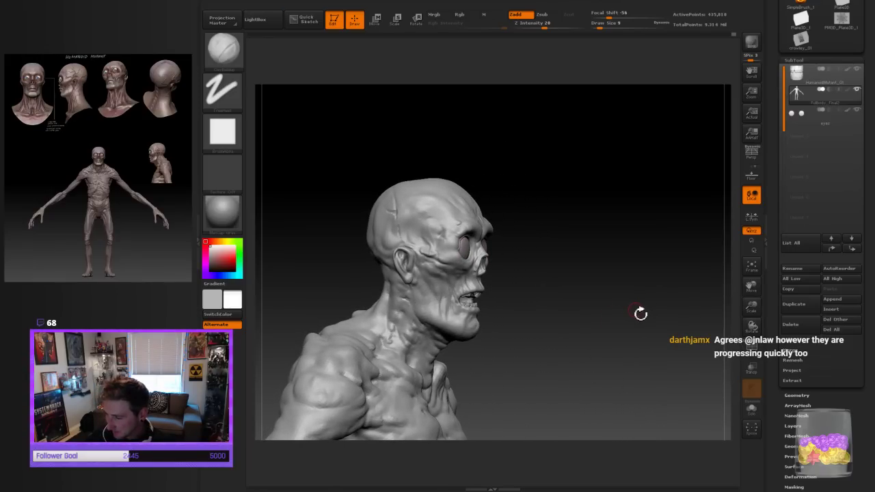
{"action": "mouse_move", "coordinate": [592, 346]}
{"action": "left_mouse_down"}
{"action": "mouse_move", "coordinate": [615, 328]}
{"action": "mouse_move", "coordinate": [574, 323]}
{"action": "mouse_move", "coordinate": [657, 292]}
{"action": "left_mouse_up"}
{"action": "left_click_drag", "start_coordinate": [751, 308], "coordinate": [751, 331]}
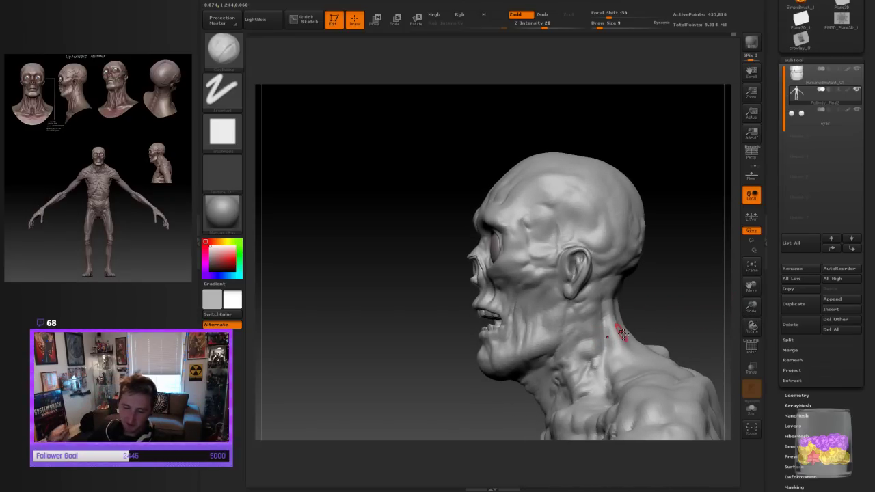
{"action": "key", "text": "]"}
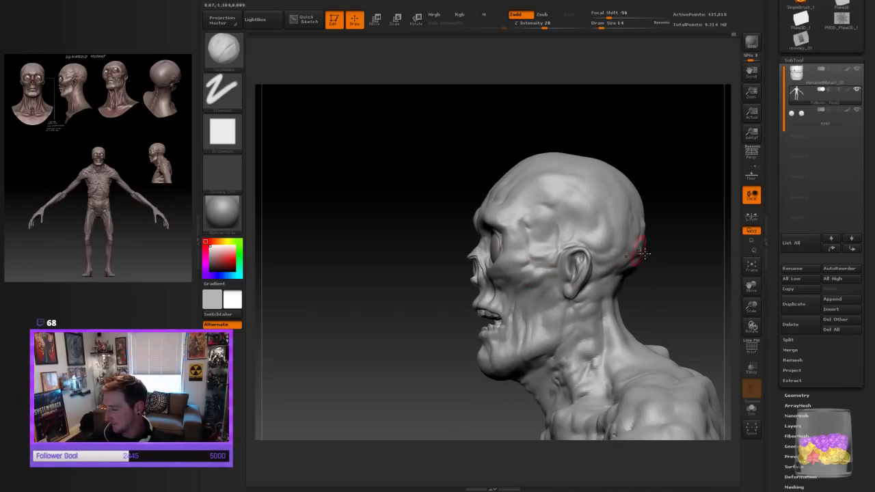
{"action": "left_click_drag", "start_coordinate": [645, 248], "coordinate": [669, 280]}
{"action": "key", "text": "["}
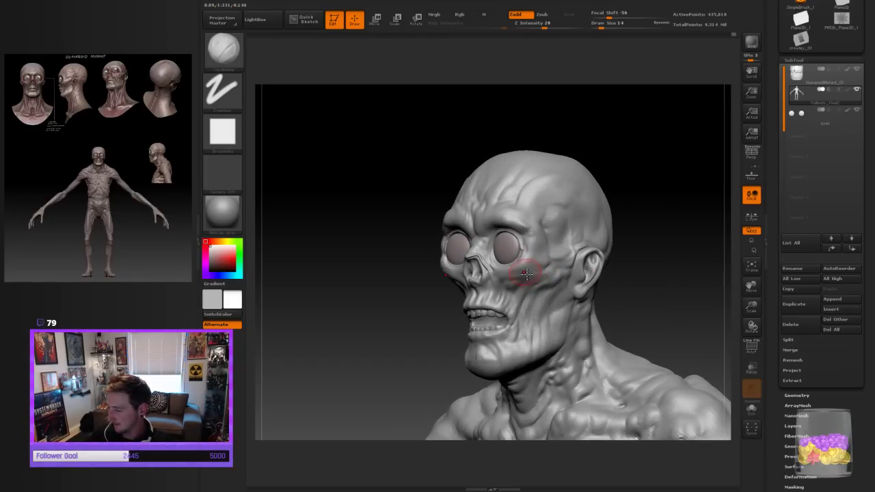
{"action": "key", "text": "]"}
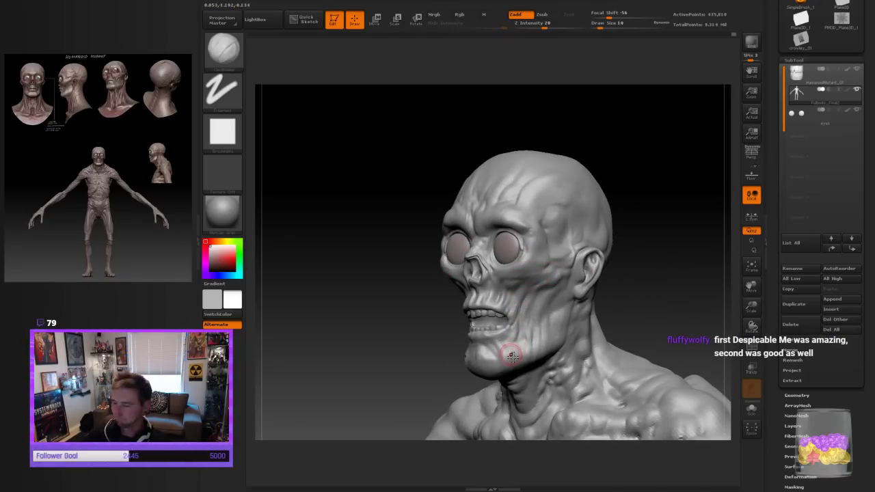
{"action": "mouse_move", "coordinate": [675, 312]}
{"action": "left_mouse_down"}
{"action": "mouse_move", "coordinate": [684, 310]}
{"action": "mouse_move", "coordinate": [679, 289]}
{"action": "left_mouse_up"}
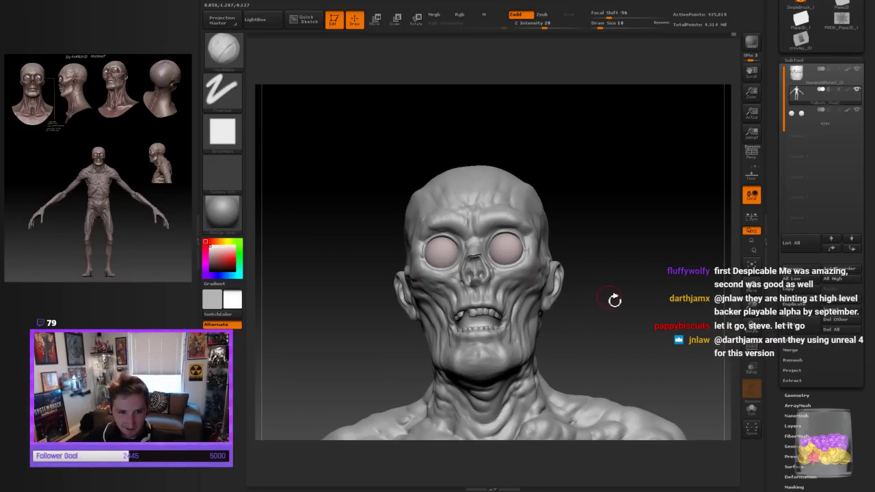
{"action": "mouse_move", "coordinate": [613, 298]}
{"action": "left_mouse_down"}
{"action": "mouse_move", "coordinate": [630, 307]}
{"action": "mouse_move", "coordinate": [582, 315]}
{"action": "left_mouse_up"}
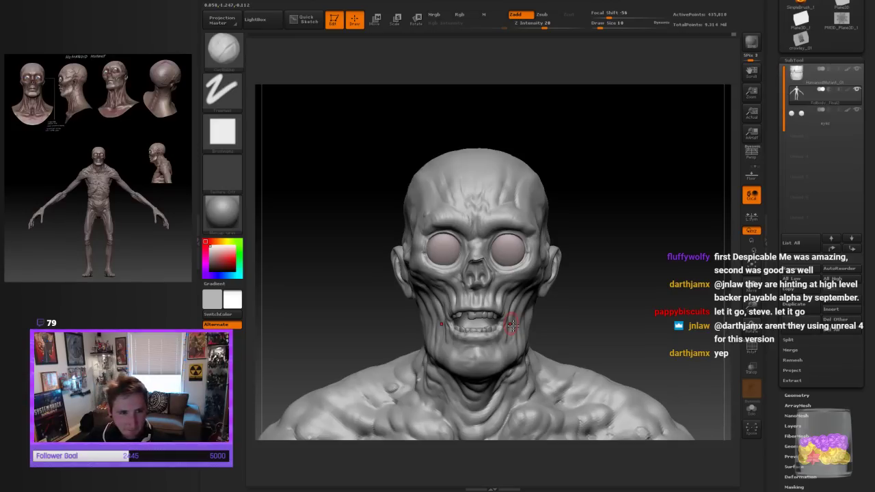
Refine the inner cheeks below the eye sockets with clay strokes at draw size 14, checking them in three-quarter and profile views
{"action": "key", "text": "bracketleft"}
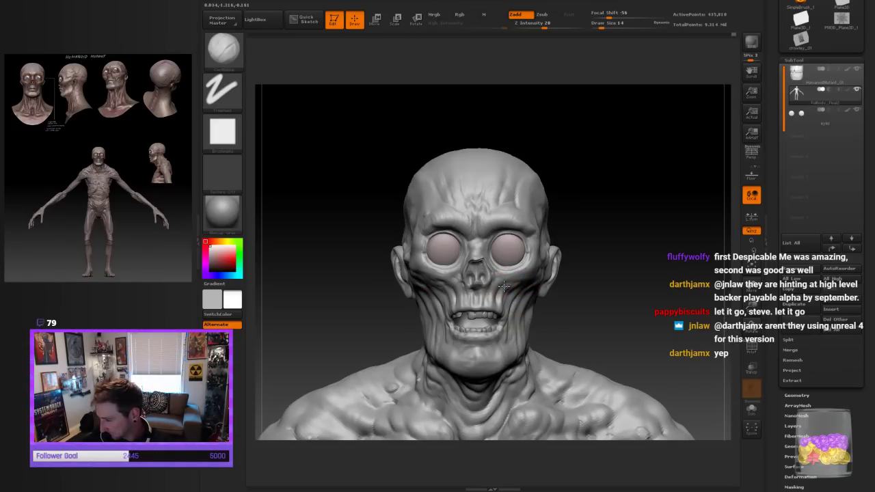
{"action": "left_click_drag", "start_coordinate": [506, 285], "coordinate": [511, 276]}
{"action": "left_click_drag", "start_coordinate": [615, 291], "coordinate": [546, 287]}
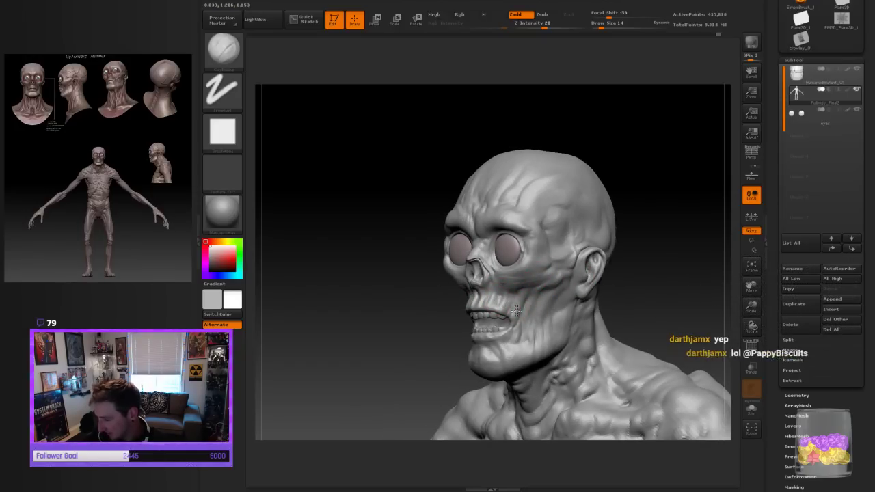
{"action": "left_click_drag", "start_coordinate": [614, 292], "coordinate": [660, 285]}
{"action": "left_click_drag", "start_coordinate": [595, 309], "coordinate": [633, 302]}
{"action": "left_click_drag", "start_coordinate": [547, 300], "coordinate": [560, 301]}
{"action": "right_click_drag", "start_coordinate": [503, 305], "coordinate": [492, 303]}
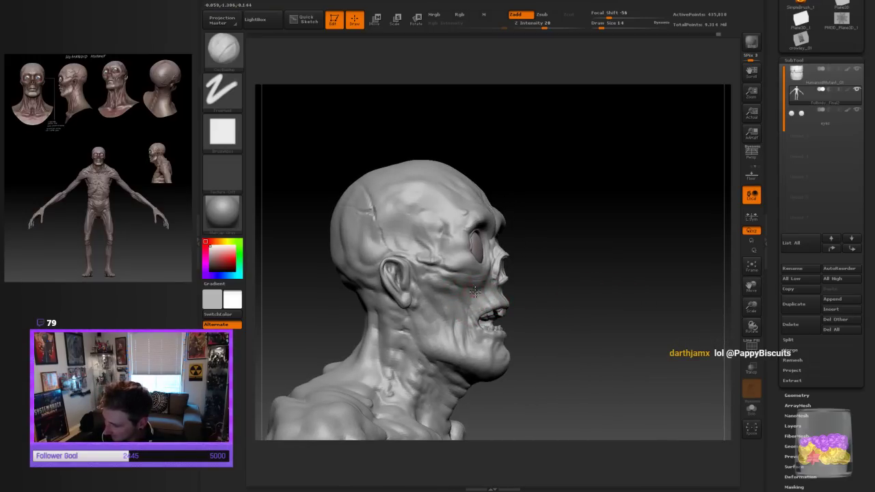
Smooth the cheek surface below the eye socket and check the head from the front and side
{"action": "right_click_drag", "start_coordinate": [437, 299], "coordinate": [531, 296]}
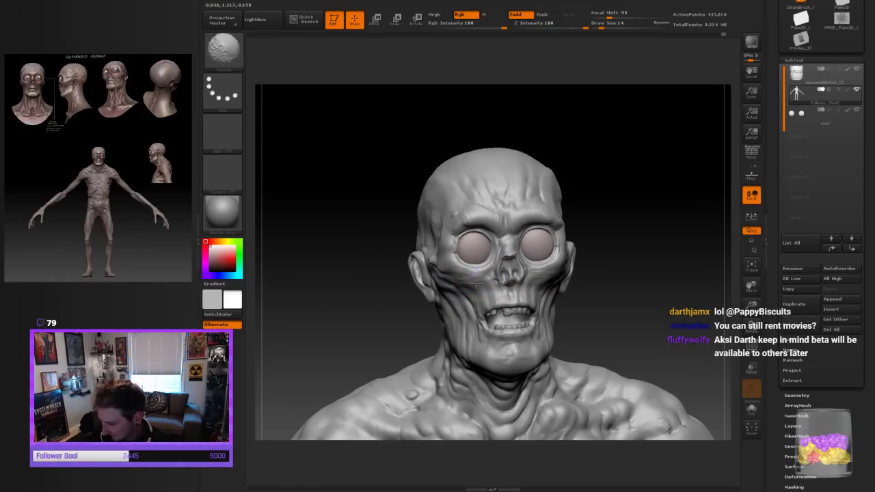
{"action": "left_click_drag", "start_coordinate": [465, 280], "coordinate": [451, 261], "text": "shift"}
{"action": "mouse_move", "coordinate": [673, 256]}
{"action": "left_mouse_down"}
{"action": "mouse_move", "coordinate": [628, 257]}
{"action": "mouse_move", "coordinate": [651, 256]}
{"action": "left_mouse_up"}
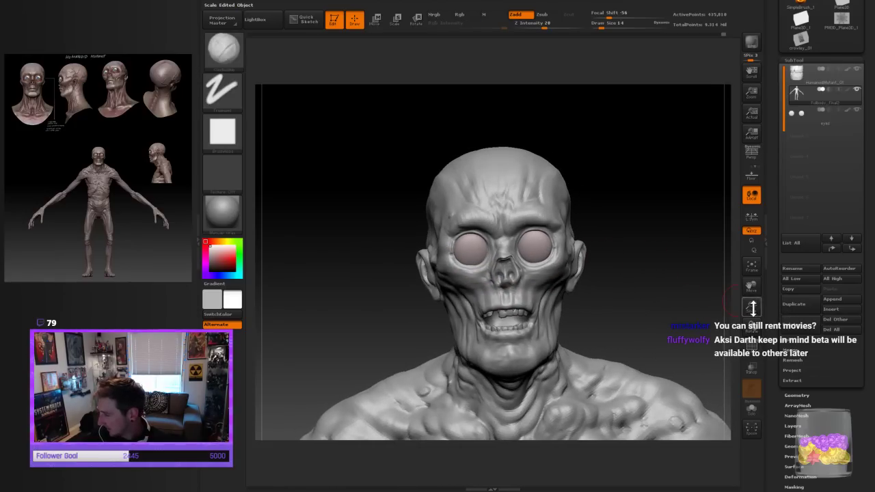
{"action": "left_click_drag", "start_coordinate": [751, 307], "coordinate": [631, 301]}
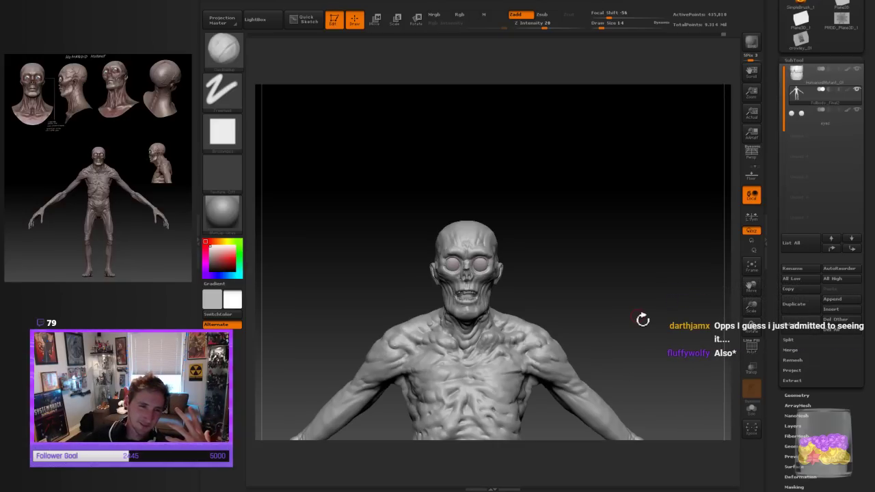
{"action": "mouse_move", "coordinate": [643, 319]}
{"action": "left_mouse_down"}
{"action": "mouse_move", "coordinate": [632, 282]}
{"action": "mouse_move", "coordinate": [752, 310]}
{"action": "mouse_move", "coordinate": [728, 339]}
{"action": "mouse_move", "coordinate": [669, 307]}
{"action": "mouse_move", "coordinate": [684, 281]}
{"action": "mouse_move", "coordinate": [669, 266]}
{"action": "left_mouse_up"}
{"action": "left_click_drag", "start_coordinate": [751, 306], "coordinate": [681, 310]}
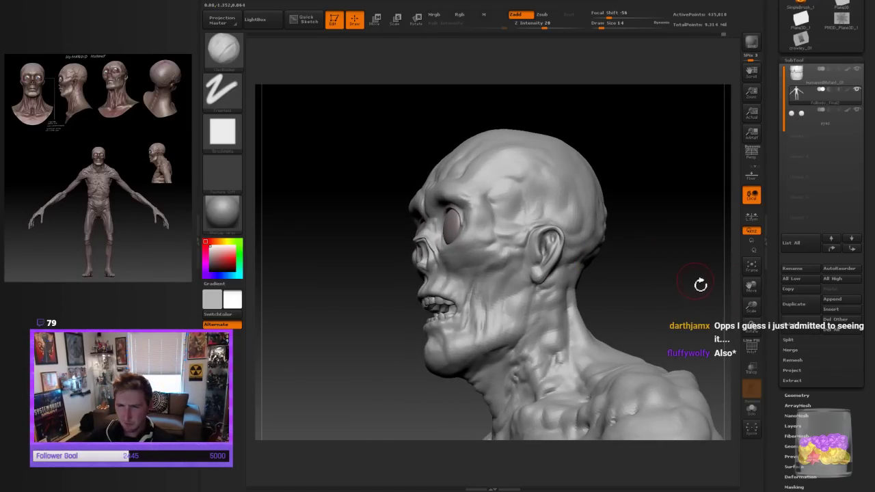
{"action": "left_click_drag", "start_coordinate": [700, 286], "coordinate": [617, 299]}
{"action": "mouse_move", "coordinate": [570, 263]}
{"action": "left_mouse_down"}
{"action": "mouse_move", "coordinate": [652, 237]}
{"action": "mouse_move", "coordinate": [674, 275]}
{"action": "mouse_move", "coordinate": [646, 271]}
{"action": "mouse_move", "coordinate": [635, 220]}
{"action": "left_mouse_up"}
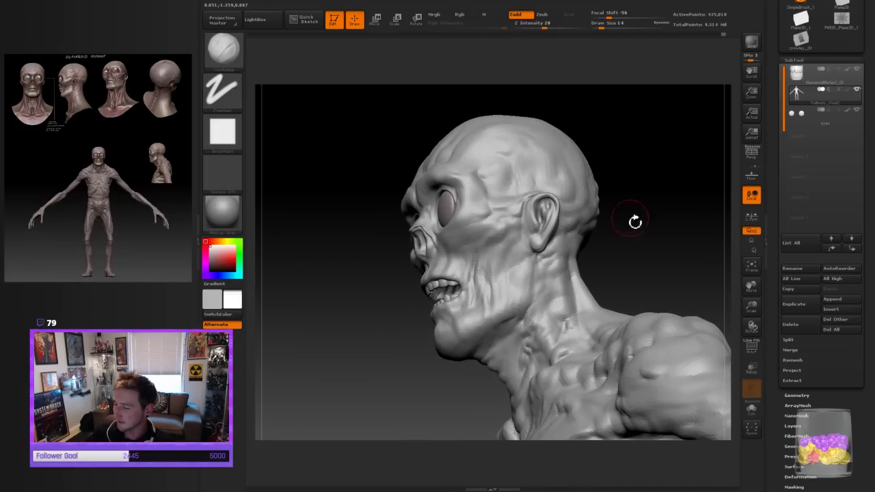
Reshape the ear and earlobe with the Move Topological brush, using an enlarged brush size
{"action": "left_click", "coordinate": [222, 54]}
{"action": "left_click", "coordinate": [347, 56]}
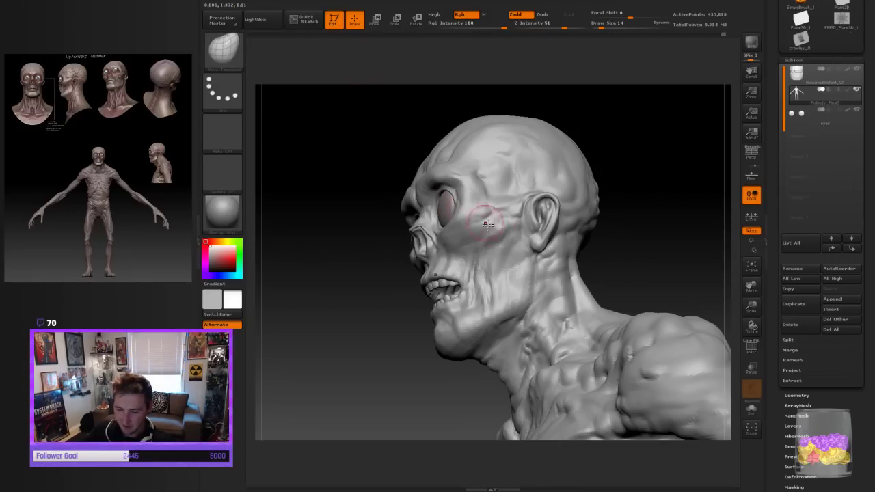
{"action": "key", "text": "bracketright"}
{"action": "left_click_drag", "start_coordinate": [538, 255], "coordinate": [538, 256]}
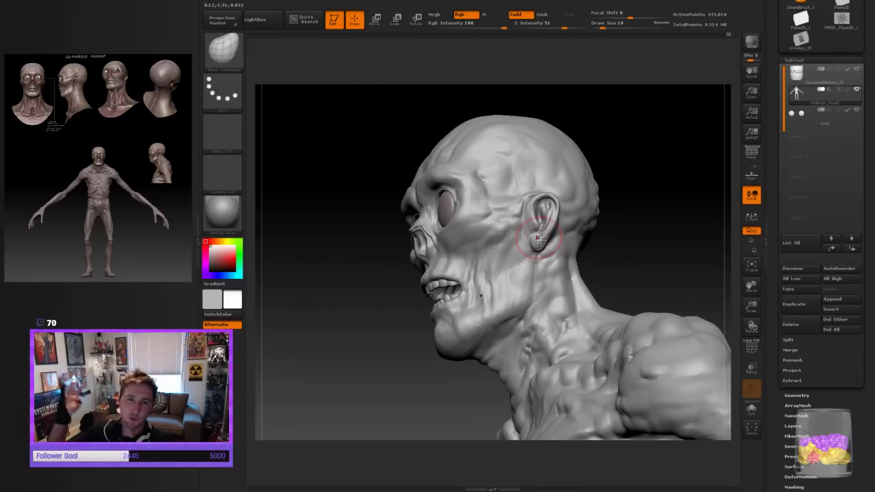
{"action": "mouse_move", "coordinate": [627, 256]}
{"action": "left_mouse_down"}
{"action": "mouse_move", "coordinate": [670, 254]}
{"action": "mouse_move", "coordinate": [664, 248]}
{"action": "left_mouse_up"}
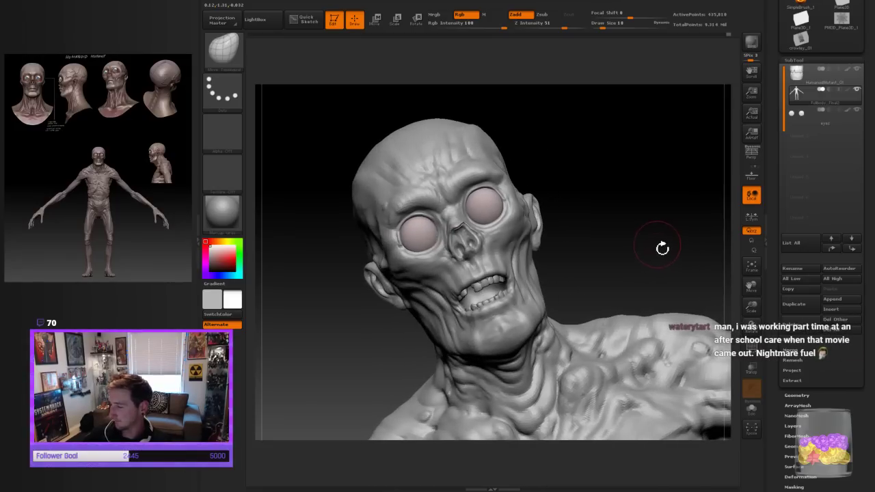
{"action": "left_click_drag", "start_coordinate": [558, 229], "coordinate": [550, 228]}
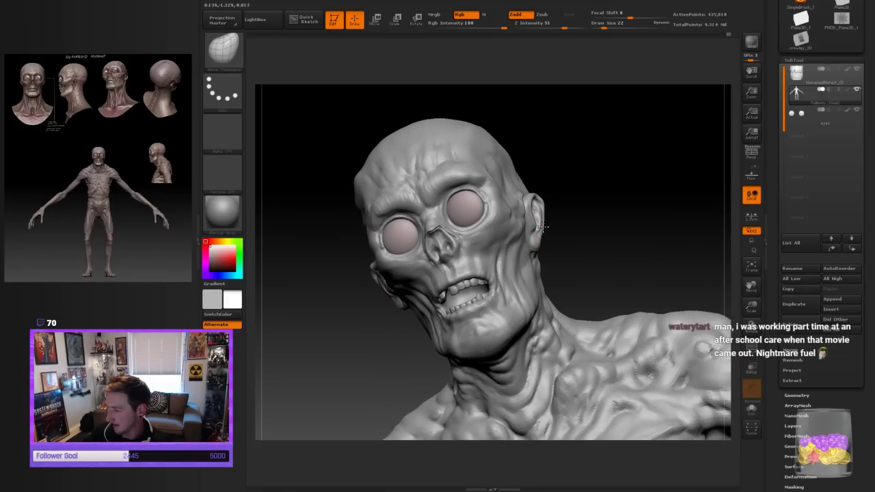
Refine how the ears sit against the side of the head with the Move Topological brush at draw size 10
{"action": "left_click_drag", "start_coordinate": [615, 225], "coordinate": [536, 244]}
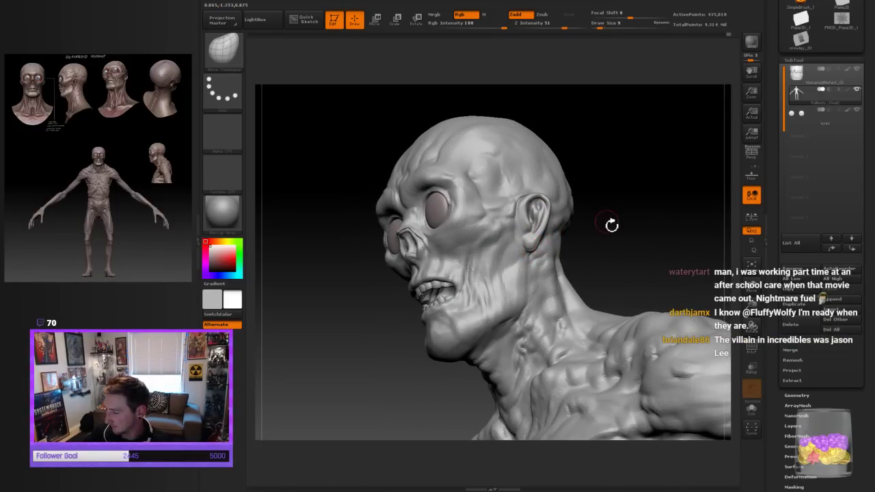
{"action": "left_click_drag", "start_coordinate": [611, 227], "coordinate": [600, 238]}
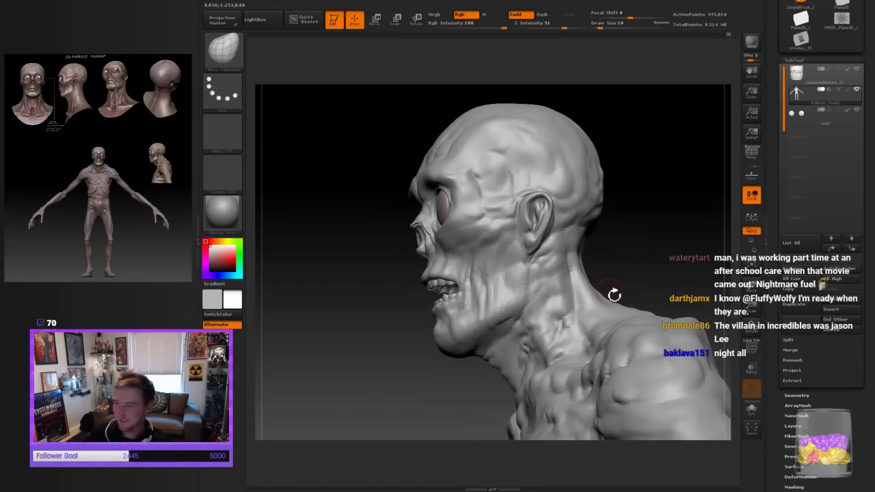
{"action": "left_click_drag", "start_coordinate": [614, 294], "coordinate": [653, 233]}
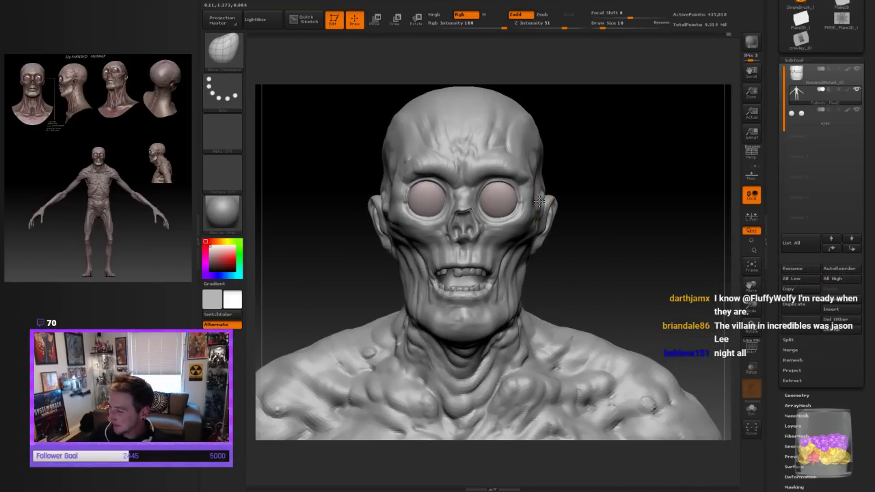
{"action": "left_click_drag", "start_coordinate": [587, 234], "coordinate": [592, 217]}
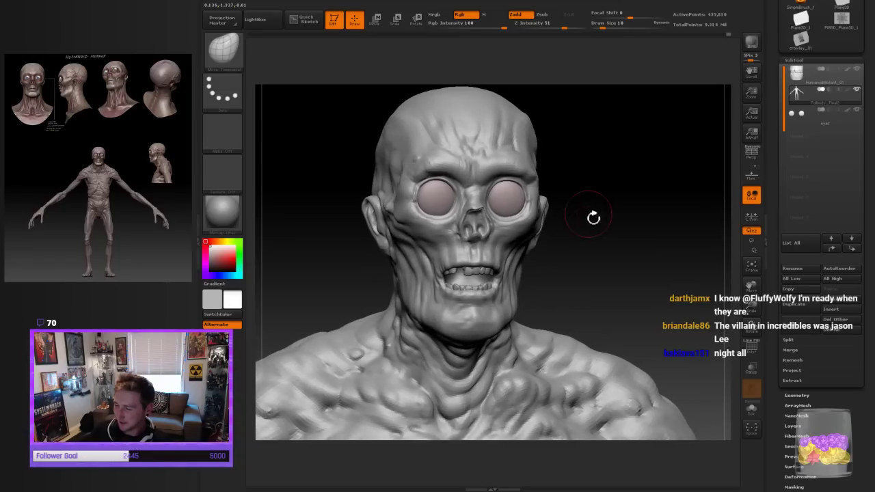
Build up the area below the nose and the cheekbones with the ClayBuildup brush, reducing its draw size to 5
{"action": "left_click", "coordinate": [222, 49]}
{"action": "left_click", "coordinate": [271, 58]}
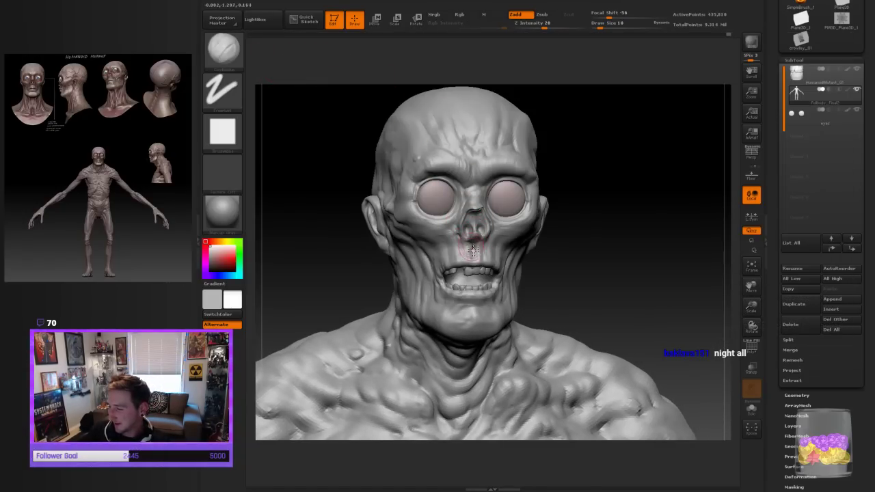
{"action": "mouse_move", "coordinate": [552, 289]}
{"action": "left_mouse_down"}
{"action": "mouse_move", "coordinate": [589, 291]}
{"action": "mouse_move", "coordinate": [617, 277]}
{"action": "left_mouse_up"}
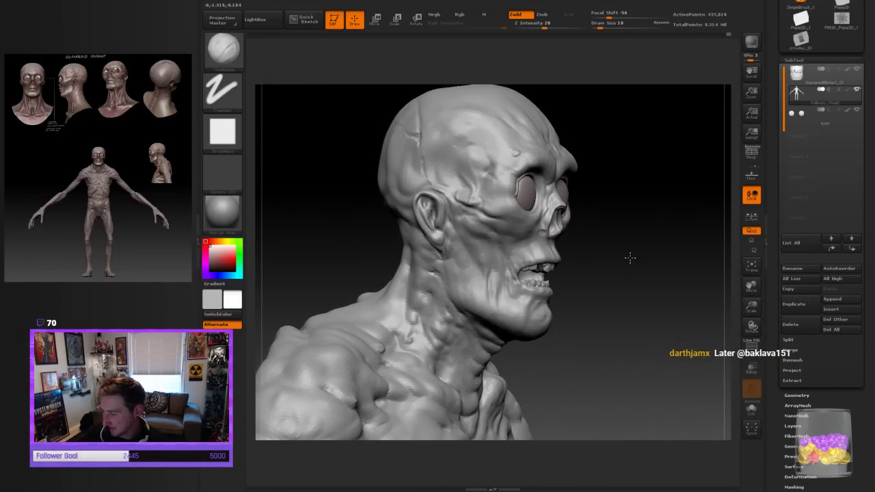
{"action": "mouse_move", "coordinate": [628, 256]}
{"action": "left_mouse_down"}
{"action": "mouse_move", "coordinate": [658, 273]}
{"action": "mouse_move", "coordinate": [579, 315]}
{"action": "left_mouse_up"}
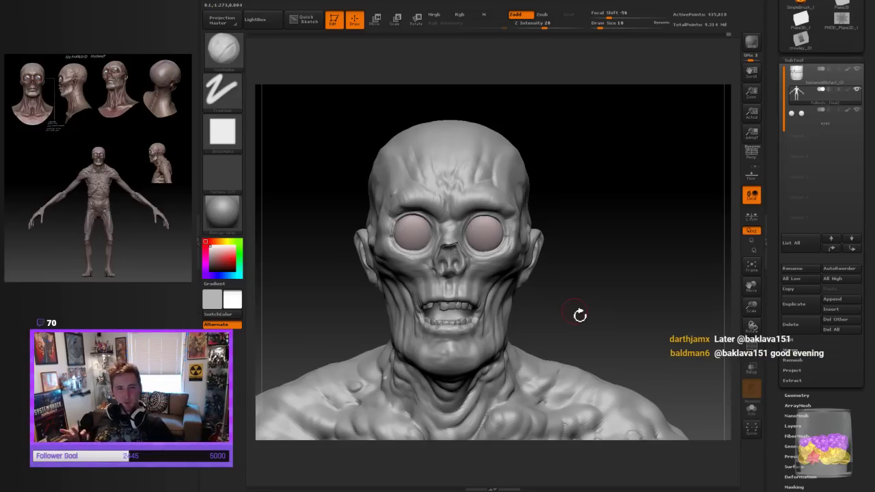
{"action": "mouse_move", "coordinate": [592, 258]}
{"action": "left_mouse_down"}
{"action": "mouse_move", "coordinate": [610, 302]}
{"action": "mouse_move", "coordinate": [659, 321]}
{"action": "left_mouse_up"}
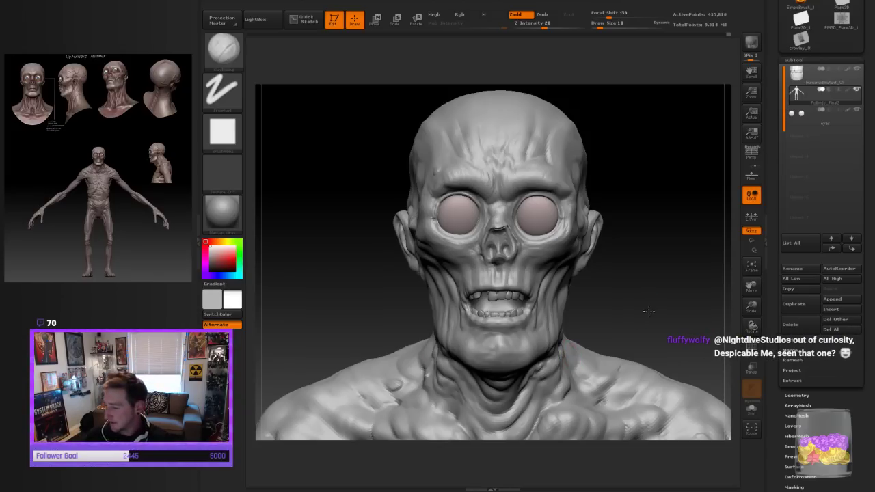
{"action": "left_click_drag", "start_coordinate": [648, 311], "coordinate": [541, 251]}
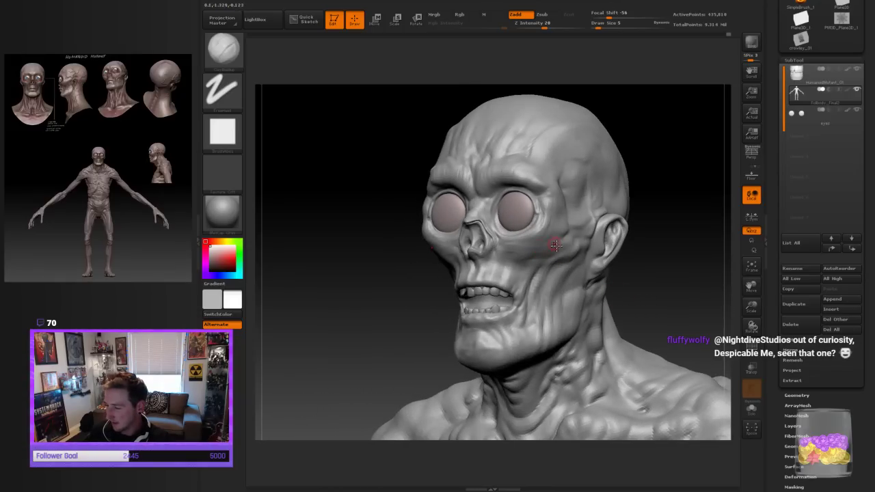
{"action": "left_click_drag", "start_coordinate": [642, 272], "coordinate": [670, 283]}
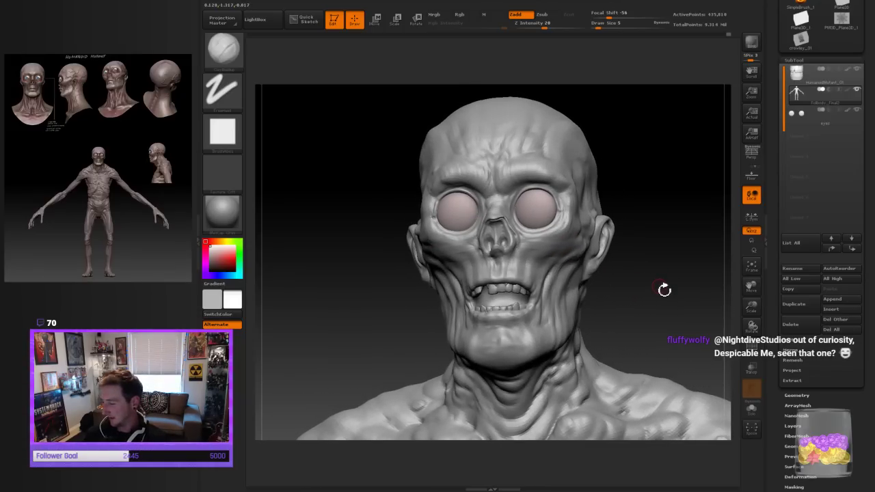
{"action": "left_click_drag", "start_coordinate": [662, 324], "coordinate": [662, 326]}
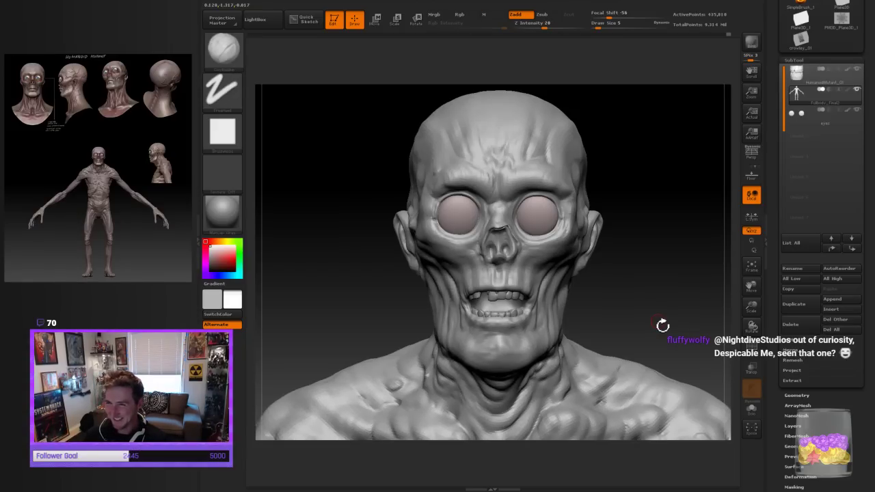
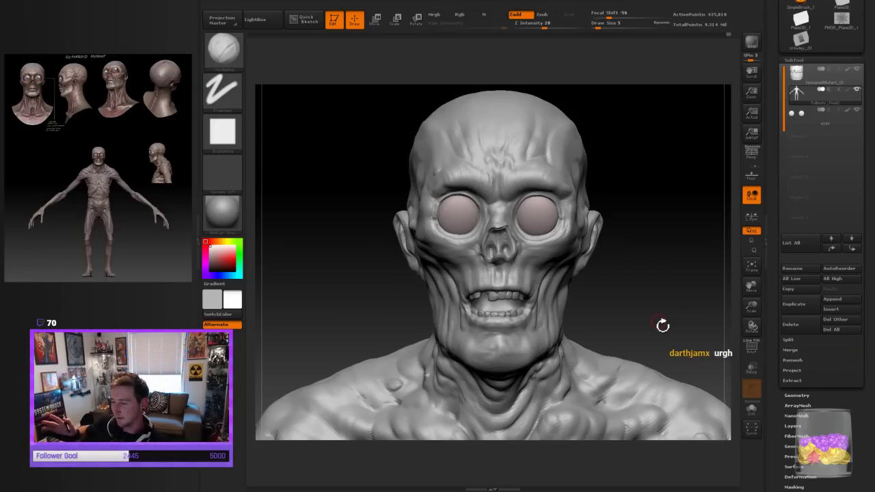
Add fine clay strokes along the upper lip with the ClayBuildup brush at draw size 4
{"action": "mouse_move", "coordinate": [619, 308]}
{"action": "left_mouse_down"}
{"action": "mouse_move", "coordinate": [611, 312]}
{"action": "mouse_move", "coordinate": [633, 302]}
{"action": "left_mouse_up"}
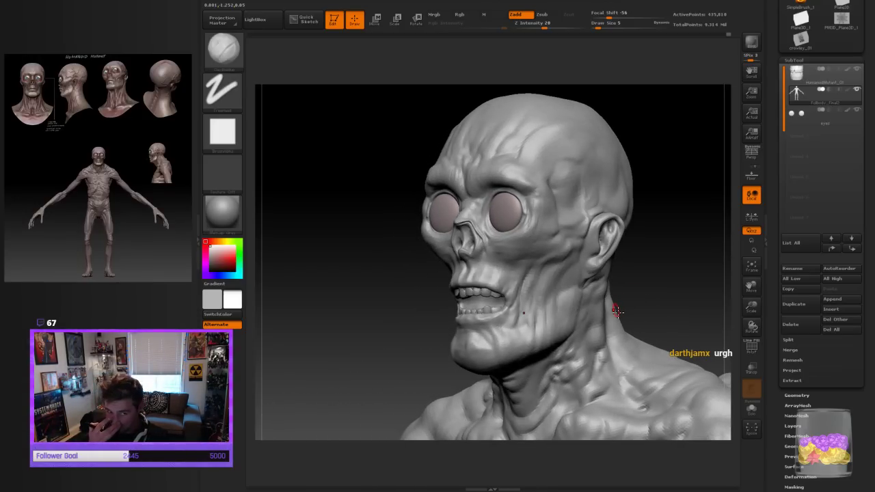
{"action": "mouse_move", "coordinate": [617, 310]}
{"action": "left_mouse_down"}
{"action": "mouse_move", "coordinate": [670, 289]}
{"action": "mouse_move", "coordinate": [669, 274]}
{"action": "left_mouse_up"}
{"action": "left_click", "coordinate": [753, 279]}
{"action": "left_click_drag", "start_coordinate": [704, 304], "coordinate": [628, 306]}
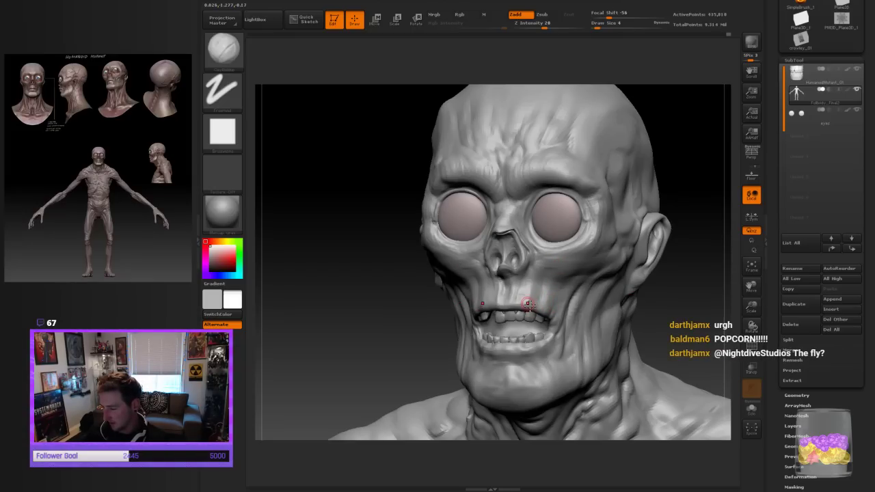
{"action": "key", "text": "["}
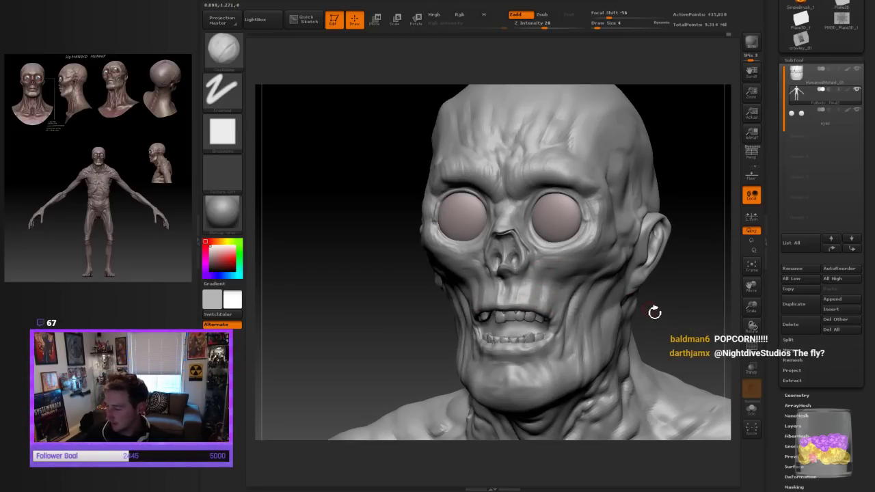
Refine the mouth corners, cheek folds and nose base with small ClayBuildup strokes
{"action": "mouse_move", "coordinate": [654, 308]}
{"action": "left_mouse_down"}
{"action": "mouse_move", "coordinate": [553, 284]}
{"action": "mouse_move", "coordinate": [560, 293]}
{"action": "left_mouse_up"}
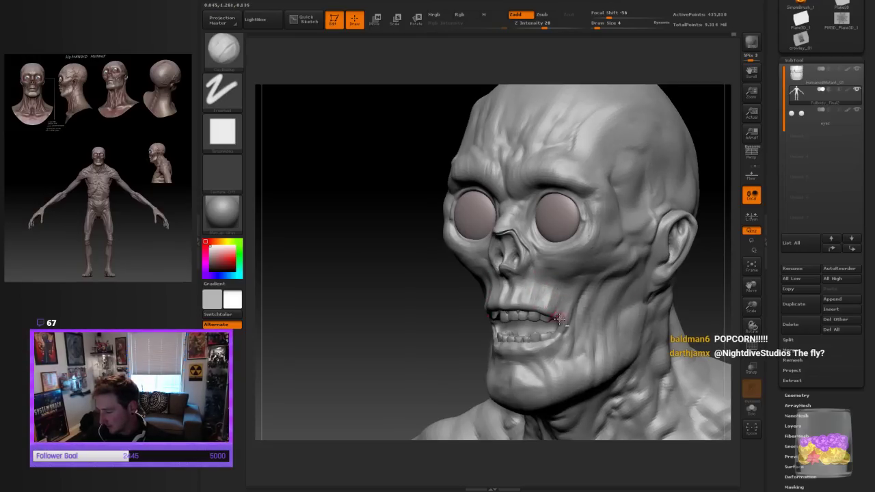
{"action": "left_click_drag", "start_coordinate": [477, 369], "coordinate": [521, 302]}
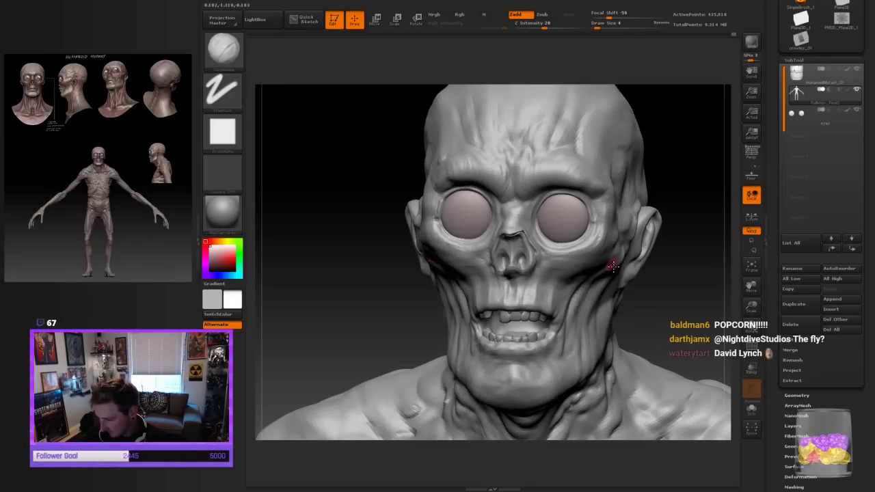
{"action": "mouse_move", "coordinate": [613, 259]}
{"action": "left_mouse_down"}
{"action": "mouse_move", "coordinate": [695, 280]}
{"action": "mouse_move", "coordinate": [673, 281]}
{"action": "left_mouse_up"}
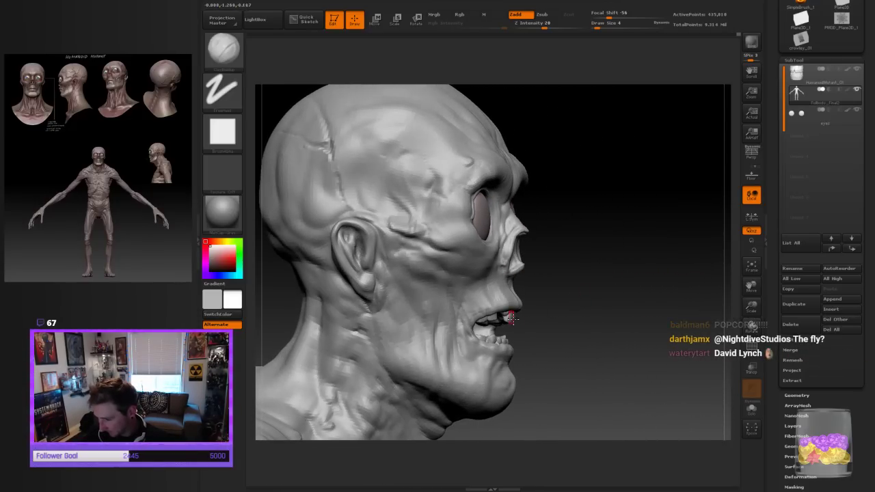
{"action": "left_click_drag", "start_coordinate": [605, 291], "coordinate": [472, 297]}
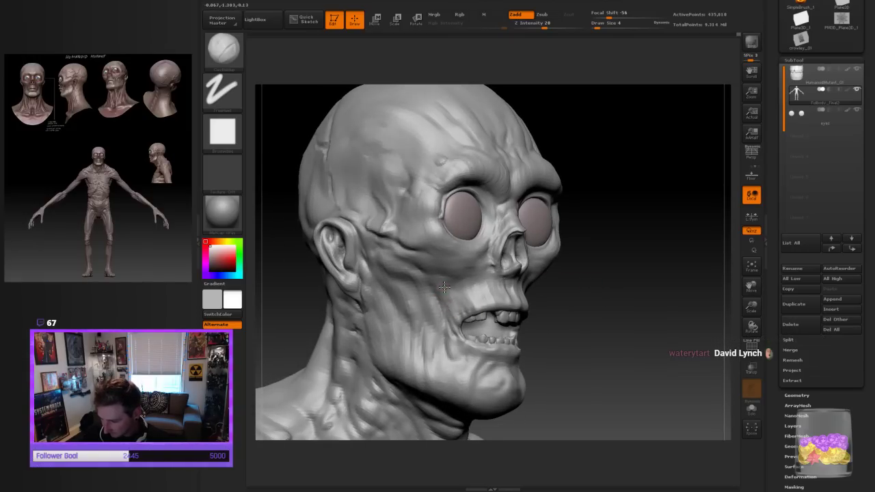
{"action": "left_click_drag", "start_coordinate": [607, 273], "coordinate": [621, 283]}
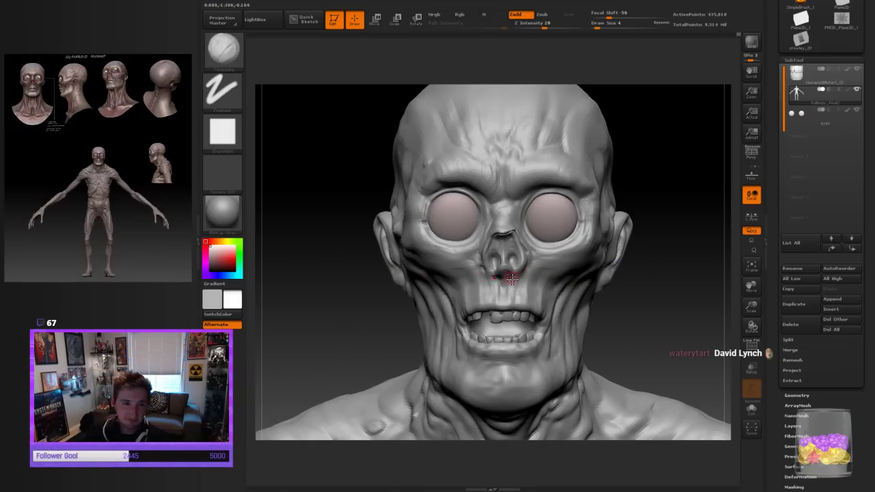
Adjust the base of the nose around the nostrils with the Move Topological brush at draw size 10
{"action": "key", "text": "b"}
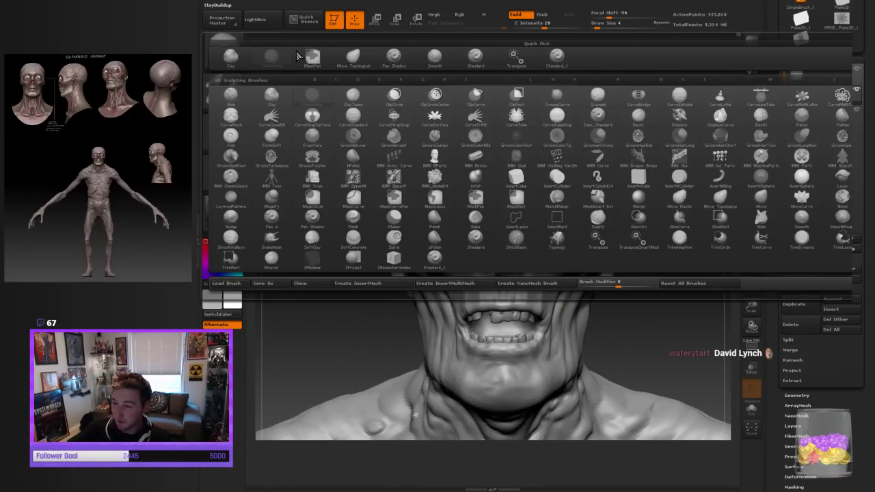
{"action": "left_click", "coordinate": [356, 60]}
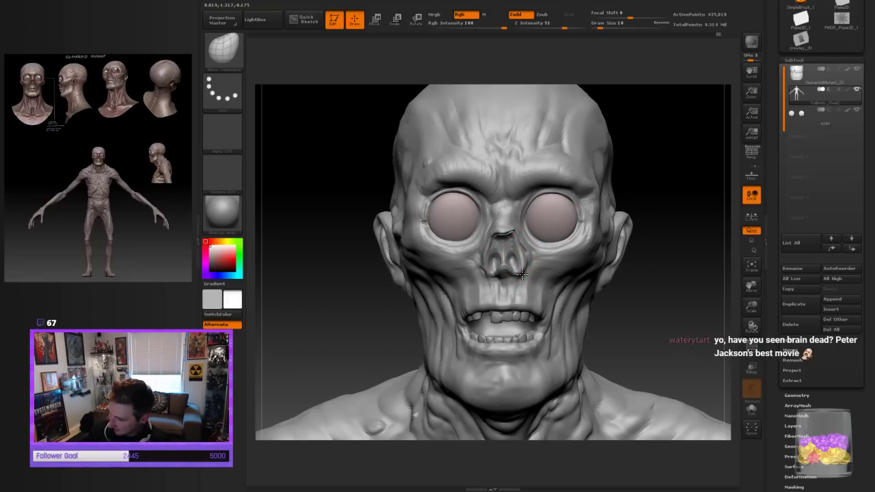
{"action": "left_click_drag", "start_coordinate": [652, 297], "coordinate": [649, 302]}
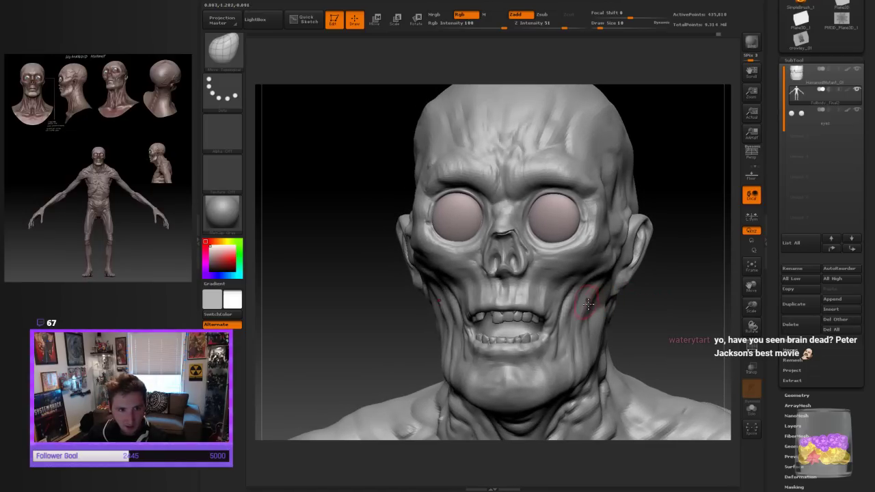
Carve fine creases beside the mouth corners and into the cheek folds with the Dam_Standard brush at draw size 6
{"action": "key", "text": "b"}
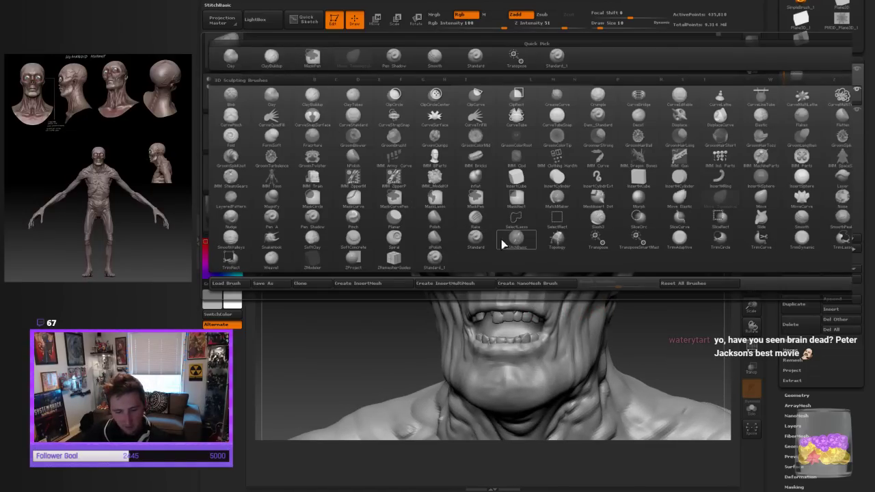
{"action": "key", "text": "d"}
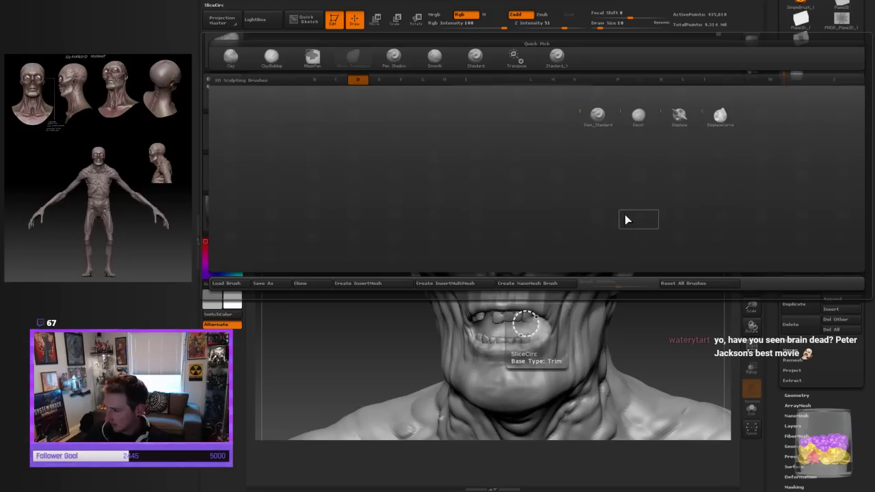
{"action": "left_click", "coordinate": [597, 115]}
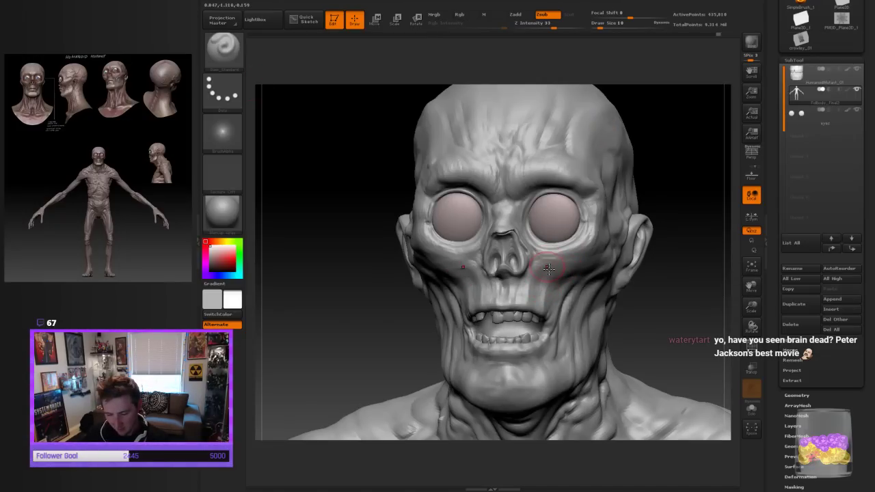
{"action": "key", "text": "["}
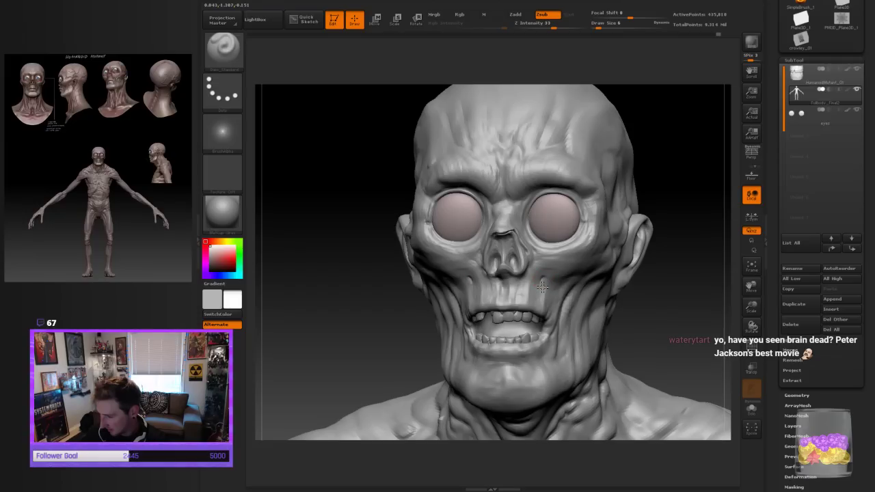
{"action": "mouse_move", "coordinate": [542, 287]}
{"action": "left_mouse_down"}
{"action": "mouse_move", "coordinate": [546, 275]}
{"action": "mouse_move", "coordinate": [543, 283]}
{"action": "mouse_move", "coordinate": [536, 276]}
{"action": "mouse_move", "coordinate": [565, 276]}
{"action": "left_mouse_up"}
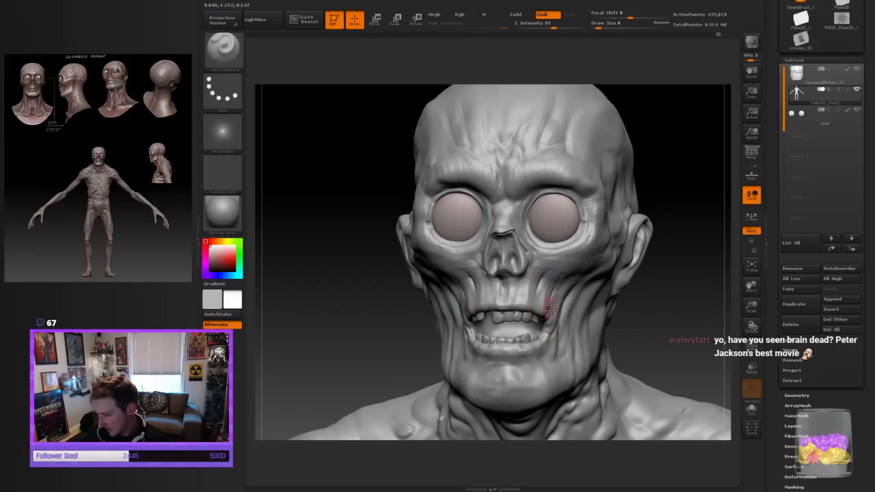
{"action": "left_click_drag", "start_coordinate": [643, 306], "coordinate": [602, 298]}
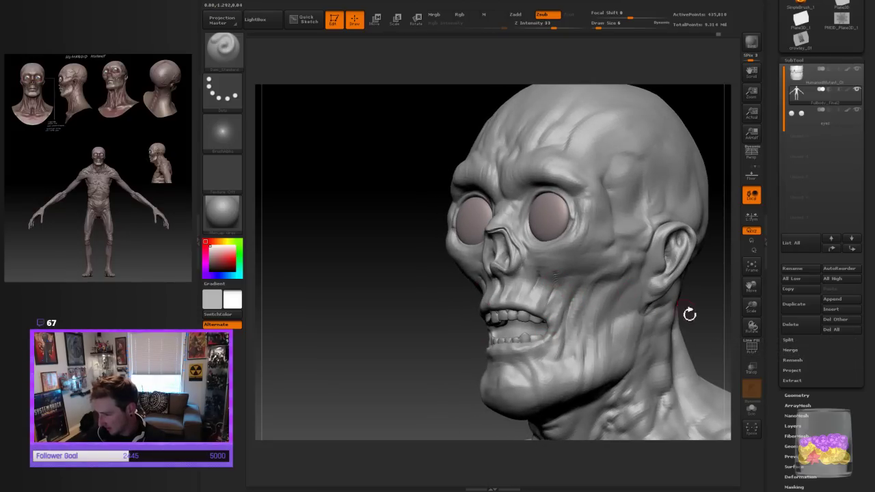
{"action": "right_click_drag", "start_coordinate": [689, 313], "coordinate": [714, 316]}
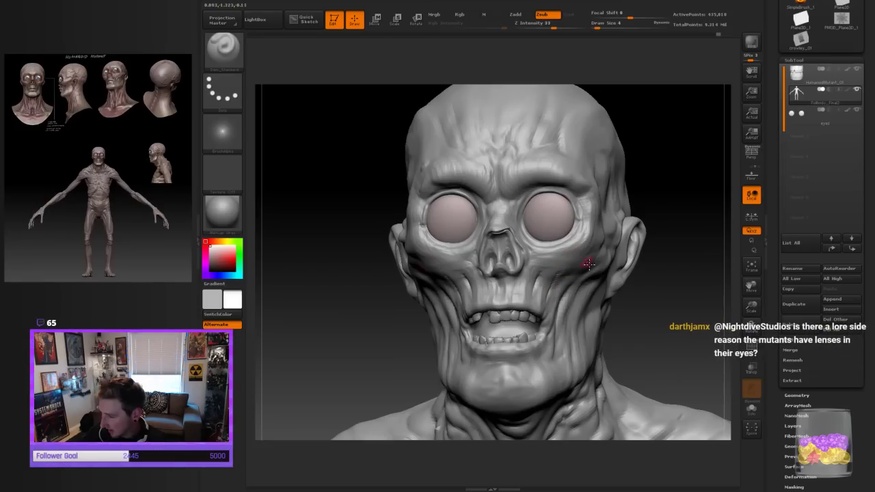
Add small clay strokes around the mouth and cheek folds with the ClayBuildup brush at draw size 4
{"action": "key", "text": "ctrl"}
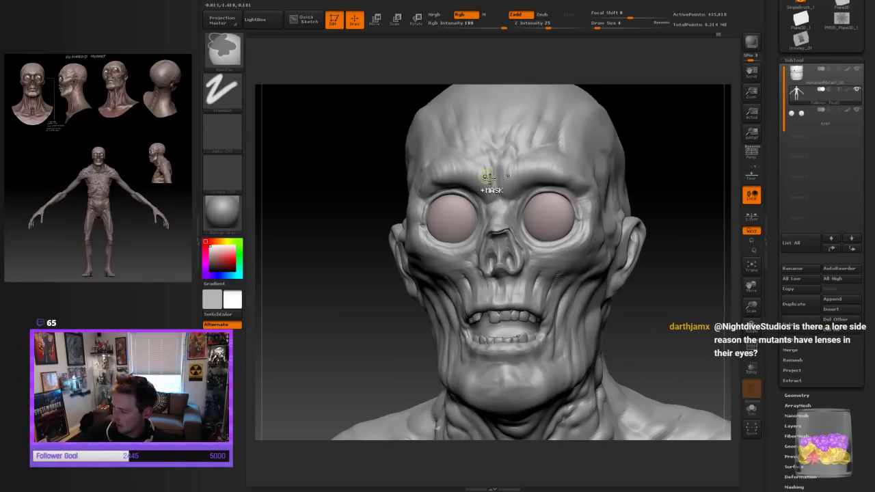
{"action": "key", "text": "alt"}
{"action": "left_click", "coordinate": [232, 55]}
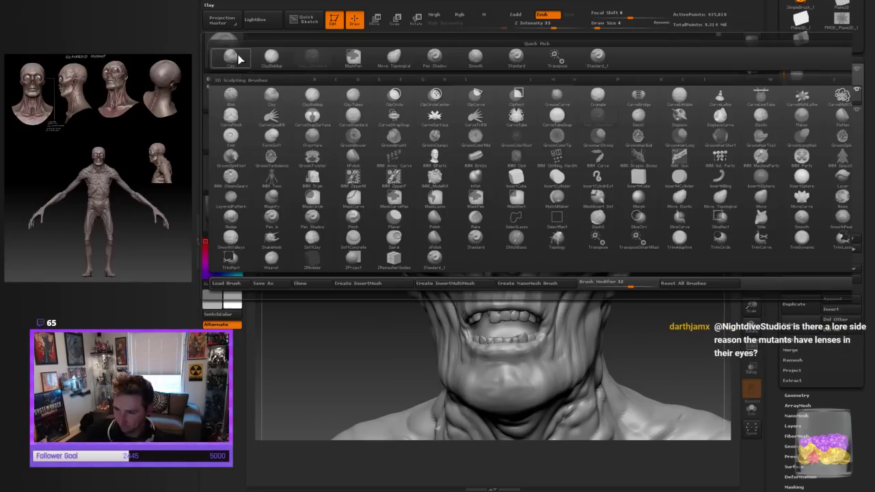
{"action": "left_click", "coordinate": [272, 63]}
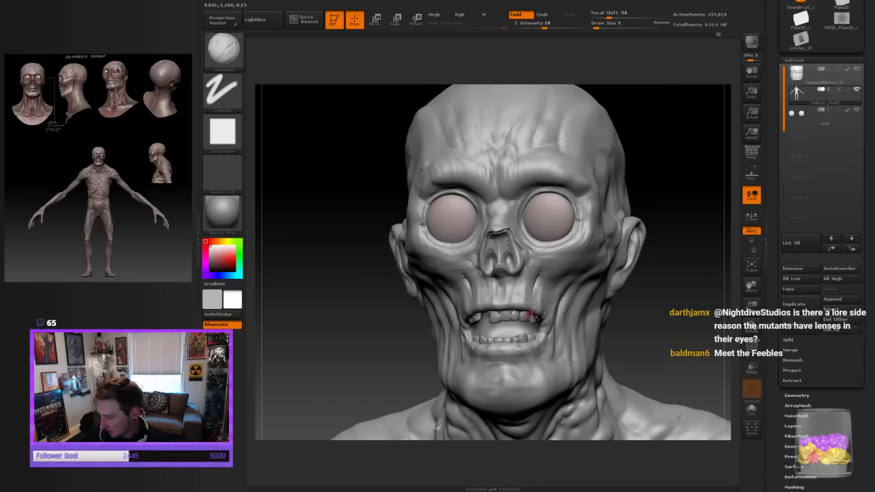
{"action": "key", "text": "]"}
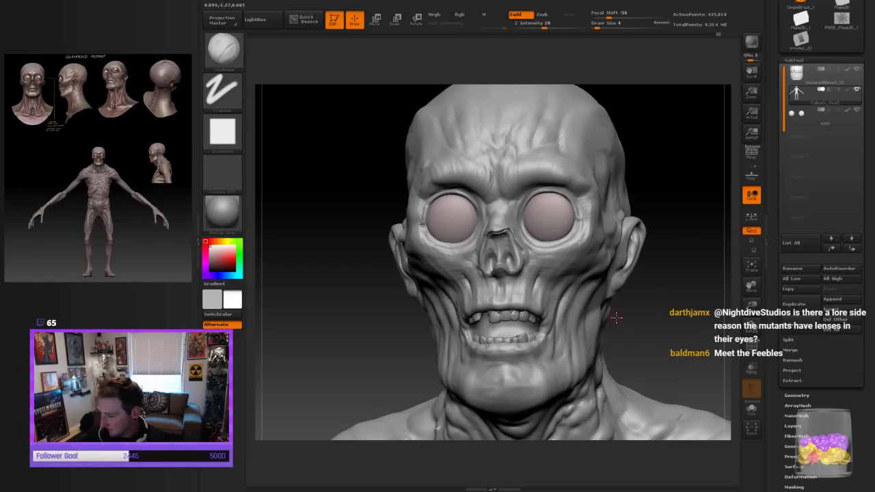
{"action": "left_click_drag", "start_coordinate": [615, 317], "coordinate": [587, 302]}
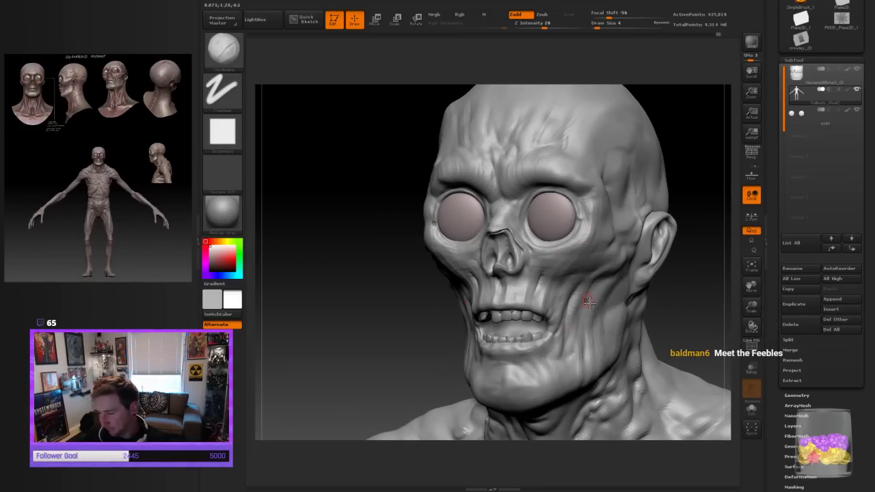
Build up the cheeks below the eyes and beside the upper lip with the ClayBuildup brush at draw size 6
{"action": "left_click_drag", "start_coordinate": [677, 306], "coordinate": [654, 281]}
{"action": "key", "text": "]"}
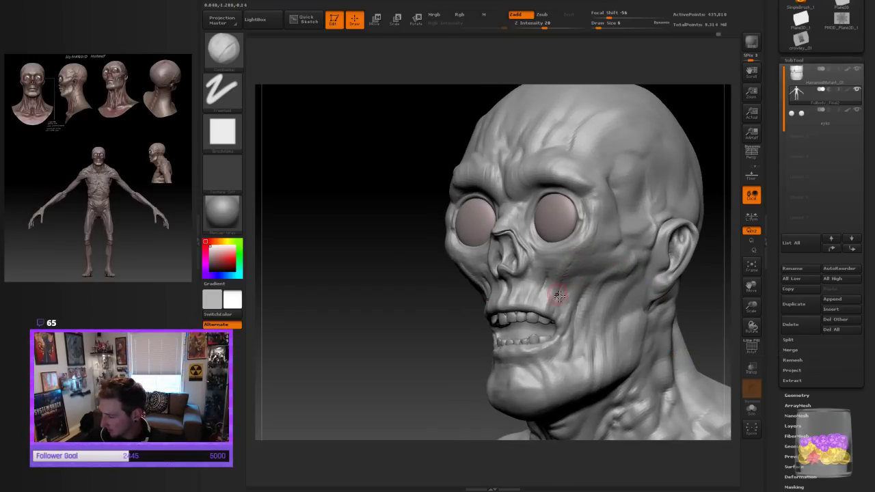
{"action": "mouse_move", "coordinate": [432, 392]}
{"action": "right_mouse_down"}
{"action": "mouse_move", "coordinate": [687, 291]}
{"action": "mouse_move", "coordinate": [577, 294]}
{"action": "right_mouse_up"}
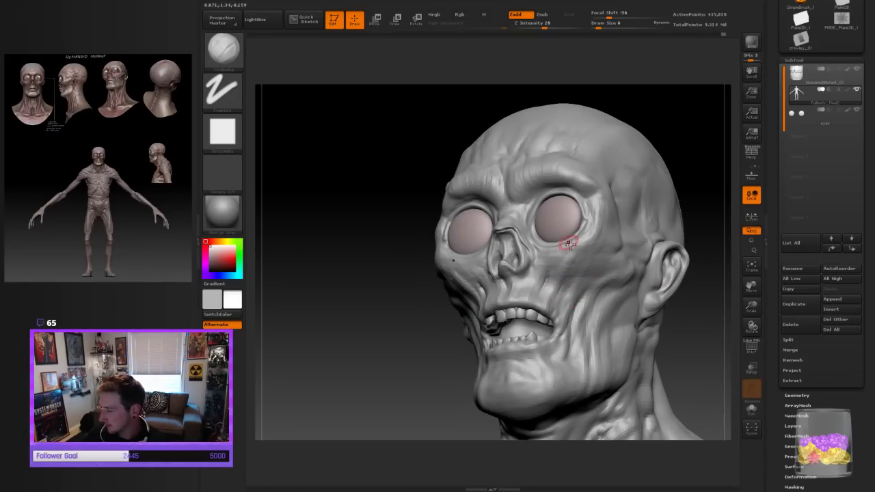
{"action": "mouse_move", "coordinate": [418, 392]}
{"action": "right_mouse_down"}
{"action": "mouse_move", "coordinate": [581, 309]}
{"action": "mouse_move", "coordinate": [566, 292]}
{"action": "right_mouse_up"}
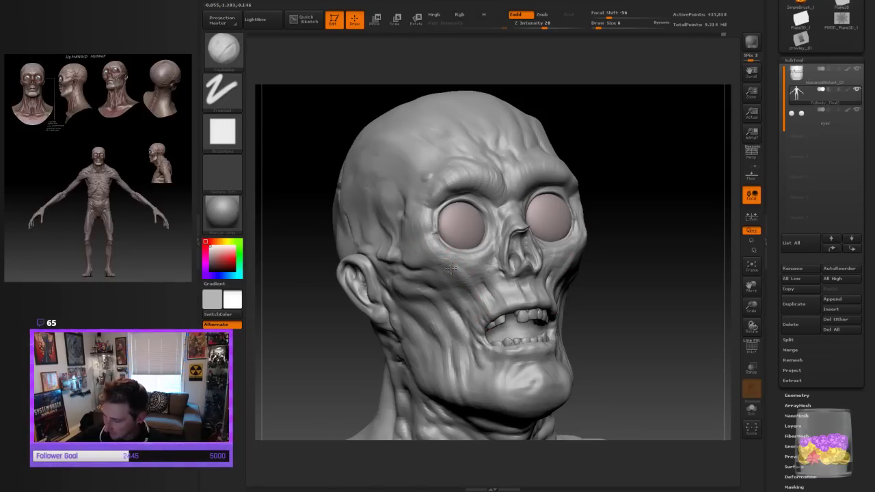
{"action": "left_click_drag", "start_coordinate": [643, 294], "coordinate": [642, 316]}
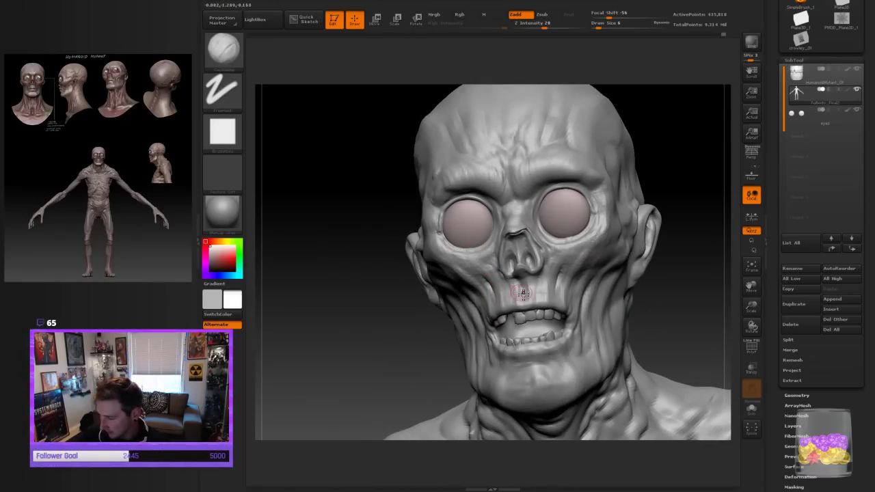
{"action": "left_click_drag", "start_coordinate": [678, 286], "coordinate": [669, 295]}
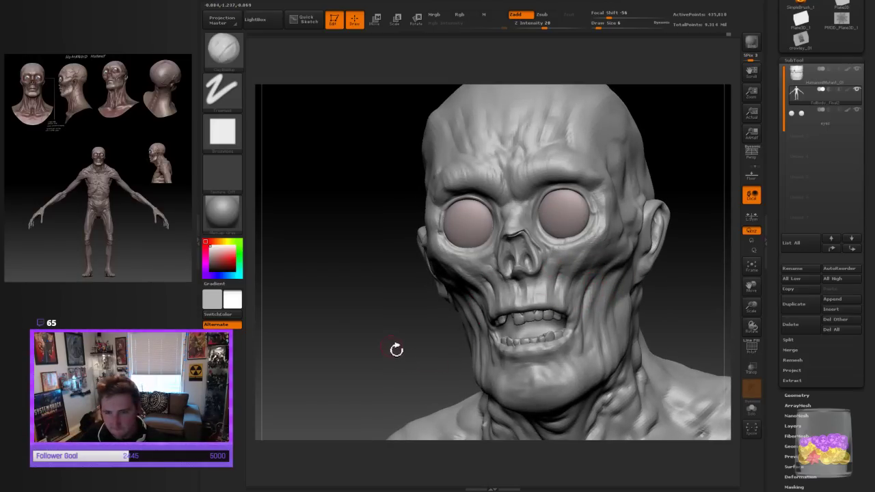
Examine the mouth, cheeks and jaw of the head from the front and in three-quarter view
{"action": "left_click_drag", "start_coordinate": [396, 349], "coordinate": [449, 340], "text": "shift"}
{"action": "left_click_drag", "start_coordinate": [658, 316], "coordinate": [611, 274], "text": "alt"}
{"action": "left_click_drag", "start_coordinate": [676, 277], "coordinate": [633, 282]}
{"action": "right_click_drag", "start_coordinate": [633, 282], "coordinate": [629, 273]}
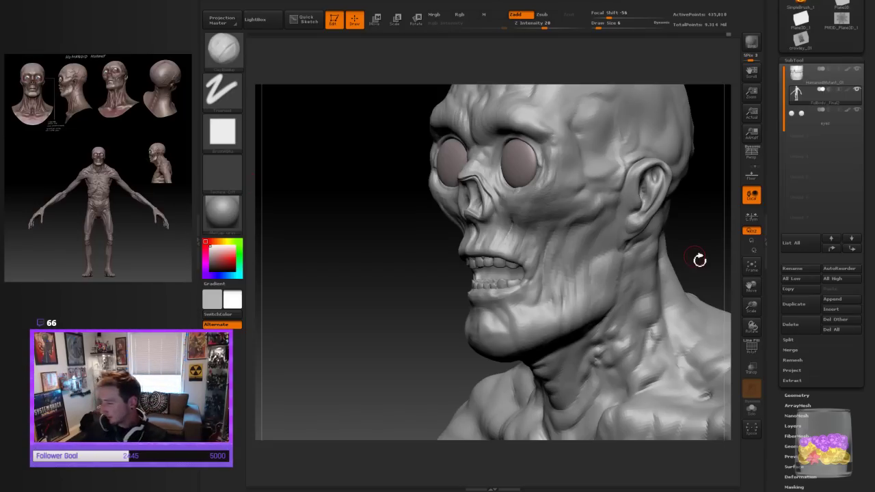
{"action": "mouse_move", "coordinate": [699, 255]}
{"action": "left_mouse_down"}
{"action": "mouse_move", "coordinate": [691, 259]}
{"action": "mouse_move", "coordinate": [699, 271]}
{"action": "mouse_move", "coordinate": [667, 269]}
{"action": "mouse_move", "coordinate": [701, 305]}
{"action": "mouse_move", "coordinate": [635, 308]}
{"action": "mouse_move", "coordinate": [638, 361]}
{"action": "left_mouse_up"}
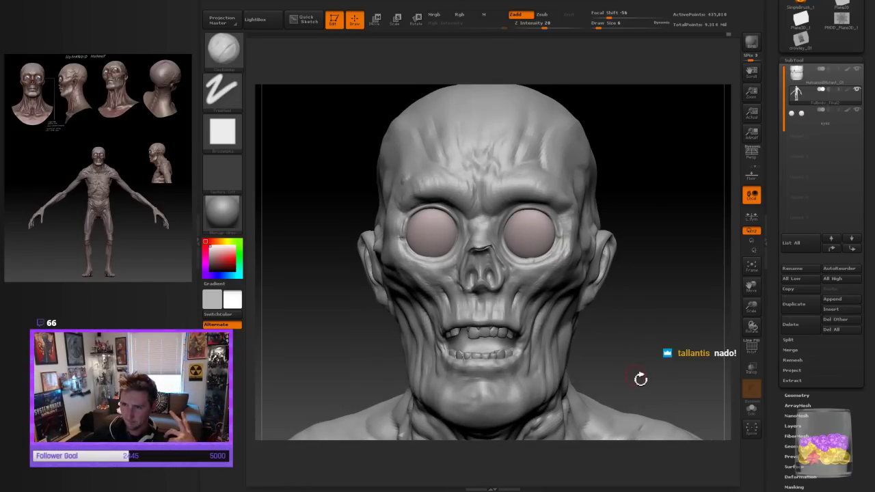
{"action": "left_click_drag", "start_coordinate": [639, 379], "coordinate": [641, 384]}
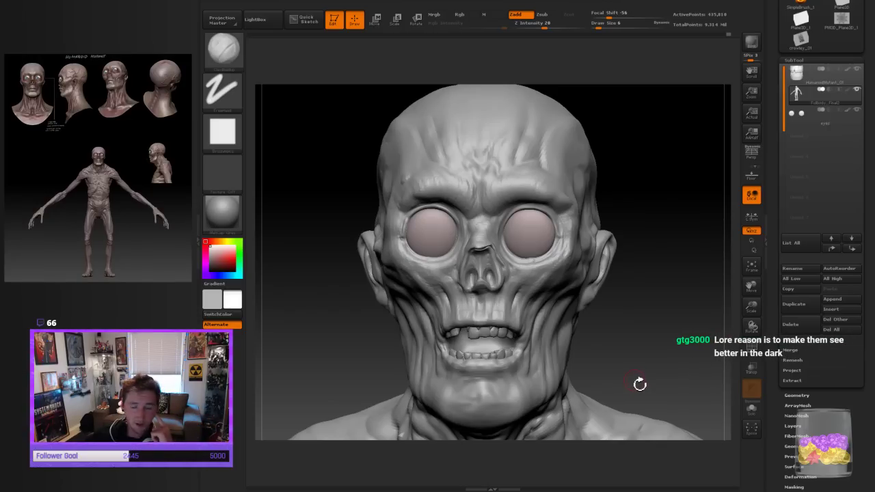
{"action": "mouse_move", "coordinate": [660, 321]}
{"action": "left_mouse_down"}
{"action": "mouse_move", "coordinate": [683, 321]}
{"action": "mouse_move", "coordinate": [652, 360]}
{"action": "mouse_move", "coordinate": [662, 331]}
{"action": "left_mouse_up"}
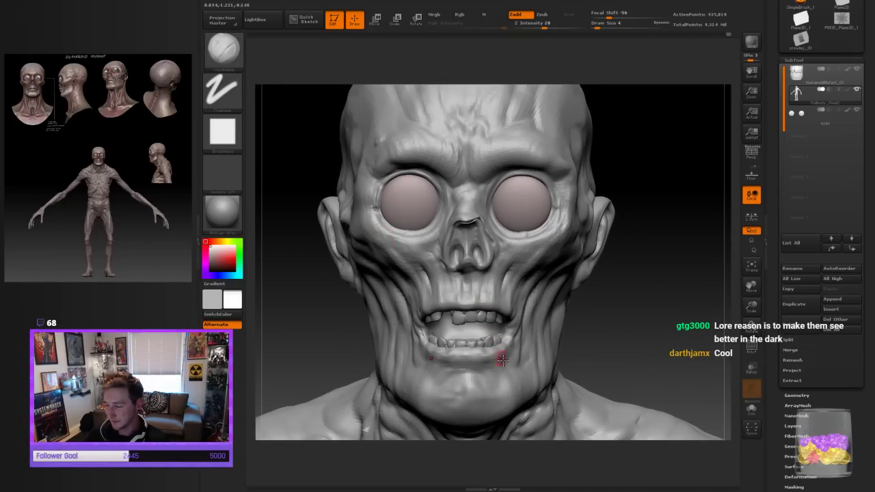
{"action": "left_click_drag", "start_coordinate": [657, 344], "coordinate": [624, 313]}
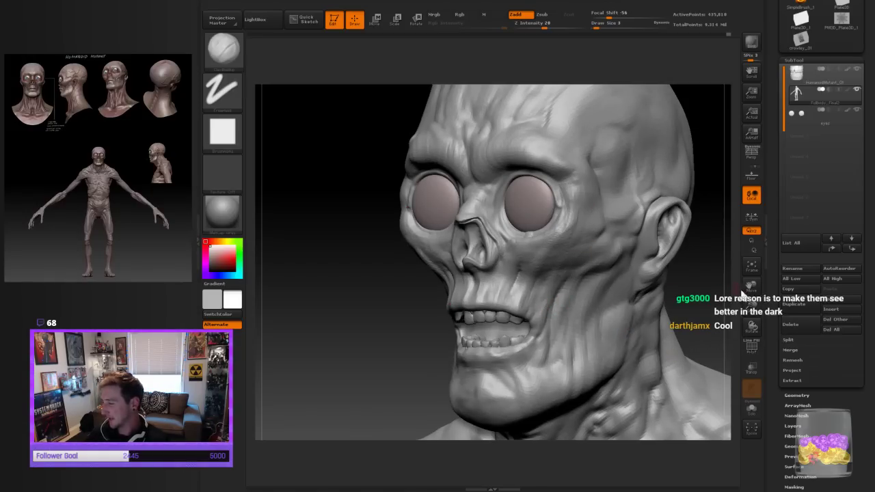
{"action": "left_click_drag", "start_coordinate": [744, 298], "coordinate": [660, 283]}
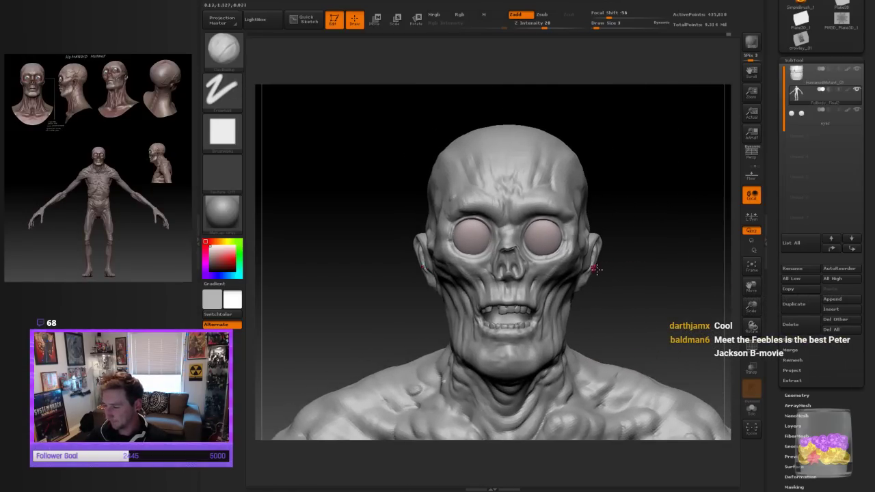
Build up the cheekbones under the eyes and the brow ridges with the ClayBuildup brush at draw size 7
{"action": "mouse_move", "coordinate": [763, 308]}
{"action": "left_mouse_down"}
{"action": "mouse_move", "coordinate": [649, 329]}
{"action": "mouse_move", "coordinate": [673, 324]}
{"action": "left_mouse_up"}
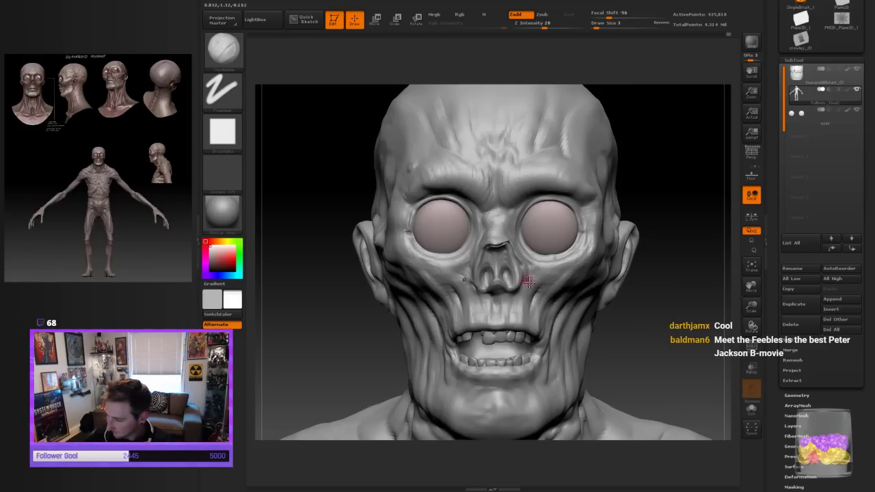
{"action": "left_click_drag", "start_coordinate": [636, 322], "coordinate": [640, 330]}
{"action": "key", "text": "bracketright"}
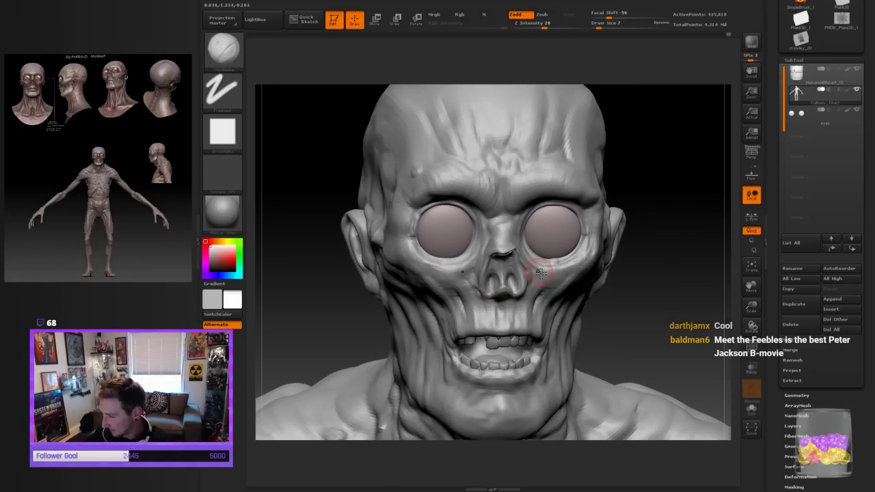
{"action": "left_click_drag", "start_coordinate": [544, 272], "coordinate": [572, 274]}
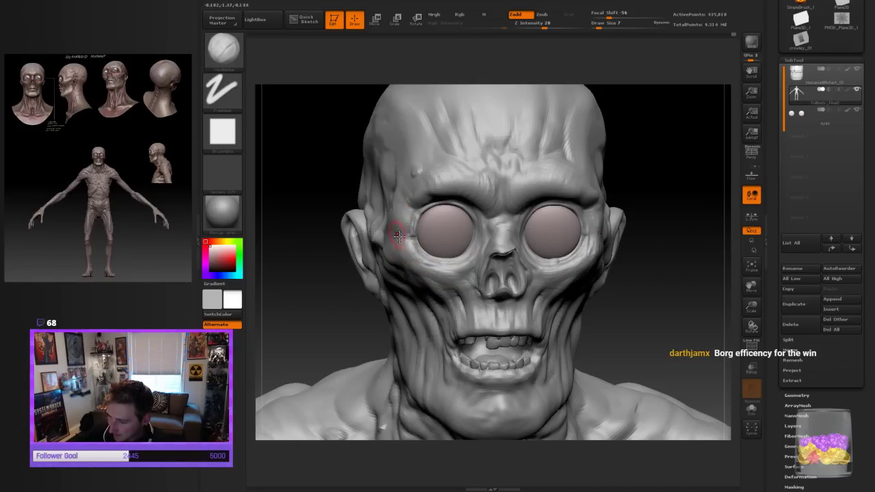
{"action": "mouse_move", "coordinate": [688, 311]}
{"action": "left_mouse_down", "text": "shift"}
{"action": "mouse_move", "coordinate": [662, 307]}
{"action": "mouse_move", "coordinate": [683, 312]}
{"action": "left_mouse_up", "text": "shift"}
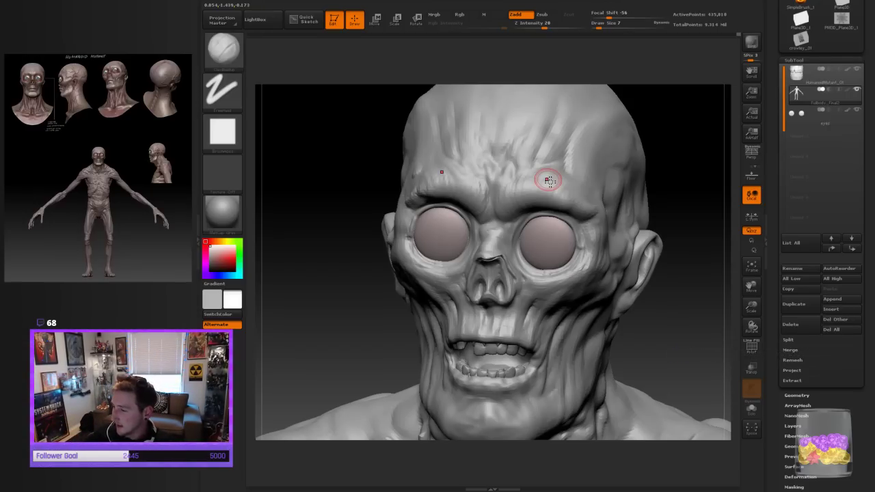
{"action": "left_click_drag", "start_coordinate": [652, 219], "coordinate": [674, 307]}
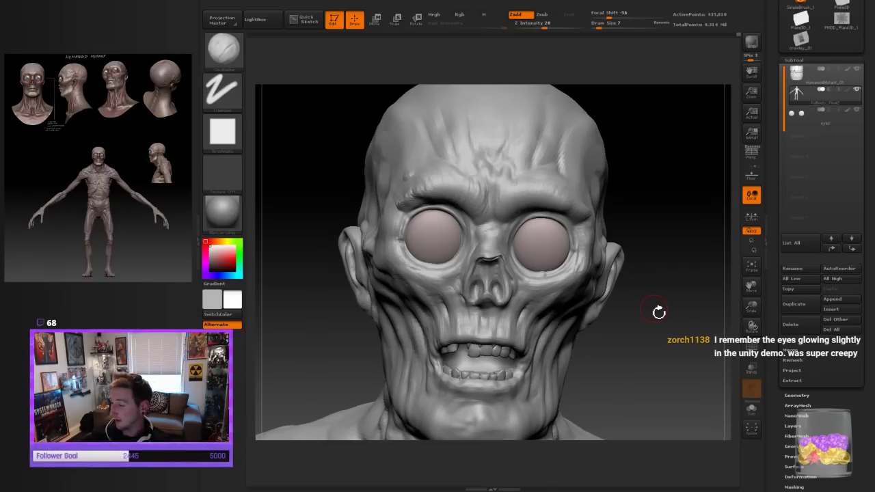
Examine the proportions of the head, neck and shoulders from the front, three-quarter and side views
{"action": "left_click_drag", "start_coordinate": [659, 311], "coordinate": [666, 338]}
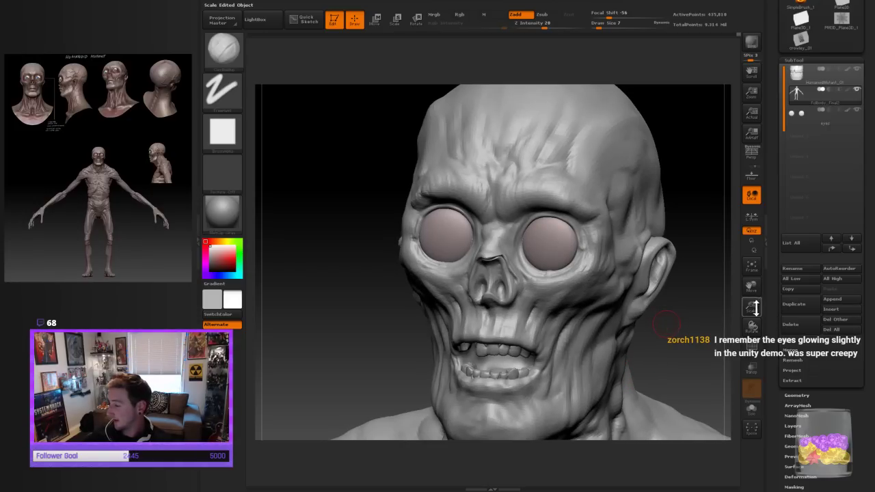
{"action": "left_click_drag", "start_coordinate": [754, 305], "coordinate": [754, 295]}
{"action": "mouse_move", "coordinate": [673, 327]}
{"action": "left_mouse_down"}
{"action": "mouse_move", "coordinate": [697, 318]}
{"action": "mouse_move", "coordinate": [644, 328]}
{"action": "mouse_move", "coordinate": [641, 343]}
{"action": "mouse_move", "coordinate": [627, 329]}
{"action": "left_mouse_up"}
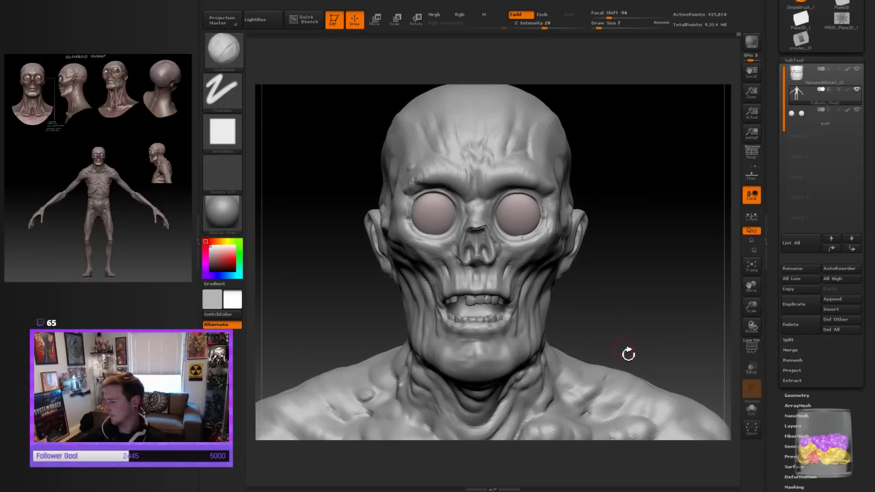
{"action": "mouse_move", "coordinate": [752, 307]}
{"action": "left_mouse_down"}
{"action": "mouse_move", "coordinate": [695, 323]}
{"action": "mouse_move", "coordinate": [661, 287]}
{"action": "left_mouse_up"}
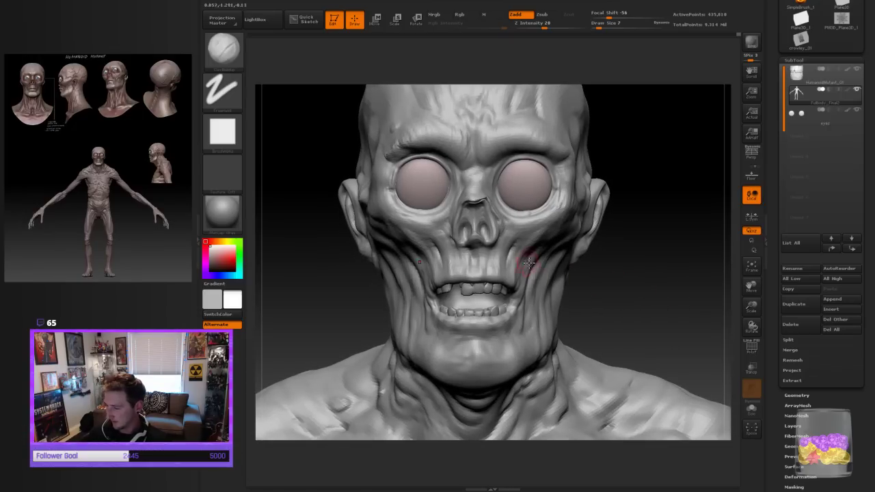
{"action": "left_click", "coordinate": [223, 50]}
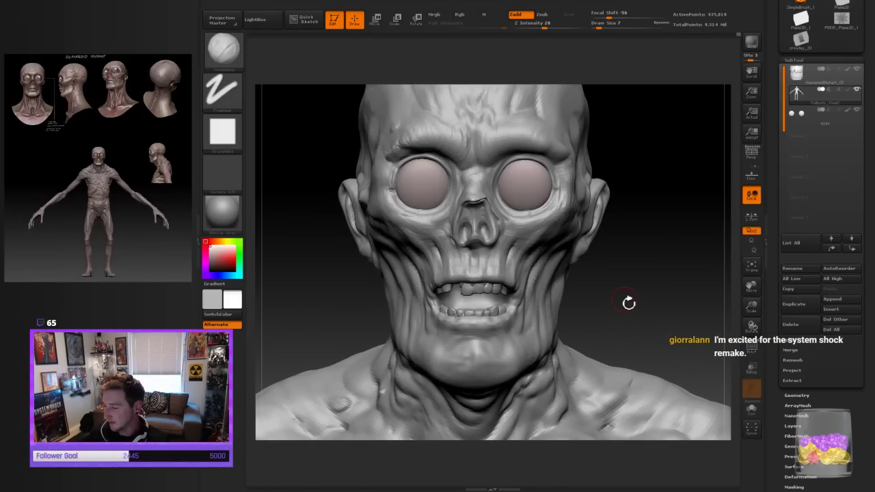
{"action": "left_click_drag", "start_coordinate": [672, 296], "coordinate": [617, 282]}
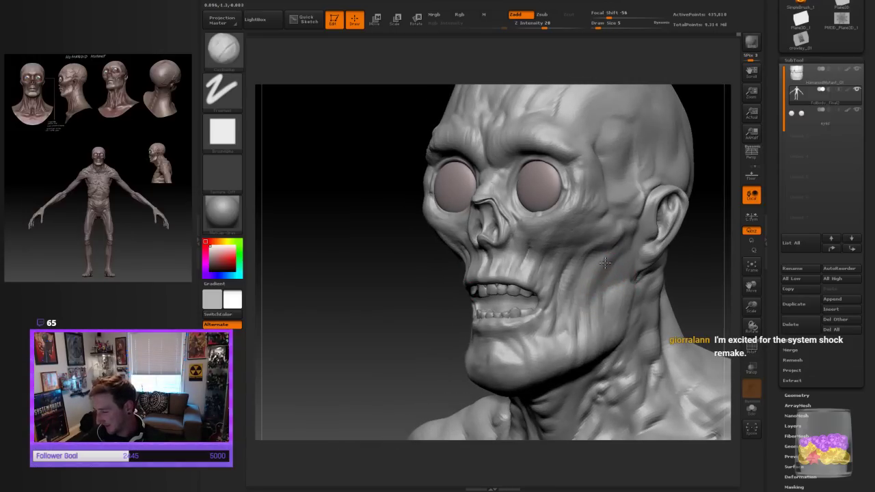
{"action": "left_click_drag", "start_coordinate": [691, 301], "coordinate": [726, 270]}
{"action": "left_click", "coordinate": [750, 266]}
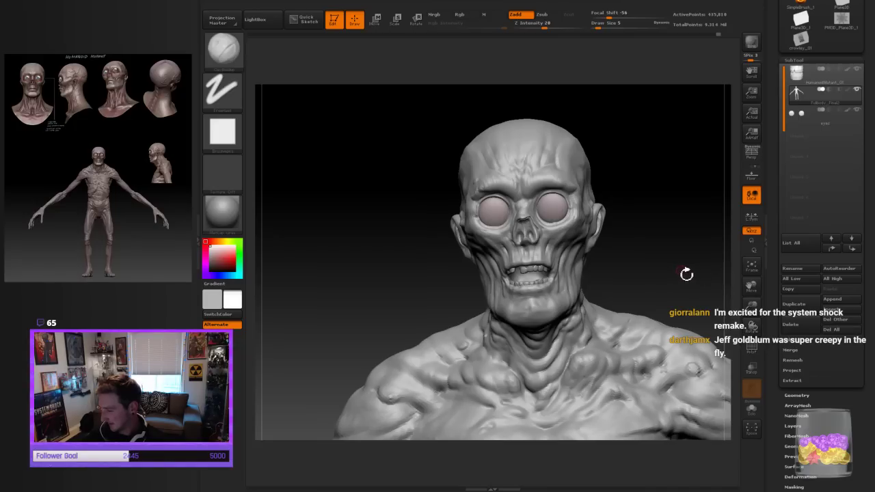
{"action": "mouse_move", "coordinate": [688, 275]}
{"action": "right_mouse_down"}
{"action": "mouse_move", "coordinate": [641, 269]}
{"action": "mouse_move", "coordinate": [564, 287]}
{"action": "mouse_move", "coordinate": [651, 262]}
{"action": "right_mouse_up"}
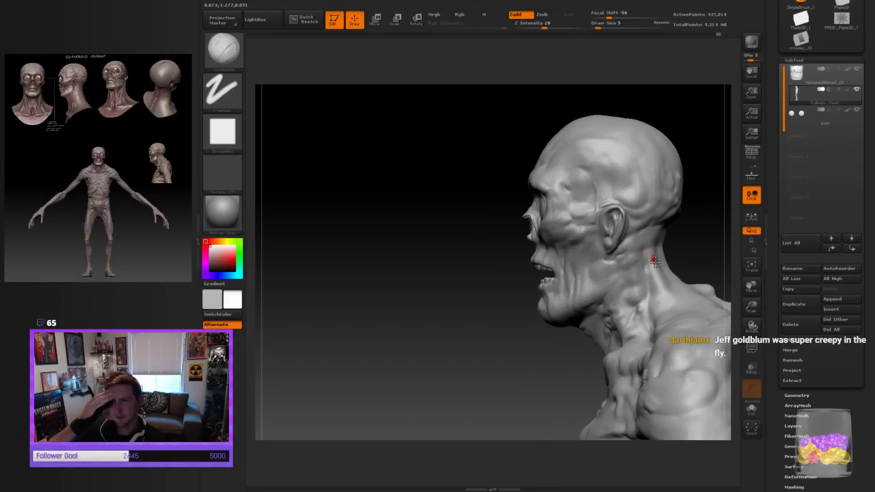
Examine the face and jaw from the side, front and three-quarter views with the ClayBuildup brush ready
{"action": "left_click_drag", "start_coordinate": [422, 392], "coordinate": [515, 334]}
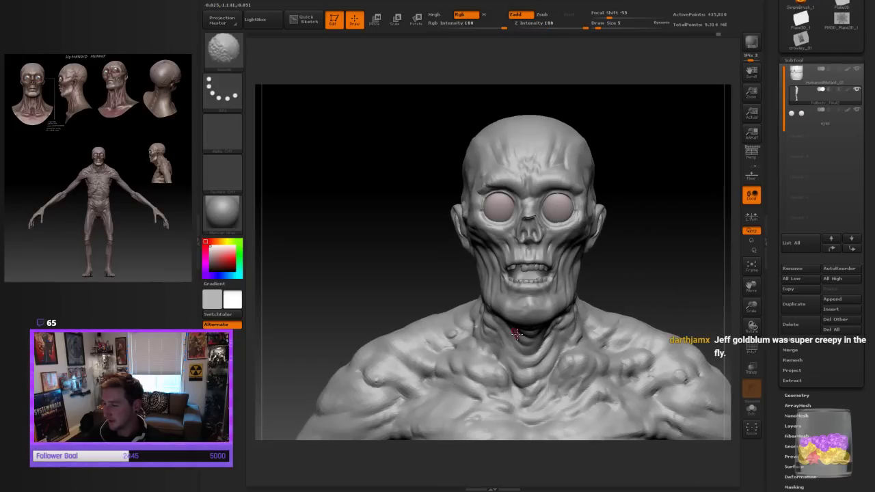
{"action": "left_click_drag", "start_coordinate": [756, 304], "coordinate": [739, 311]}
{"action": "left_click_drag", "start_coordinate": [640, 236], "coordinate": [642, 283], "text": "alt"}
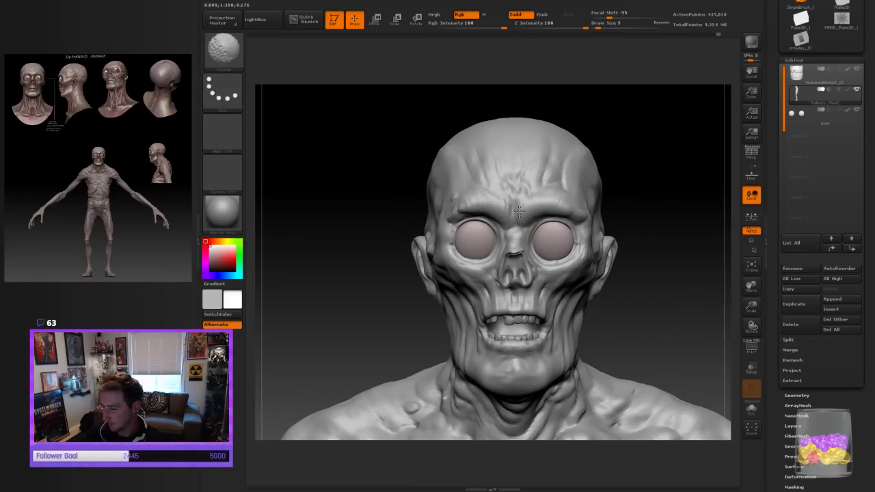
{"action": "key", "text": "b"}
{"action": "key", "text": "c"}
{"action": "key", "text": "b"}
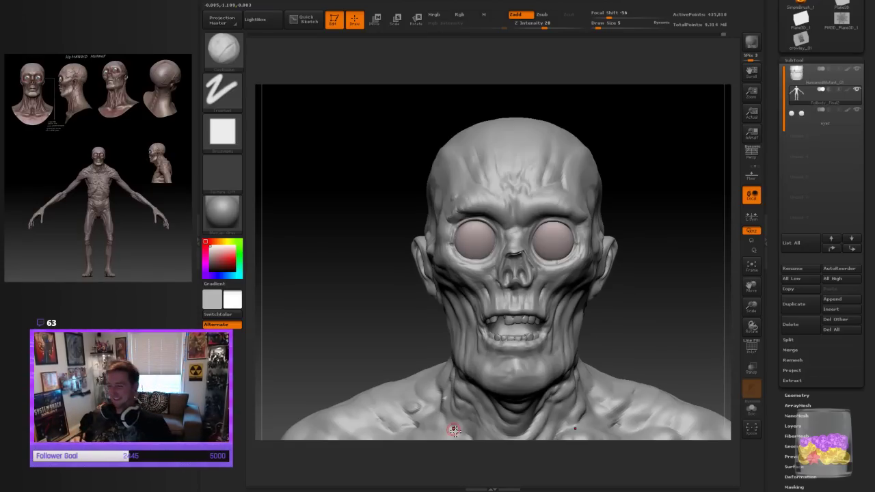
{"action": "left_click_drag", "start_coordinate": [650, 229], "coordinate": [672, 231]}
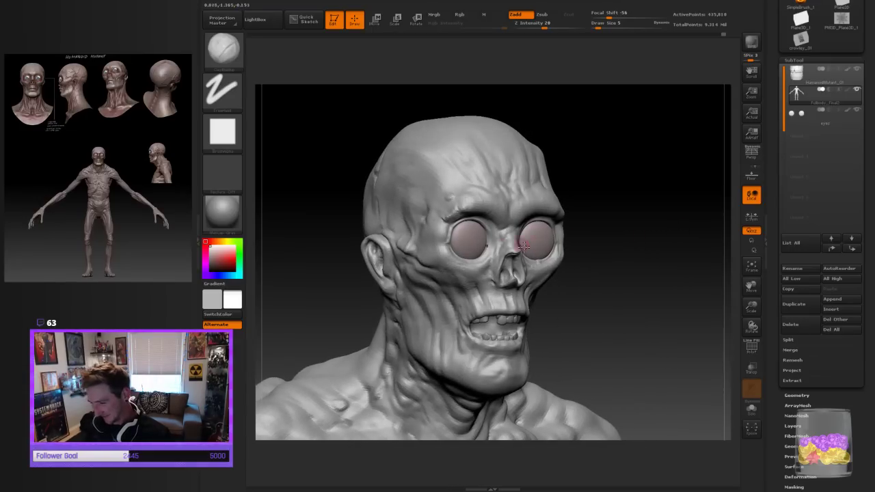
{"action": "mouse_move", "coordinate": [660, 333]}
{"action": "left_mouse_down"}
{"action": "mouse_move", "coordinate": [638, 328]}
{"action": "mouse_move", "coordinate": [660, 323]}
{"action": "left_mouse_up"}
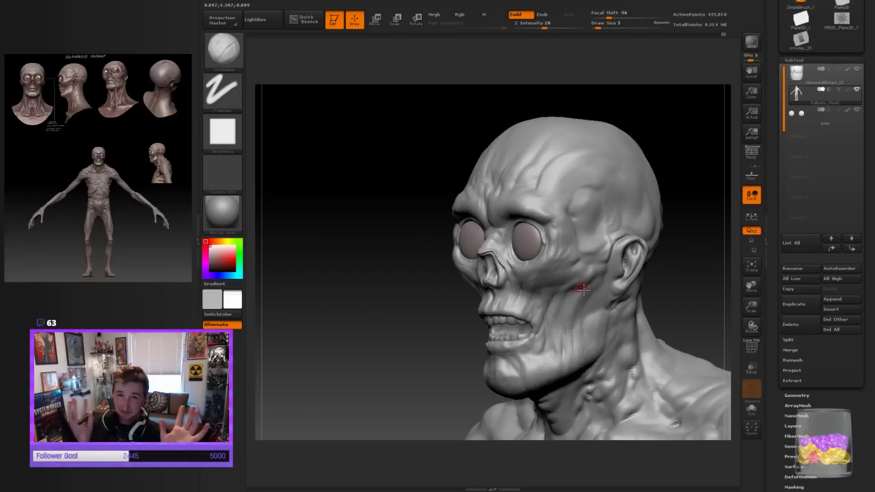
{"action": "mouse_move", "coordinate": [696, 317]}
{"action": "left_mouse_down"}
{"action": "mouse_move", "coordinate": [679, 316]}
{"action": "mouse_move", "coordinate": [709, 307]}
{"action": "mouse_move", "coordinate": [677, 324]}
{"action": "left_mouse_up"}
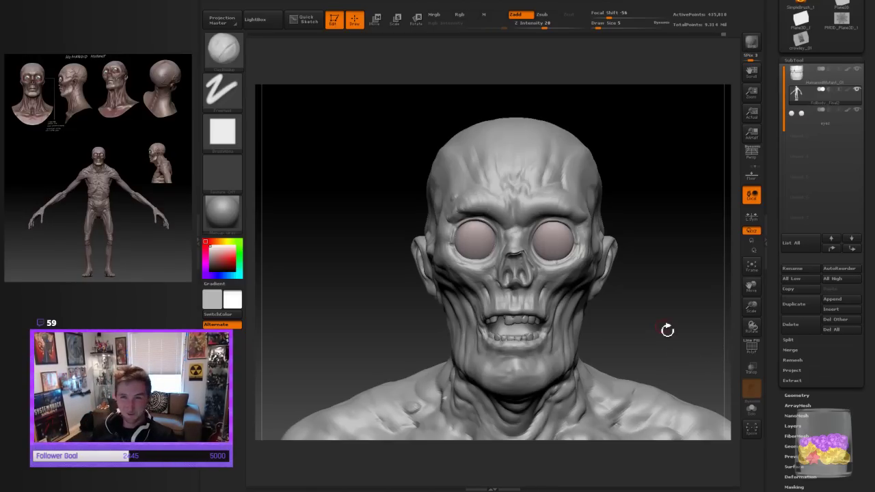
{"action": "mouse_move", "coordinate": [656, 332]}
{"action": "left_mouse_down"}
{"action": "mouse_move", "coordinate": [722, 336]}
{"action": "mouse_move", "coordinate": [688, 333]}
{"action": "left_mouse_up"}
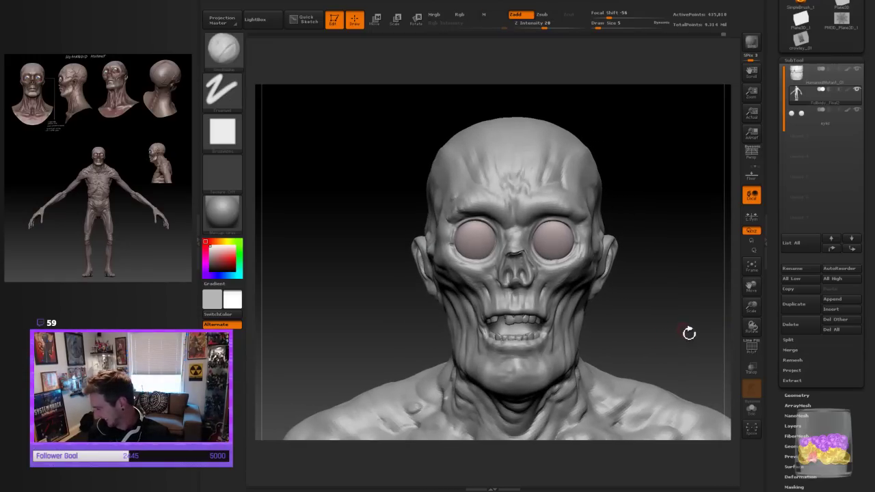
{"action": "left_click_drag", "start_coordinate": [751, 308], "coordinate": [748, 314]}
{"action": "left_click_drag", "start_coordinate": [688, 333], "coordinate": [641, 279], "text": "alt"}
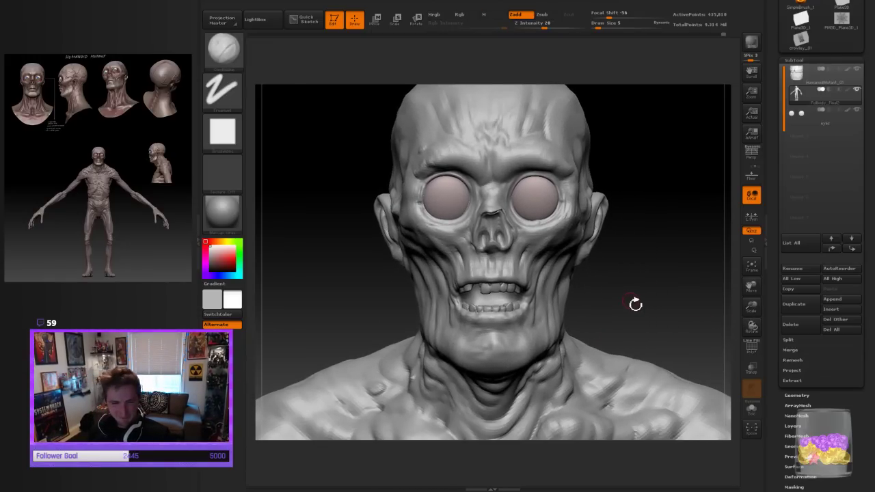
{"action": "left_click_drag", "start_coordinate": [615, 307], "coordinate": [619, 323]}
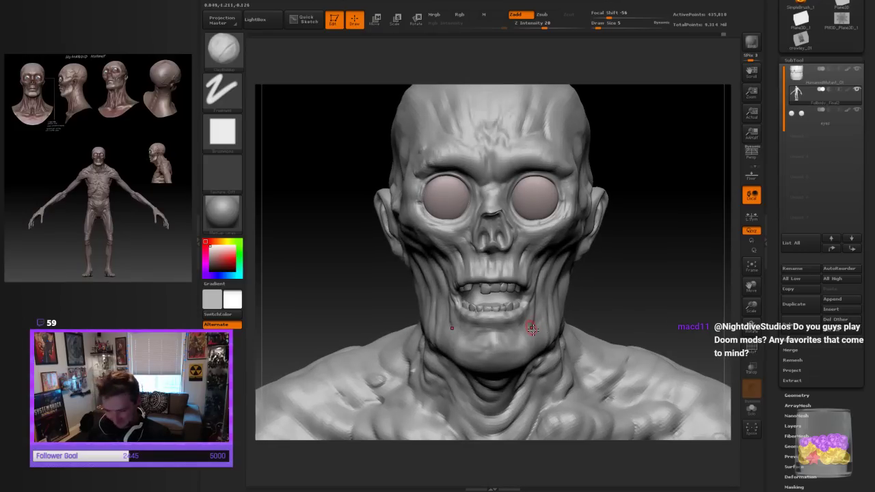
Refine the chin and lower jaw from the front and below with the ClayBuildup brush at draw size 7
{"action": "key", "text": "bracketright"}
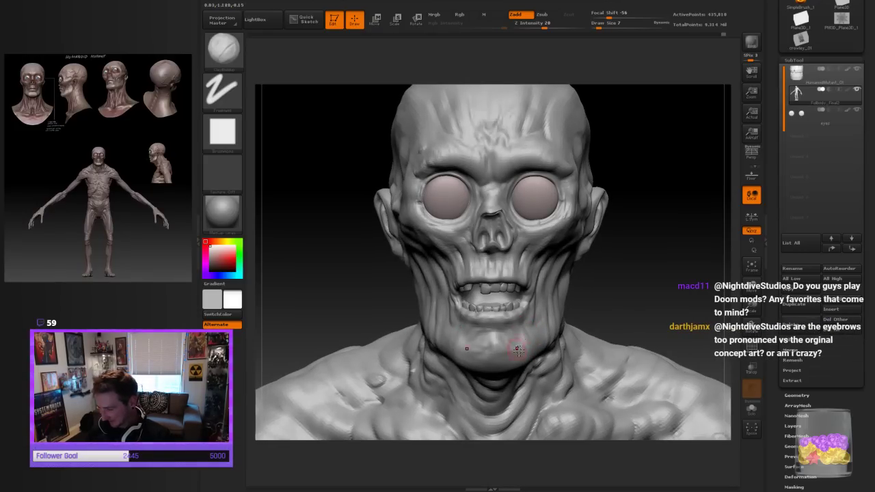
{"action": "left_click_drag", "start_coordinate": [631, 293], "coordinate": [530, 345]}
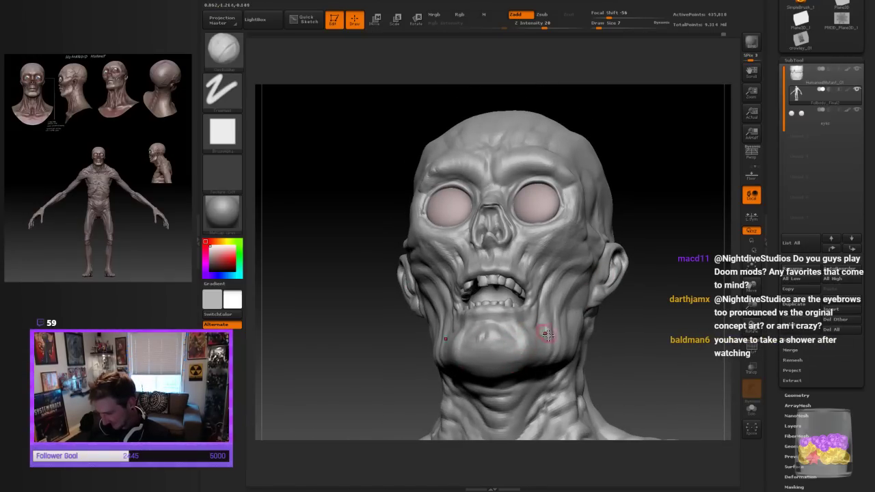
{"action": "left_click_drag", "start_coordinate": [608, 328], "coordinate": [638, 366]}
{"action": "key", "text": "shift"}
{"action": "mouse_move", "coordinate": [589, 324]}
{"action": "left_mouse_down"}
{"action": "mouse_move", "coordinate": [631, 328]}
{"action": "mouse_move", "coordinate": [611, 315]}
{"action": "mouse_move", "coordinate": [657, 324]}
{"action": "left_mouse_up"}
{"action": "key", "text": "shift"}
{"action": "mouse_move", "coordinate": [754, 312]}
{"action": "left_mouse_down"}
{"action": "mouse_move", "coordinate": [611, 358]}
{"action": "mouse_move", "coordinate": [595, 353]}
{"action": "mouse_move", "coordinate": [627, 345]}
{"action": "left_mouse_up"}
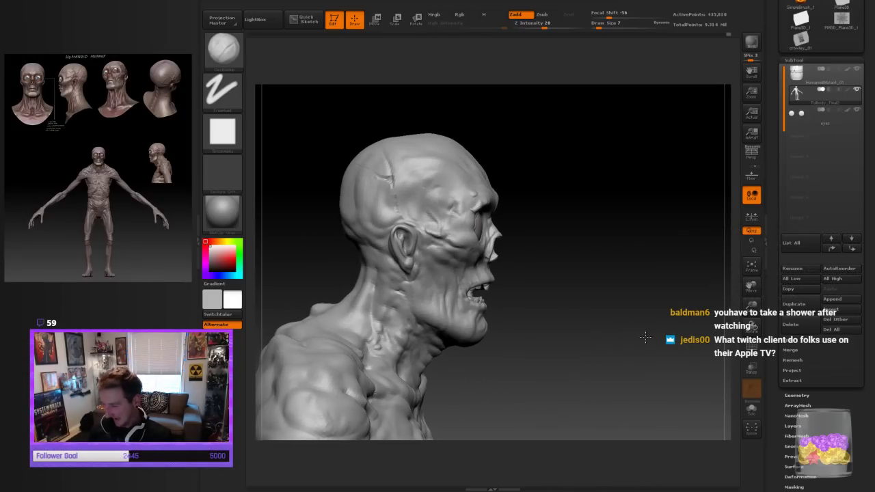
Build up the sides of the neck with the ClayBuildup brush at draw size 9 and smooth the forms down to the collarbones
{"action": "left_click_drag", "start_coordinate": [645, 337], "coordinate": [640, 336]}
{"action": "left_click_drag", "start_coordinate": [751, 308], "coordinate": [728, 323]}
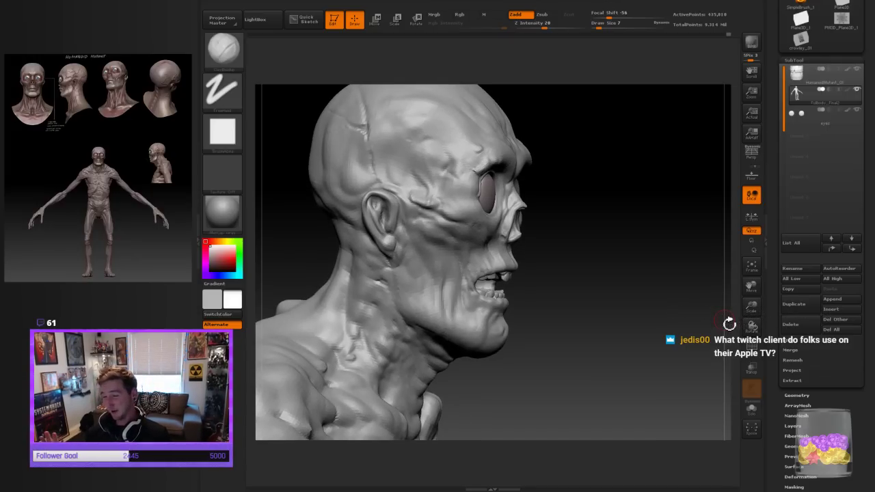
{"action": "mouse_move", "coordinate": [640, 343]}
{"action": "left_mouse_down"}
{"action": "mouse_move", "coordinate": [664, 343]}
{"action": "mouse_move", "coordinate": [635, 347]}
{"action": "mouse_move", "coordinate": [660, 365]}
{"action": "mouse_move", "coordinate": [636, 356]}
{"action": "mouse_move", "coordinate": [646, 354]}
{"action": "left_mouse_up"}
{"action": "left_click_drag", "start_coordinate": [745, 315], "coordinate": [652, 253]}
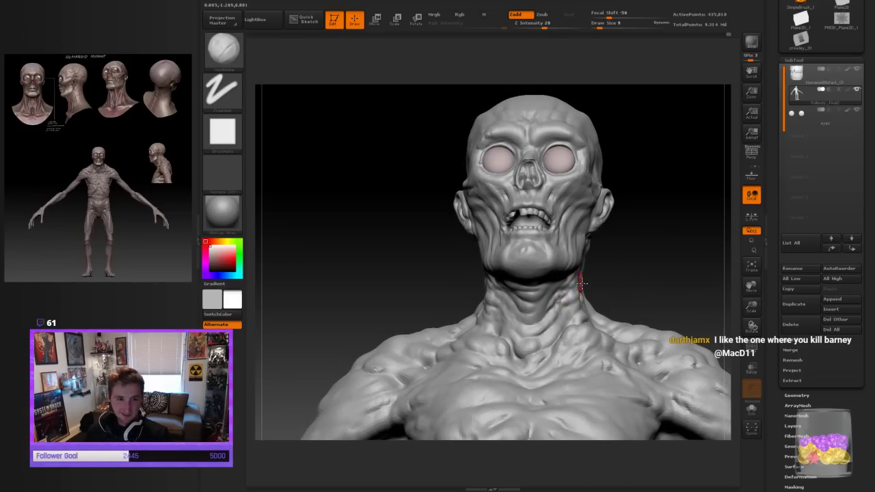
{"action": "left_click_drag", "start_coordinate": [632, 262], "coordinate": [632, 242]}
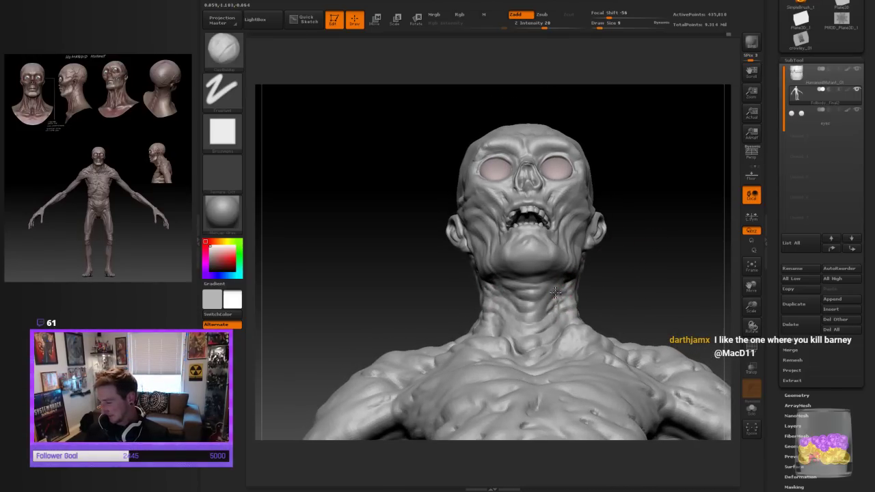
{"action": "left_click_drag", "start_coordinate": [628, 278], "coordinate": [554, 319]}
{"action": "left_click_drag", "start_coordinate": [571, 286], "coordinate": [553, 347], "text": "shift"}
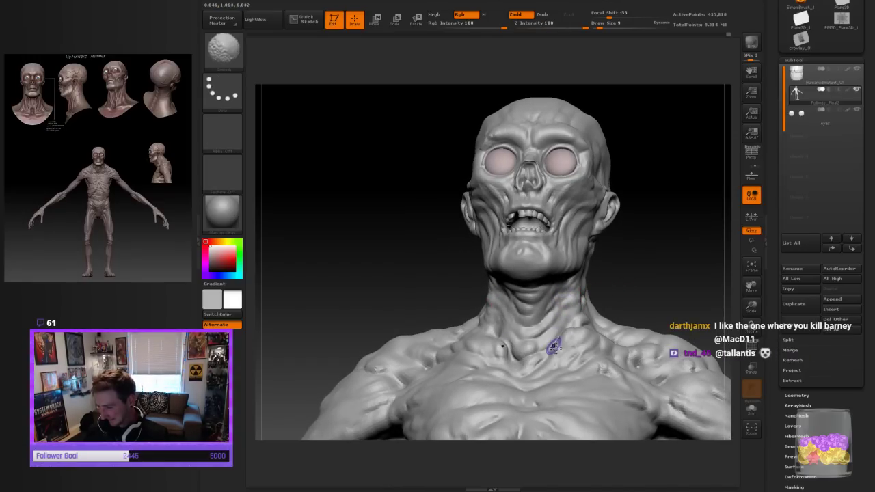
{"action": "left_click_drag", "start_coordinate": [629, 283], "coordinate": [654, 264]}
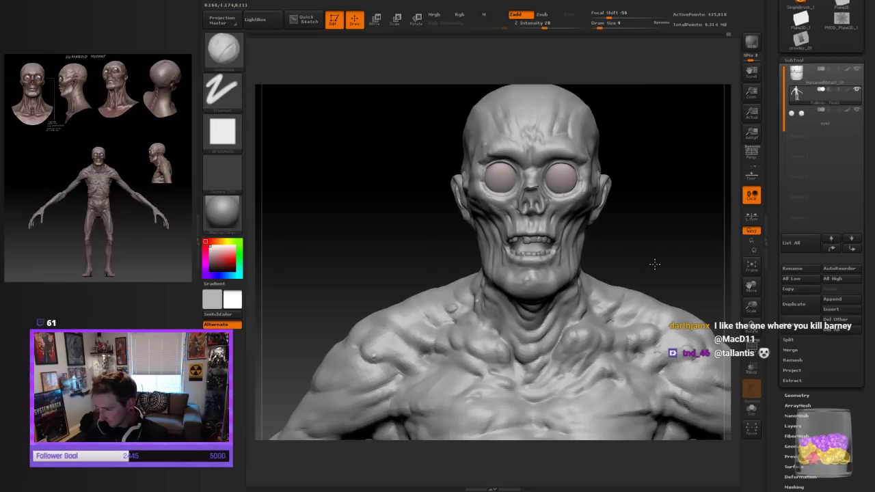
Examine the neck, shoulders and upper torso from the front and from below
{"action": "left_click_drag", "start_coordinate": [750, 292], "coordinate": [740, 239]}
{"action": "left_click_drag", "start_coordinate": [752, 312], "coordinate": [744, 287]}
{"action": "left_click_drag", "start_coordinate": [673, 225], "coordinate": [649, 274]}
{"action": "left_click_drag", "start_coordinate": [751, 305], "coordinate": [750, 320]}
{"action": "mouse_move", "coordinate": [666, 274]}
{"action": "left_mouse_down"}
{"action": "mouse_move", "coordinate": [647, 295]}
{"action": "mouse_move", "coordinate": [541, 303]}
{"action": "left_mouse_up"}
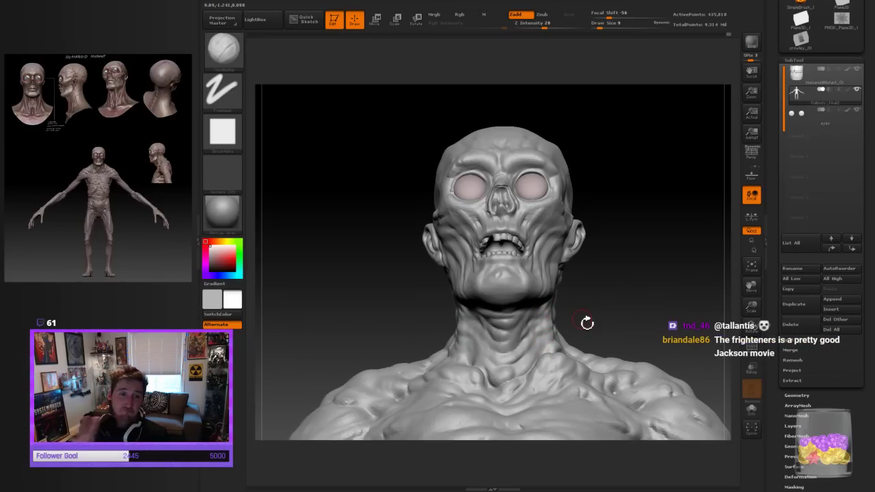
{"action": "left_click_drag", "start_coordinate": [608, 307], "coordinate": [601, 346]}
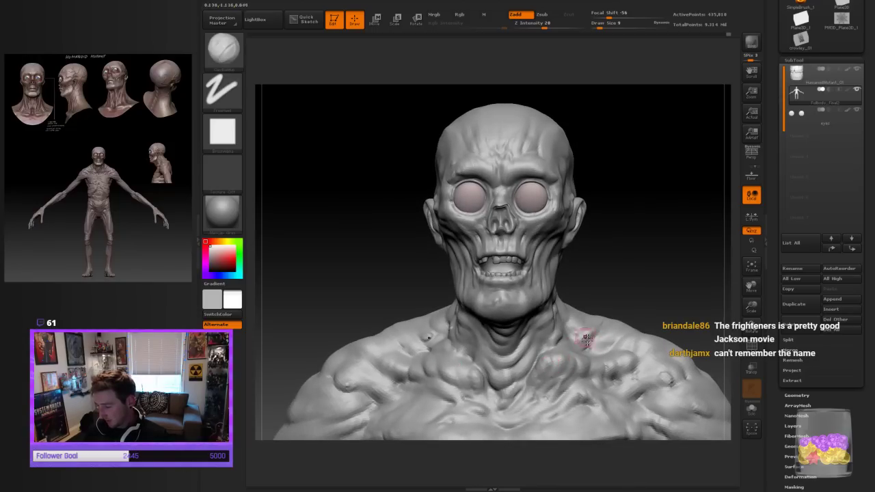
{"action": "left_click_drag", "start_coordinate": [652, 321], "coordinate": [742, 296]}
{"action": "left_click_drag", "start_coordinate": [710, 299], "coordinate": [692, 264], "text": "shift"}
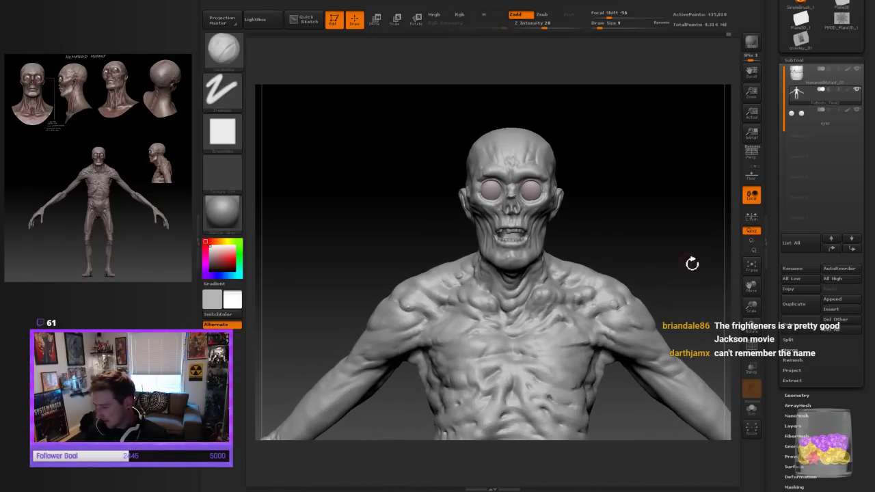
Add clay to the tops of the shoulders at draw size 9 and smooth the lumps beside the base of the neck
{"action": "left_click_drag", "start_coordinate": [752, 307], "coordinate": [631, 283]}
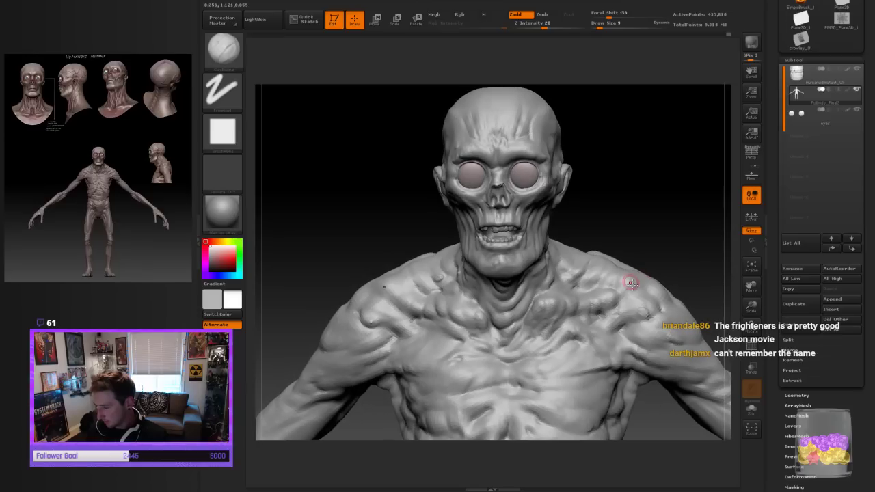
{"action": "left_click_drag", "start_coordinate": [627, 226], "coordinate": [586, 279]}
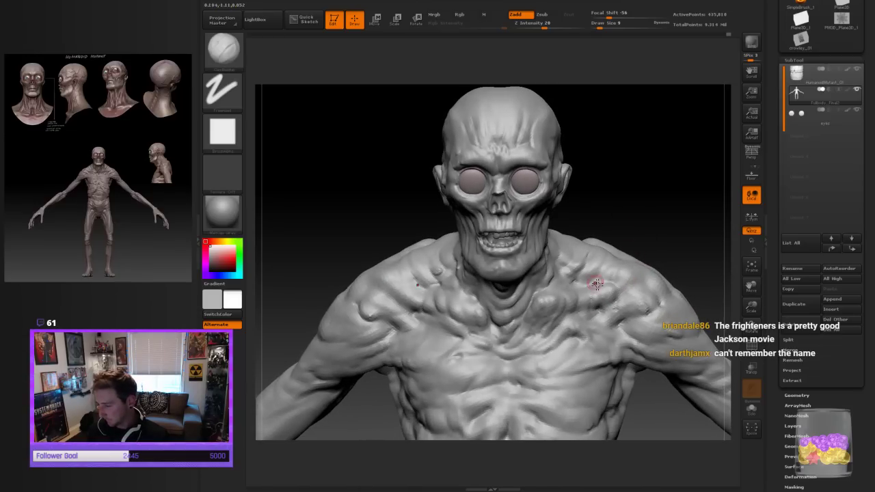
{"action": "key", "text": "shift"}
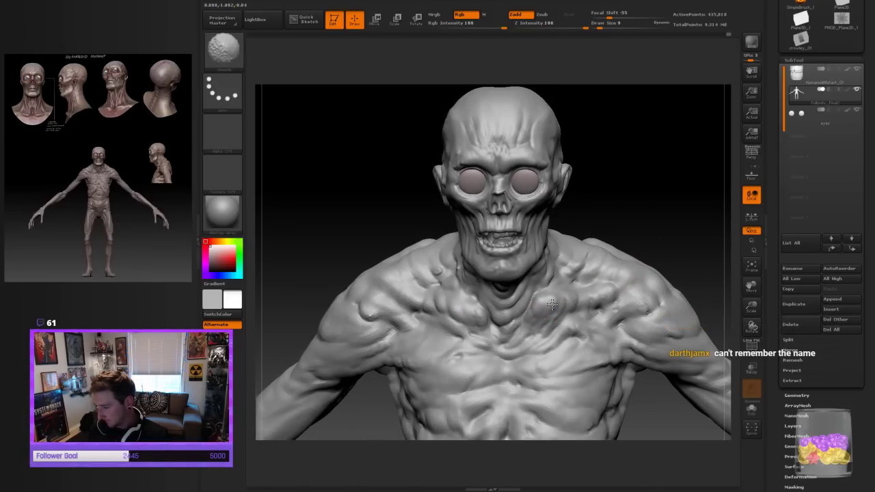
{"action": "mouse_move", "coordinate": [615, 218]}
{"action": "left_mouse_down"}
{"action": "mouse_move", "coordinate": [625, 199]}
{"action": "mouse_move", "coordinate": [619, 218]}
{"action": "left_mouse_up"}
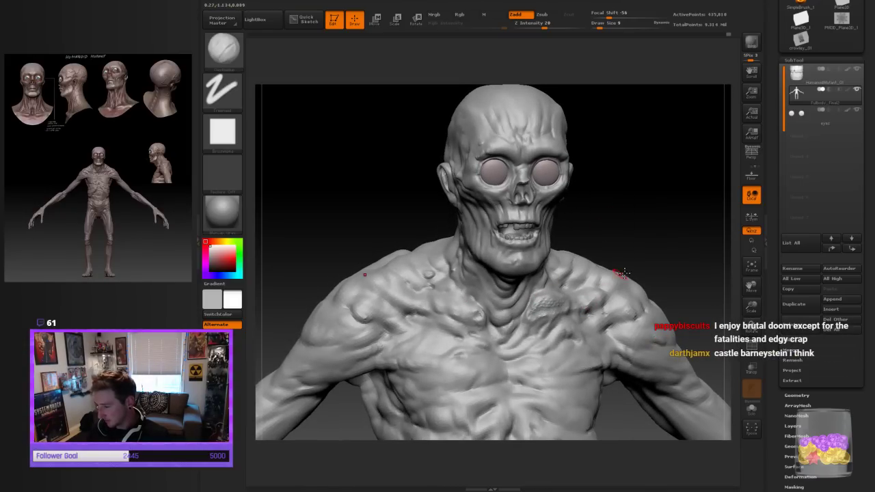
{"action": "left_click_drag", "start_coordinate": [621, 273], "coordinate": [601, 283]}
{"action": "key", "text": "shift"}
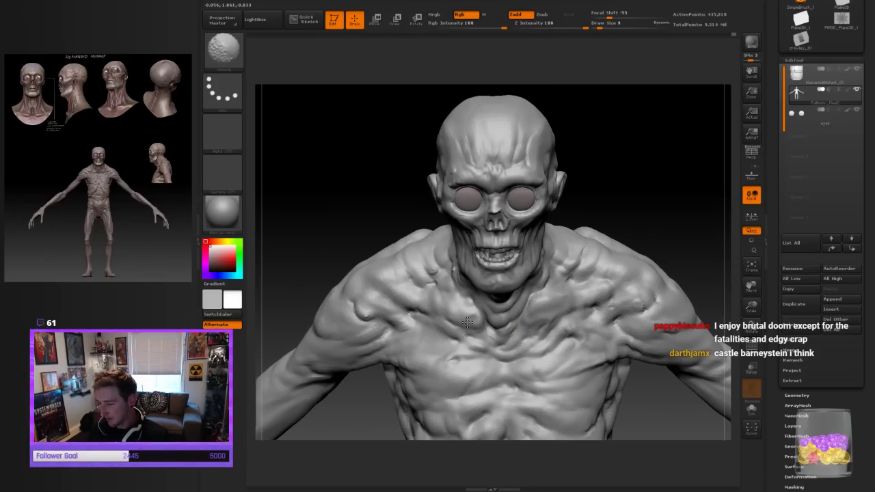
Examine the throat, collarbones and upper chest from the front, from below and in three-quarter view
{"action": "key", "text": "b"}
{"action": "key", "text": "s"}
{"action": "key", "text": "t"}
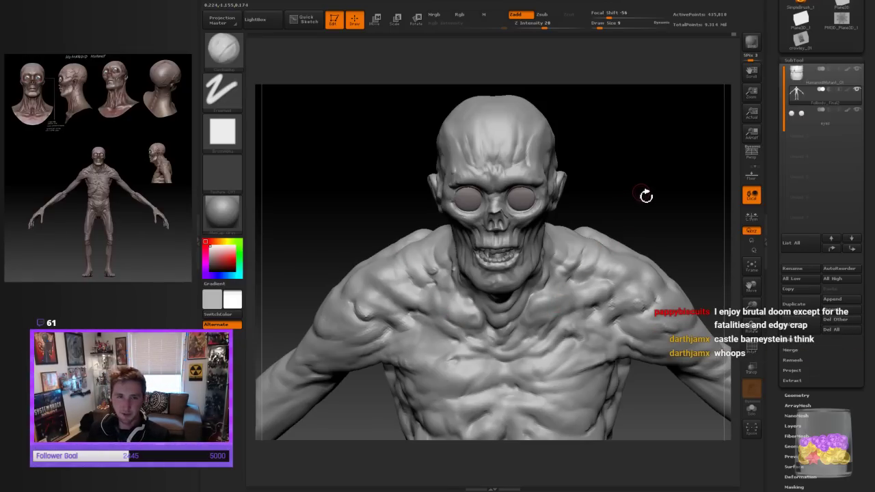
{"action": "mouse_move", "coordinate": [647, 195]}
{"action": "left_mouse_down"}
{"action": "mouse_move", "coordinate": [650, 186]}
{"action": "mouse_move", "coordinate": [647, 208]}
{"action": "left_mouse_up"}
{"action": "mouse_move", "coordinate": [611, 238]}
{"action": "left_mouse_down"}
{"action": "mouse_move", "coordinate": [601, 220]}
{"action": "mouse_move", "coordinate": [553, 287]}
{"action": "left_mouse_up"}
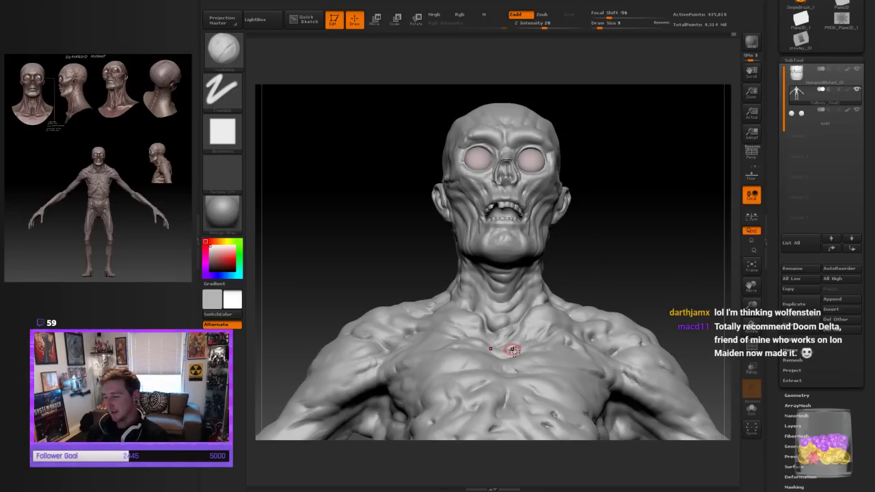
{"action": "mouse_move", "coordinate": [667, 279]}
{"action": "left_mouse_down"}
{"action": "mouse_move", "coordinate": [666, 256]}
{"action": "mouse_move", "coordinate": [648, 250]}
{"action": "mouse_move", "coordinate": [599, 296]}
{"action": "mouse_move", "coordinate": [607, 264]}
{"action": "left_mouse_up"}
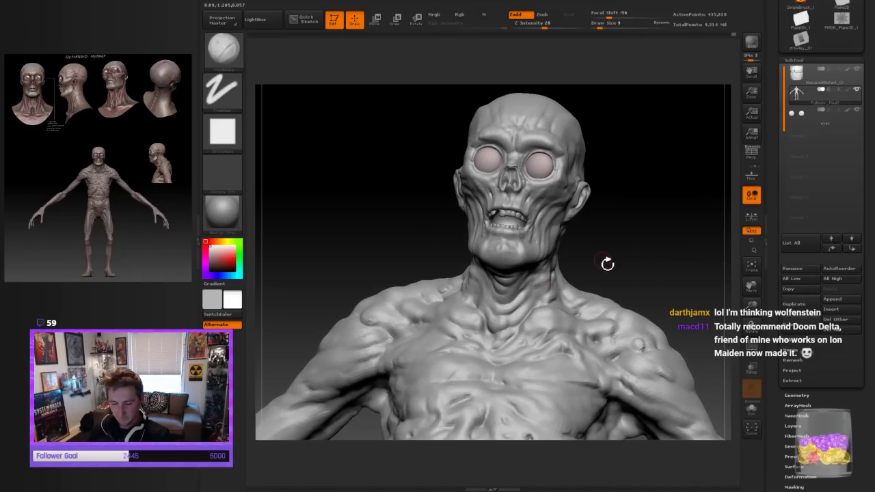
{"action": "key", "text": "["}
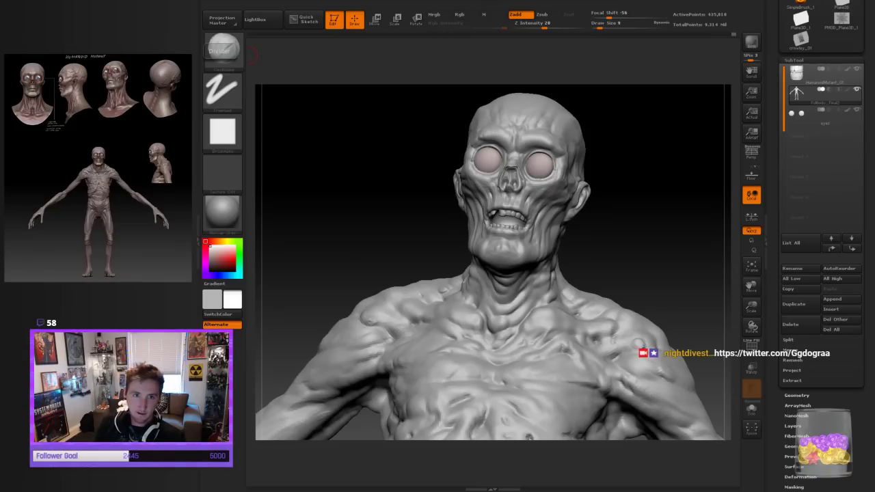
{"action": "mouse_move", "coordinate": [608, 274]}
{"action": "left_mouse_down"}
{"action": "mouse_move", "coordinate": [625, 235]}
{"action": "mouse_move", "coordinate": [548, 287]}
{"action": "mouse_move", "coordinate": [635, 252]}
{"action": "mouse_move", "coordinate": [612, 293]}
{"action": "left_mouse_up"}
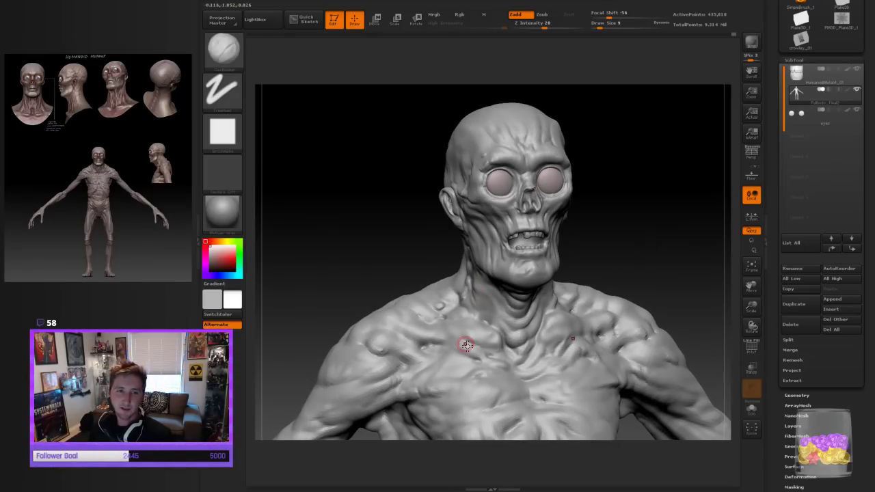
Build up the neck tendons running to the collarbones with the ClayBuildup brush at draw size 9 and smooth the strokes
{"action": "left_click_drag", "start_coordinate": [666, 250], "coordinate": [600, 277]}
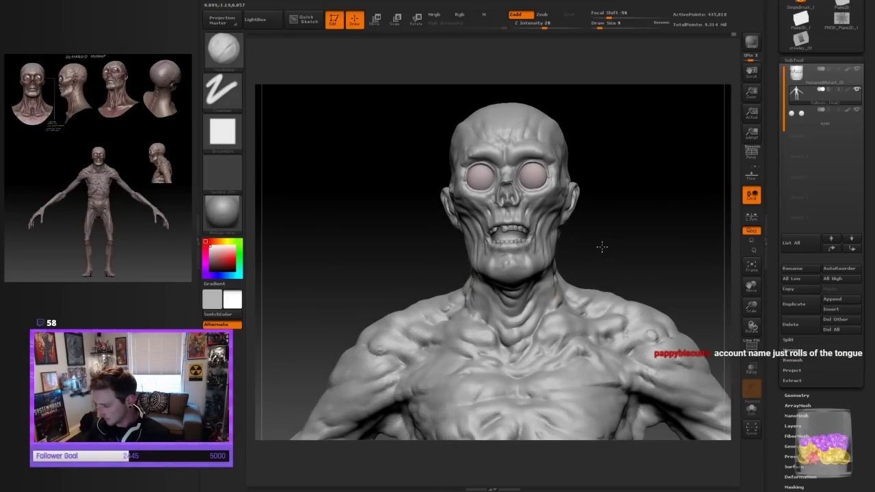
{"action": "left_click_drag", "start_coordinate": [601, 245], "coordinate": [583, 248]}
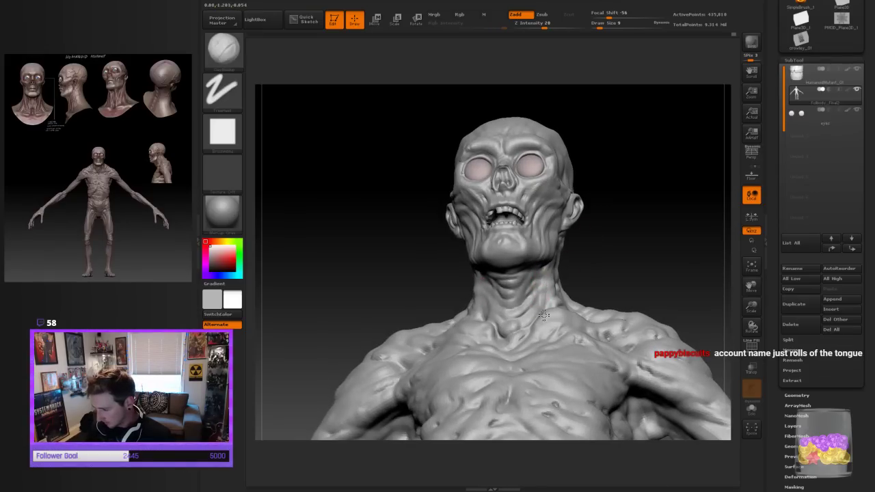
{"action": "left_click_drag", "start_coordinate": [598, 250], "coordinate": [599, 286]}
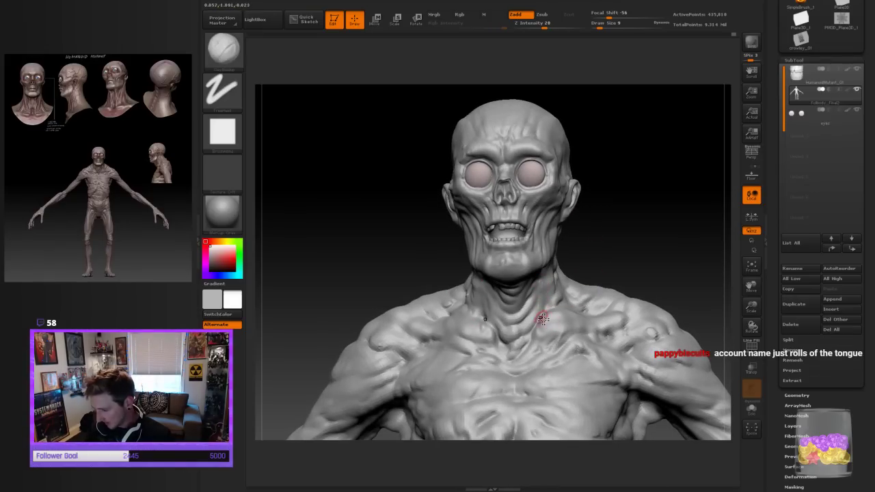
{"action": "left_click_drag", "start_coordinate": [610, 255], "coordinate": [589, 273]}
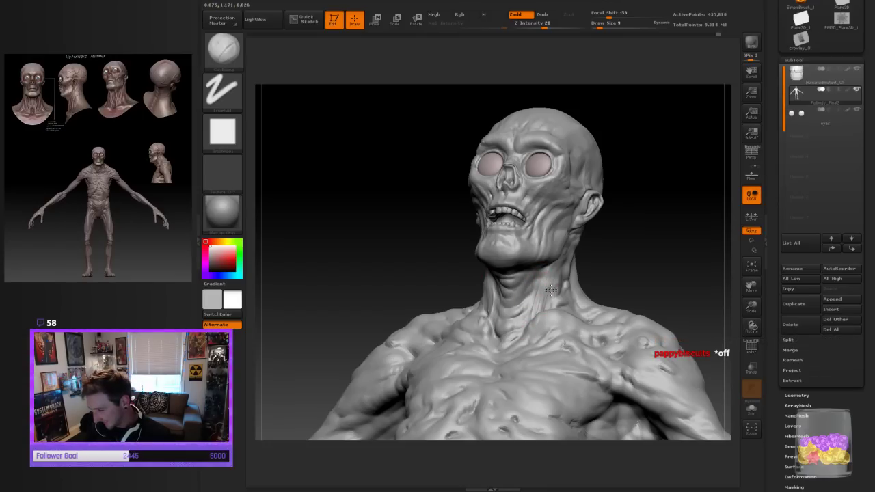
{"action": "key", "text": "shift"}
{"action": "mouse_move", "coordinate": [543, 296]}
{"action": "left_mouse_down", "text": "shift"}
{"action": "mouse_move", "coordinate": [538, 317]}
{"action": "mouse_move", "coordinate": [549, 306]}
{"action": "left_mouse_up", "text": "shift"}
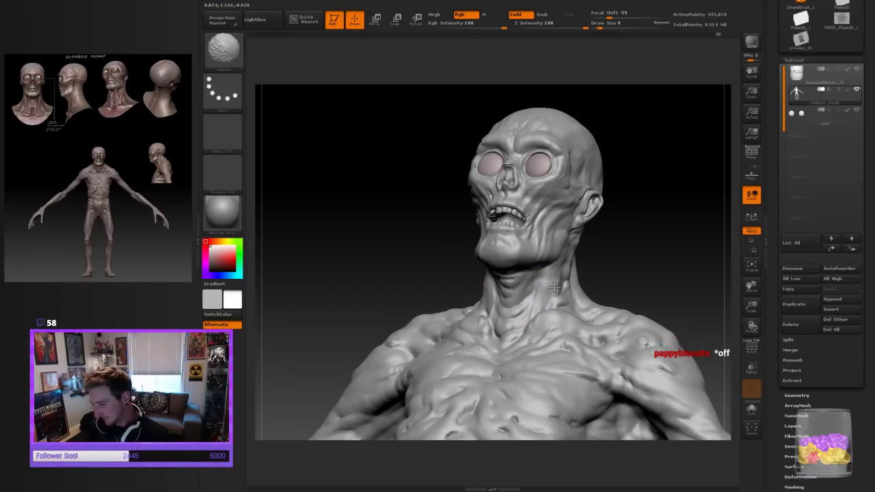
Refine the throat and neck tendons with the ClayBuildup brush at draw size 9 and smooth the strokes
{"action": "mouse_move", "coordinate": [613, 253]}
{"action": "left_mouse_down"}
{"action": "mouse_move", "coordinate": [650, 238]}
{"action": "mouse_move", "coordinate": [566, 277]}
{"action": "left_mouse_up"}
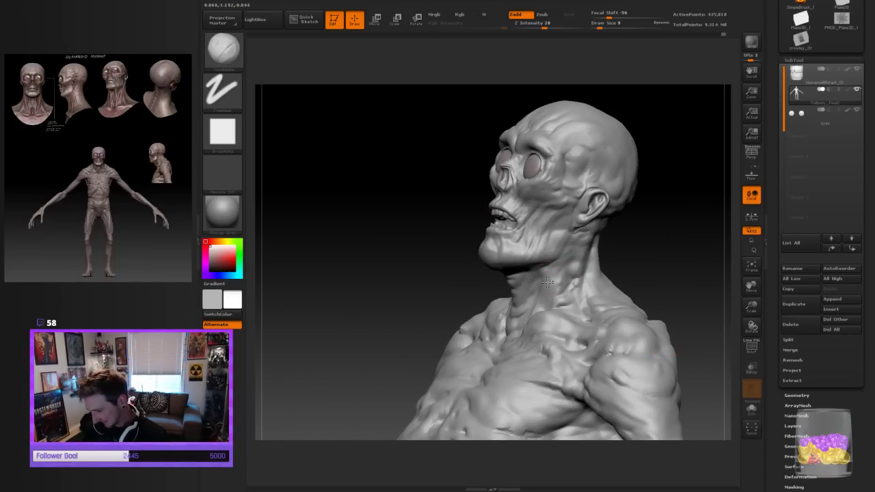
{"action": "left_click_drag", "start_coordinate": [618, 265], "coordinate": [662, 246]}
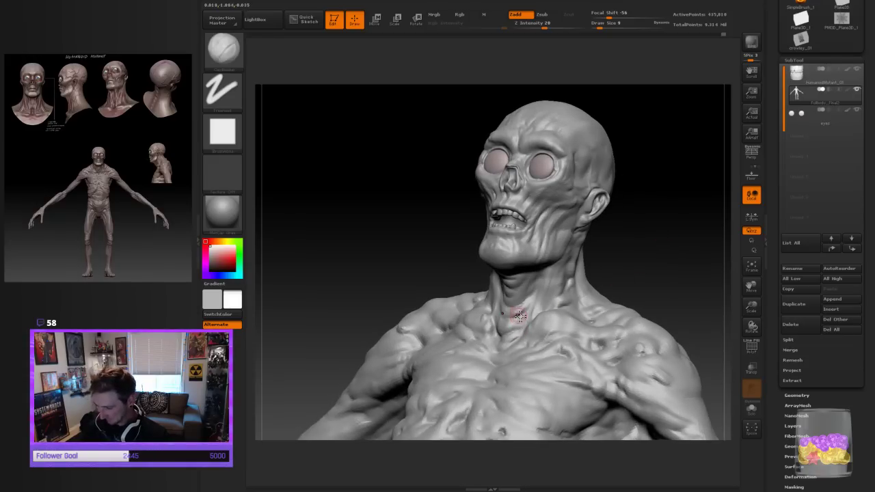
{"action": "left_click_drag", "start_coordinate": [588, 256], "coordinate": [638, 265]}
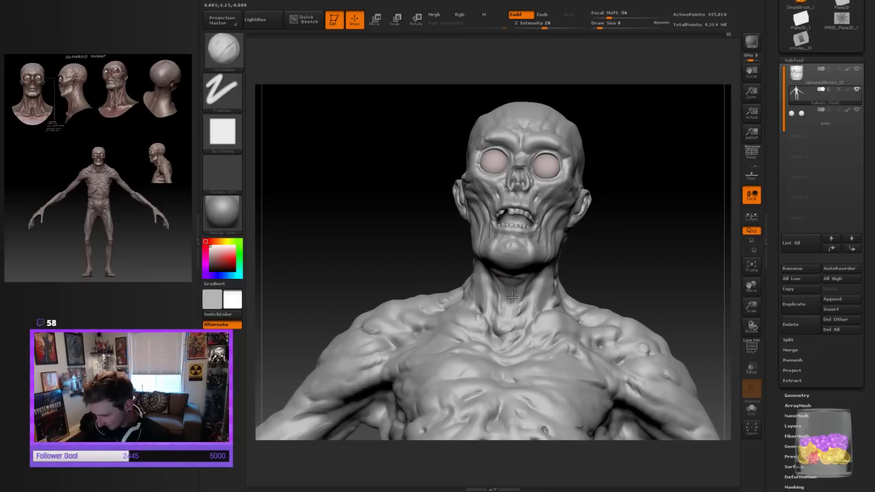
{"action": "key", "text": "shift"}
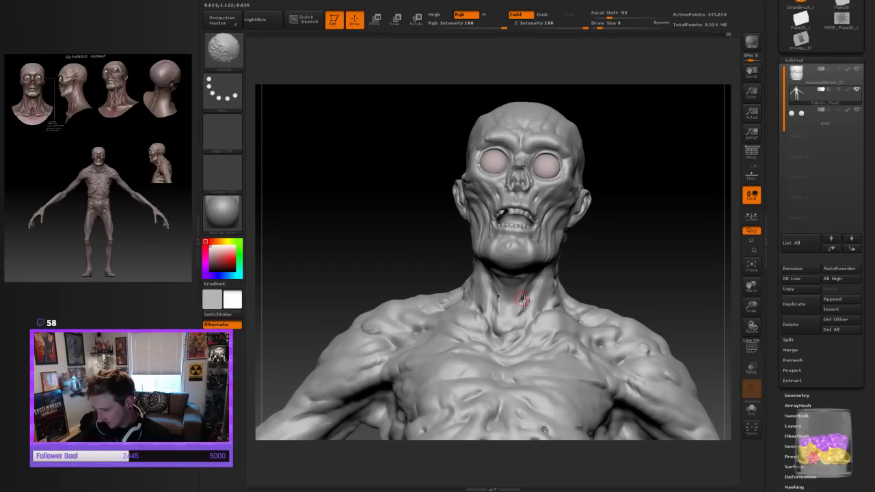
{"action": "left_click_drag", "start_coordinate": [532, 282], "coordinate": [518, 330]}
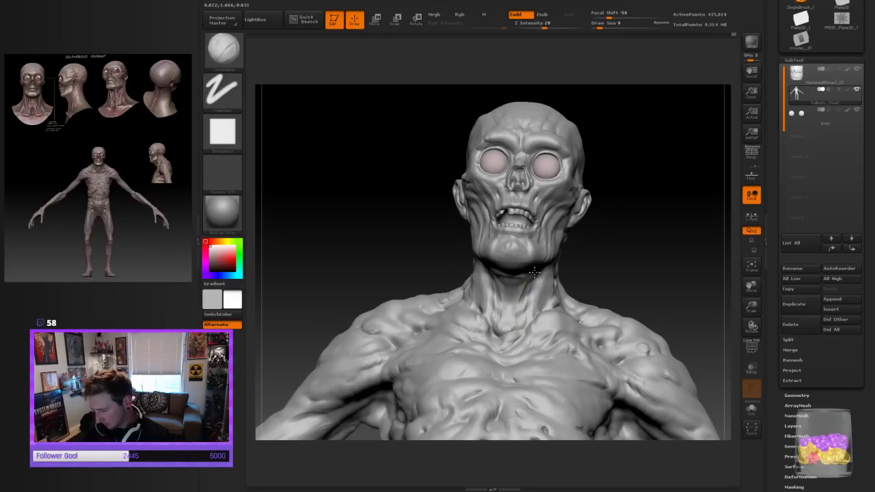
{"action": "left_click_drag", "start_coordinate": [597, 264], "coordinate": [546, 303]}
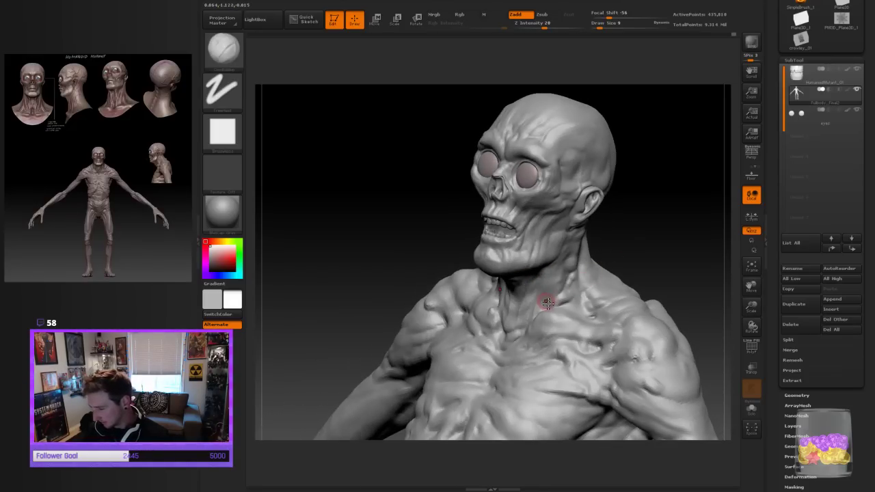
{"action": "mouse_move", "coordinate": [625, 255]}
{"action": "left_mouse_down", "text": "shift"}
{"action": "mouse_move", "coordinate": [671, 236]}
{"action": "mouse_move", "coordinate": [660, 269]}
{"action": "left_mouse_up", "text": "shift"}
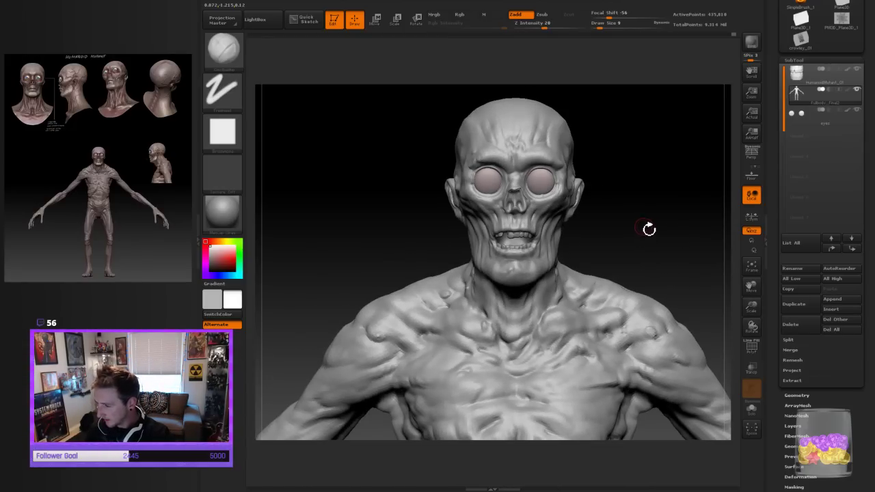
Enlarge the ClayBuildup brush and add clay to the temple beside the eye socket
{"action": "left_click_drag", "start_coordinate": [648, 228], "coordinate": [660, 237]}
{"action": "left_click_drag", "start_coordinate": [751, 305], "coordinate": [753, 316]}
{"action": "mouse_move", "coordinate": [687, 254]}
{"action": "left_mouse_down"}
{"action": "mouse_move", "coordinate": [658, 276]}
{"action": "mouse_move", "coordinate": [656, 297]}
{"action": "left_mouse_up"}
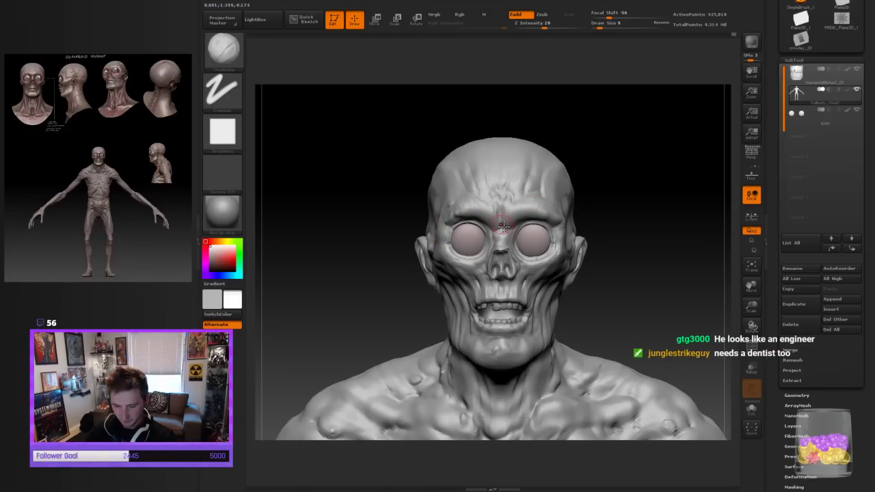
{"action": "mouse_move", "coordinate": [579, 195]}
{"action": "left_mouse_down"}
{"action": "mouse_move", "coordinate": [600, 189]}
{"action": "mouse_move", "coordinate": [587, 184]}
{"action": "left_mouse_up"}
{"action": "key", "text": "bracketright"}
{"action": "mouse_move", "coordinate": [624, 208]}
{"action": "left_mouse_down"}
{"action": "mouse_move", "coordinate": [546, 236]}
{"action": "mouse_move", "coordinate": [551, 223]}
{"action": "mouse_move", "coordinate": [642, 209]}
{"action": "mouse_move", "coordinate": [607, 209]}
{"action": "left_mouse_up"}
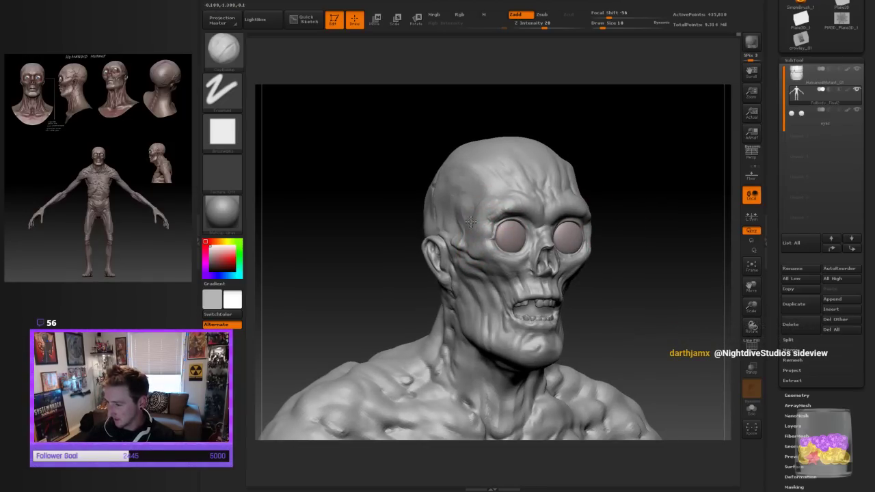
{"action": "left_click_drag", "start_coordinate": [470, 221], "coordinate": [476, 215]}
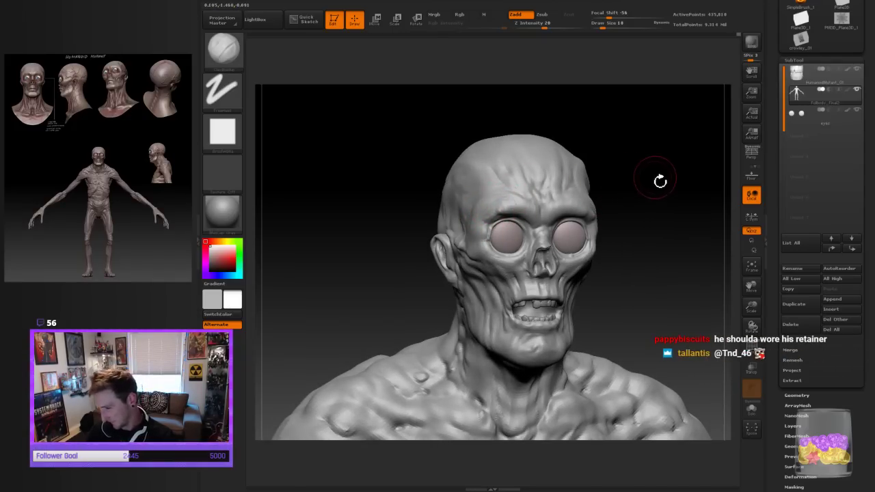
Undo the last stroke on the head and set the brush draw size to 14
{"action": "left_click_drag", "start_coordinate": [660, 180], "coordinate": [670, 179]}
{"action": "key", "text": "bracketleft"}
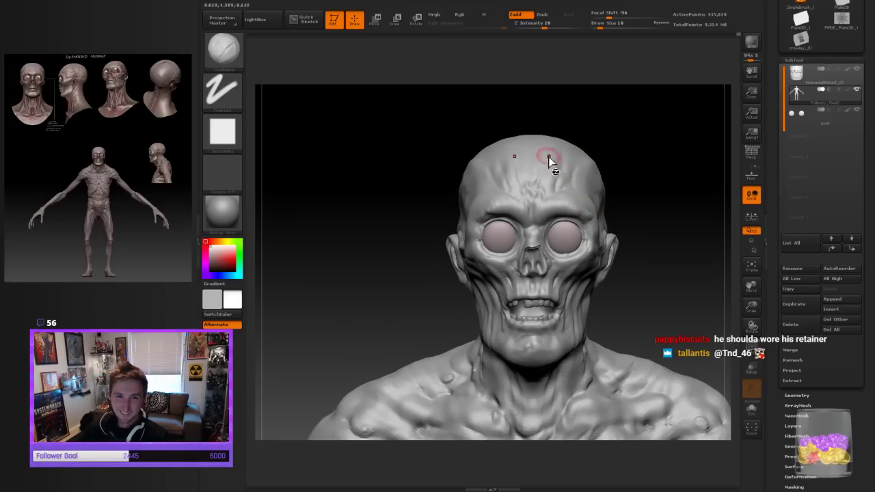
{"action": "key", "text": "ctrl+z"}
{"action": "key", "text": "bracketright"}
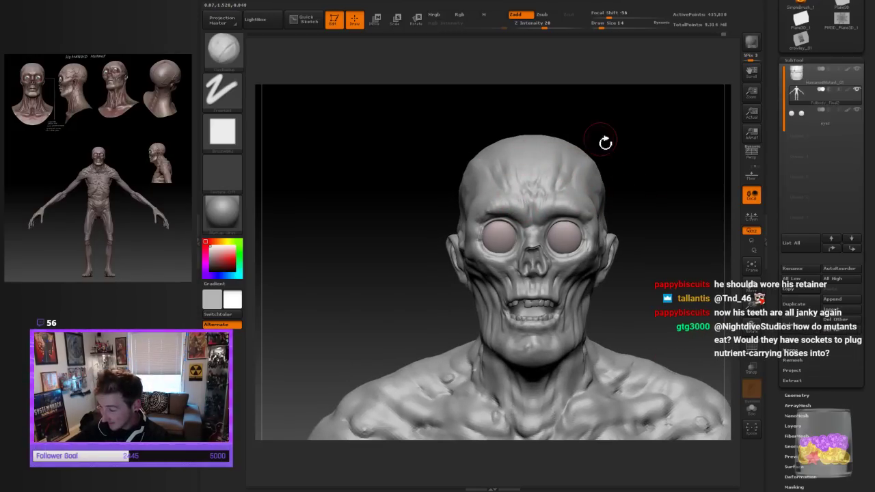
Shape the brow ridge at draw size 14 and carve in above the outer corners of the eye sockets
{"action": "left_click_drag", "start_coordinate": [606, 141], "coordinate": [519, 202]}
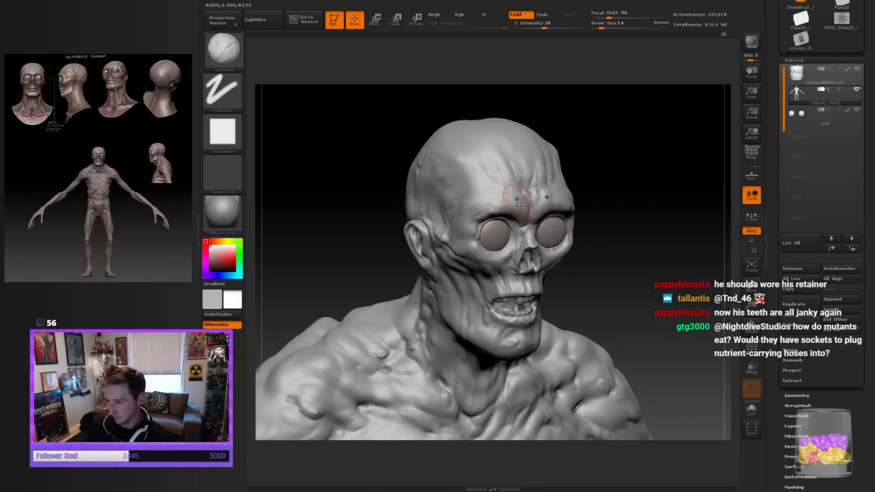
{"action": "mouse_move", "coordinate": [661, 262]}
{"action": "left_mouse_down"}
{"action": "mouse_move", "coordinate": [650, 250]}
{"action": "mouse_move", "coordinate": [680, 246]}
{"action": "left_mouse_up"}
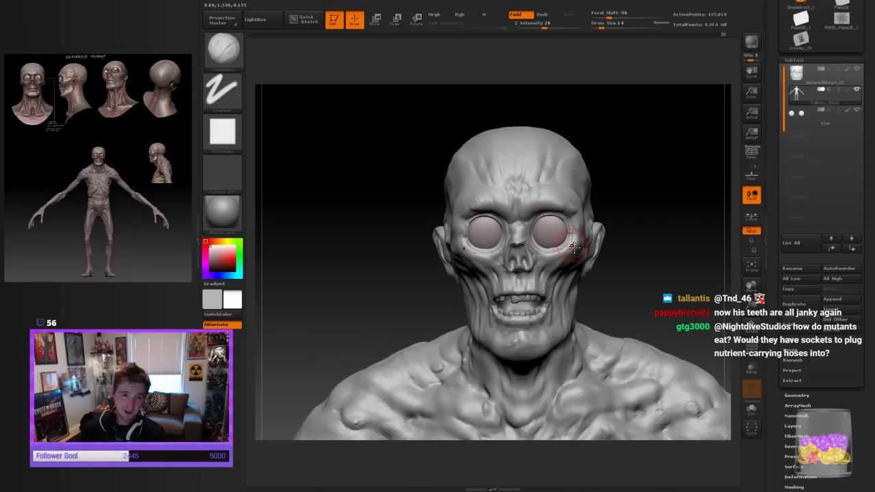
{"action": "left_click_drag", "start_coordinate": [653, 243], "coordinate": [670, 245]}
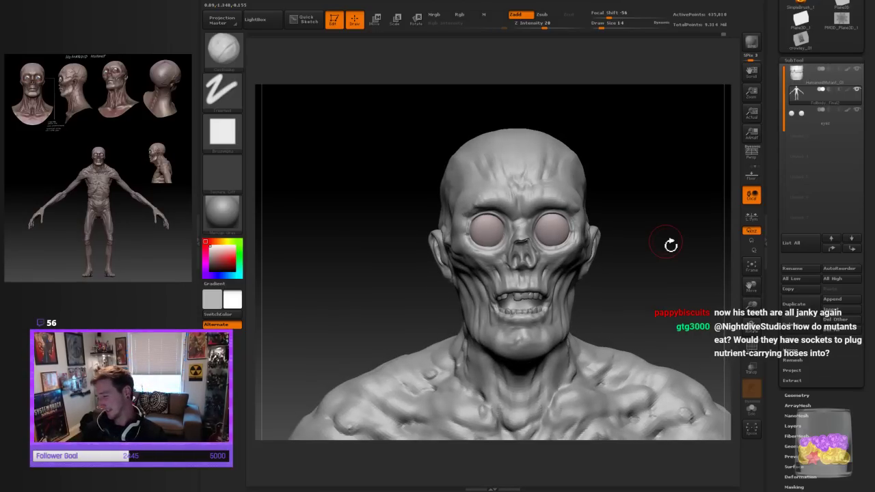
{"action": "left_click_drag", "start_coordinate": [649, 313], "coordinate": [683, 298]}
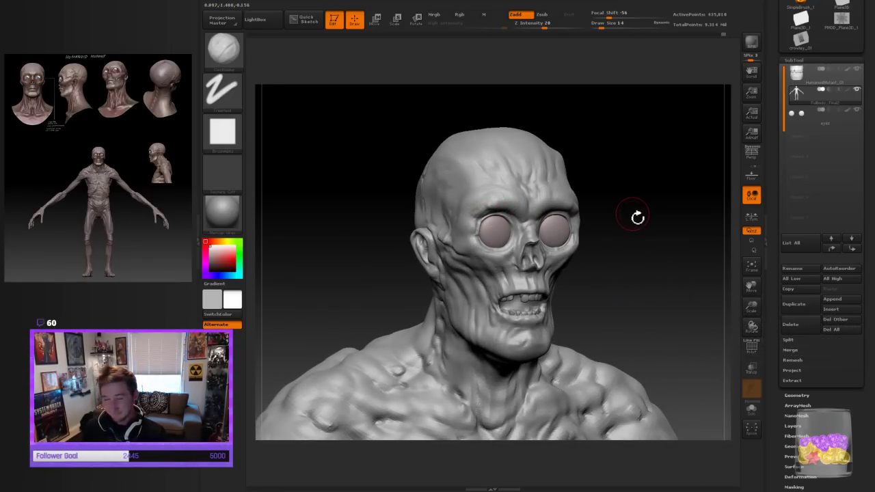
{"action": "left_click_drag", "start_coordinate": [630, 211], "coordinate": [581, 205]}
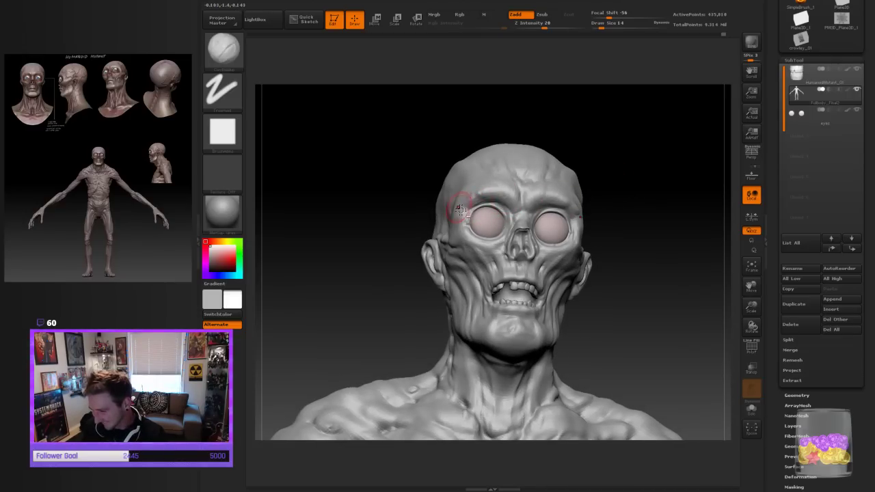
{"action": "mouse_move", "coordinate": [481, 203]}
{"action": "left_mouse_down", "text": "alt"}
{"action": "mouse_move", "coordinate": [509, 204]}
{"action": "mouse_move", "coordinate": [493, 201]}
{"action": "left_mouse_up", "text": "alt"}
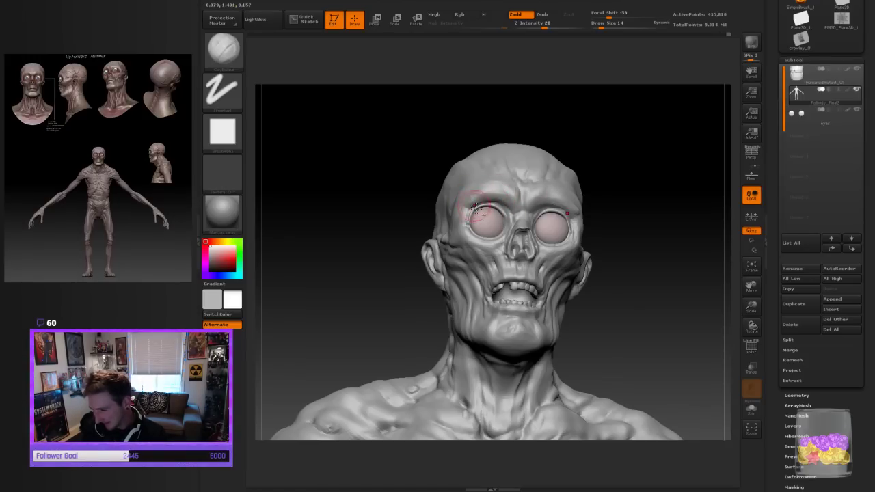
{"action": "left_click_drag", "start_coordinate": [638, 181], "coordinate": [636, 211]}
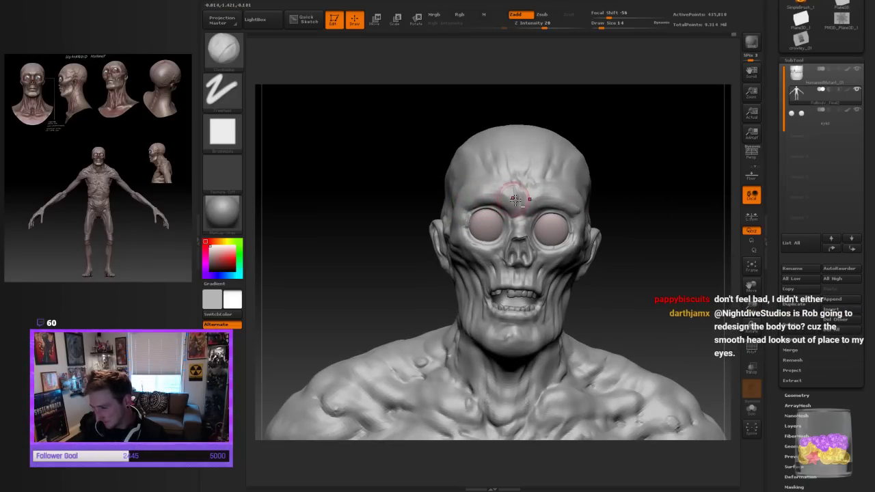
Smooth the temples and refine the forehead just above the brows with the ClayBuildup brush at draw size 9
{"action": "mouse_move", "coordinate": [660, 180]}
{"action": "left_mouse_down"}
{"action": "mouse_move", "coordinate": [649, 188]}
{"action": "mouse_move", "coordinate": [682, 176]}
{"action": "mouse_move", "coordinate": [619, 199]}
{"action": "mouse_move", "coordinate": [652, 183]}
{"action": "left_mouse_up"}
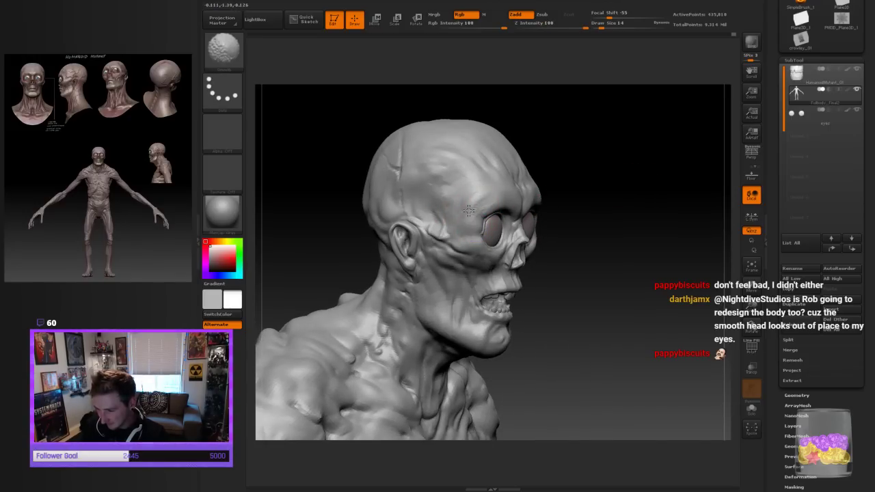
{"action": "left_click_drag", "start_coordinate": [582, 168], "coordinate": [499, 199]}
{"action": "left_click_drag", "start_coordinate": [682, 207], "coordinate": [591, 224]}
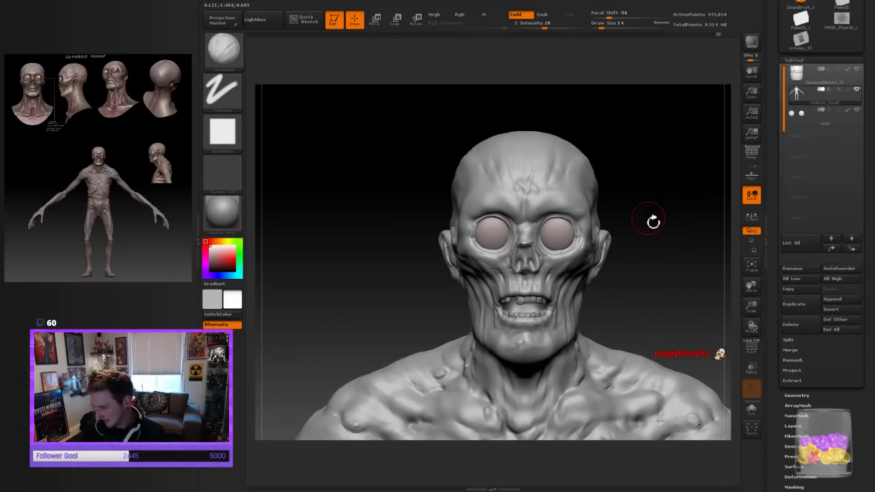
{"action": "mouse_move", "coordinate": [652, 221]}
{"action": "left_mouse_down"}
{"action": "mouse_move", "coordinate": [643, 226]}
{"action": "mouse_move", "coordinate": [638, 212]}
{"action": "left_mouse_up"}
{"action": "left_click_drag", "start_coordinate": [633, 182], "coordinate": [616, 193]}
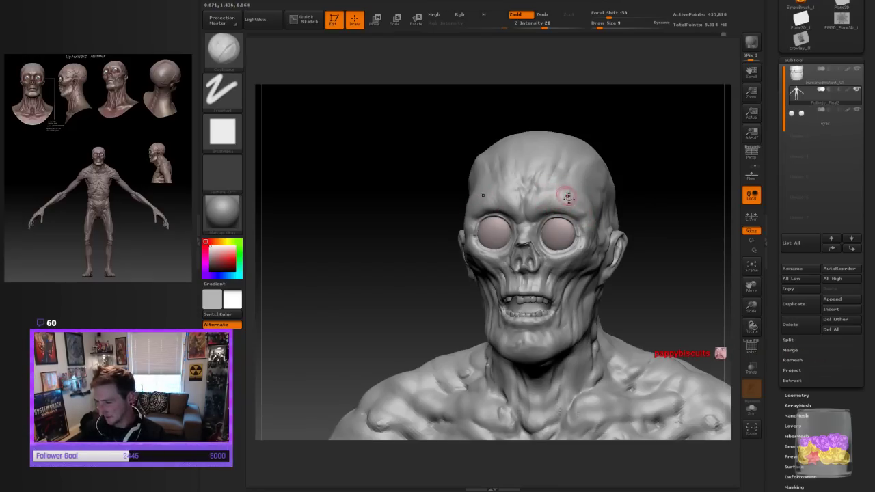
{"action": "left_click_drag", "start_coordinate": [661, 187], "coordinate": [667, 191]}
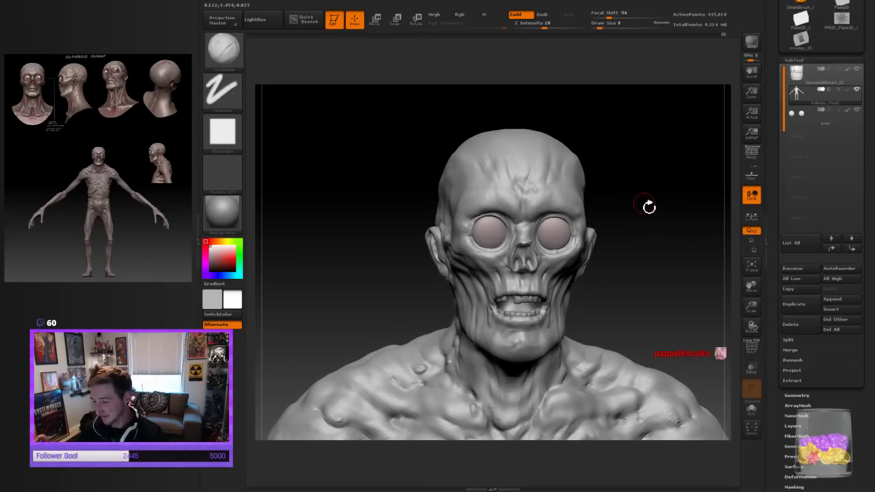
{"action": "left_click_drag", "start_coordinate": [658, 250], "coordinate": [670, 249], "text": "alt"}
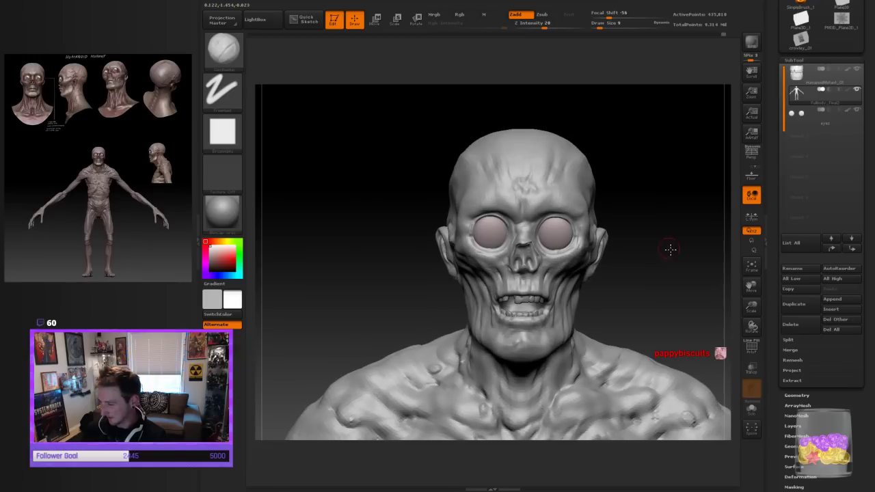
Build up the cheekbones below the eye sockets with the ClayBuildup brush at draw size 14
{"action": "left_click_drag", "start_coordinate": [563, 260], "coordinate": [561, 263]}
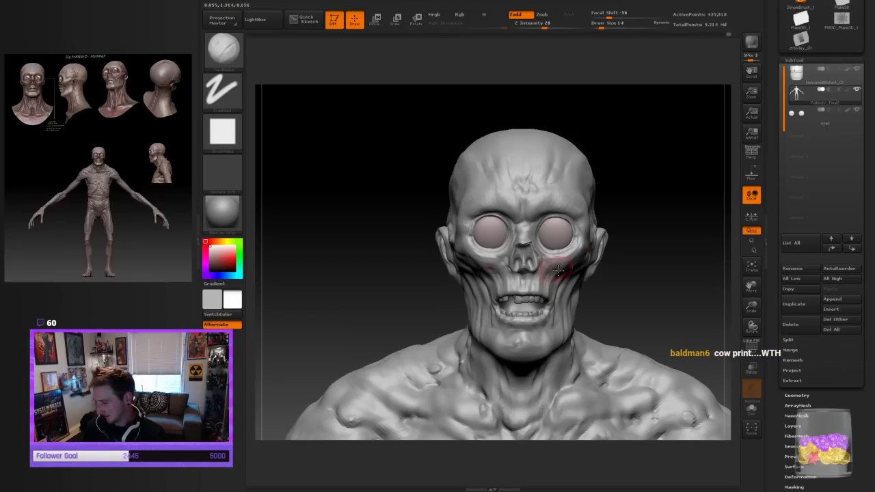
{"action": "left_click_drag", "start_coordinate": [566, 271], "coordinate": [557, 262]}
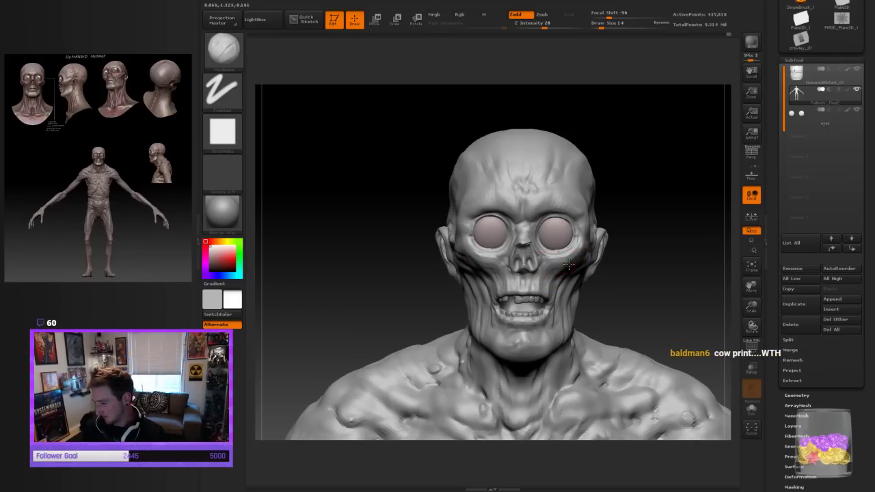
{"action": "mouse_move", "coordinate": [675, 299]}
{"action": "left_mouse_down"}
{"action": "mouse_move", "coordinate": [658, 253]}
{"action": "mouse_move", "coordinate": [649, 254]}
{"action": "left_mouse_up"}
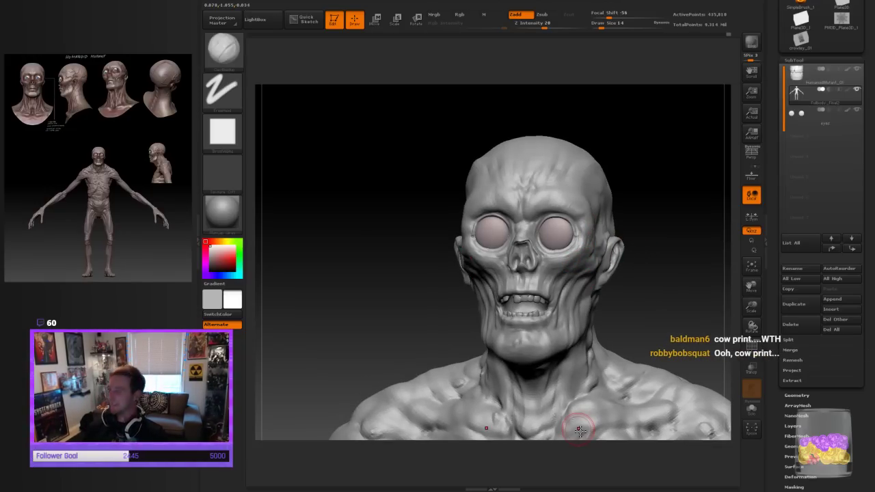
{"action": "mouse_move", "coordinate": [660, 283]}
{"action": "left_mouse_down"}
{"action": "mouse_move", "coordinate": [674, 266]}
{"action": "mouse_move", "coordinate": [662, 268]}
{"action": "left_mouse_up"}
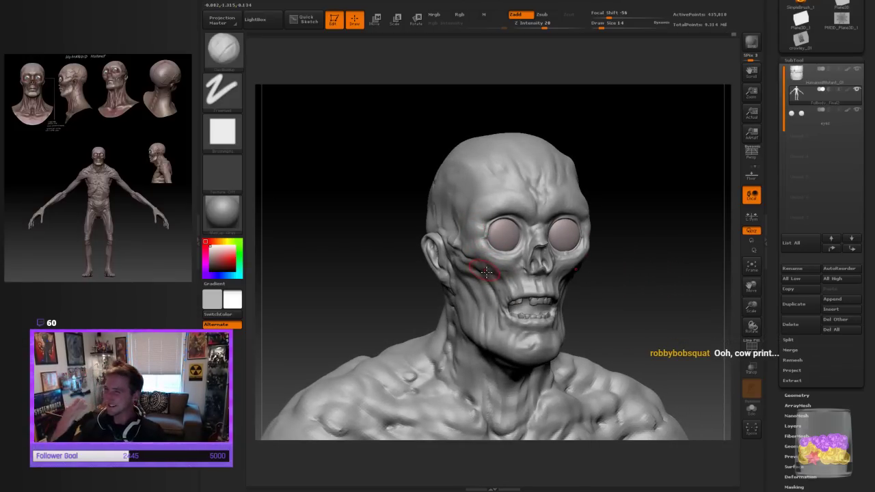
{"action": "mouse_move", "coordinate": [648, 287]}
{"action": "left_mouse_down", "text": "shift"}
{"action": "mouse_move", "coordinate": [746, 311]}
{"action": "mouse_move", "coordinate": [706, 315]}
{"action": "mouse_move", "coordinate": [662, 294]}
{"action": "left_mouse_up", "text": "shift"}
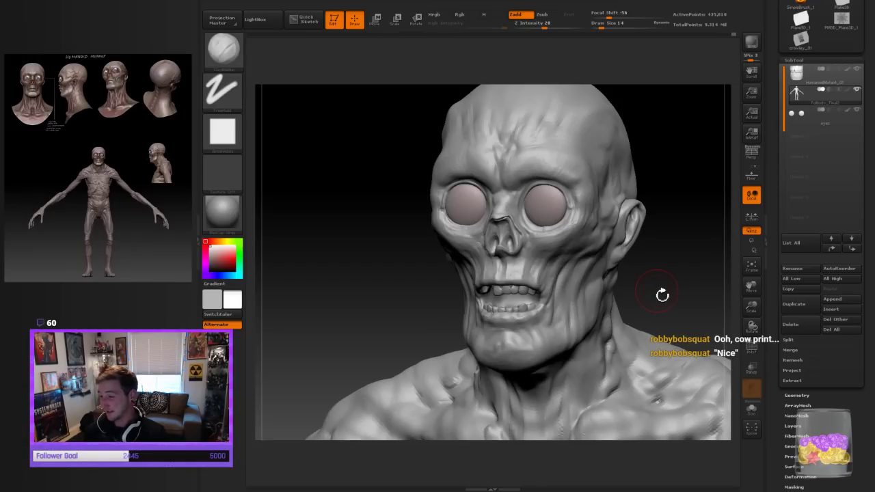
Refine the inner eye sockets beside the nose at a smaller draw size, ending at 6, and smooth the cheekbones
{"action": "key", "text": "["}
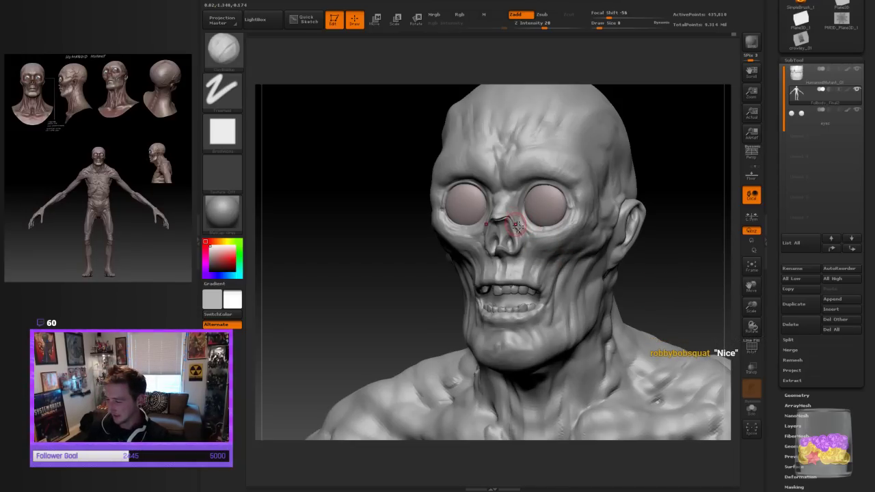
{"action": "key", "text": "["}
{"action": "left_click_drag", "start_coordinate": [649, 257], "coordinate": [701, 266]}
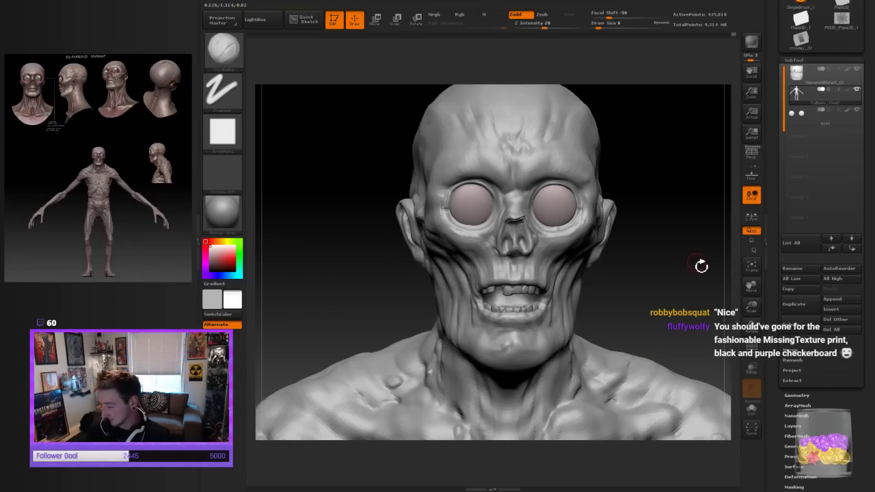
{"action": "mouse_move", "coordinate": [657, 301]}
{"action": "left_mouse_down"}
{"action": "mouse_move", "coordinate": [650, 297]}
{"action": "mouse_move", "coordinate": [664, 309]}
{"action": "mouse_move", "coordinate": [693, 300]}
{"action": "mouse_move", "coordinate": [715, 220]}
{"action": "mouse_move", "coordinate": [697, 227]}
{"action": "mouse_move", "coordinate": [703, 209]}
{"action": "mouse_move", "coordinate": [705, 291]}
{"action": "mouse_move", "coordinate": [693, 283]}
{"action": "left_mouse_up"}
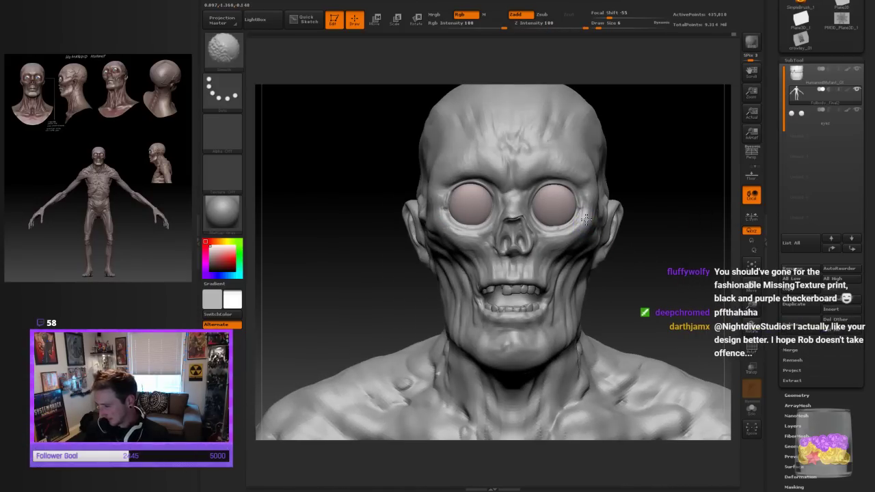
{"action": "key", "text": "shift"}
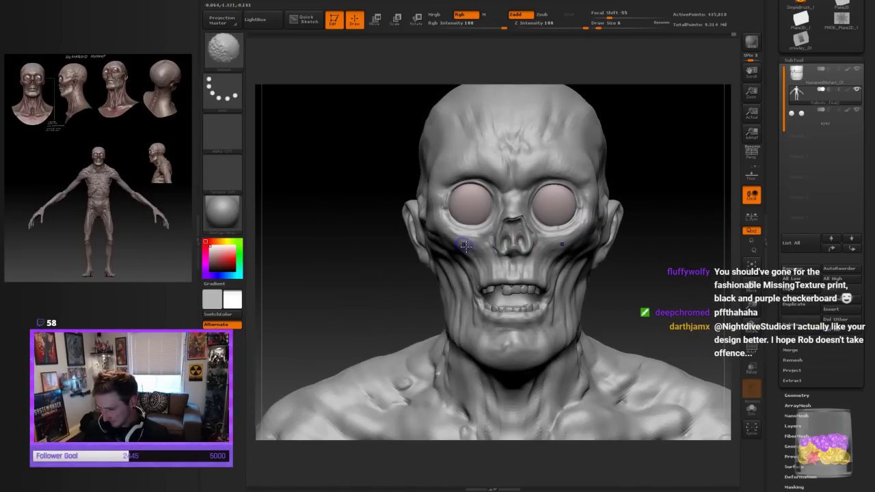
Sculpt the jawline and the cheek folds beside the mouth with the ClayBuildup brush at draw size 6
{"action": "key", "text": "b"}
{"action": "key", "text": "s"}
{"action": "key", "text": "t"}
{"action": "left_click_drag", "start_coordinate": [658, 272], "coordinate": [662, 263]}
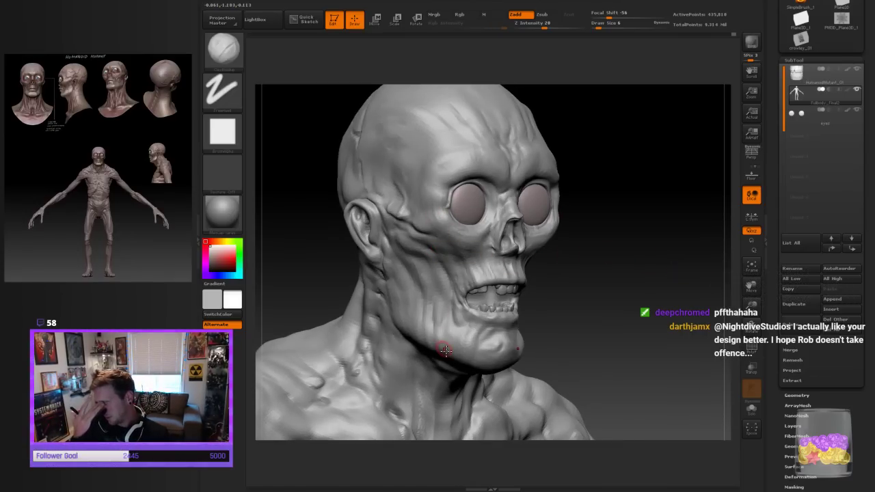
{"action": "left_click_drag", "start_coordinate": [632, 285], "coordinate": [617, 280]}
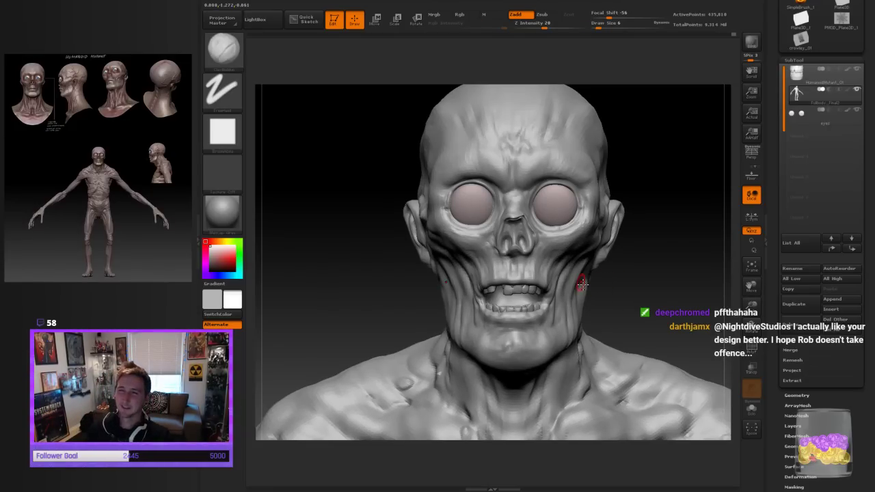
Refine the cheek folds and the skin around the lower lip with the ClayBuildup brush, ending at draw size 8
{"action": "left_click_drag", "start_coordinate": [675, 308], "coordinate": [656, 288]}
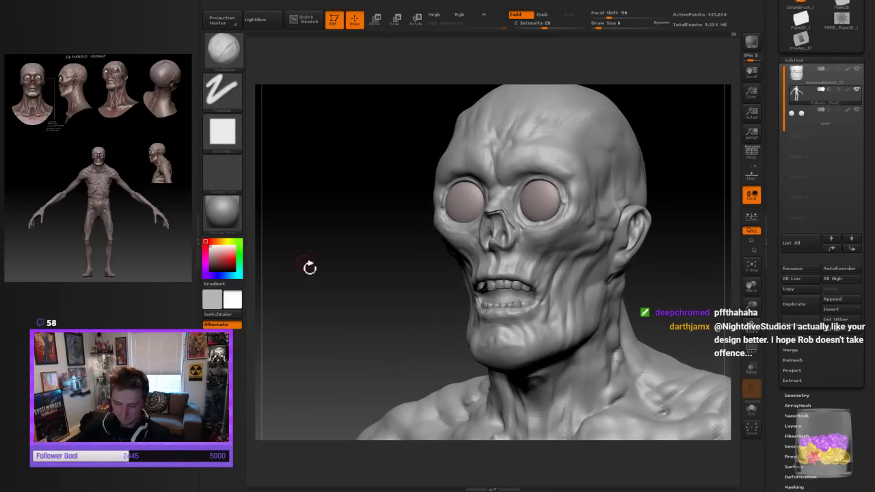
{"action": "mouse_move", "coordinate": [646, 295]}
{"action": "left_mouse_down"}
{"action": "mouse_move", "coordinate": [656, 293]}
{"action": "mouse_move", "coordinate": [644, 275]}
{"action": "left_mouse_up"}
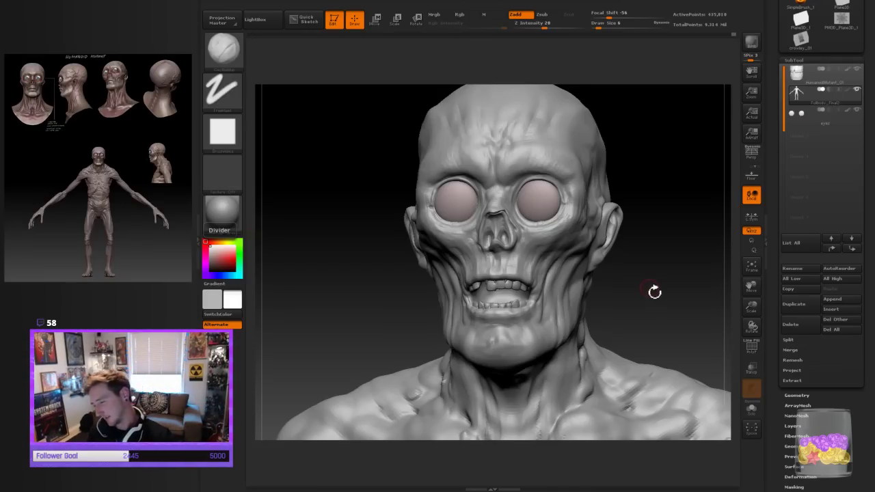
{"action": "mouse_move", "coordinate": [656, 293]}
{"action": "left_mouse_down"}
{"action": "mouse_move", "coordinate": [681, 298]}
{"action": "mouse_move", "coordinate": [677, 307]}
{"action": "left_mouse_up"}
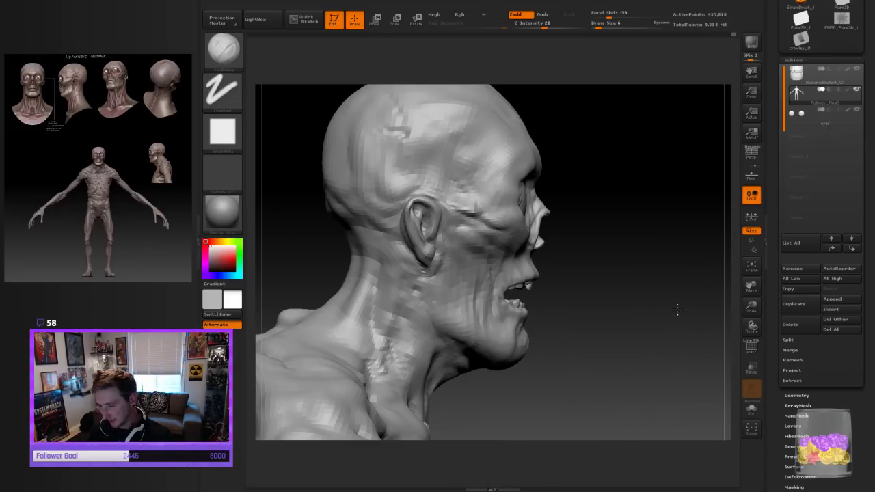
{"action": "left_click_drag", "start_coordinate": [629, 340], "coordinate": [519, 336]}
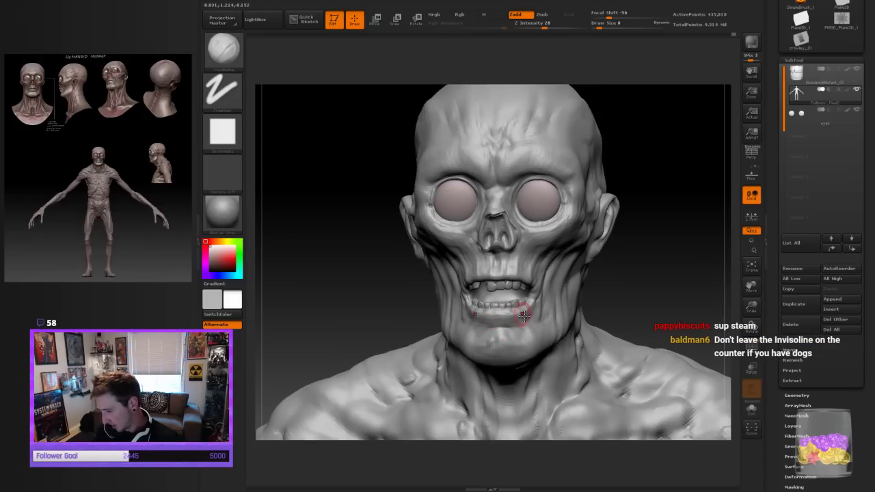
{"action": "mouse_move", "coordinate": [646, 284]}
{"action": "left_mouse_down"}
{"action": "mouse_move", "coordinate": [672, 276]}
{"action": "mouse_move", "coordinate": [658, 285]}
{"action": "mouse_move", "coordinate": [660, 260]}
{"action": "left_mouse_up"}
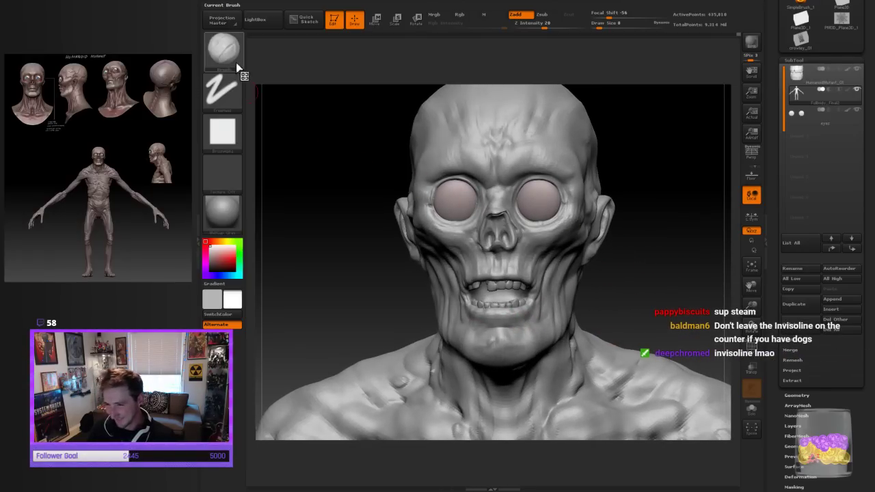
Reshape the corners of the mouth with the Move brush at draw size 8
{"action": "left_click", "coordinate": [224, 49]}
{"action": "left_click", "coordinate": [523, 158]}
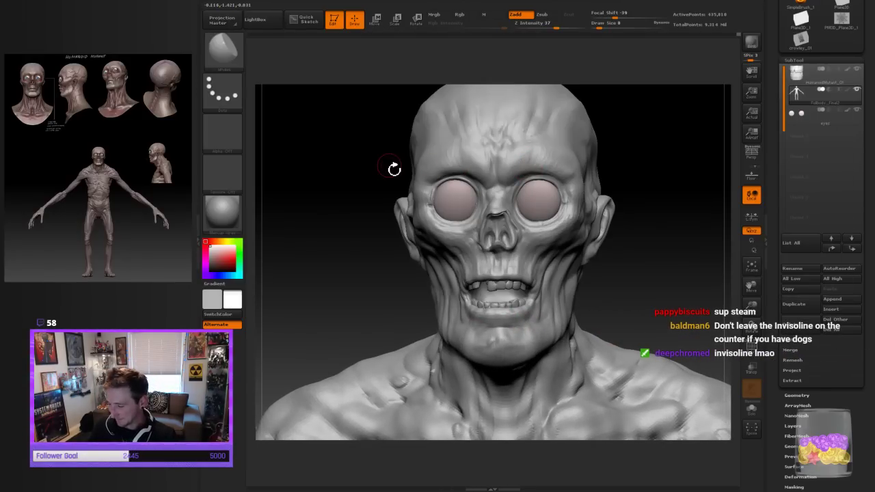
{"action": "left_click_drag", "start_coordinate": [628, 254], "coordinate": [522, 315]}
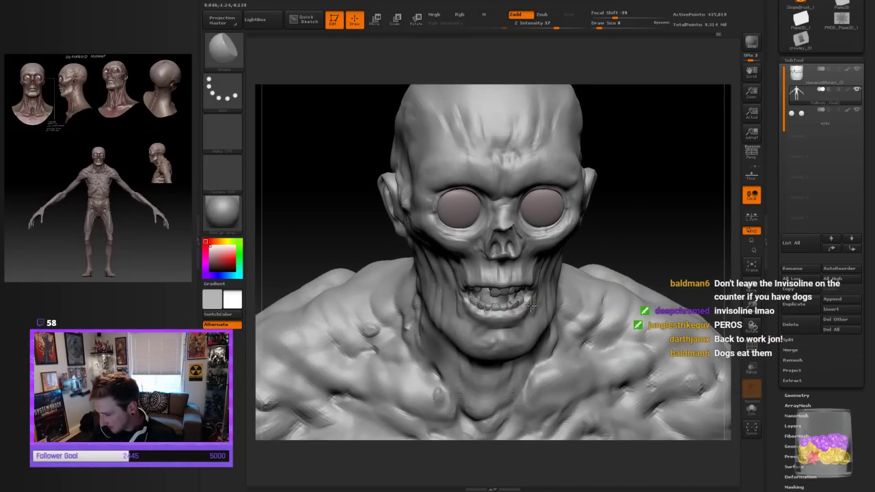
{"action": "mouse_move", "coordinate": [581, 277]}
{"action": "left_mouse_down"}
{"action": "mouse_move", "coordinate": [629, 231]}
{"action": "mouse_move", "coordinate": [605, 249]}
{"action": "mouse_move", "coordinate": [660, 279]}
{"action": "mouse_move", "coordinate": [513, 305]}
{"action": "left_mouse_up"}
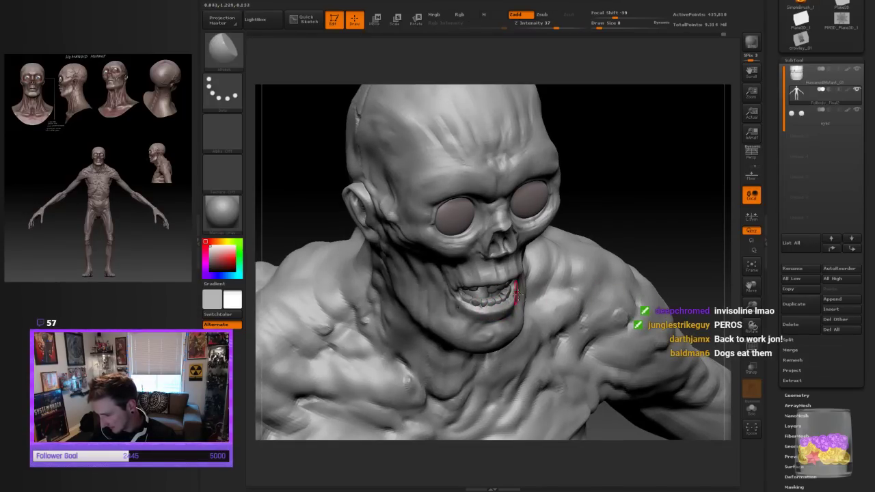
{"action": "left_click_drag", "start_coordinate": [642, 261], "coordinate": [572, 260]}
{"action": "right_click_drag", "start_coordinate": [540, 276], "coordinate": [638, 123]}
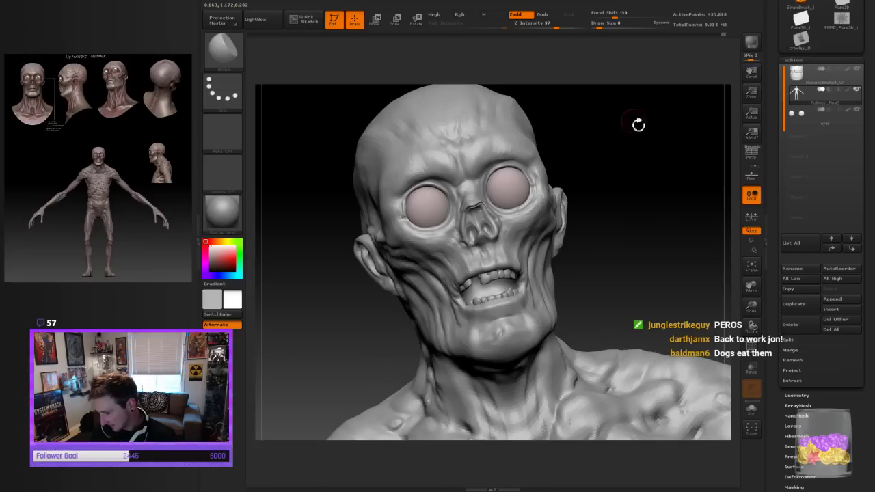
Adjust the upper lip line and the chin from several angles with the Move brush at draw size 8
{"action": "mouse_move", "coordinate": [590, 264]}
{"action": "right_mouse_down"}
{"action": "mouse_move", "coordinate": [644, 242]}
{"action": "mouse_move", "coordinate": [667, 271]}
{"action": "right_mouse_up"}
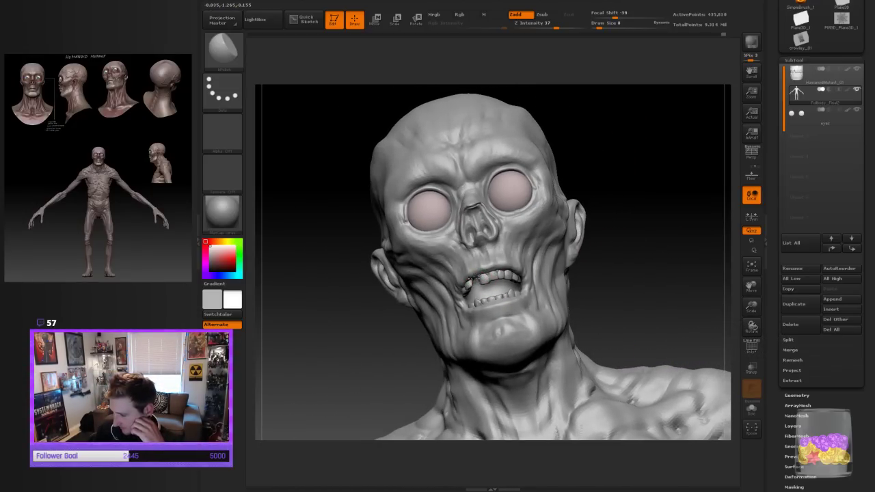
{"action": "right_click_drag", "start_coordinate": [509, 261], "coordinate": [484, 273]}
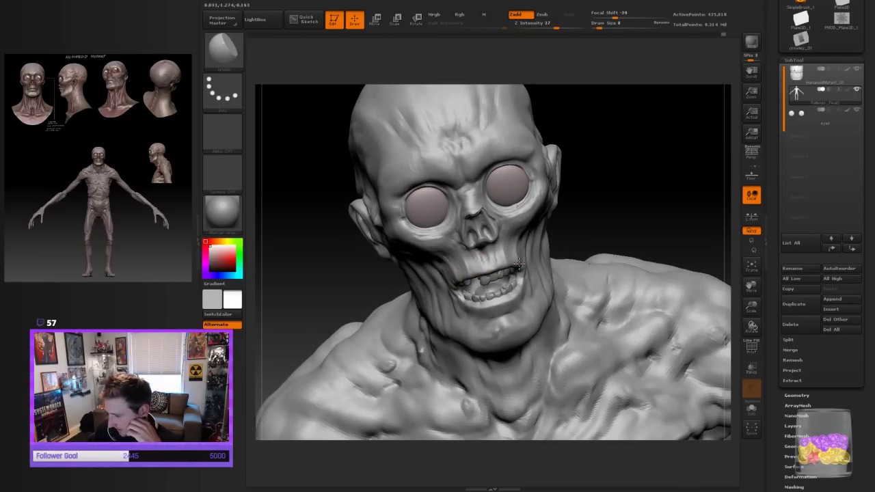
{"action": "mouse_move", "coordinate": [449, 284]}
{"action": "right_mouse_down"}
{"action": "mouse_move", "coordinate": [648, 219]}
{"action": "mouse_move", "coordinate": [613, 227]}
{"action": "right_mouse_up"}
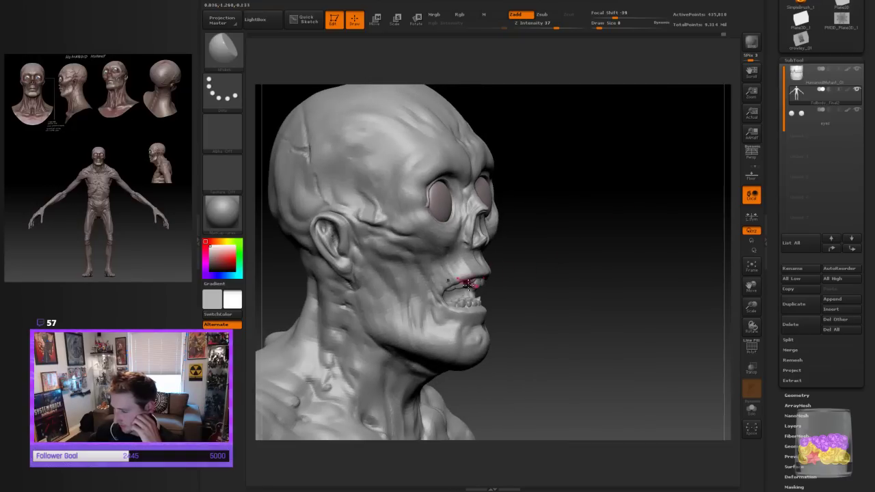
{"action": "right_click_drag", "start_coordinate": [585, 260], "coordinate": [474, 335]}
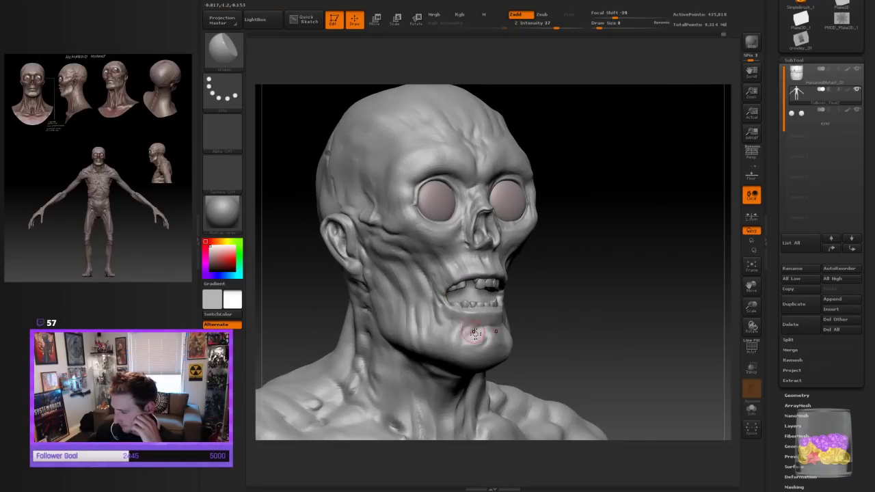
{"action": "mouse_move", "coordinate": [559, 306]}
{"action": "right_mouse_down", "text": "shift"}
{"action": "mouse_move", "coordinate": [543, 307]}
{"action": "mouse_move", "coordinate": [658, 264]}
{"action": "mouse_move", "coordinate": [635, 282]}
{"action": "right_mouse_up", "text": "shift"}
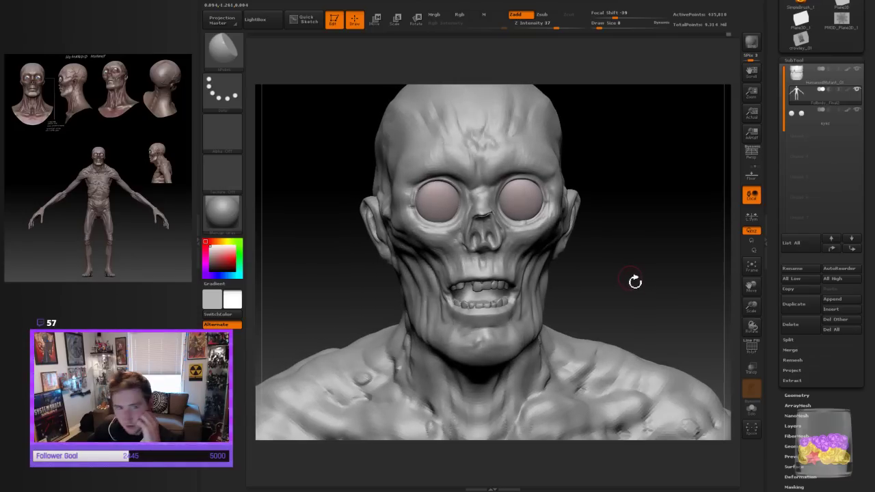
Detail the lower lip and the skin beneath it with the ClayBuildup brush at draw sizes 2 and 4
{"action": "left_click", "coordinate": [223, 49]}
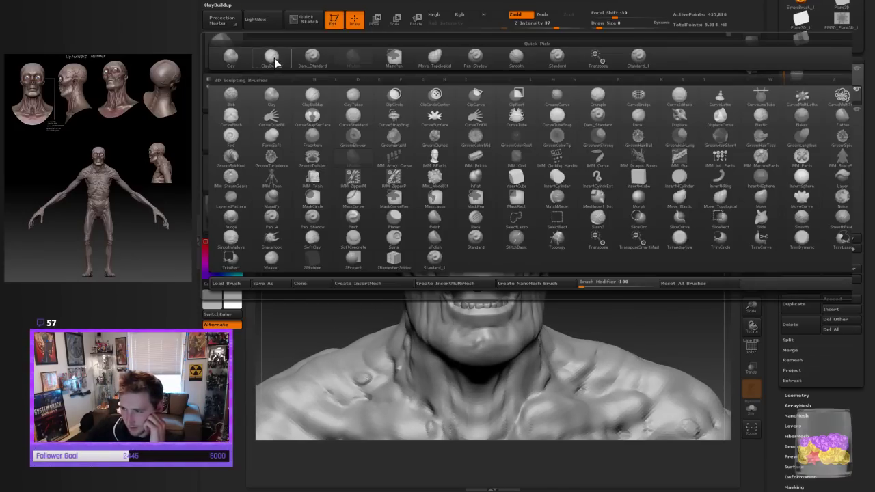
{"action": "left_click", "coordinate": [273, 59]}
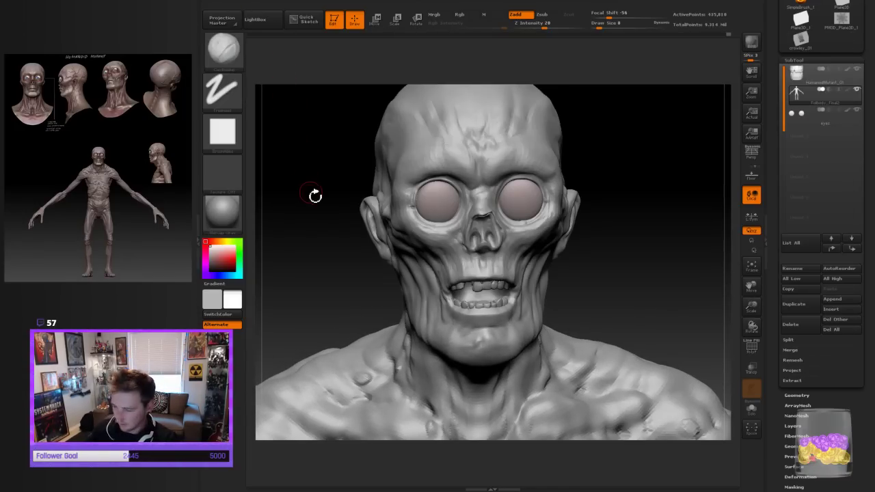
{"action": "mouse_move", "coordinate": [591, 293]}
{"action": "right_mouse_down"}
{"action": "mouse_move", "coordinate": [613, 275]}
{"action": "mouse_move", "coordinate": [610, 286]}
{"action": "mouse_move", "coordinate": [624, 289]}
{"action": "mouse_move", "coordinate": [627, 267]}
{"action": "right_mouse_up"}
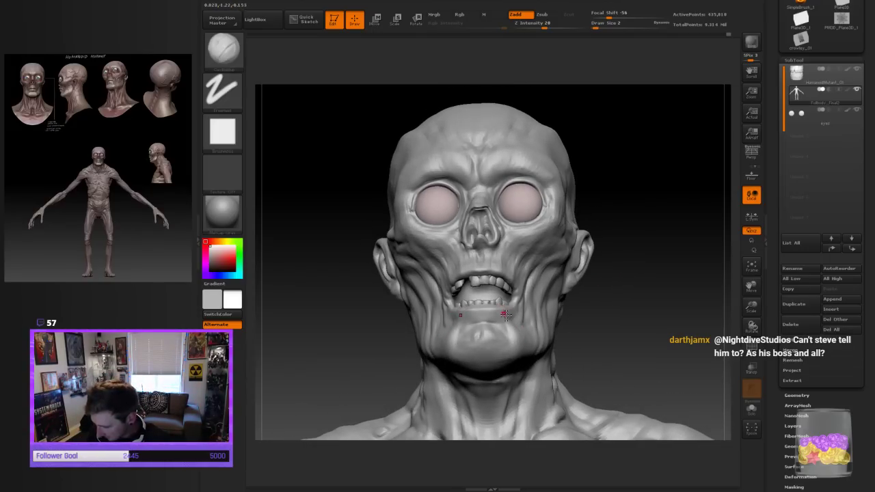
{"action": "right_click_drag", "start_coordinate": [597, 315], "coordinate": [535, 323]}
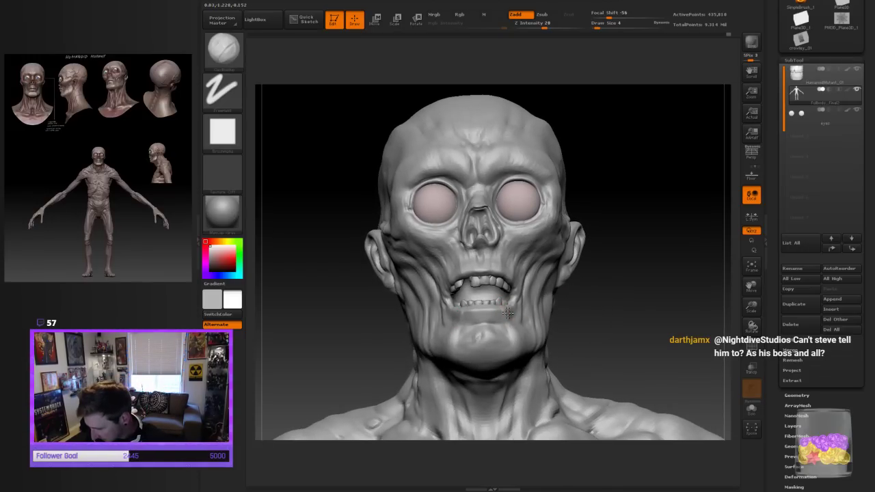
{"action": "right_click_drag", "start_coordinate": [585, 305], "coordinate": [509, 319]}
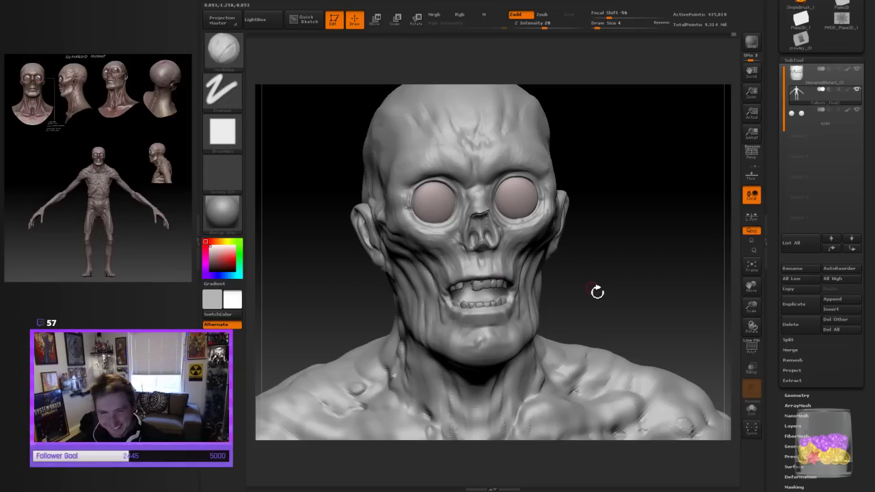
Refine the skin above the upper lip and on the chin with the ClayBuildup brush at draw size 4, then 1
{"action": "left_click_drag", "start_coordinate": [596, 290], "coordinate": [532, 274]}
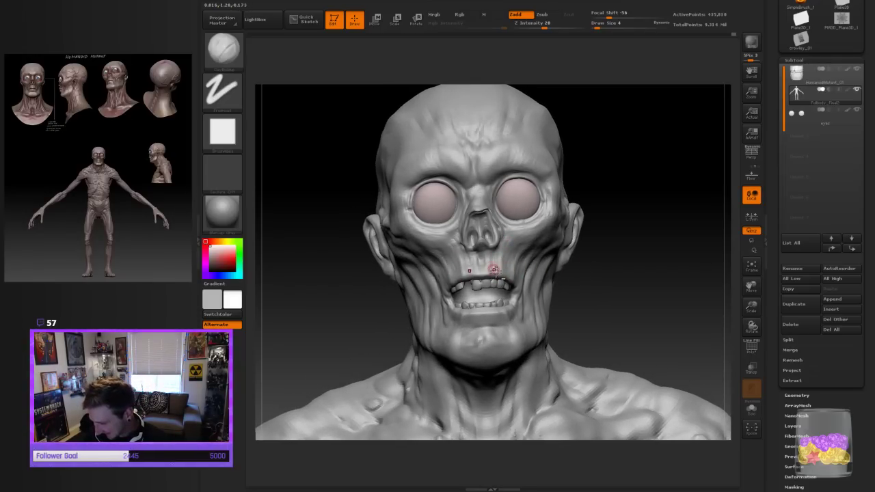
{"action": "left_click_drag", "start_coordinate": [586, 258], "coordinate": [517, 285]}
{"action": "left_click_drag", "start_coordinate": [654, 278], "coordinate": [612, 301]}
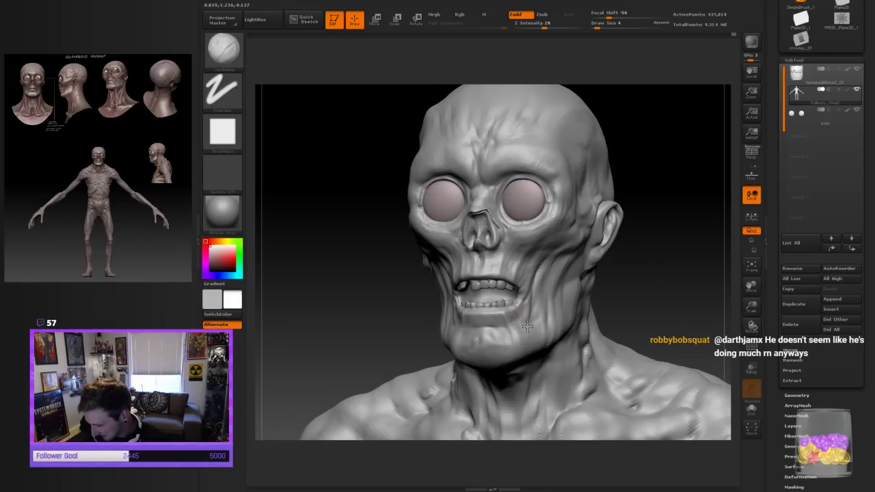
{"action": "key", "text": "["}
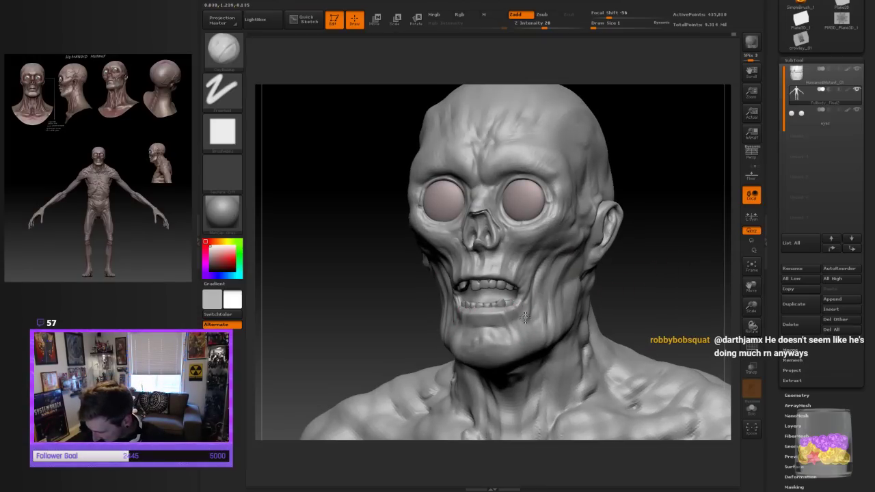
{"action": "left_click_drag", "start_coordinate": [615, 278], "coordinate": [703, 274]}
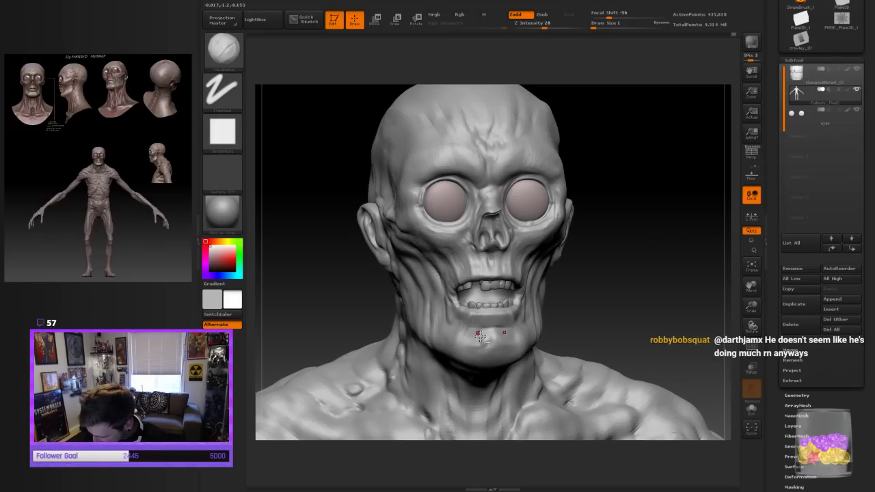
{"action": "left_click_drag", "start_coordinate": [610, 299], "coordinate": [606, 312]}
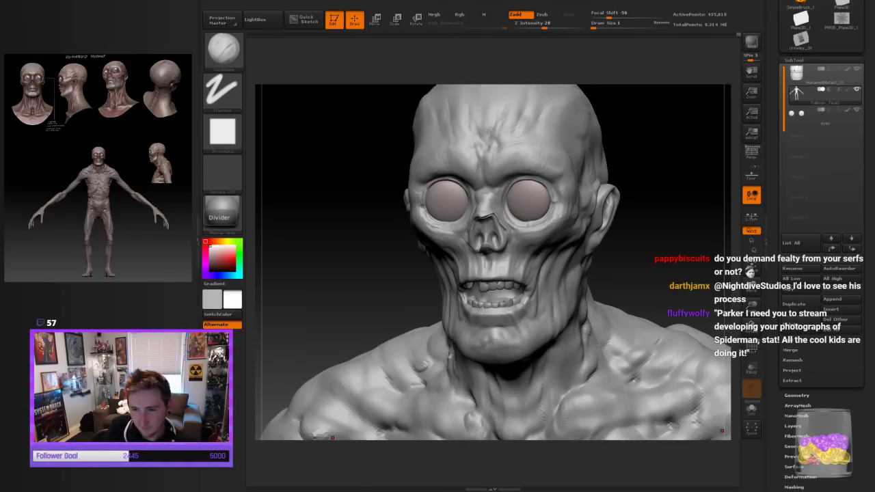
Save the sculpted character to disk as a tool file
{"action": "key", "text": "ctrl+s"}
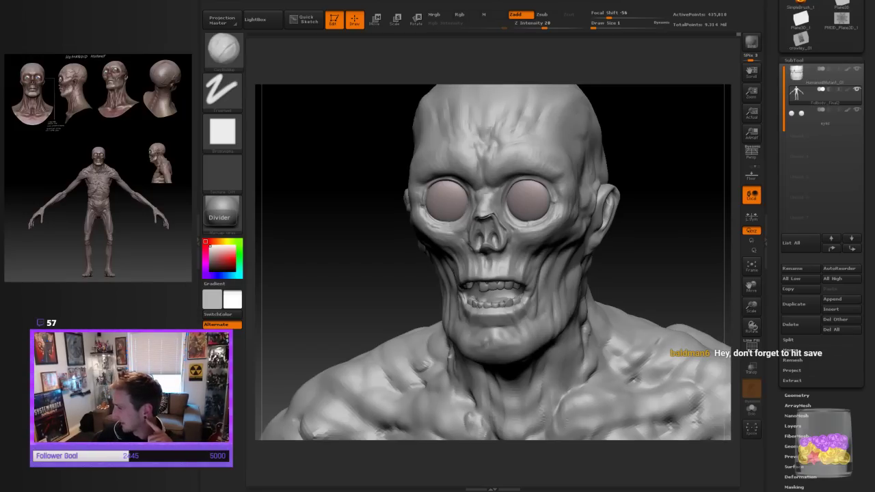
{"action": "left_click_drag", "start_coordinate": [770, 43], "coordinate": [771, 120]}
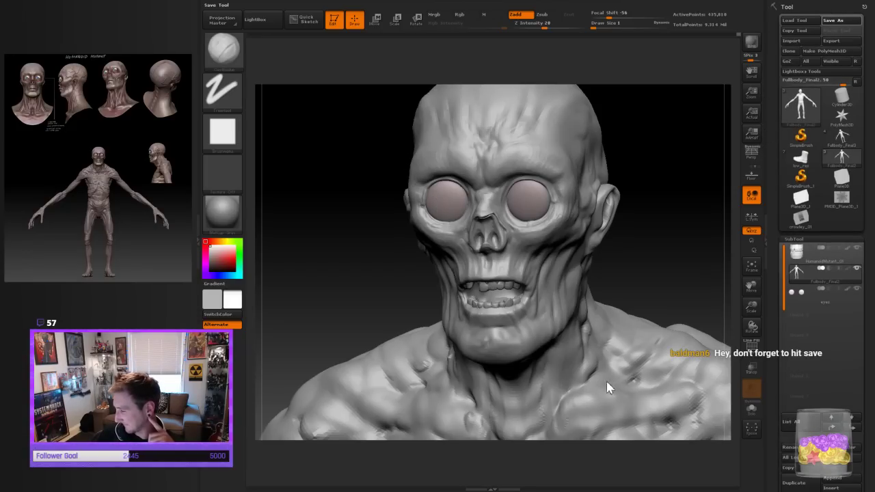
{"action": "key", "text": "ctrl+s"}
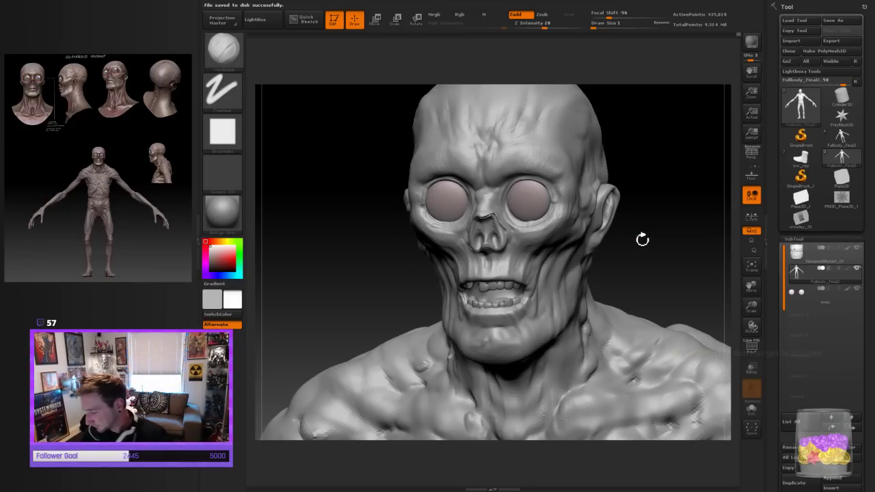
Compare the upper body and head with earlier versions by scrubbing the undo history back and returning to the latest state
{"action": "left_click_drag", "start_coordinate": [640, 238], "coordinate": [659, 236]}
{"action": "left_click_drag", "start_coordinate": [755, 307], "coordinate": [694, 259]}
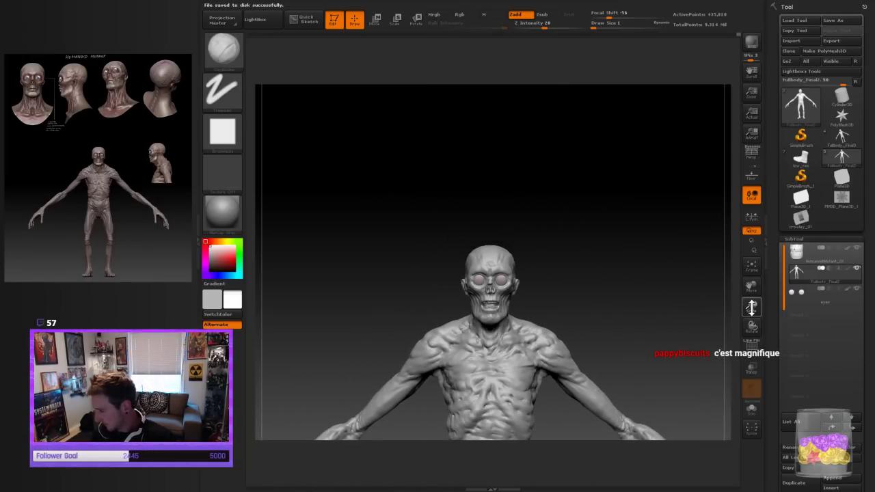
{"action": "left_click_drag", "start_coordinate": [751, 307], "coordinate": [655, 261]}
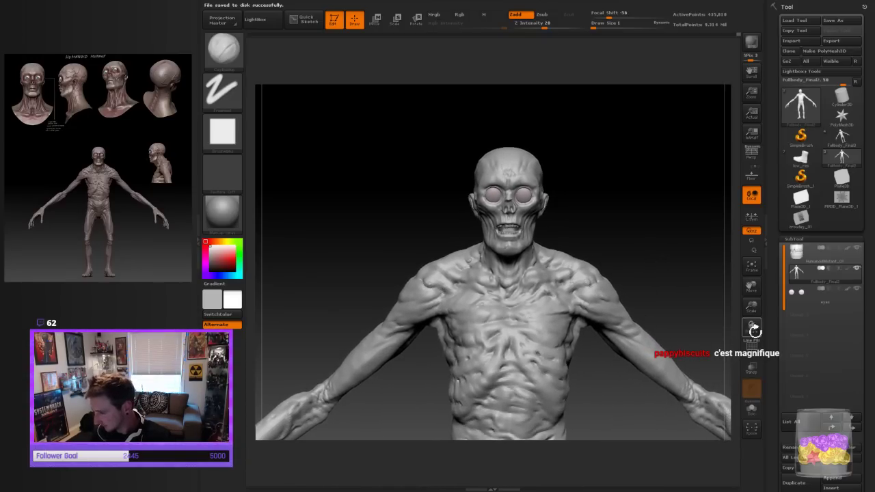
{"action": "left_click_drag", "start_coordinate": [749, 319], "coordinate": [750, 301]}
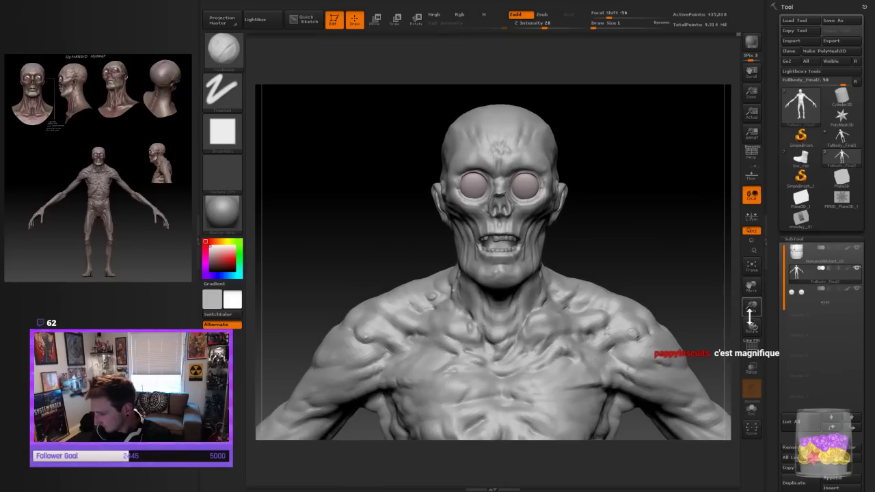
{"action": "mouse_move", "coordinate": [736, 39]}
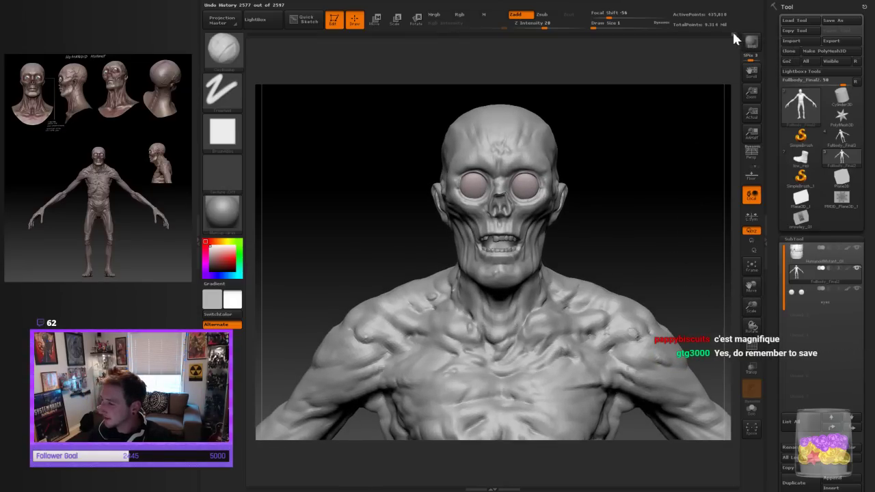
{"action": "mouse_move", "coordinate": [713, 33]}
{"action": "left_mouse_down"}
{"action": "mouse_move", "coordinate": [605, 32]}
{"action": "mouse_move", "coordinate": [247, 65]}
{"action": "left_mouse_up"}
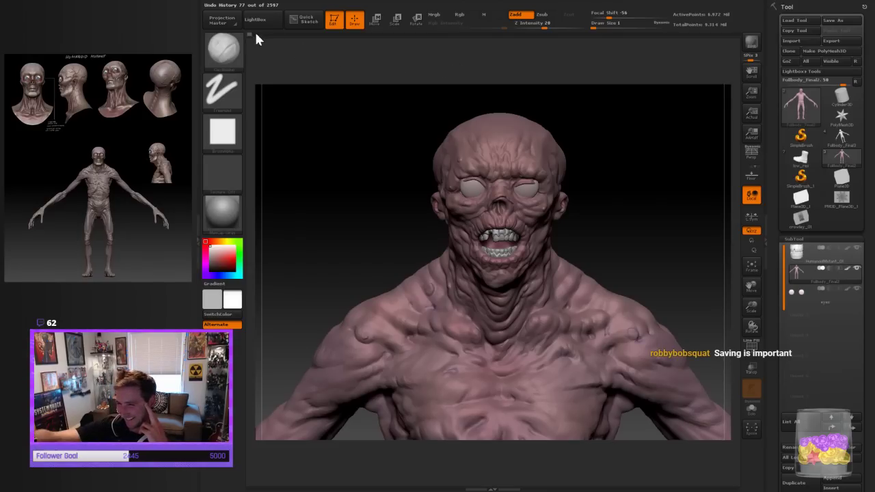
{"action": "left_click_drag", "start_coordinate": [247, 32], "coordinate": [356, 31]}
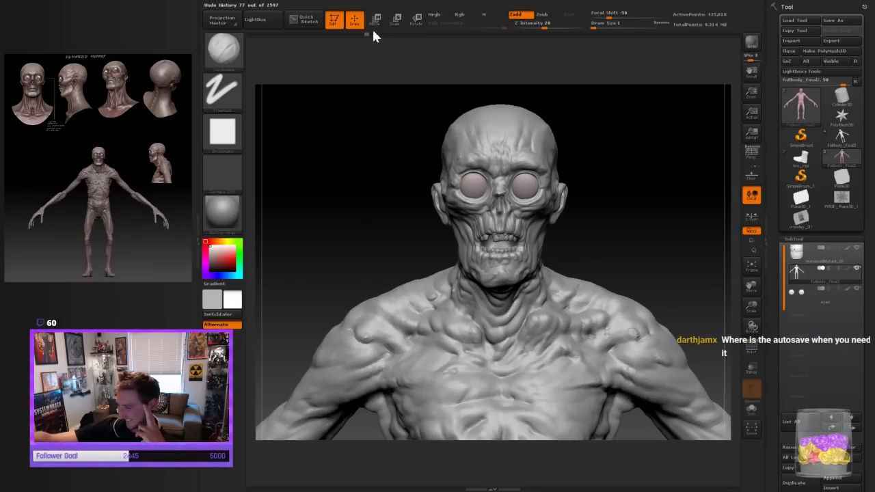
{"action": "left_click_drag", "start_coordinate": [444, 28], "coordinate": [739, 31]}
Examine the head and shoulders in three-quarter and front views
{"action": "mouse_move", "coordinate": [688, 197]}
{"action": "left_mouse_down"}
{"action": "mouse_move", "coordinate": [644, 267]}
{"action": "mouse_move", "coordinate": [630, 267]}
{"action": "left_mouse_up"}
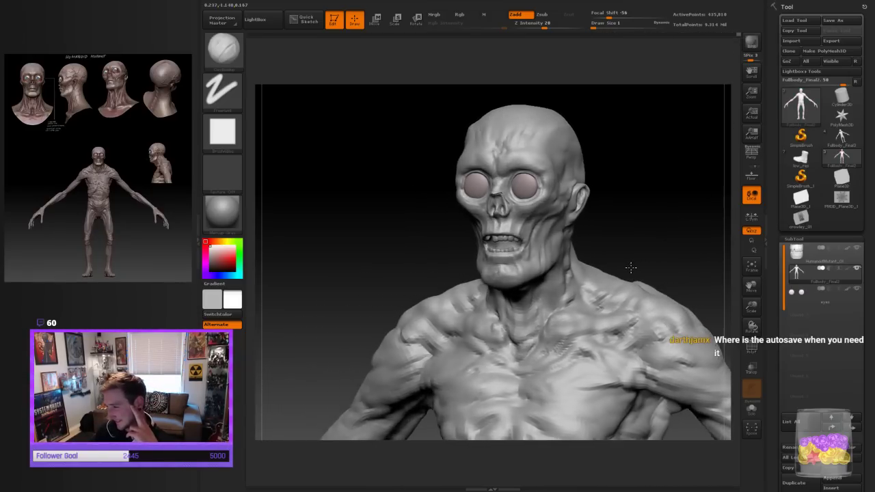
{"action": "left_click_drag", "start_coordinate": [682, 259], "coordinate": [642, 335], "text": "shift"}
{"action": "left_click_drag", "start_coordinate": [754, 307], "coordinate": [755, 314]}
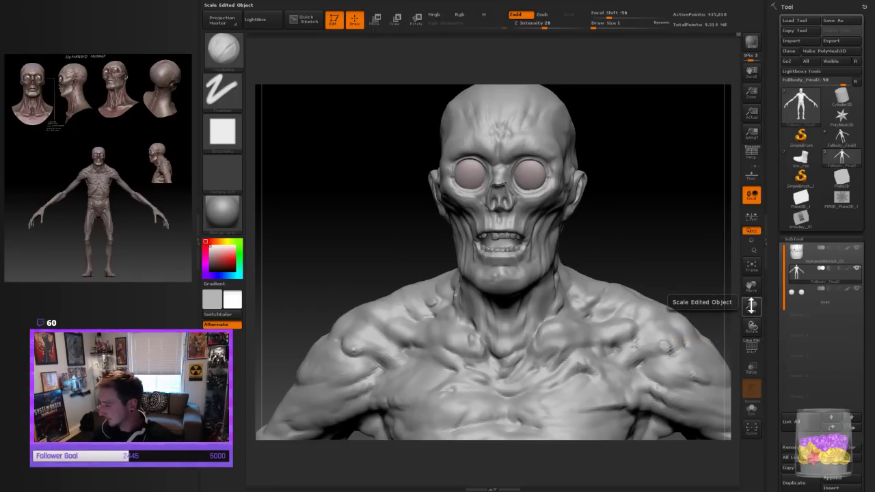
Try a ClayBuildup stroke down the side of the neck at draw size 7, and undo it
{"action": "left_click_drag", "start_coordinate": [754, 313], "coordinate": [663, 263]}
{"action": "mouse_move", "coordinate": [751, 305]}
{"action": "left_mouse_down"}
{"action": "mouse_move", "coordinate": [699, 281]}
{"action": "mouse_move", "coordinate": [656, 232]}
{"action": "mouse_move", "coordinate": [660, 239]}
{"action": "mouse_move", "coordinate": [645, 246]}
{"action": "left_mouse_up"}
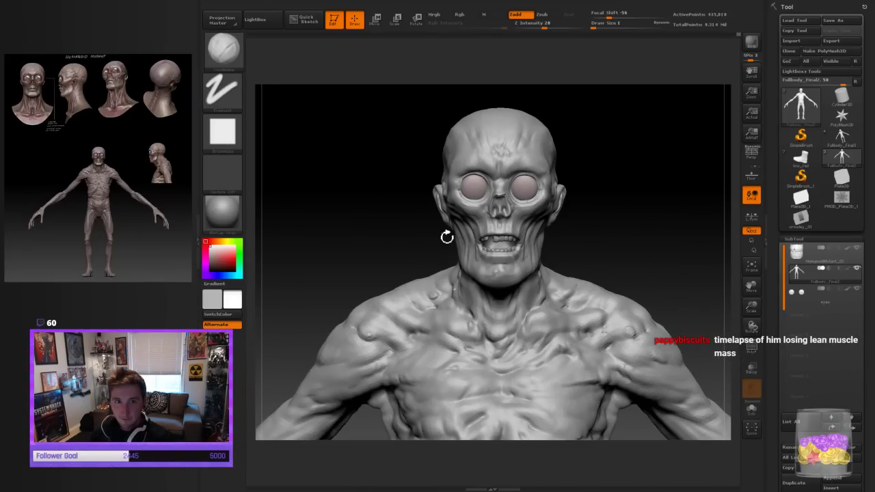
{"action": "left_click_drag", "start_coordinate": [593, 244], "coordinate": [587, 209]}
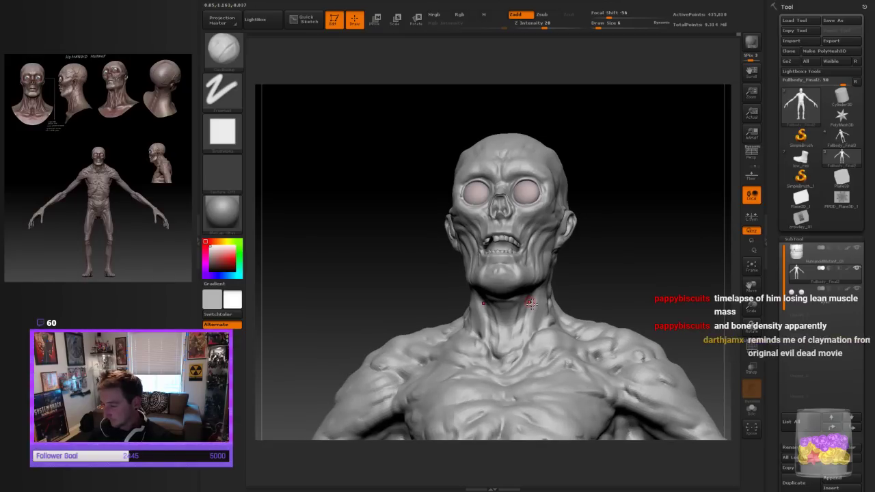
{"action": "key", "text": "bracketright"}
{"action": "mouse_move", "coordinate": [537, 293]}
{"action": "left_mouse_down"}
{"action": "mouse_move", "coordinate": [521, 352]}
{"action": "mouse_move", "coordinate": [524, 342]}
{"action": "left_mouse_up"}
{"action": "key", "text": "ctrl+z"}
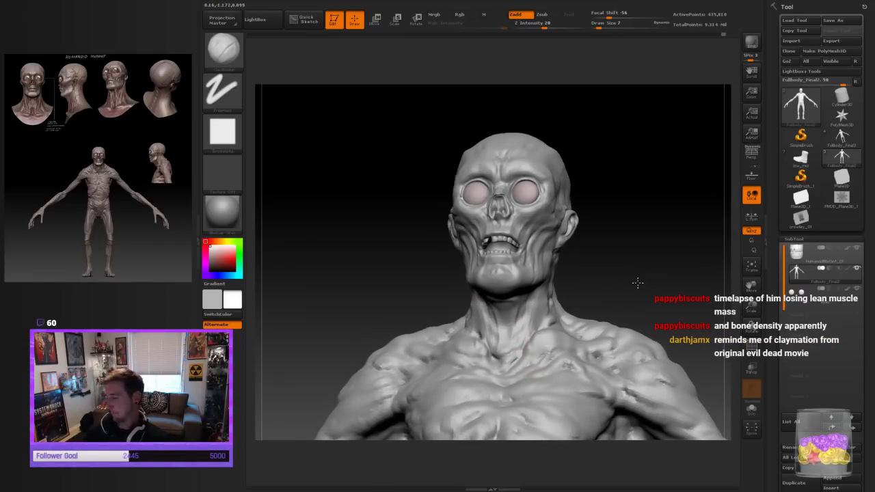
Smooth the throat and the area under the jaw from low angles, at draw size 7, then 9
{"action": "left_click_drag", "start_coordinate": [638, 285], "coordinate": [539, 314]}
{"action": "mouse_move", "coordinate": [609, 278]}
{"action": "left_mouse_down"}
{"action": "mouse_move", "coordinate": [526, 321]}
{"action": "mouse_move", "coordinate": [592, 266]}
{"action": "left_mouse_up"}
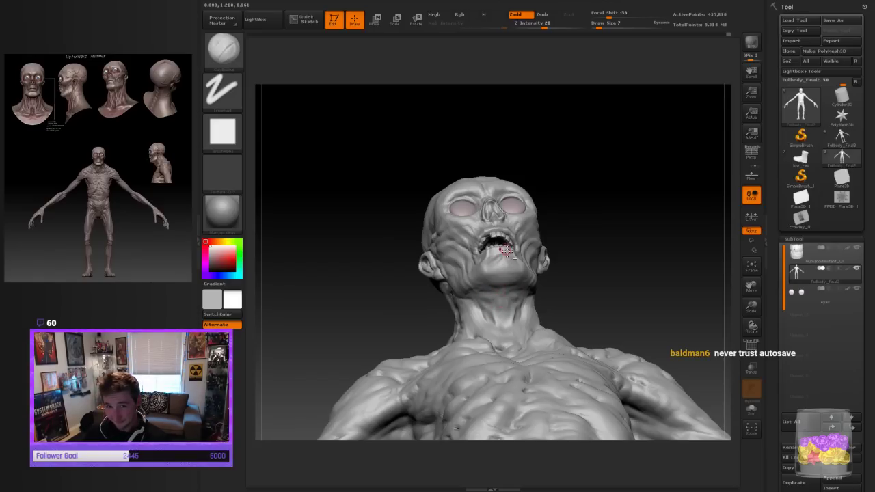
{"action": "left_click_drag", "start_coordinate": [487, 310], "coordinate": [487, 309], "text": "shift"}
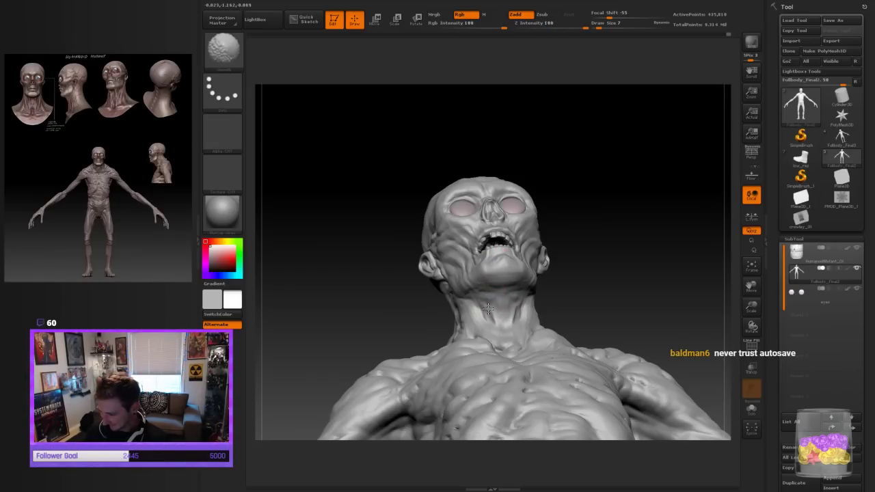
{"action": "mouse_move", "coordinate": [555, 298]}
{"action": "left_mouse_down"}
{"action": "mouse_move", "coordinate": [600, 264]}
{"action": "mouse_move", "coordinate": [558, 272]}
{"action": "left_mouse_up"}
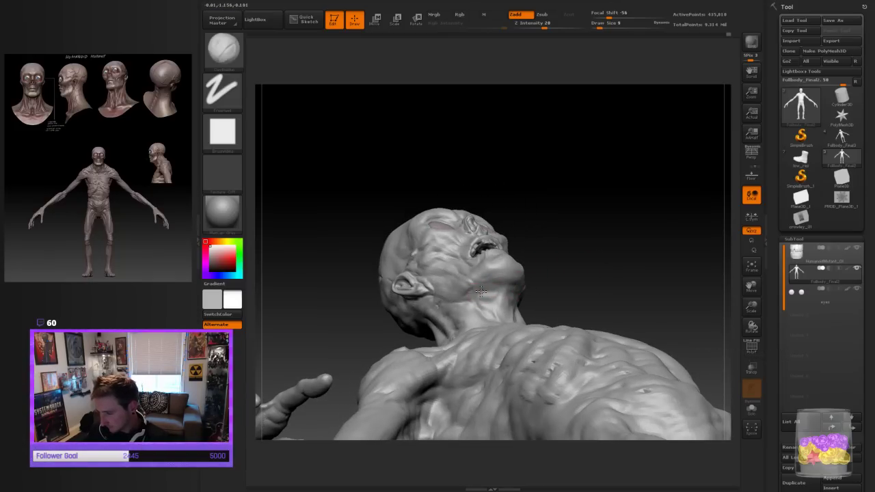
{"action": "key", "text": "1"}
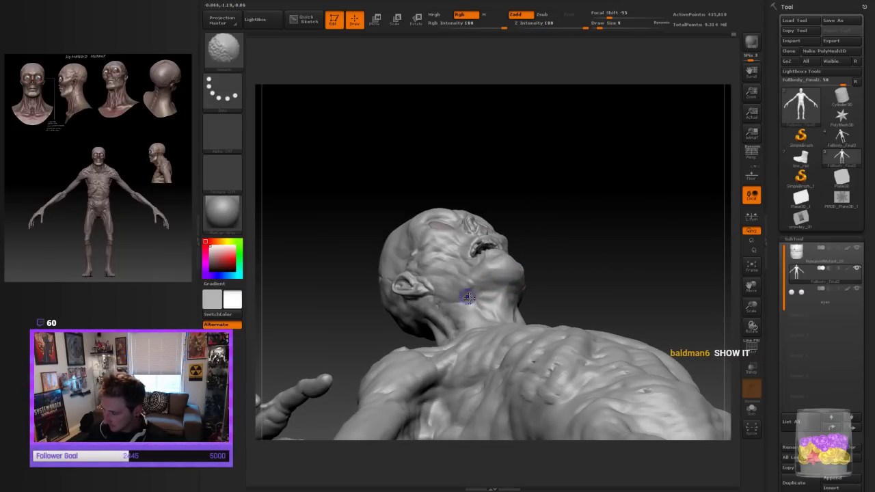
{"action": "key", "text": "2"}
{"action": "mouse_move", "coordinate": [574, 287]}
{"action": "left_mouse_down"}
{"action": "mouse_move", "coordinate": [602, 278]}
{"action": "mouse_move", "coordinate": [675, 219]}
{"action": "left_mouse_up"}
{"action": "key", "text": "shift"}
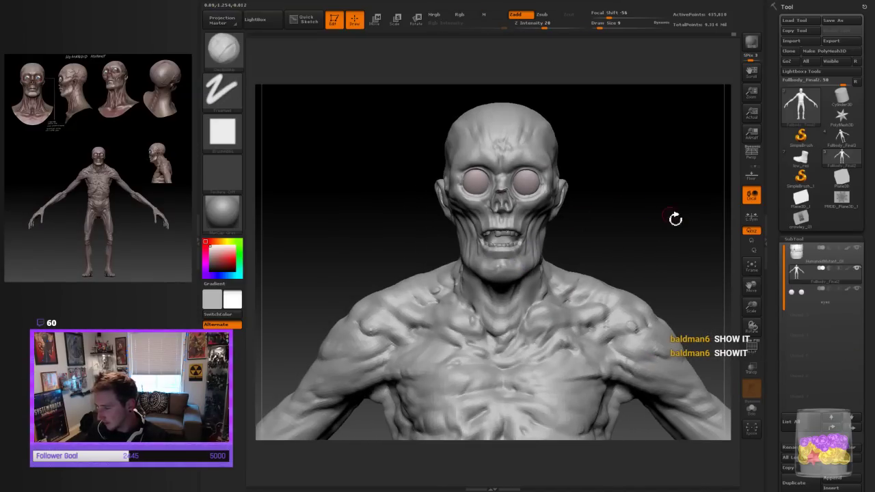
Make the eyes subtool active and choose the Chrome BlueTint material
{"action": "left_click_drag", "start_coordinate": [751, 308], "coordinate": [691, 297]}
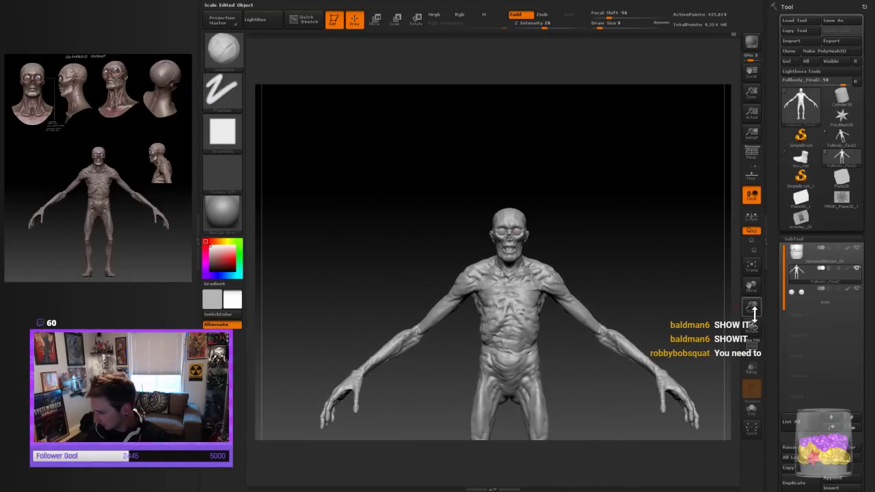
{"action": "left_click_drag", "start_coordinate": [753, 310], "coordinate": [743, 332]}
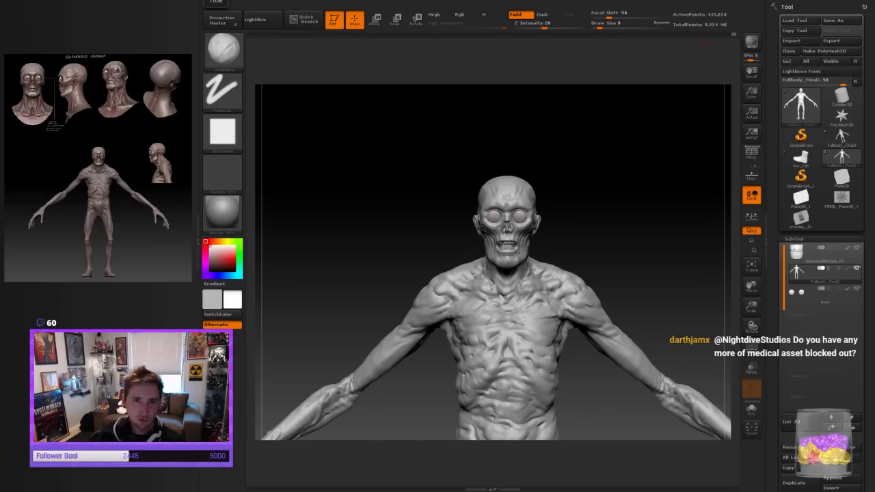
{"action": "left_click_drag", "start_coordinate": [582, 231], "coordinate": [611, 232]}
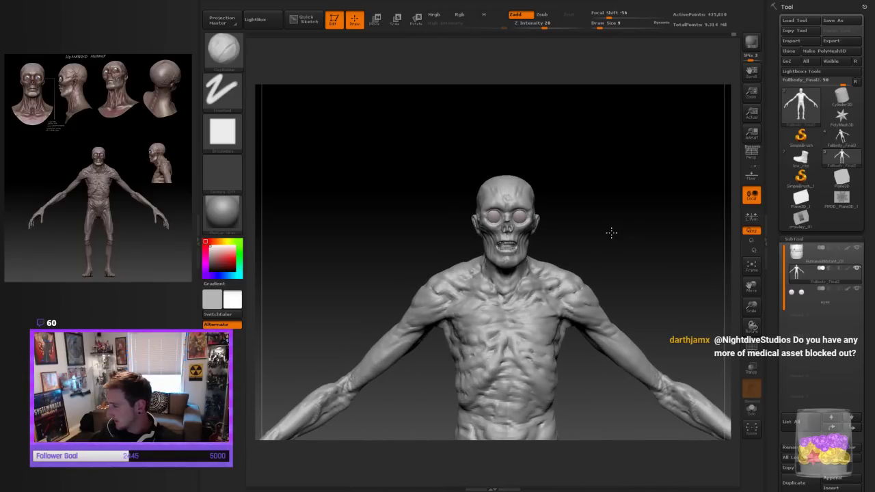
{"action": "left_click", "coordinate": [798, 297]}
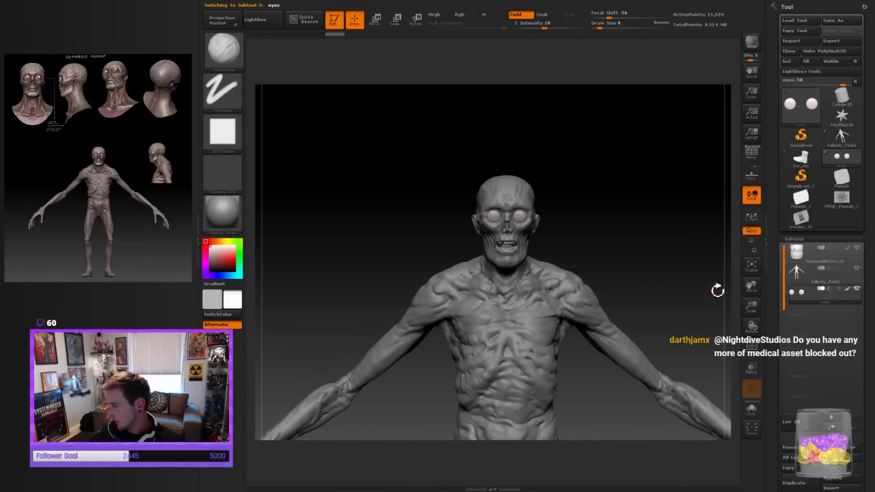
{"action": "left_click", "coordinate": [228, 227]}
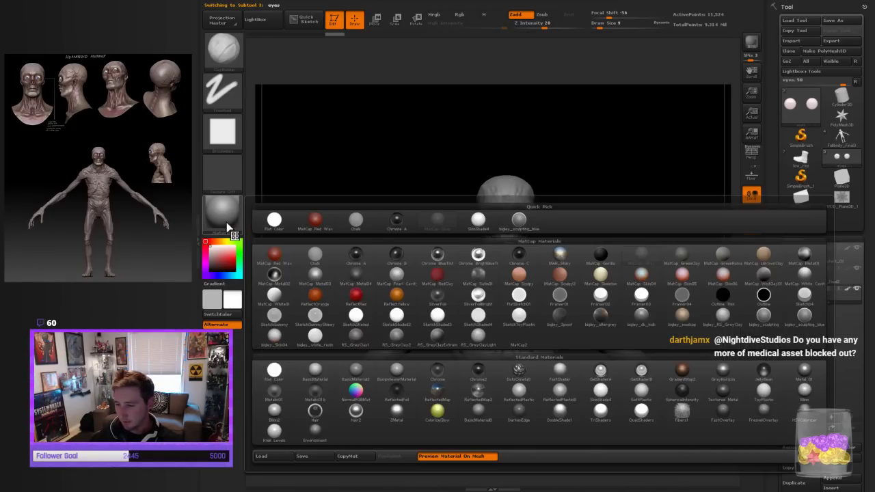
{"action": "left_click", "coordinate": [431, 258]}
{"action": "left_click_drag", "start_coordinate": [752, 305], "coordinate": [742, 326]}
{"action": "mouse_move", "coordinate": [677, 274]}
{"action": "left_mouse_down"}
{"action": "mouse_move", "coordinate": [637, 261]}
{"action": "mouse_move", "coordinate": [672, 263]}
{"action": "left_mouse_up"}
{"action": "left_click_drag", "start_coordinate": [751, 309], "coordinate": [747, 327]}
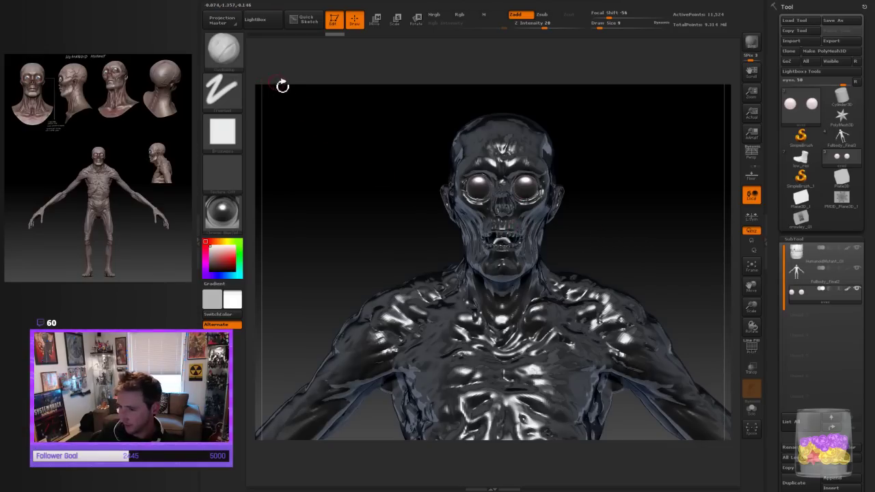
Switch painting to material only with Zadd off and fill the eyes with the chrome material
{"action": "left_click", "coordinate": [484, 15]}
{"action": "left_click", "coordinate": [516, 15]}
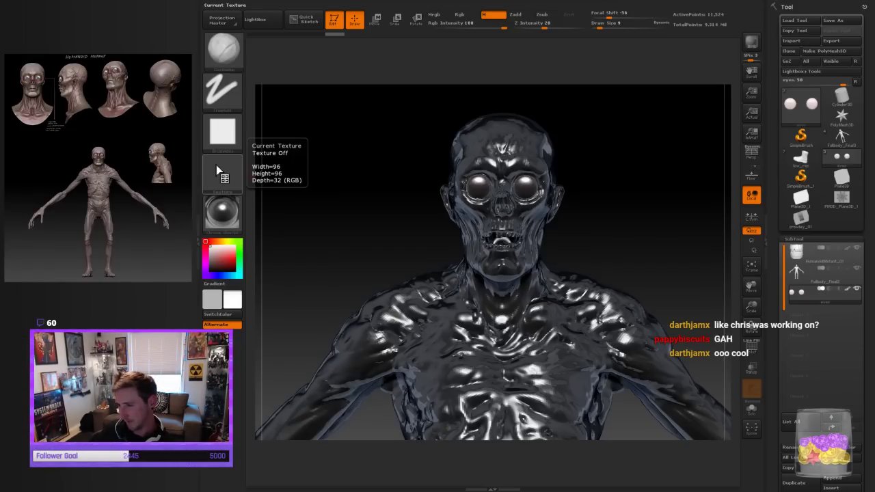
{"action": "left_click", "coordinate": [228, 2]}
{"action": "mouse_move", "coordinate": [242, 2]}
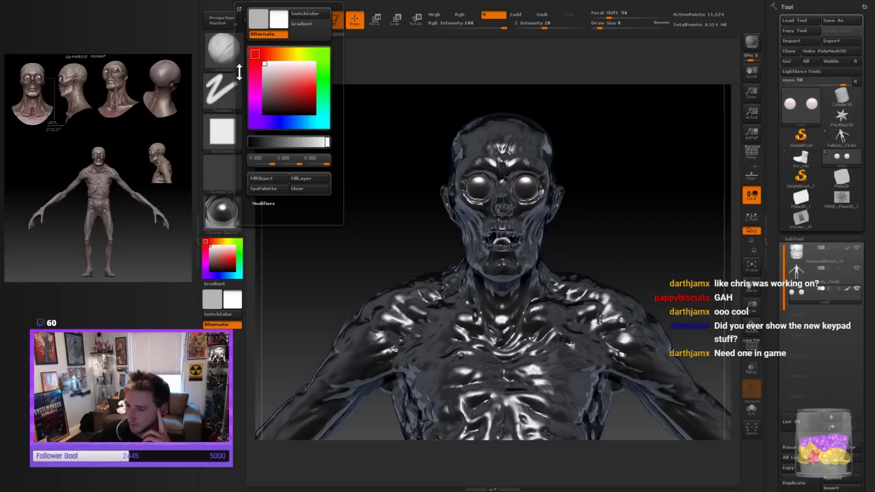
{"action": "left_click", "coordinate": [267, 180]}
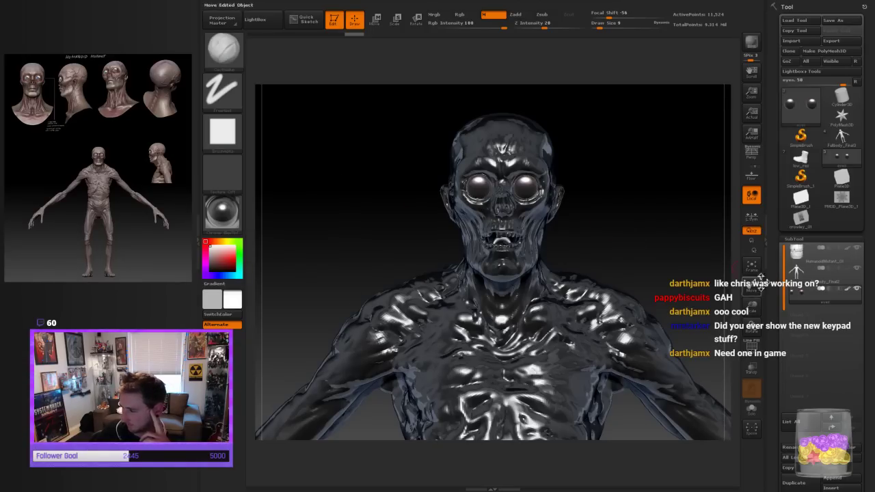
Make the Fullbody_Final2 subtool active and display the body in the MatCap Gray material
{"action": "left_click", "coordinate": [811, 275]}
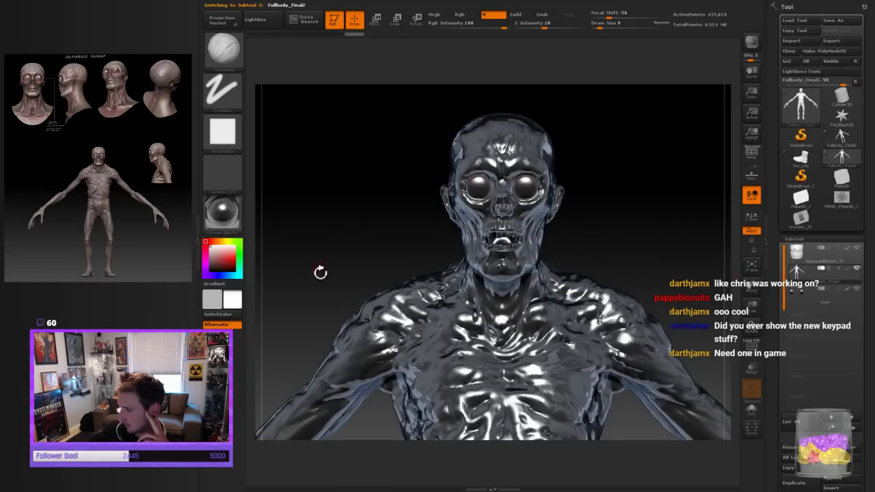
{"action": "left_click", "coordinate": [221, 214]}
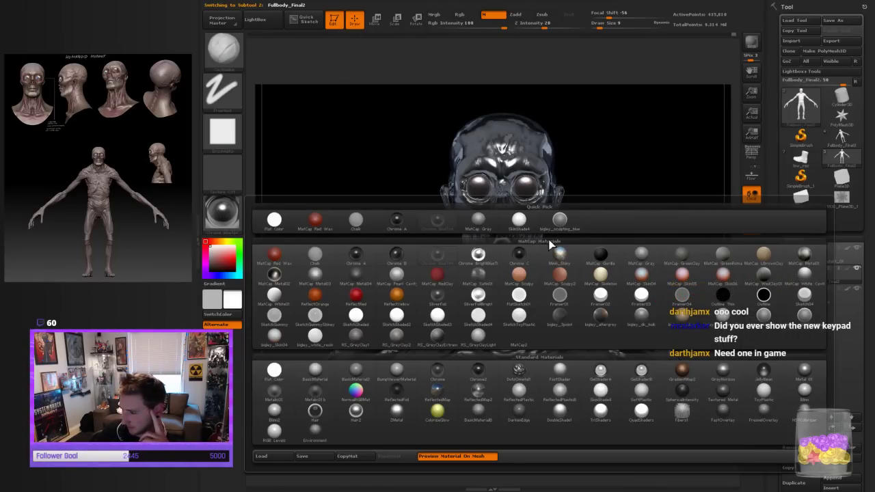
{"action": "left_click", "coordinate": [482, 223]}
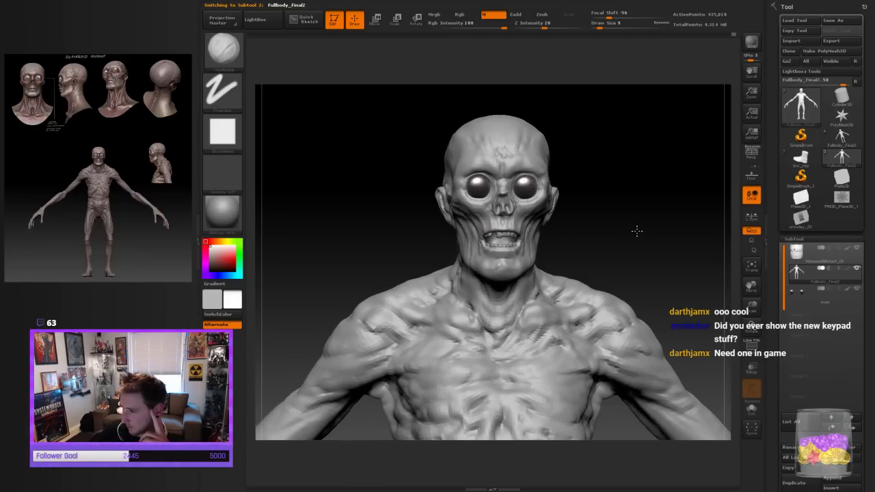
Enlarge the eyes subtool with the Size deformation, first by 15 and then a second time
{"action": "mouse_move", "coordinate": [638, 217]}
{"action": "left_mouse_down"}
{"action": "mouse_move", "coordinate": [623, 219]}
{"action": "mouse_move", "coordinate": [633, 215]}
{"action": "mouse_move", "coordinate": [632, 229]}
{"action": "mouse_move", "coordinate": [642, 235]}
{"action": "left_mouse_up"}
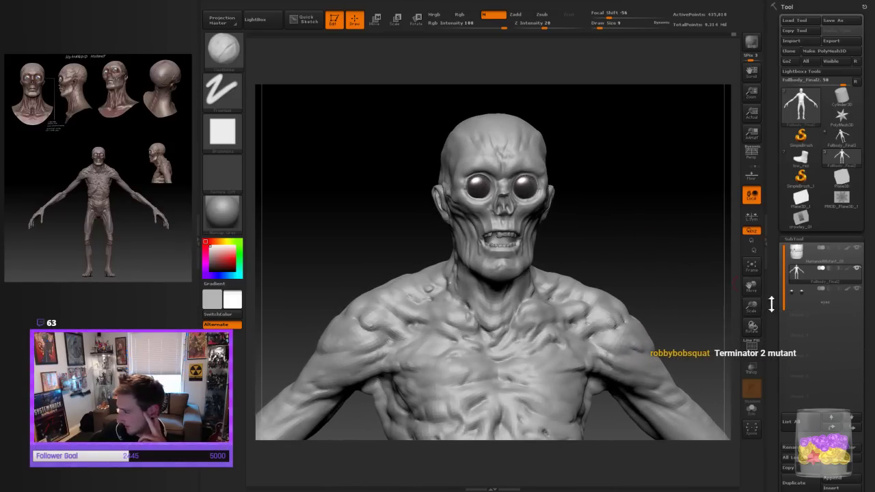
{"action": "left_click_drag", "start_coordinate": [758, 310], "coordinate": [752, 294]}
{"action": "left_click_drag", "start_coordinate": [626, 270], "coordinate": [634, 222]}
{"action": "left_click_drag", "start_coordinate": [744, 309], "coordinate": [746, 311]}
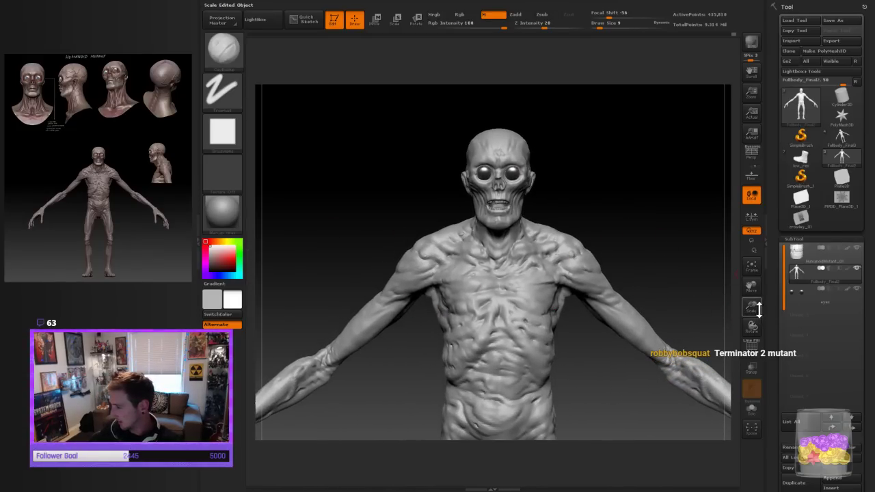
{"action": "left_click_drag", "start_coordinate": [751, 306], "coordinate": [736, 318]}
{"action": "left_click_drag", "start_coordinate": [636, 248], "coordinate": [639, 253]}
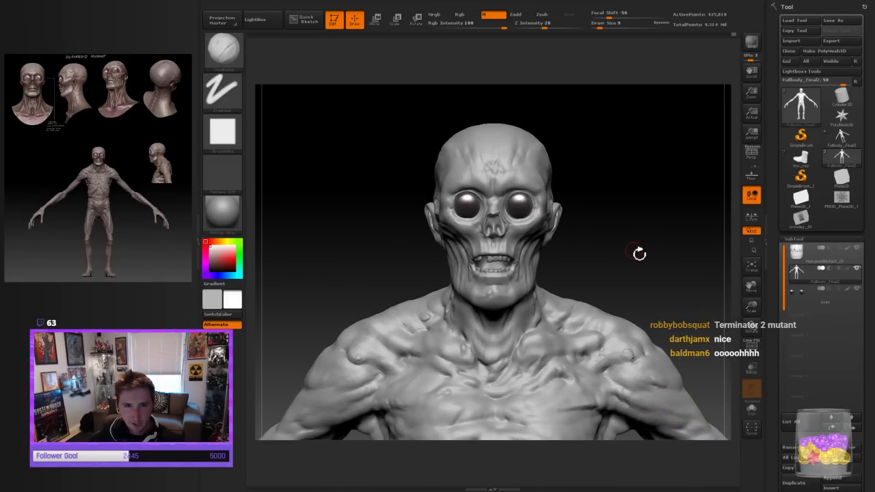
{"action": "left_click", "coordinate": [802, 298]}
{"action": "left_click_drag", "start_coordinate": [771, 368], "coordinate": [775, 276]}
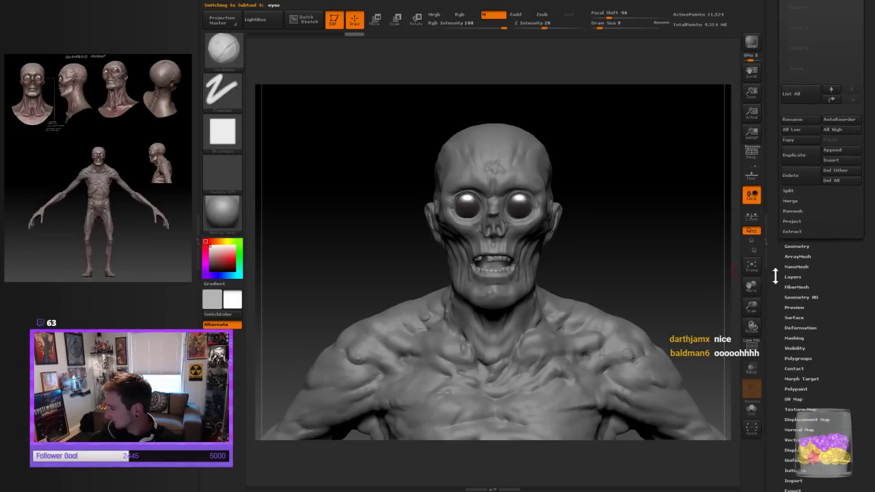
{"action": "left_click", "coordinate": [796, 327]}
{"action": "left_click_drag", "start_coordinate": [786, 332], "coordinate": [774, 281]}
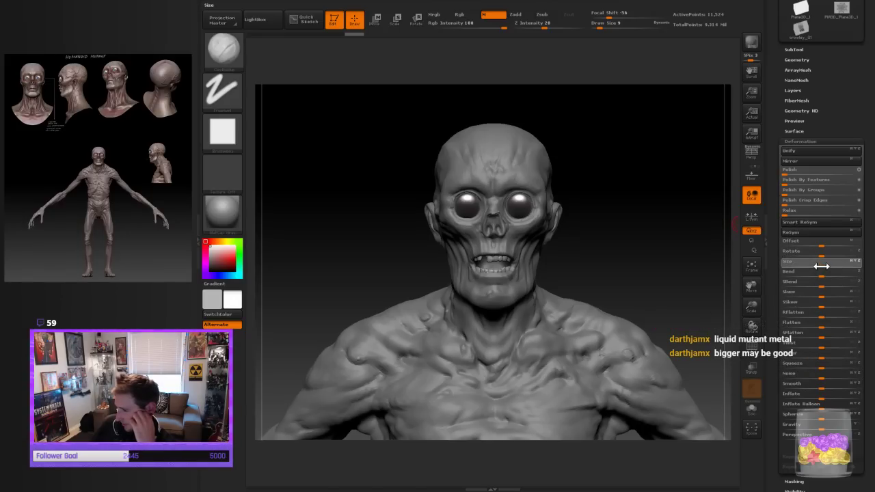
{"action": "left_click_drag", "start_coordinate": [822, 265], "coordinate": [828, 261]}
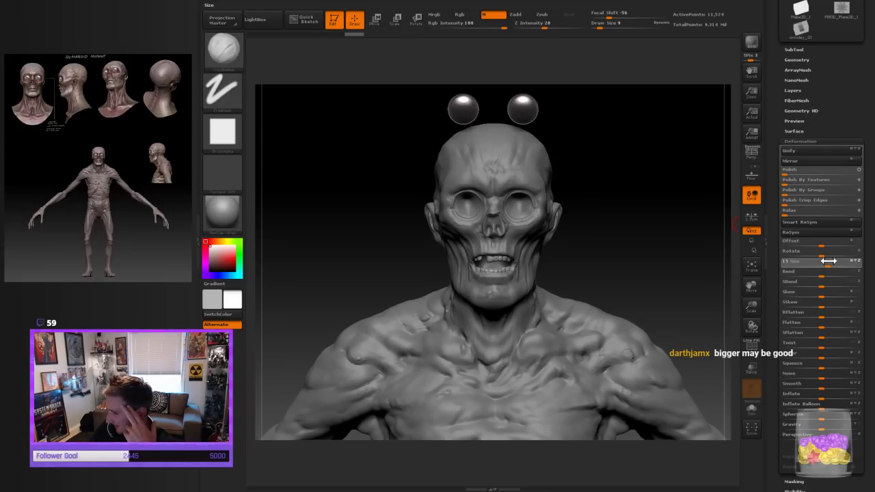
{"action": "left_click_drag", "start_coordinate": [828, 261], "coordinate": [830, 260]}
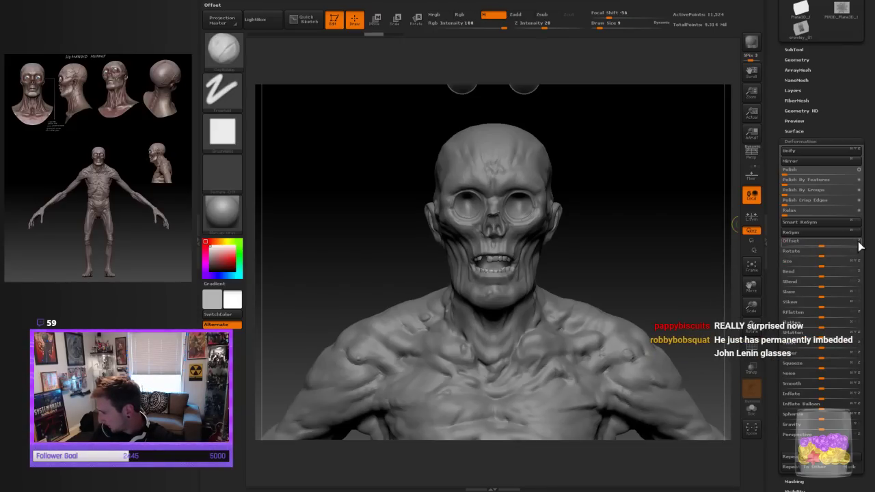
Bring the enlarged eyes back to socket height with the Offset deformation and move them backward into the head with Transpose Move
{"action": "left_click_drag", "start_coordinate": [823, 246], "coordinate": [833, 246]}
{"action": "left_click_drag", "start_coordinate": [624, 226], "coordinate": [424, 151]}
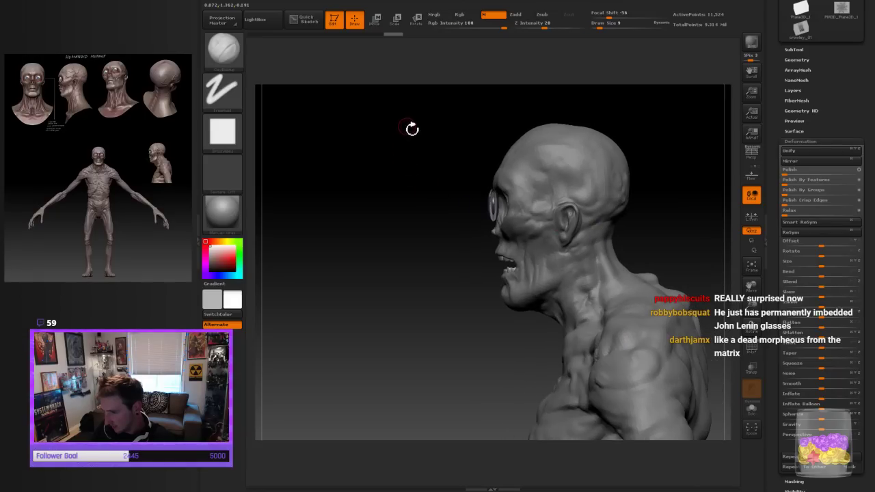
{"action": "left_click", "coordinate": [379, 23]}
{"action": "left_click_drag", "start_coordinate": [493, 194], "coordinate": [492, 284], "text": "shift"}
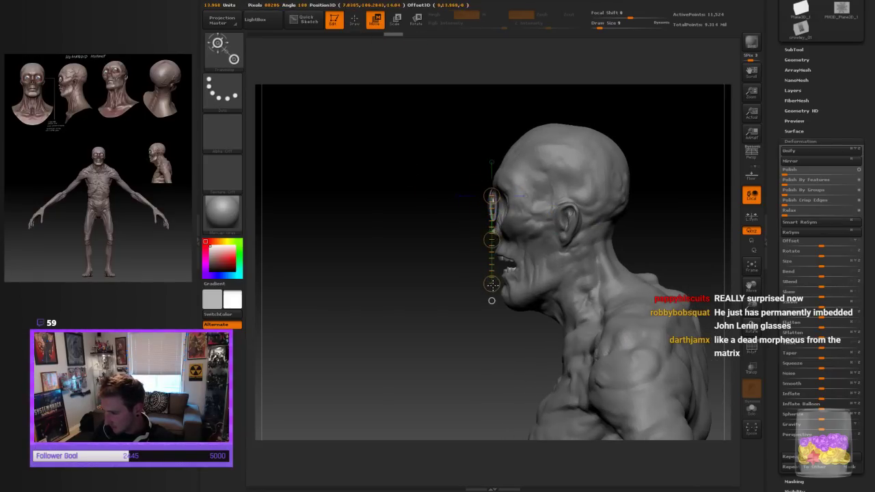
{"action": "left_click_drag", "start_coordinate": [493, 242], "coordinate": [498, 243]}
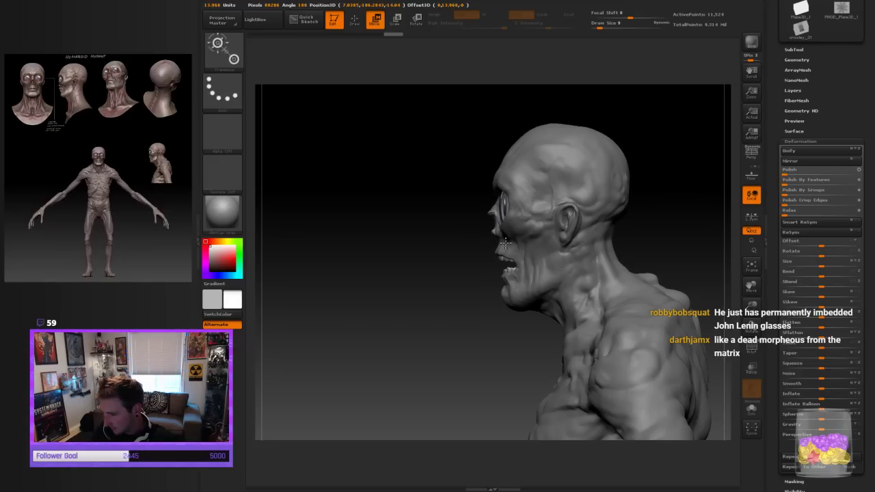
Move the two eyes slightly closer together with Transpose Move so they centre in their sockets
{"action": "left_click_drag", "start_coordinate": [431, 259], "coordinate": [625, 289]}
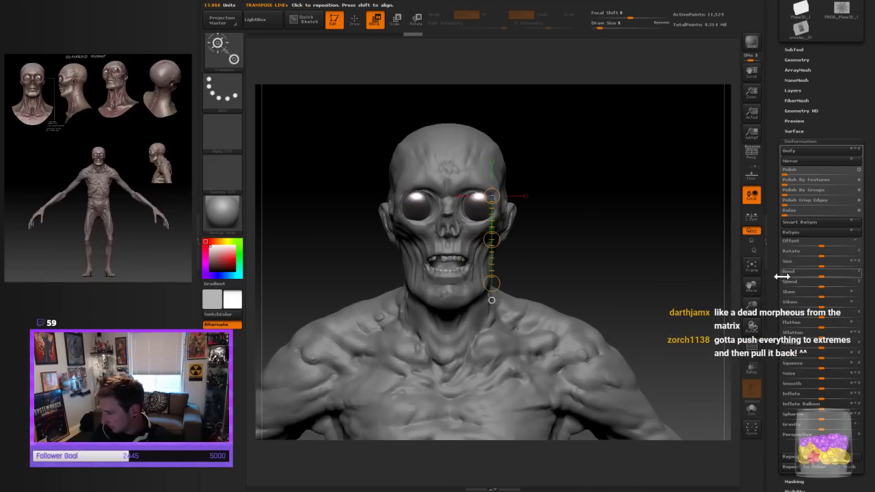
{"action": "left_click_drag", "start_coordinate": [752, 312], "coordinate": [751, 335]}
{"action": "left_click_drag", "start_coordinate": [654, 284], "coordinate": [676, 294], "text": "alt"}
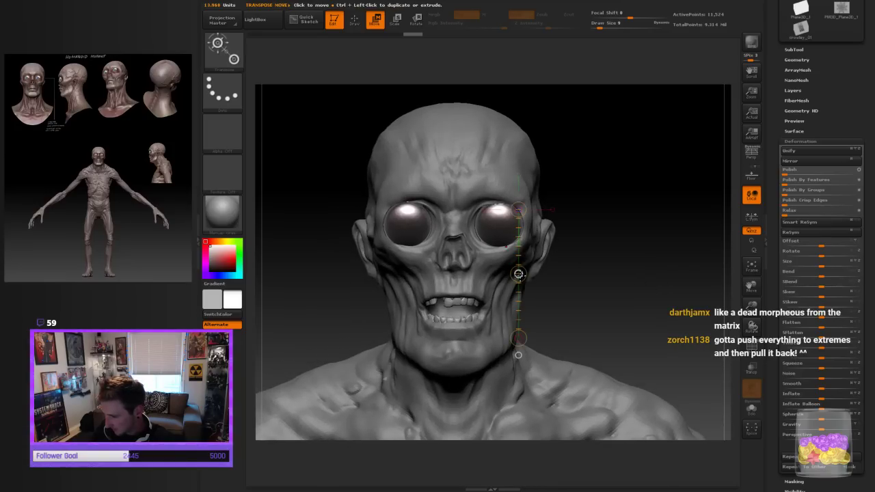
{"action": "left_click_drag", "start_coordinate": [519, 273], "coordinate": [513, 275]}
Fine-tune the depth of the eyes in their sockets with small Transpose moves, checking side and front views
{"action": "left_click_drag", "start_coordinate": [649, 269], "coordinate": [563, 280]}
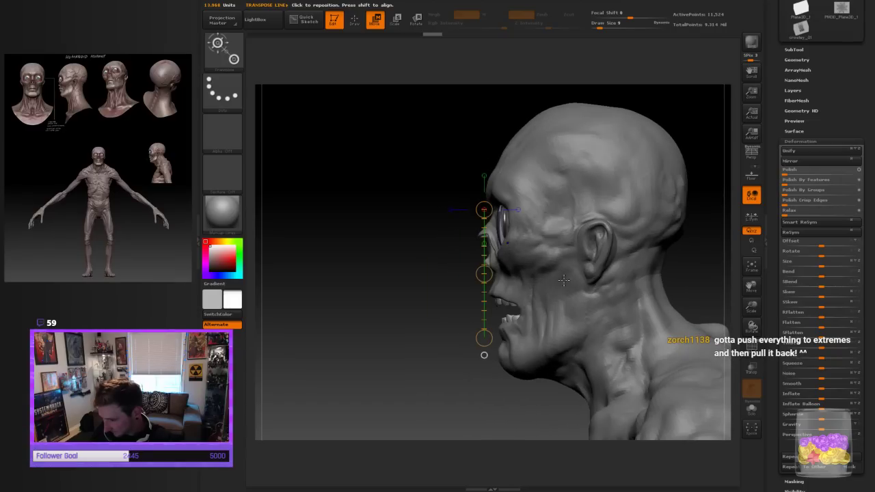
{"action": "left_click_drag", "start_coordinate": [486, 273], "coordinate": [487, 275]}
{"action": "left_click_drag", "start_coordinate": [410, 287], "coordinate": [468, 284]}
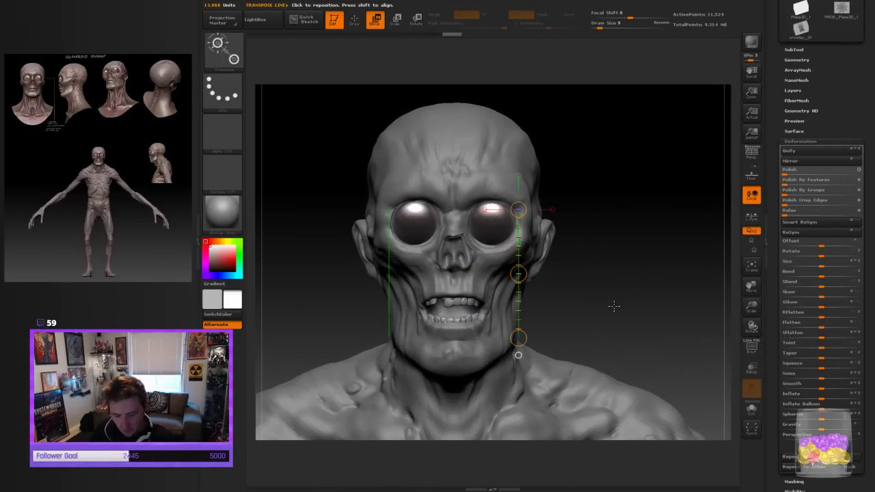
{"action": "left_click_drag", "start_coordinate": [613, 302], "coordinate": [573, 304]}
{"action": "left_click_drag", "start_coordinate": [484, 273], "coordinate": [487, 273]}
{"action": "left_click_drag", "start_coordinate": [413, 293], "coordinate": [523, 293]}
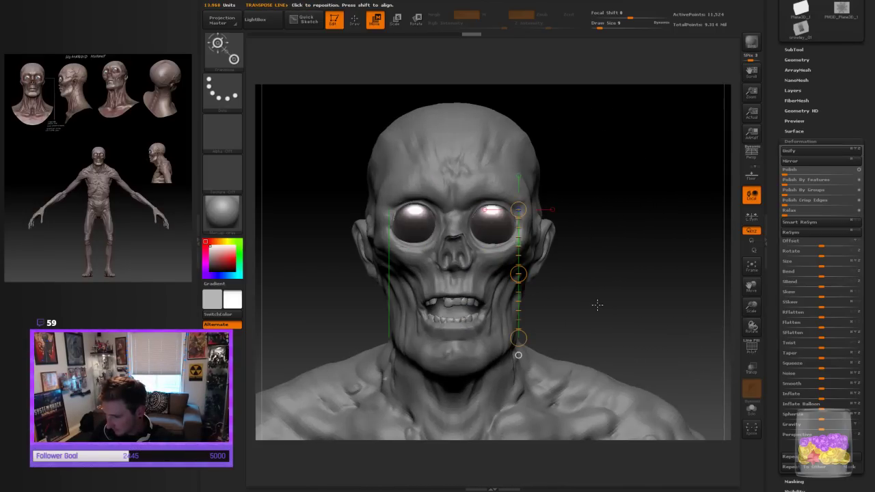
Check the fit of the eyes in their sockets from side and front views, and return to Draw mode
{"action": "left_click_drag", "start_coordinate": [596, 305], "coordinate": [639, 306]}
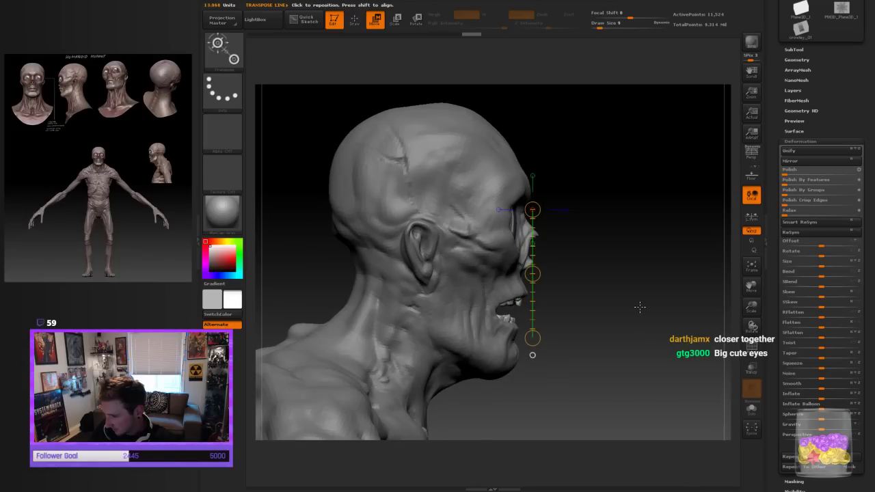
{"action": "left_click_drag", "start_coordinate": [556, 281], "coordinate": [590, 291]}
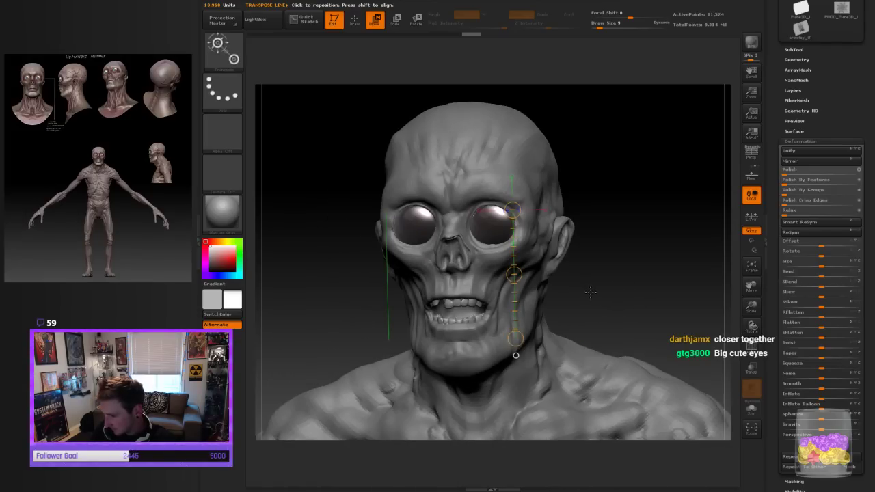
{"action": "key", "text": "q"}
{"action": "mouse_move", "coordinate": [751, 307]}
{"action": "left_mouse_down"}
{"action": "mouse_move", "coordinate": [731, 296]}
{"action": "mouse_move", "coordinate": [742, 303]}
{"action": "left_mouse_up"}
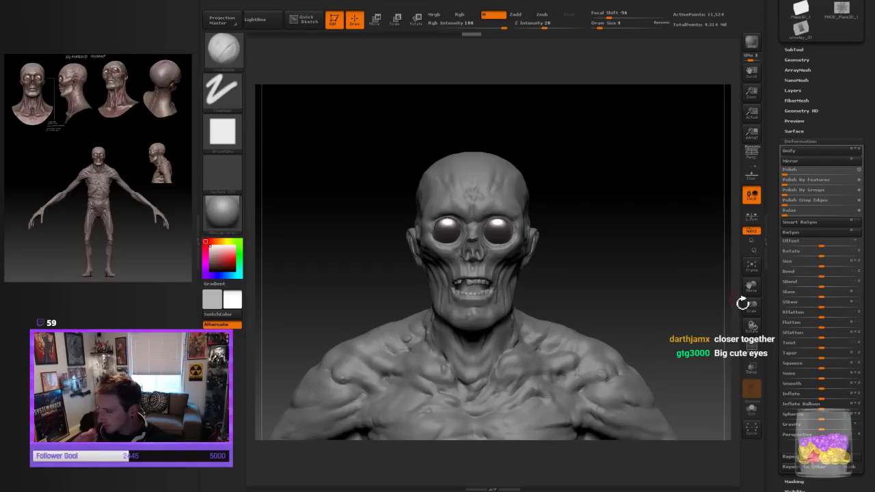
Nudge the rims of the eye sockets on the full-body subtool around the enlarged eyes with the Move Topological brush
{"action": "left_click", "coordinate": [511, 279], "text": "alt"}
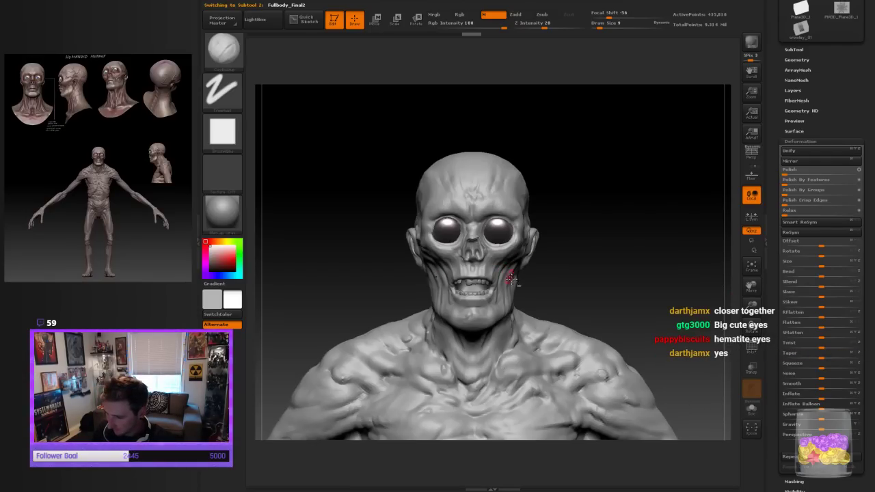
{"action": "left_click", "coordinate": [223, 49]}
{"action": "left_click", "coordinate": [447, 99]}
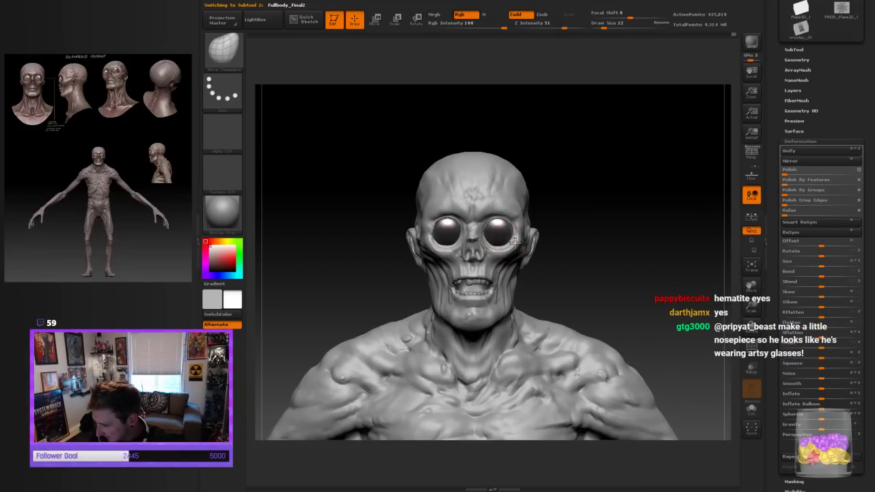
{"action": "mouse_move", "coordinate": [597, 207]}
{"action": "left_mouse_down"}
{"action": "mouse_move", "coordinate": [546, 198]}
{"action": "mouse_move", "coordinate": [651, 178]}
{"action": "mouse_move", "coordinate": [581, 197]}
{"action": "left_mouse_up"}
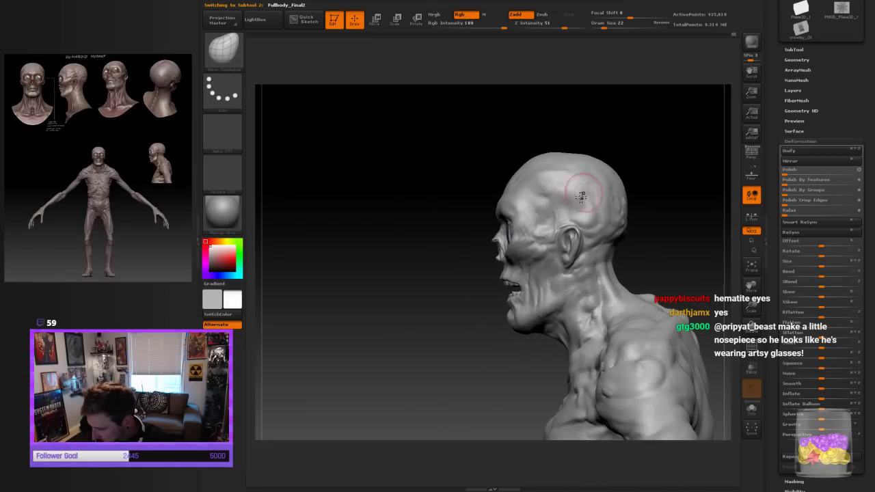
{"action": "left_click_drag", "start_coordinate": [457, 283], "coordinate": [520, 240]}
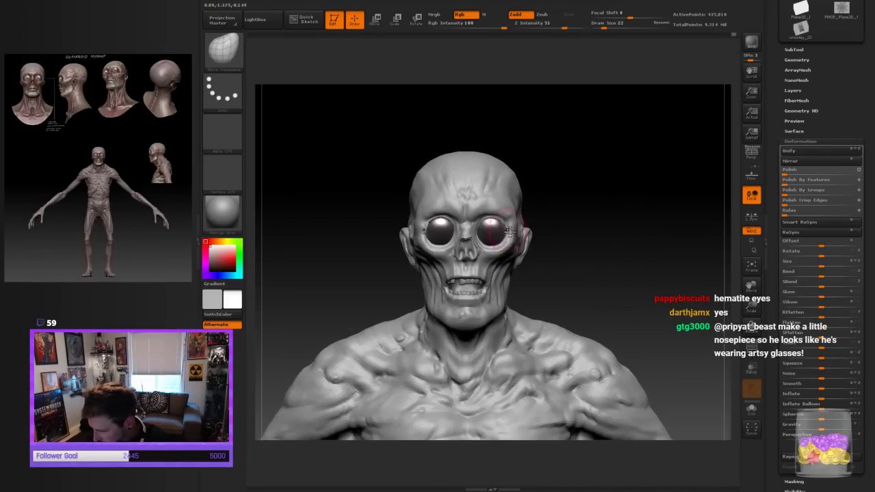
{"action": "left_click_drag", "start_coordinate": [574, 207], "coordinate": [507, 232]}
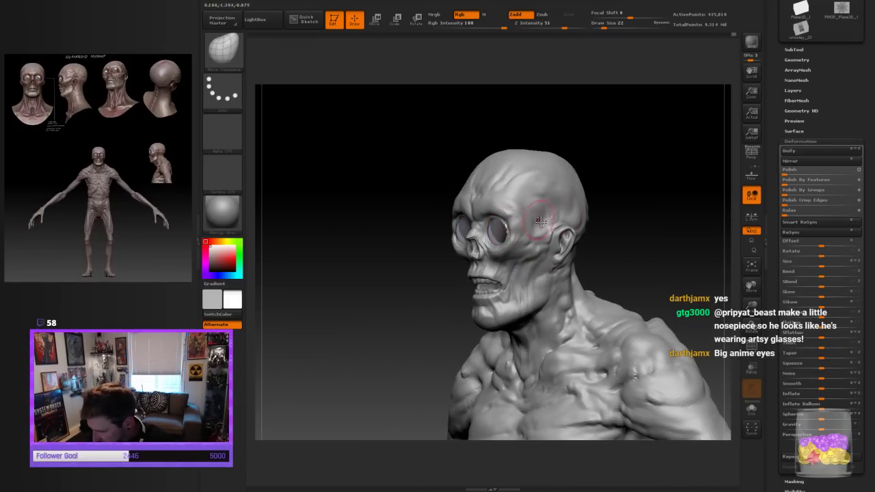
{"action": "left_click_drag", "start_coordinate": [591, 203], "coordinate": [646, 197]}
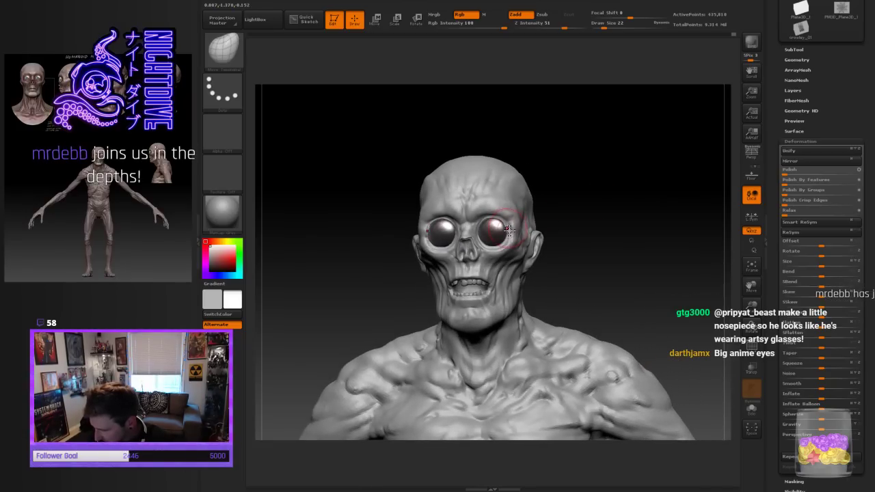
{"action": "left_click_drag", "start_coordinate": [570, 216], "coordinate": [591, 211]}
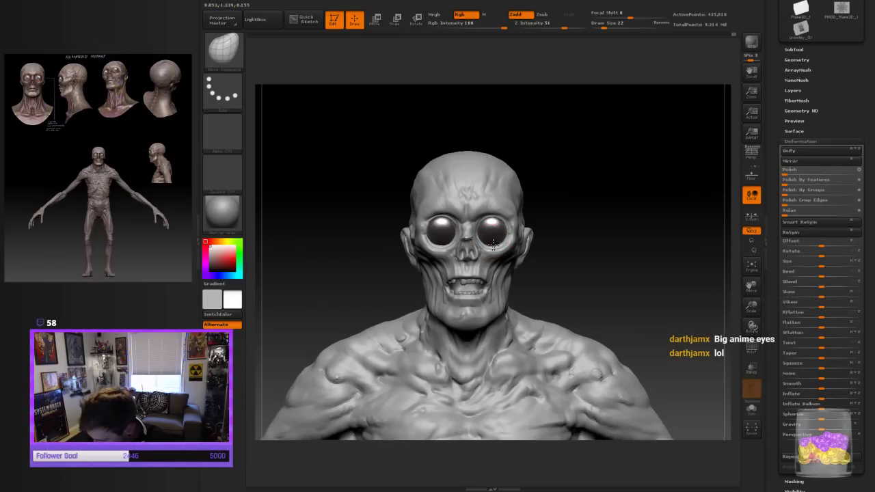
{"action": "mouse_move", "coordinate": [576, 239]}
{"action": "left_mouse_down"}
{"action": "mouse_move", "coordinate": [627, 239]}
{"action": "mouse_move", "coordinate": [586, 238]}
{"action": "mouse_move", "coordinate": [588, 172]}
{"action": "mouse_move", "coordinate": [595, 233]}
{"action": "left_mouse_up"}
Examine the eyes and head proportions against the upper body at near and far distances and from several angles, keeping the body subtool active
{"action": "mouse_move", "coordinate": [740, 312]}
{"action": "left_mouse_down"}
{"action": "mouse_move", "coordinate": [744, 300]}
{"action": "mouse_move", "coordinate": [714, 267]}
{"action": "mouse_move", "coordinate": [701, 351]}
{"action": "mouse_move", "coordinate": [673, 333]}
{"action": "mouse_move", "coordinate": [686, 331]}
{"action": "mouse_move", "coordinate": [657, 365]}
{"action": "left_mouse_up"}
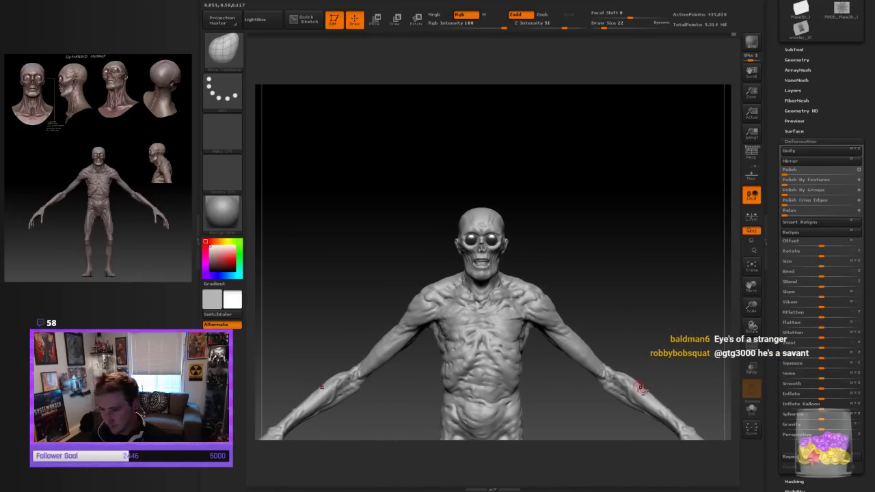
{"action": "left_click_drag", "start_coordinate": [751, 309], "coordinate": [737, 396]}
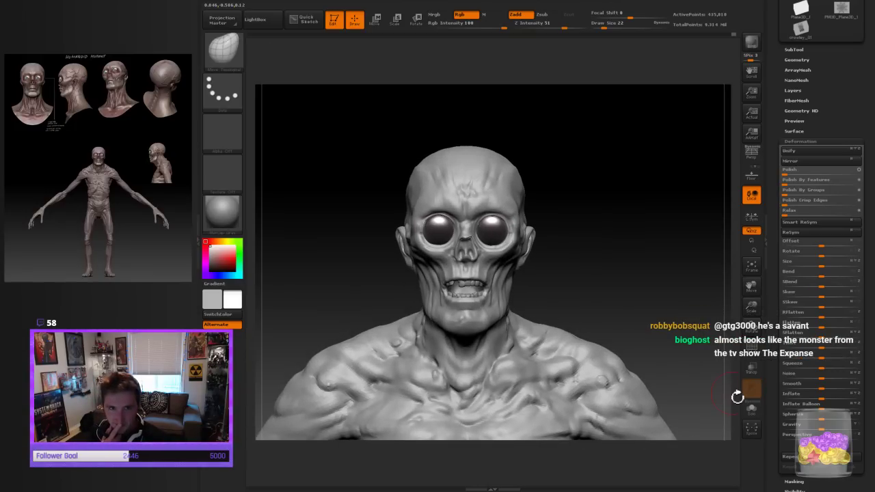
{"action": "left_click_drag", "start_coordinate": [608, 301], "coordinate": [654, 297]}
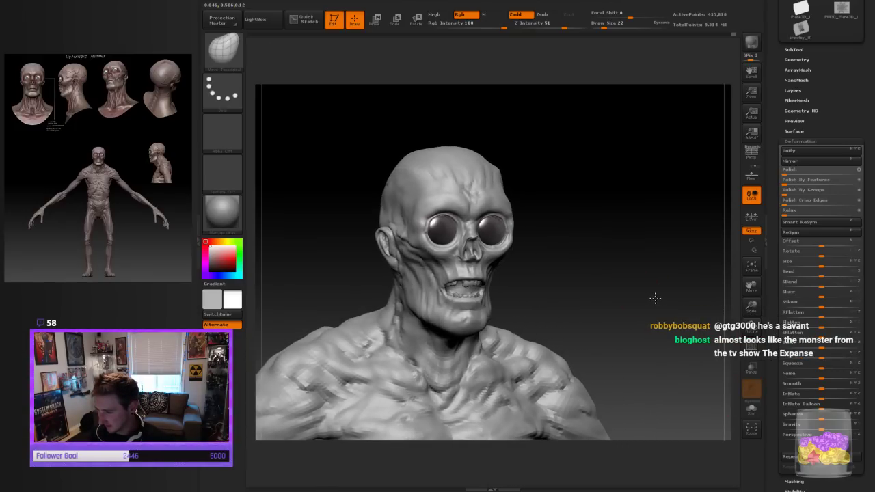
{"action": "left_click_drag", "start_coordinate": [756, 306], "coordinate": [730, 308]}
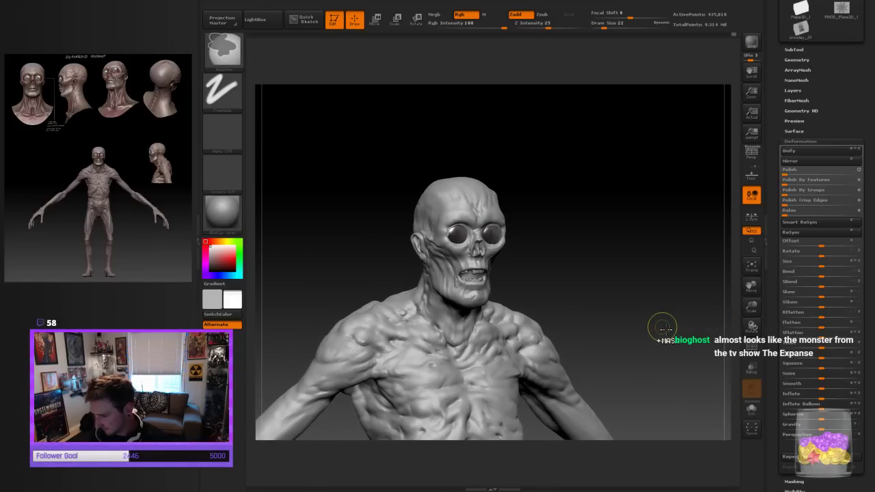
{"action": "left_click", "coordinate": [492, 233], "text": "alt"}
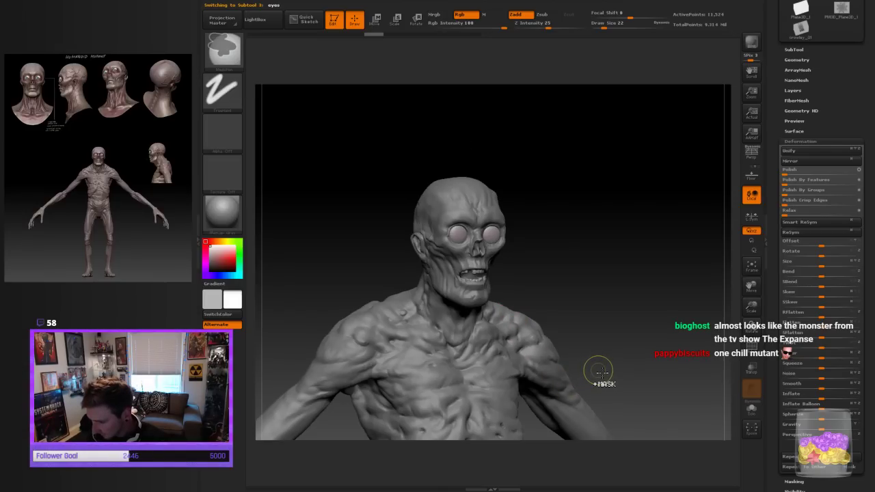
{"action": "mouse_move", "coordinate": [604, 369]}
{"action": "left_mouse_down"}
{"action": "mouse_move", "coordinate": [700, 311]}
{"action": "mouse_move", "coordinate": [611, 279]}
{"action": "left_mouse_up"}
{"action": "left_click", "coordinate": [500, 277], "text": "alt"}
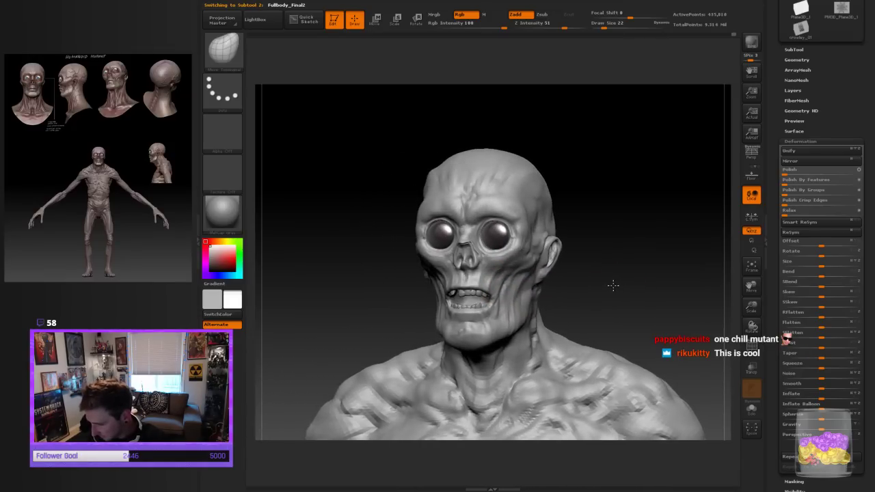
{"action": "left_click_drag", "start_coordinate": [750, 306], "coordinate": [695, 287]}
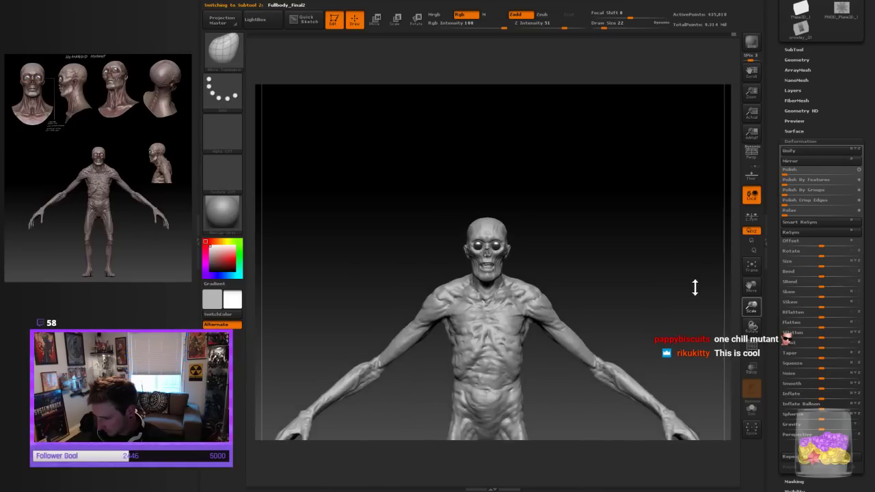
{"action": "left_click_drag", "start_coordinate": [625, 293], "coordinate": [697, 327]}
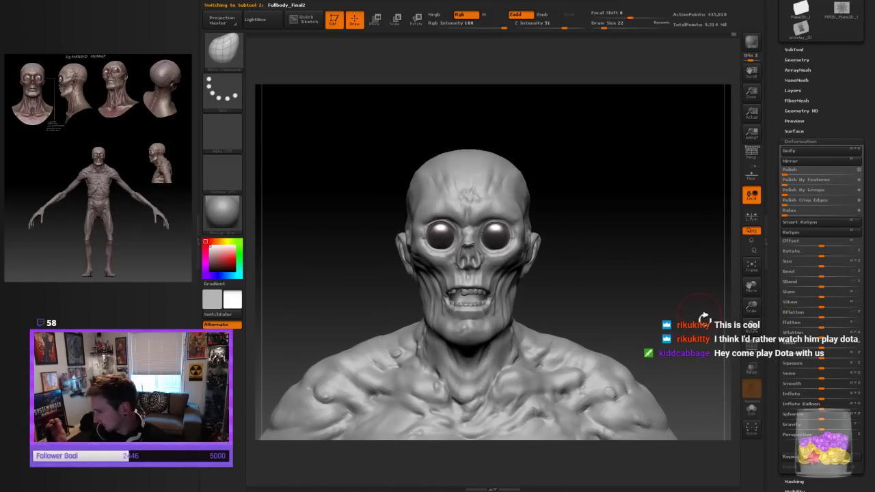
{"action": "left_click_drag", "start_coordinate": [750, 307], "coordinate": [696, 300]}
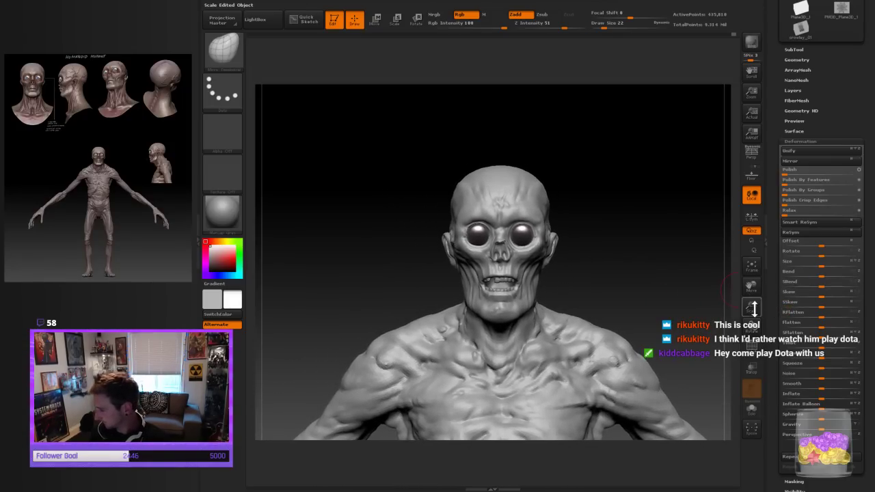
{"action": "left_click_drag", "start_coordinate": [752, 309], "coordinate": [752, 301]}
{"action": "left_click_drag", "start_coordinate": [680, 301], "coordinate": [656, 243], "text": "alt"}
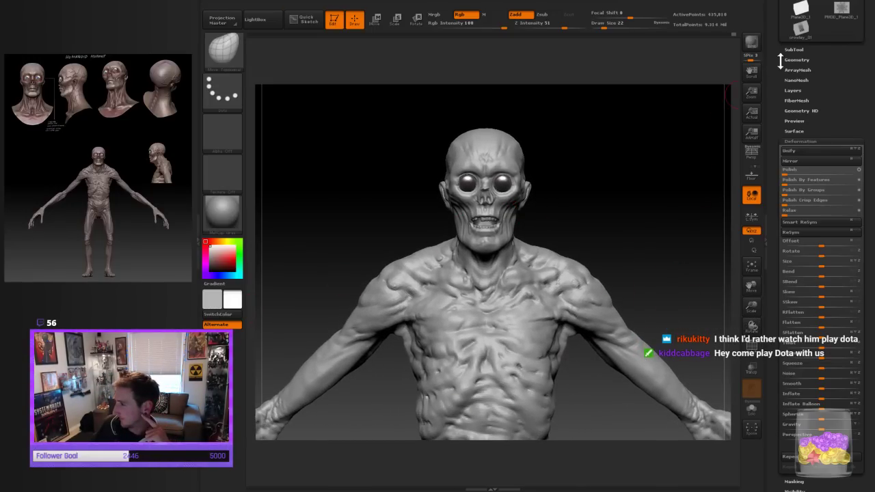
Save the ZBrush project with the updated mutant sculpt
{"action": "left_click_drag", "start_coordinate": [778, 61], "coordinate": [767, 165]}
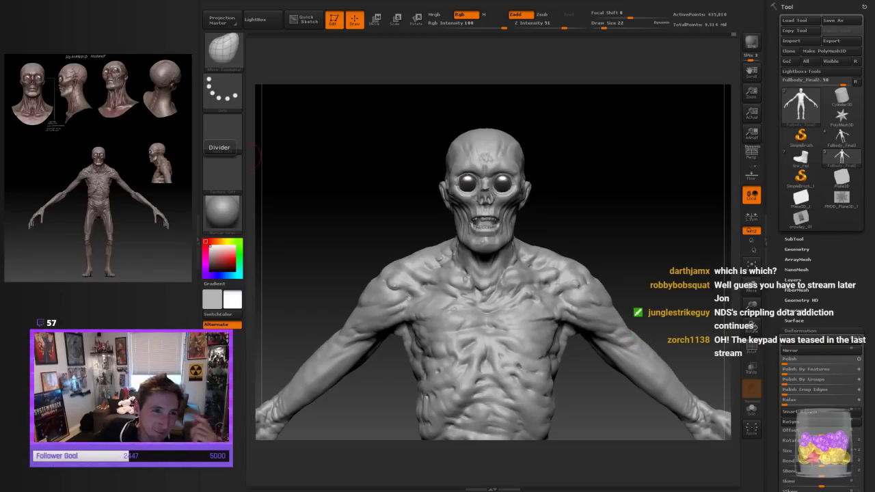
{"action": "key", "text": "ctrl+s"}
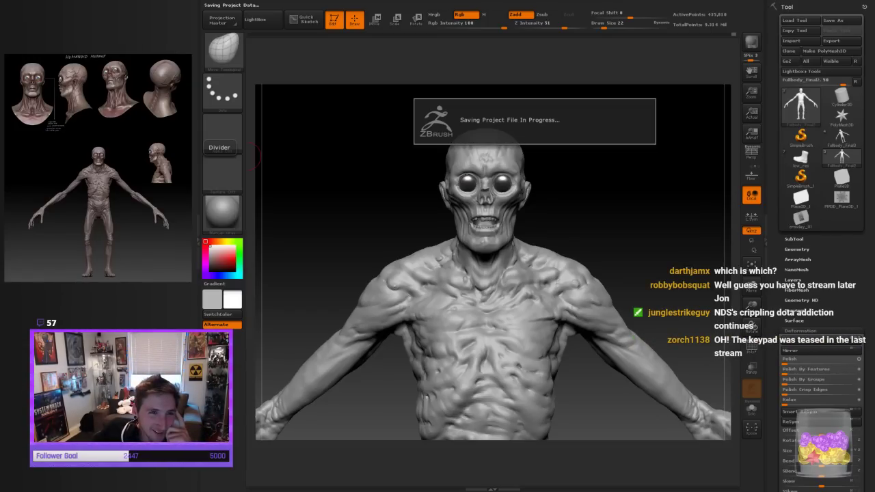
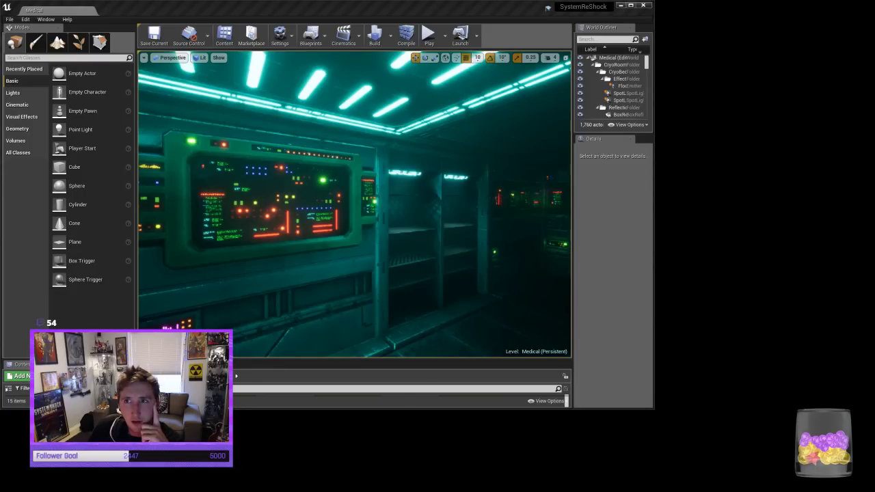
Switch to the Unreal Editor, maximise its window and playtest the Medical level in the full-screen viewport
{"action": "left_click", "coordinate": [629, 6]}
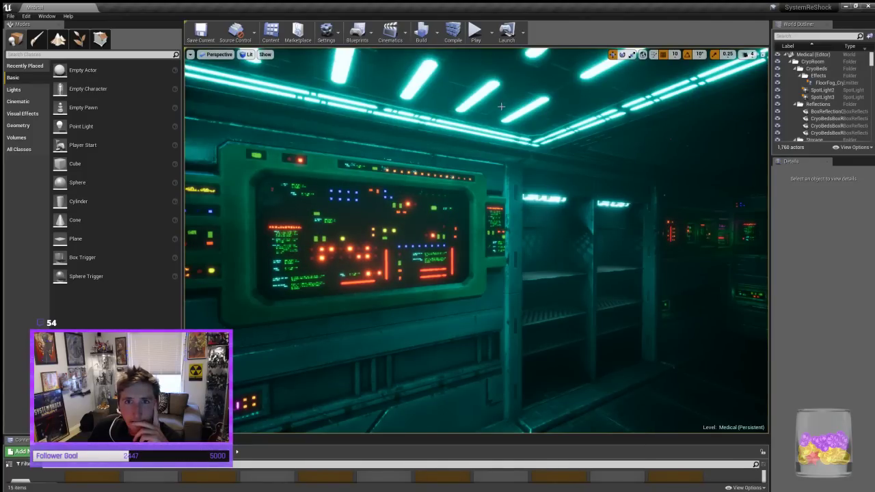
{"action": "left_click", "coordinate": [476, 31]}
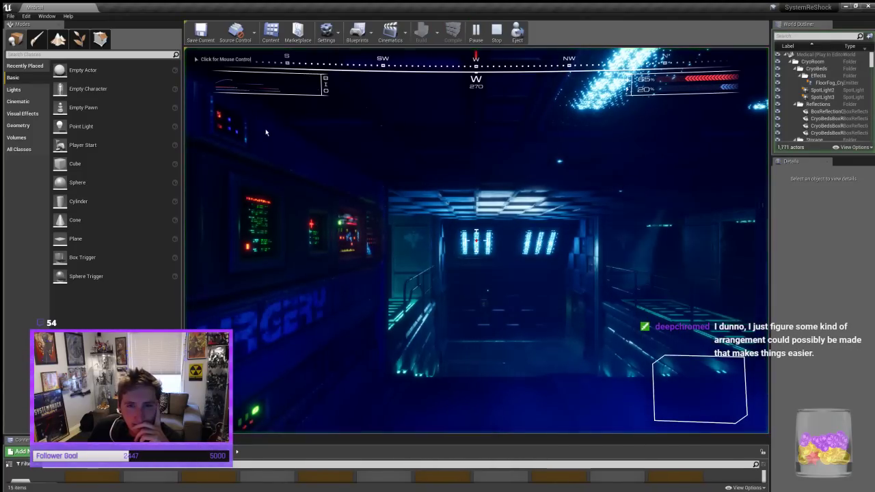
{"action": "left_click", "coordinate": [384, 240]}
{"action": "key", "text": "w"}
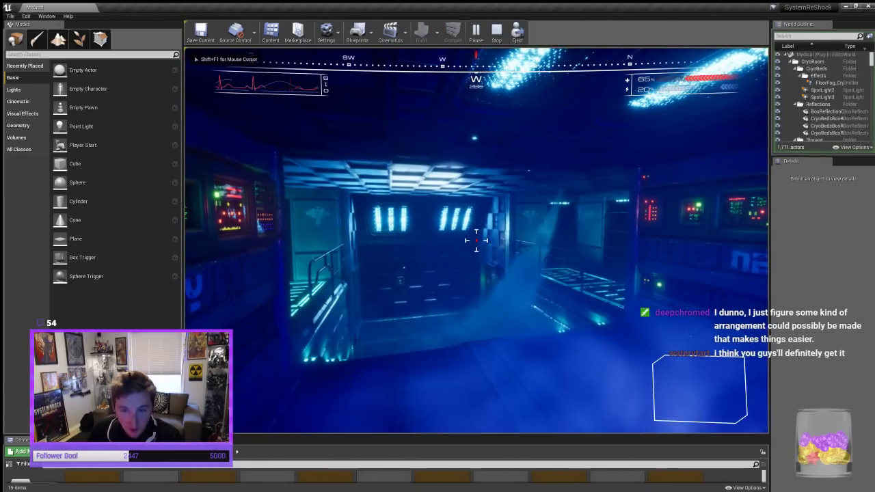
{"action": "key", "text": "Escape"}
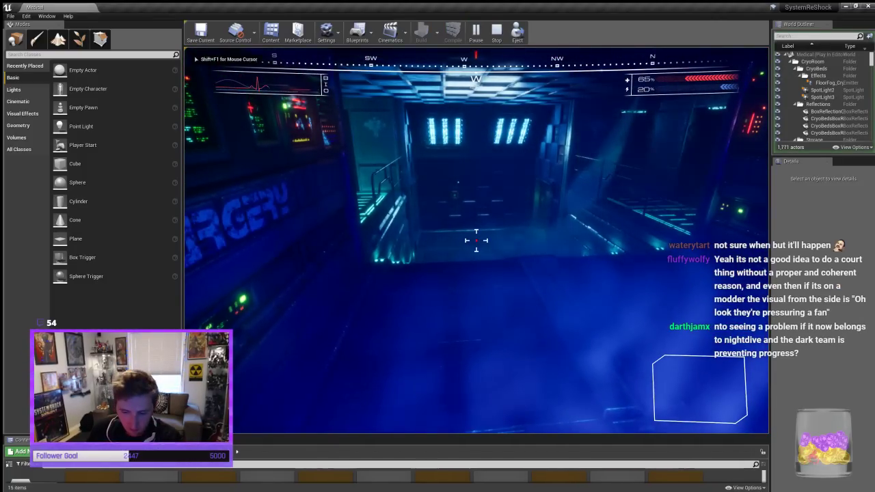
{"action": "key", "text": "F11"}
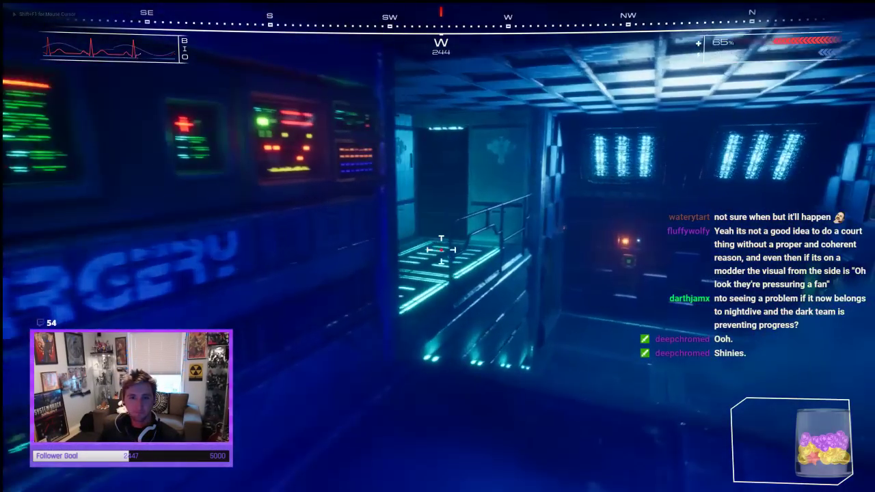
Walk into the lower chamber, activate the hazard-striped wall button and open the yellow briefcase on the crate
{"action": "key", "text": "w"}
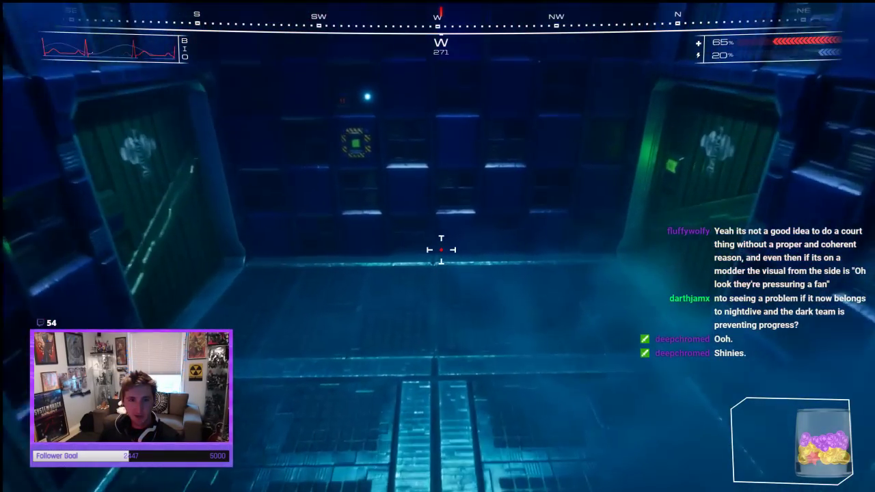
{"action": "key", "text": "f"}
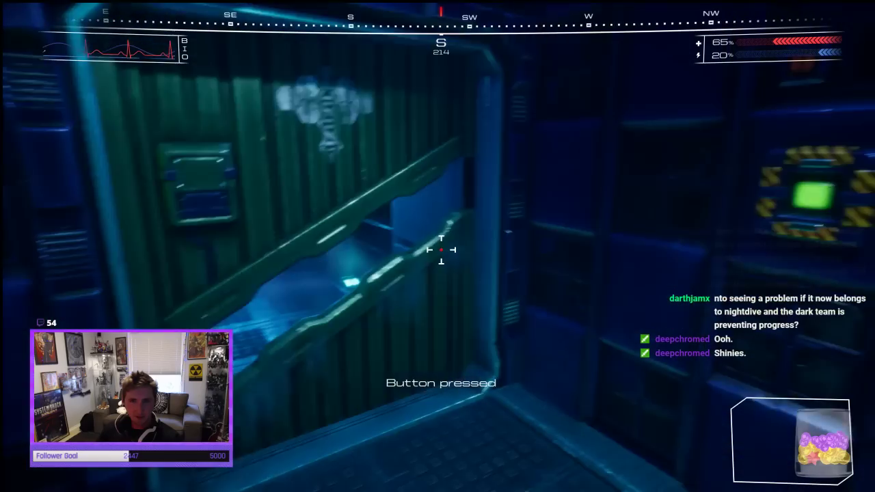
{"action": "key", "text": "w"}
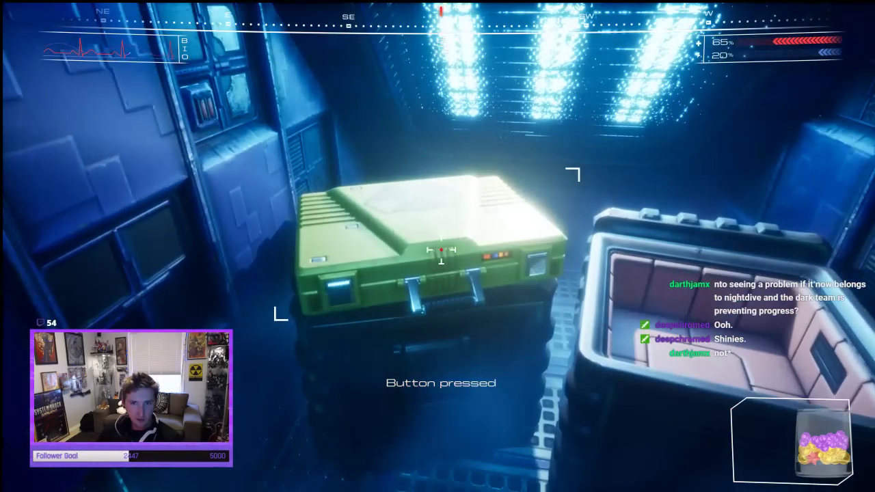
{"action": "key", "text": "f"}
{"action": "key", "text": "w"}
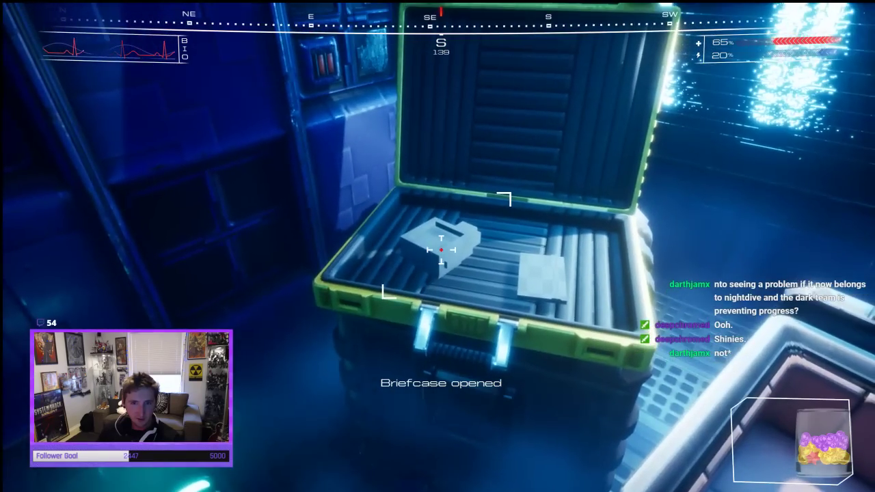
Walk away from the open briefcase to the green medical door and open it
{"action": "key", "text": "w"}
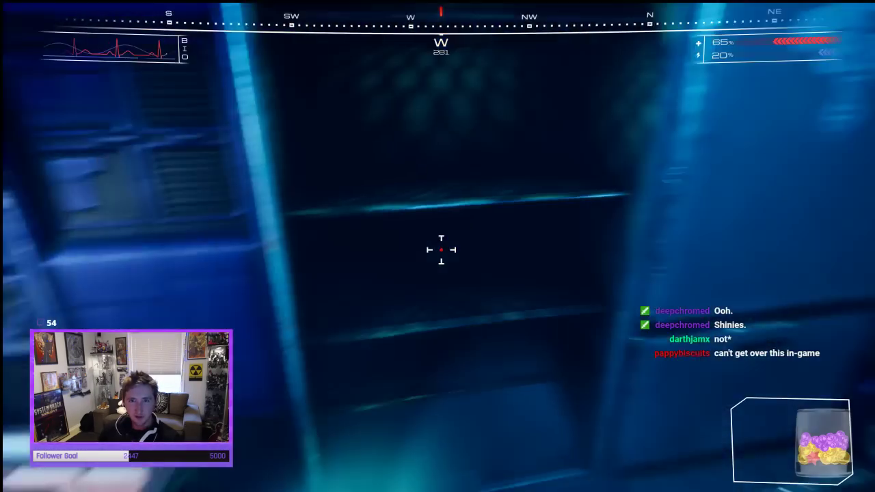
{"action": "key", "text": "w"}
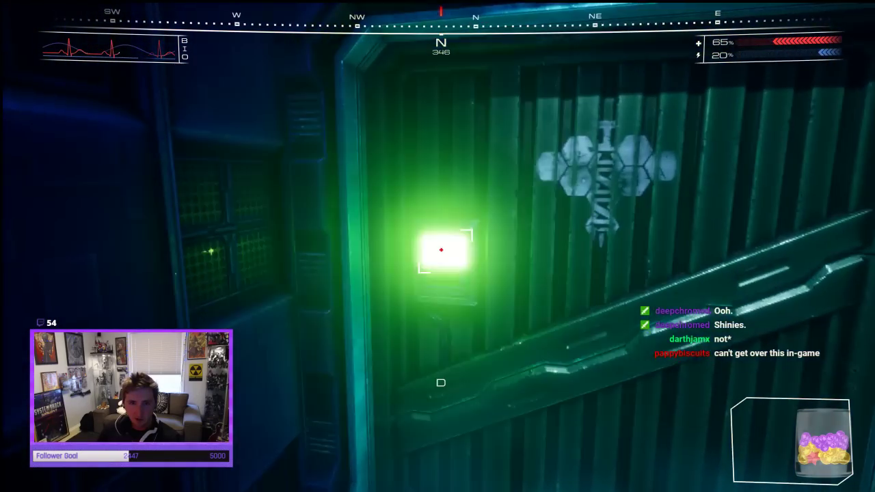
{"action": "key", "text": "w"}
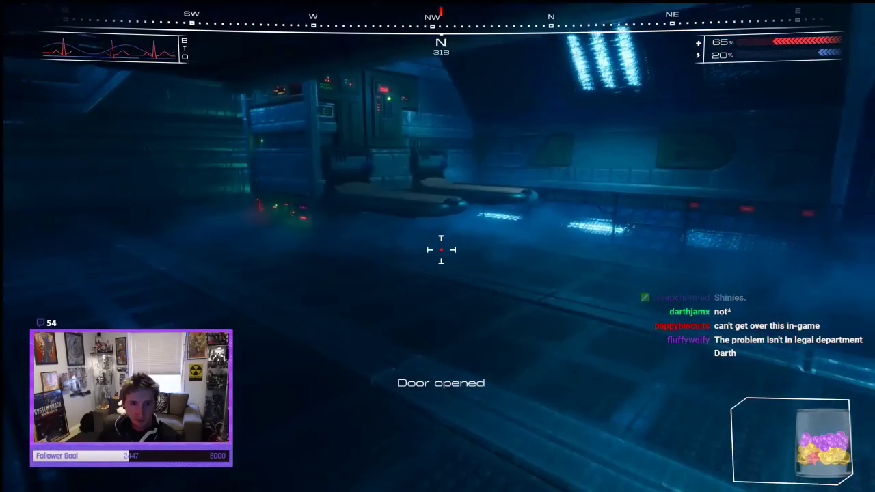
Walk up to the padded medical beds, interact with the nearest one and view it from its foot end
{"action": "key", "text": "w"}
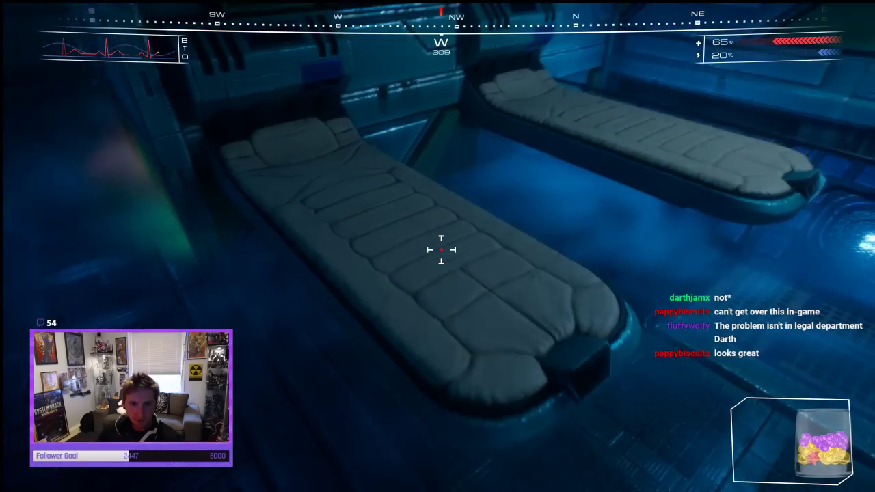
{"action": "key", "text": "w"}
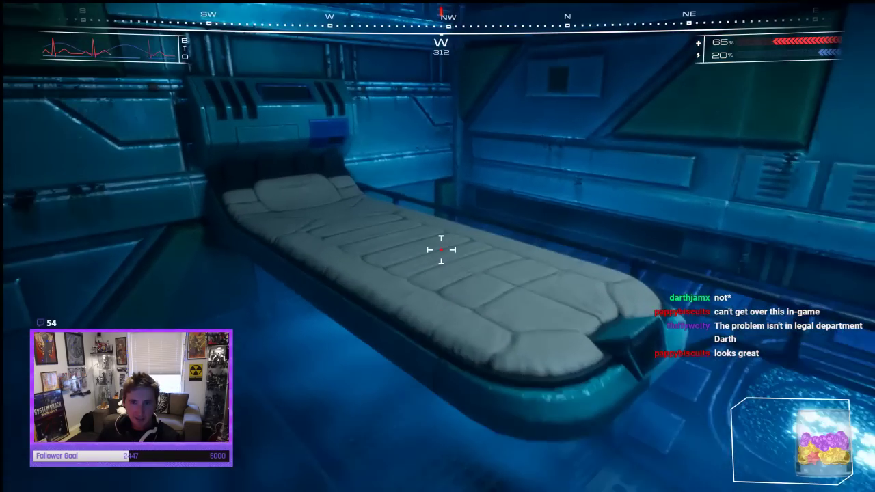
{"action": "key", "text": "e"}
{"action": "key", "text": "s"}
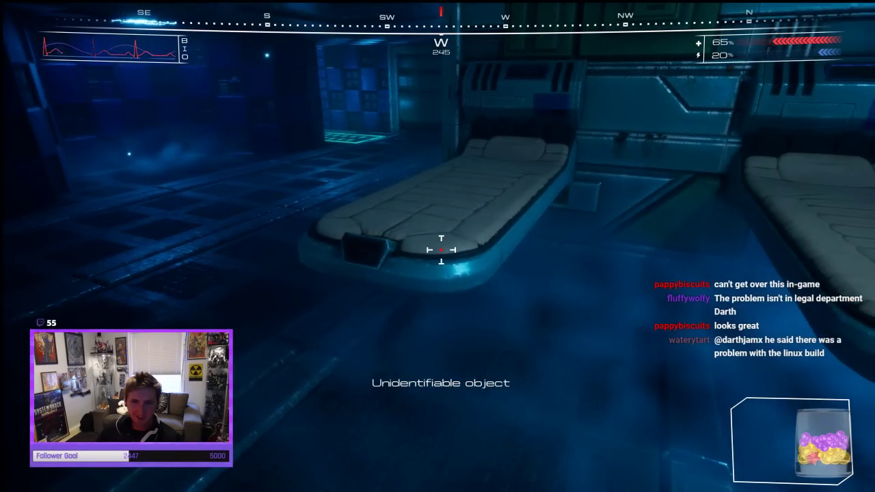
Walk to the hazard-striped keypad beside the locked medical door and try entering digits on it
{"action": "key", "text": "w"}
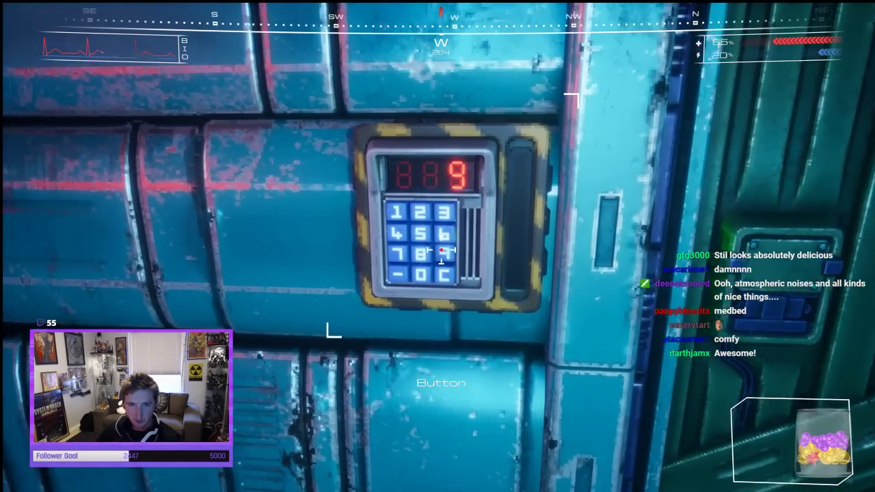
{"action": "left_click", "coordinate": [441, 250]}
{"action": "left_click", "coordinate": [441, 250]}
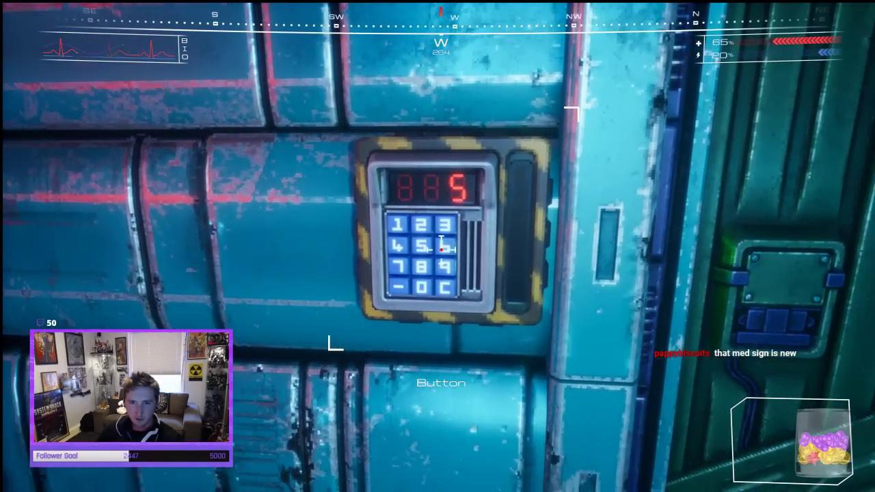
{"action": "left_click", "coordinate": [441, 248]}
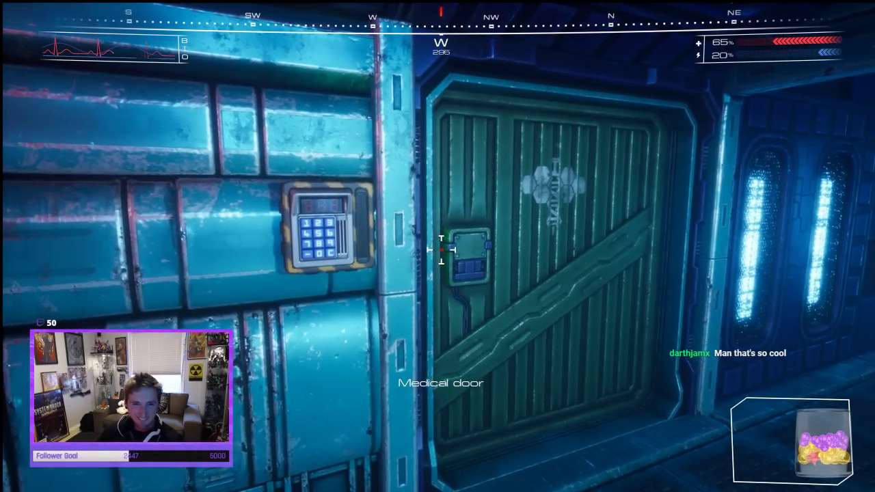
Inspect the keypad and door, enter the door code to unlock the medical door, and back up to face the doorway
{"action": "key", "text": "d"}
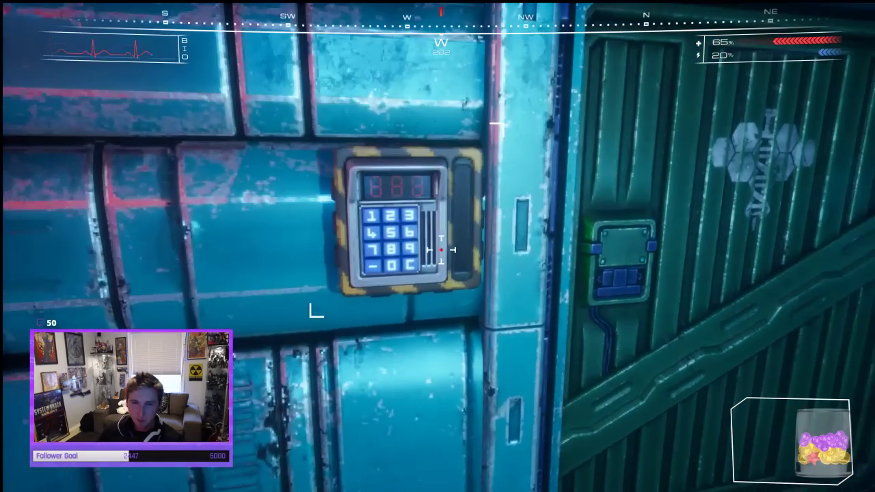
{"action": "key", "text": "w"}
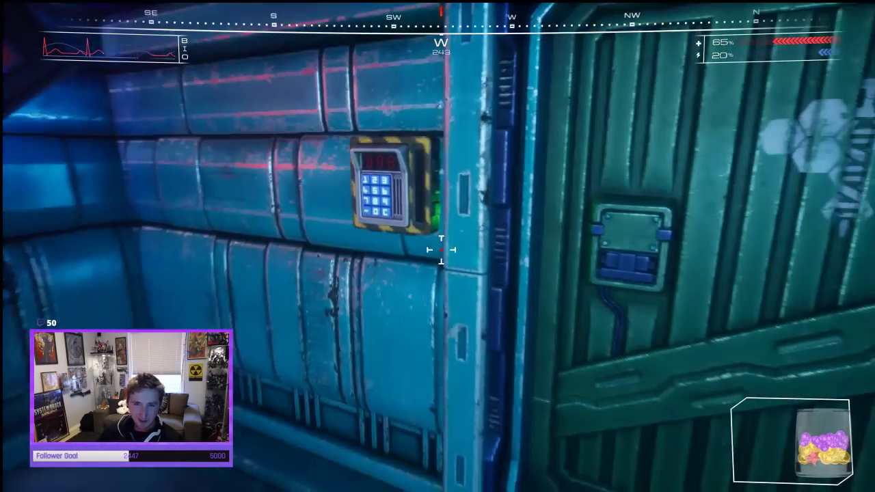
{"action": "key", "text": "a"}
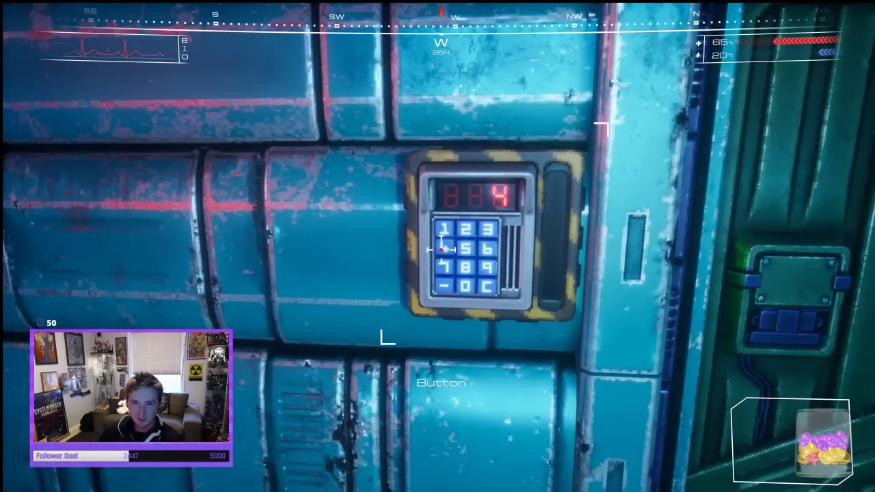
{"action": "left_click", "coordinate": [442, 249]}
{"action": "left_click", "coordinate": [442, 250]}
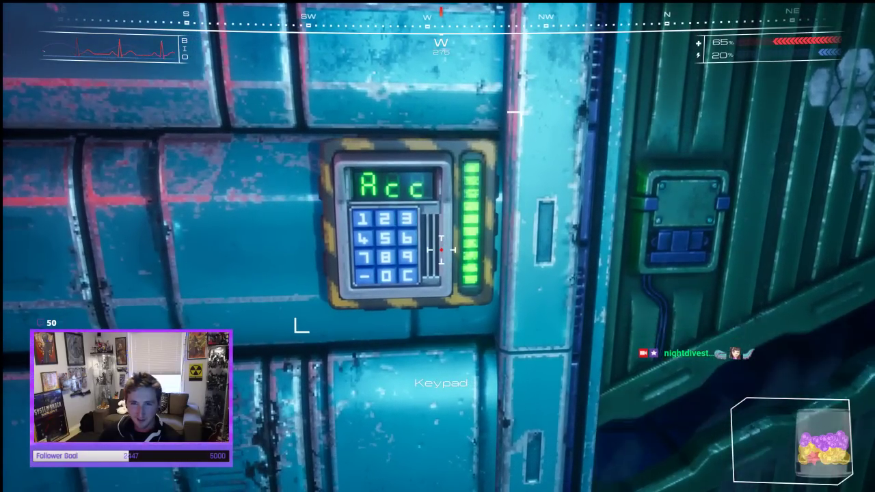
{"action": "key", "text": "s"}
{"action": "key", "text": "d"}
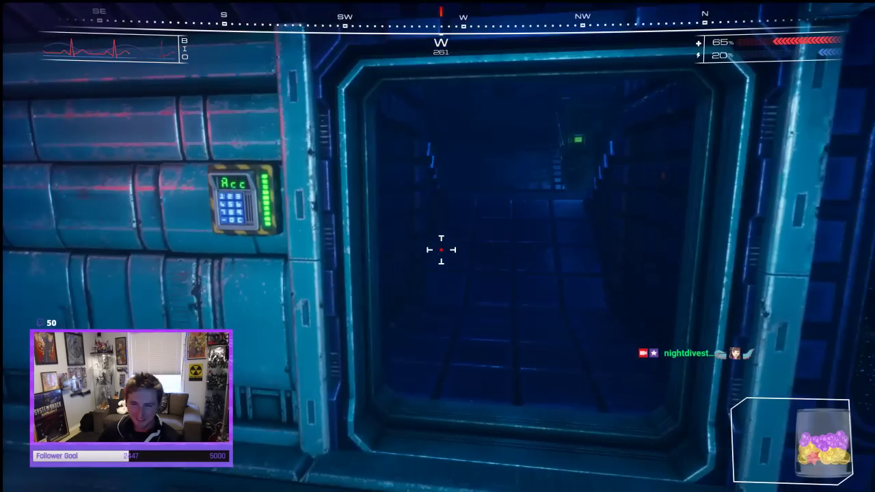
Walk through the unlocked doorway to the end of the dark corridor and pass through the door with the green-lit panel
{"action": "key", "text": "w"}
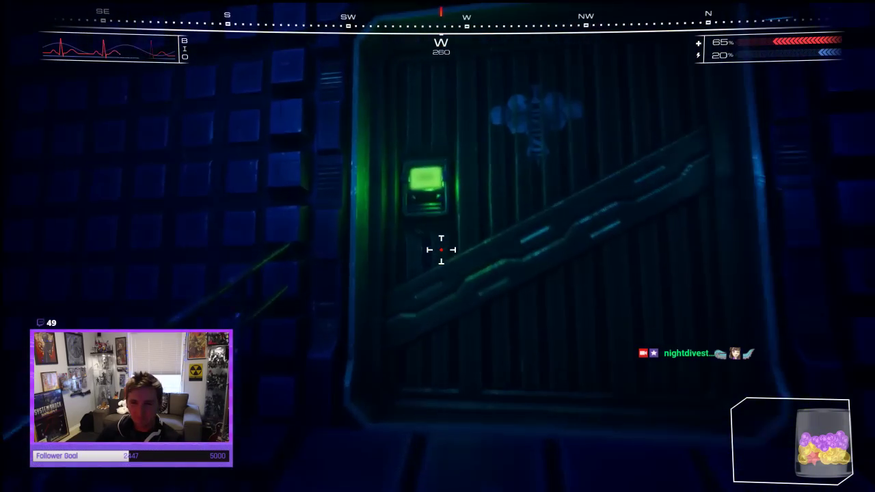
{"action": "key", "text": "w"}
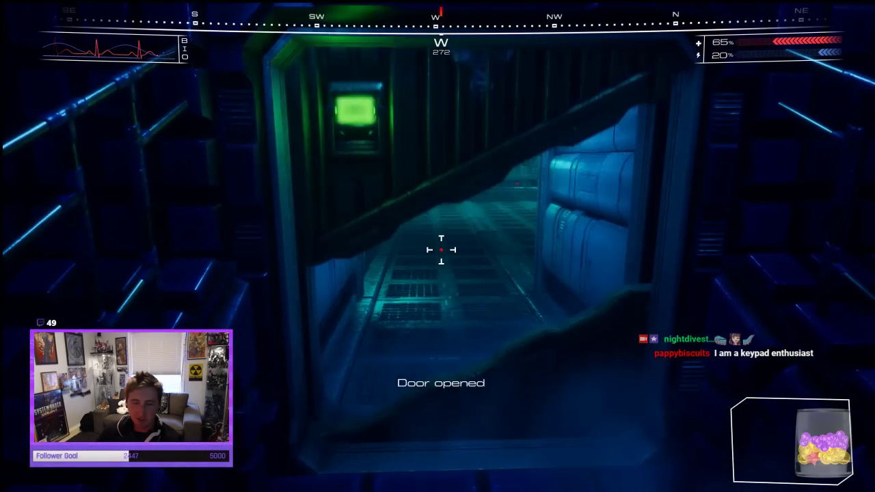
{"action": "key", "text": "w"}
{"action": "key", "text": "w"}
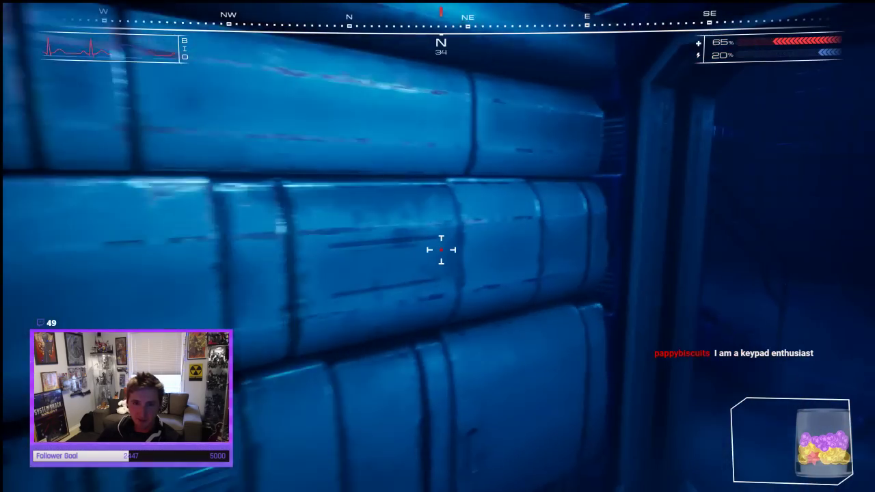
Open the next green-lit door and walk up to the table holding the open yellow briefcase
{"action": "key", "text": "w"}
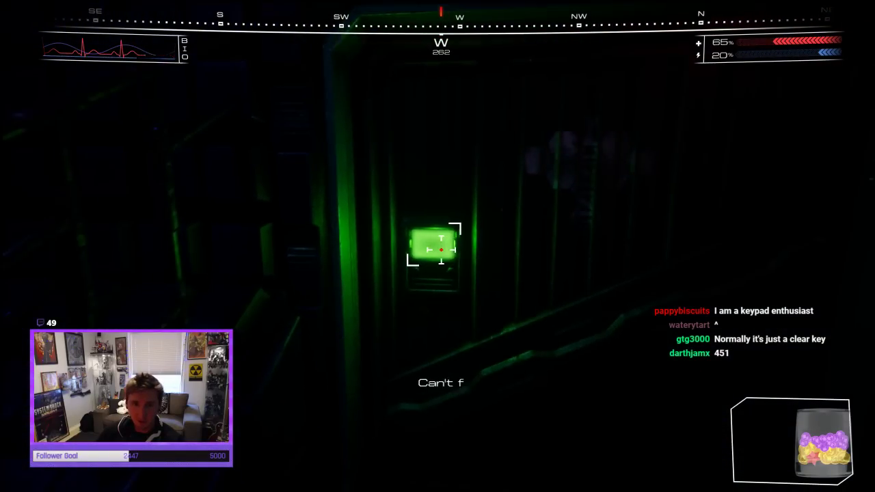
{"action": "key", "text": "w"}
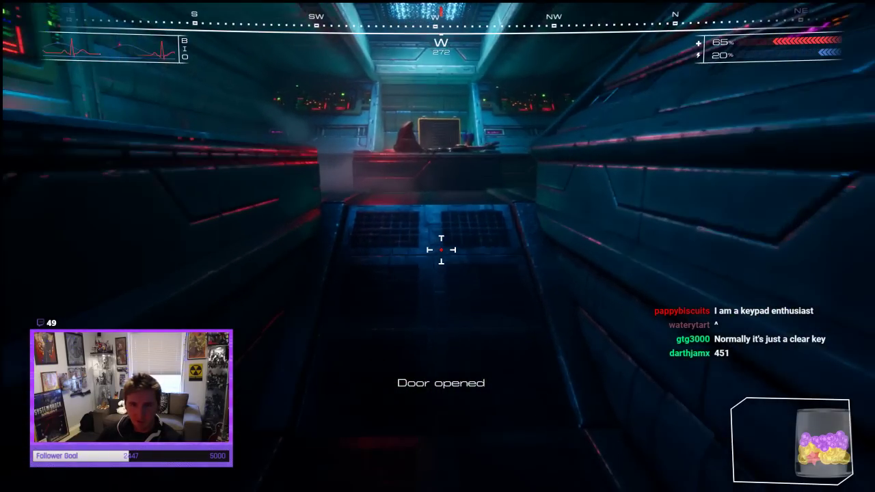
{"action": "key", "text": "w"}
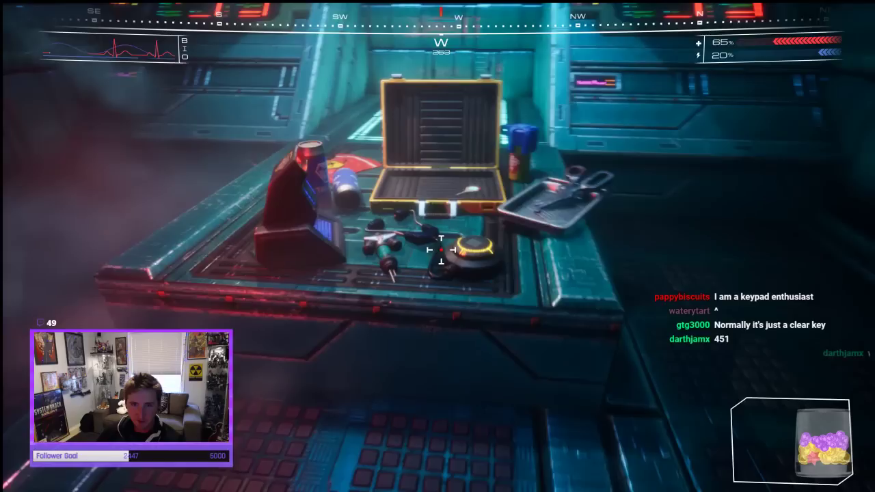
Examine the briefcase, surgical tray, scissors and red terminal on the table from the tray side, near and far
{"action": "key", "text": "d"}
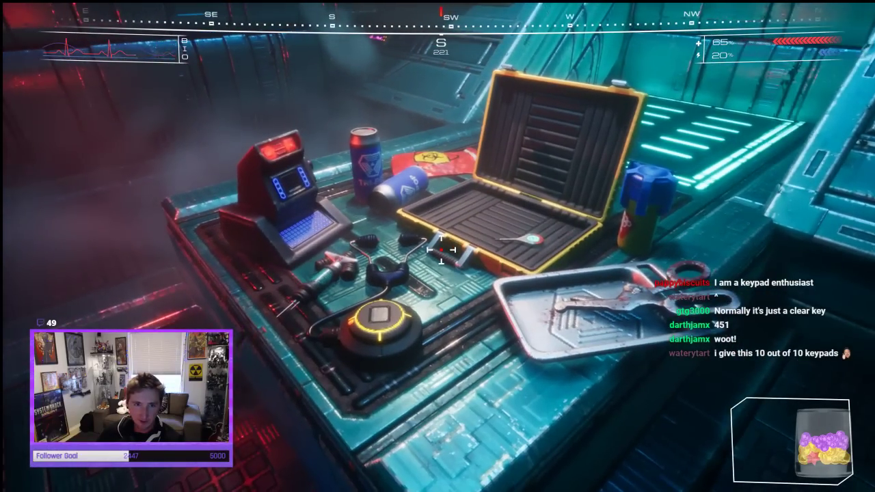
{"action": "key", "text": "s"}
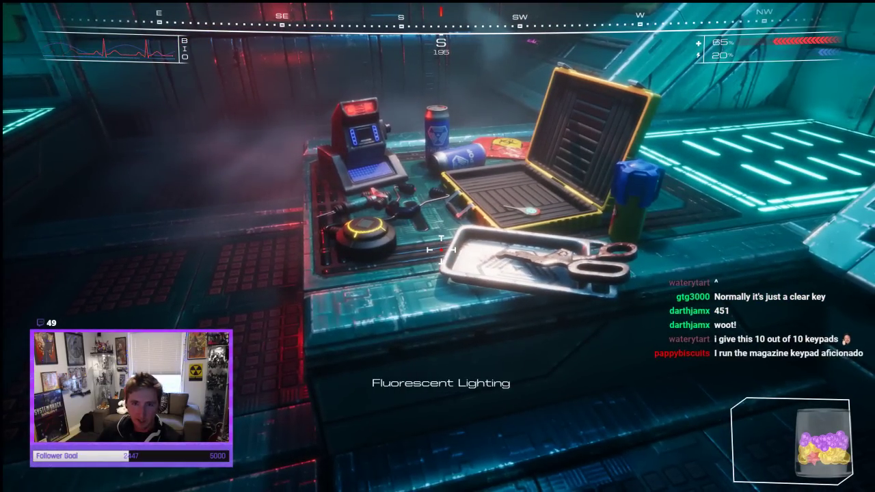
{"action": "key", "text": "a"}
{"action": "key", "text": "s"}
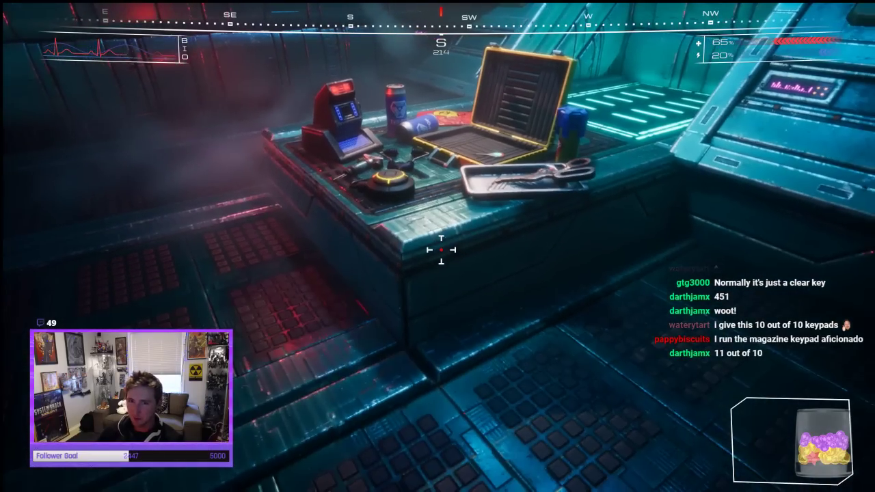
{"action": "key", "text": "w"}
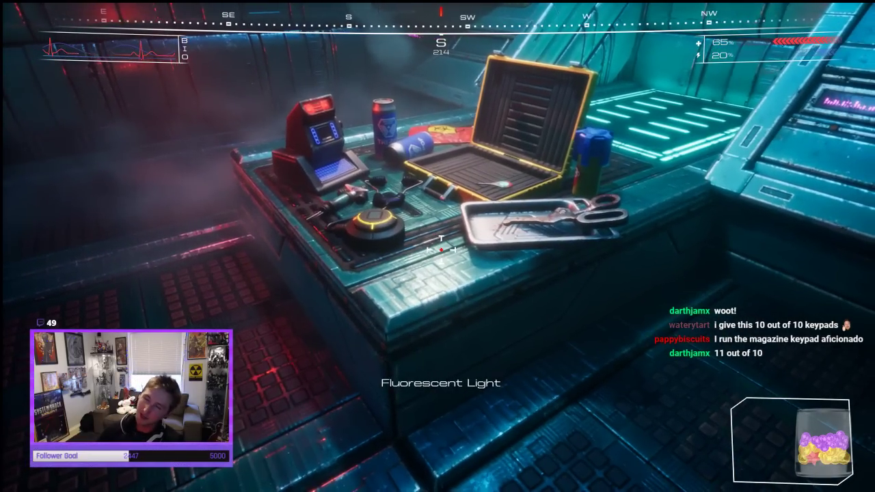
{"action": "key", "text": "d"}
{"action": "key", "text": "a"}
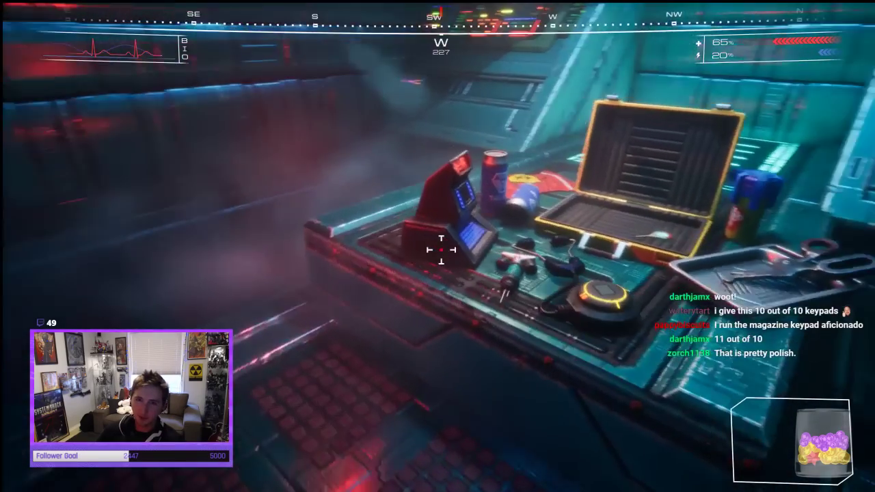
Circle the table to examine the biohazard bag, Tri-Pop cans and red terminal from behind, and return to the surgical tray
{"action": "key", "text": "a"}
{"action": "key", "text": "w"}
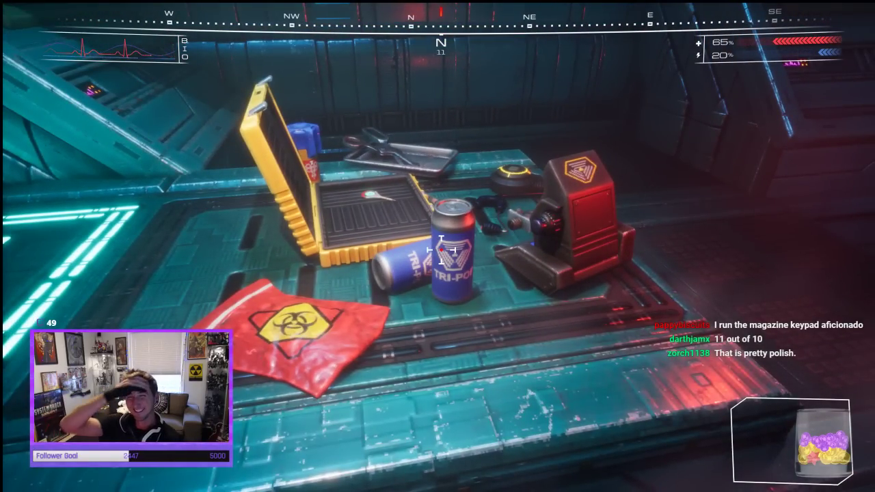
{"action": "key", "text": "d"}
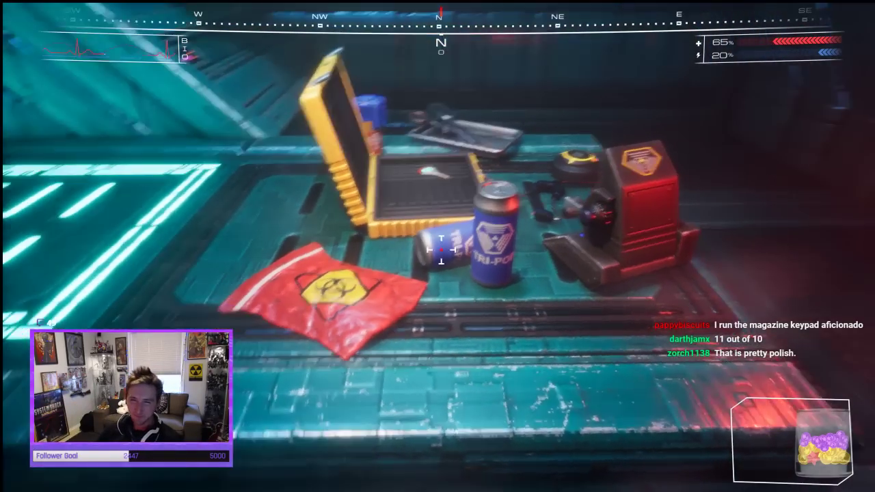
{"action": "key", "text": "d"}
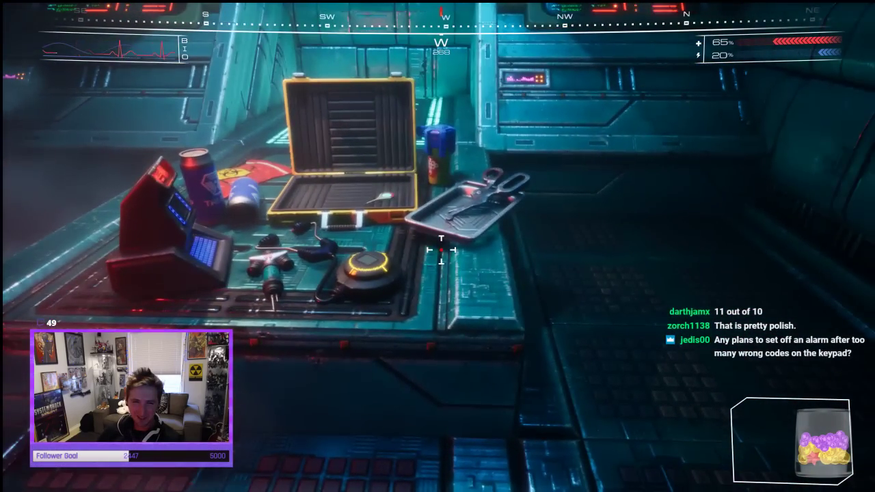
{"action": "key", "text": "d"}
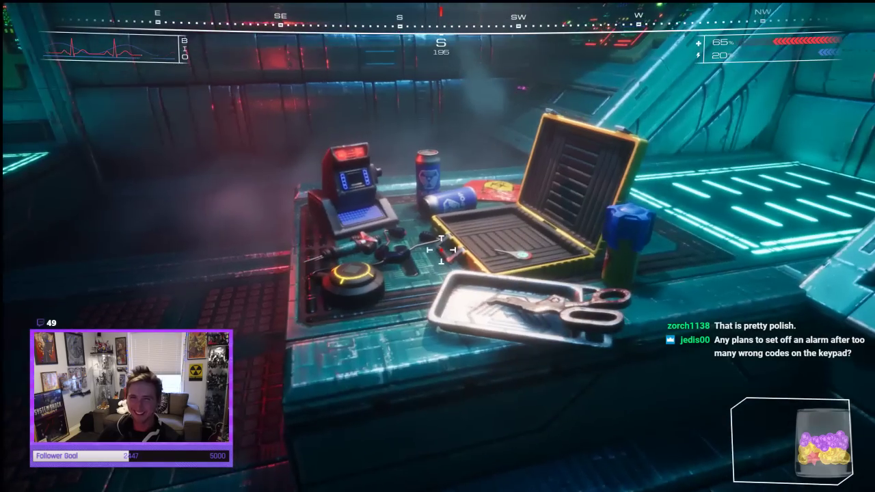
{"action": "key", "text": "w"}
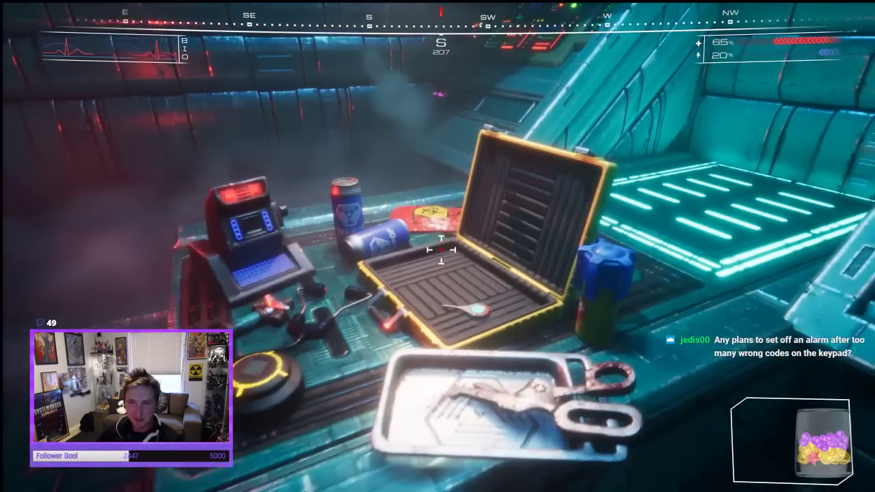
{"action": "key", "text": "s"}
{"action": "key", "text": "a"}
{"action": "key", "text": "d"}
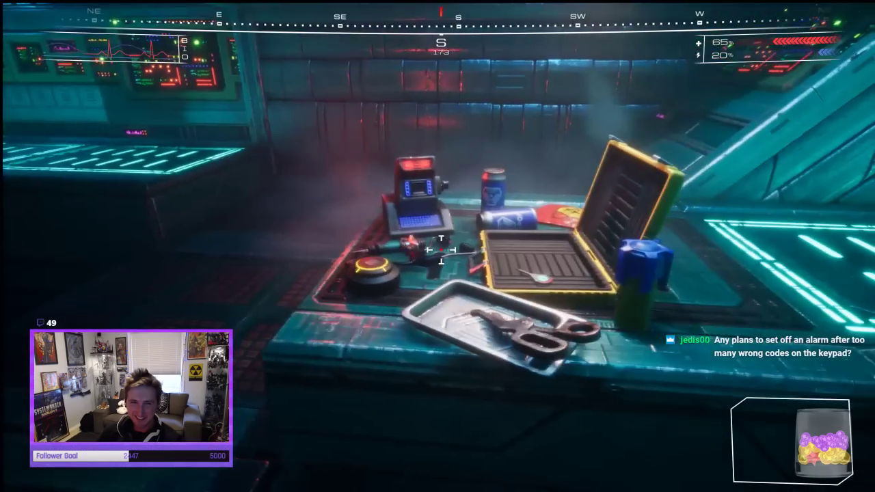
Leave the prop room through the eastern doorway, open the doors on the way and enter the blue-lit hall
{"action": "key", "text": "w"}
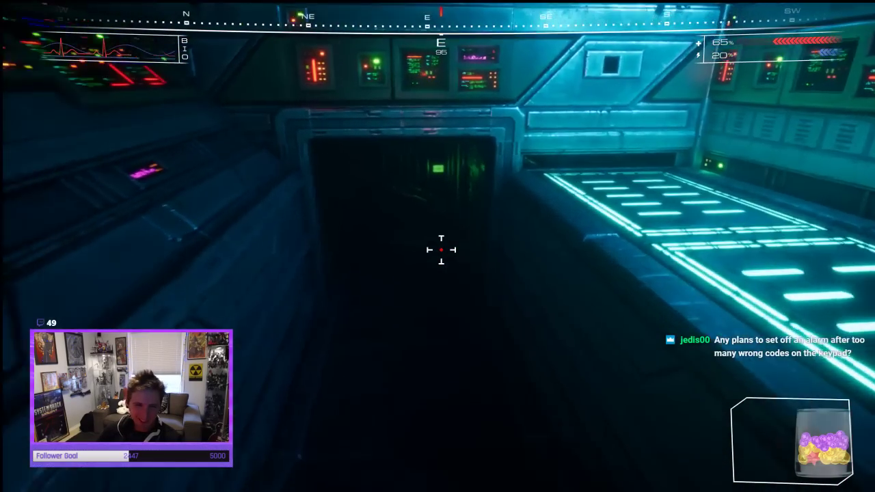
{"action": "key", "text": "w"}
{"action": "key", "text": "e"}
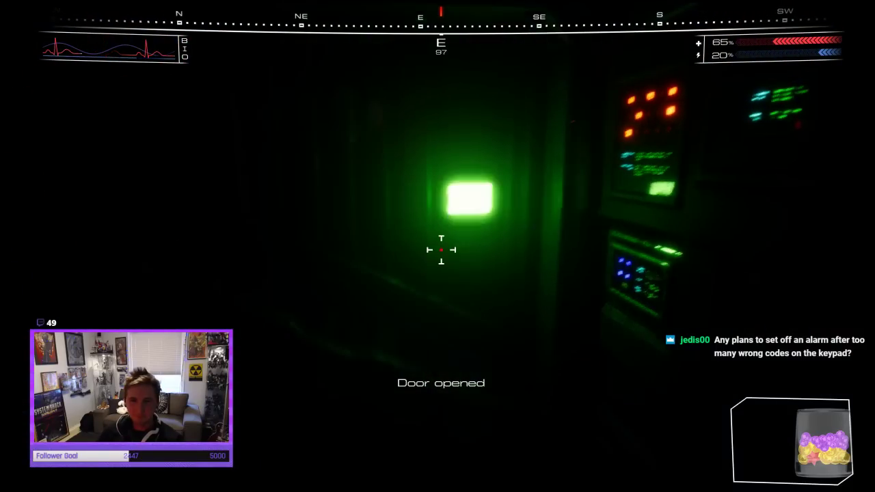
{"action": "key", "text": "w"}
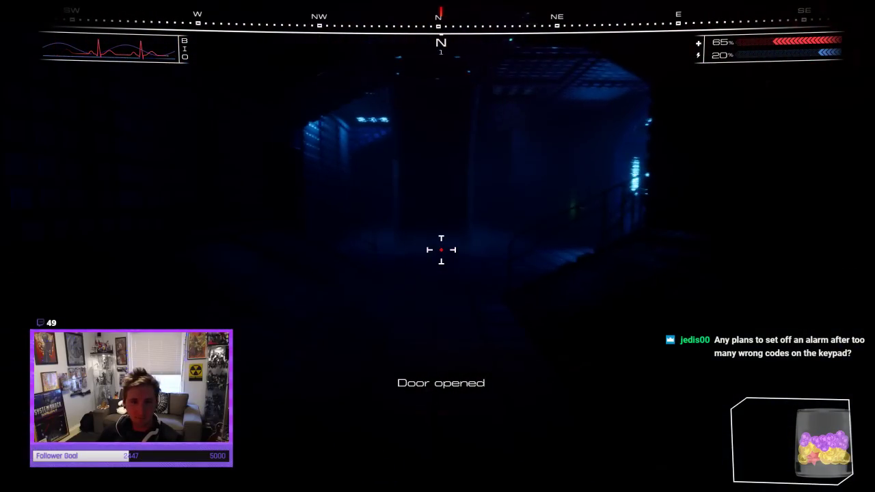
{"action": "key", "text": "w"}
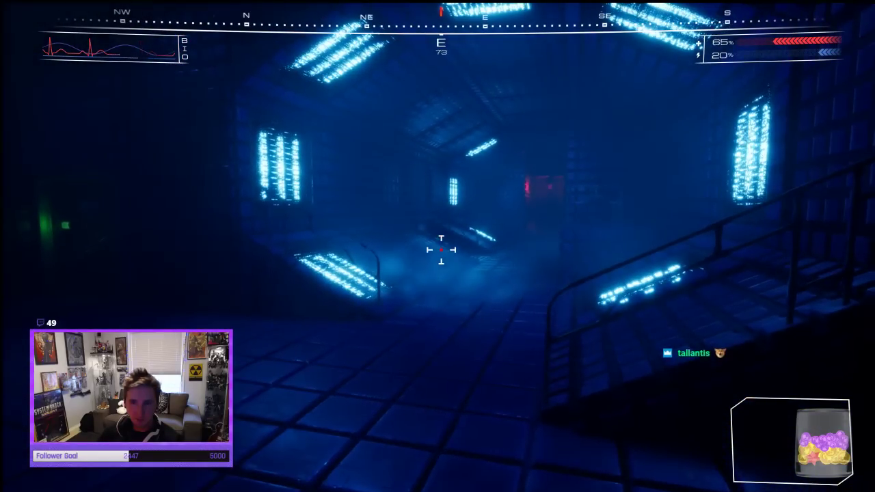
Check the dark side passage, open the door beside the green wall monitor and return to the blue-lit hall
{"action": "key", "text": "w"}
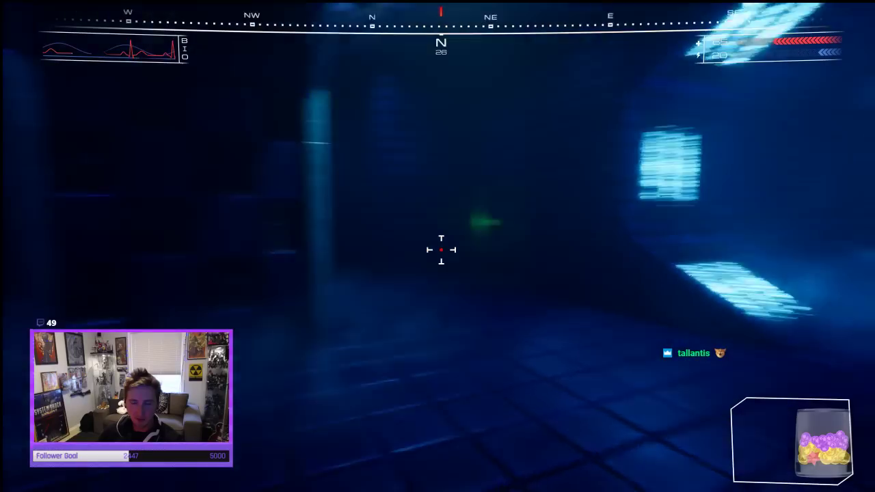
{"action": "key", "text": "w"}
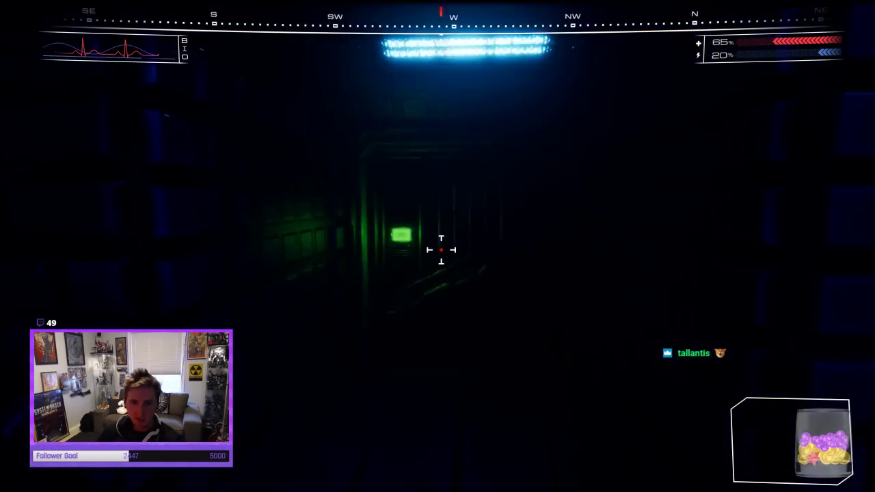
{"action": "key", "text": "e"}
{"action": "key", "text": "w"}
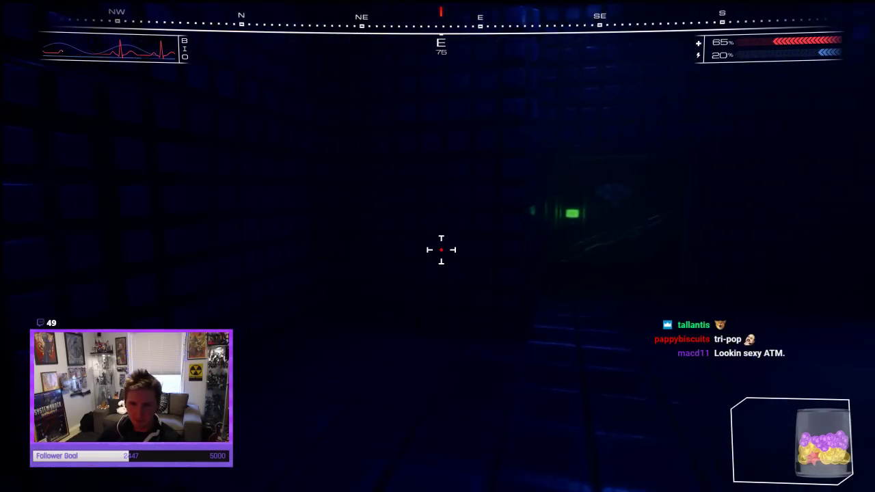
{"action": "key", "text": "w"}
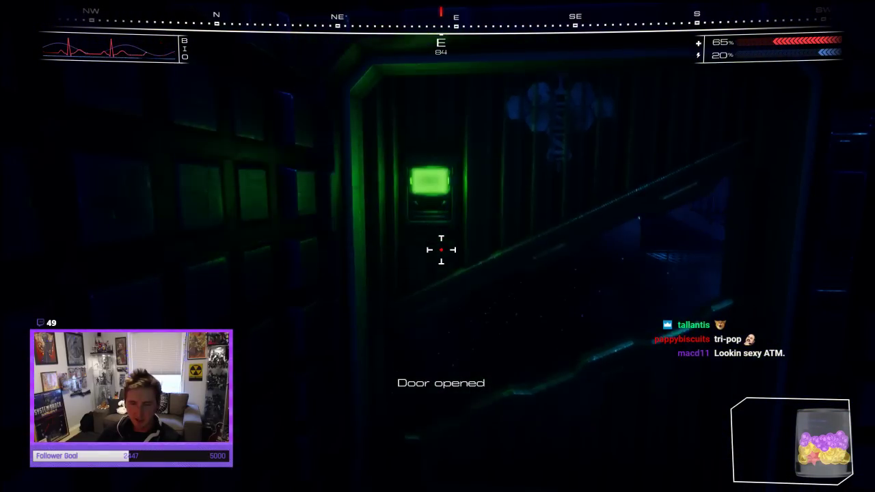
{"action": "key", "text": "w"}
{"action": "key", "text": "w"}
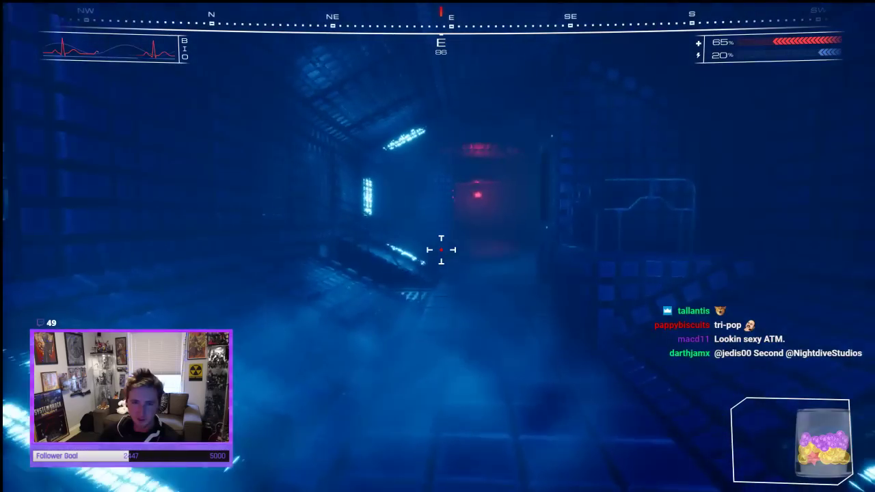
Walk east along the hall past the floor grate and look into the passages around the red-lit junction
{"action": "key", "text": "w"}
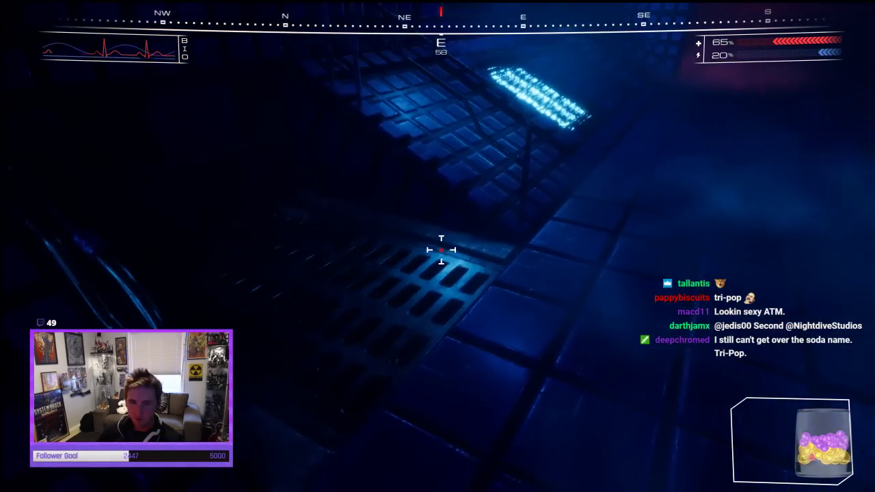
{"action": "key", "text": "w"}
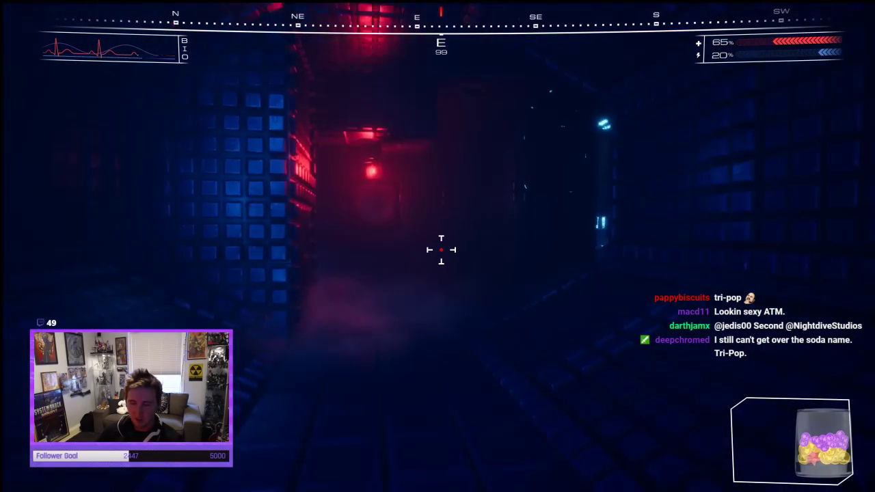
{"action": "key", "text": "w"}
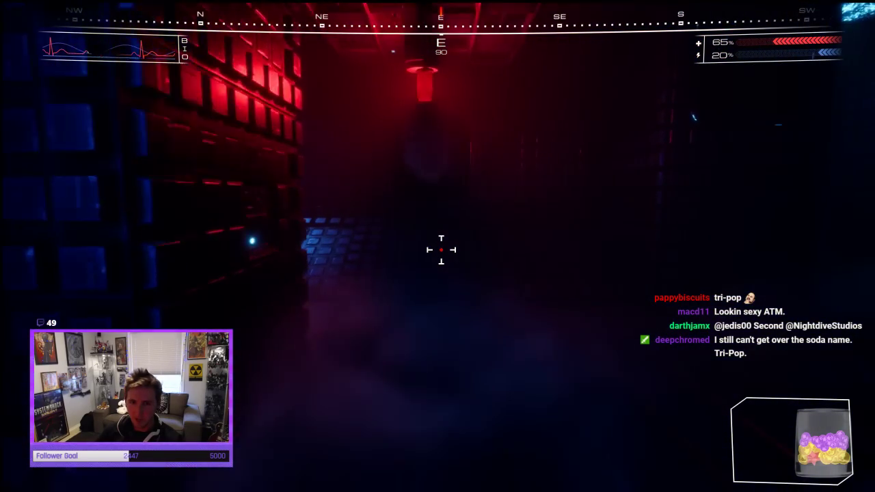
{"action": "key", "text": "w"}
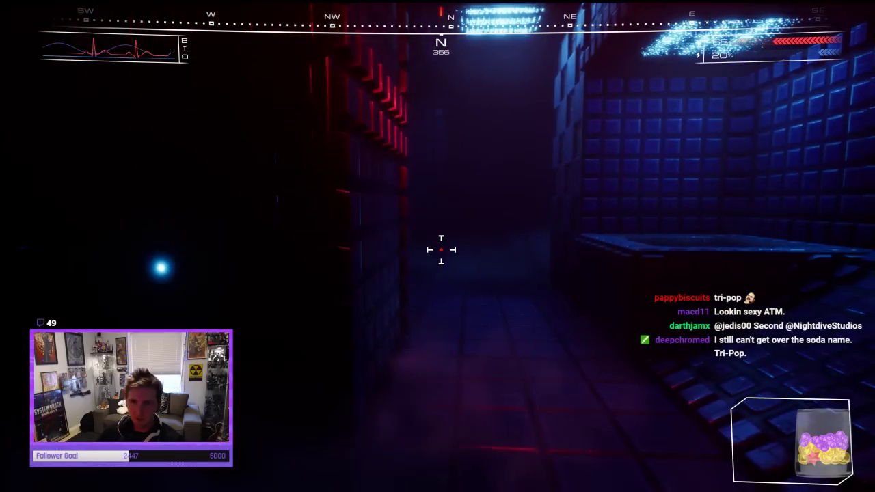
{"action": "key", "text": "w"}
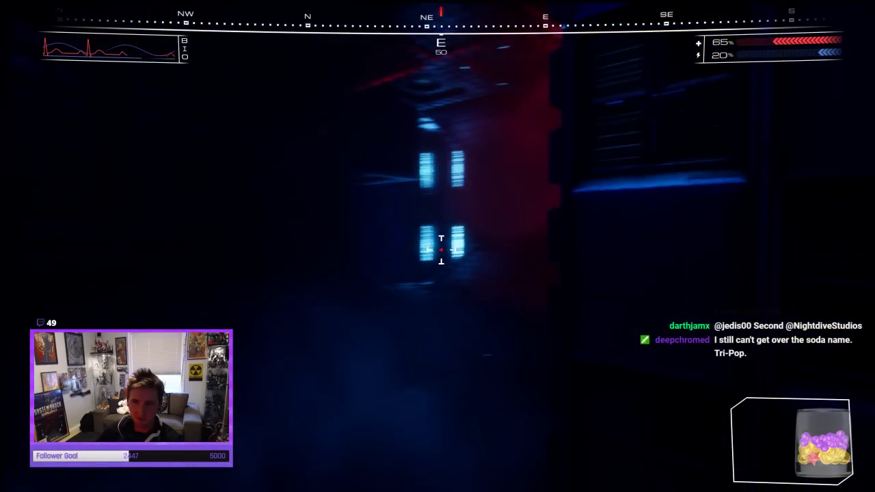
{"action": "key", "text": "w"}
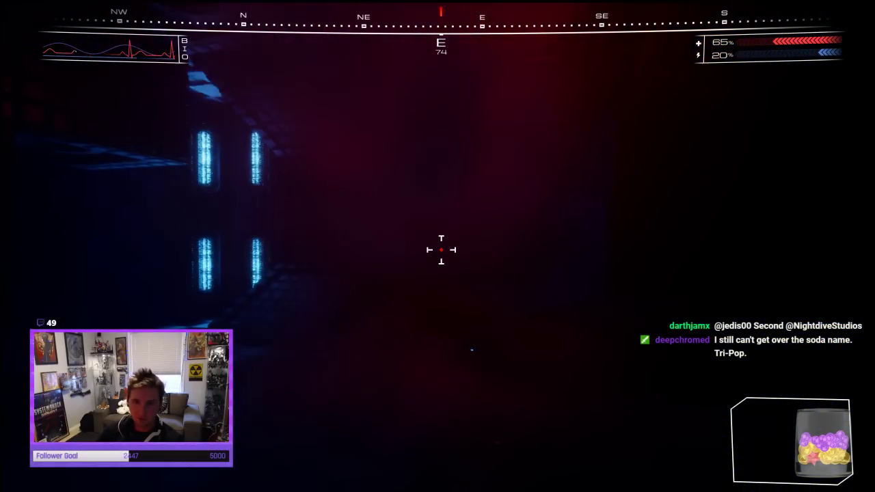
{"action": "key", "text": "w"}
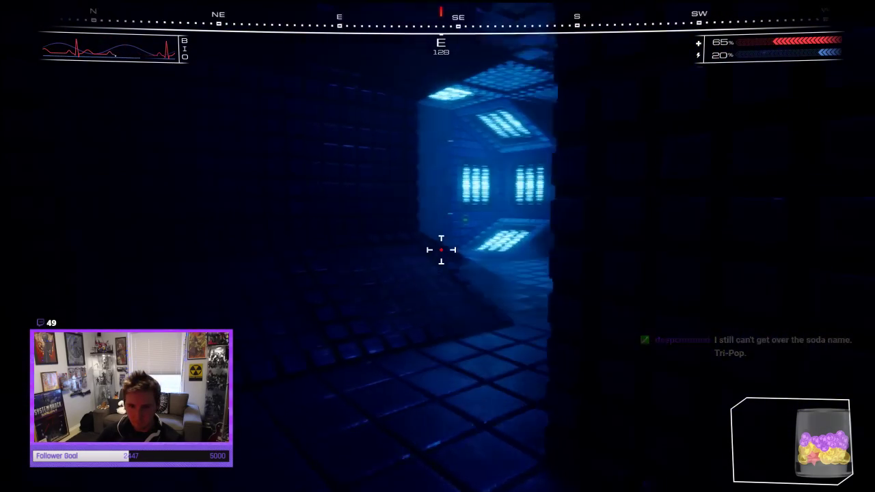
Enter the brightly lit blue alcove, look up its tall shaft and try the hazard-striped green wall switch
{"action": "key", "text": "w"}
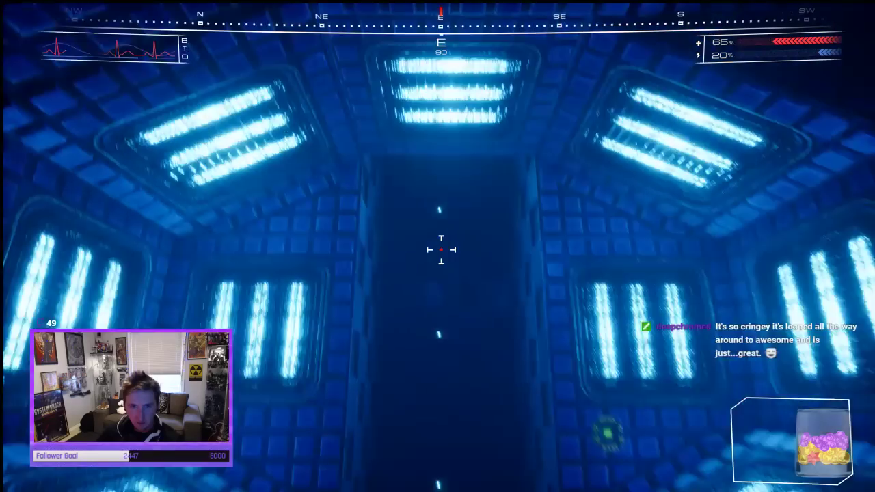
{"action": "key", "text": "w"}
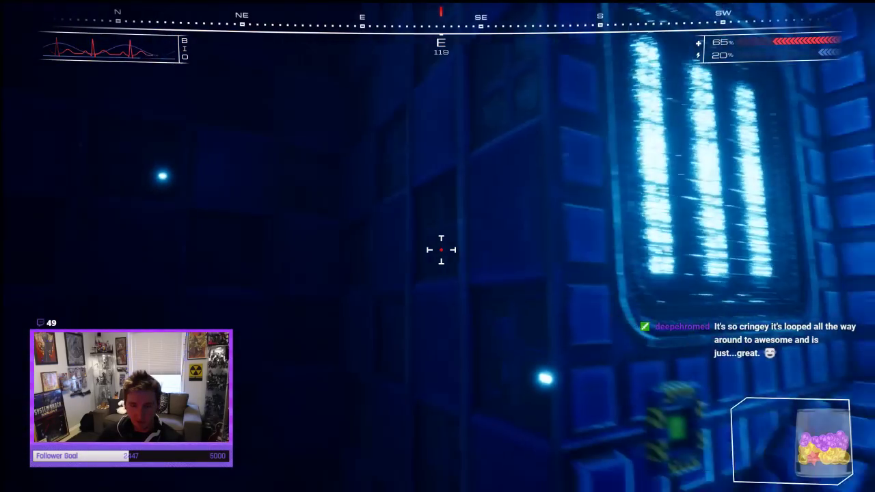
{"action": "key", "text": "w"}
{"action": "key", "text": "e"}
{"action": "key", "text": "e"}
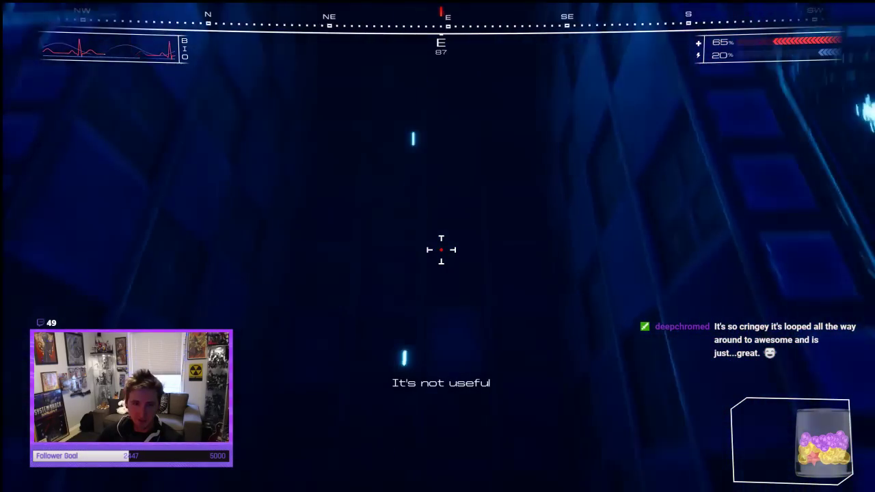
{"action": "key", "text": "w"}
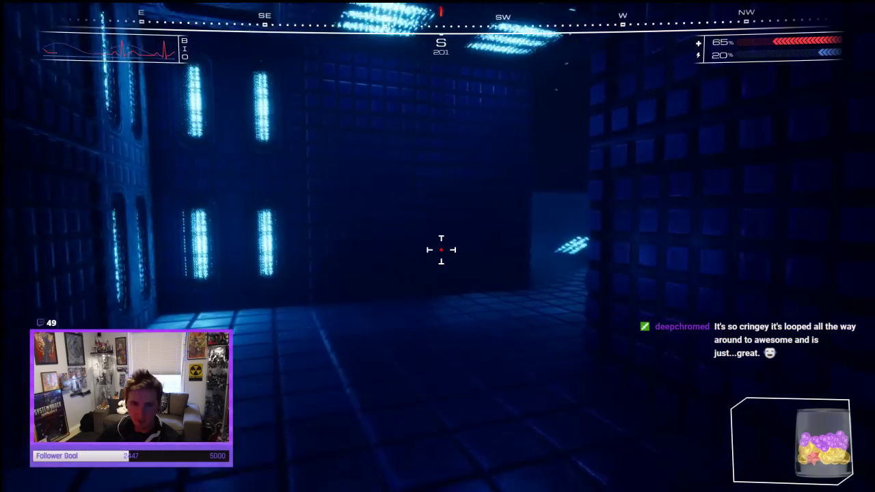
Head south through the foggy hall to the glowing cyan capsule chamber and examine the capsule from the front and side
{"action": "key", "text": "w"}
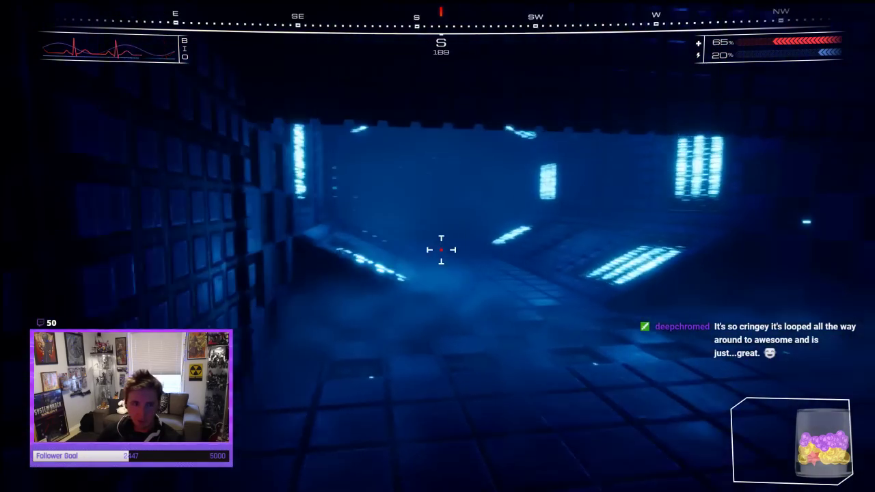
{"action": "key", "text": "w"}
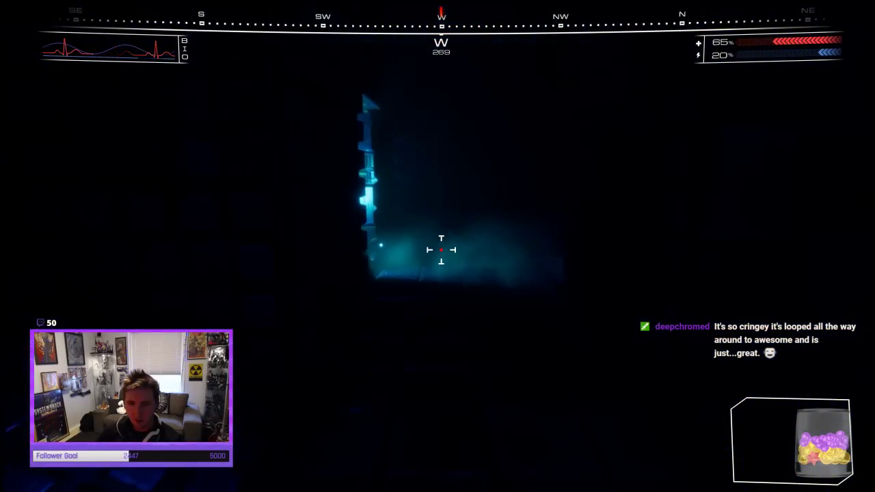
{"action": "key", "text": "w"}
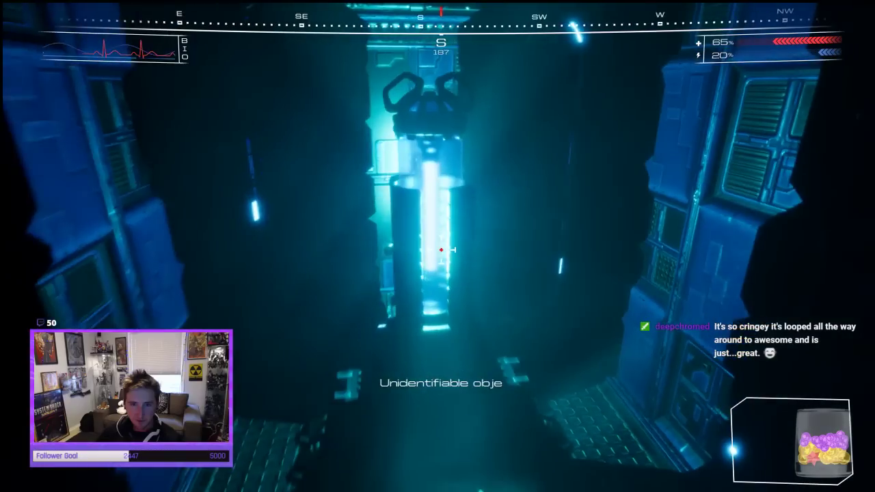
{"action": "key", "text": "s"}
{"action": "key", "text": "d"}
{"action": "key", "text": "w"}
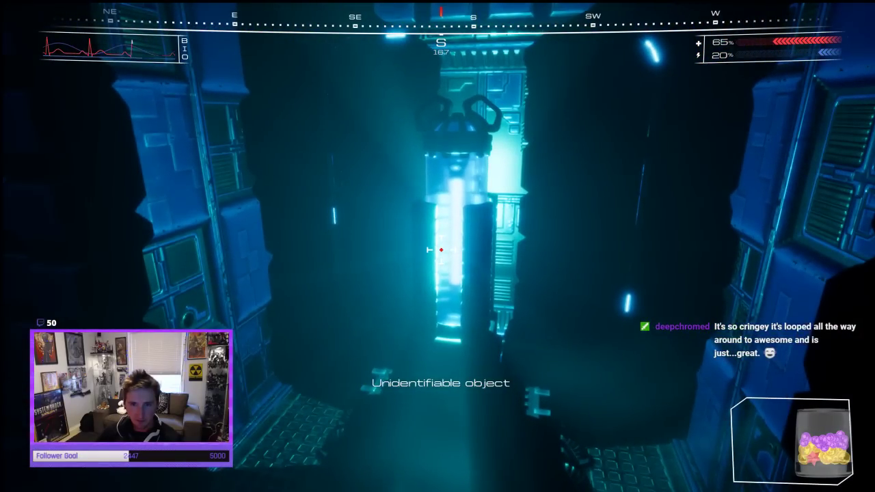
{"action": "key", "text": "s"}
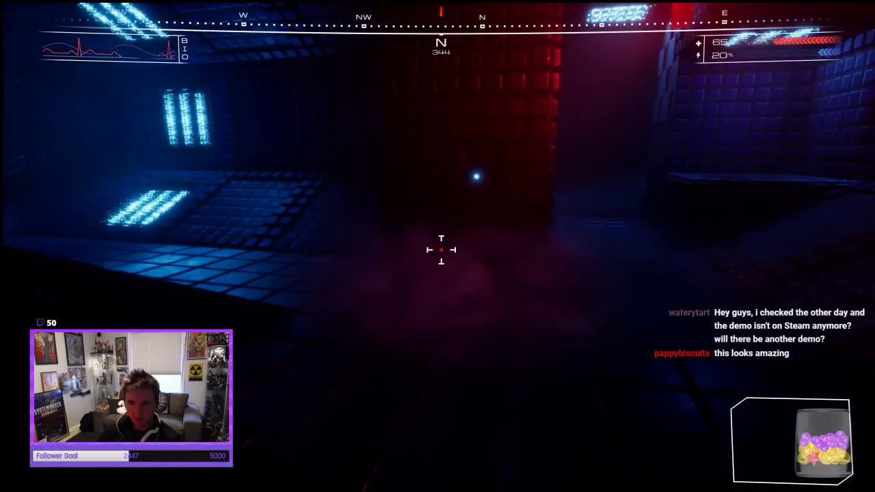
Check the hanging red lamp at the junction, then end the playtest and exit the full-screen viewport
{"action": "key", "text": "w"}
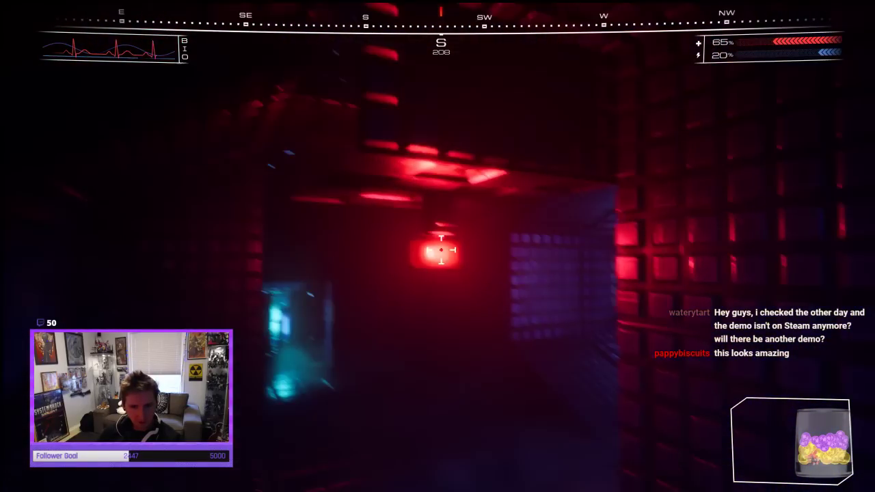
{"action": "key", "text": "s"}
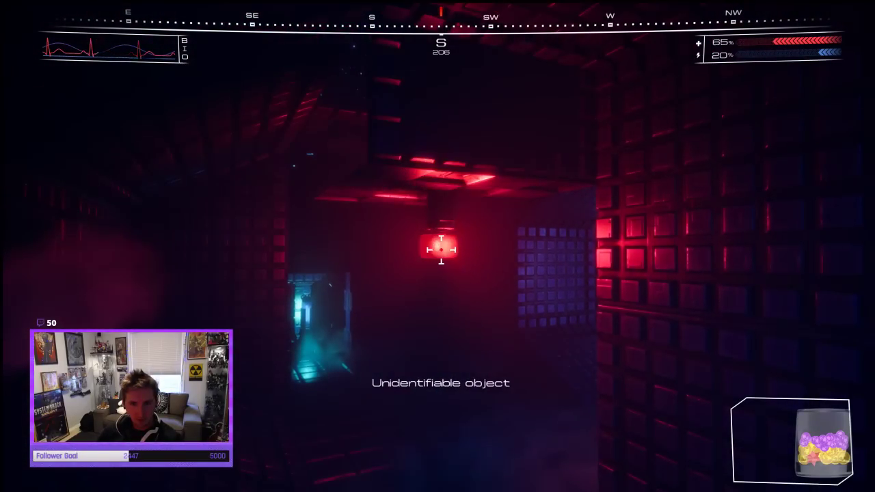
{"action": "key", "text": "Escape"}
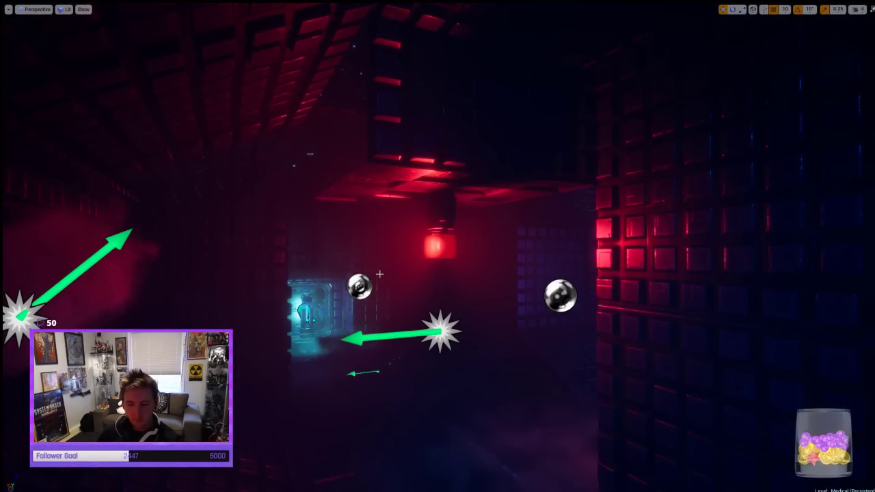
{"action": "key", "text": "F11"}
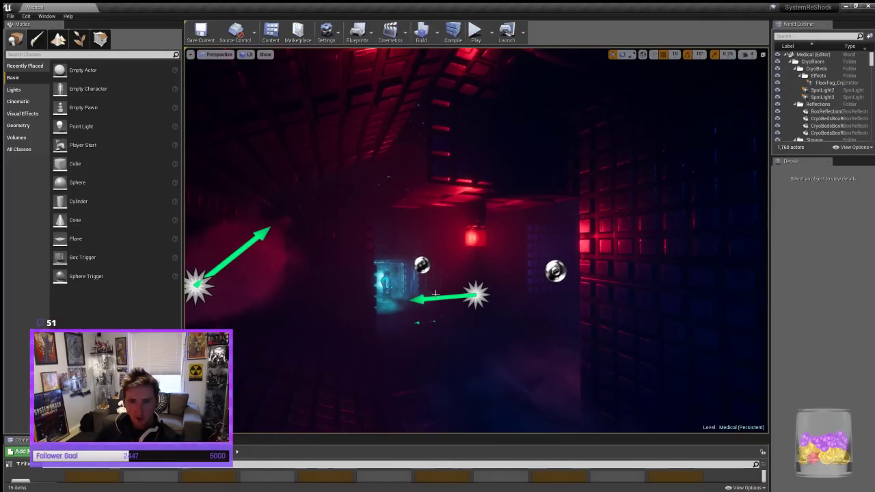
Fly the camera out of the red-lit corridor and survey the Medical level's rooms from above
{"action": "right_click_drag", "start_coordinate": [431, 251], "coordinate": [410, 270]}
{"action": "key", "text": "s"}
{"action": "key", "text": "w"}
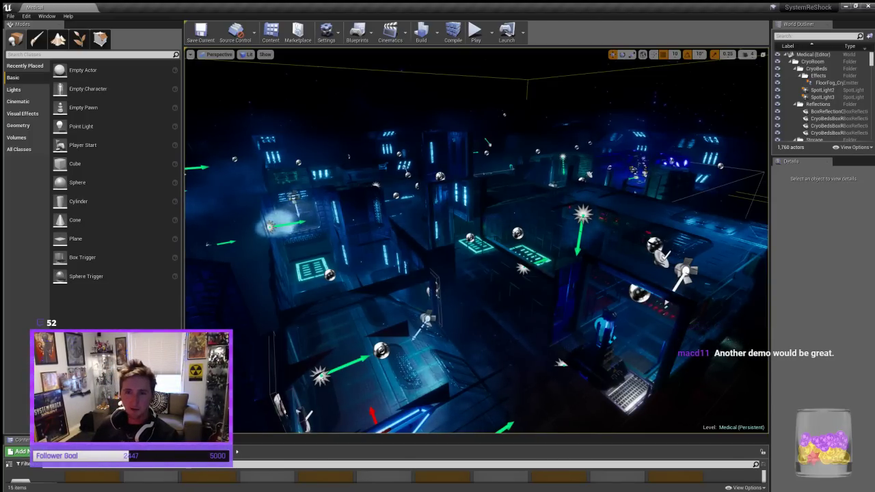
{"action": "right_click_drag", "start_coordinate": [392, 227], "coordinate": [512, 234]}
{"action": "key", "text": "w"}
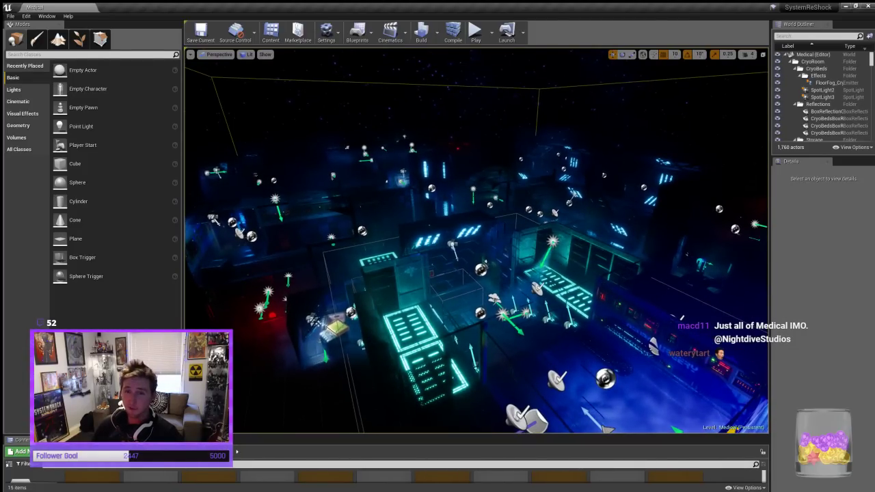
{"action": "right_click_drag", "start_coordinate": [485, 262], "coordinate": [379, 277]}
{"action": "key", "text": "w"}
{"action": "key", "text": "s"}
{"action": "key", "text": "s"}
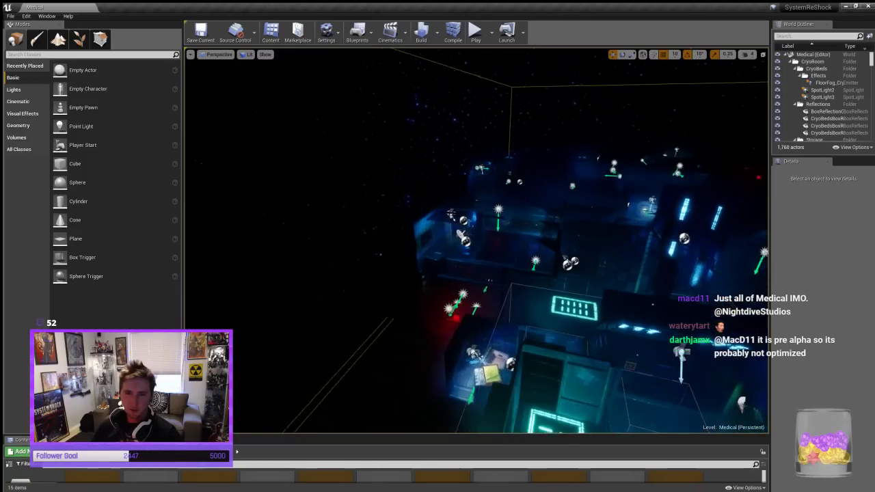
{"action": "right_click_drag", "start_coordinate": [525, 246], "coordinate": [527, 248]}
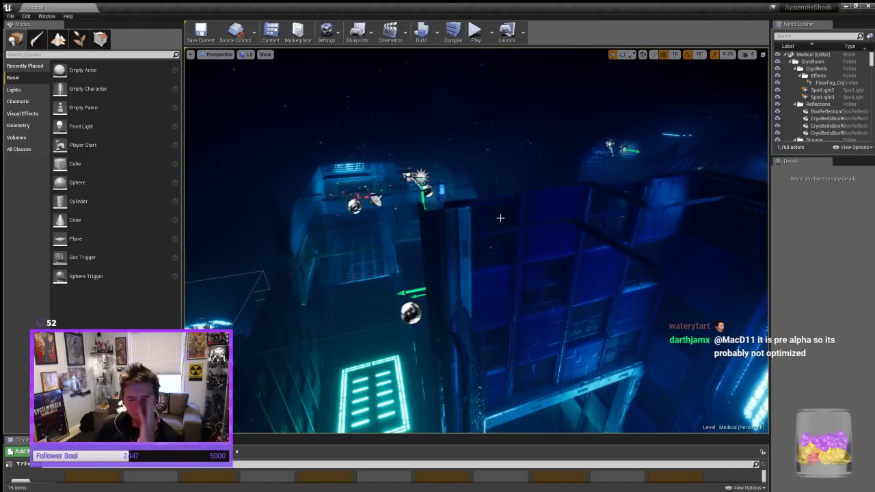
Fly past the blue panelled walls and view the whole Medical level from its far side
{"action": "mouse_move", "coordinate": [498, 220]}
{"action": "right_mouse_down"}
{"action": "mouse_move", "coordinate": [471, 220]}
{"action": "mouse_move", "coordinate": [464, 192]}
{"action": "mouse_move", "coordinate": [520, 191]}
{"action": "mouse_move", "coordinate": [379, 194]}
{"action": "mouse_move", "coordinate": [372, 205]}
{"action": "mouse_move", "coordinate": [498, 216]}
{"action": "right_mouse_up"}
{"action": "key", "text": "w"}
{"action": "key", "text": "w"}
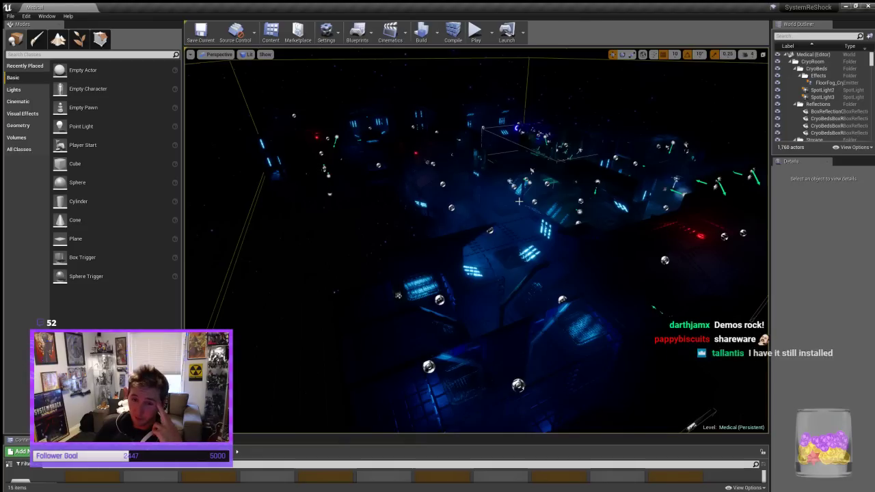
{"action": "right_click_drag", "start_coordinate": [518, 201], "coordinate": [521, 206]}
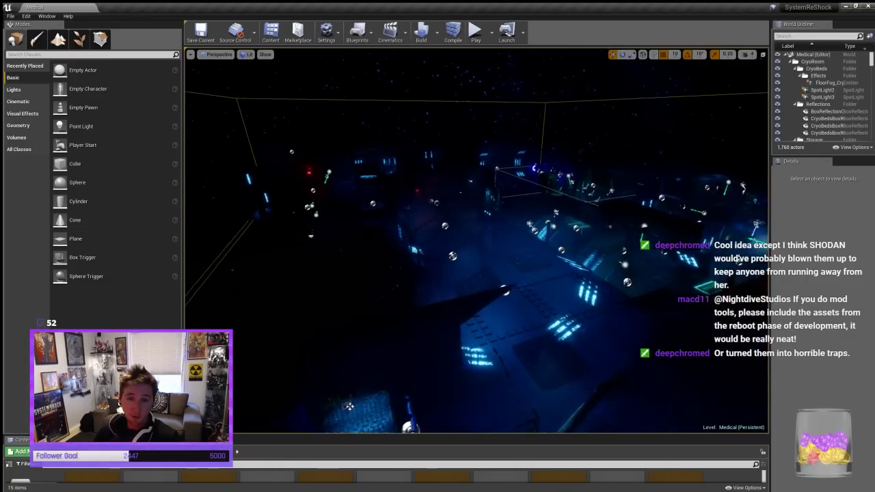
Fly down into the room of lit control screens and on to the large hall facing the surgery bay
{"action": "right_click_drag", "start_coordinate": [350, 407], "coordinate": [492, 376]}
{"action": "key", "text": "w"}
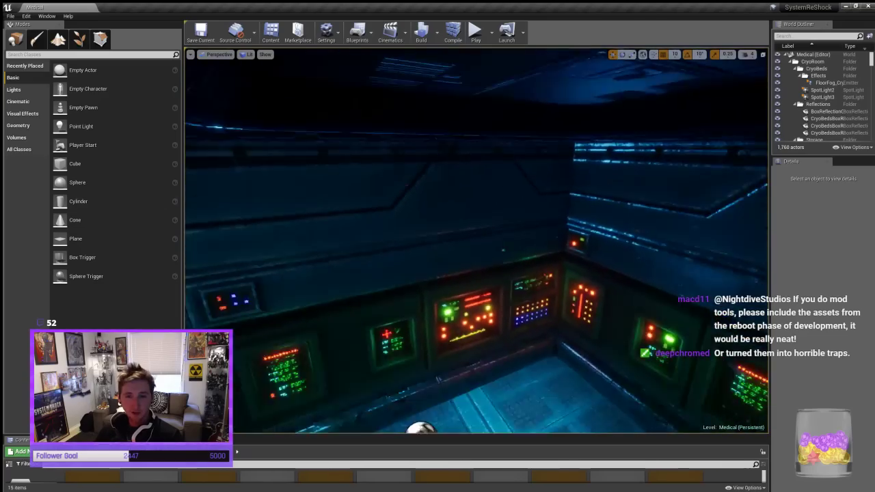
{"action": "mouse_move", "coordinate": [495, 239]}
{"action": "right_mouse_down"}
{"action": "mouse_move", "coordinate": [574, 239]}
{"action": "mouse_move", "coordinate": [608, 253]}
{"action": "mouse_move", "coordinate": [622, 246]}
{"action": "mouse_move", "coordinate": [478, 240]}
{"action": "right_mouse_up"}
{"action": "key", "text": "w"}
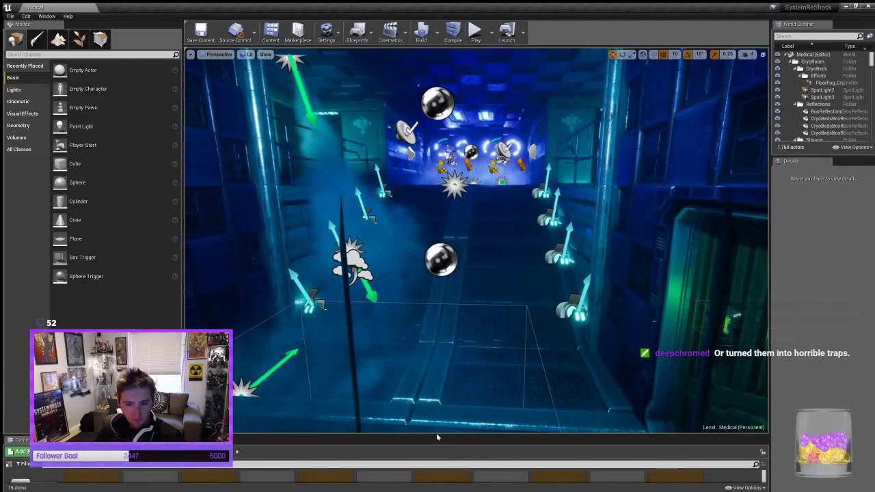
Enlarge the Content Browser to show the map assets and fly into the surgery bay
{"action": "left_click_drag", "start_coordinate": [436, 435], "coordinate": [436, 327]}
{"action": "right_click_drag", "start_coordinate": [438, 205], "coordinate": [456, 246]}
{"action": "key", "text": "w"}
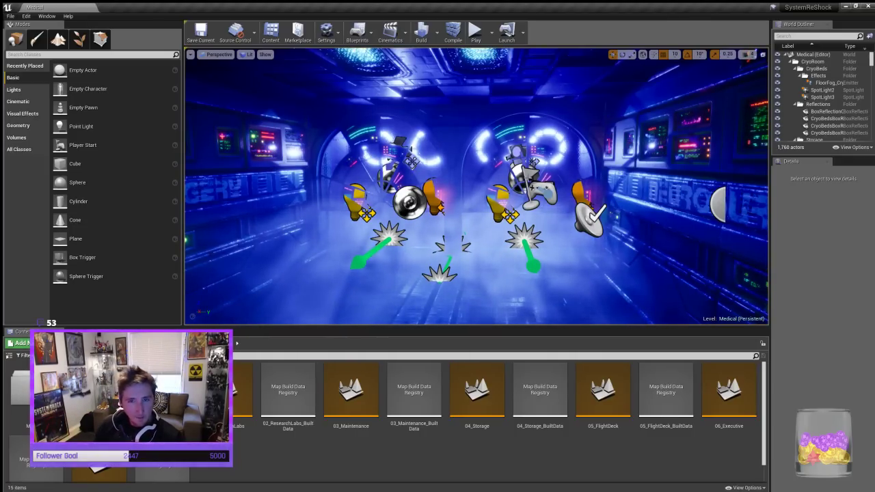
Fly from the surgery bay through the neighbouring corridors to examine the blue rooms and glowing floor grates
{"action": "right_click_drag", "start_coordinate": [413, 174], "coordinate": [525, 179]}
{"action": "key", "text": "w"}
{"action": "key", "text": "s"}
{"action": "key", "text": "w"}
{"action": "key", "text": "w"}
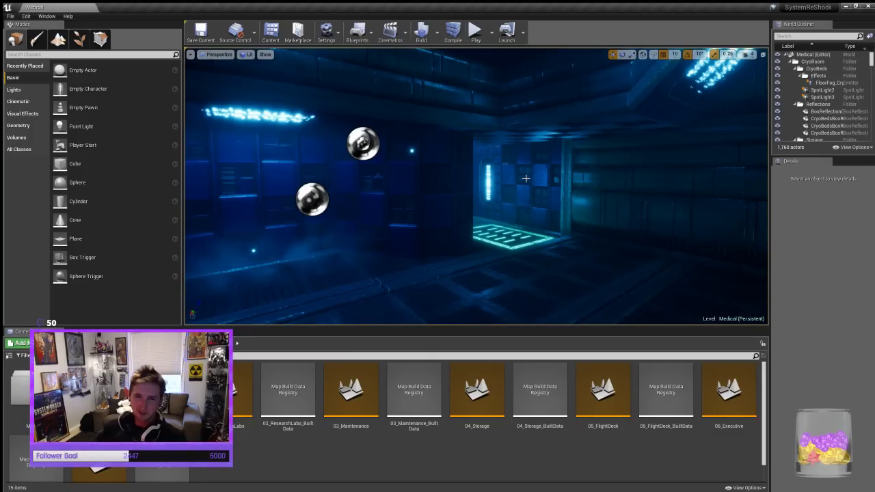
{"action": "right_click_drag", "start_coordinate": [525, 178], "coordinate": [492, 184]}
{"action": "key", "text": "w"}
{"action": "key", "text": "w"}
Open the 00_Reactor level and fly along its dark blockout corridor
{"action": "mouse_move", "coordinate": [429, 188]}
{"action": "right_mouse_down"}
{"action": "mouse_move", "coordinate": [506, 188]}
{"action": "mouse_move", "coordinate": [495, 178]}
{"action": "mouse_move", "coordinate": [472, 195]}
{"action": "mouse_move", "coordinate": [429, 188]}
{"action": "mouse_move", "coordinate": [435, 196]}
{"action": "right_mouse_up"}
{"action": "key", "text": "w"}
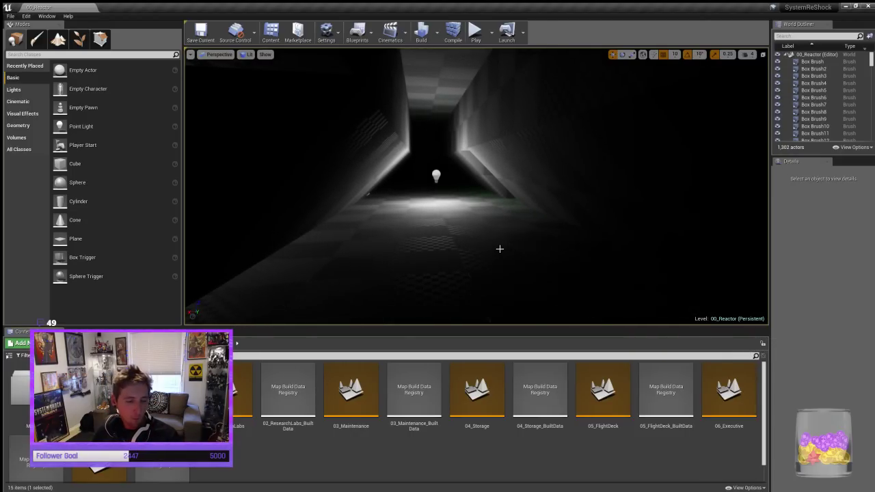
{"action": "right_click_drag", "start_coordinate": [499, 248], "coordinate": [460, 231]}
{"action": "key", "text": "w"}
{"action": "key", "text": "w"}
{"action": "key", "text": "w"}
{"action": "key", "text": "w"}
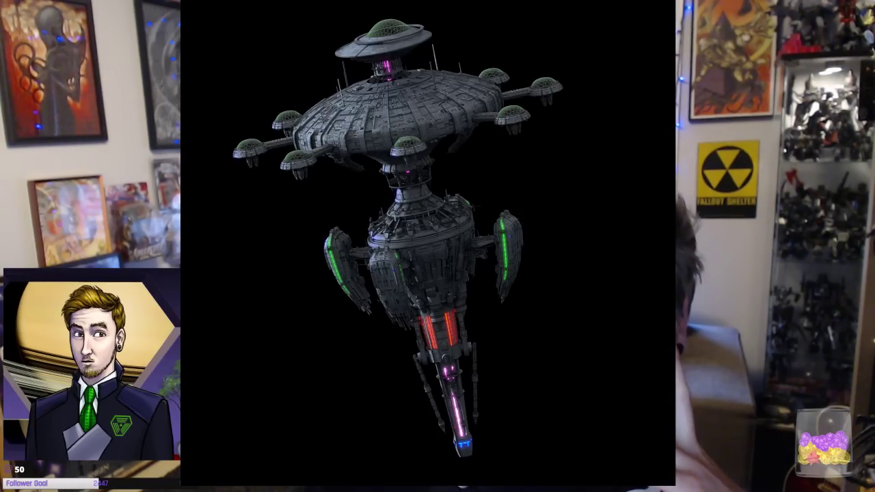
Advance from the space station render to the image with the delta-winged shuttle views
{"action": "key", "text": "Right"}
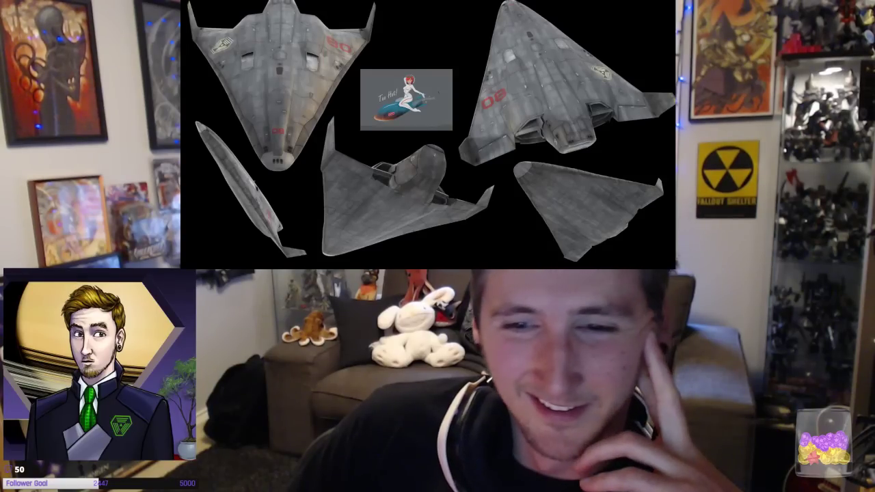